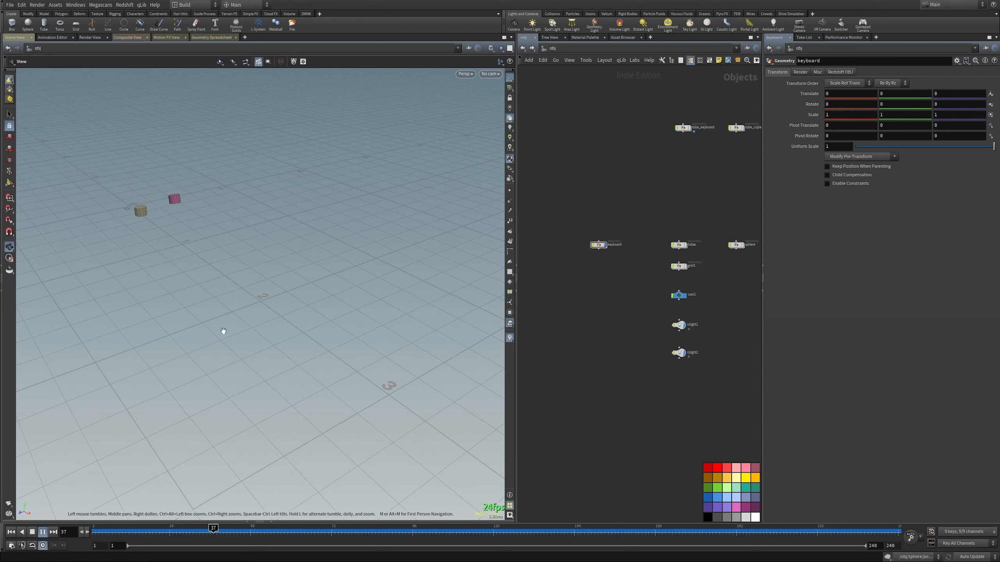
# Step: Examine the animated row of coloured tubes and the moving sphere during playback, and return the stopped timeline to frame 1
pyautogui.moveTo(615, 295); pyautogui.dragTo(601, 292, button='middle')
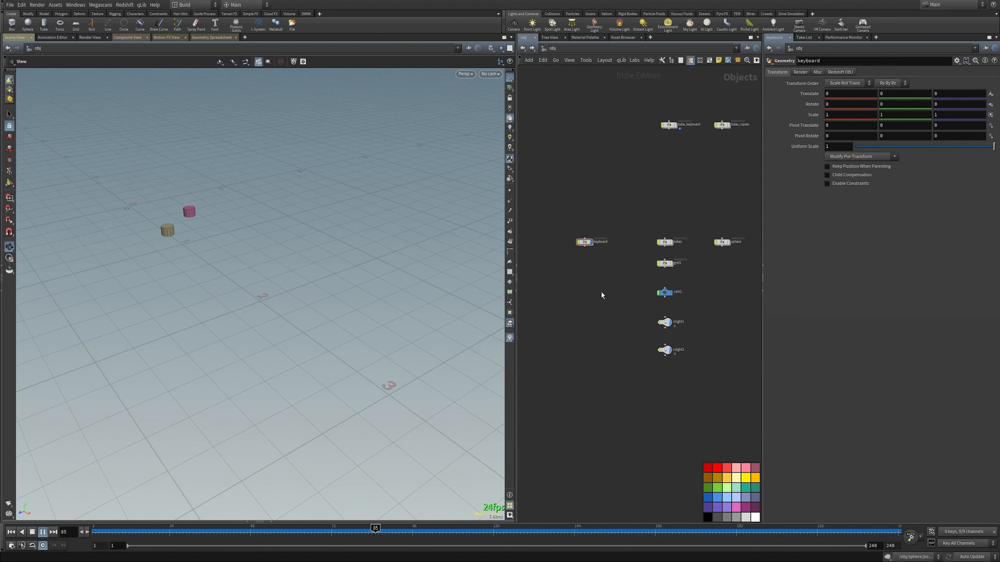
pyautogui.click(664, 237)
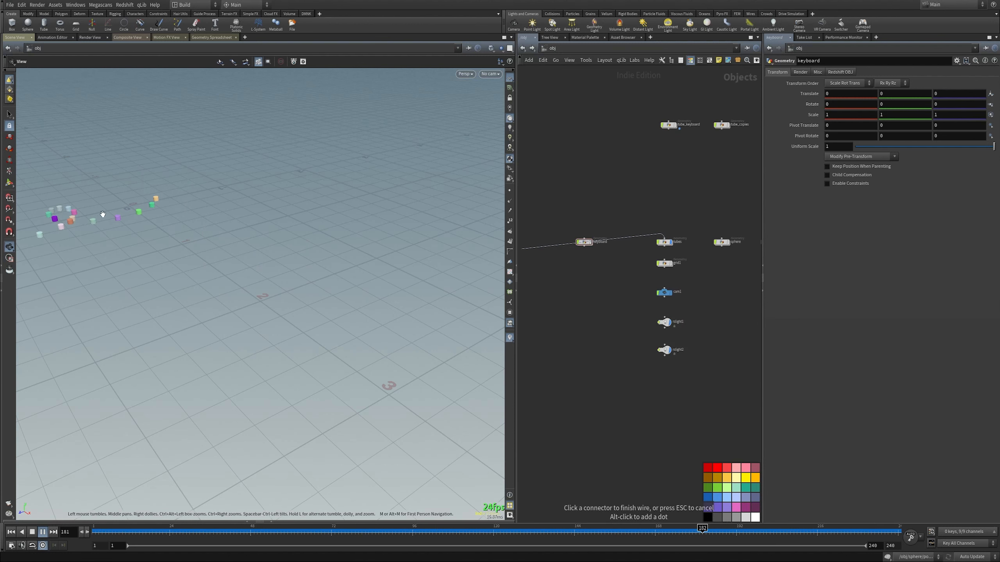
pyautogui.press('Escape')
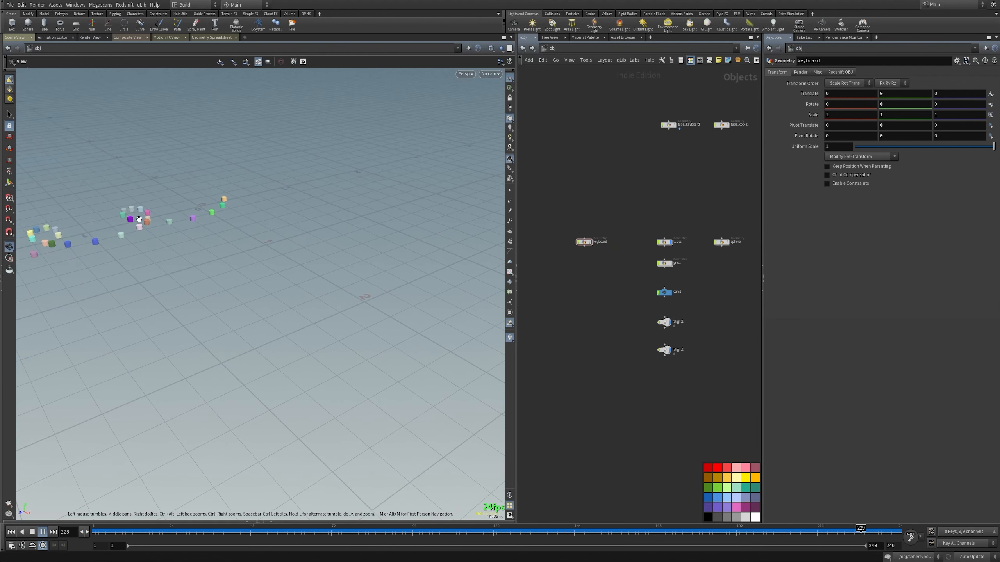
pyautogui.moveTo(139, 219); pyautogui.dragTo(289, 246, button='middle')
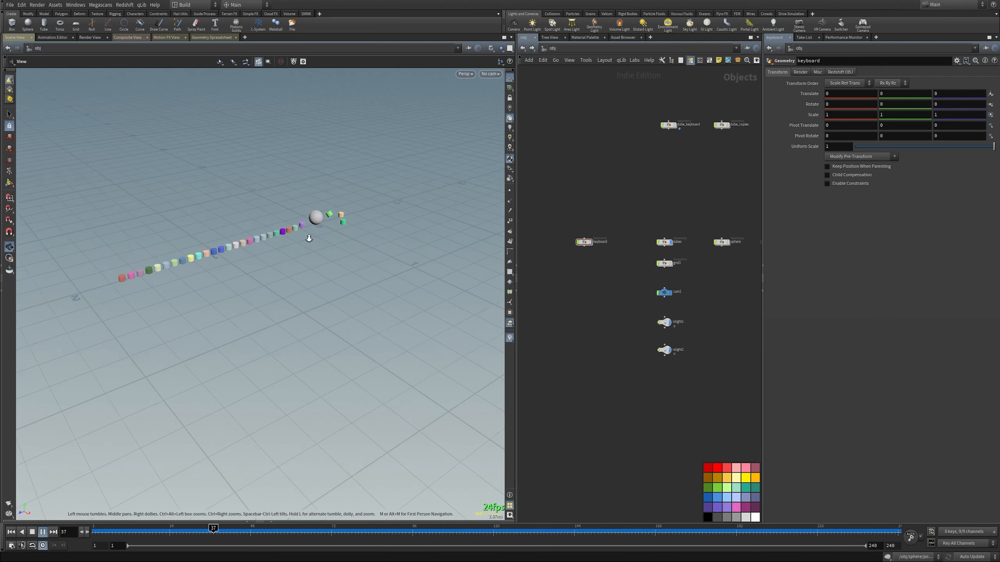
pyautogui.scroll(3, 357, 220)
pyautogui.moveTo(358, 220); pyautogui.dragTo(254, 251)
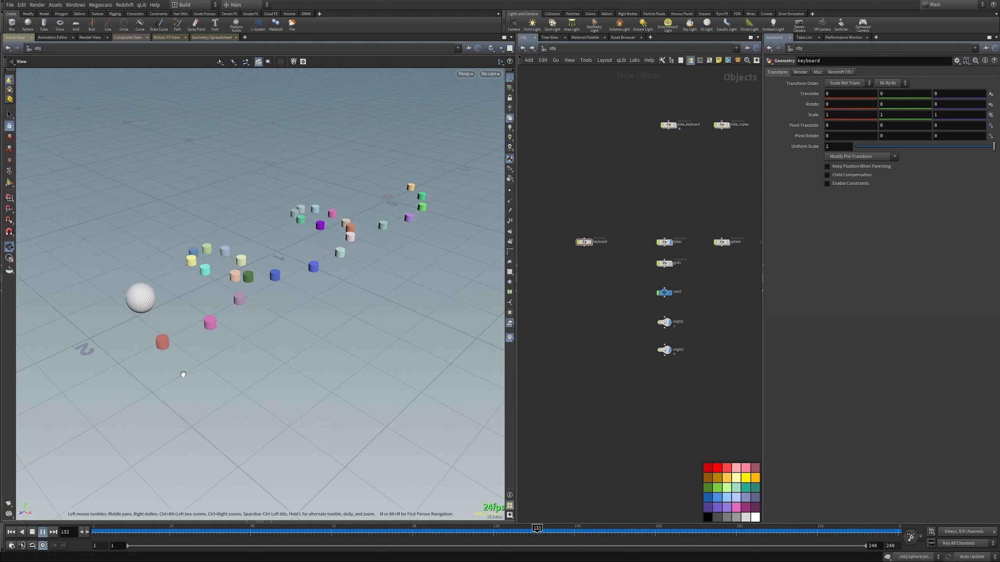
pyautogui.click(98, 529)
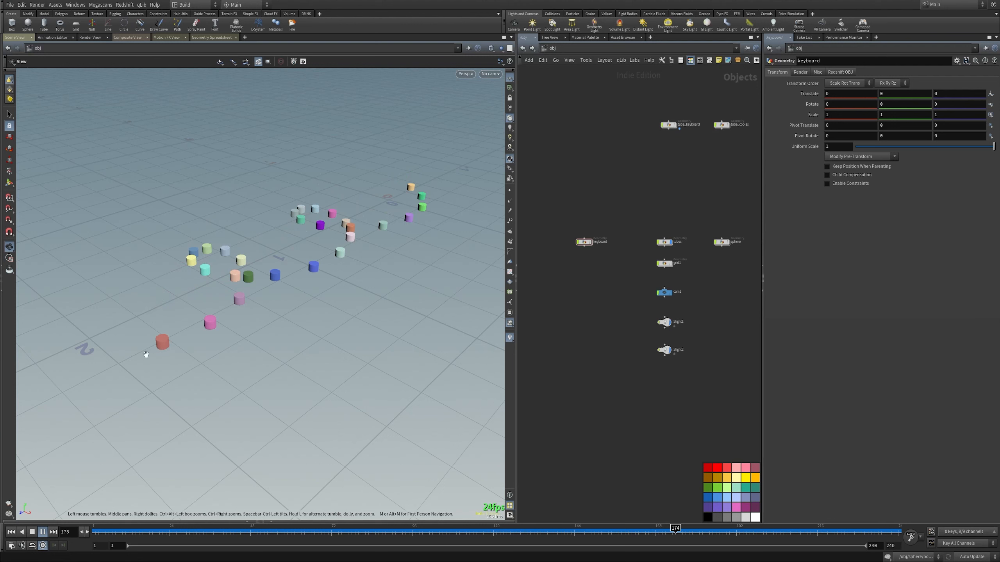
pyautogui.click(34, 534)
pyautogui.click(11, 532)
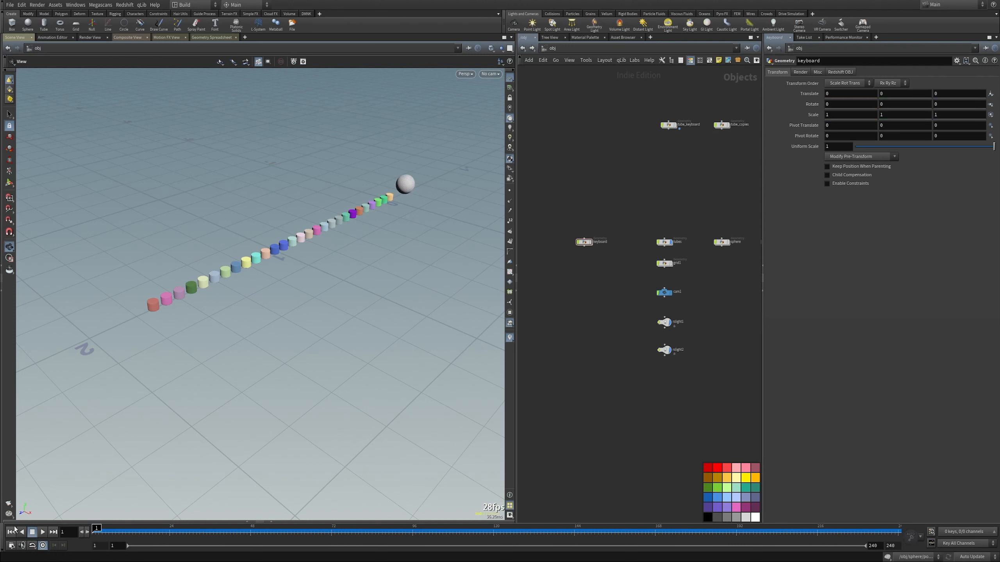
# Step: Add a Geometry object below the existing objects in the network and hide the row of coloured tubes in the viewport
pyautogui.moveTo(626, 411); pyautogui.dragTo(598, 356, button='middle')
pyautogui.press('Tab')
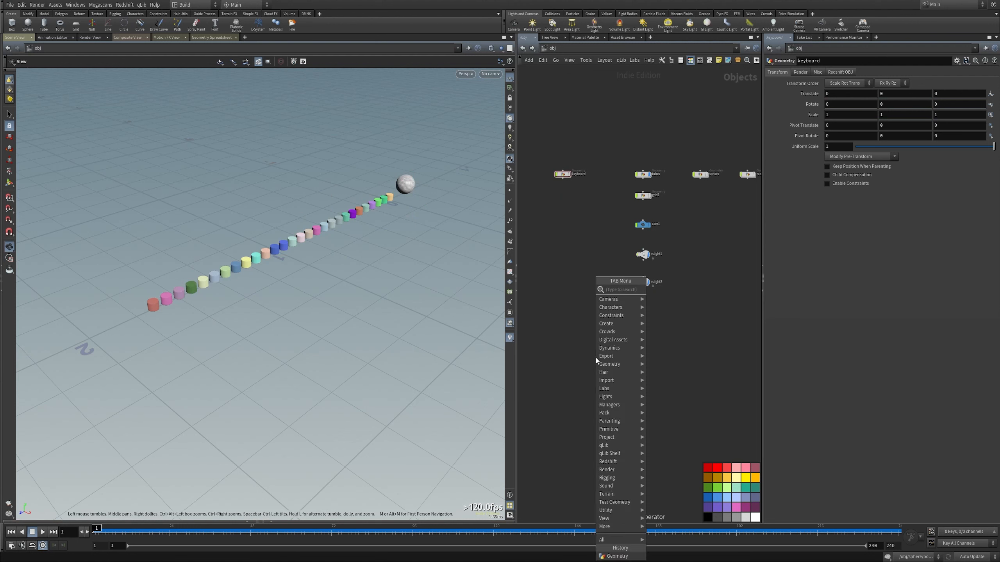
pyautogui.write('geo')
pyautogui.press('Return')
pyautogui.click(595, 358)
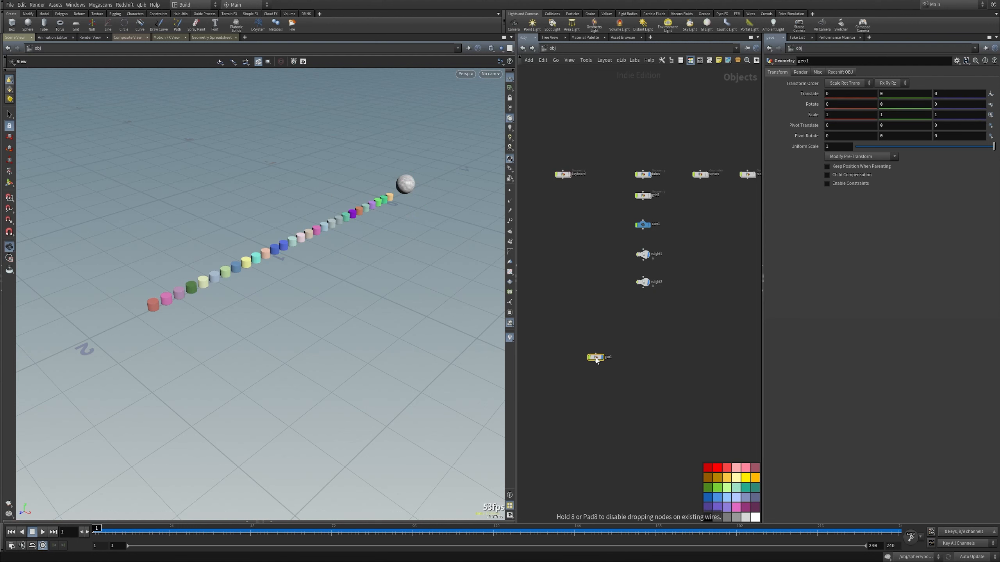
pyautogui.click(649, 175)
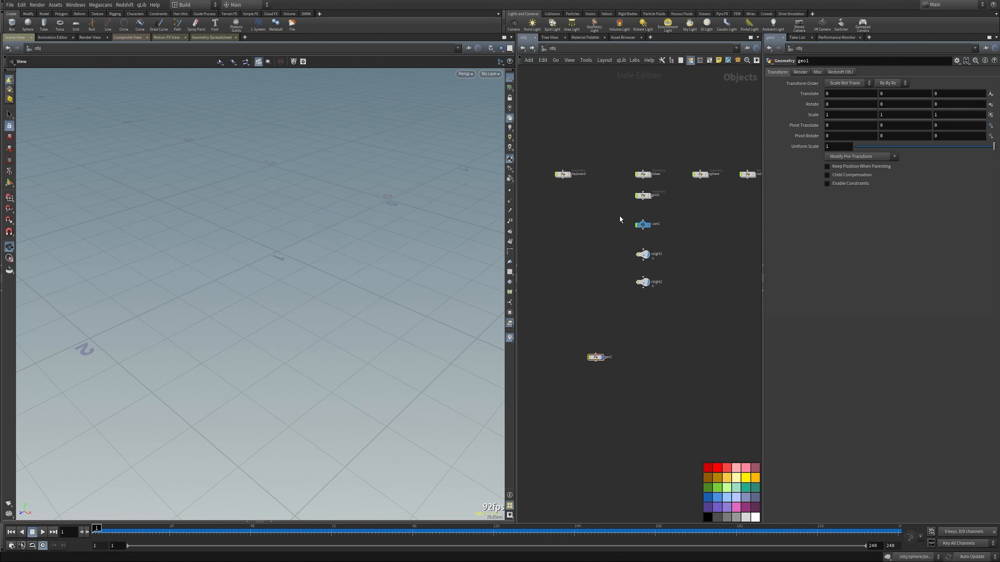
pyautogui.moveTo(596, 359); pyautogui.dragTo(580, 367)
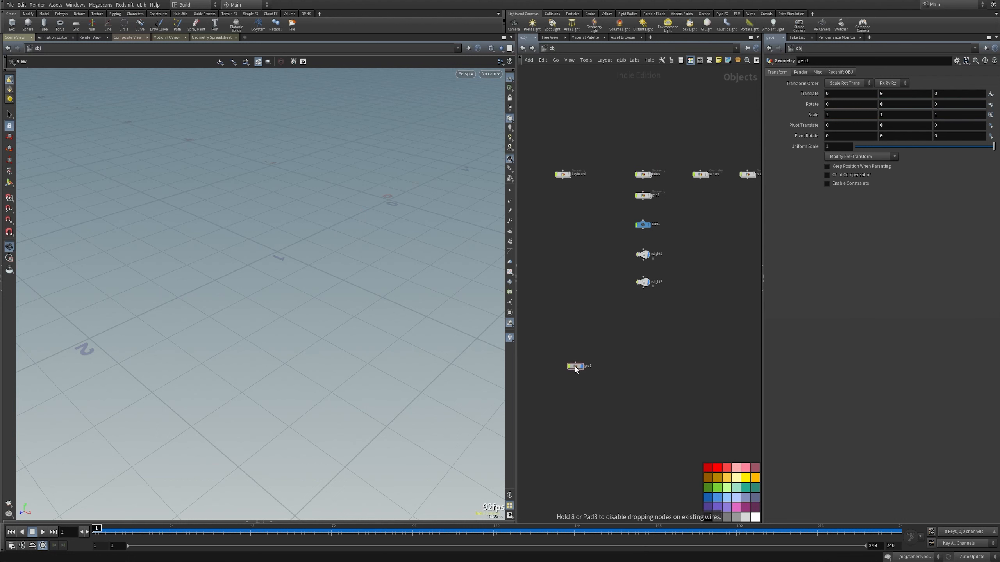
# Step: Show the keyboard object's two tubes at frame 1 for reference and hide them again
pyautogui.click(570, 174)
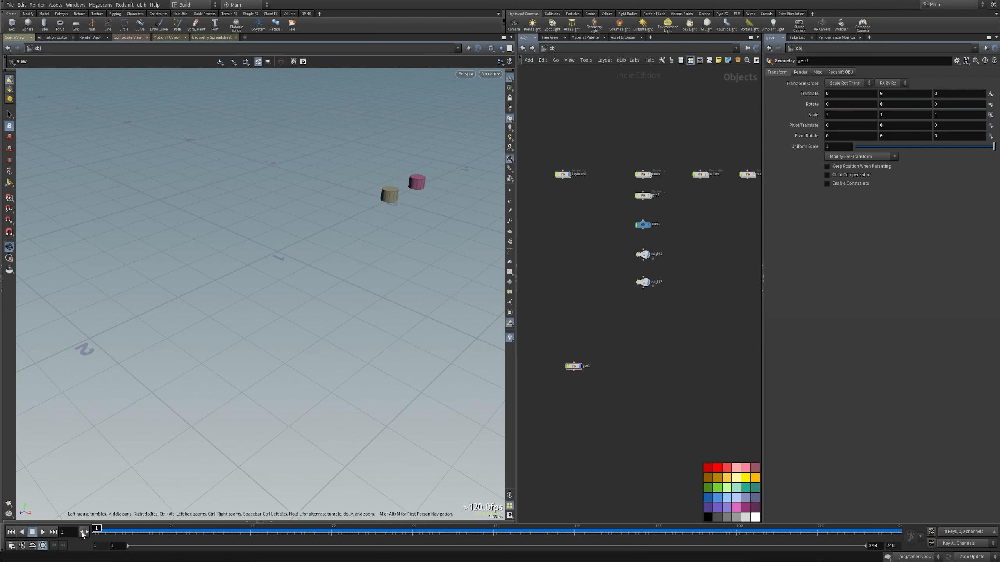
pyautogui.moveTo(98, 532)
pyautogui.mouseDown()
pyautogui.moveTo(256, 532)
pyautogui.moveTo(94, 532)
pyautogui.mouseUp()
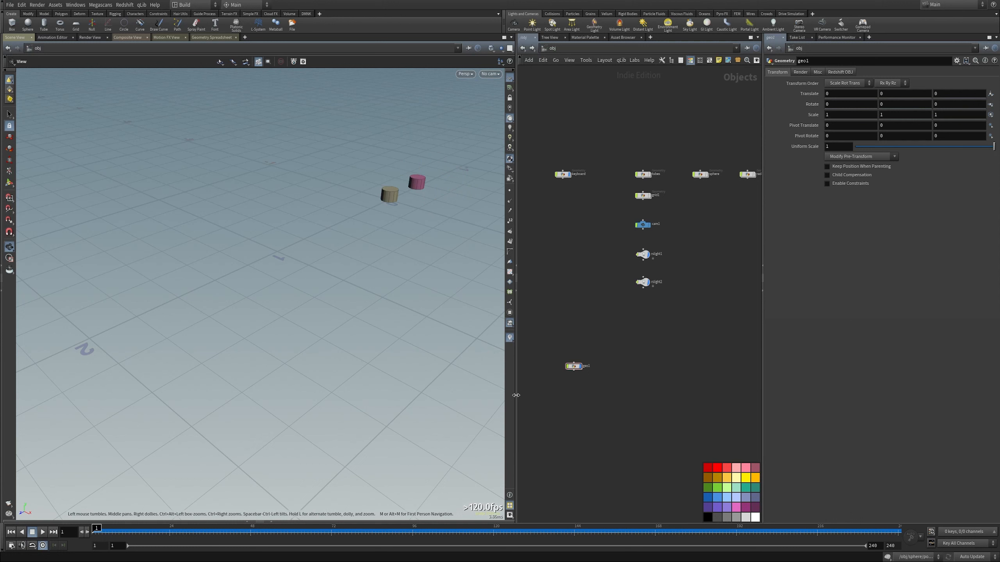
pyautogui.click(577, 367)
# Step: Rename the new Geometry object as tube_single
pyautogui.scroll(1, 589, 367)
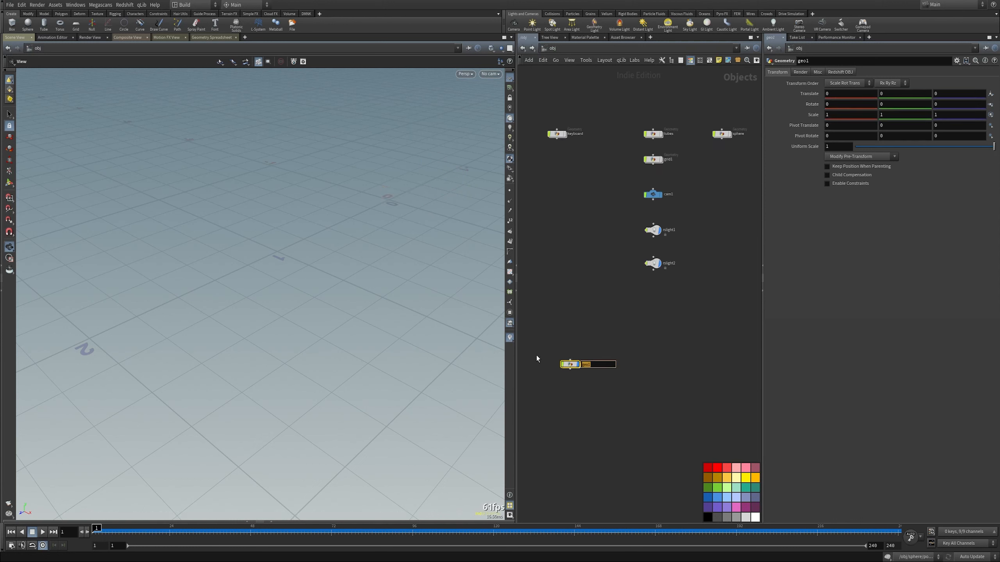
pyautogui.write('turb')
pyautogui.write('_single')
pyautogui.press('Return')
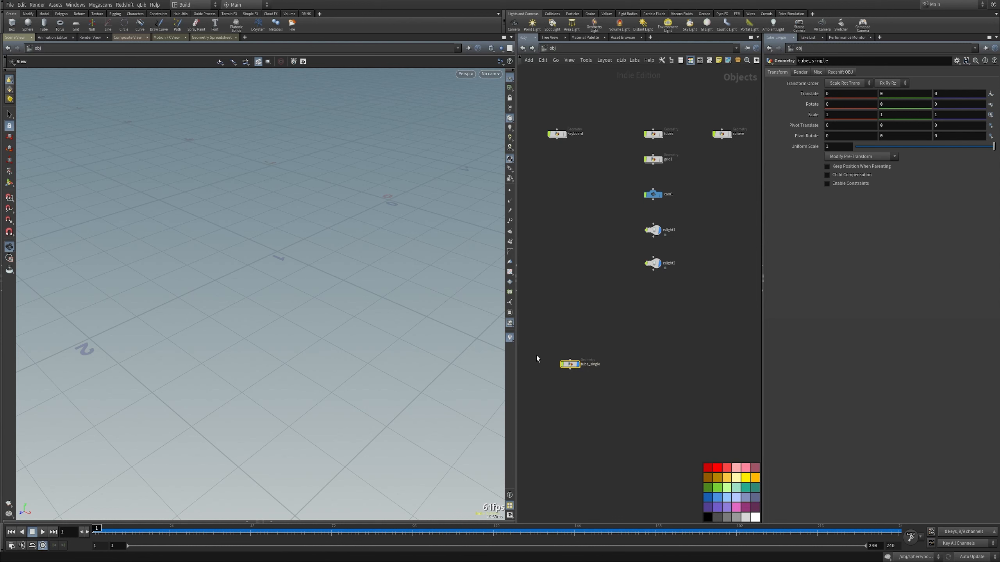
# Step: Go inside the tube_single object and add a Tube node to its network
pyautogui.doubleClick(569, 365)
pyautogui.press('Tab')
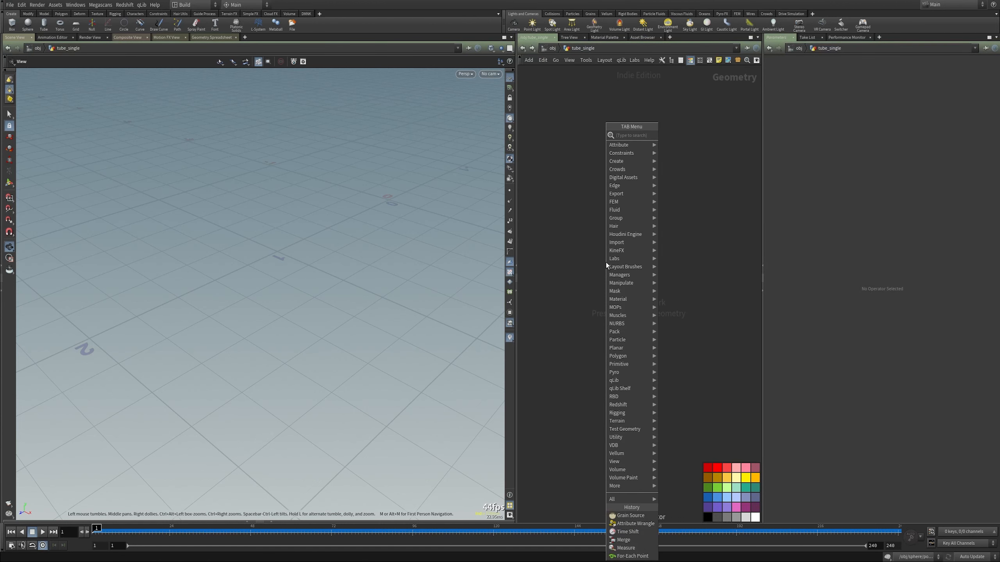
pyautogui.write('tru')
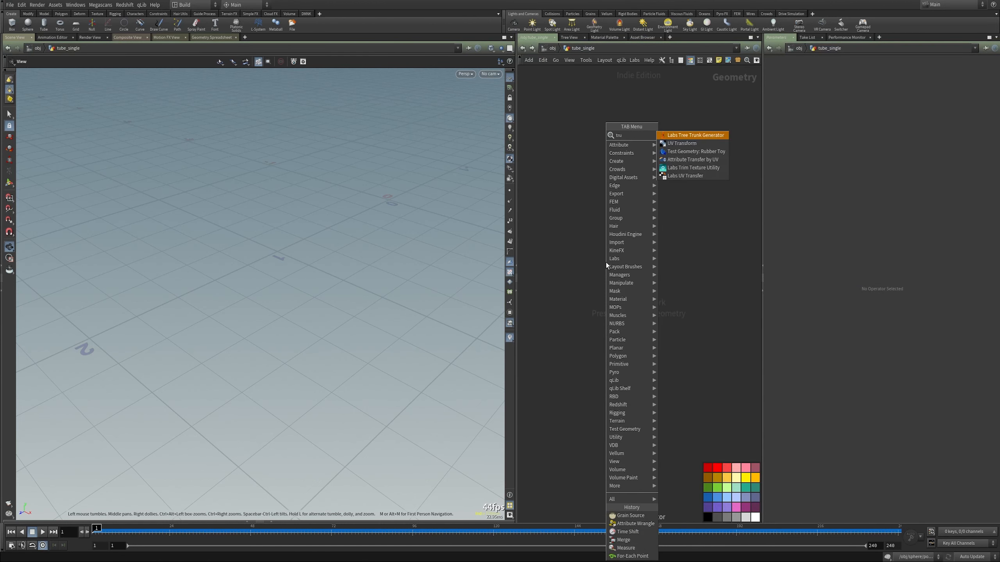
pyautogui.press('BackSpace')
pyautogui.press('BackSpace')
pyautogui.write('ube')
pyautogui.press('Return')
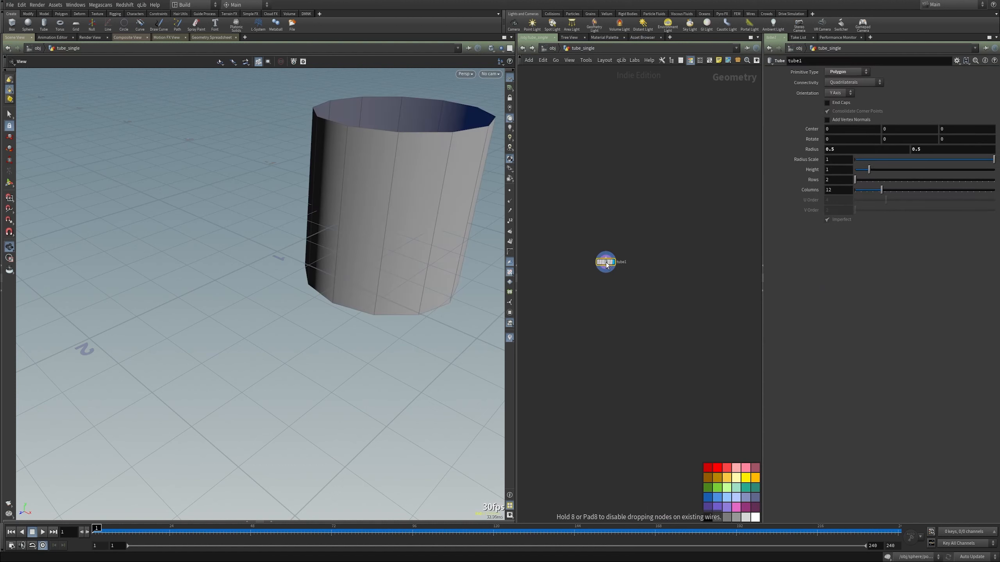
# Step: Scale the tube down uniformly to a radius of about 0.18 and set its height to 0.25
pyautogui.moveTo(349, 187); pyautogui.dragTo(301, 223, button='middle')
pyautogui.scroll(-5, 301, 223)
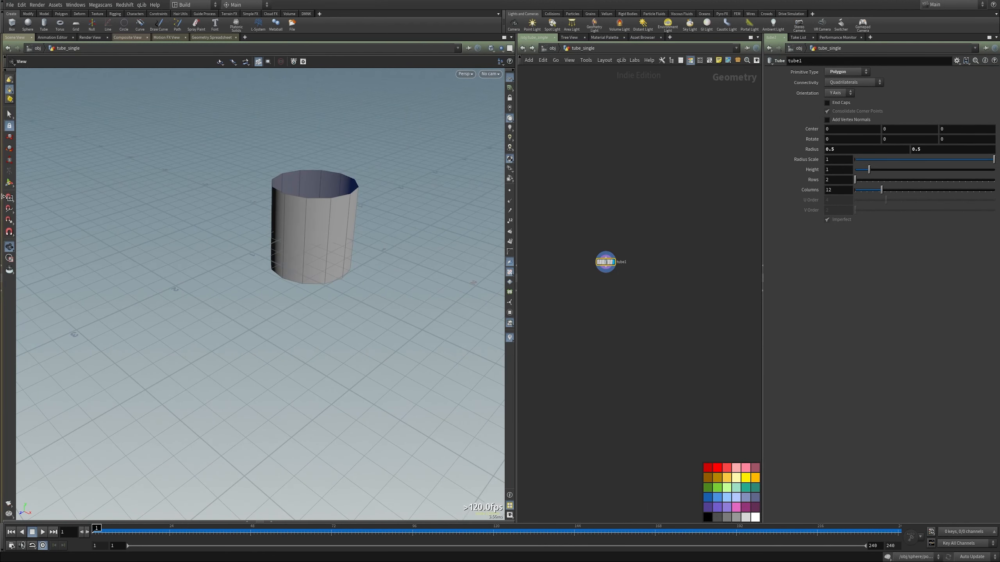
pyautogui.click(10, 183)
pyautogui.keyDown('ctrl'); pyautogui.moveTo(340, 216); pyautogui.dragTo(311, 223); pyautogui.keyUp('ctrl')
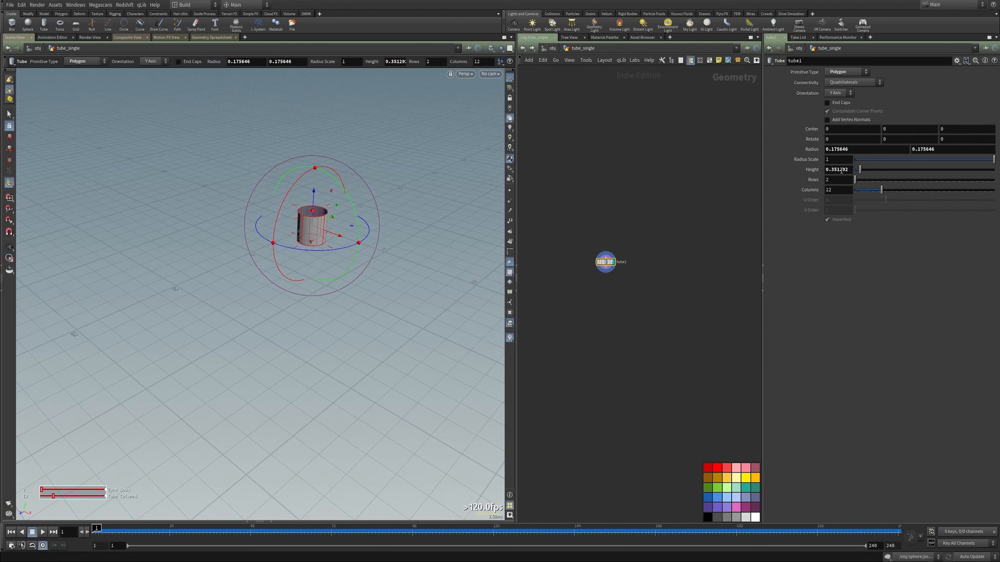
pyautogui.write('25')
pyautogui.press('Return')
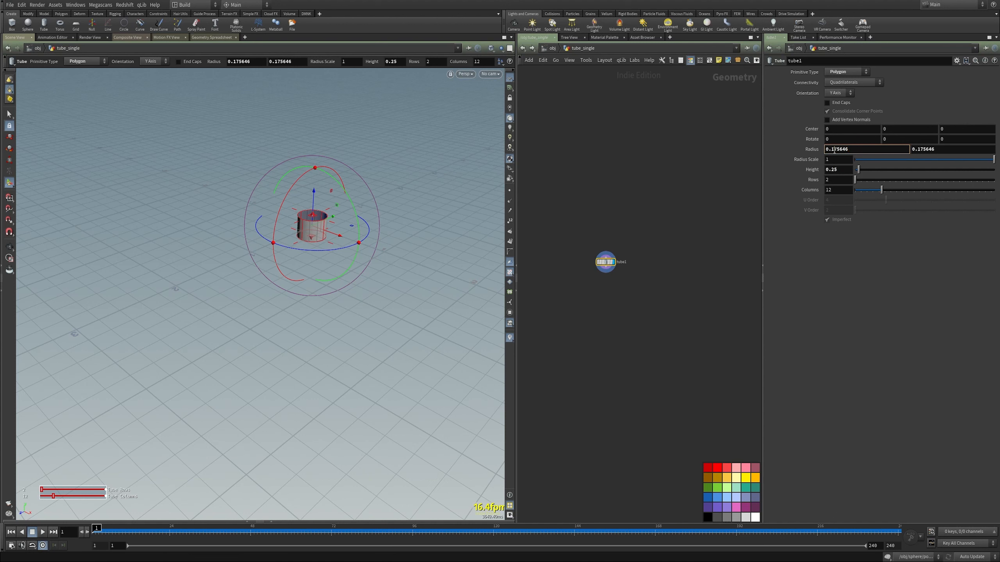
# Step: Set both radii of the tube to 0.2 and enable its end caps
pyautogui.press('BackSpace')
pyautogui.press('BackSpace')
pyautogui.write('2')
pyautogui.press('Tab')
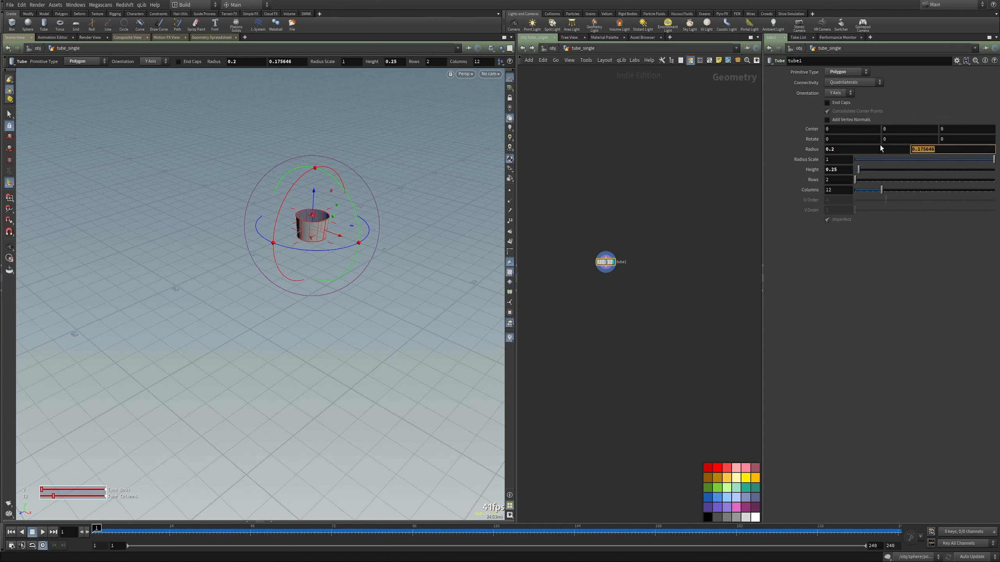
pyautogui.write('2')
pyautogui.press('BackSpace')
pyautogui.write('.2')
pyautogui.press('Return')
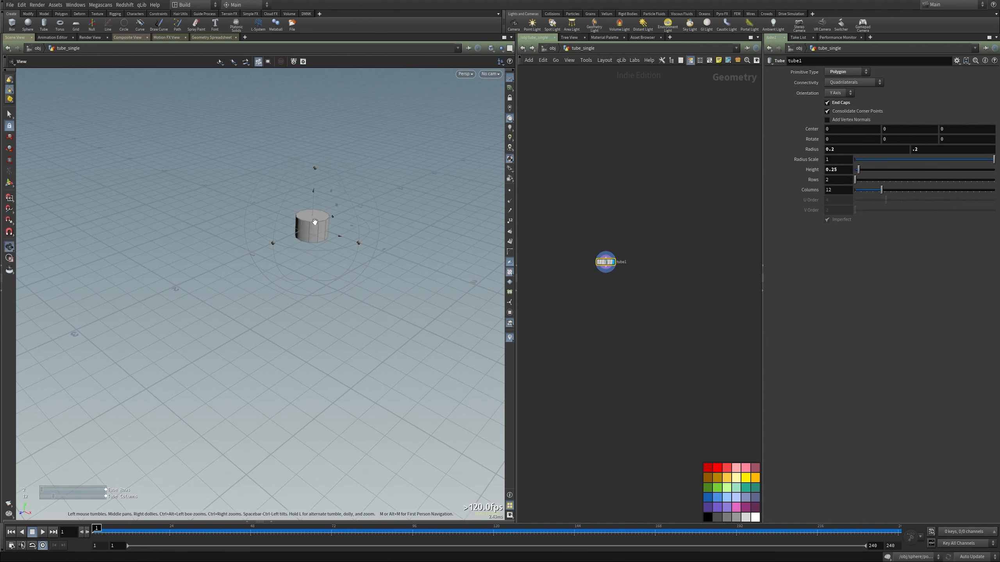
# Step: Link the tube's Y center to its height parameter with the expression ch("height")/2
pyautogui.keyDown('alt'); pyautogui.moveTo(378, 192); pyautogui.dragTo(287, 226); pyautogui.keyUp('alt')
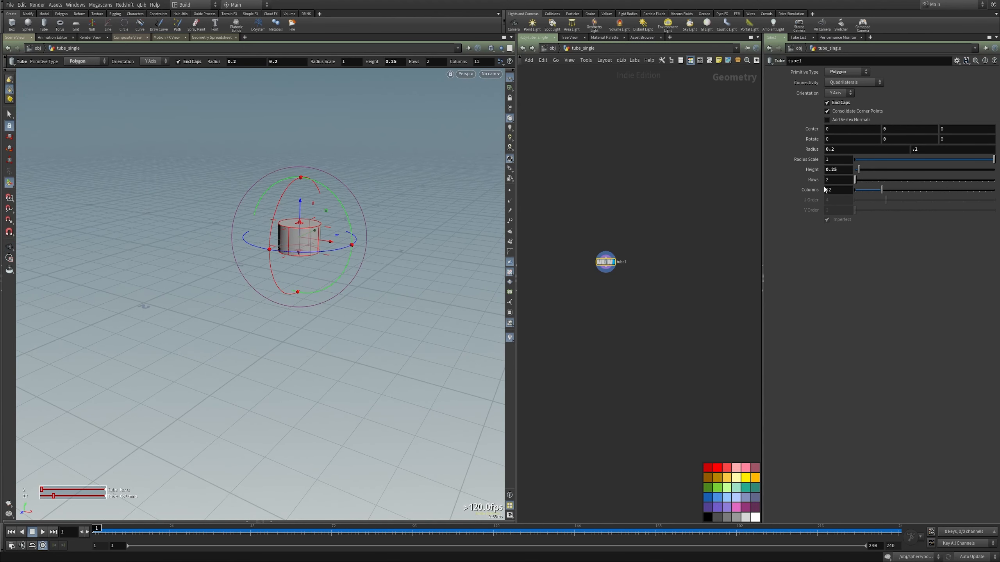
pyautogui.rightClick(840, 170)
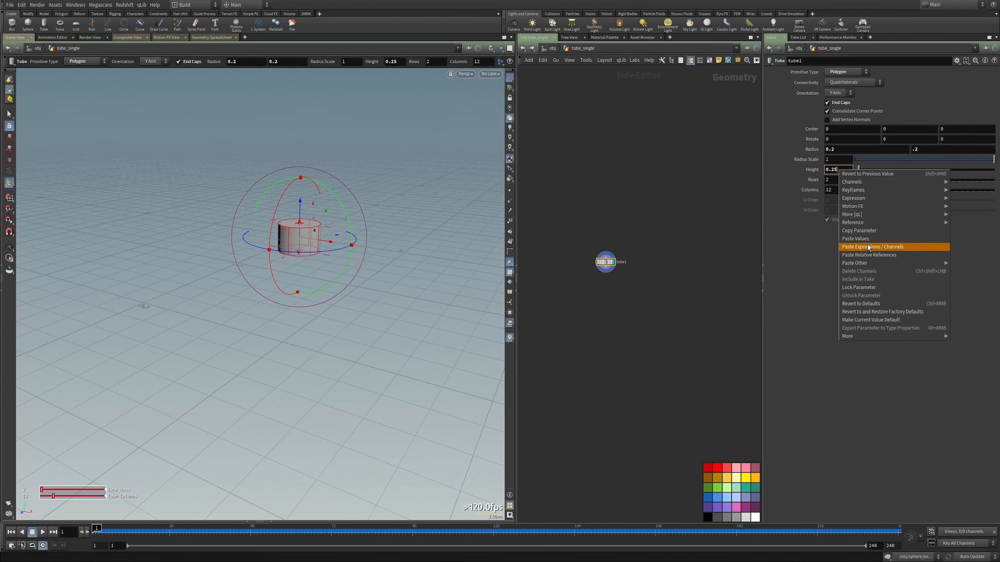
pyautogui.click(871, 232)
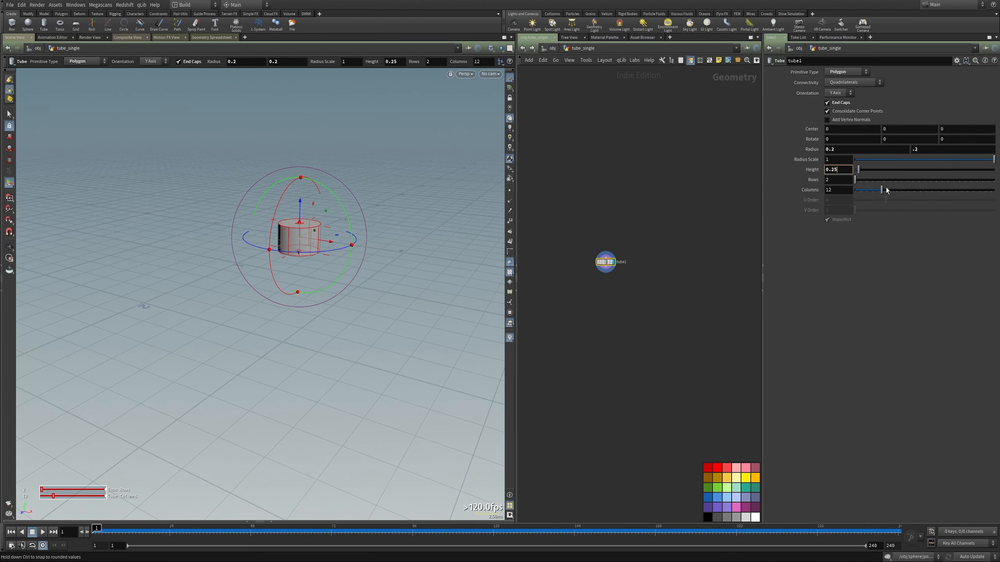
pyautogui.rightClick(902, 132)
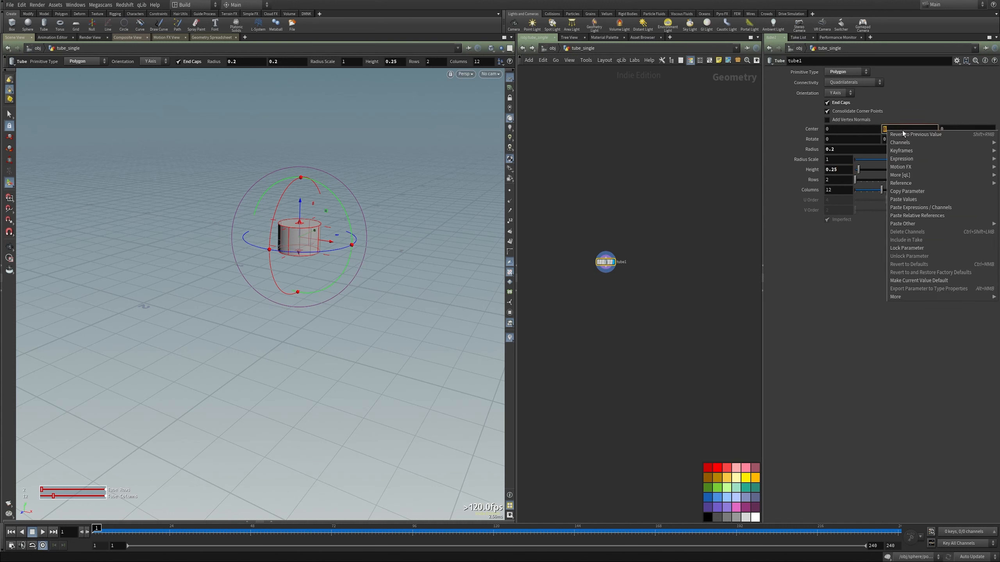
pyautogui.click(909, 207)
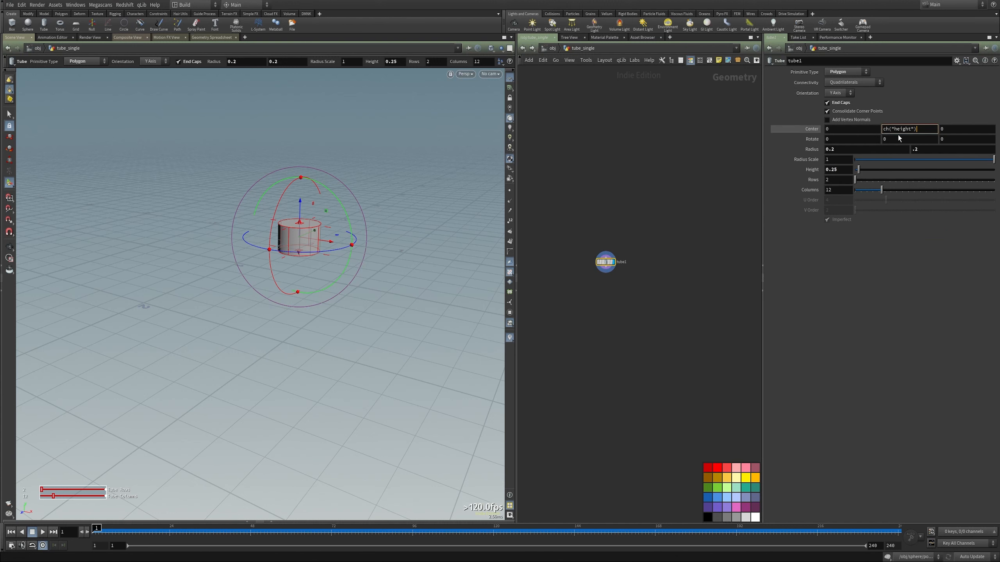
pyautogui.write('/2')
pyautogui.press('Return')
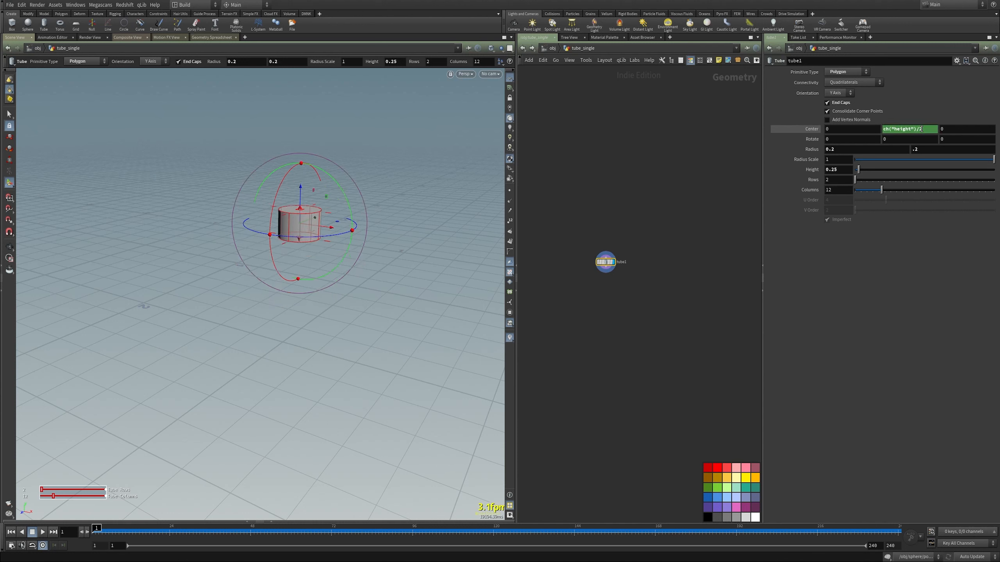
# Step: Adjust the tube's height to about 0.29 with its viewport handle to test the center expression
pyautogui.moveTo(310, 216)
pyautogui.mouseDown()
pyautogui.moveTo(309, 185)
pyautogui.moveTo(314, 224)
pyautogui.moveTo(292, 221)
pyautogui.mouseUp()
pyautogui.press('Escape')
pyautogui.keyDown('alt'); pyautogui.moveTo(292, 221); pyautogui.dragTo(320, 224, button='right'); pyautogui.keyUp('alt')
pyautogui.keyDown('alt'); pyautogui.moveTo(304, 204); pyautogui.dragTo(276, 265, button='middle'); pyautogui.keyUp('alt')
pyautogui.keyDown('alt'); pyautogui.moveTo(276, 265); pyautogui.dragTo(263, 244); pyautogui.keyUp('alt')
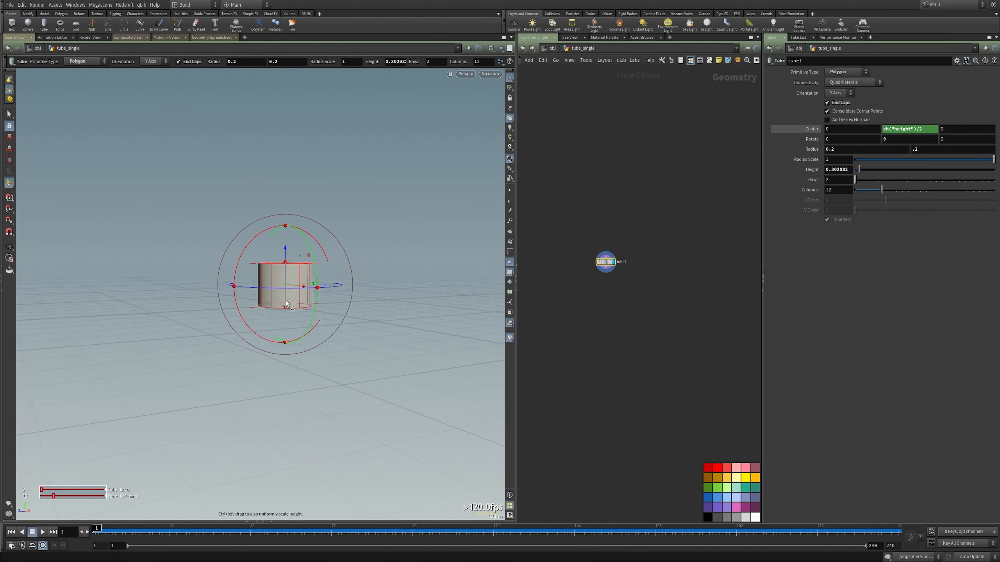
pyautogui.keyDown('alt'); pyautogui.moveTo(285, 300); pyautogui.dragTo(288, 343); pyautogui.keyUp('alt')
pyautogui.moveTo(284, 255); pyautogui.dragTo(285, 261)
pyautogui.keyDown('alt'); pyautogui.moveTo(289, 315); pyautogui.dragTo(280, 261); pyautogui.keyUp('alt')
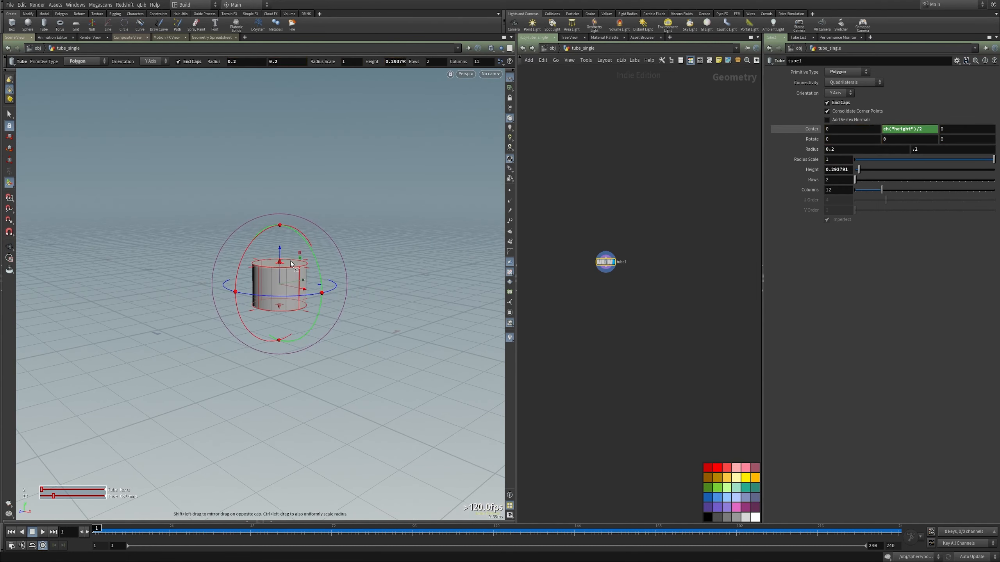
# Step: Add a Transform node below the Tube node, wired to its output, and make it the displayed node
pyautogui.moveTo(649, 305); pyautogui.dragTo(640, 293, button='middle')
pyautogui.press('Tab')
pyautogui.write('trb')
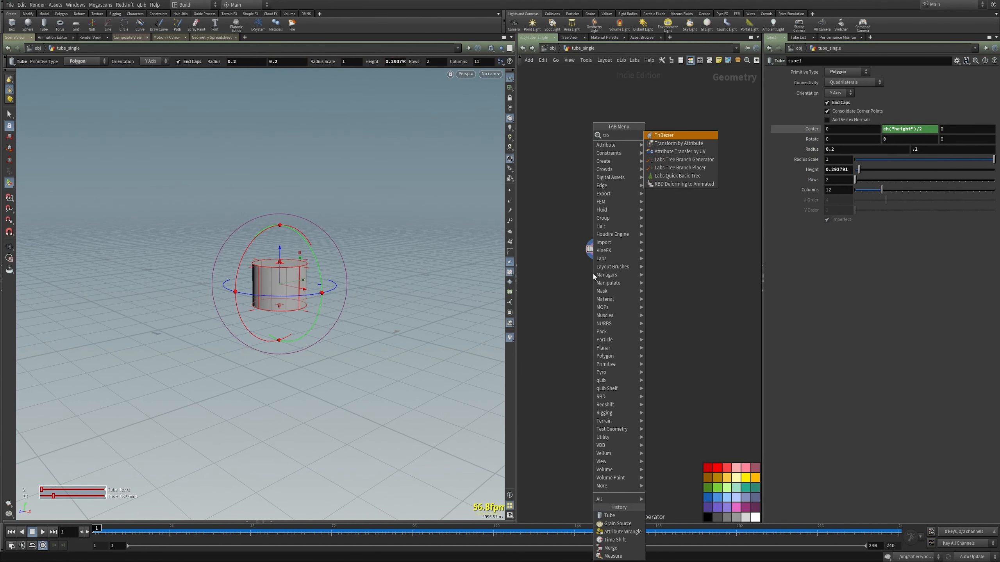
pyautogui.press('BackSpace')
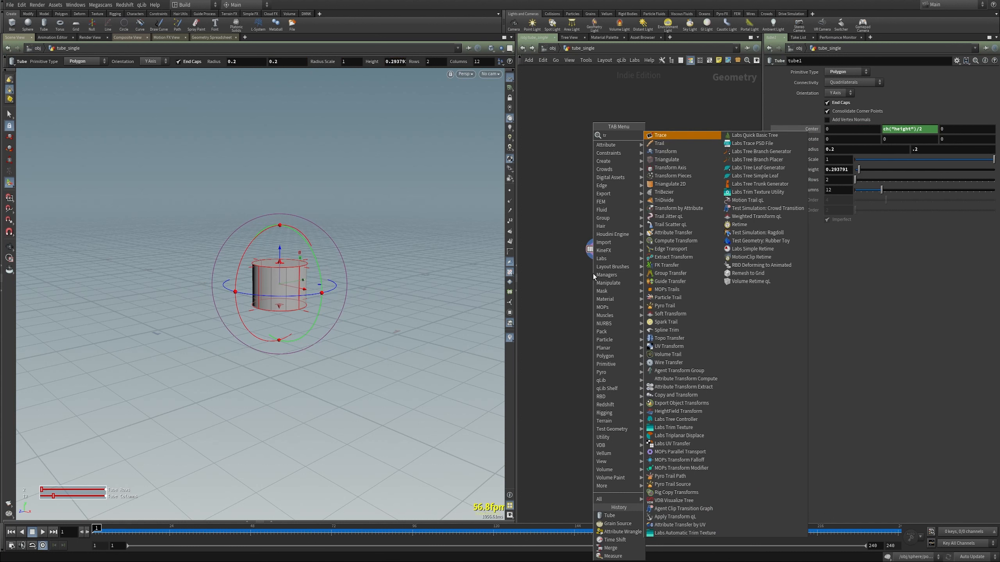
pyautogui.press('Down')
pyautogui.press('Down')
pyautogui.press('Return')
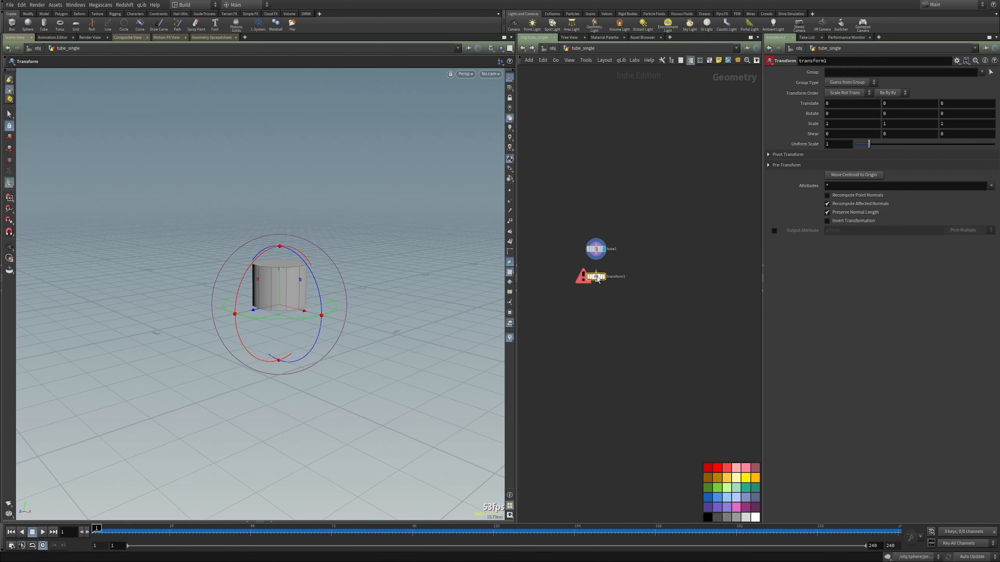
pyautogui.click(596, 277)
pyautogui.click(604, 277)
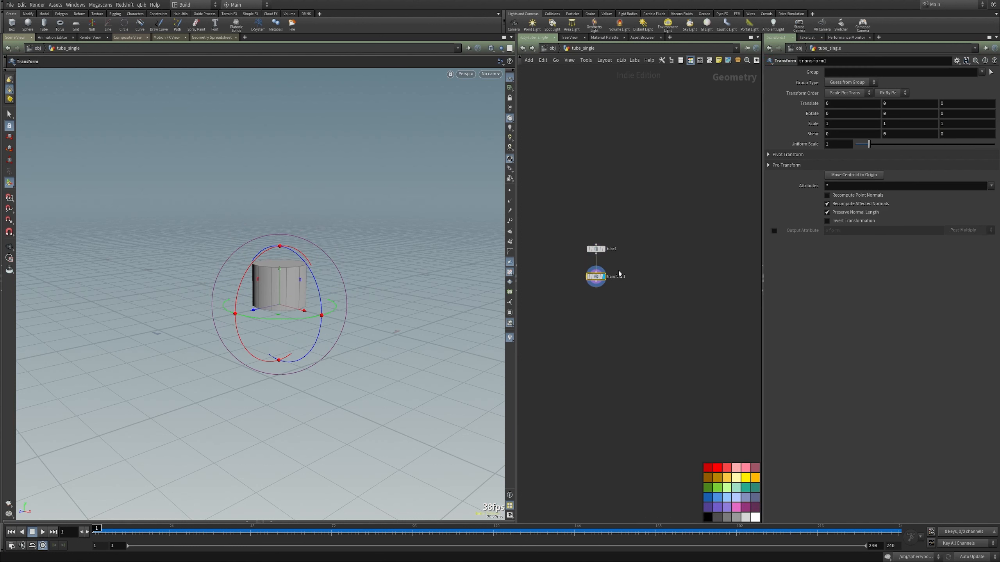
# Step: Keyframe the transform's X and Y translation and Z rotation at 0 on frame 1, and at 1.00369, 0 and -360 on frame 24
pyautogui.keyDown('alt'); pyautogui.moveTo(346, 314); pyautogui.dragTo(240, 311); pyautogui.keyUp('alt')
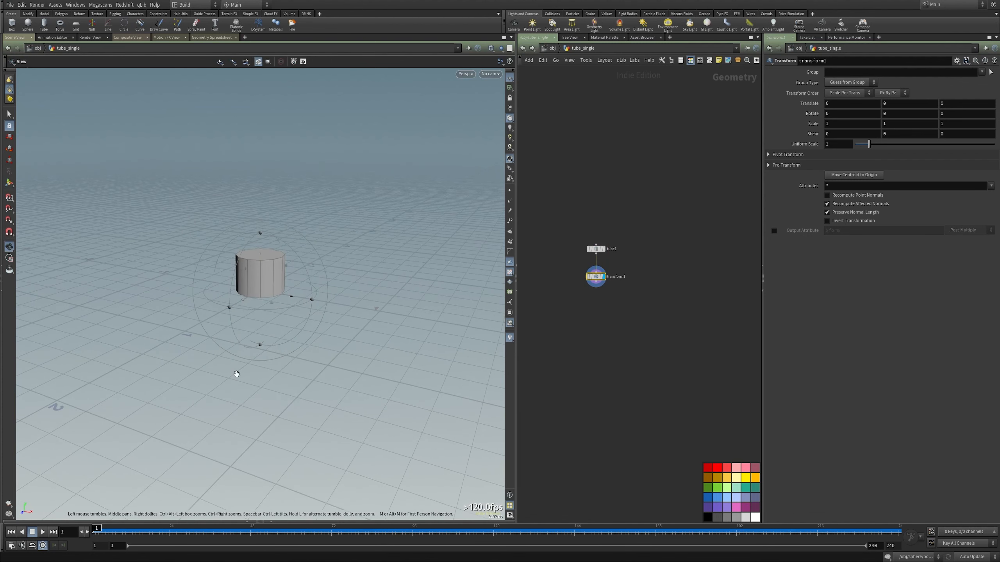
pyautogui.keyDown('alt'); pyautogui.click(848, 103); pyautogui.keyUp('alt')
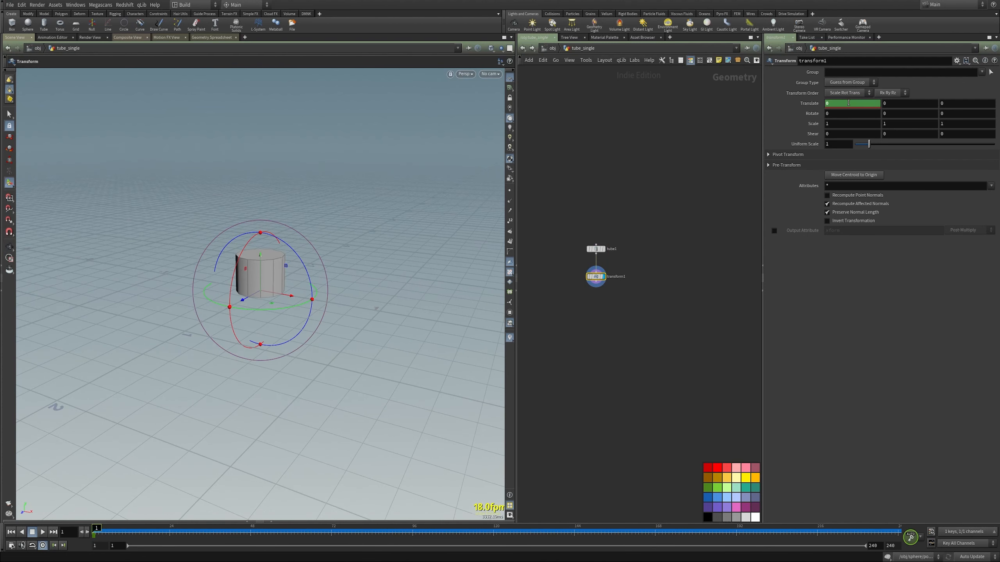
pyautogui.keyDown('alt'); pyautogui.click(897, 103); pyautogui.keyUp('alt')
pyautogui.keyDown('alt'); pyautogui.click(966, 113); pyautogui.keyUp('alt')
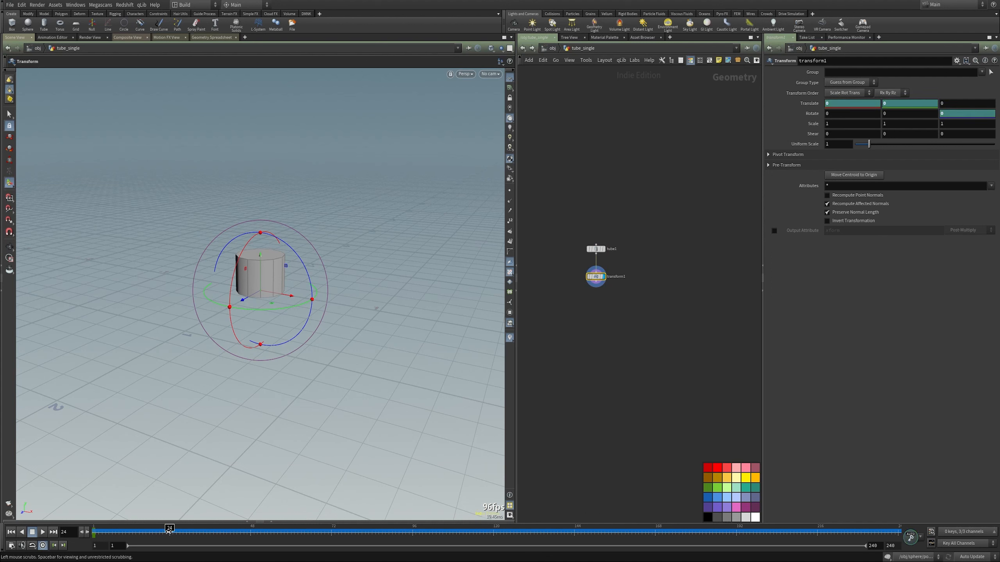
pyautogui.moveTo(296, 299); pyautogui.dragTo(420, 298)
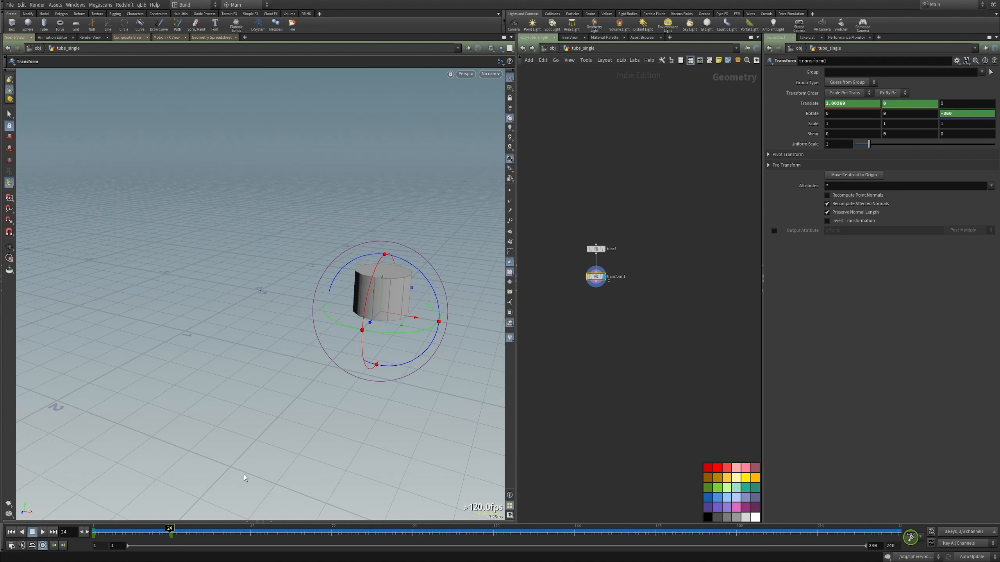
# Step: Raise the tube to a Translate Y of about 0.57 at frame 9 and scrub the resulting hop to frame 23
pyautogui.moveTo(164, 528); pyautogui.dragTo(118, 535)
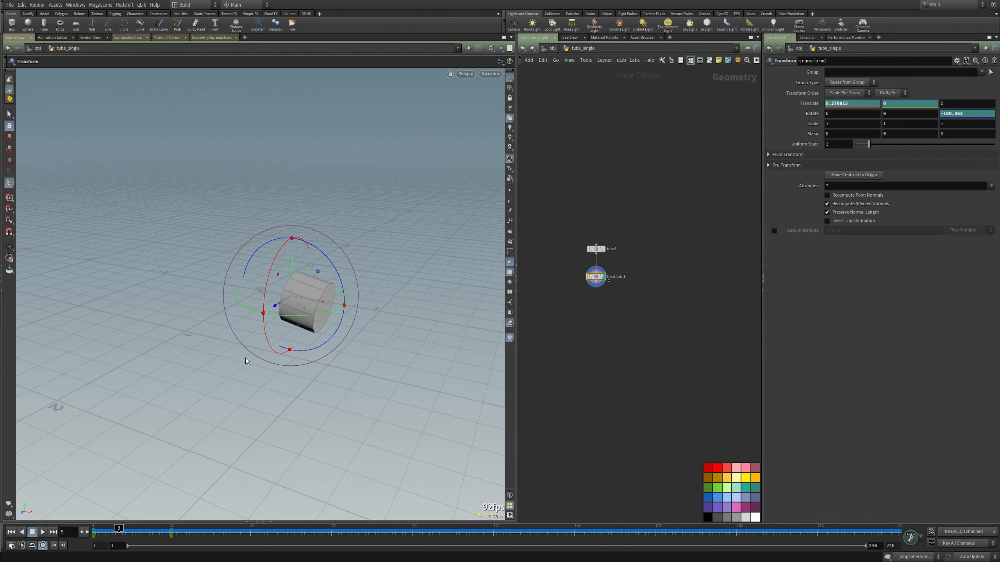
pyautogui.moveTo(287, 262); pyautogui.dragTo(295, 185)
pyautogui.moveTo(122, 527); pyautogui.dragTo(166, 532)
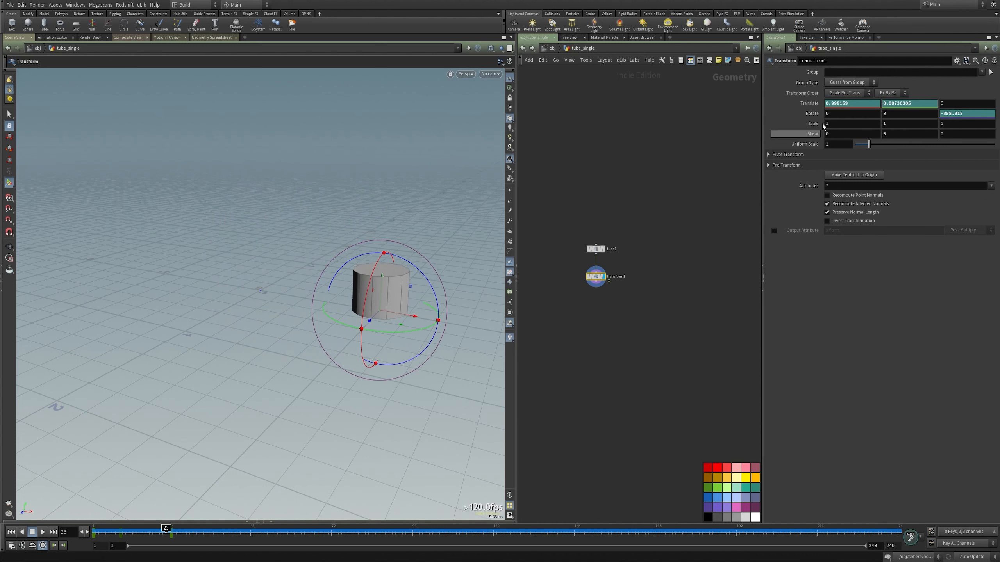
# Step: Reshape the Translate Y curve in the Animation Editor so it stays rounded at its peak and drops steeply into the frame 24 key
pyautogui.keyDown('shift'); pyautogui.click(813, 104); pyautogui.keyUp('shift')
pyautogui.moveTo(688, 87); pyautogui.dragTo(721, 155, button='middle')
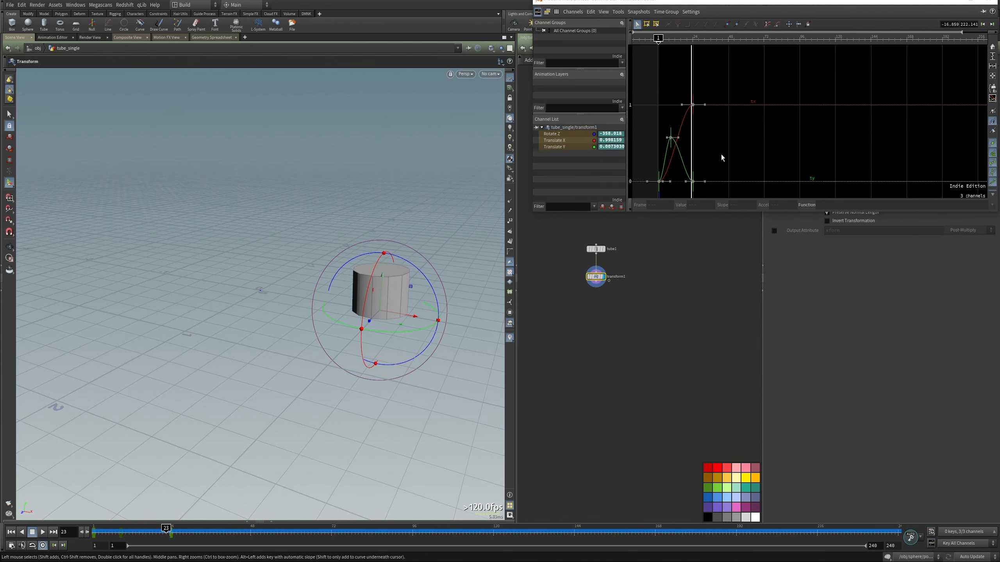
pyautogui.moveTo(721, 154); pyautogui.dragTo(738, 139, button='right')
pyautogui.moveTo(738, 141); pyautogui.dragTo(735, 93, button='middle')
pyautogui.click(682, 135)
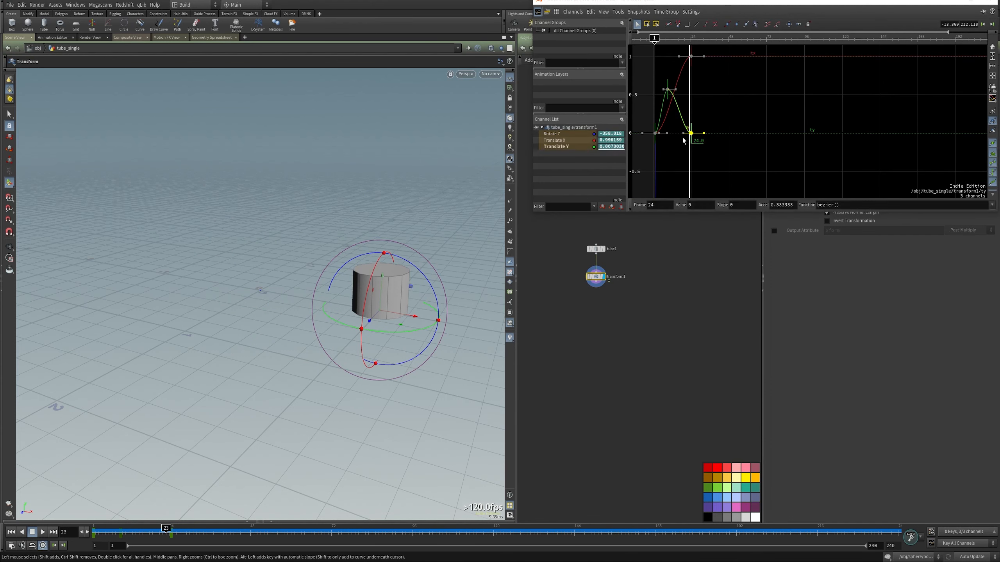
pyautogui.click(683, 133)
pyautogui.moveTo(683, 136); pyautogui.dragTo(678, 98)
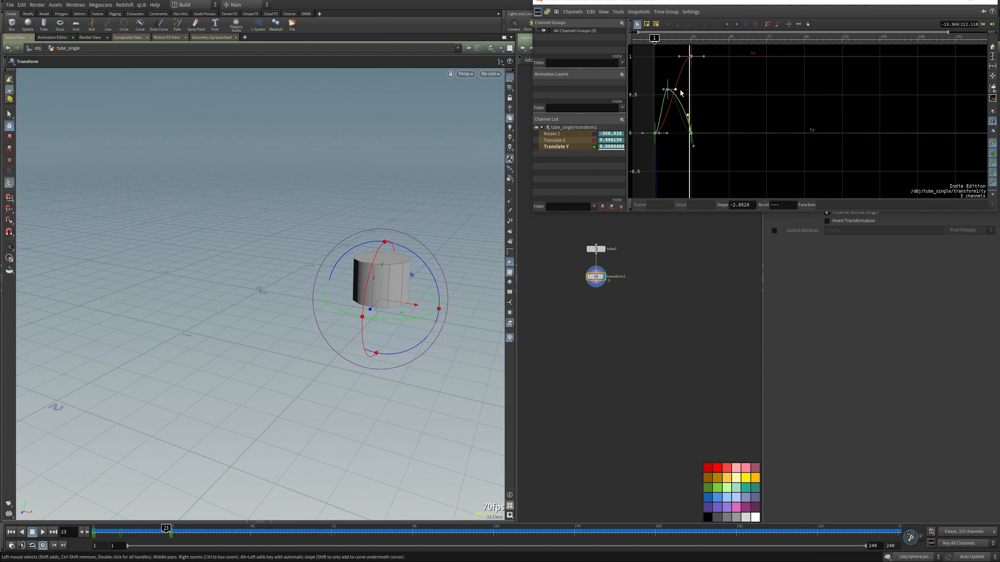
pyautogui.moveTo(677, 90); pyautogui.dragTo(685, 90)
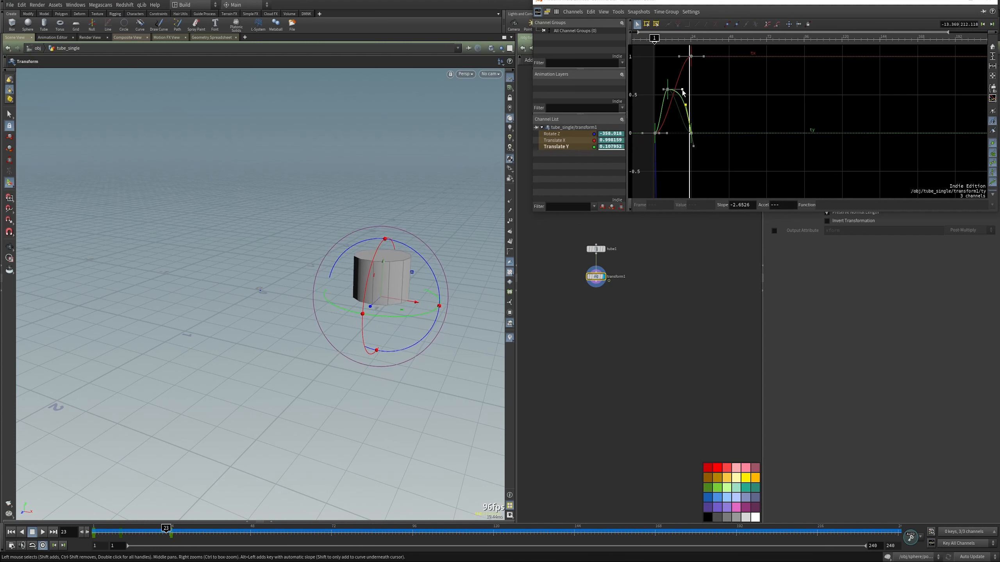
# Step: Reshape the Rotate Z curve to start steeply at frame 1 and ease out with a long flat tangent into frame 24
pyautogui.scroll(-3, 710, 109)
pyautogui.moveTo(728, 142); pyautogui.dragTo(738, 90, button='middle')
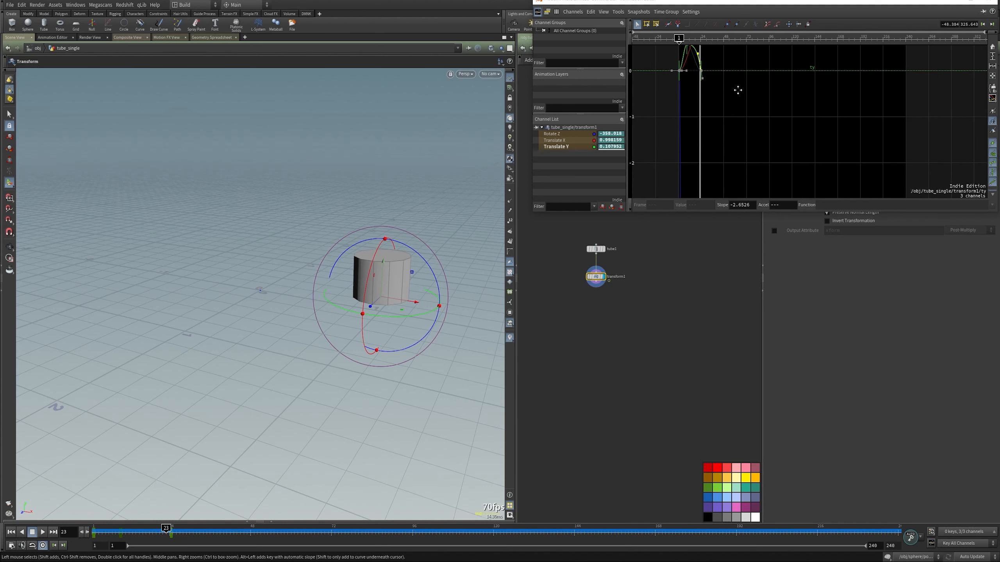
pyautogui.click(553, 133)
pyautogui.press('f')
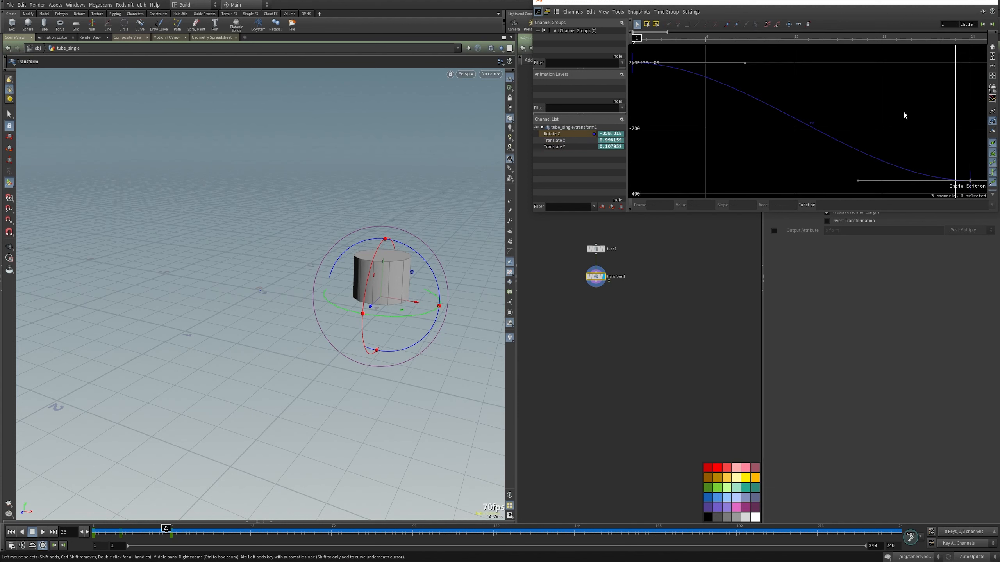
pyautogui.moveTo(903, 112); pyautogui.dragTo(807, 96, button='right')
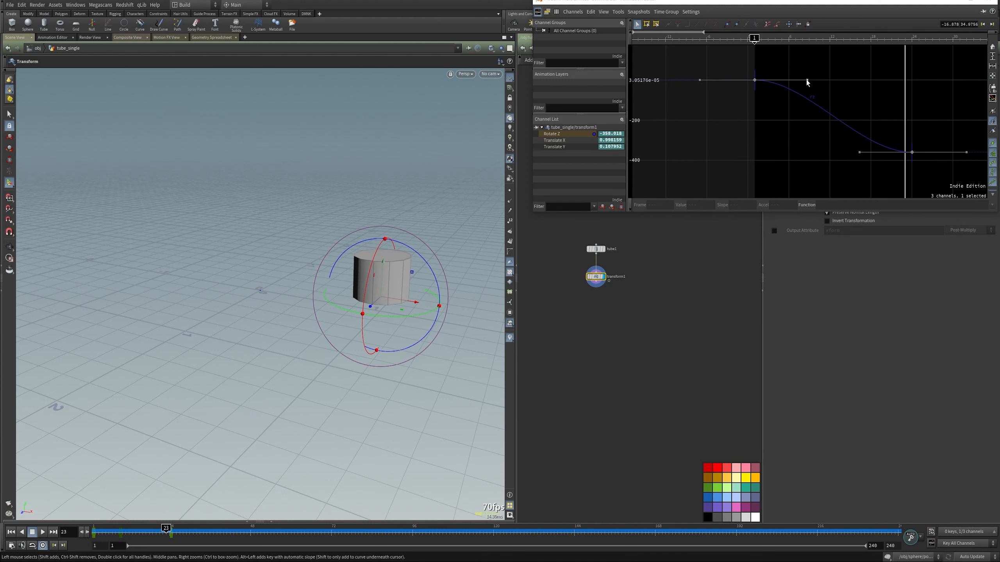
pyautogui.moveTo(806, 80); pyautogui.dragTo(799, 113)
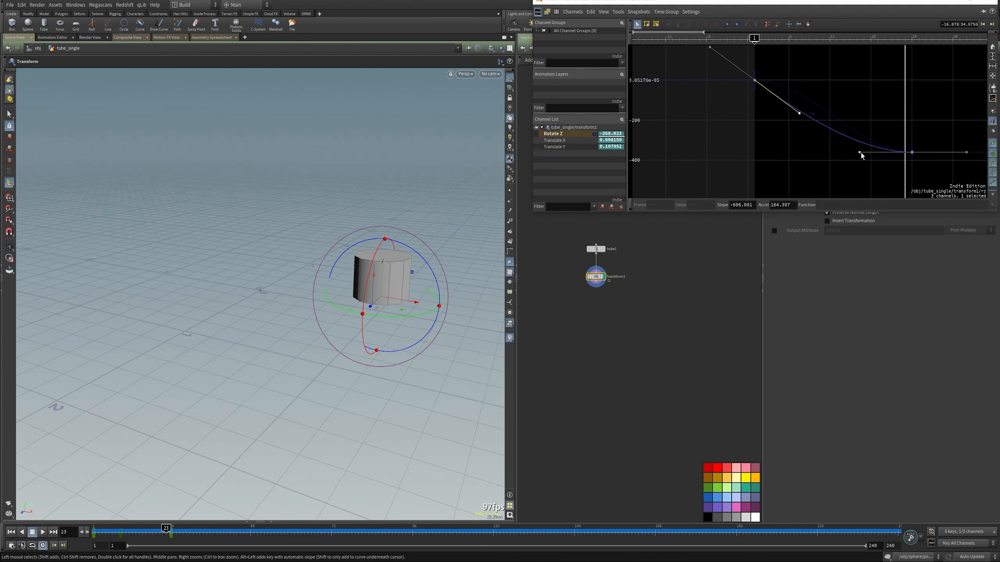
pyautogui.moveTo(861, 153); pyautogui.dragTo(798, 153)
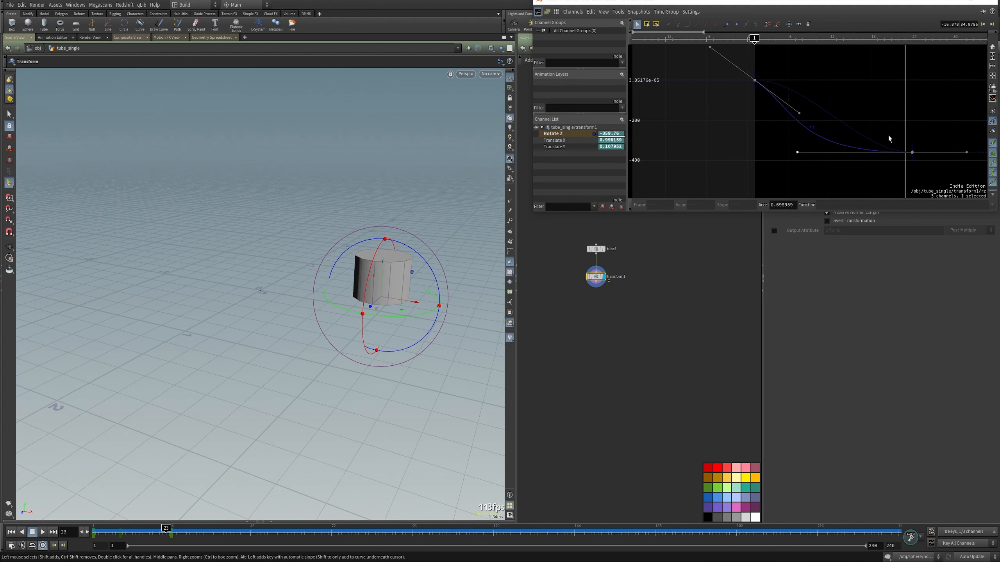
pyautogui.moveTo(799, 116); pyautogui.dragTo(792, 121)
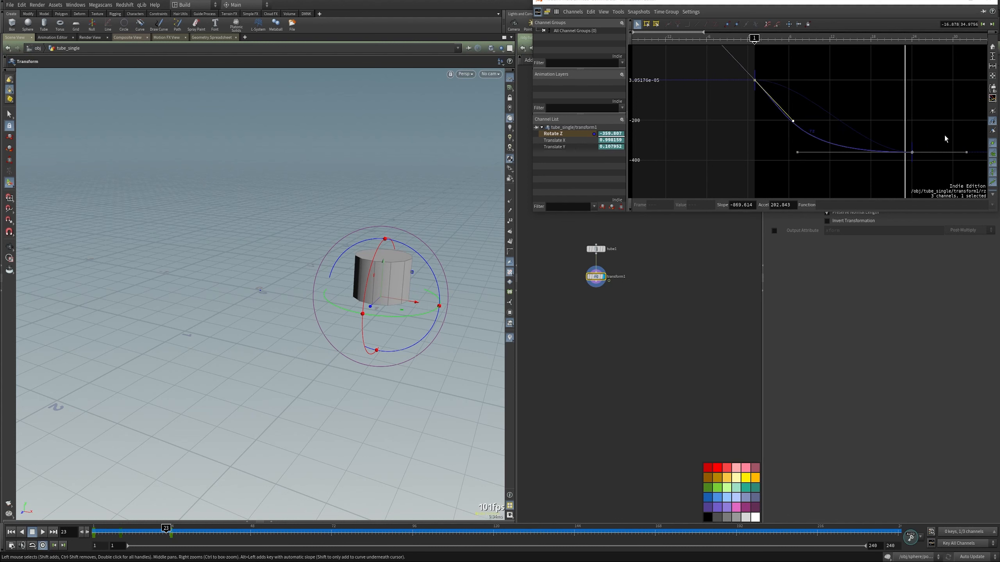
# Step: Play the animation, flatten the Rotate Z curve's start tangent for a slow start, and scrub through the motion again
pyautogui.click(42, 532)
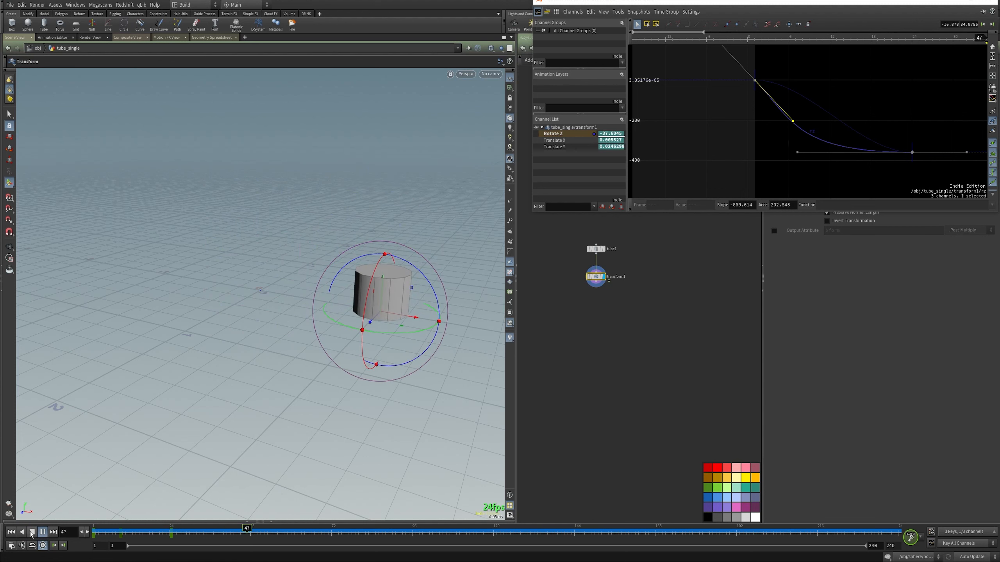
pyautogui.click(32, 532)
pyautogui.moveTo(102, 527); pyautogui.dragTo(99, 527)
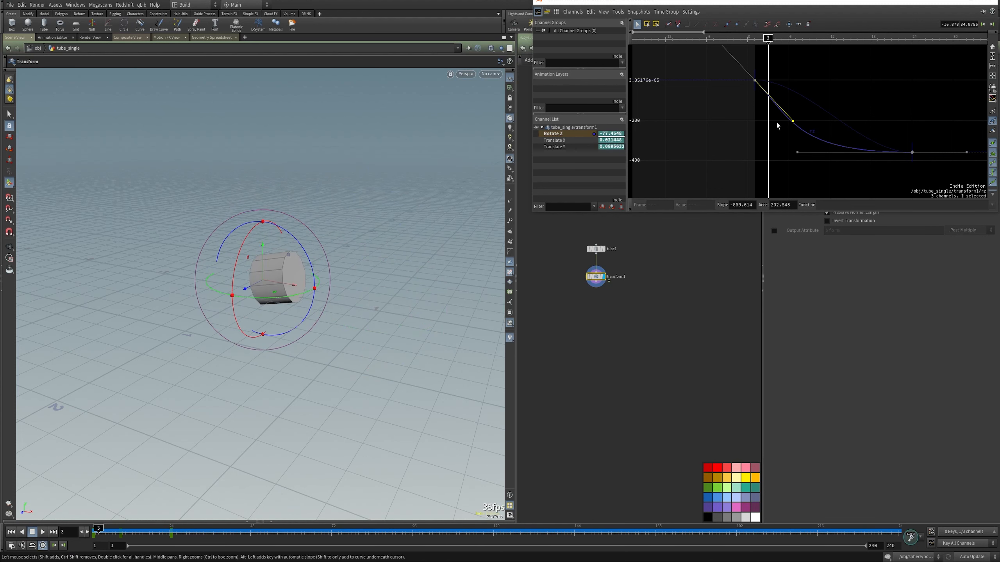
pyautogui.moveTo(793, 122); pyautogui.dragTo(811, 79)
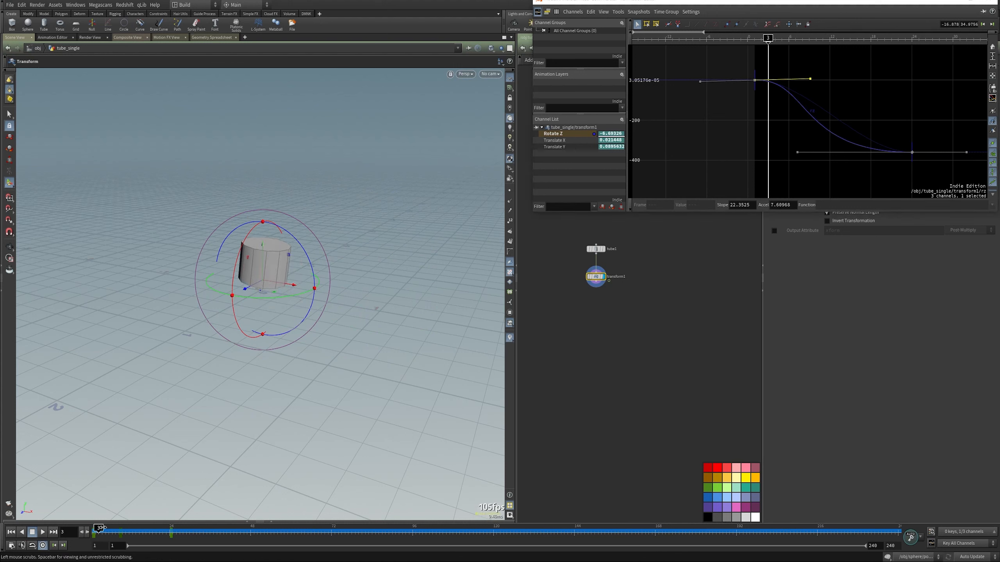
pyautogui.moveTo(104, 528); pyautogui.dragTo(163, 539)
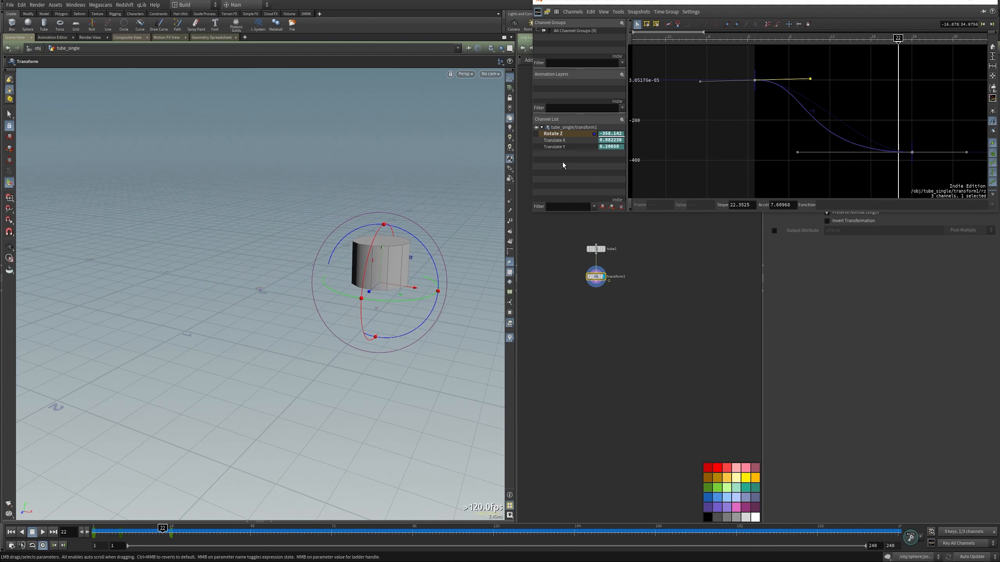
# Step: Adjust the Translate X curve's tangents for a steep rise from frame 1 and a nearly flat arrival at frame 24
pyautogui.click(561, 141)
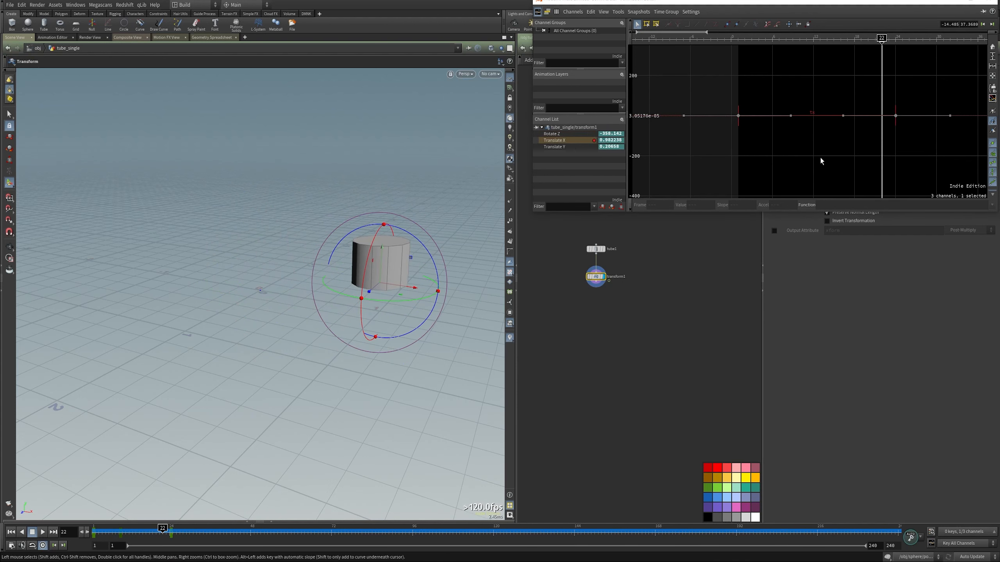
pyautogui.press('h')
pyautogui.moveTo(835, 146); pyautogui.dragTo(817, 134, button='right')
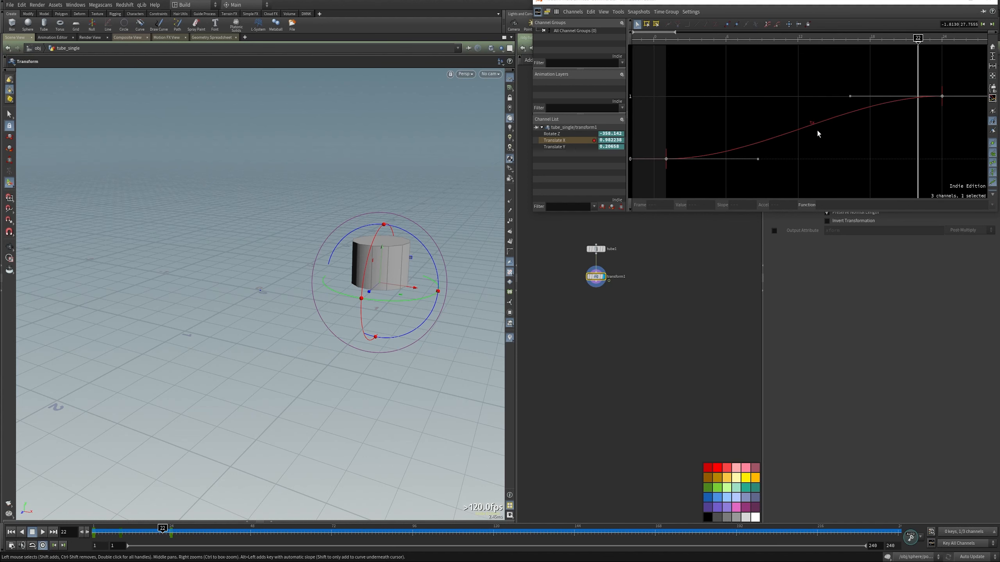
pyautogui.moveTo(849, 97); pyautogui.dragTo(875, 142)
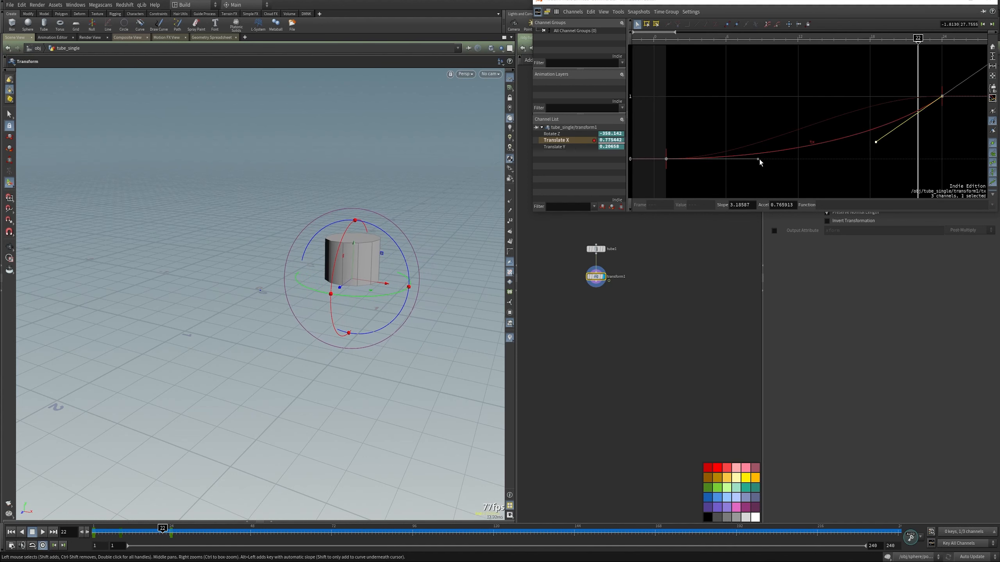
pyautogui.moveTo(759, 159); pyautogui.dragTo(798, 134)
pyautogui.moveTo(875, 142); pyautogui.dragTo(850, 99)
pyautogui.moveTo(799, 135); pyautogui.dragTo(743, 110)
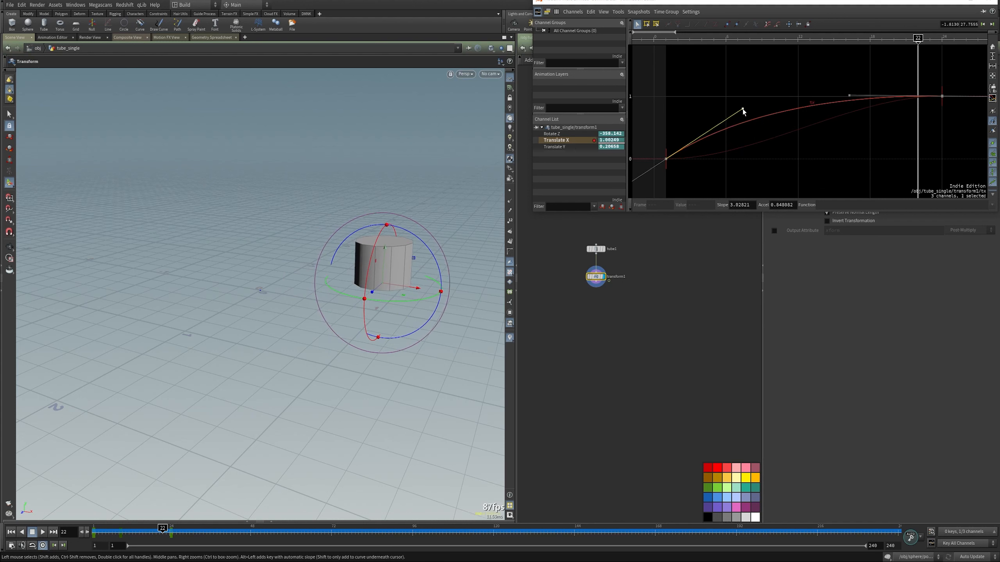
# Step: Shorten and flatten the Translate X curve's start tangent, play back the motion, and close the Animation Editor
pyautogui.moveTo(117, 530)
pyautogui.mouseDown()
pyautogui.moveTo(89, 530)
pyautogui.moveTo(165, 530)
pyautogui.moveTo(118, 530)
pyautogui.mouseUp()
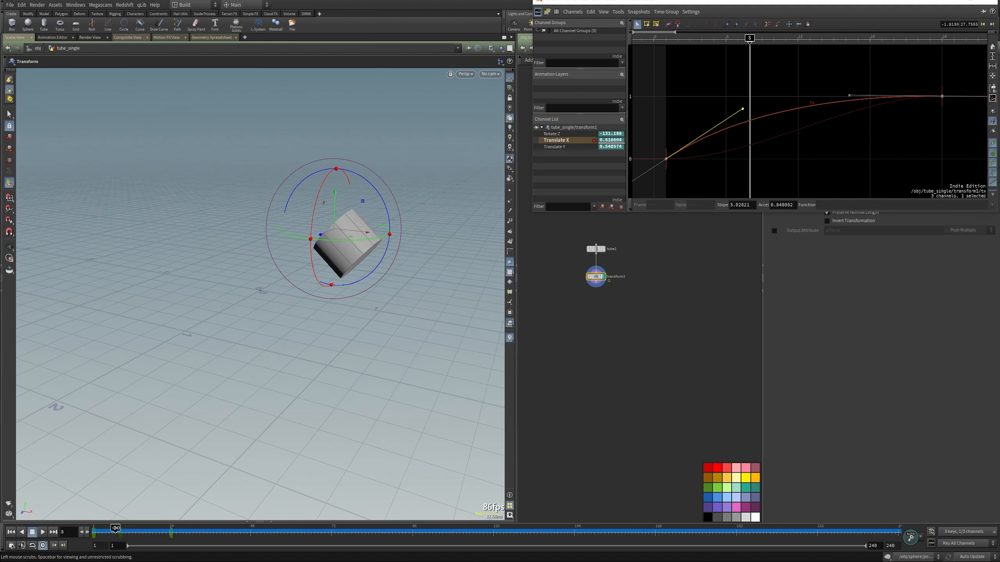
pyautogui.moveTo(742, 109); pyautogui.dragTo(706, 158)
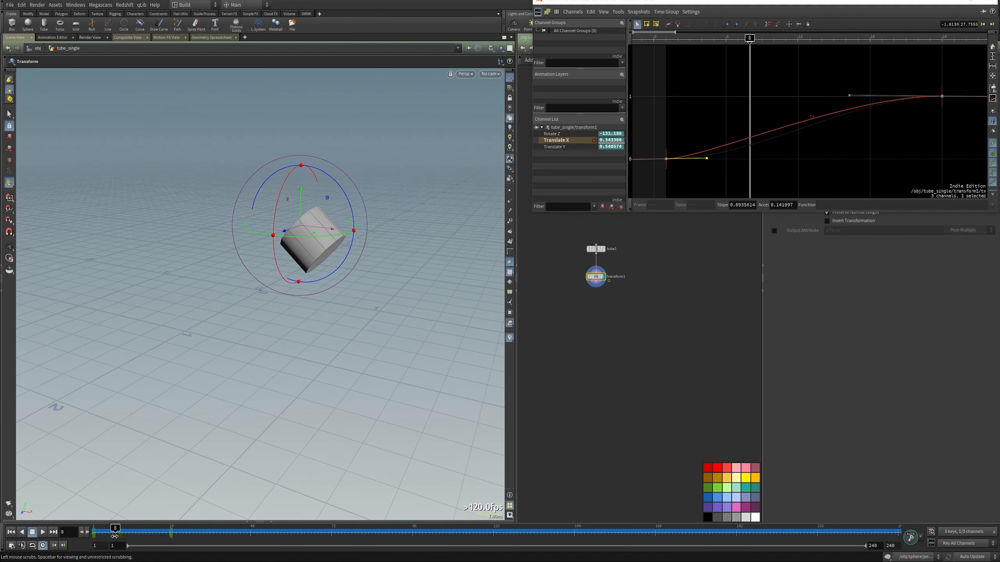
pyautogui.moveTo(114, 532); pyautogui.dragTo(89, 533)
pyautogui.press('Up')
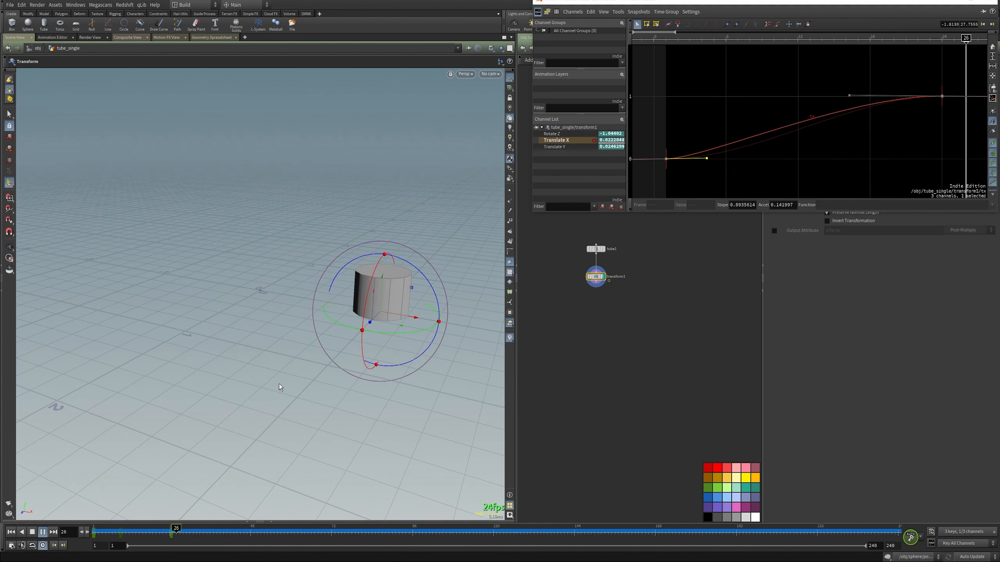
pyautogui.press('Up')
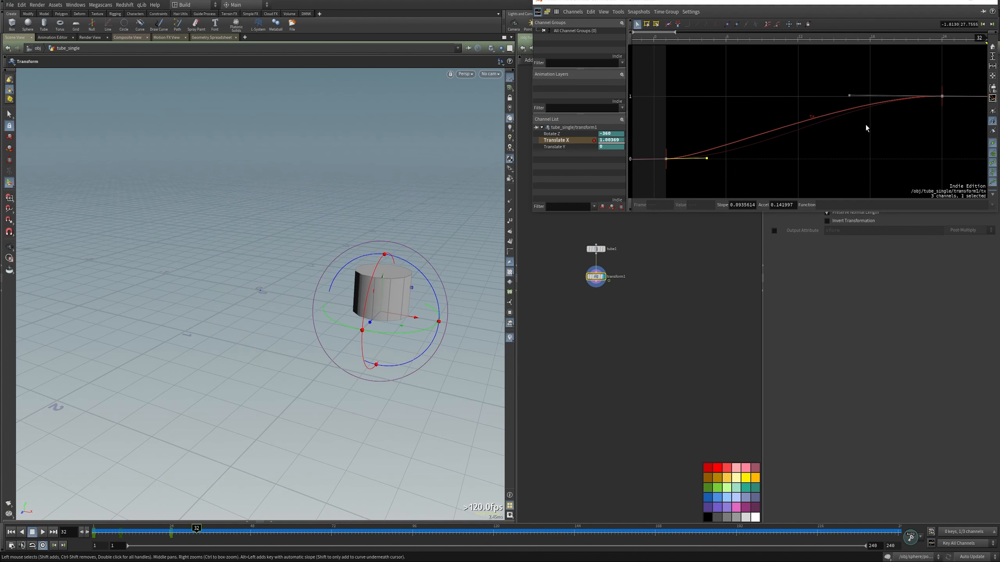
pyautogui.click(984, 2)
pyautogui.press('Escape')
# Step: Rename the transform node as REF_Animation
pyautogui.moveTo(385, 287); pyautogui.dragTo(299, 260)
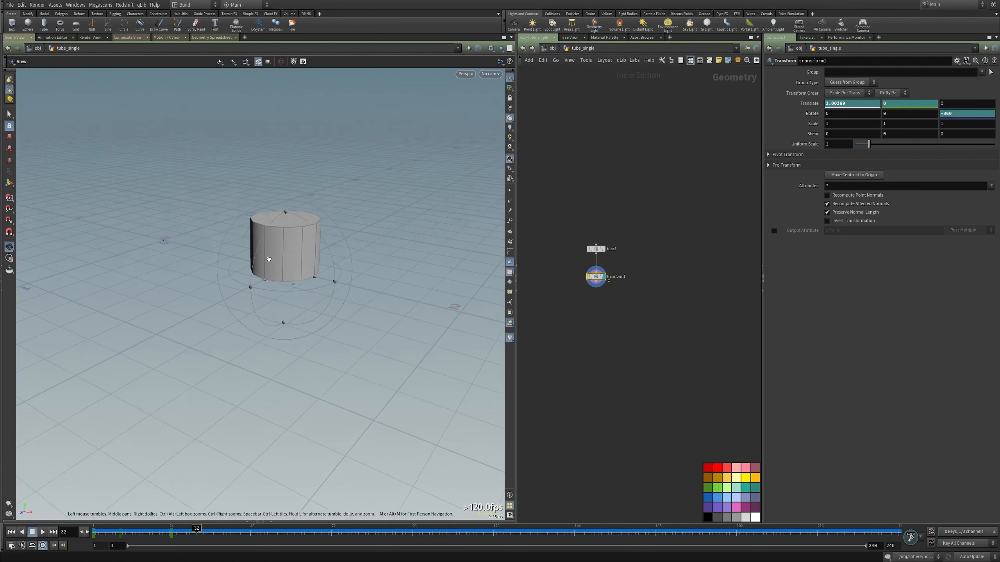
pyautogui.press('Return')
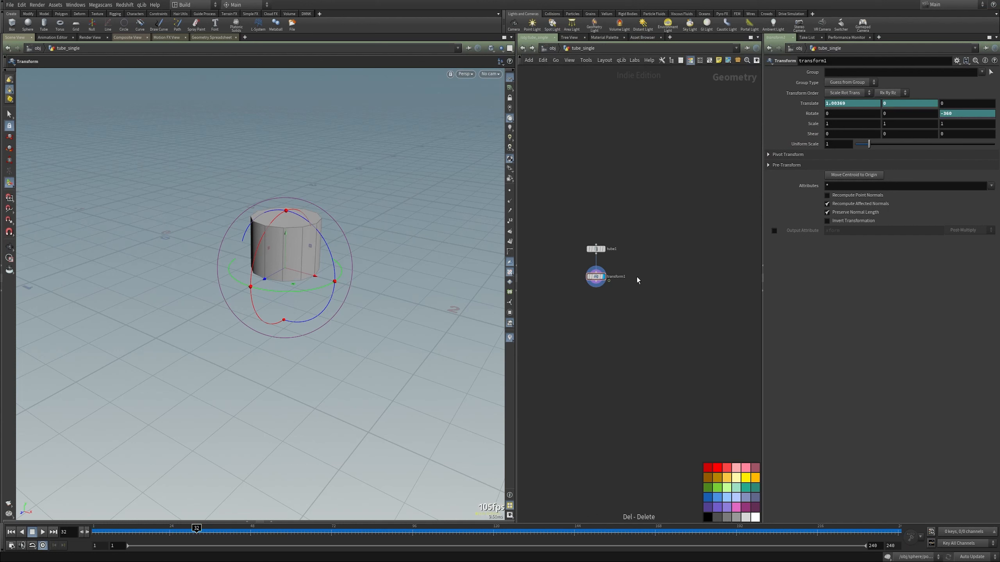
pyautogui.doubleClick(616, 277)
pyautogui.write('REF')
pyautogui.write('_Animait')
pyautogui.write('ation')
pyautogui.press('Return')
pyautogui.click(596, 277)
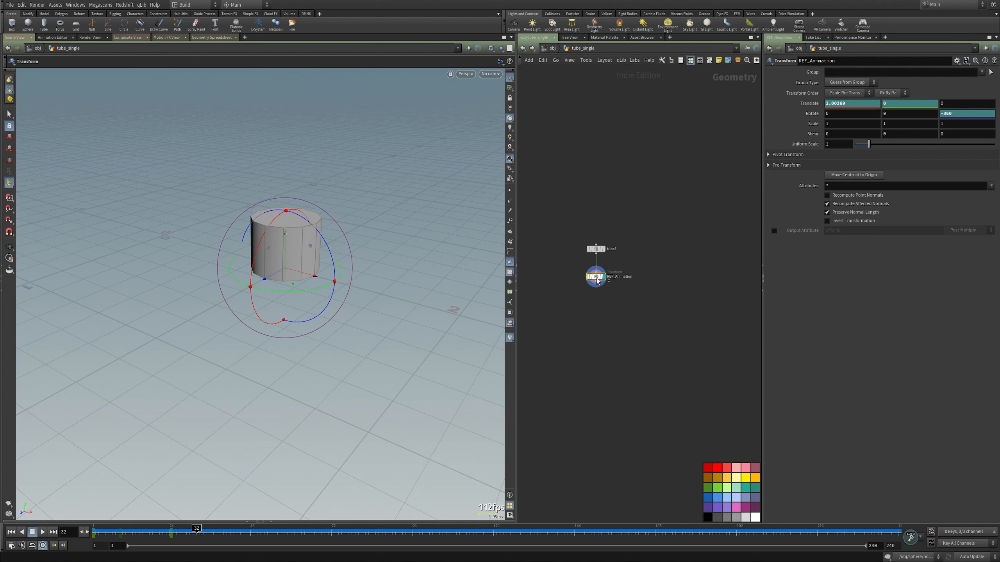
# Step: Hide the color palette in the network editor, leaving free space below the REF_Animation node
pyautogui.moveTo(597, 325); pyautogui.dragTo(617, 296, button='middle')
pyautogui.scroll(3, 646, 287)
pyautogui.click(613, 402)
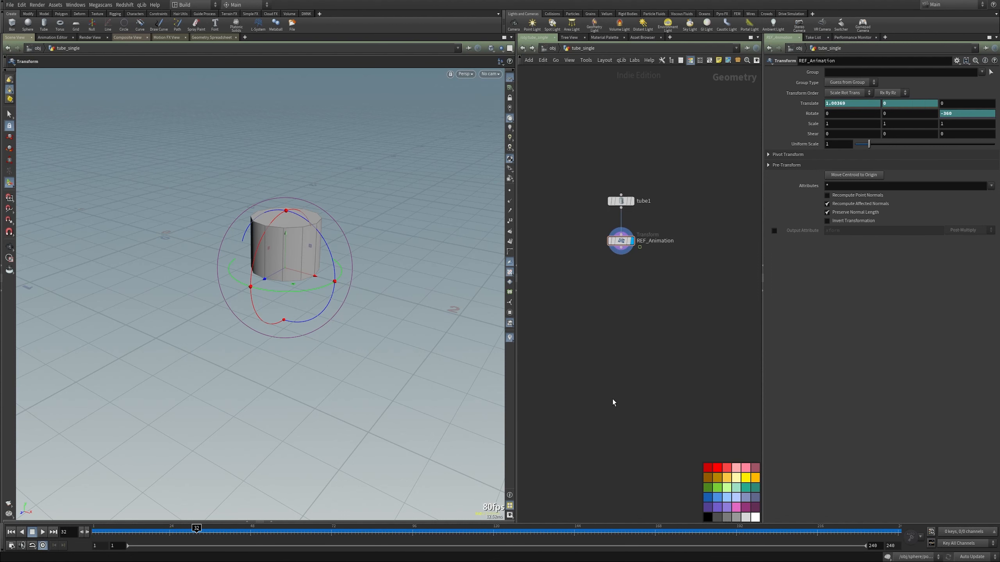
pyautogui.press('c')
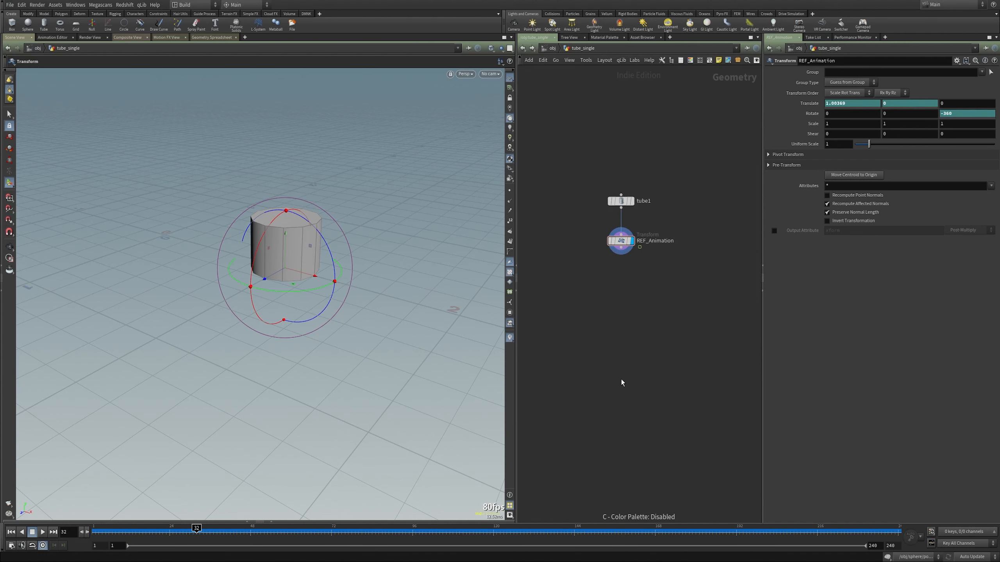
pyautogui.moveTo(621, 379); pyautogui.dragTo(602, 342, button='middle')
# Step: Add a CHOP Network node beside the REF_Animation node in the tube_single network
pyautogui.press('Tab')
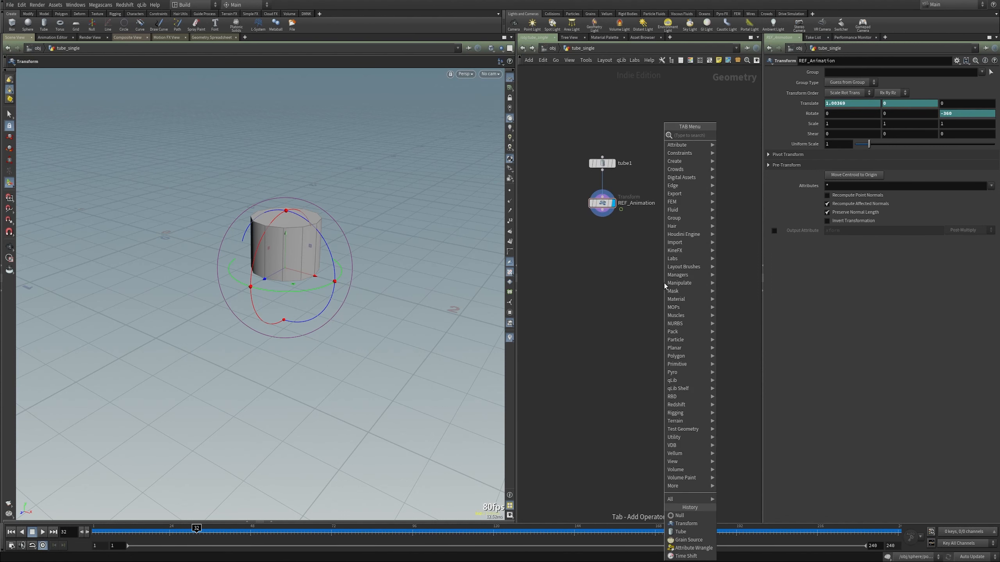
pyautogui.write('c')
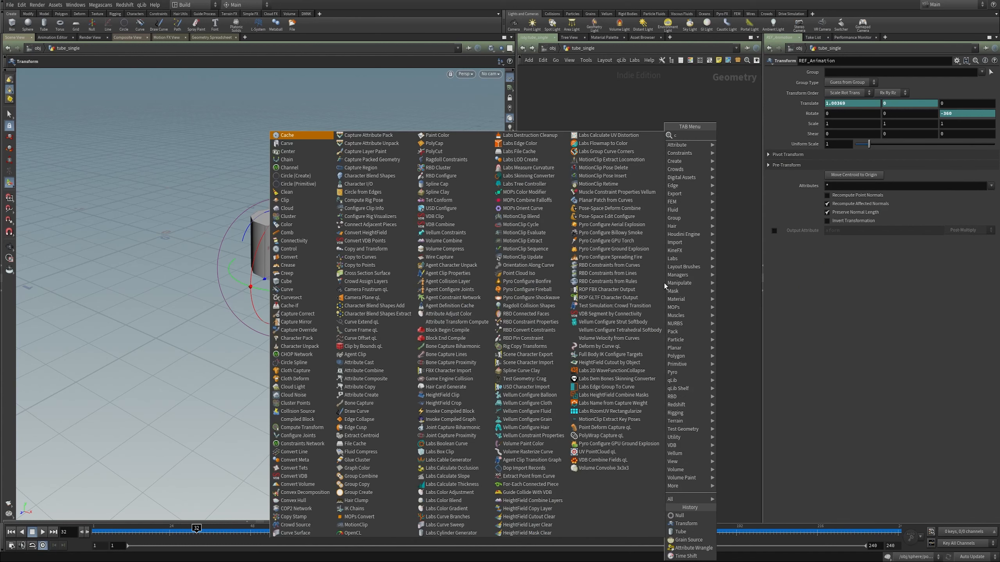
pyautogui.press('BackSpace')
pyautogui.write('chop')
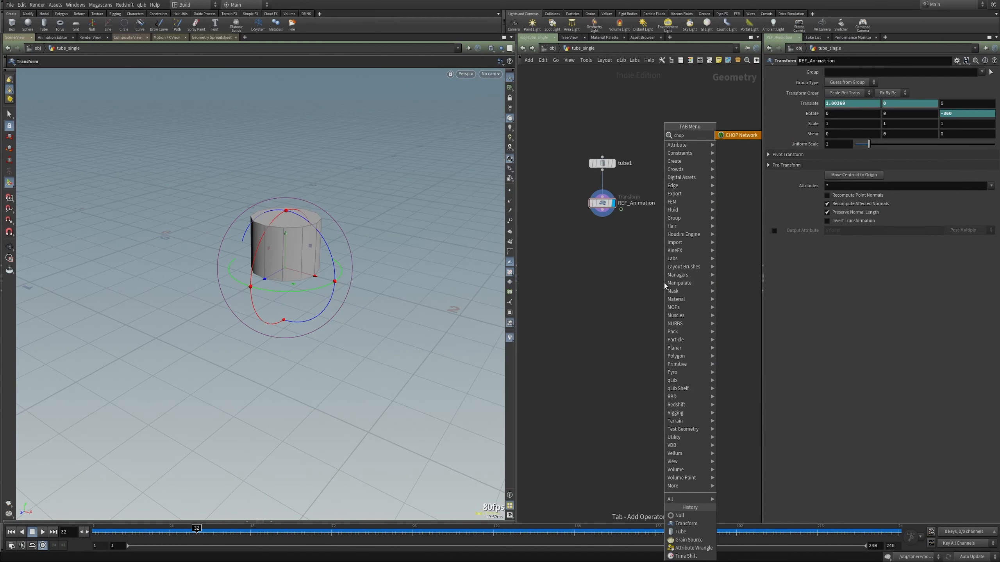
pyautogui.press('Return')
pyautogui.click(665, 269)
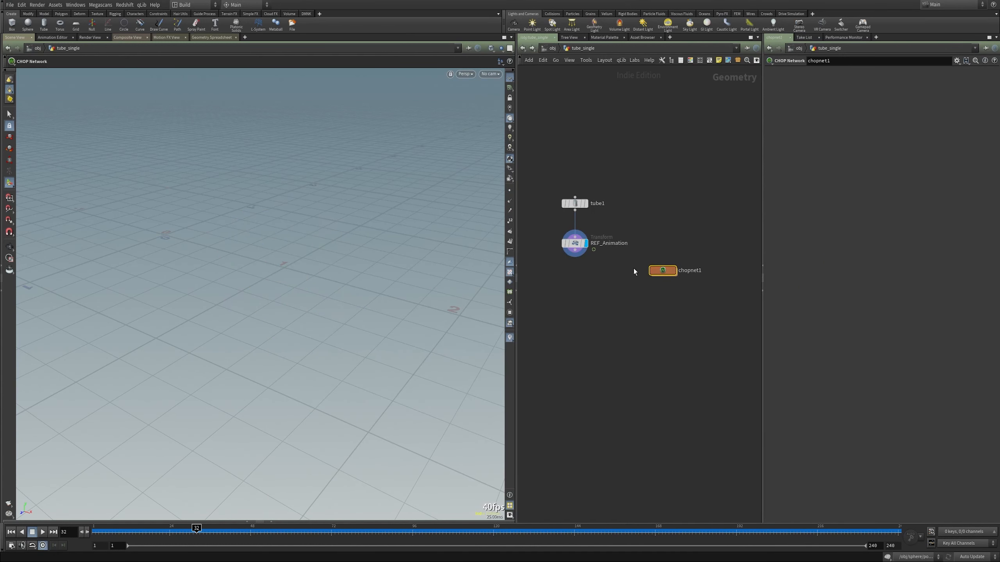
# Step: Reveal the Motion FX View pane below the viewport and enlarge it to about two fifths of the window height
pyautogui.click(271, 522)
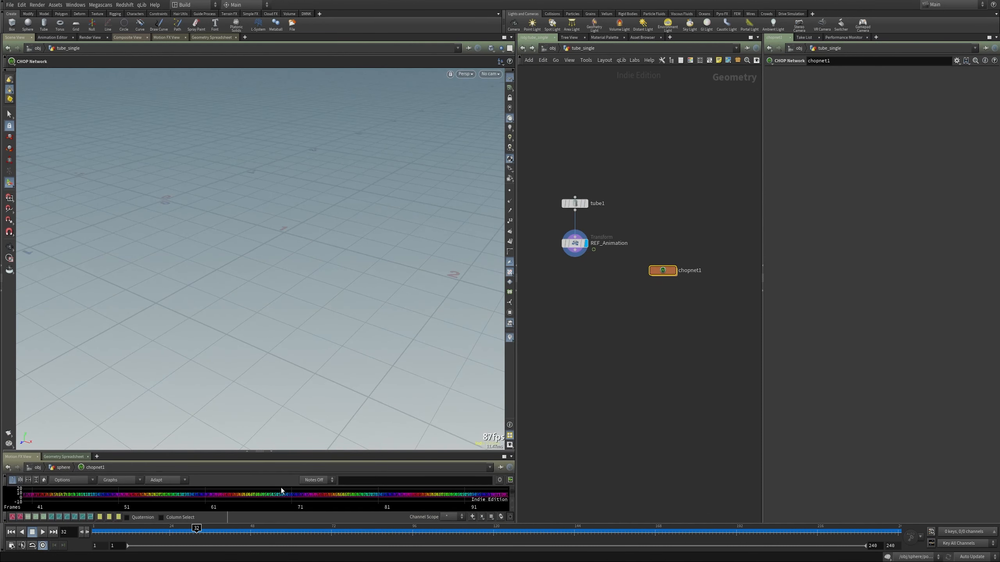
pyautogui.moveTo(284, 453); pyautogui.dragTo(346, 325)
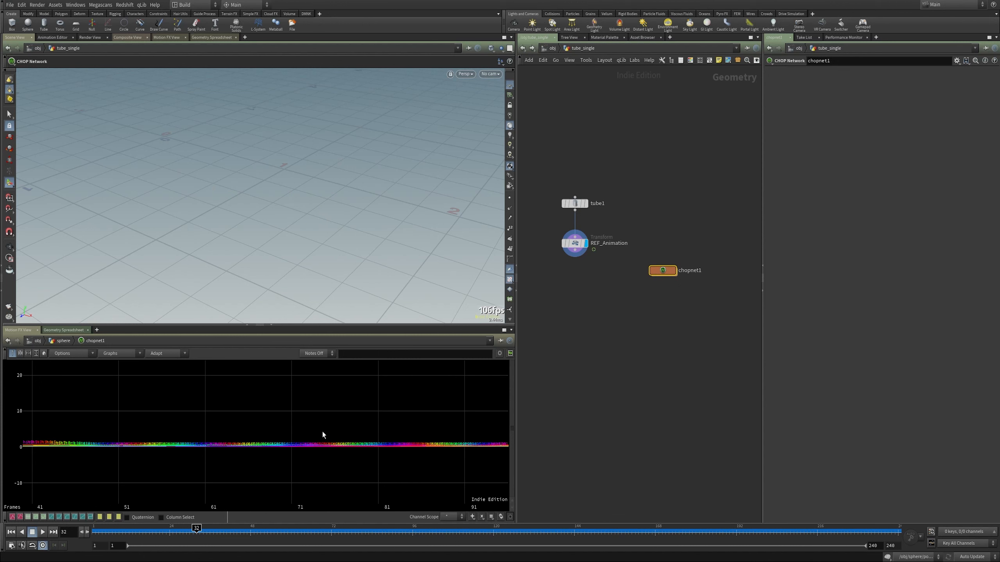
pyautogui.rightClick(14, 330)
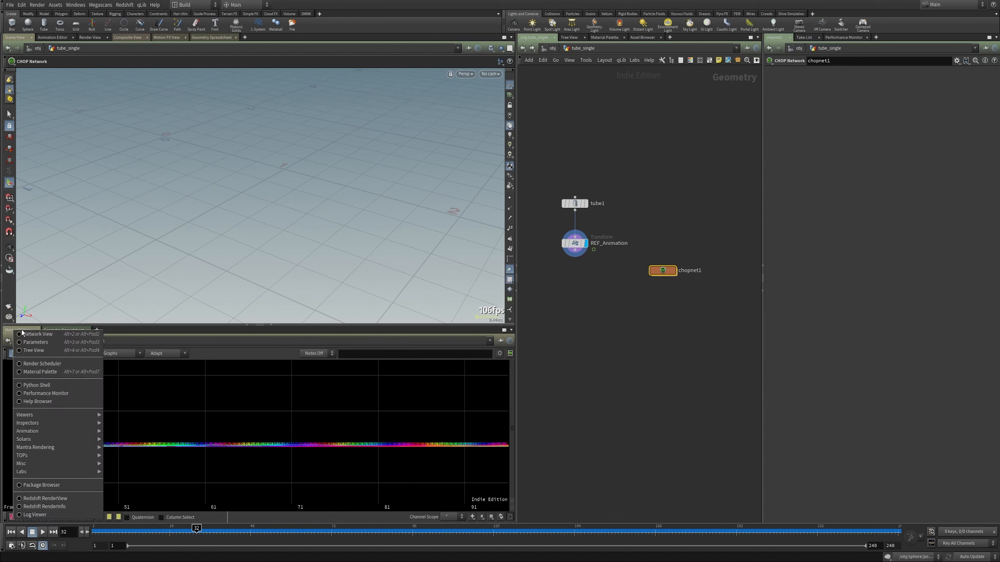
pyautogui.press('Escape')
pyautogui.click(166, 37)
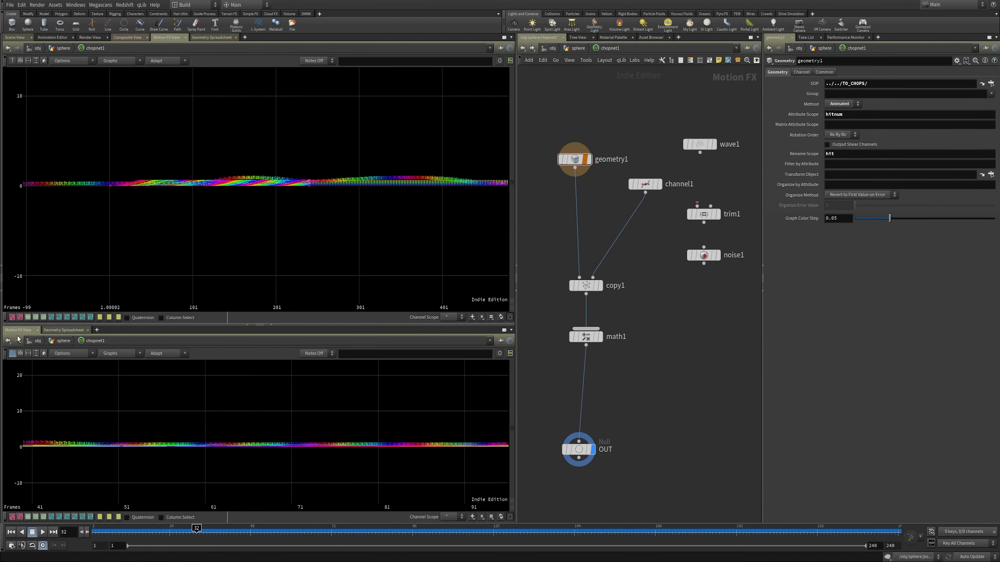
pyautogui.click(15, 37)
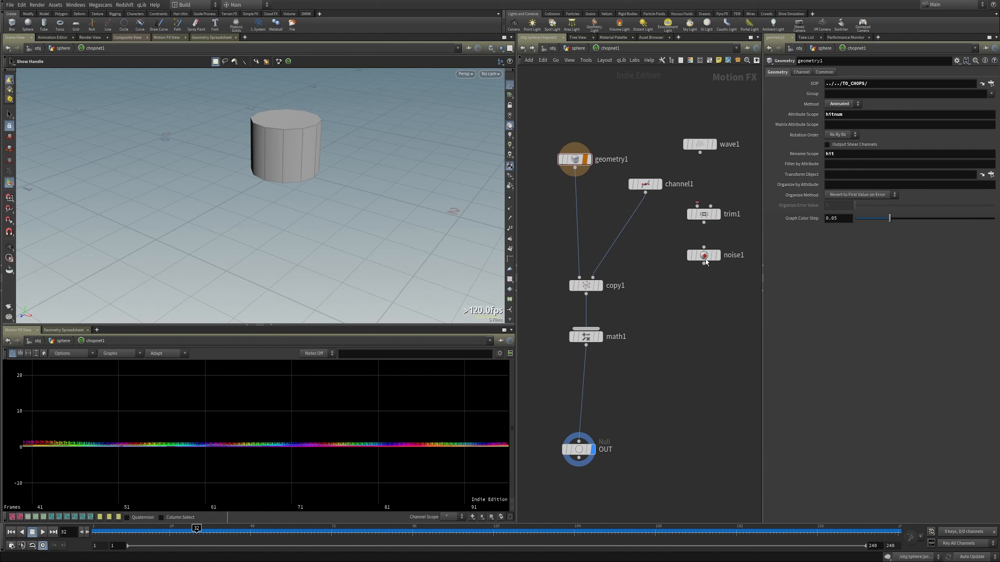
pyautogui.click(576, 49)
pyautogui.click(552, 48)
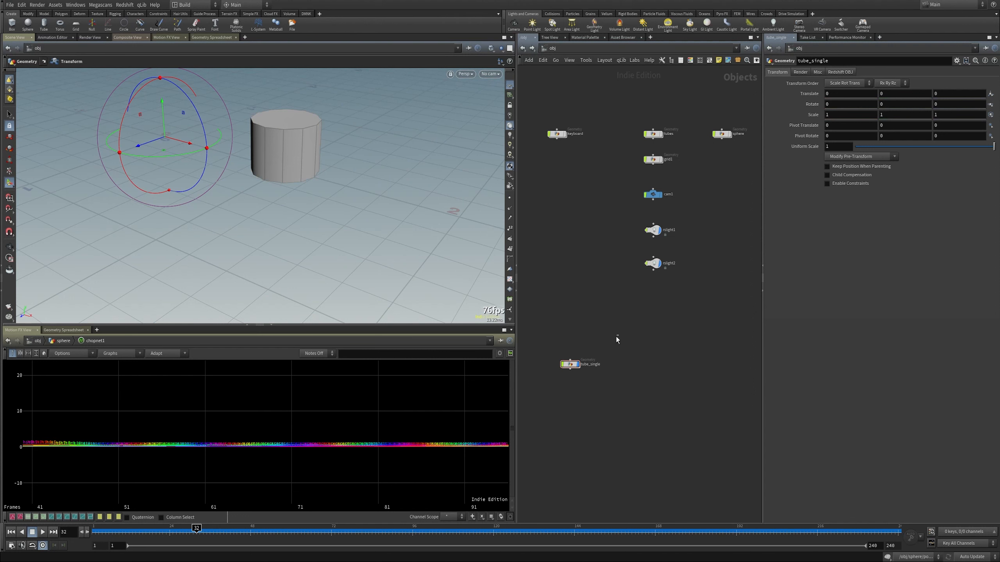
pyautogui.moveTo(617, 336); pyautogui.dragTo(542, 408)
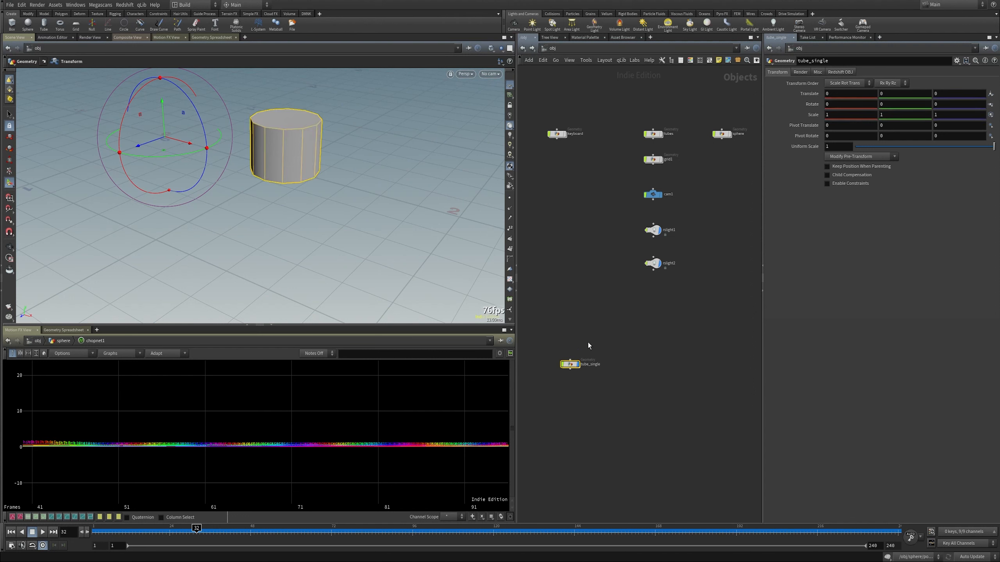
pyautogui.doubleClick(570, 364)
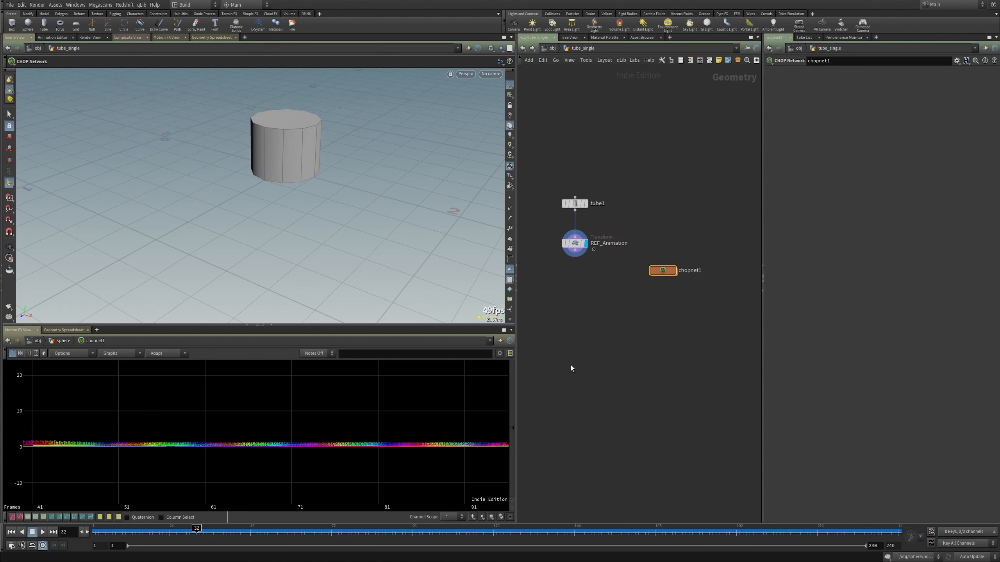
# Step: Enter chopnet1 and add a Copy node with its display flag turned on
pyautogui.doubleClick(662, 271)
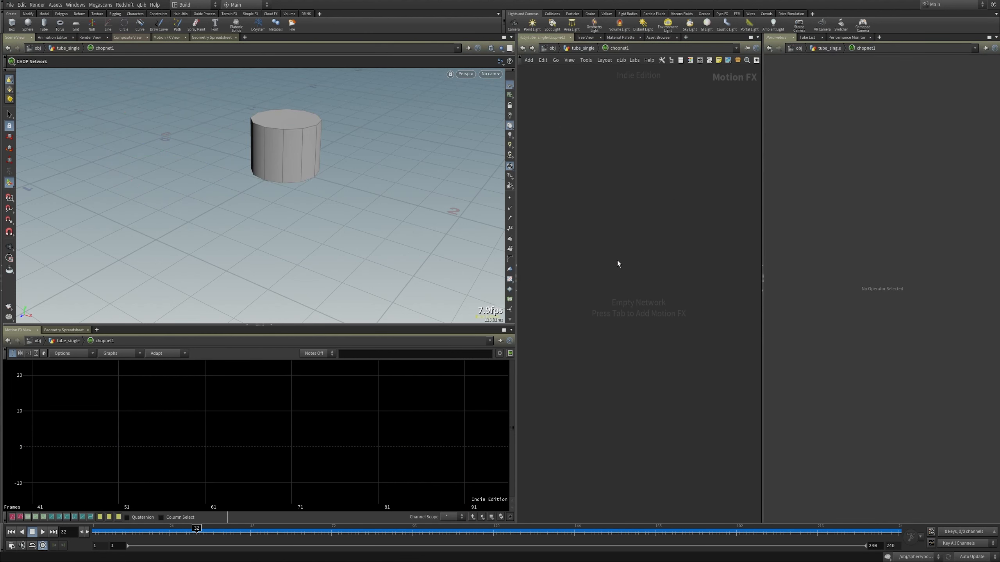
pyautogui.press('Tab')
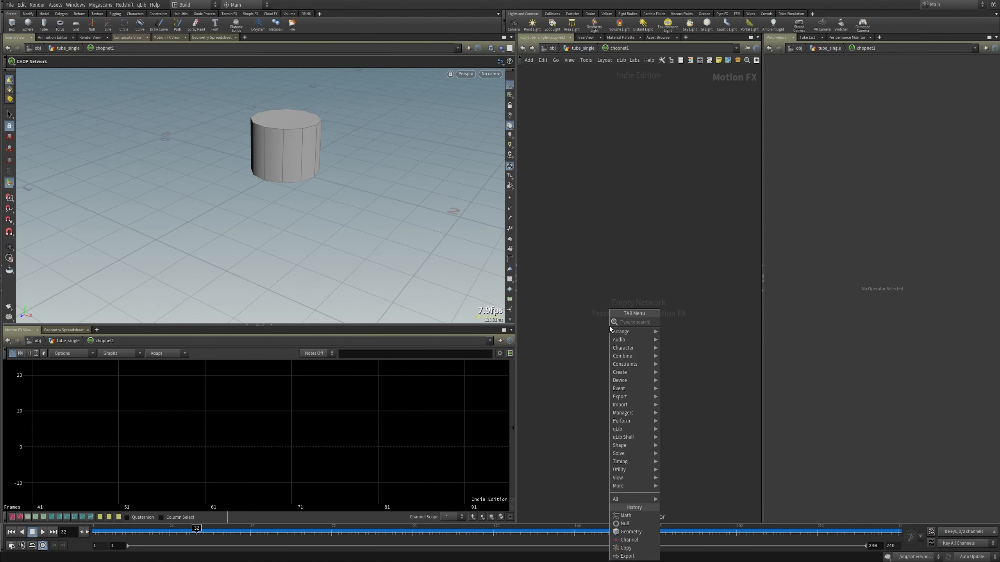
pyautogui.write('copy')
pyautogui.press('Return')
pyautogui.click(609, 330)
pyautogui.click(623, 312)
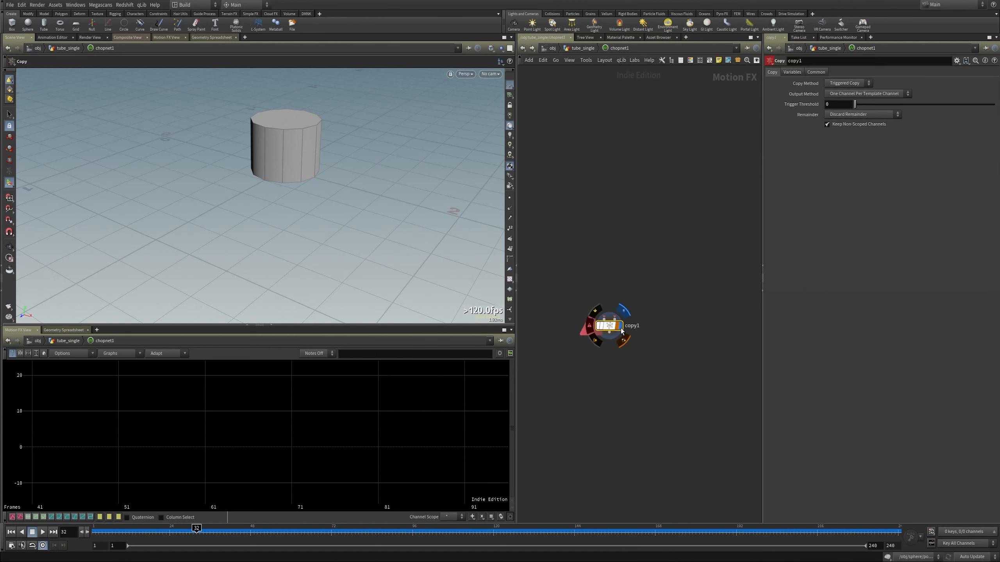
# Step: Examine the Copy node's two required inputs up close
pyautogui.scroll(2, 617, 348)
pyautogui.moveTo(616, 348); pyautogui.dragTo(644, 379, button='middle')
pyautogui.scroll(4, 651, 394)
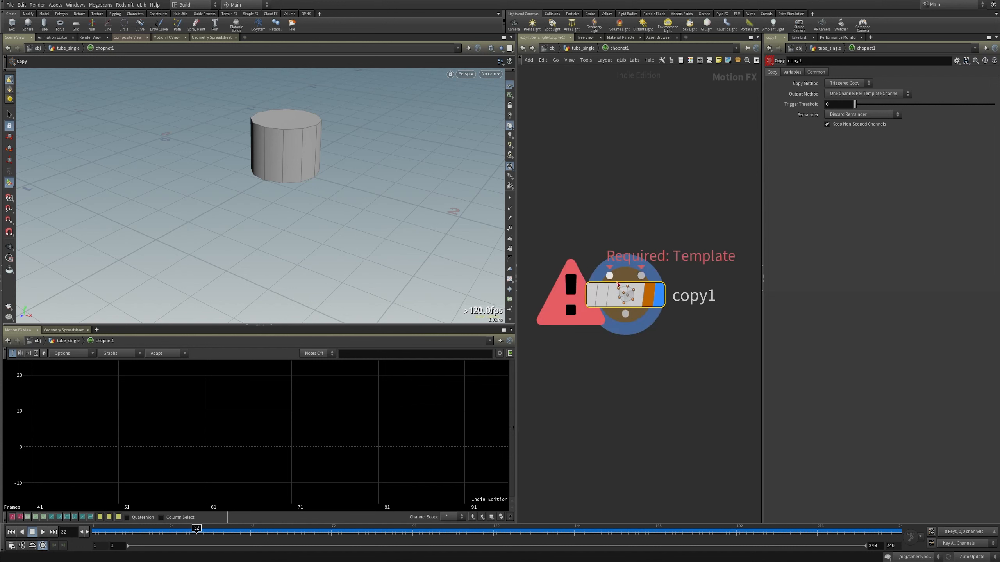
pyautogui.moveTo(606, 285)
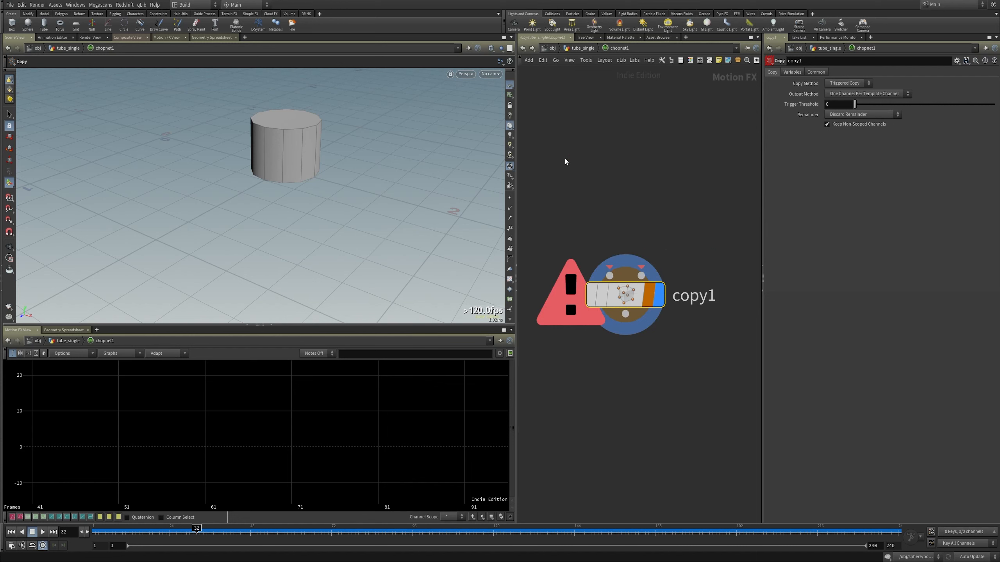
pyautogui.moveTo(584, 205); pyautogui.dragTo(601, 246, button='middle')
pyautogui.scroll(-1, 600, 246)
pyautogui.scroll(-1, 601, 249)
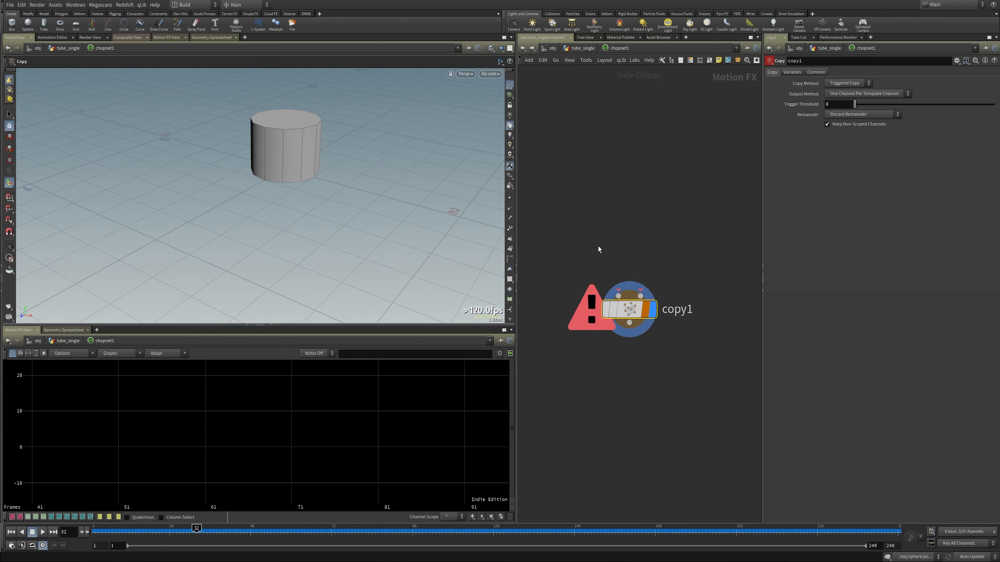
pyautogui.scroll(-2, 602, 232)
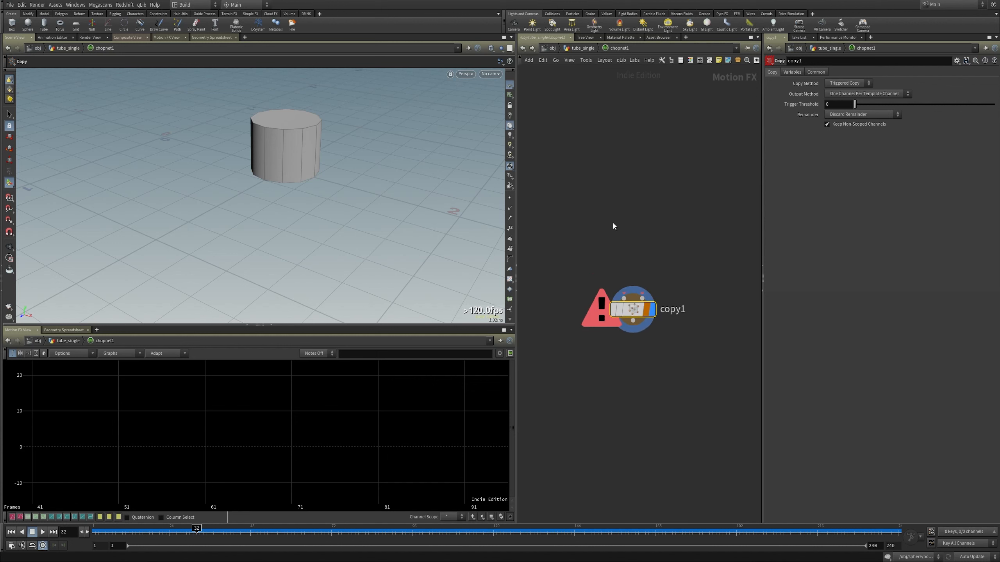
pyautogui.moveTo(623, 216); pyautogui.dragTo(604, 215, button='middle')
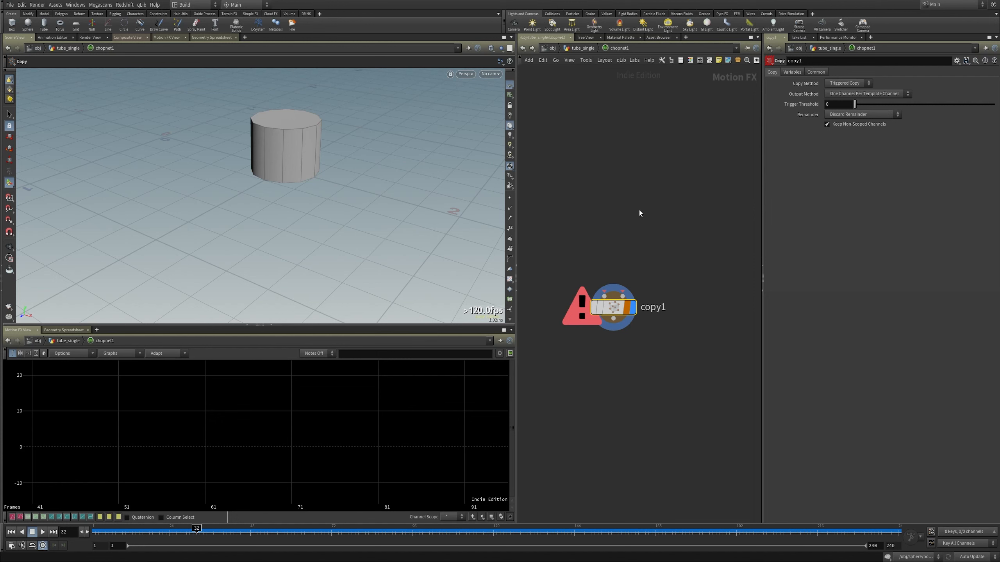
# Step: Return to tube_single and open the REF_Animation node's translate and rotate curves in an enlarged Animation Editor, with all curves framed
pyautogui.click(583, 48)
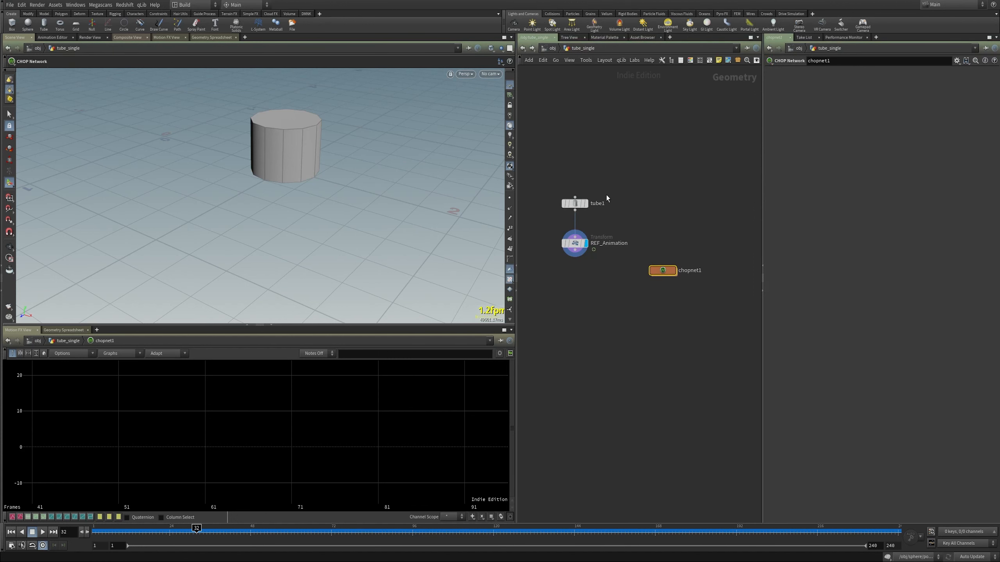
pyautogui.click(578, 247)
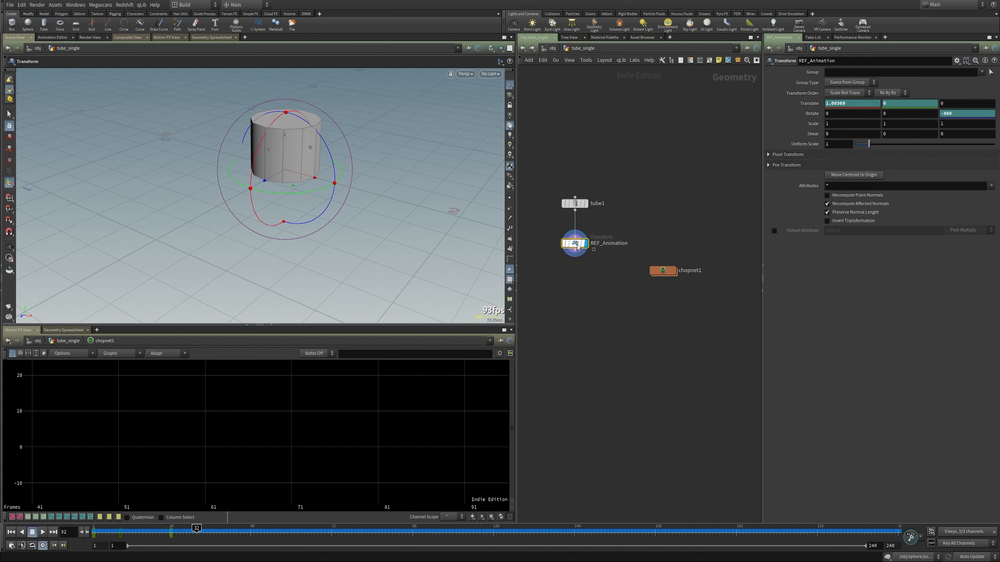
pyautogui.keyDown('shift'); pyautogui.click(808, 103); pyautogui.keyUp('shift')
pyautogui.moveTo(696, 1); pyautogui.dragTo(568, 4)
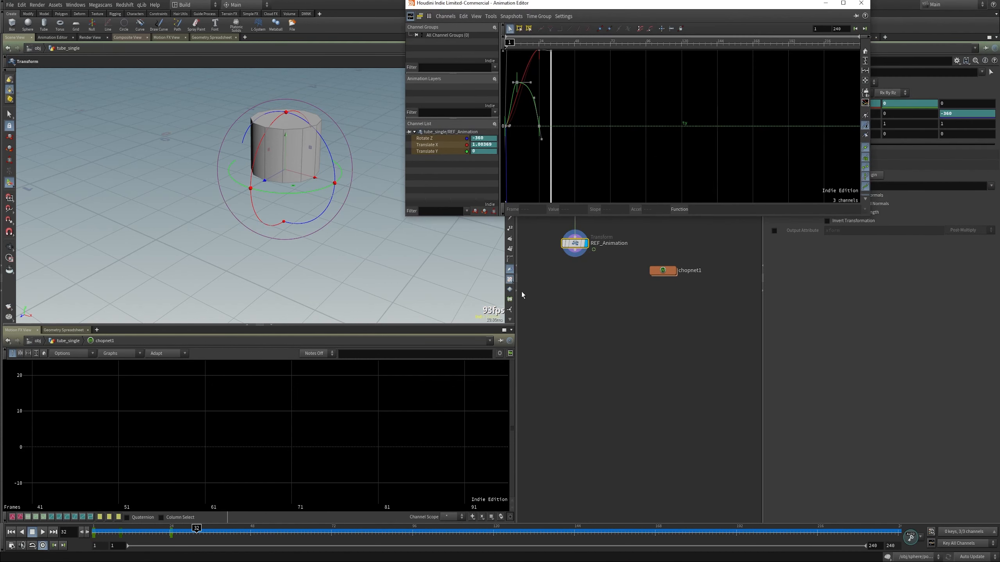
pyautogui.moveTo(525, 219); pyautogui.dragTo(530, 269)
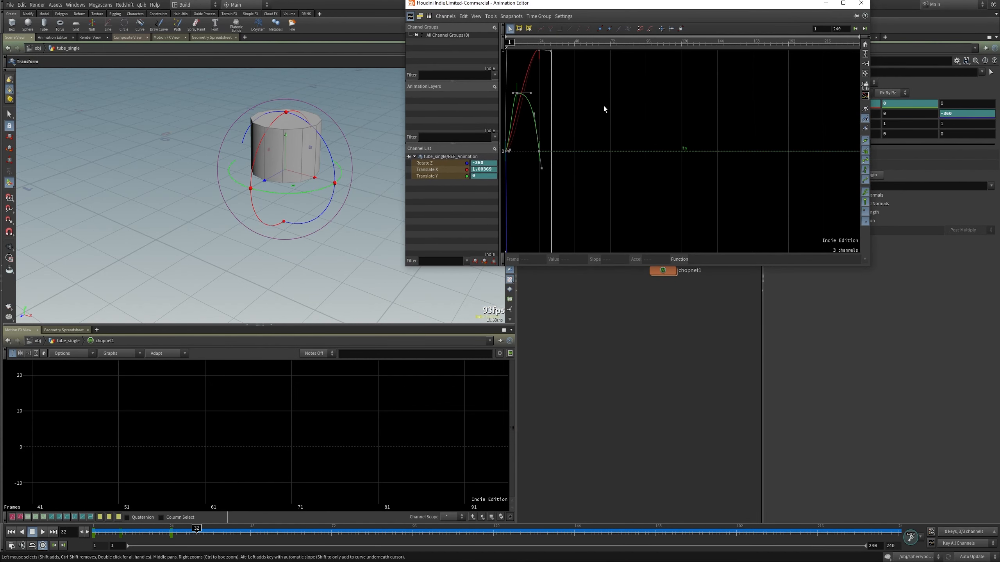
pyautogui.moveTo(604, 109); pyautogui.dragTo(606, 122, button='middle')
pyautogui.moveTo(606, 125); pyautogui.dragTo(618, 186, button='right')
pyautogui.moveTo(618, 190); pyautogui.dragTo(672, 184, button='middle')
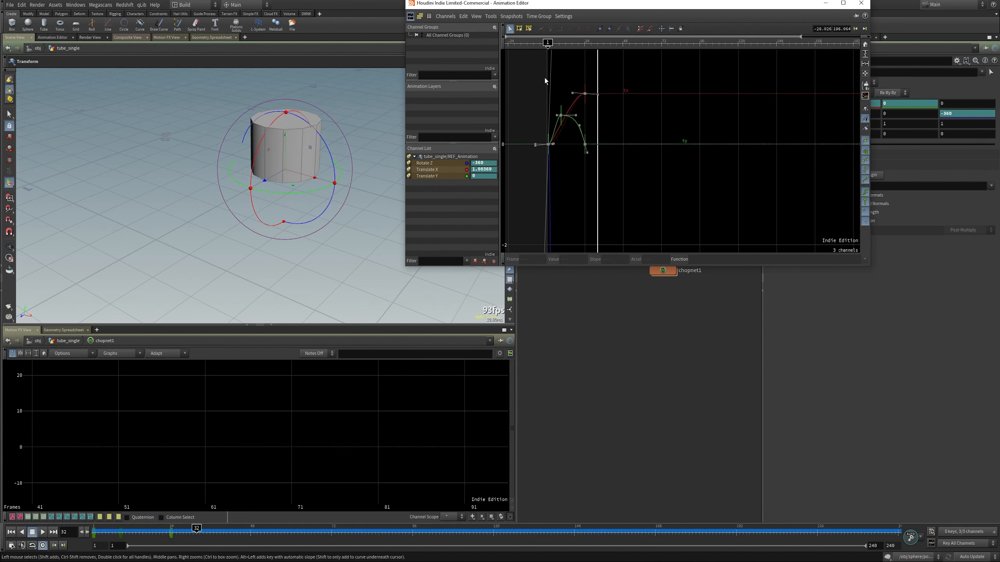
# Step: Shrink the Animation Editor window and place it over the Motion FX View pane, leaving the network editor uncovered
pyautogui.moveTo(631, 9); pyautogui.dragTo(513, 32)
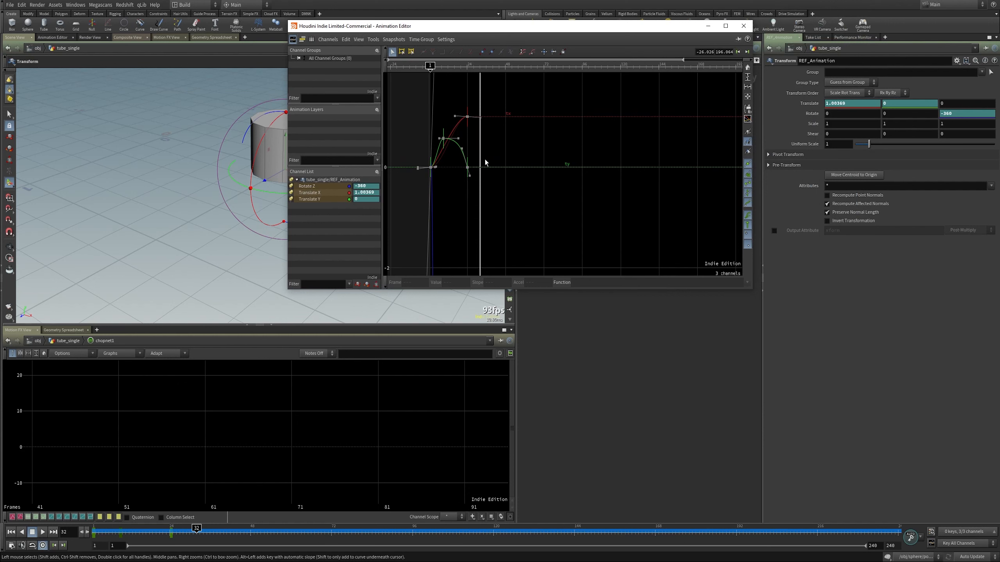
pyautogui.moveTo(488, 27); pyautogui.dragTo(705, 76)
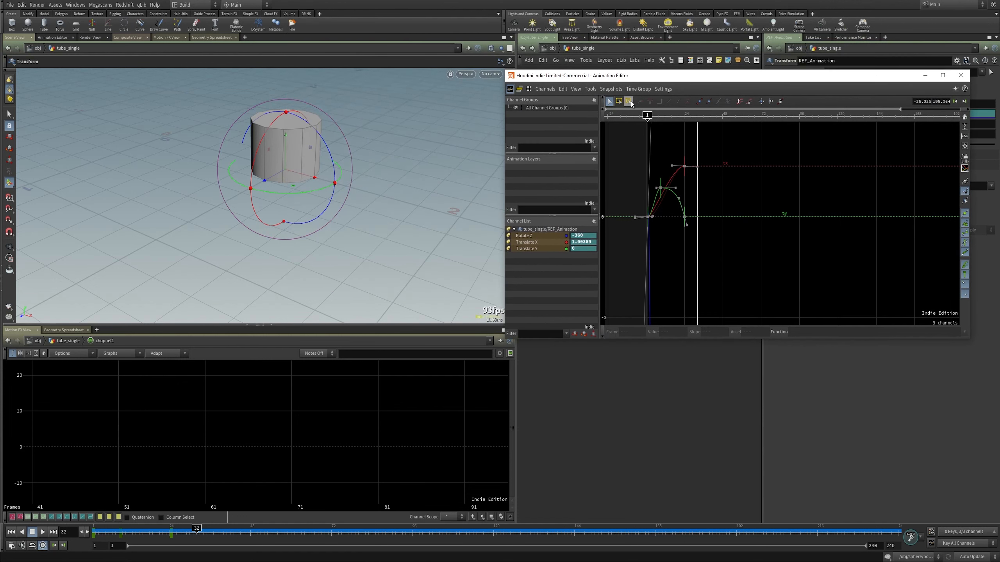
pyautogui.moveTo(644, 79); pyautogui.dragTo(493, 133)
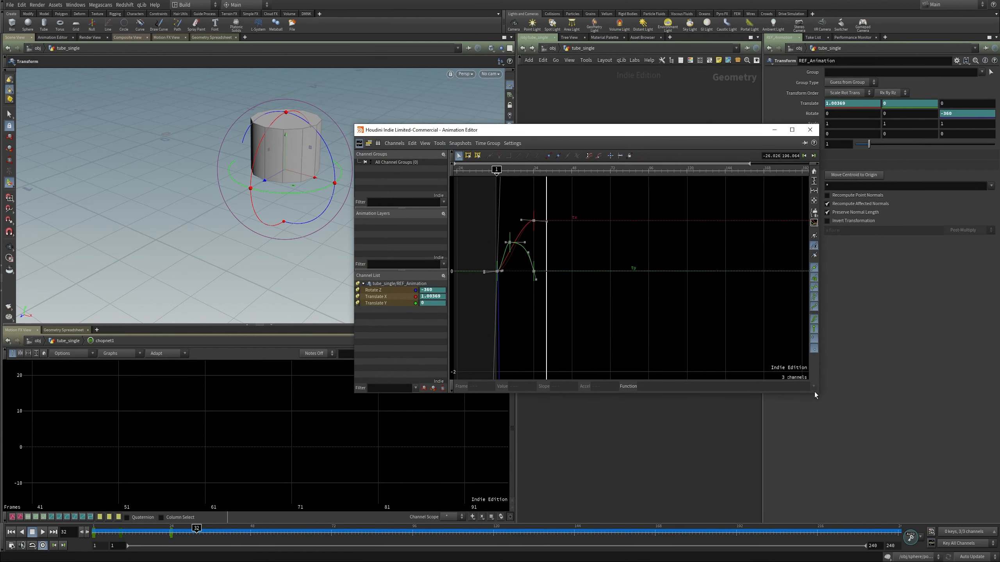
pyautogui.moveTo(819, 394); pyautogui.dragTo(758, 291)
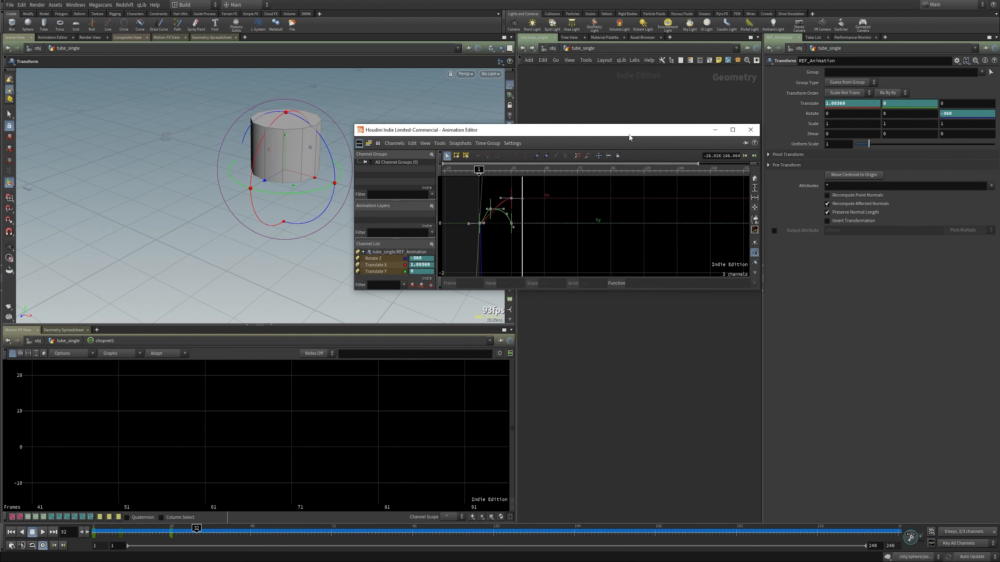
pyautogui.moveTo(629, 136); pyautogui.dragTo(391, 353)
pyautogui.click(609, 302)
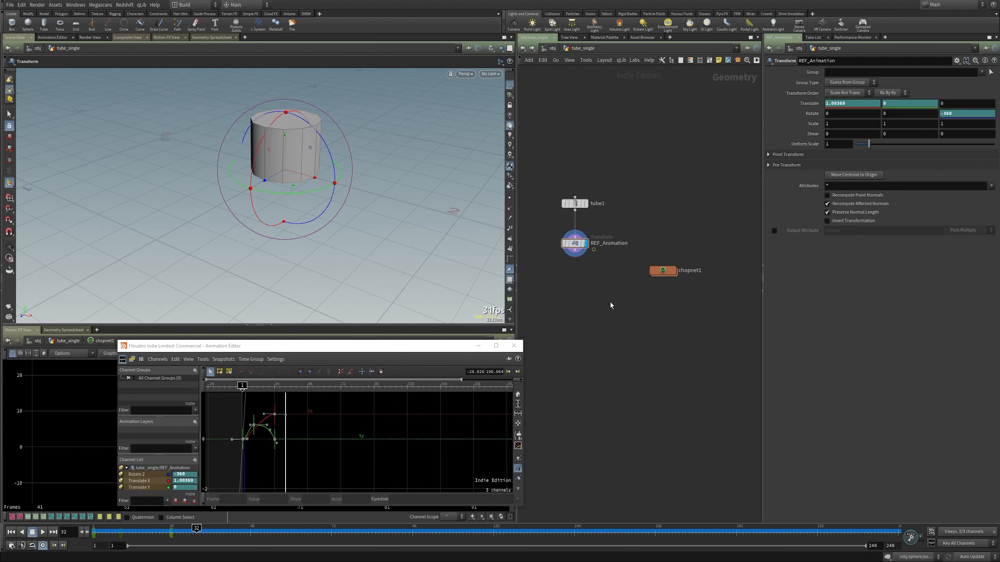
# Step: Inside chopnet1, add a displayed Channel node above copy1, connect it to copy1's second input, and keep both nodes clear of the Animation Editor
pyautogui.doubleClick(663, 272)
pyautogui.press('Tab')
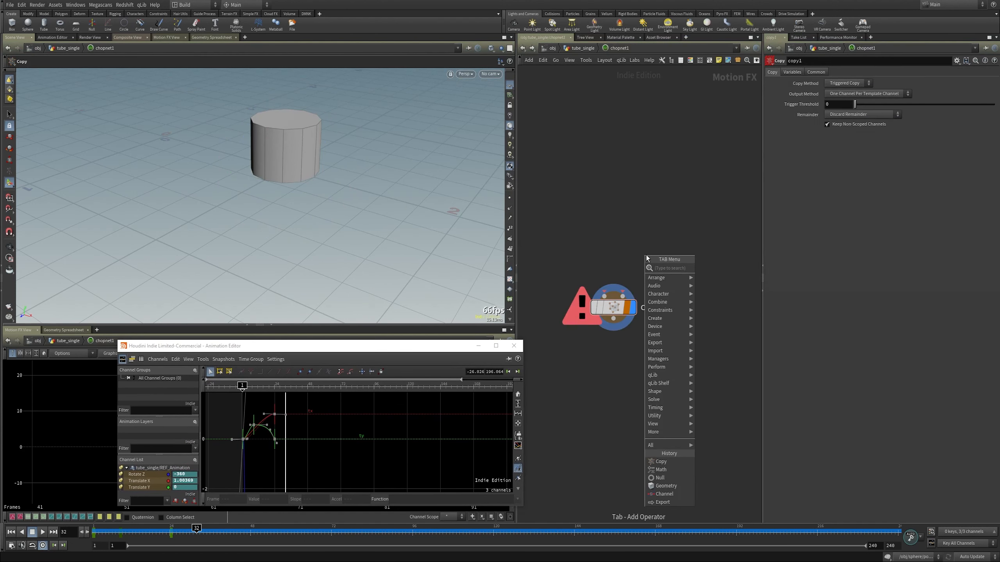
pyautogui.write('ch')
pyautogui.press('Return')
pyautogui.click(646, 254)
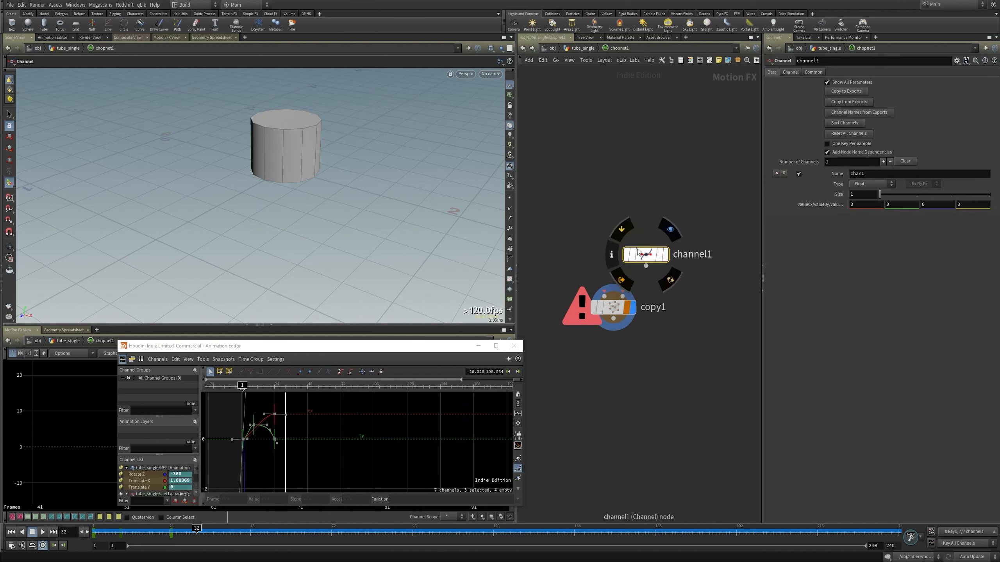
pyautogui.click(675, 207)
pyautogui.moveTo(651, 243); pyautogui.dragTo(622, 297)
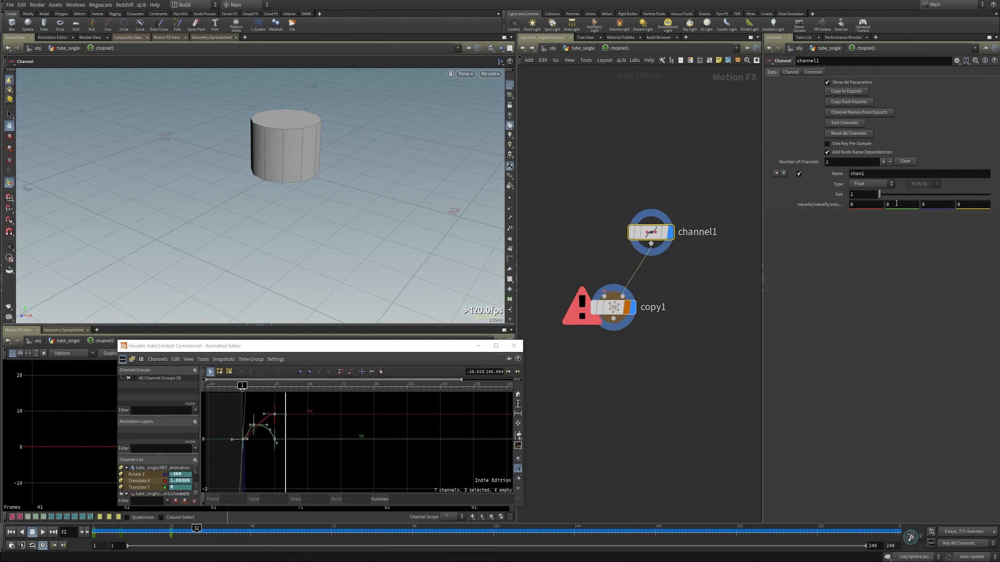
pyautogui.moveTo(391, 339); pyautogui.dragTo(540, 329)
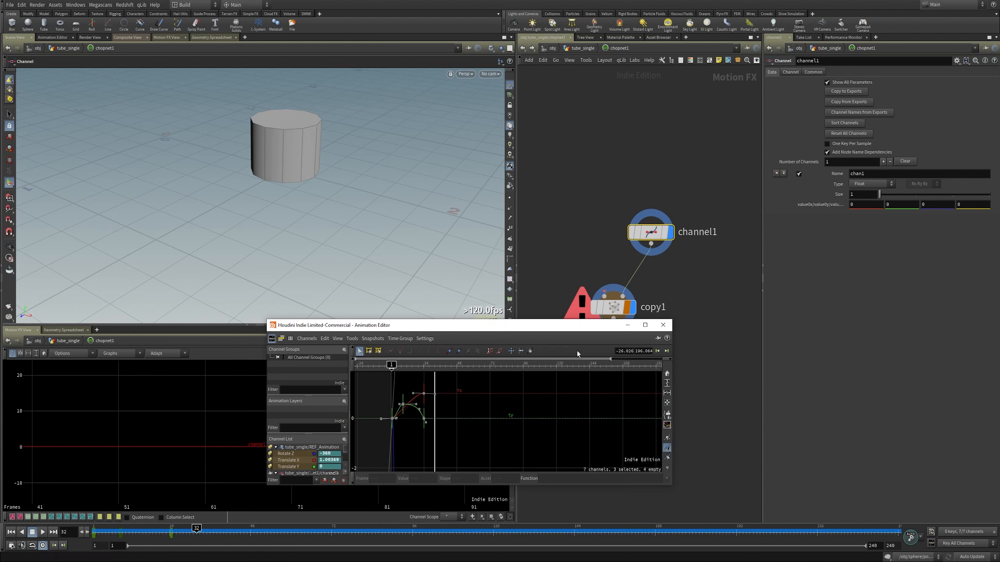
pyautogui.moveTo(730, 264); pyautogui.dragTo(673, 217, button='middle')
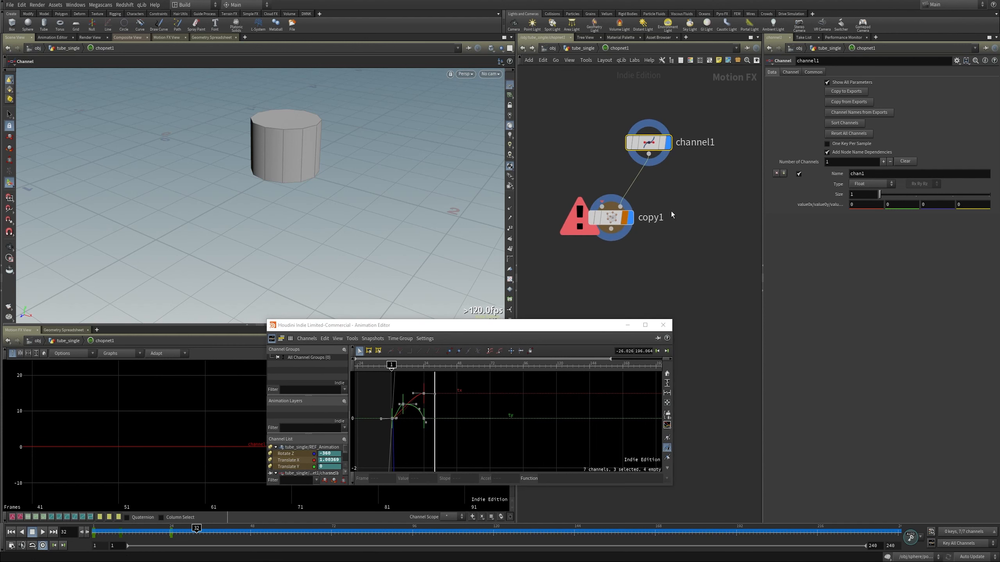
# Step: Space copy1 and channel1 further apart in the network and extend the Animation Editor upward to expose more of its channel list
pyautogui.moveTo(600, 221); pyautogui.dragTo(574, 239)
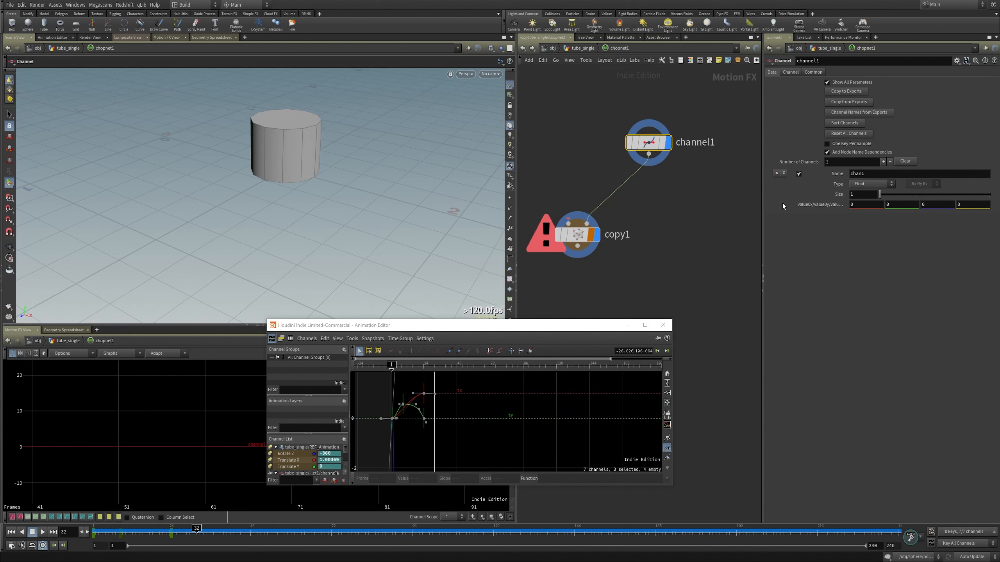
pyautogui.moveTo(648, 143); pyautogui.dragTo(654, 152)
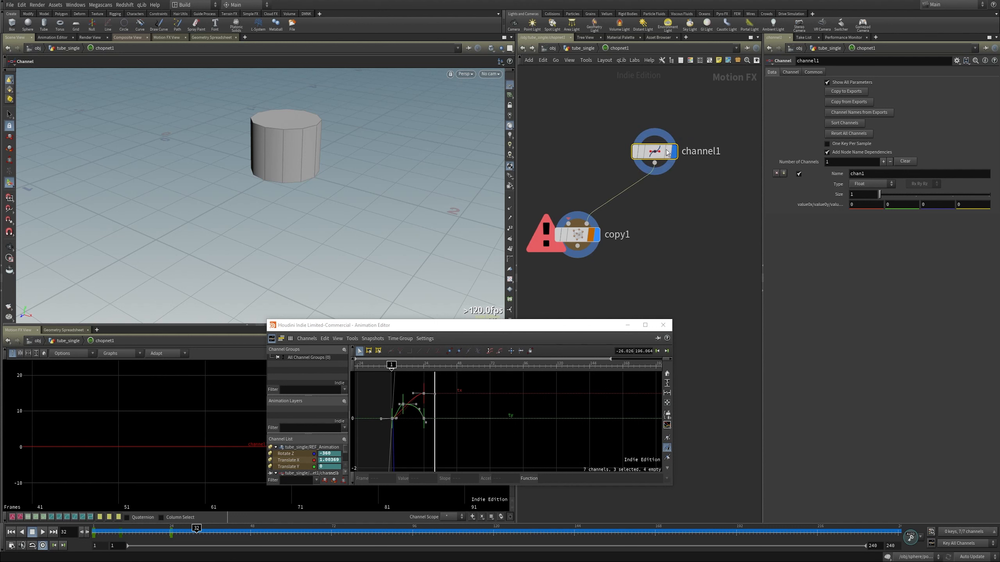
pyautogui.moveTo(653, 152)
pyautogui.moveTo(470, 322); pyautogui.dragTo(469, 308)
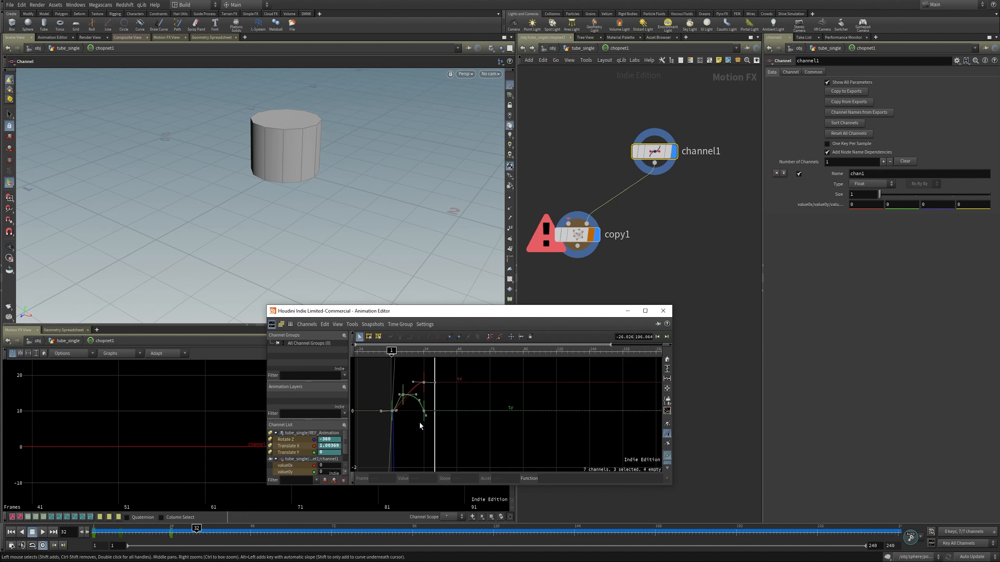
# Step: Give channel1 two additional channels and name its three channels tx, ty and rz
pyautogui.click(892, 175)
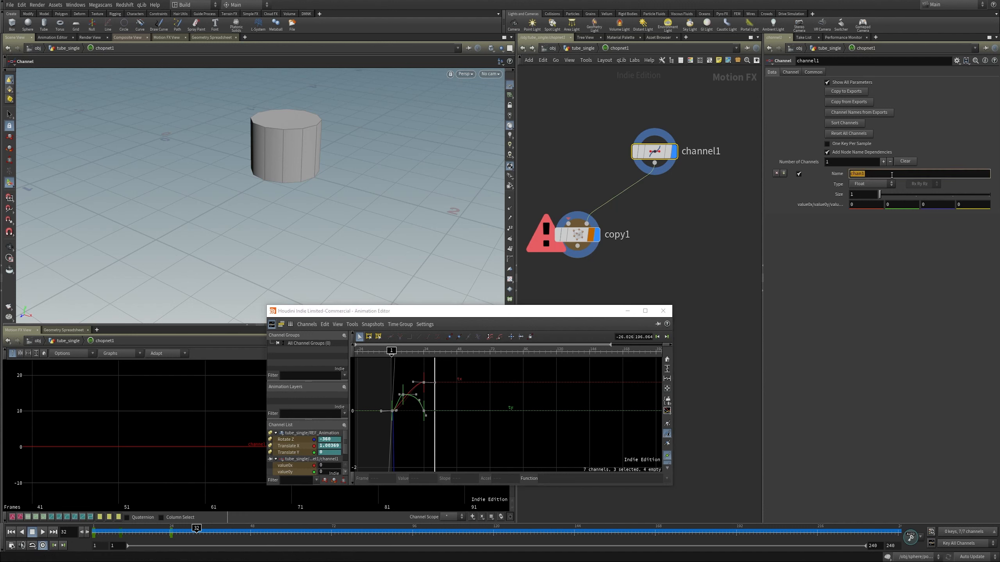
pyautogui.click(784, 173)
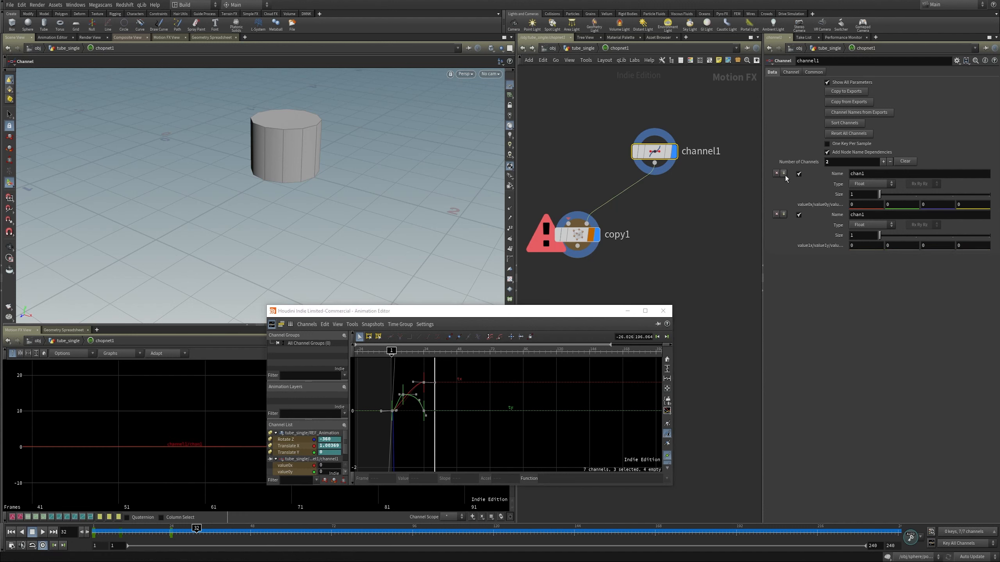
pyautogui.click(783, 174)
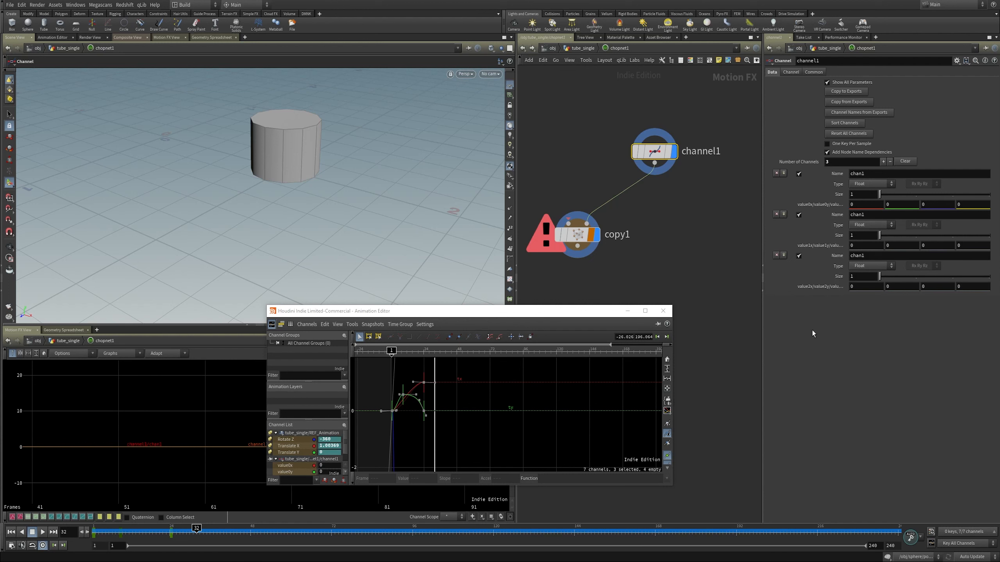
pyautogui.click(882, 177)
pyautogui.write('tx')
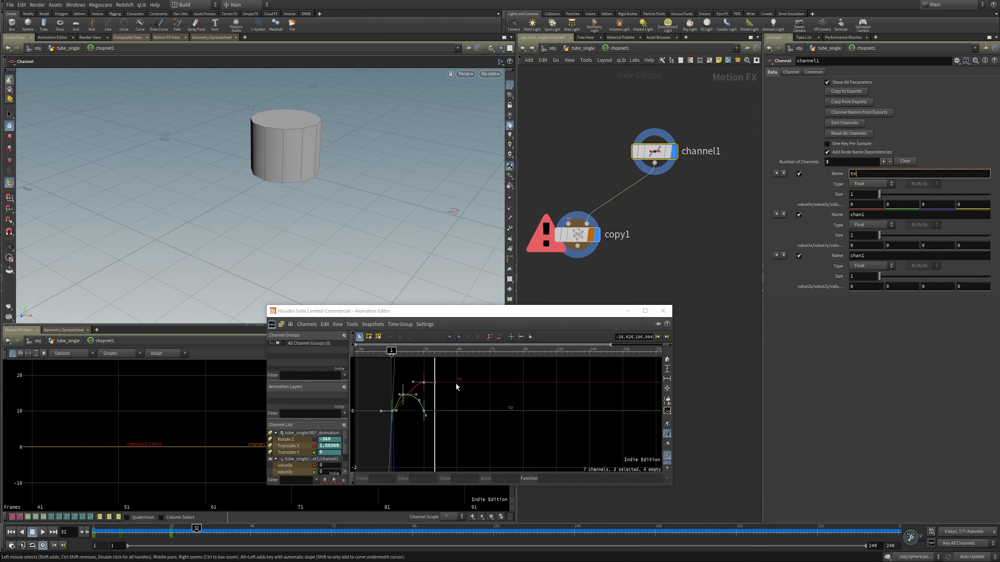
pyautogui.click(863, 216)
pyautogui.write('ty')
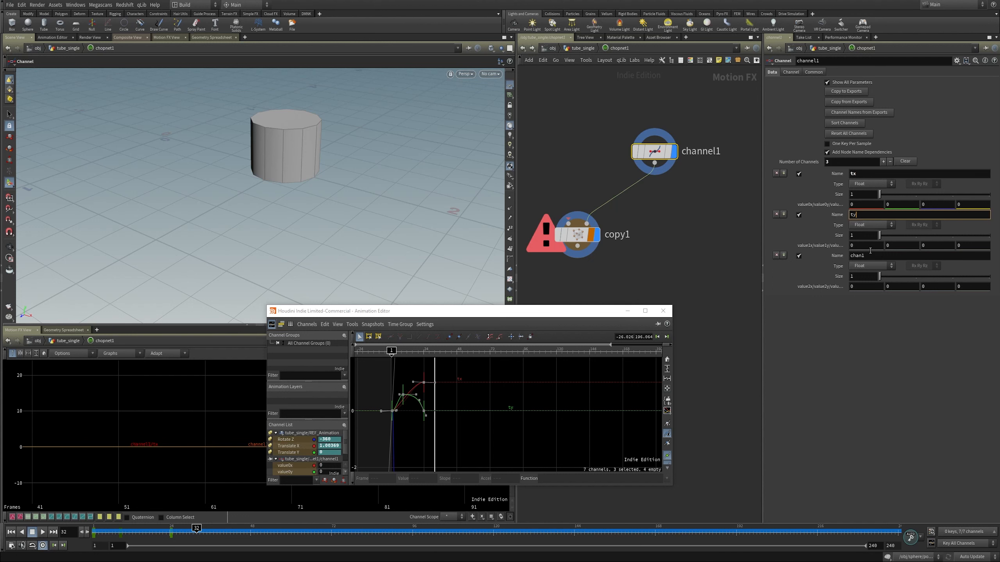
pyautogui.click(870, 256)
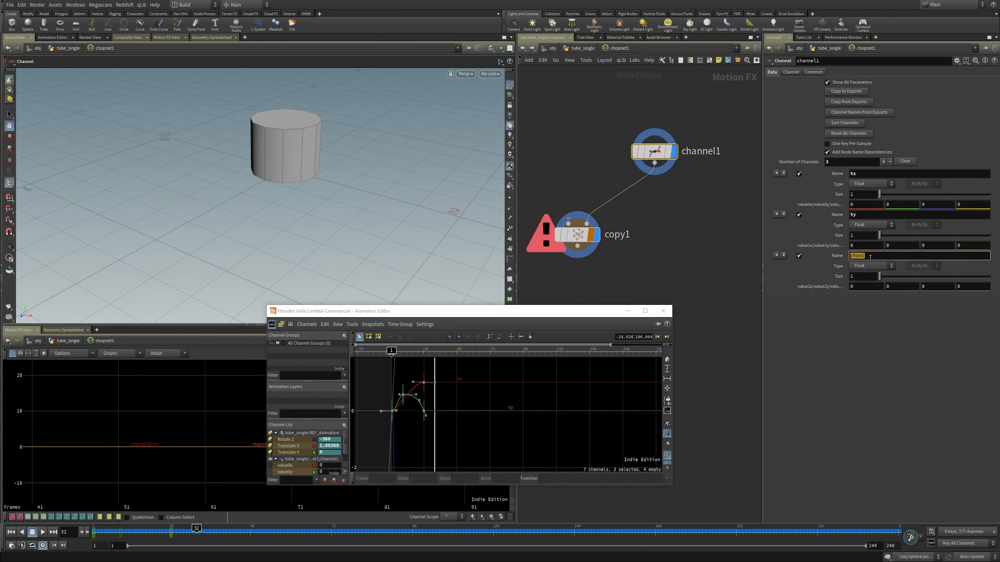
pyautogui.write('rz')
pyautogui.press('Return')
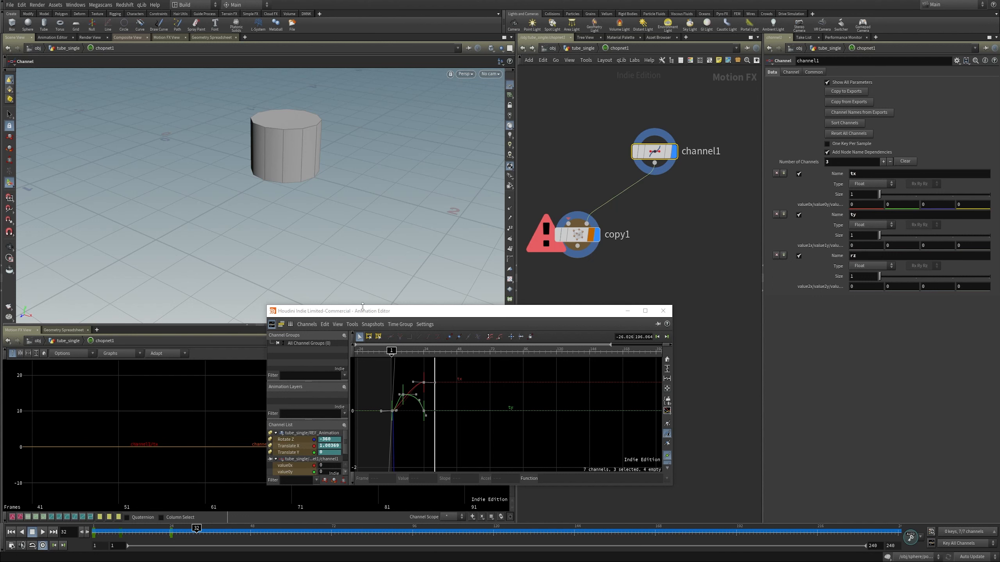
# Step: Enlarge the Animation Editor, copy REF_Animation's Translate X parameter, and paste it as a relative reference into the first value of channel tx
pyautogui.moveTo(362, 307); pyautogui.dragTo(361, 268)
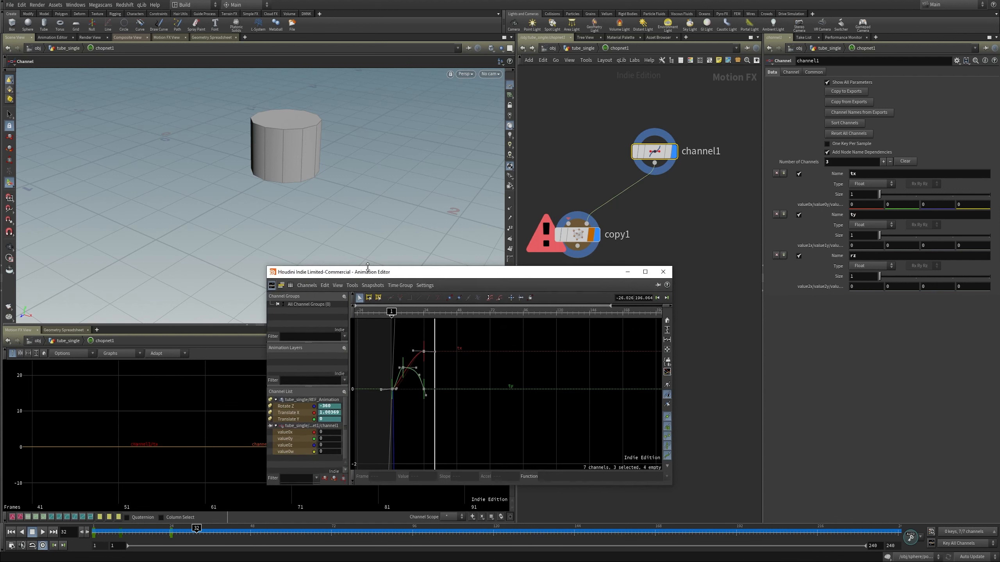
pyautogui.click(290, 414)
pyautogui.rightClick(291, 415)
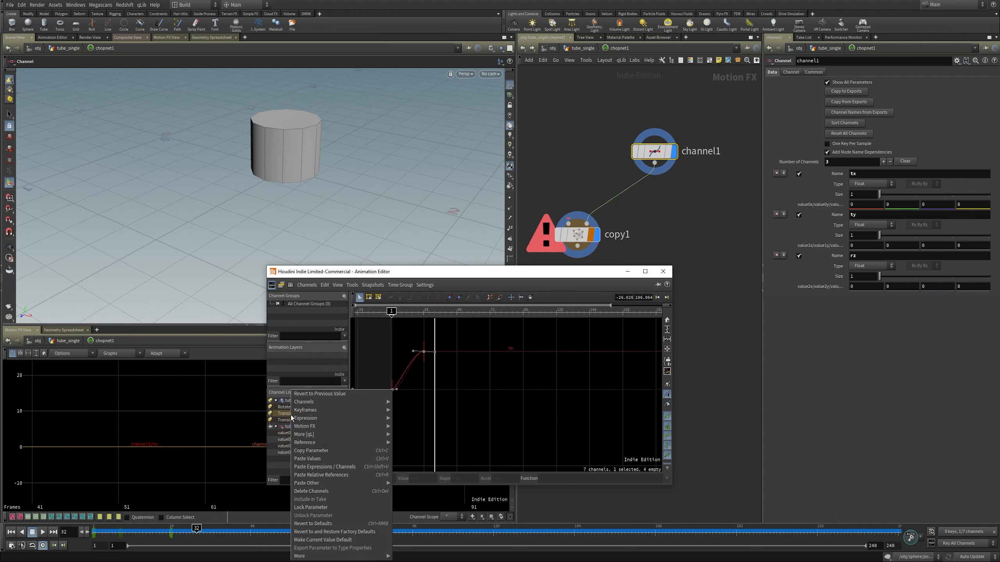
pyautogui.click(315, 450)
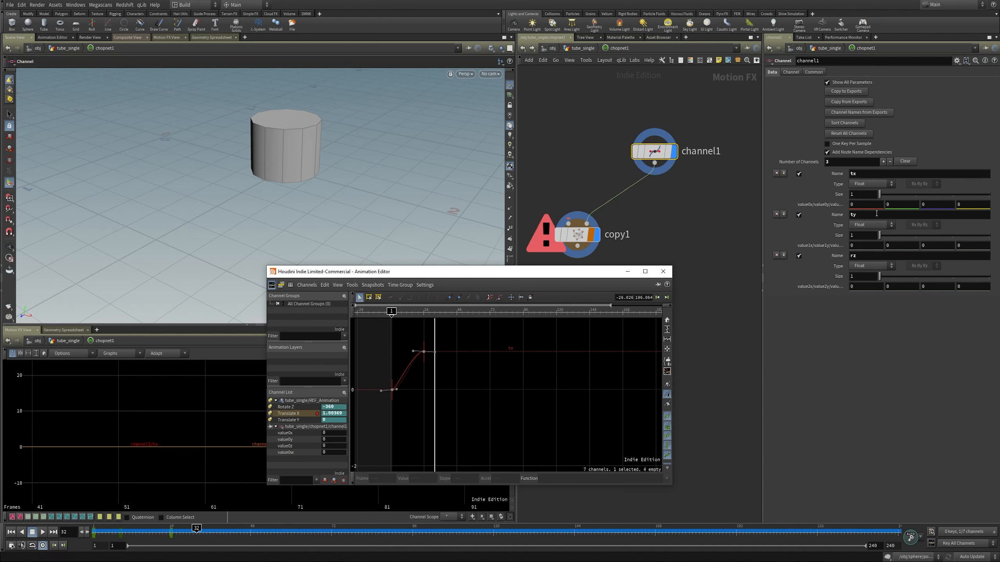
pyautogui.rightClick(862, 204)
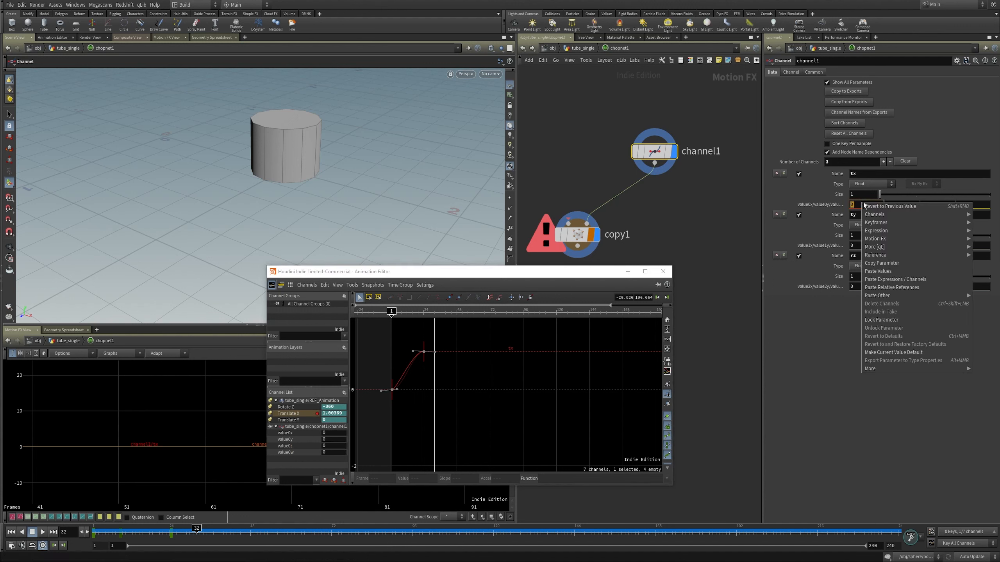
pyautogui.click(901, 287)
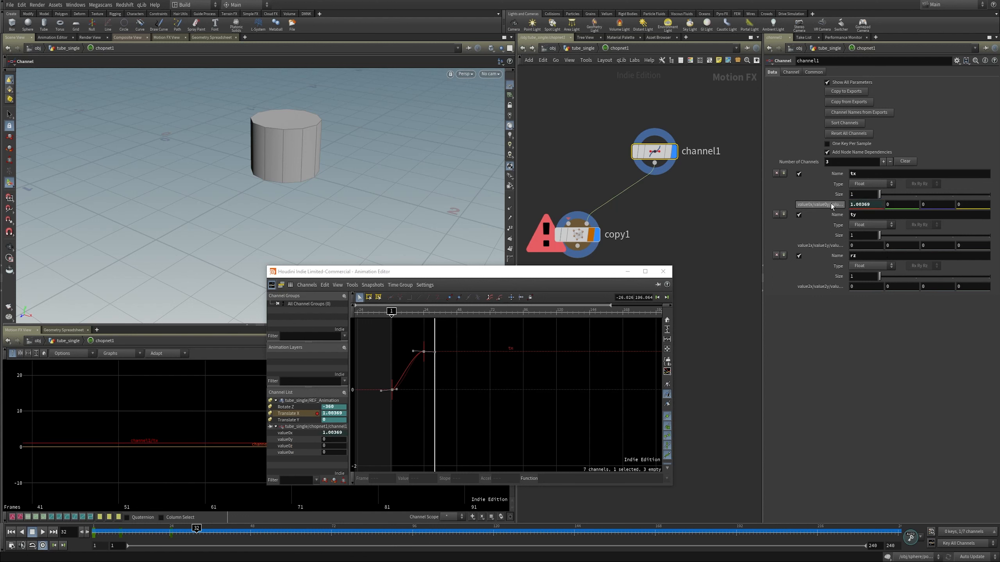
# Step: Copy REF_Animation's Translate Y parameter and paste it as a relative reference into the first value of channel ty
pyautogui.click(289, 420)
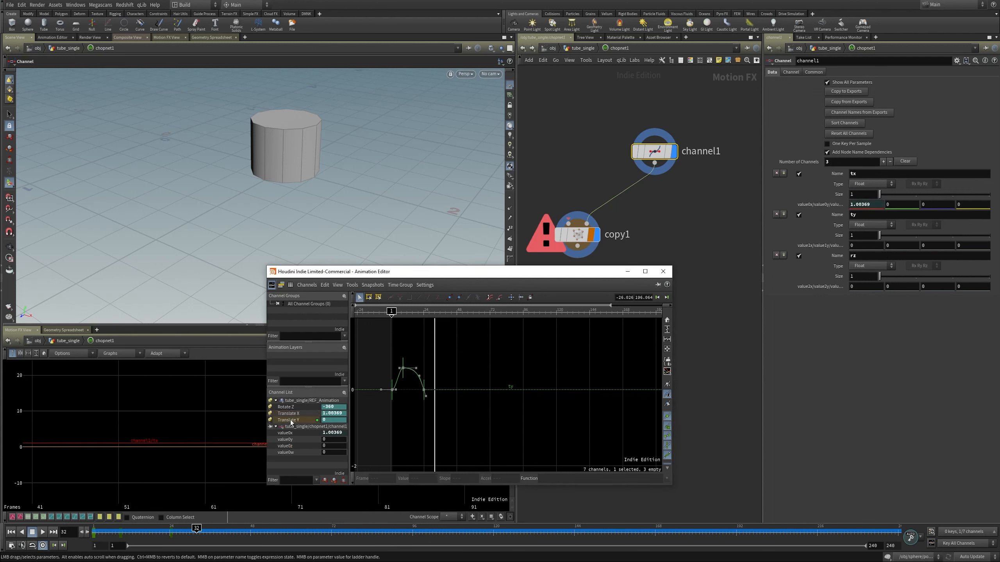
pyautogui.rightClick(858, 245)
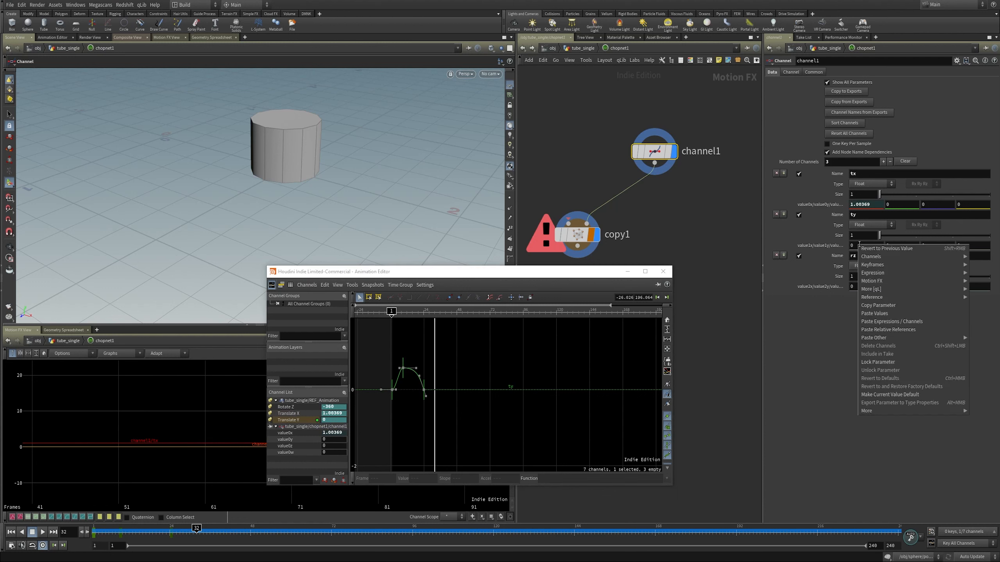
pyautogui.click(882, 330)
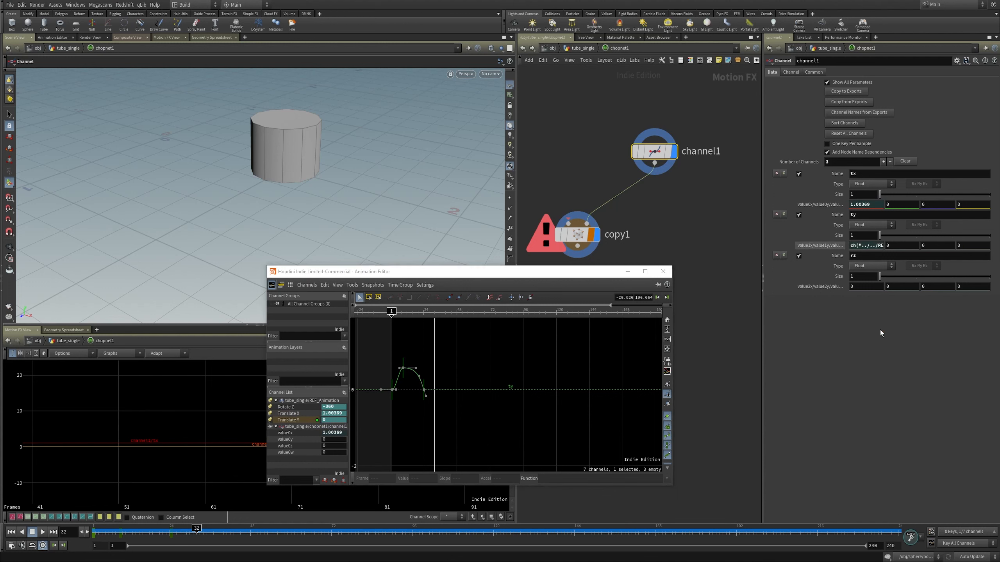
# Step: Copy REF_Animation's Rotate Z parameter and paste it as a relative reference into the first value of channel rz
pyautogui.click(288, 408)
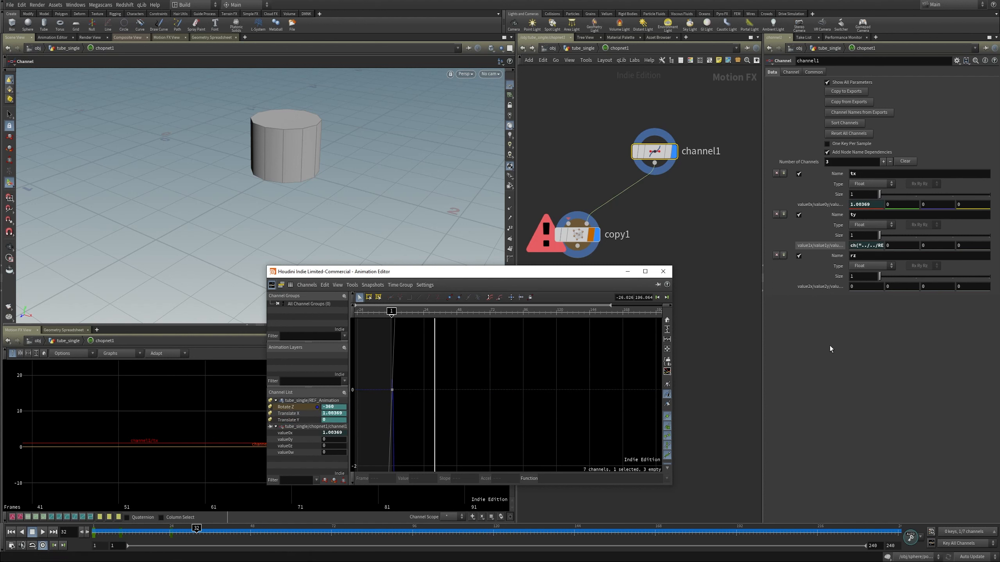
pyautogui.rightClick(836, 288)
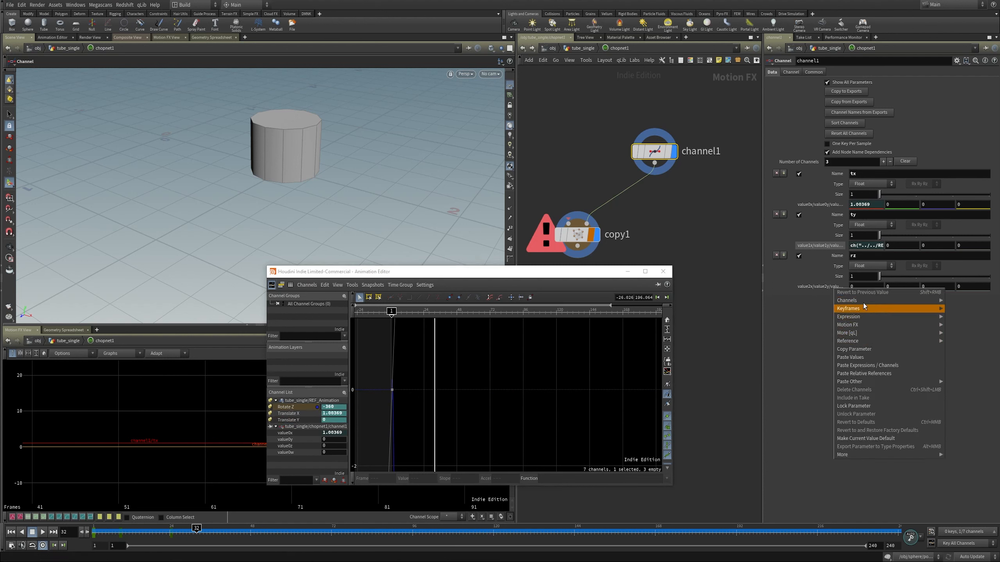
pyautogui.click(863, 288)
pyautogui.rightClick(862, 288)
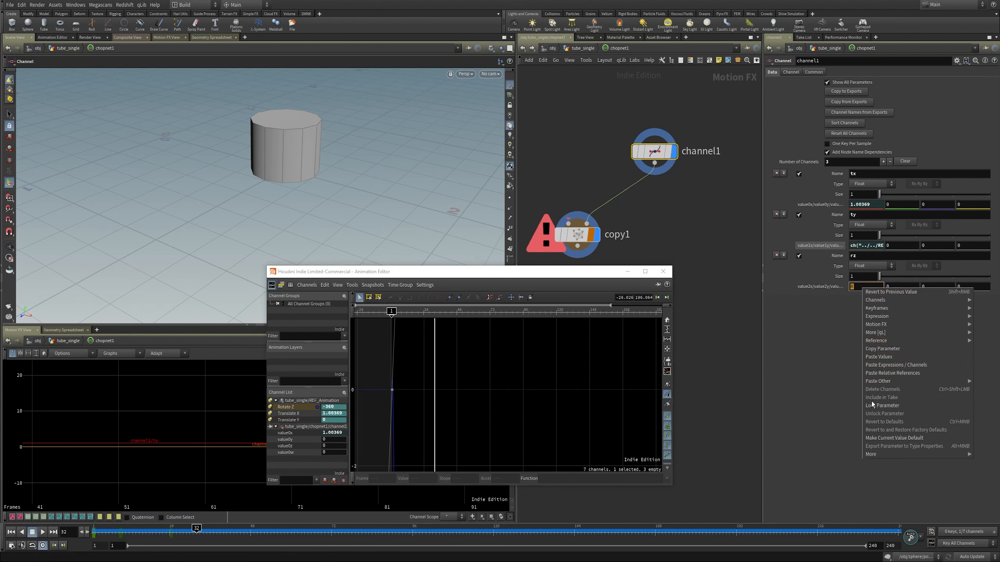
pyautogui.click(877, 374)
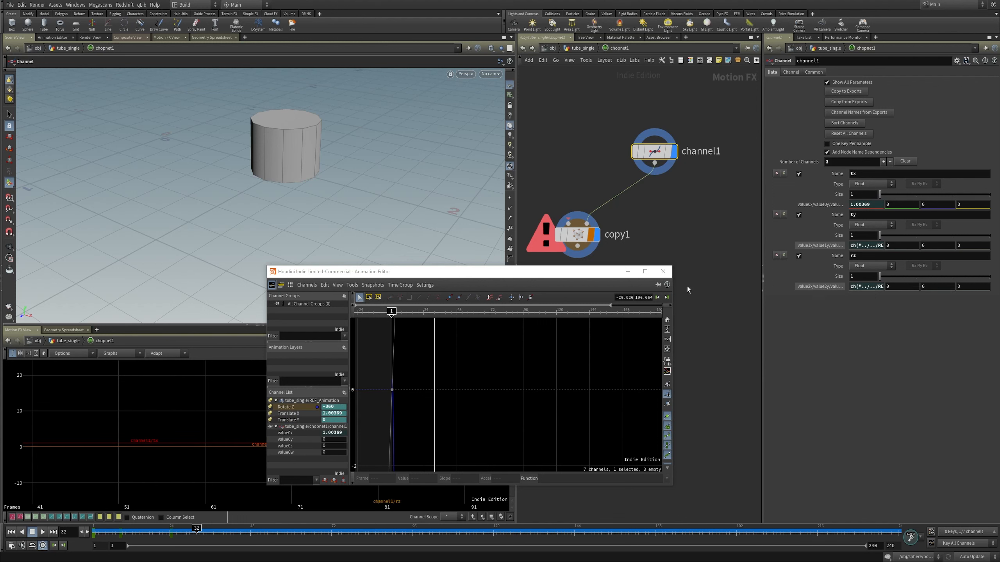
# Step: Move the Animation Editor clear of the nodes and turn off copy1's display so only channel1's curves are graphed
pyautogui.moveTo(542, 272); pyautogui.dragTo(637, 352)
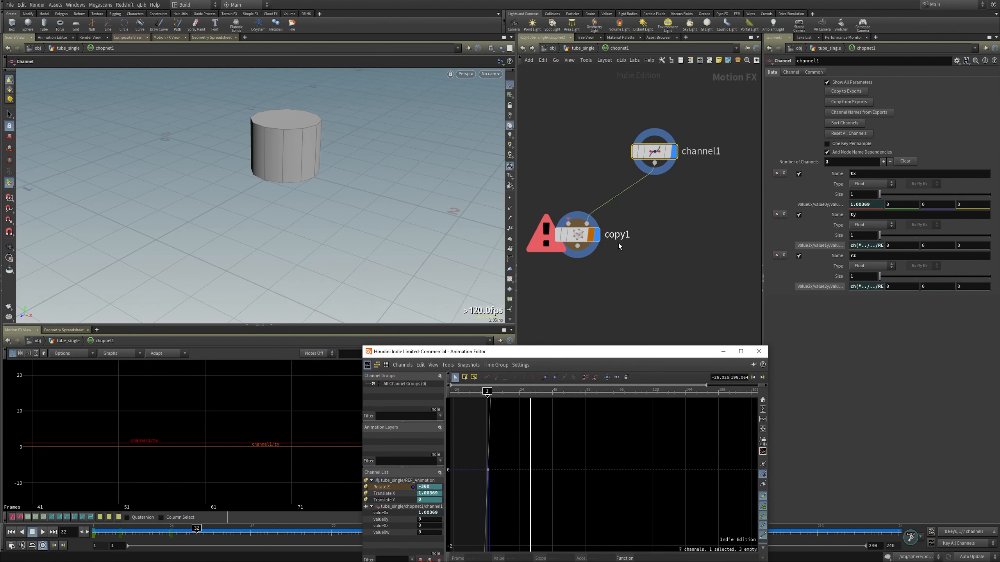
pyautogui.click(595, 234)
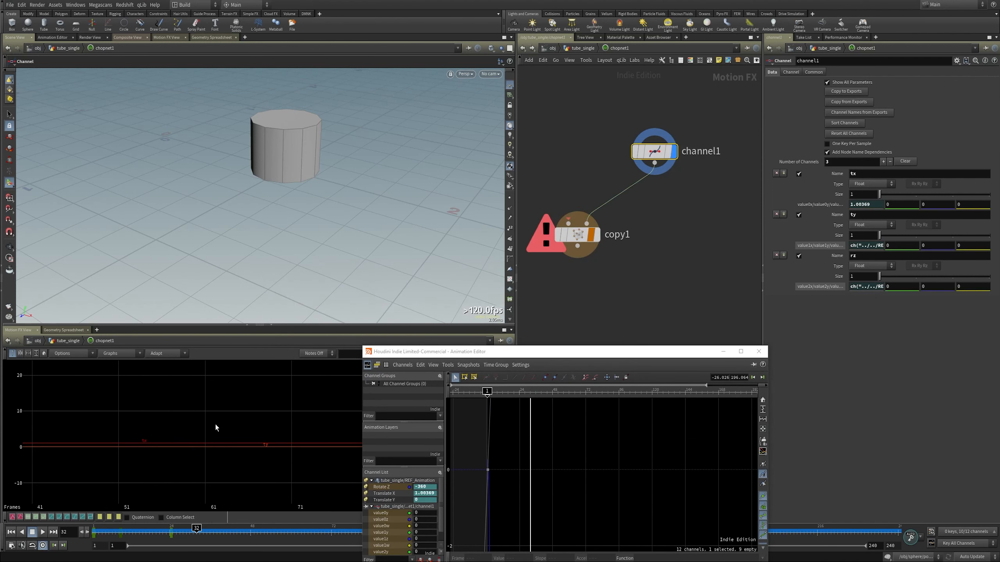
pyautogui.press('h')
# Step: Examine channel1's referenced tx, ty and rz curves up close in the Motion FX View
pyautogui.moveTo(210, 431); pyautogui.dragTo(220, 427, button='middle')
pyautogui.moveTo(221, 427); pyautogui.dragTo(189, 473, button='right')
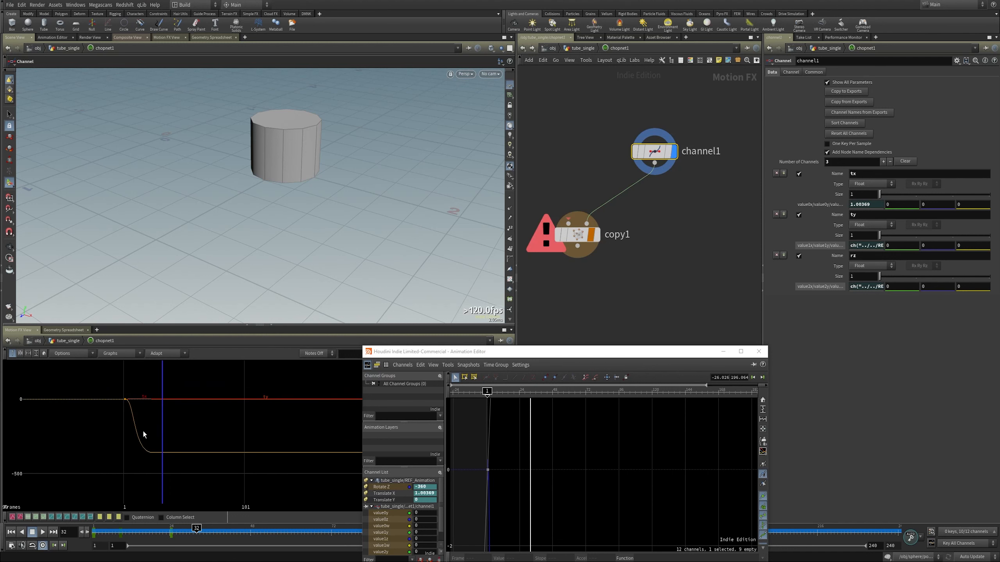
pyautogui.moveTo(149, 408); pyautogui.dragTo(158, 448, button='middle')
pyautogui.moveTo(158, 449); pyautogui.dragTo(166, 418, button='right')
pyautogui.moveTo(166, 418); pyautogui.dragTo(188, 459, button='middle')
pyautogui.moveTo(188, 458); pyautogui.dragTo(205, 386, button='right')
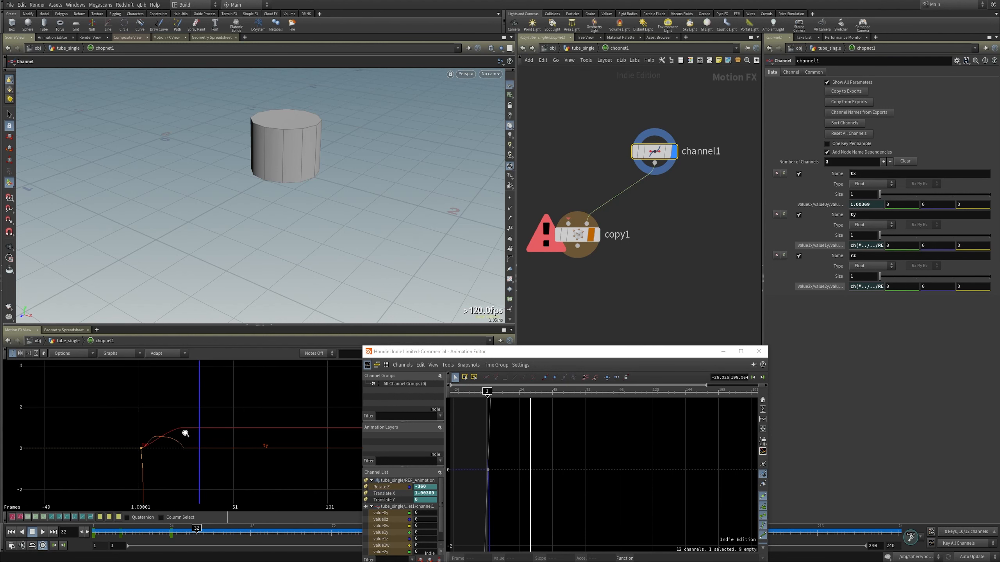
pyautogui.moveTo(185, 433); pyautogui.dragTo(193, 422, button='middle')
pyautogui.moveTo(192, 422); pyautogui.dragTo(203, 394, button='right')
pyautogui.moveTo(194, 444); pyautogui.dragTo(201, 432, button='right')
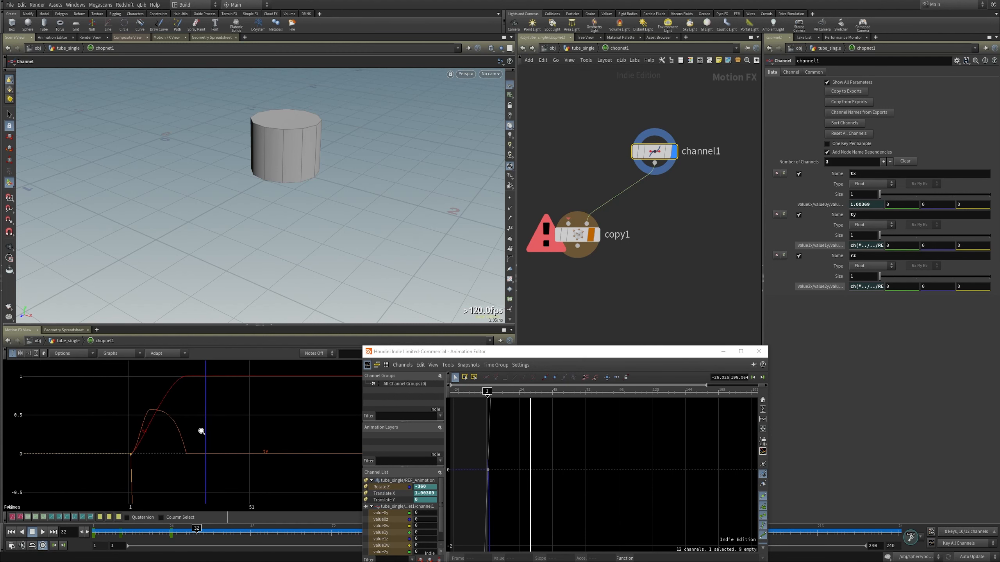
pyautogui.moveTo(200, 426); pyautogui.dragTo(219, 424, button='middle')
pyautogui.moveTo(219, 425); pyautogui.dragTo(277, 418, button='right')
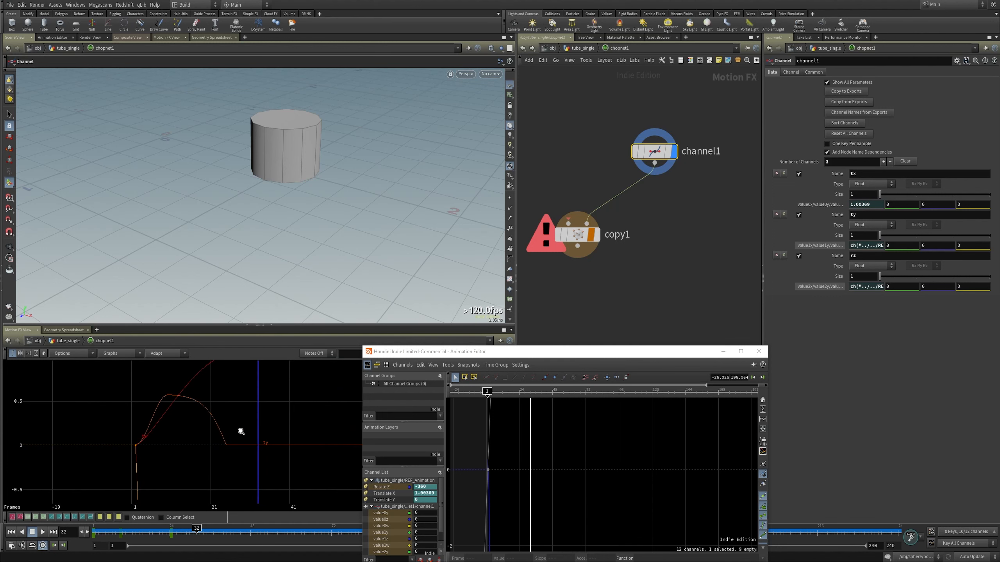
pyautogui.moveTo(282, 423); pyautogui.dragTo(279, 460, button='middle')
pyautogui.moveTo(280, 460); pyautogui.dragTo(278, 471, button='right')
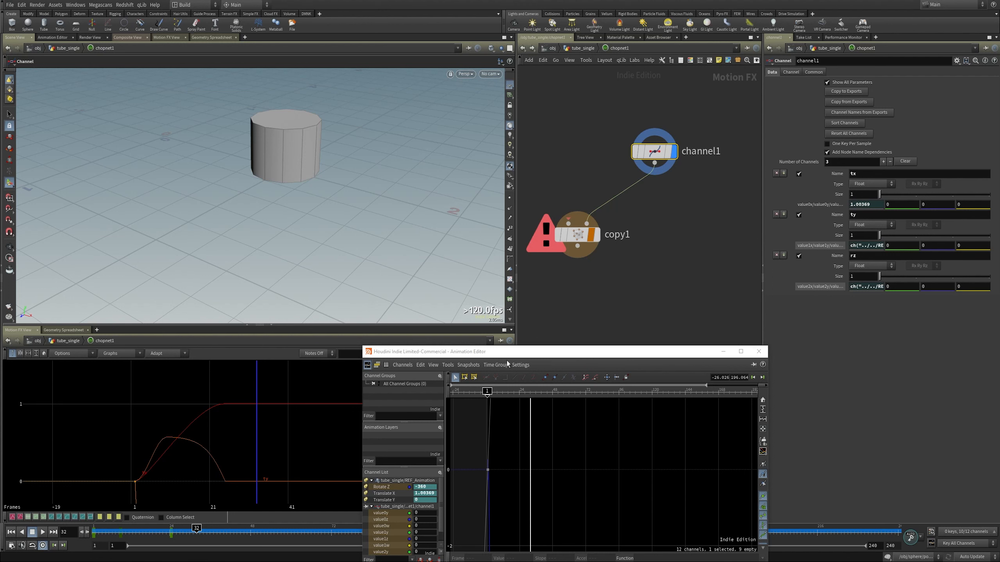
# Step: Frame the Rotate Z curve in the Animation Editor and collapse channel1's entries in the channel list
pyautogui.moveTo(558, 483); pyautogui.dragTo(568, 455, button='middle')
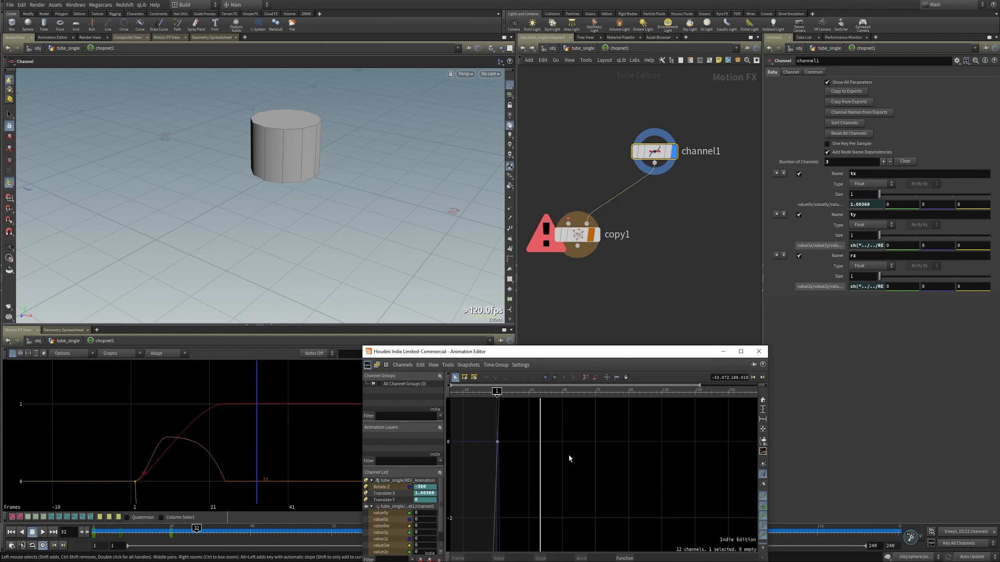
pyautogui.press('h')
pyautogui.moveTo(614, 454); pyautogui.dragTo(402, 511, button='right')
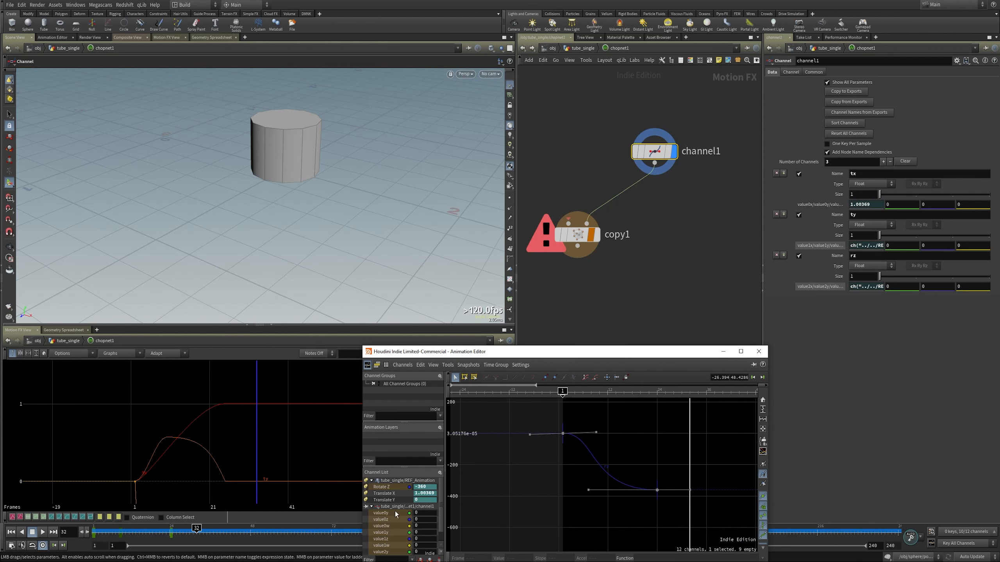
pyautogui.click(371, 506)
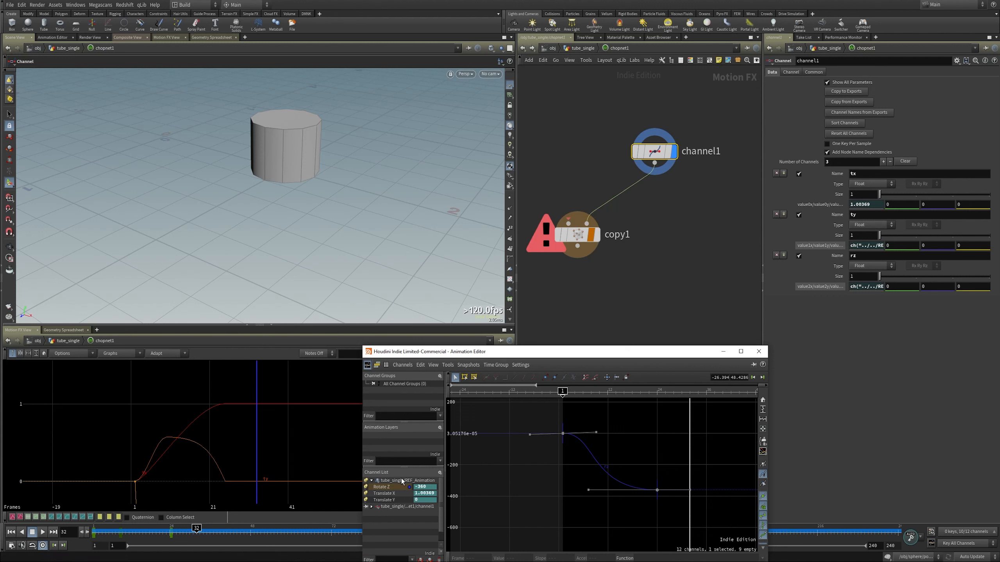
# Step: Isolate REF_Animation's Translate Y curve and raise its middle key at frame 9 to a value of about 18.4
pyautogui.click(392, 493)
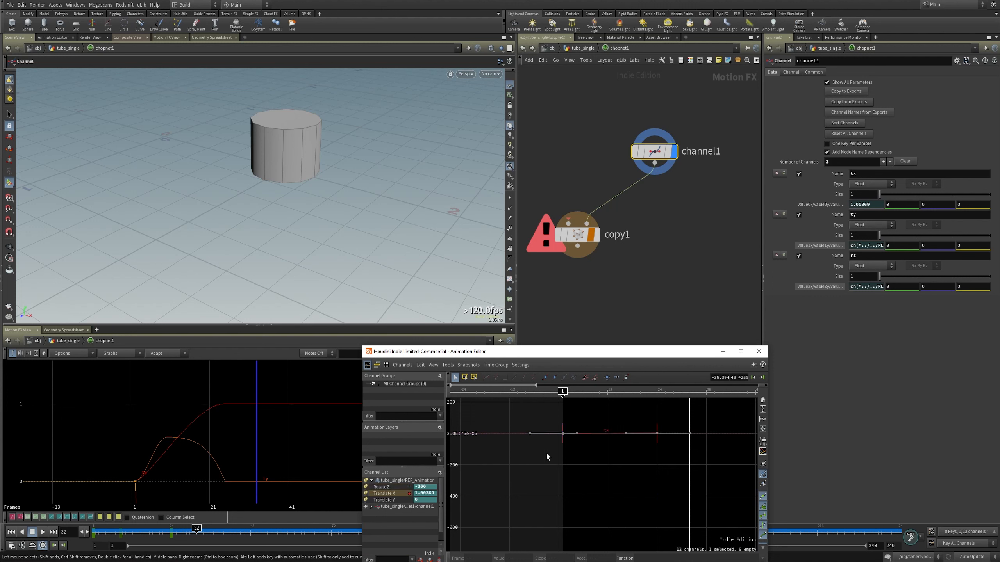
pyautogui.click(385, 500)
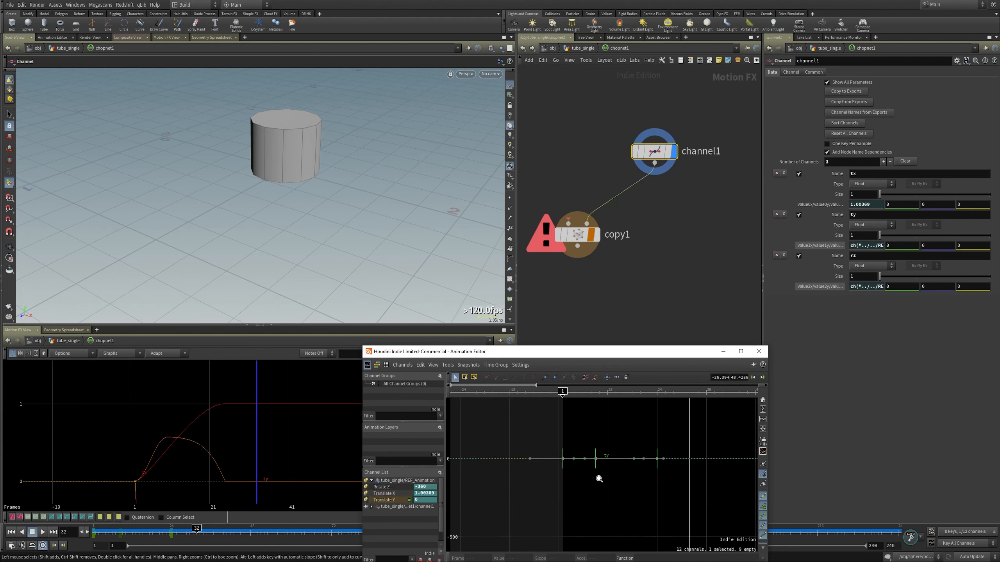
pyautogui.moveTo(596, 437)
pyautogui.mouseDown()
pyautogui.moveTo(596, 426)
pyautogui.moveTo(596, 453)
pyautogui.moveTo(595, 424)
pyautogui.moveTo(596, 439)
pyautogui.mouseUp()
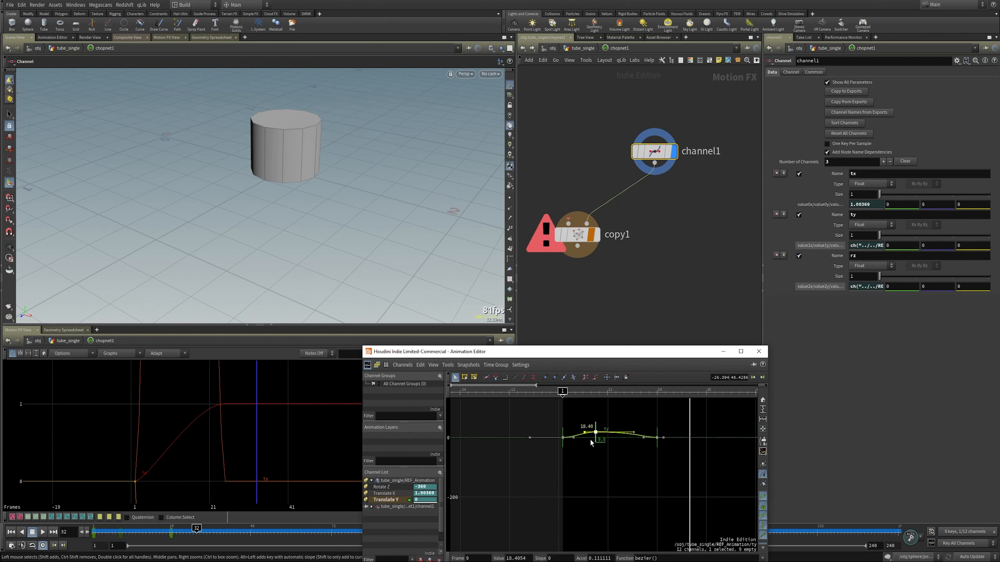
# Step: Close the Animation Editor and shift the copy1 and channel1 nodes to make room in the CHOP network
pyautogui.click(759, 351)
pyautogui.moveTo(262, 445); pyautogui.dragTo(258, 441, button='middle')
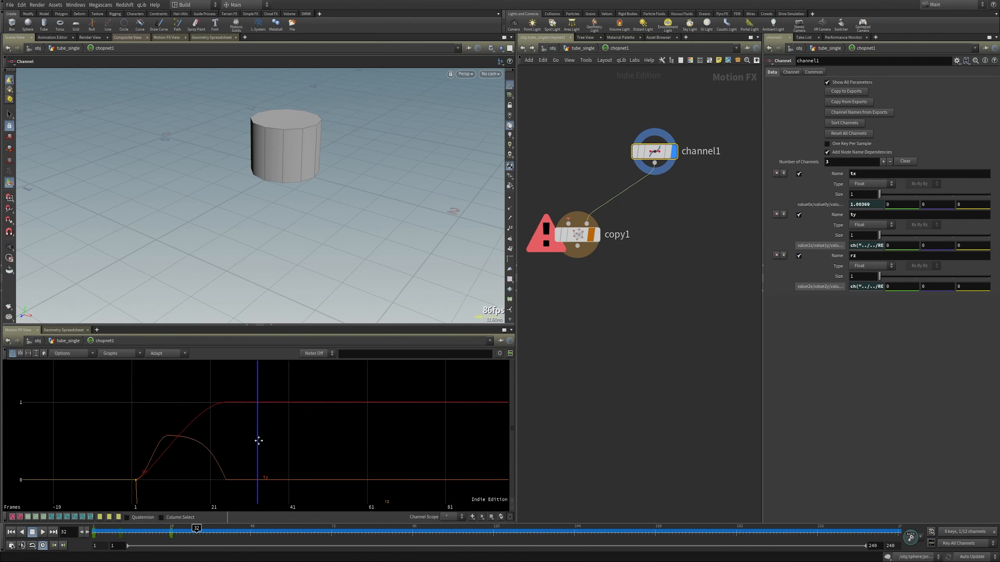
pyautogui.moveTo(257, 441); pyautogui.dragTo(312, 419, button='right')
pyautogui.moveTo(683, 257); pyautogui.dragTo(720, 338, button='middle')
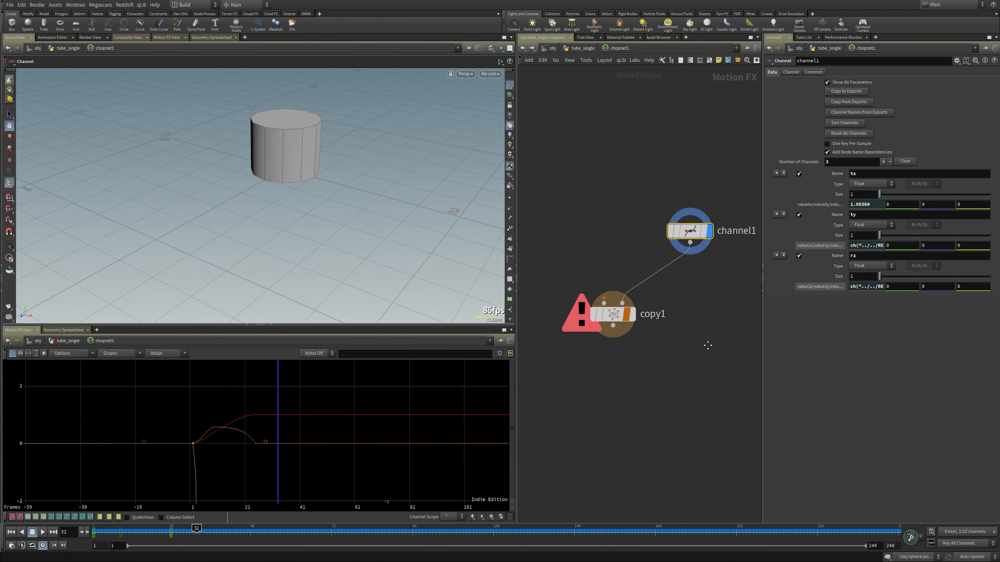
pyautogui.moveTo(613, 321)
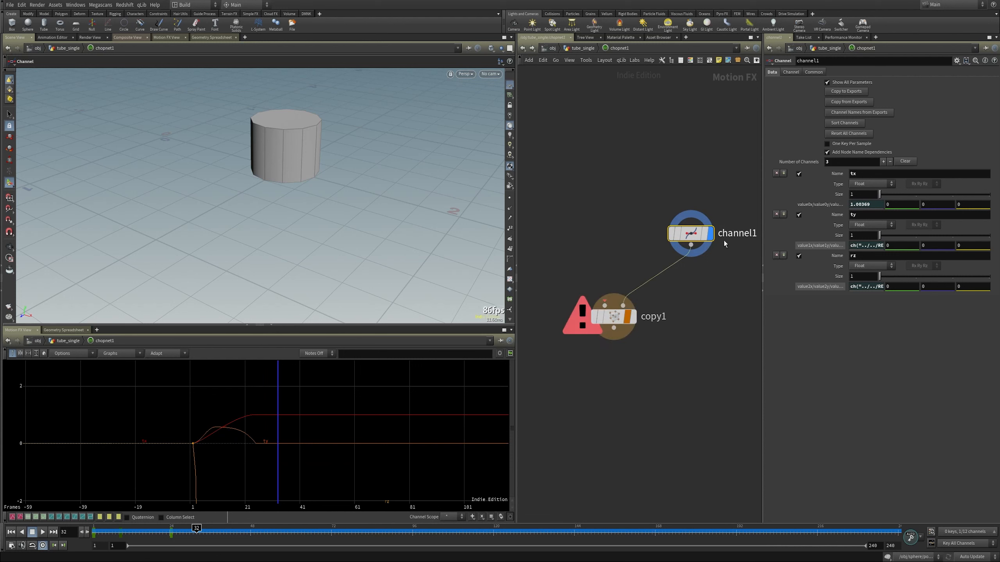
pyautogui.moveTo(612, 316); pyautogui.dragTo(628, 340)
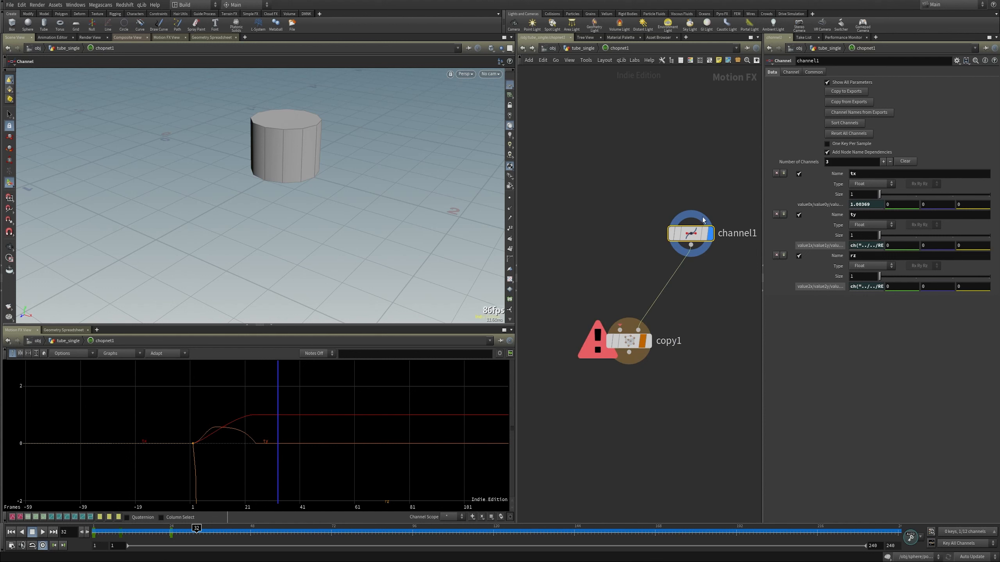
pyautogui.moveTo(693, 233); pyautogui.dragTo(706, 256)
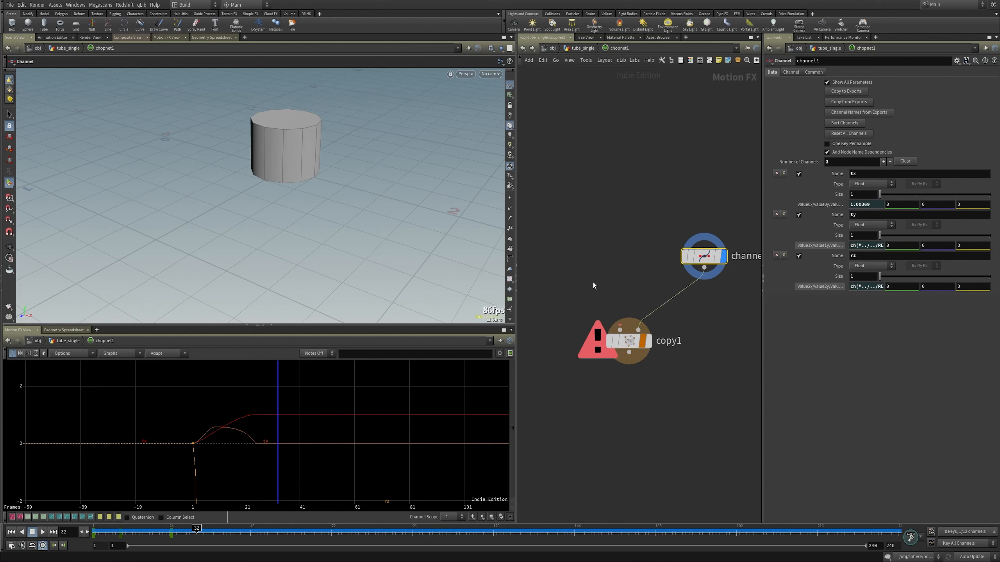
# Step: Add a Pulse node beside channel1 and switch the displayed curves from channel1 to pulse1
pyautogui.click(581, 218)
pyautogui.press('Tab')
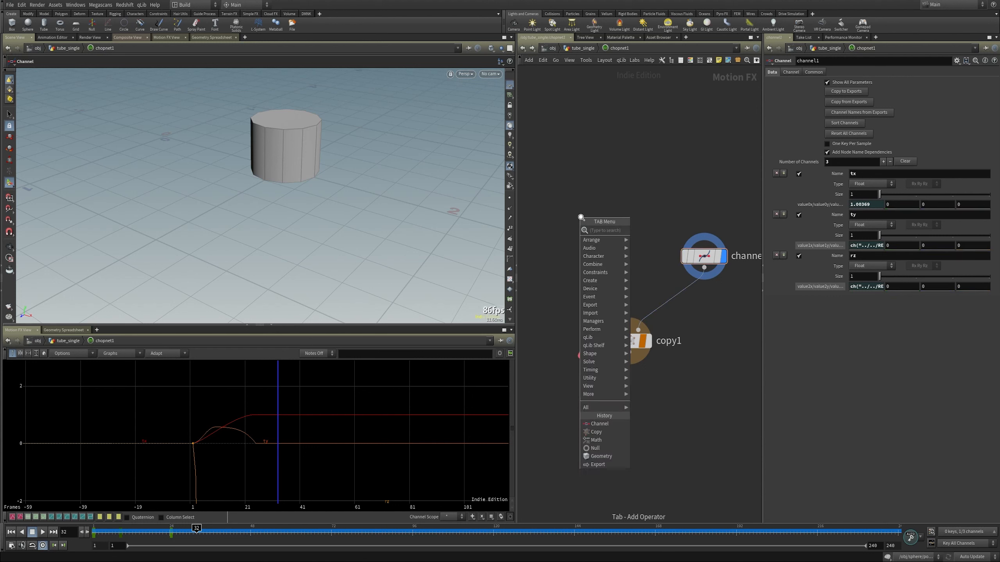
pyautogui.write('pulse')
pyautogui.press('Return')
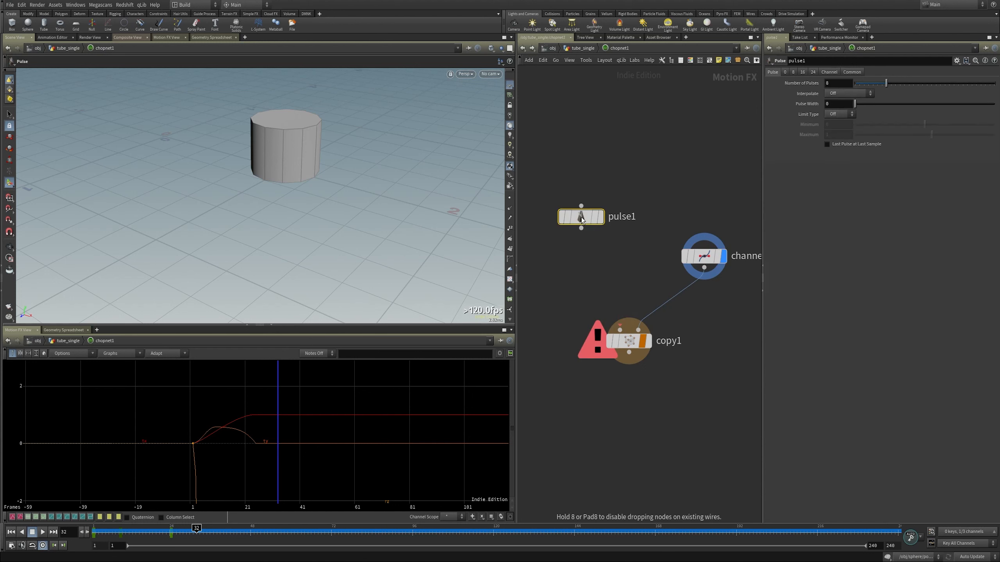
pyautogui.click(581, 217)
pyautogui.click(724, 257)
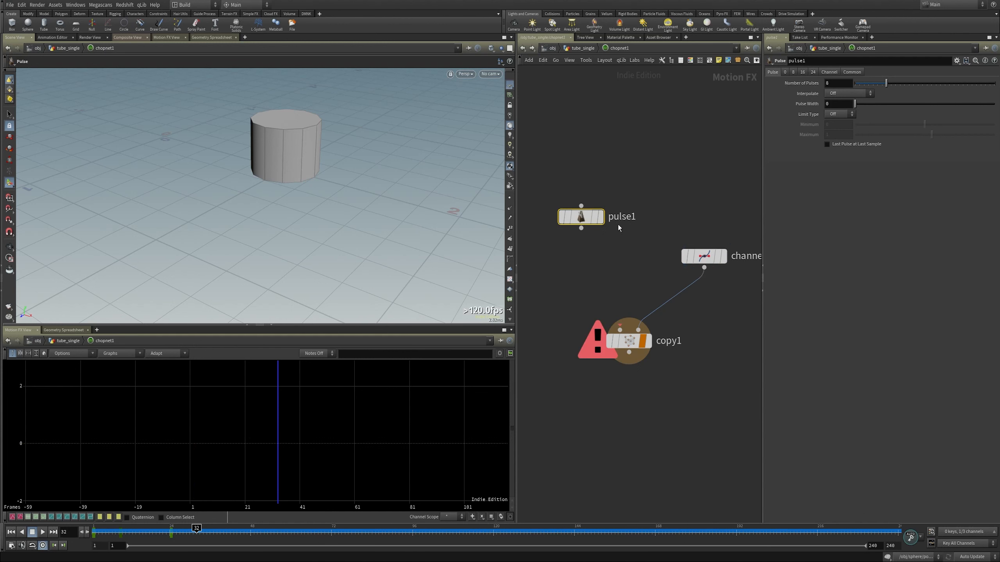
pyautogui.click(602, 221)
# Step: Frame pulse1's curve in the Motion FX View and set its number of pulses to 7
pyautogui.moveTo(275, 443); pyautogui.dragTo(218, 442, button='middle')
pyautogui.moveTo(217, 441); pyautogui.dragTo(358, 460, button='right')
pyautogui.moveTo(358, 460); pyautogui.dragTo(336, 449, button='middle')
pyautogui.moveTo(336, 449); pyautogui.dragTo(219, 460, button='right')
pyautogui.moveTo(395, 440); pyautogui.dragTo(330, 429, button='middle')
pyautogui.moveTo(329, 429); pyautogui.dragTo(202, 459, button='right')
pyautogui.moveTo(887, 83)
pyautogui.mouseDown()
pyautogui.moveTo(870, 83)
pyautogui.moveTo(902, 84)
pyautogui.moveTo(884, 92)
pyautogui.moveTo(911, 94)
pyautogui.moveTo(884, 95)
pyautogui.mouseUp()
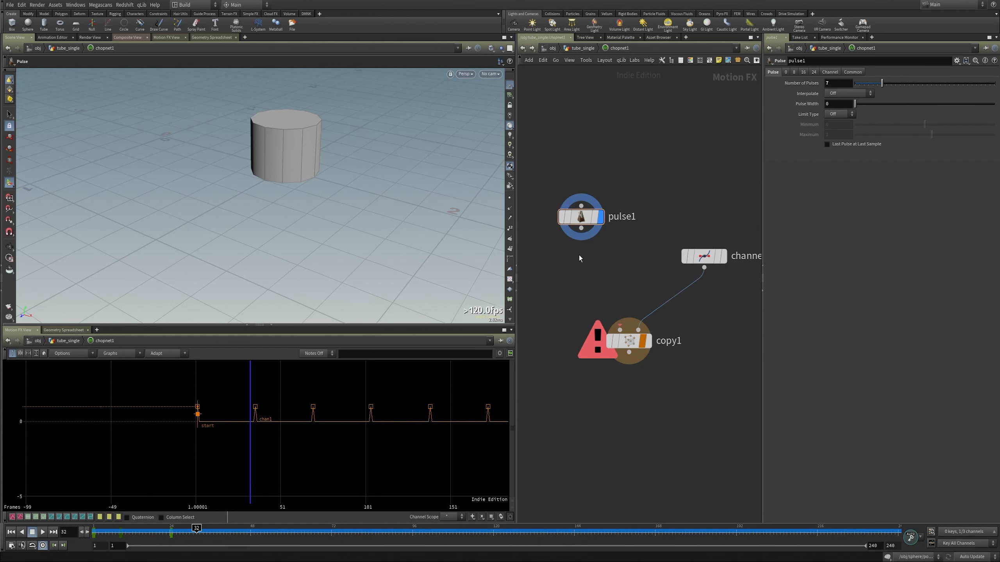
# Step: Connect pulse1 to copy1's first input, align channel1 with pulse1, and display only copy1's curves
pyautogui.moveTo(581, 235); pyautogui.dragTo(619, 330)
pyautogui.click(647, 340)
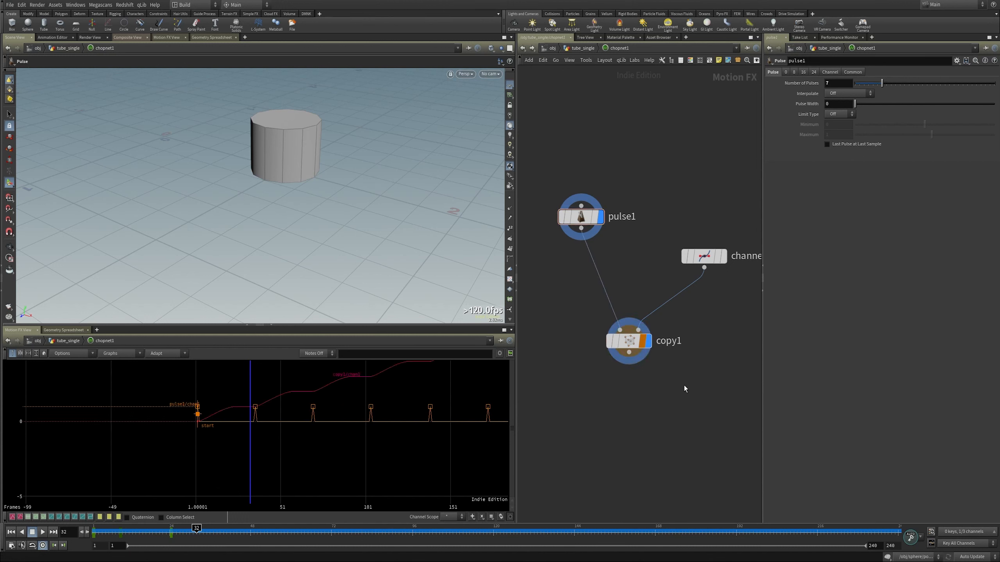
pyautogui.moveTo(695, 247); pyautogui.dragTo(695, 207)
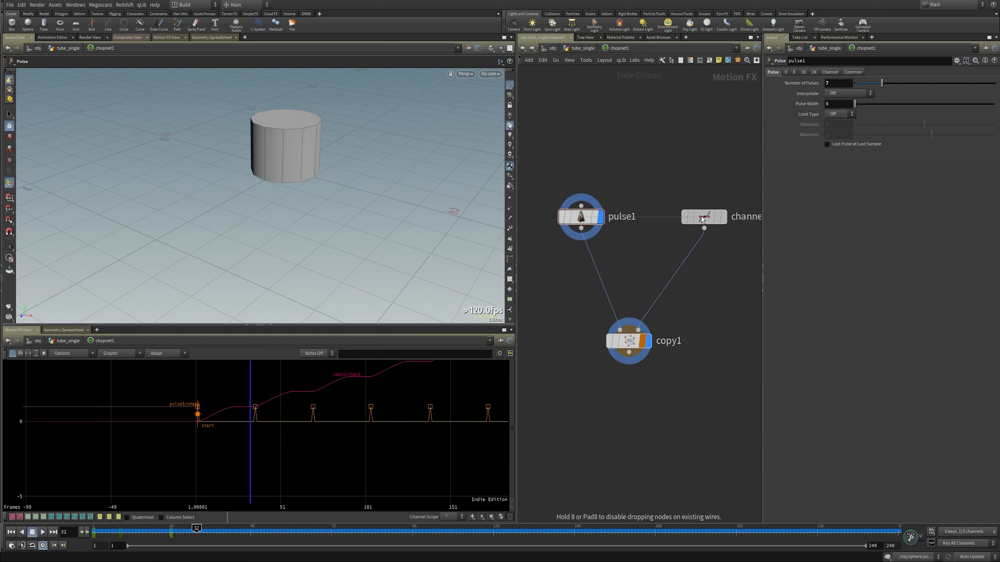
pyautogui.click(600, 216)
# Step: Check copy1's channel information and set its output method to One Channel Per Copy Channel
pyautogui.click(630, 341)
pyautogui.keyDown('alt'); pyautogui.moveTo(437, 427); pyautogui.dragTo(317, 445, button='right'); pyautogui.keyUp('alt')
pyautogui.middleClick(633, 346)
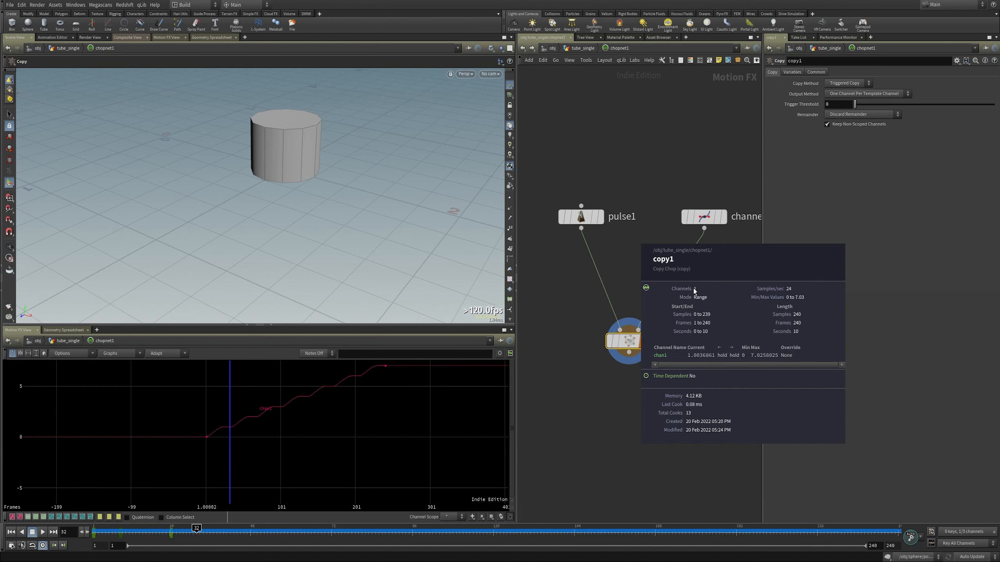
pyautogui.keyDown('alt'); pyautogui.moveTo(272, 422); pyautogui.dragTo(245, 435, button='middle'); pyautogui.keyUp('alt')
pyautogui.keyDown('alt'); pyautogui.moveTo(245, 434); pyautogui.dragTo(285, 433, button='right'); pyautogui.keyUp('alt')
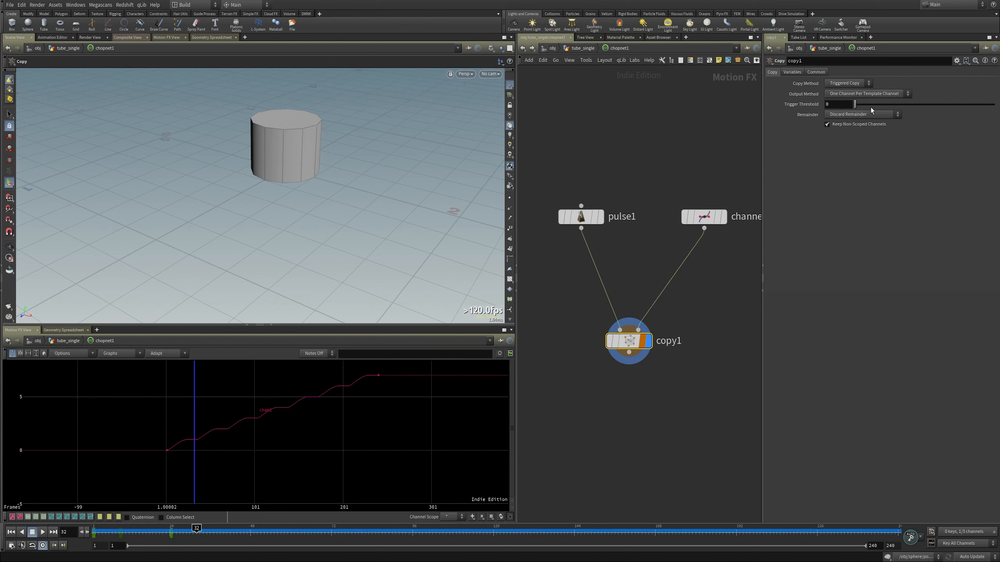
pyautogui.click(877, 94)
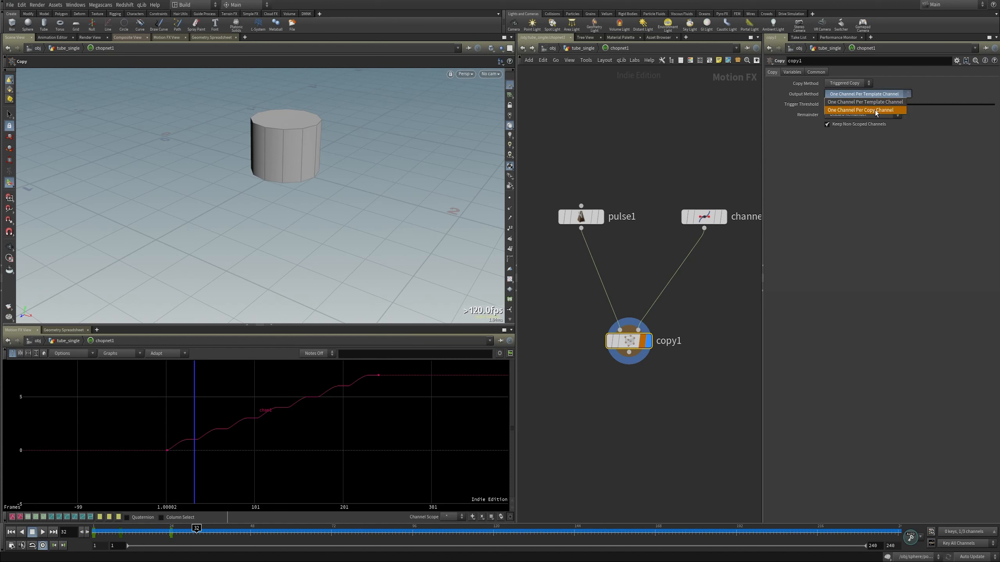
pyautogui.click(874, 110)
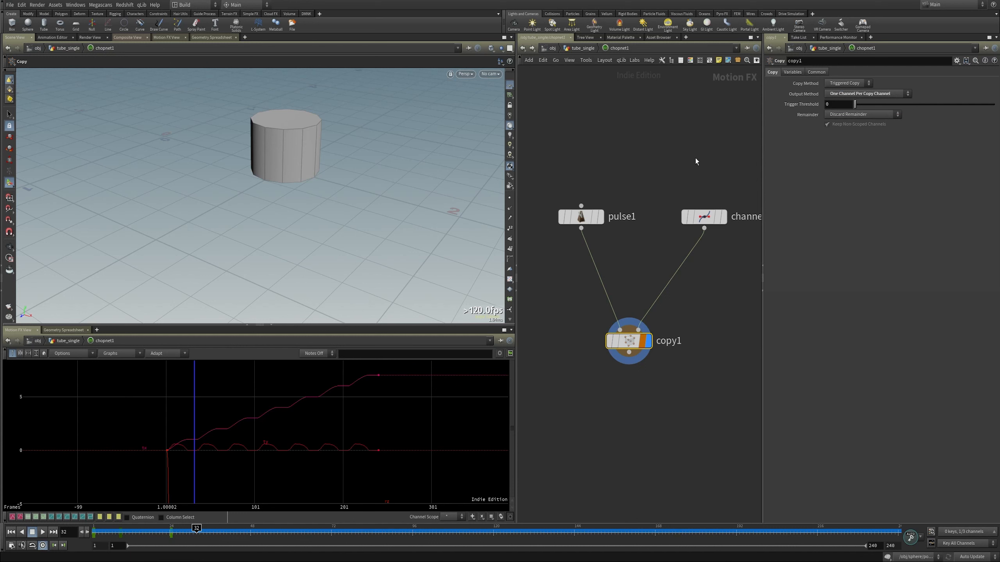
# Step: Switch copy1's output method to One Channel Per Template Channel for comparison, and return it to One Channel Per Copy Channel
pyautogui.click(704, 217)
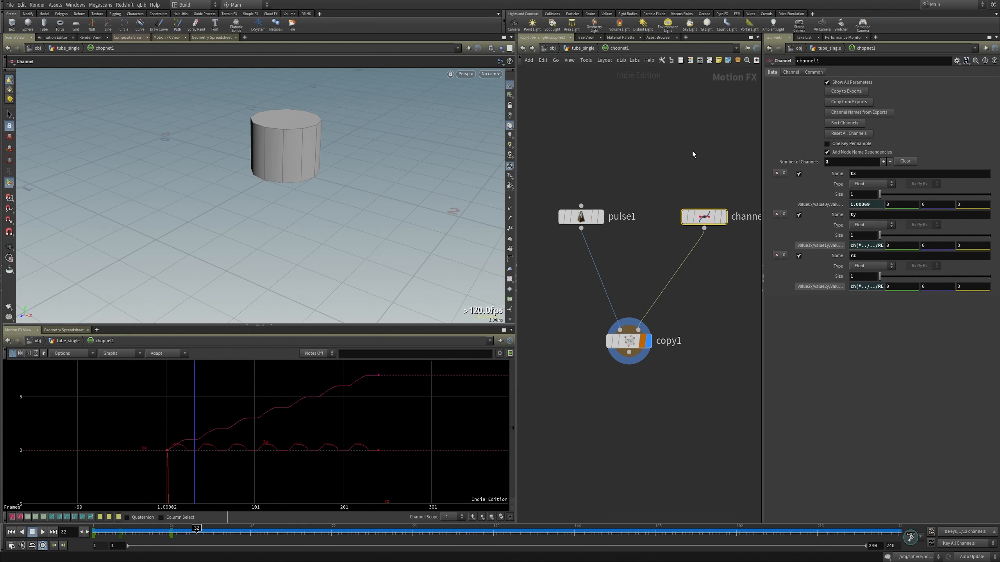
pyautogui.moveTo(583, 215); pyautogui.dragTo(561, 215)
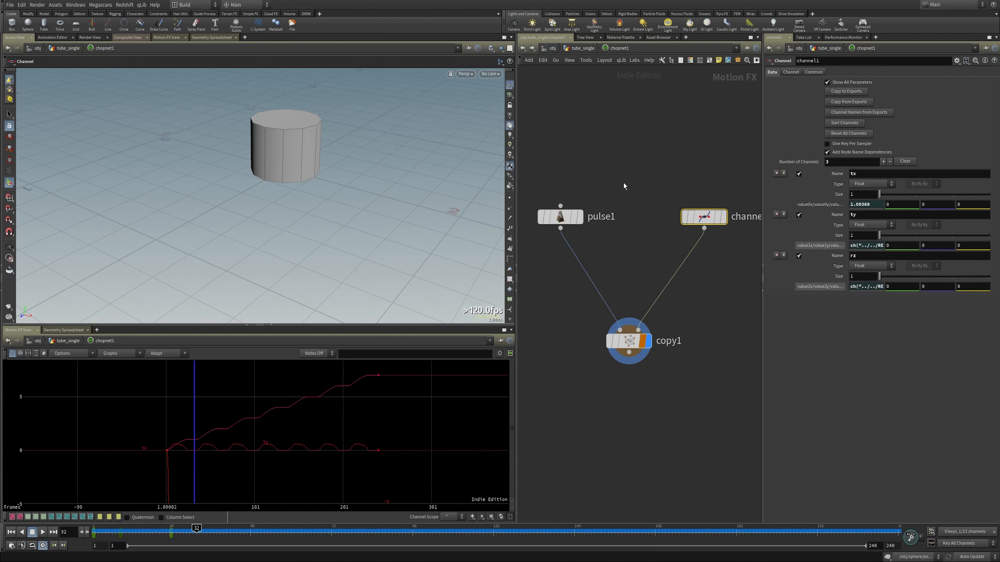
pyautogui.click(645, 341)
pyautogui.click(866, 94)
pyautogui.click(856, 105)
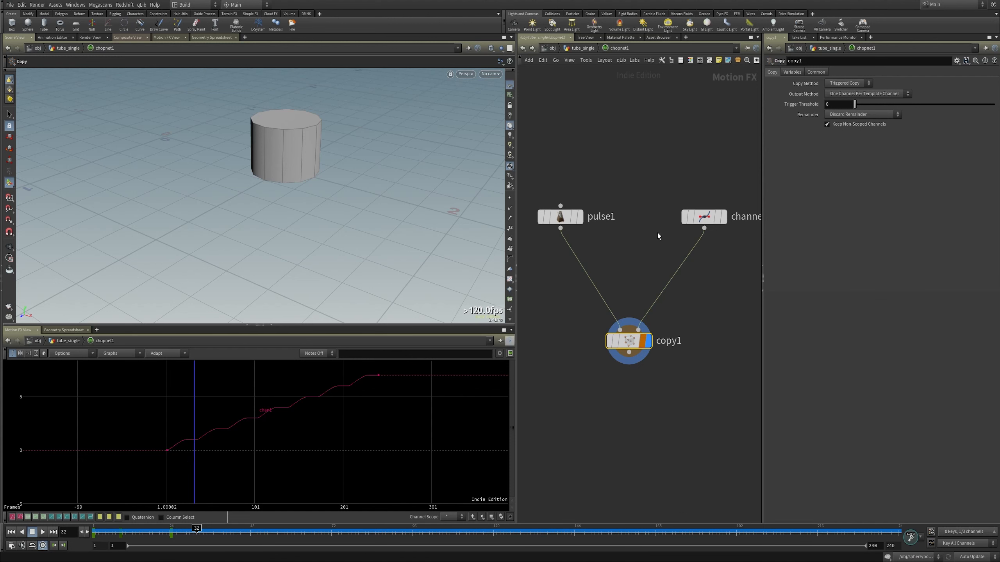
pyautogui.click(868, 96)
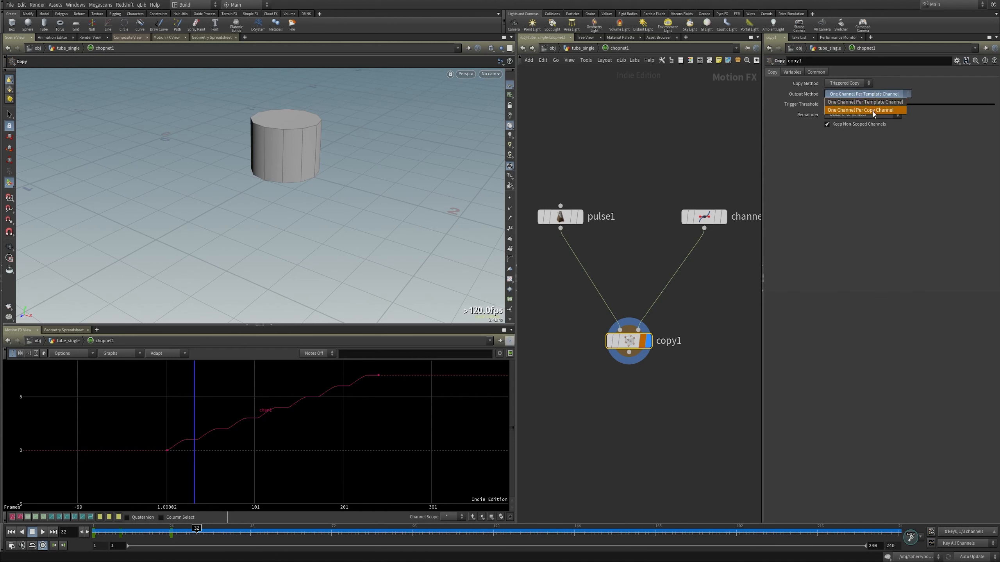
pyautogui.click(872, 111)
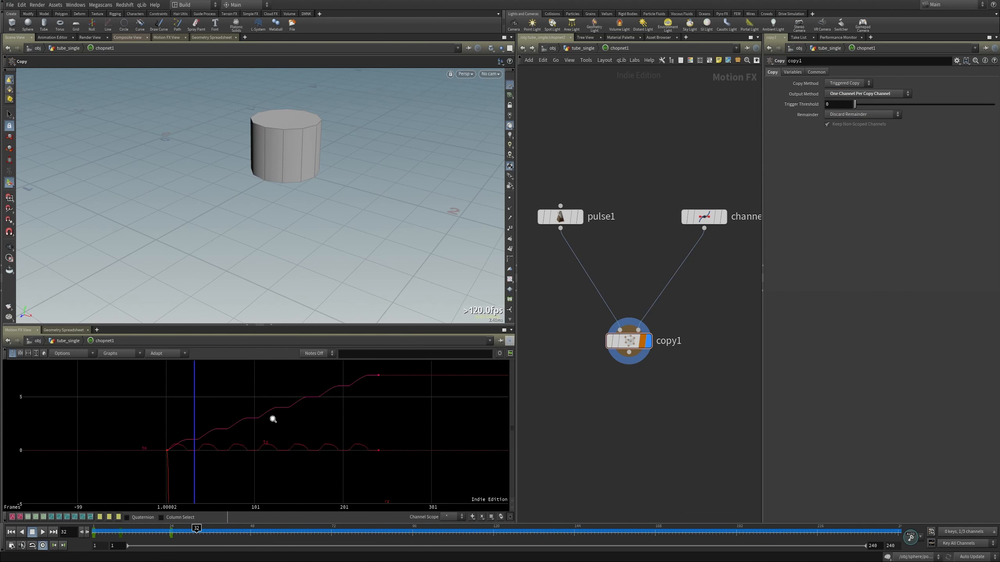
# Step: Examine copy1's repeated tx, ty and rz curves in the Motion FX View
pyautogui.moveTo(271, 418); pyautogui.dragTo(281, 391, button='middle')
pyautogui.moveTo(287, 412); pyautogui.dragTo(200, 465, button='right')
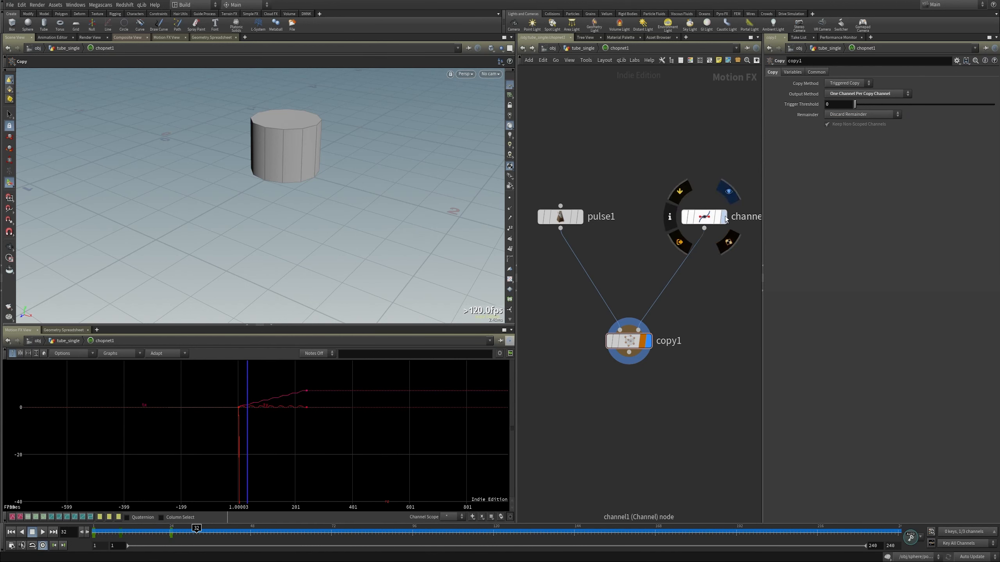
pyautogui.moveTo(235, 425); pyautogui.dragTo(371, 380, button='right')
pyautogui.moveTo(340, 403); pyautogui.dragTo(305, 462, button='middle')
pyautogui.moveTo(287, 462); pyautogui.dragTo(313, 410, button='right')
pyautogui.moveTo(230, 406); pyautogui.dragTo(230, 416, button='middle')
pyautogui.moveTo(230, 416); pyautogui.dragTo(299, 419, button='right')
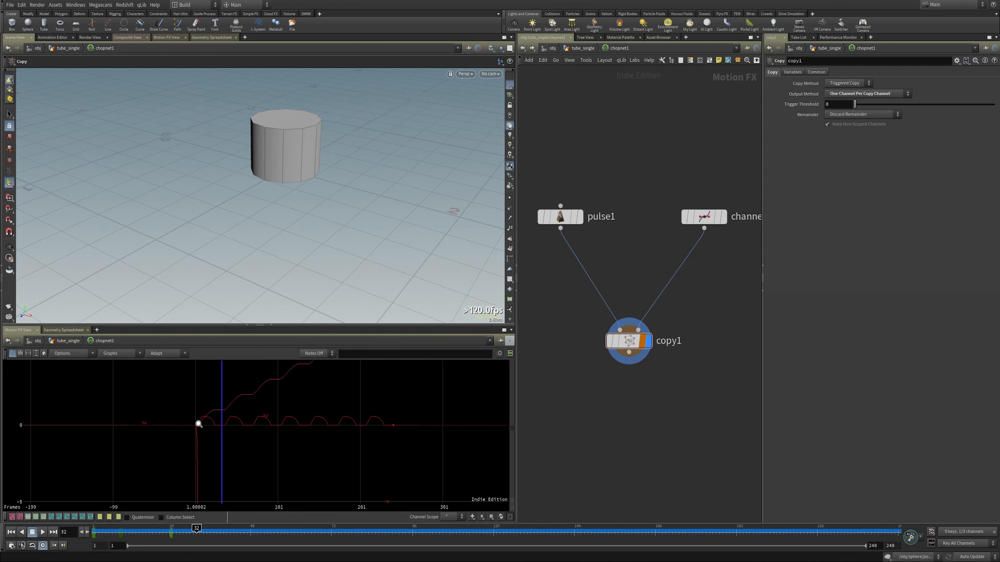
# Step: Compare pulse1's pulses with copy1's curves by temporarily displaying both, and move pulse1 slightly higher than channel1
pyautogui.click(580, 216)
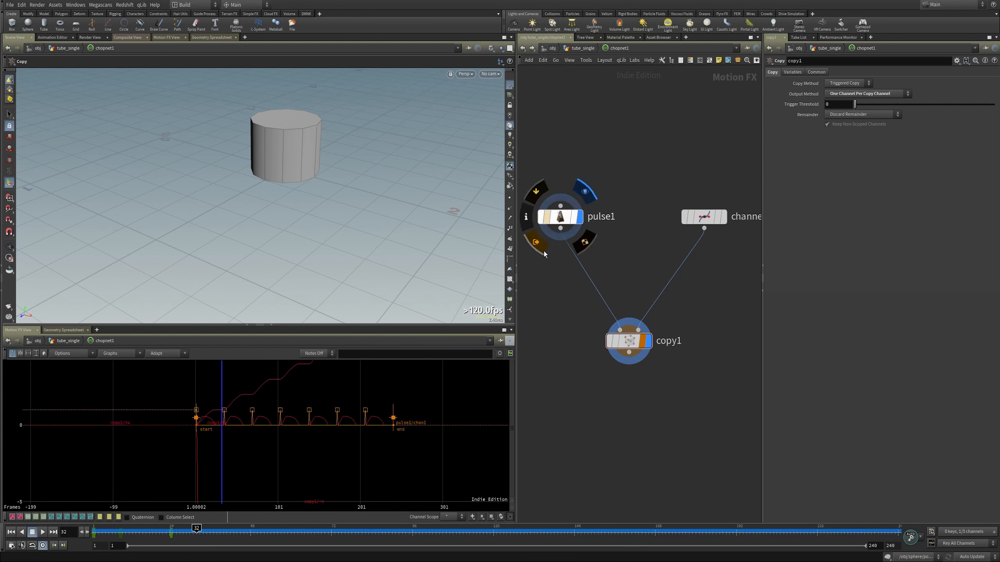
pyautogui.click(580, 217)
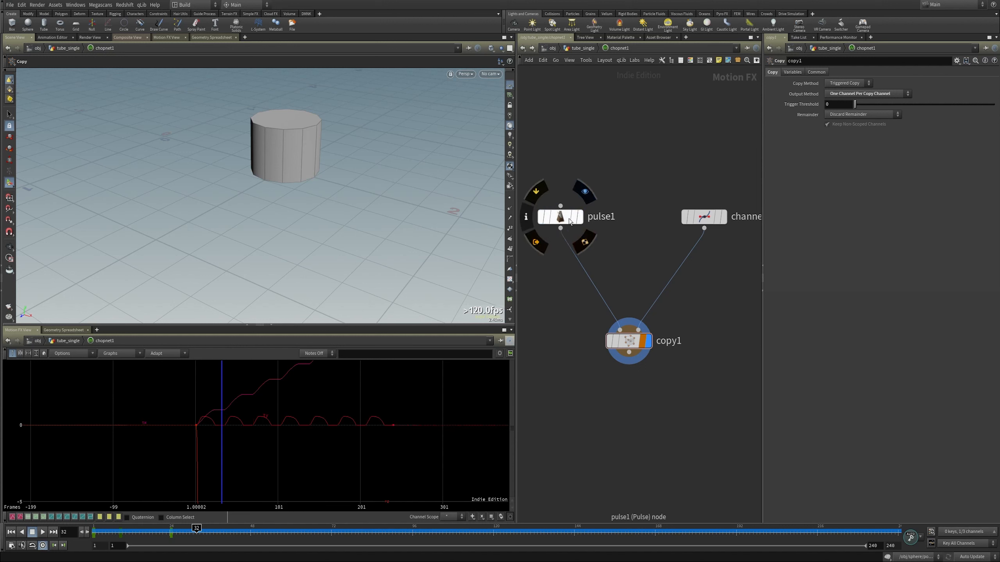
pyautogui.moveTo(560, 221); pyautogui.dragTo(585, 192)
pyautogui.click(608, 165)
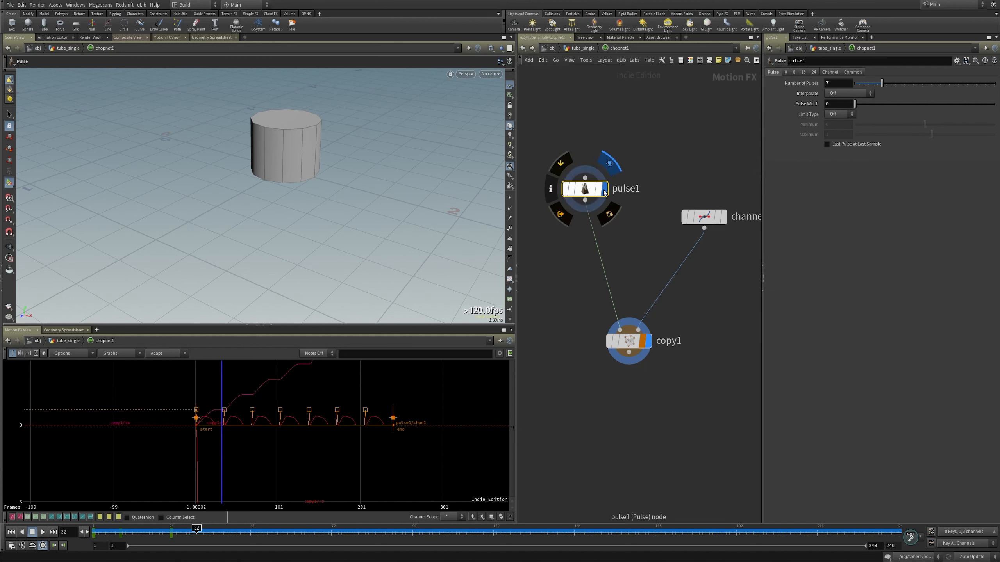
pyautogui.moveTo(592, 192); pyautogui.dragTo(579, 193)
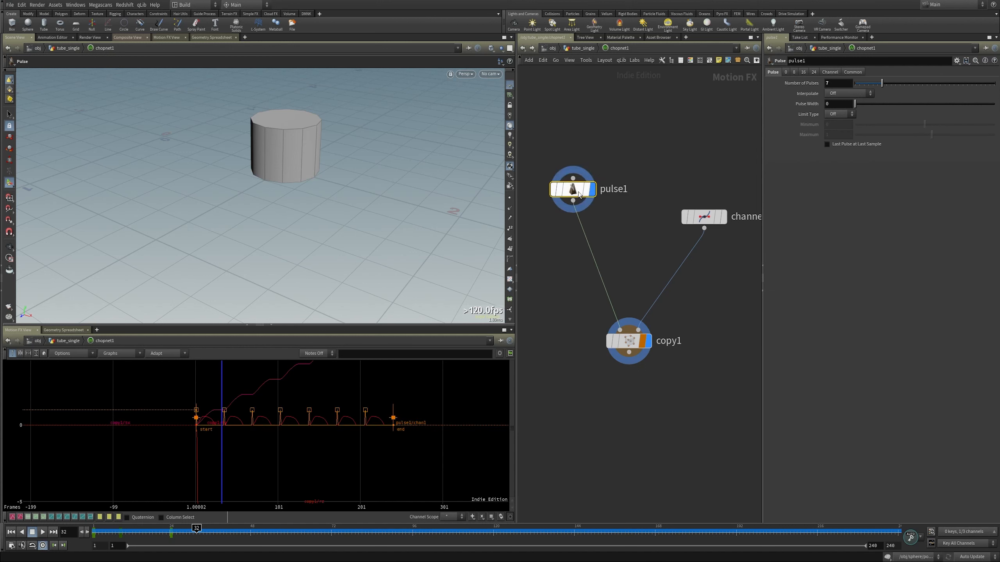
pyautogui.click(593, 193)
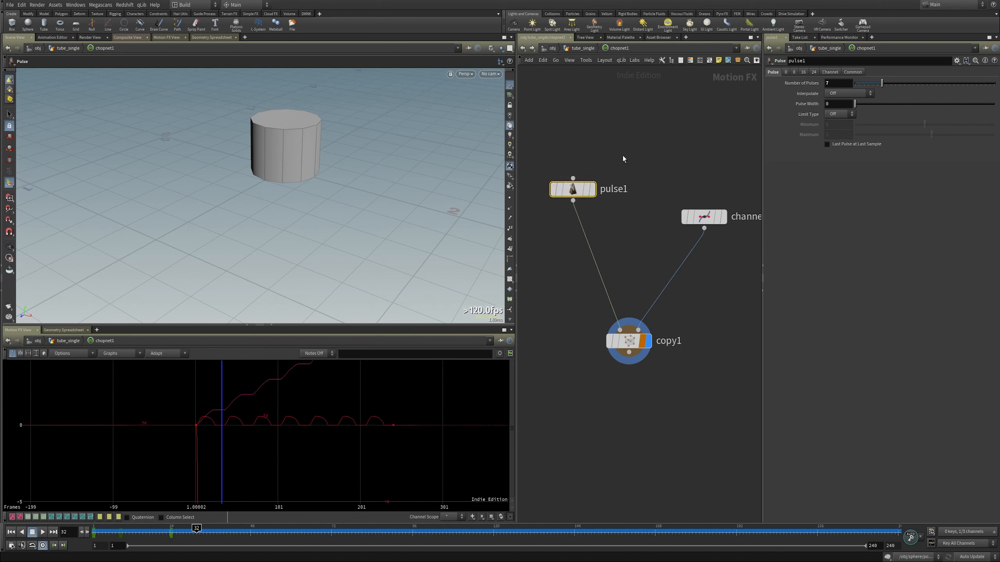
# Step: Return to the tube_single geometry network and move REF_Animation aside to clear the space below tube1
pyautogui.moveTo(627, 407); pyautogui.dragTo(625, 345, button='middle')
pyautogui.scroll(-2, 625, 345)
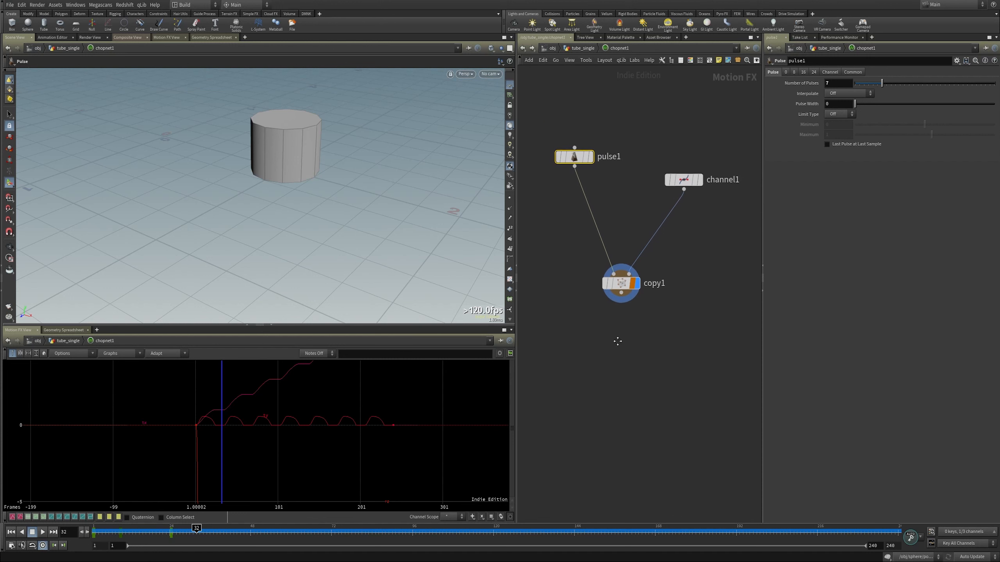
pyautogui.moveTo(302, 426); pyautogui.dragTo(292, 444, button='middle')
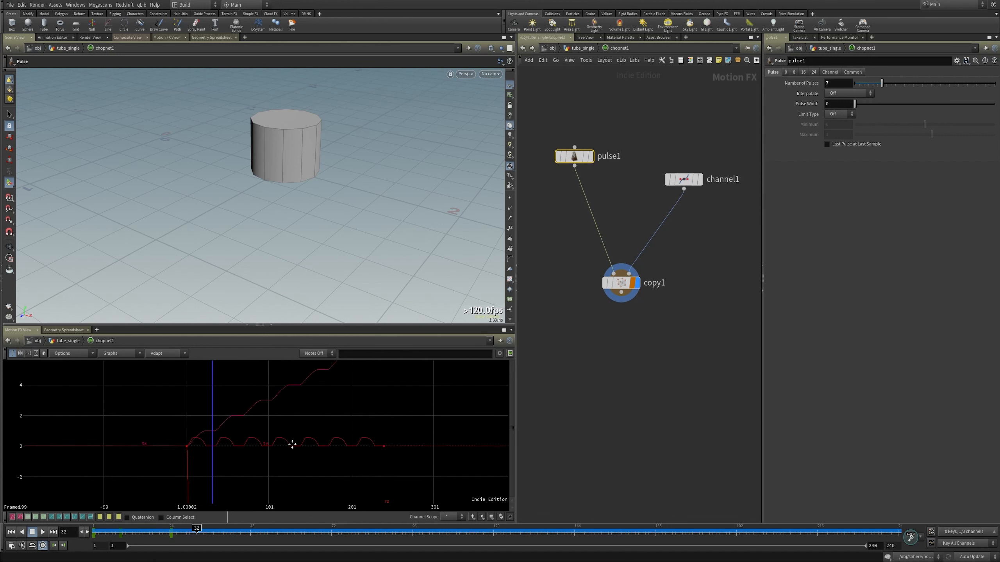
pyautogui.moveTo(293, 445); pyautogui.dragTo(292, 484, button='right')
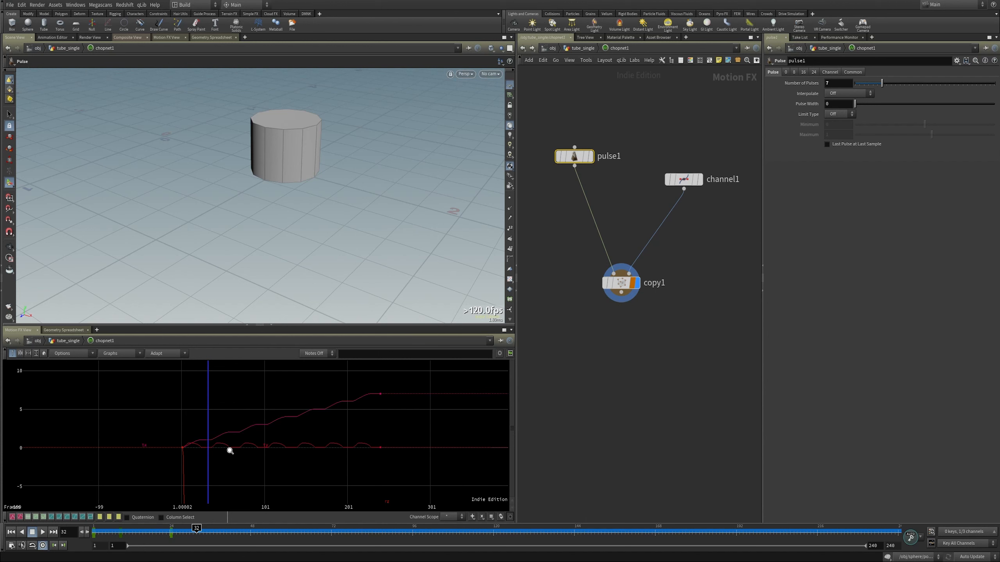
pyautogui.click(657, 258)
pyautogui.click(583, 48)
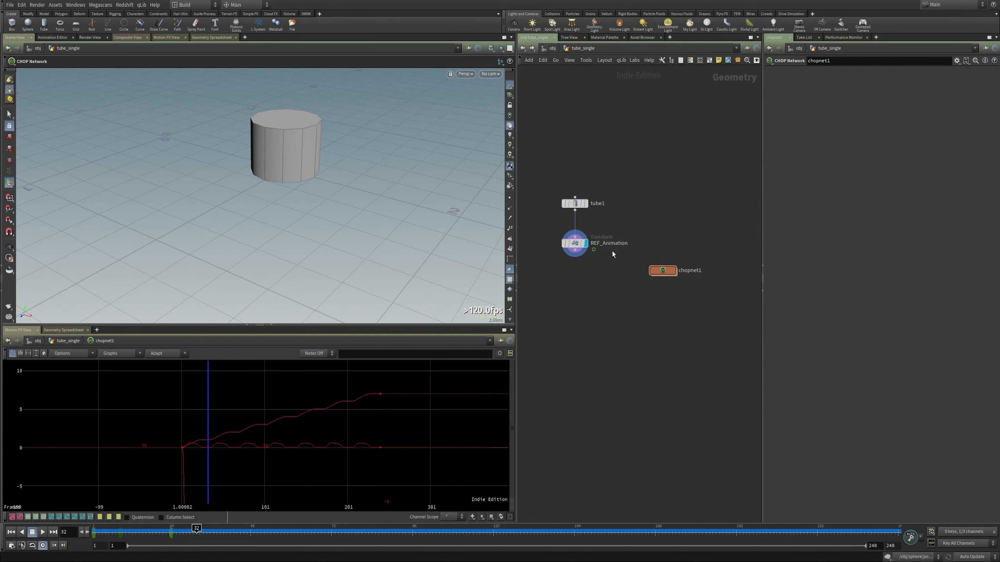
pyautogui.moveTo(586, 300); pyautogui.dragTo(650, 277, button='middle')
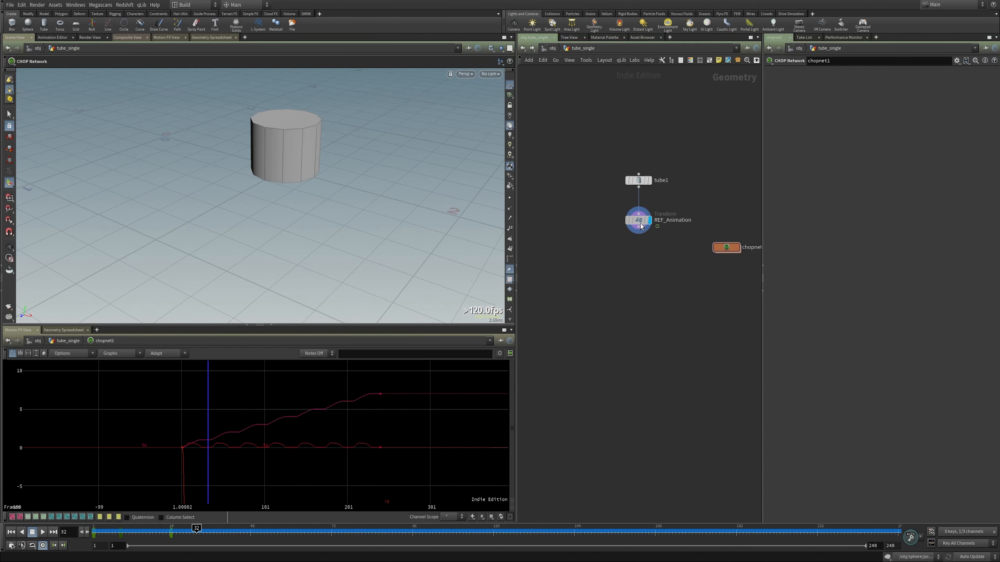
pyautogui.moveTo(640, 226); pyautogui.dragTo(549, 230)
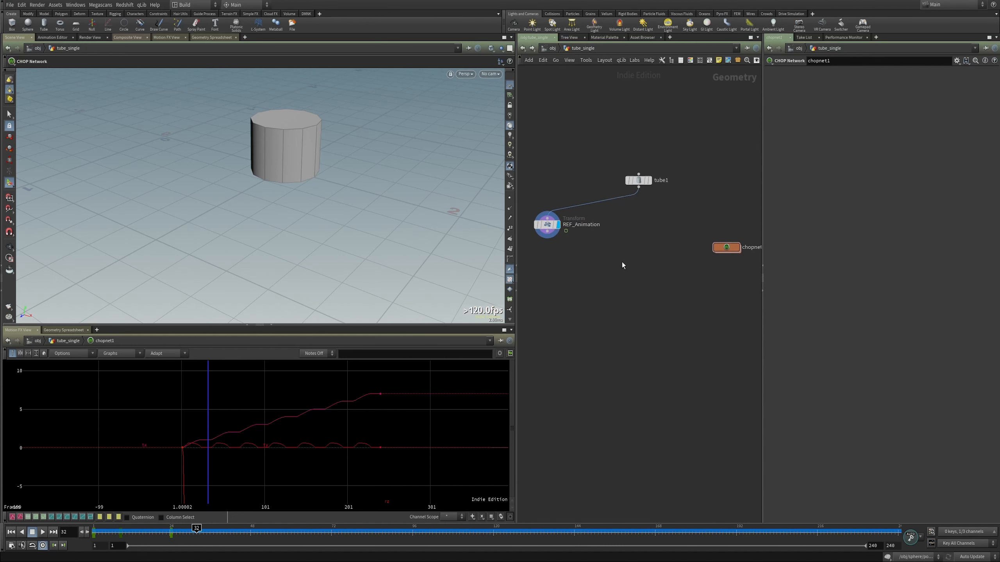
# Step: Add a second Transform node below tube1
pyautogui.press('Tab')
pyautogui.write('tr')
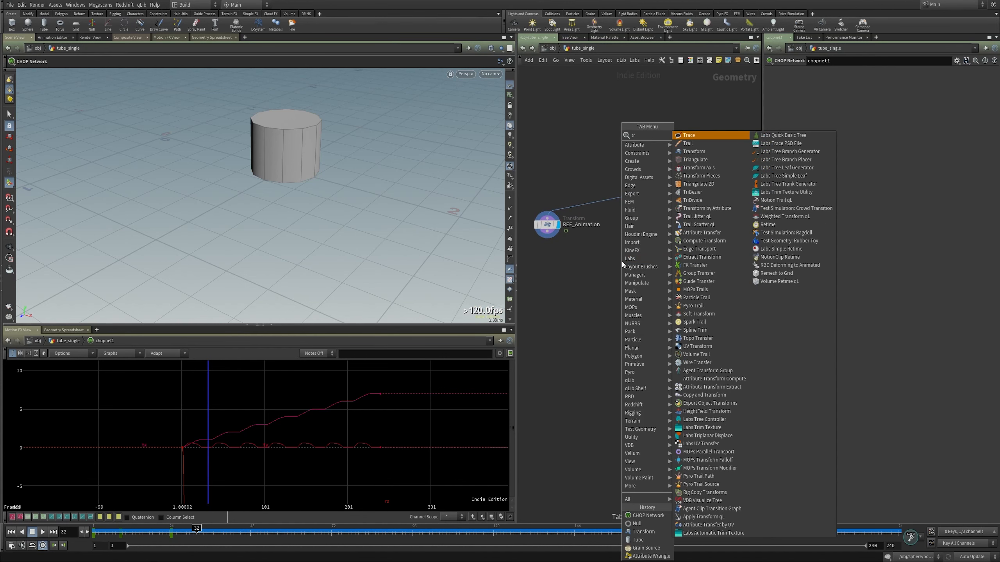
pyautogui.press('Down')
pyautogui.press('Down')
pyautogui.press('Return')
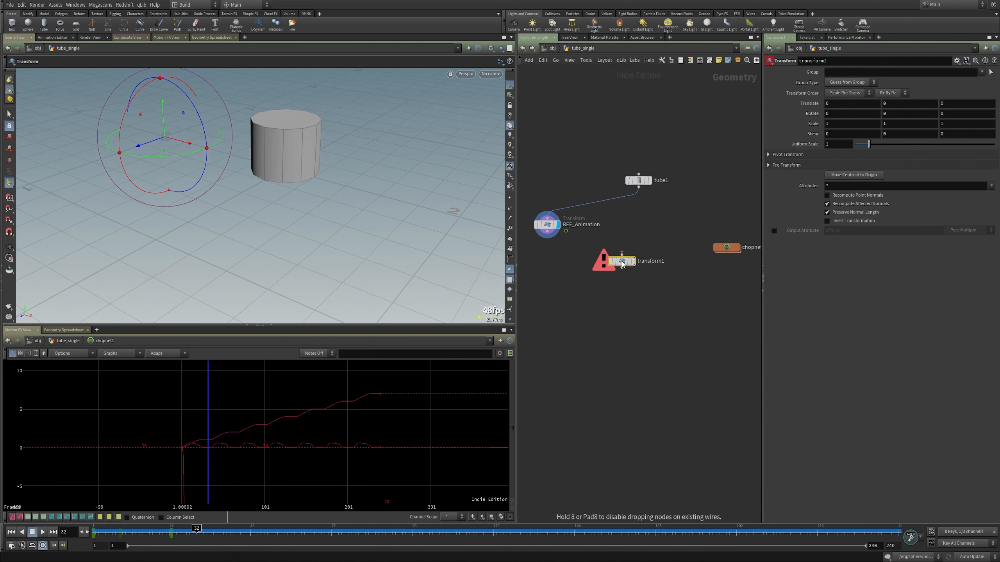
# Step: Wire tube1 into the new Transform node, display its output and align it directly beneath tube1
pyautogui.moveTo(622, 254); pyautogui.dragTo(638, 187)
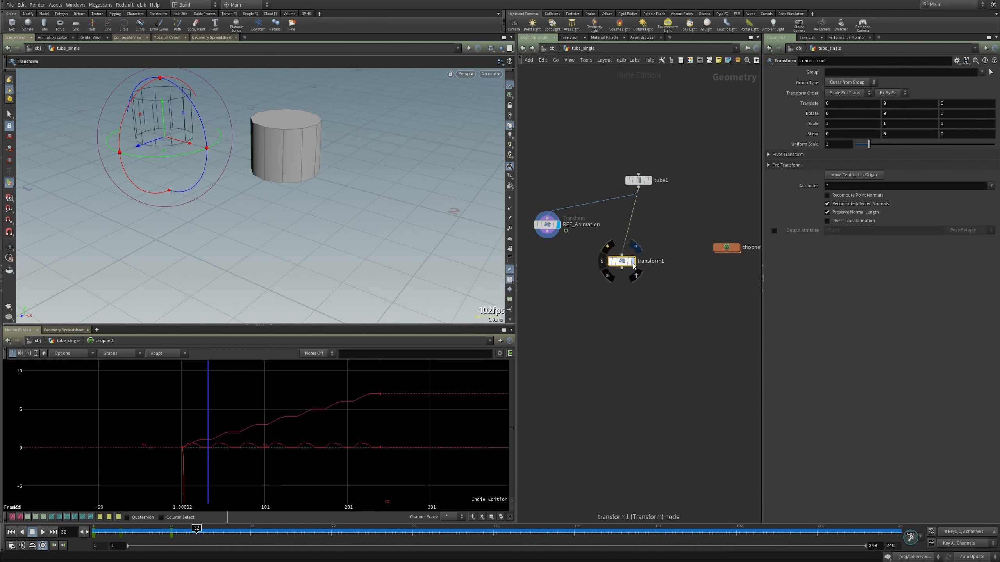
pyautogui.press('r')
pyautogui.click(626, 263)
pyautogui.moveTo(625, 264); pyautogui.dragTo(642, 274)
# Step: Rename the new Transform node to xform_copy and move it slightly lower
pyautogui.press('F2')
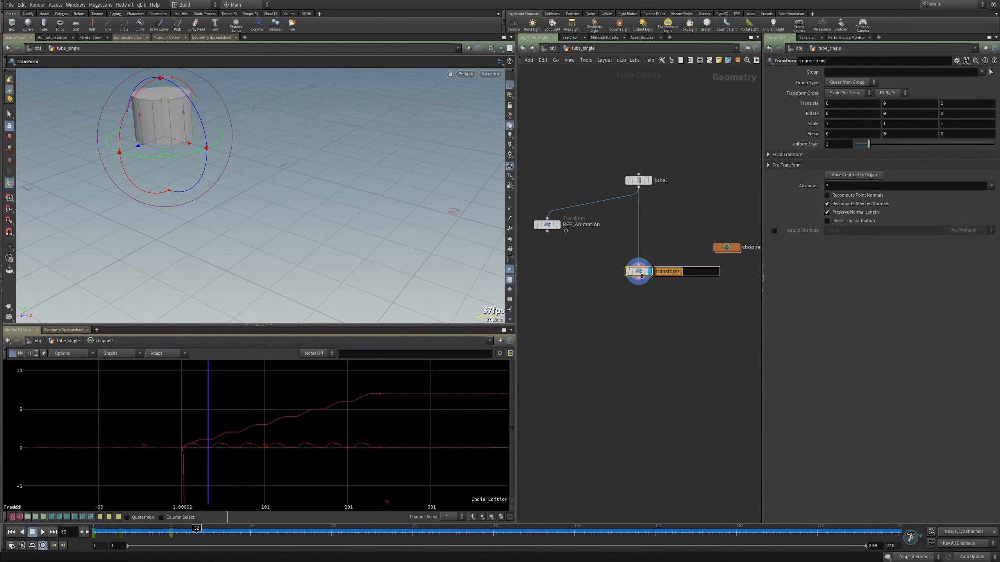
pyautogui.write('xform_copy')
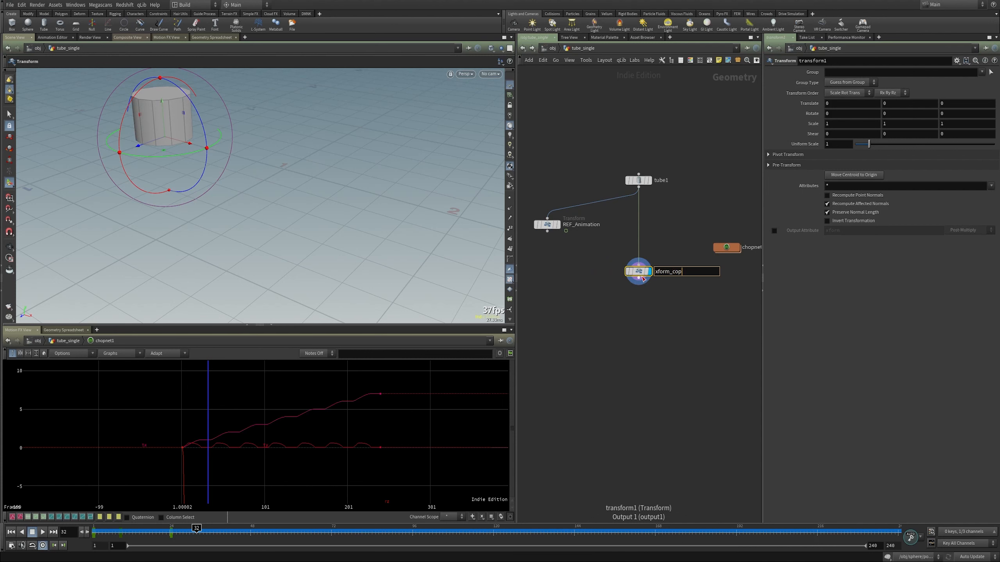
pyautogui.press('Return')
pyautogui.moveTo(694, 219); pyautogui.dragTo(645, 227, button='middle')
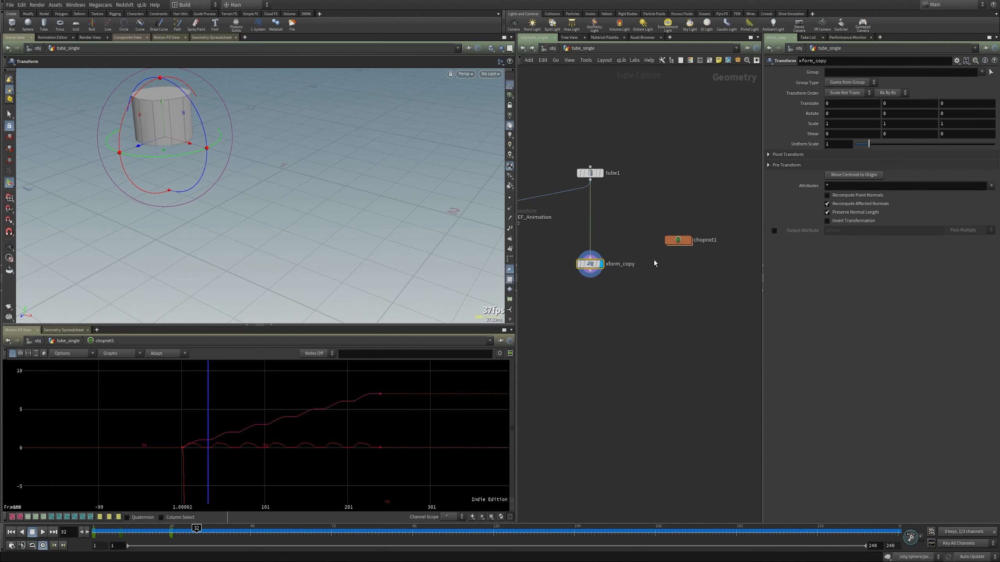
pyautogui.moveTo(596, 268); pyautogui.dragTo(597, 277)
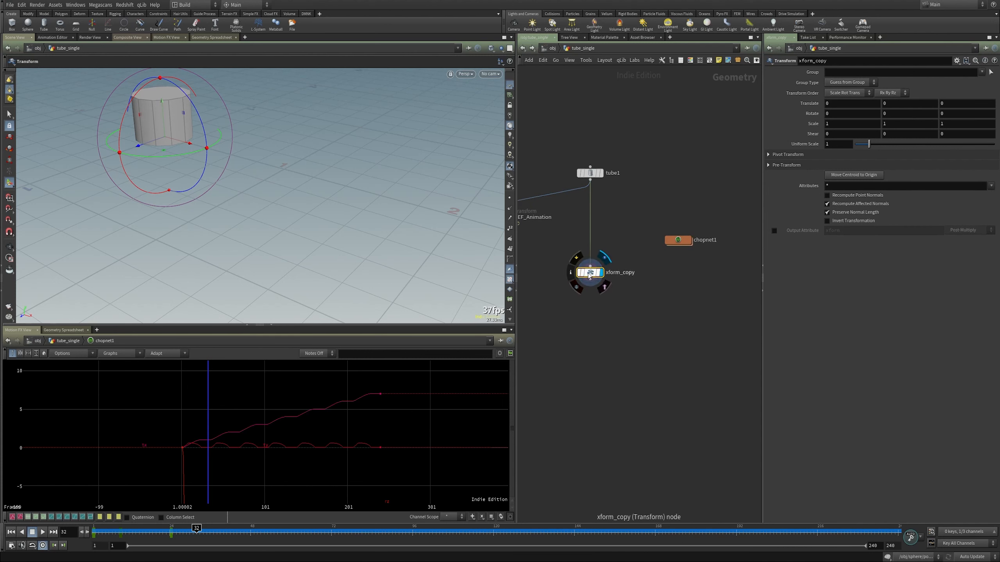
# Step: Open the chopnet1 network and rearrange pulse1, channel1 and copy1, leaving free space below copy1
pyautogui.doubleClick(685, 241)
pyautogui.moveTo(636, 286); pyautogui.dragTo(627, 261)
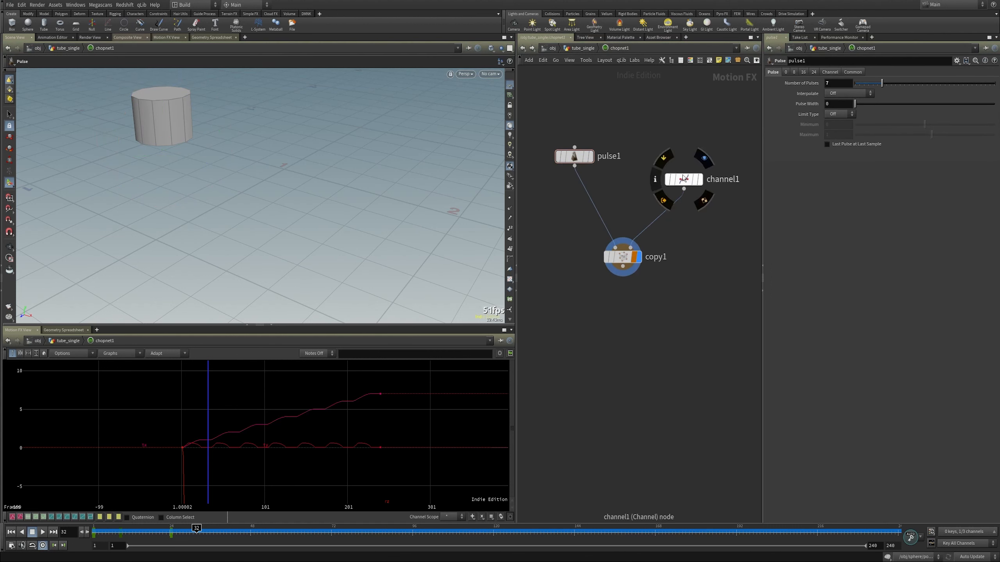
pyautogui.moveTo(683, 180); pyautogui.dragTo(662, 186)
pyautogui.moveTo(574, 156); pyautogui.dragTo(552, 167)
pyautogui.moveTo(608, 332); pyautogui.dragTo(606, 286, button='middle')
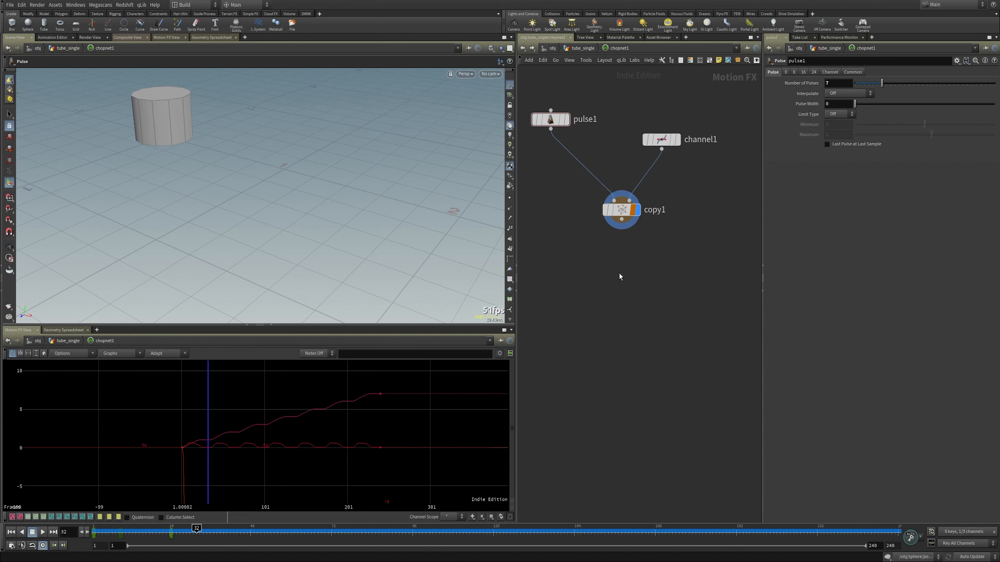
# Step: Add an Export node below copy1
pyautogui.press('Tab')
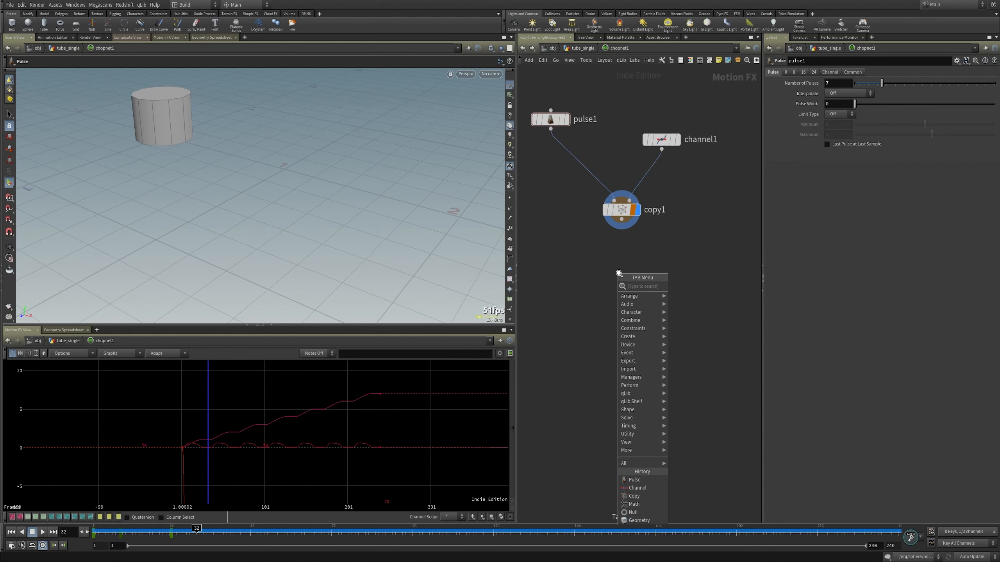
pyautogui.press('Escape')
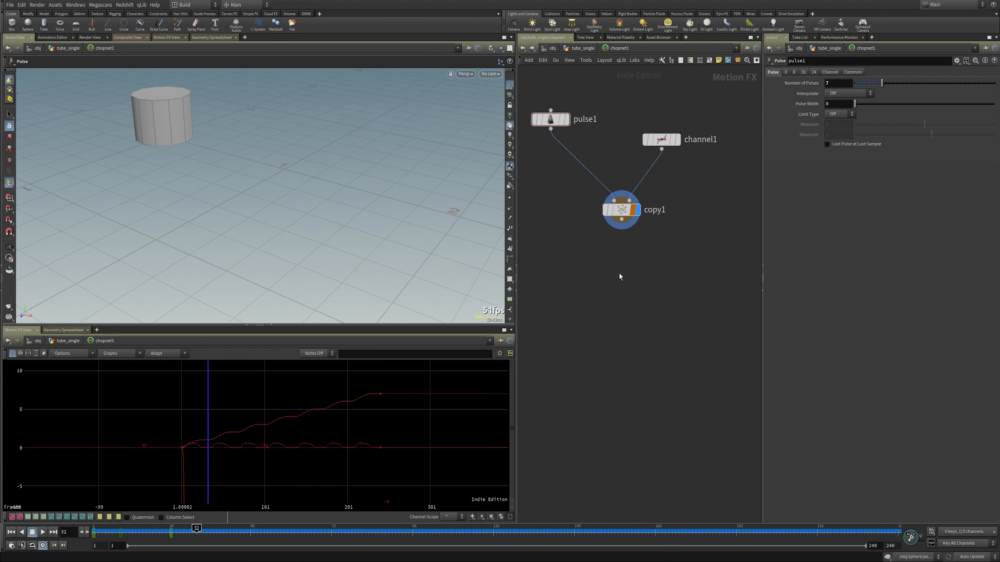
pyautogui.press('Tab')
pyautogui.write('exp')
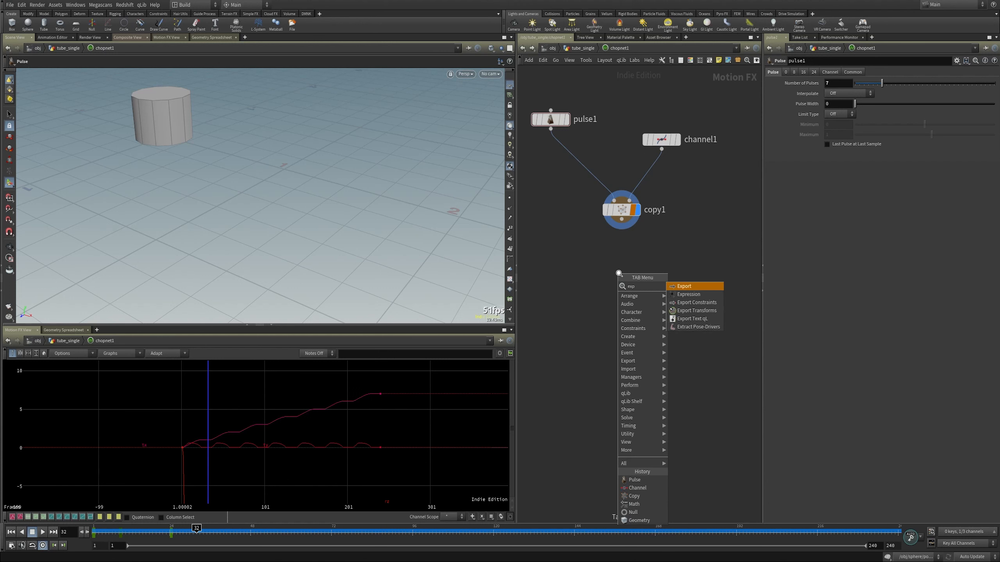
pyautogui.press('Return')
pyautogui.click(620, 301)
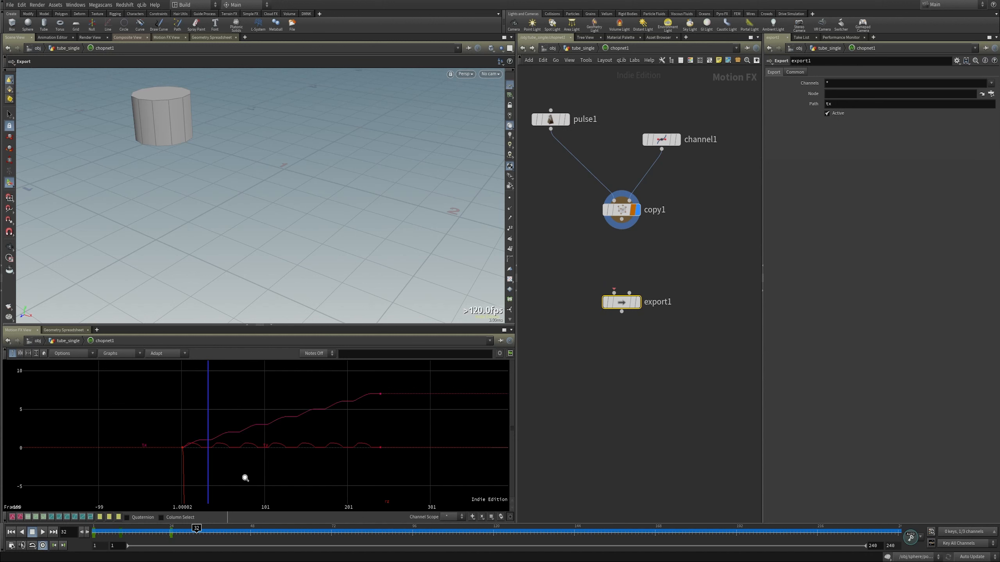
# Step: Connect copy1 to export1's first input and move the display and output flags from copy1 to export1
pyautogui.moveTo(622, 220); pyautogui.dragTo(614, 292)
pyautogui.click(637, 302)
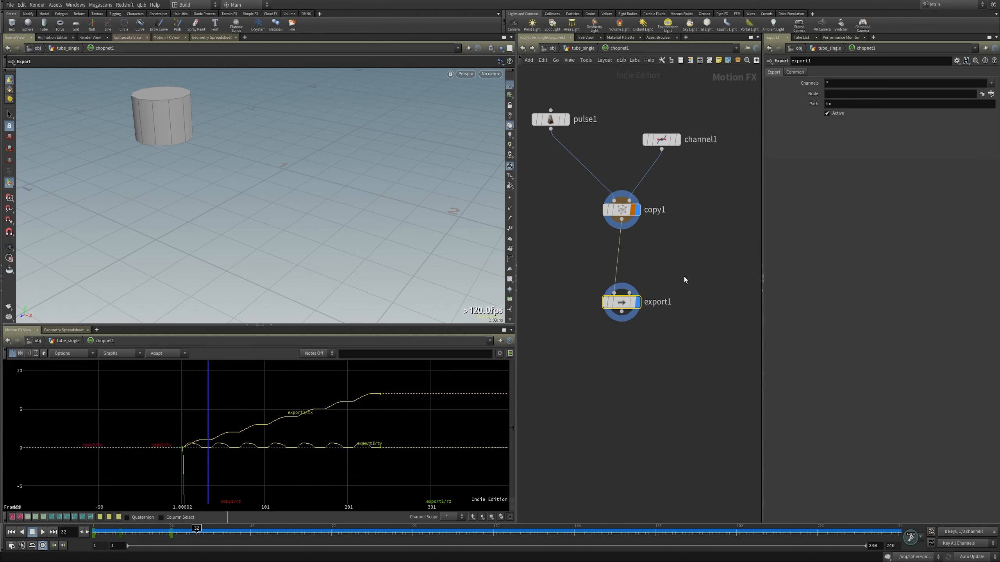
pyautogui.click(684, 276)
pyautogui.click(638, 212)
pyautogui.click(633, 301)
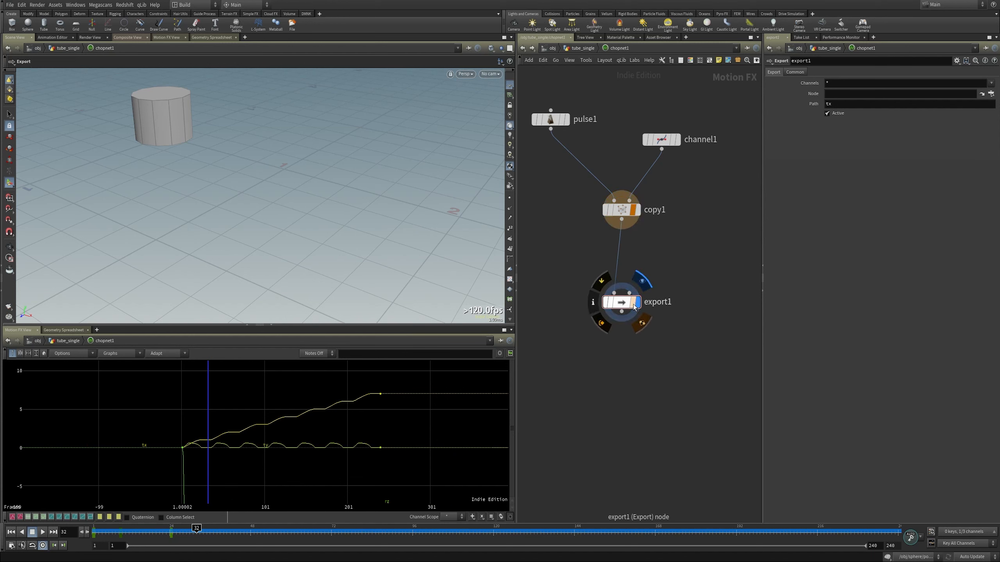
pyautogui.moveTo(374, 431); pyautogui.dragTo(319, 387, button='right')
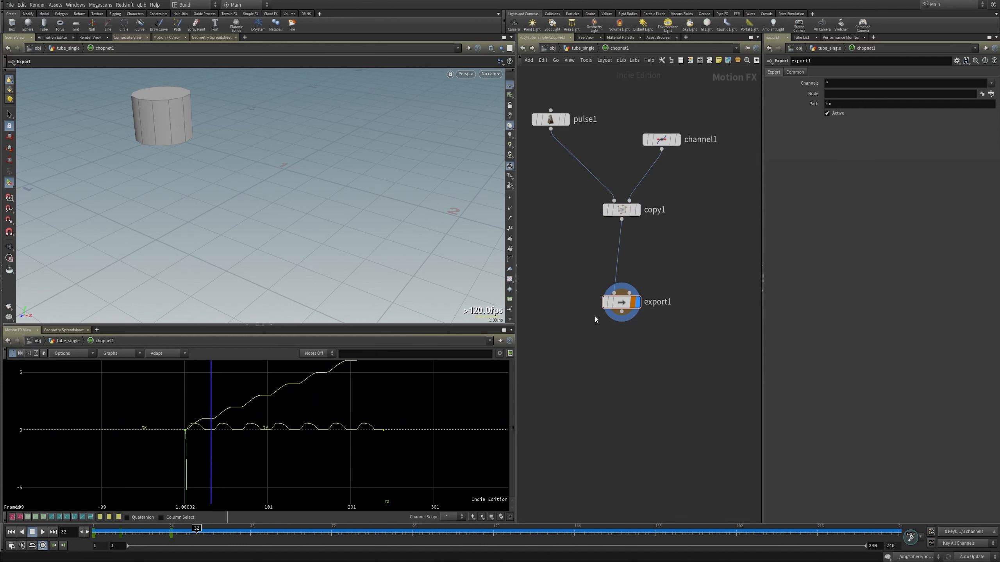
pyautogui.moveTo(620, 301); pyautogui.dragTo(620, 298)
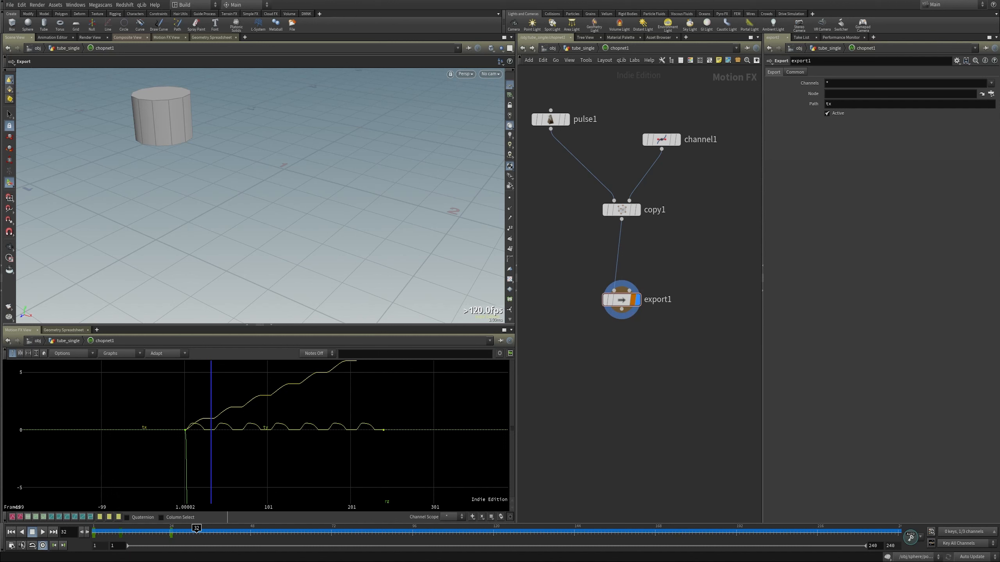
# Step: Set export1's Path to tx ty rz, leaving its Channels at *
pyautogui.click(991, 84)
pyautogui.click(845, 173)
pyautogui.doubleClick(859, 104)
pyautogui.click(841, 105)
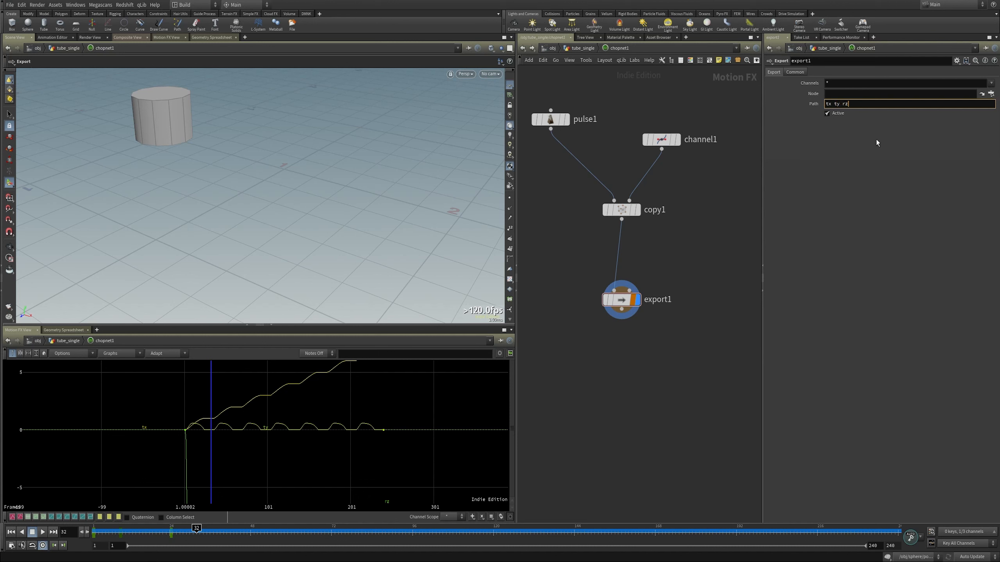
# Step: Choose /obj/tube_single/xform_copy as export1's target node and turn on export1's export flag
pyautogui.click(864, 97)
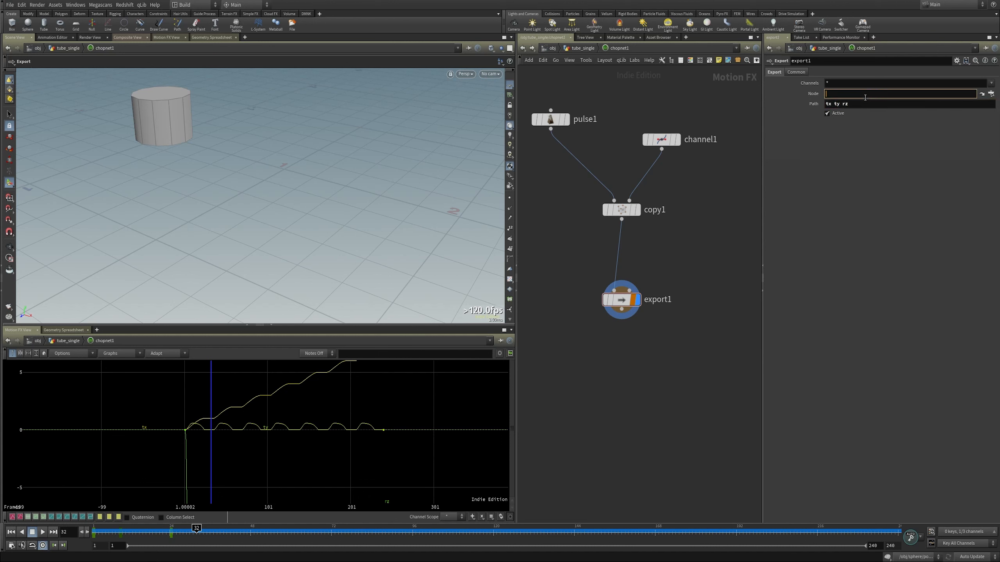
pyautogui.click(993, 95)
pyautogui.click(910, 39)
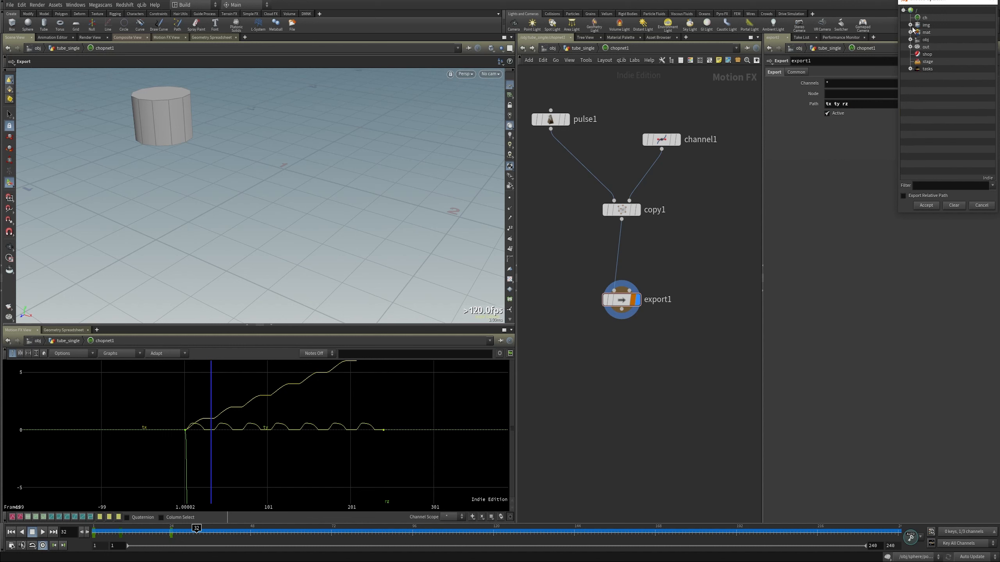
pyautogui.click(910, 39)
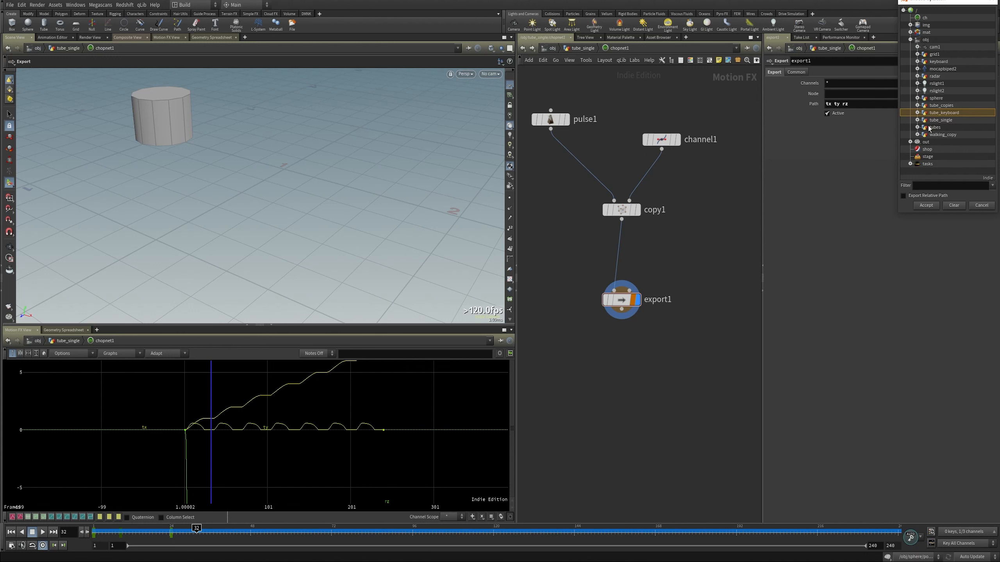
pyautogui.click(916, 121)
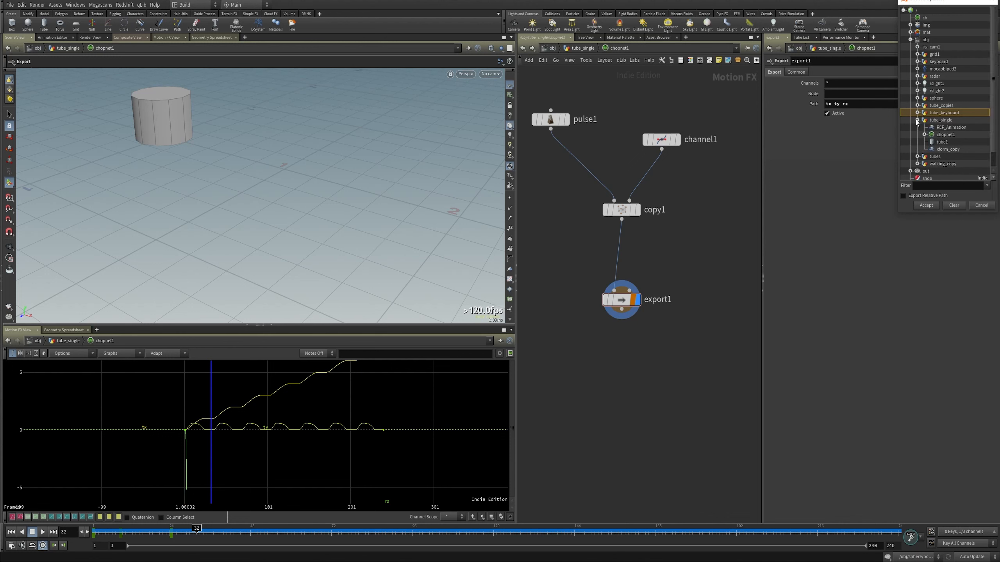
pyautogui.click(943, 148)
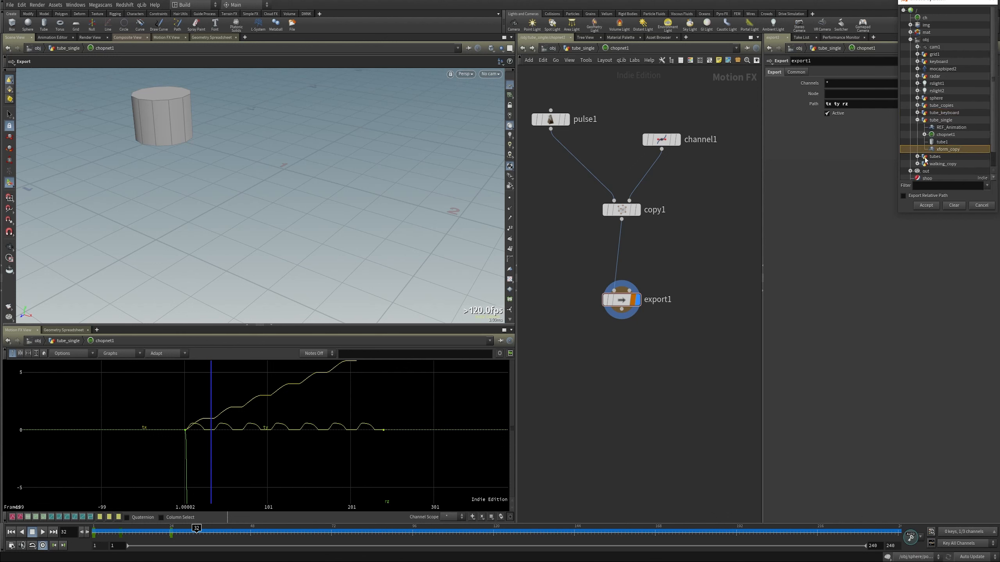
pyautogui.click(926, 205)
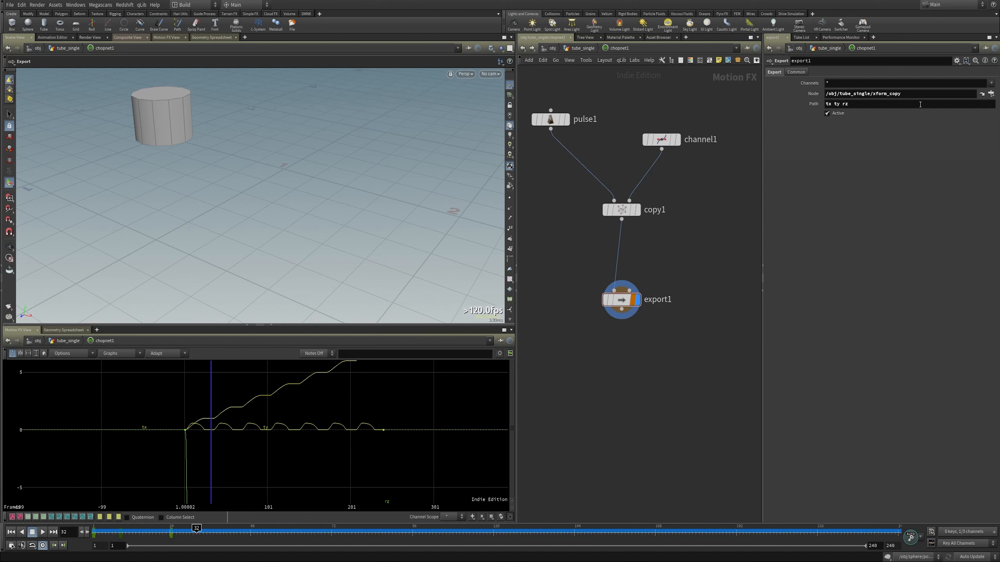
pyautogui.moveTo(610, 311)
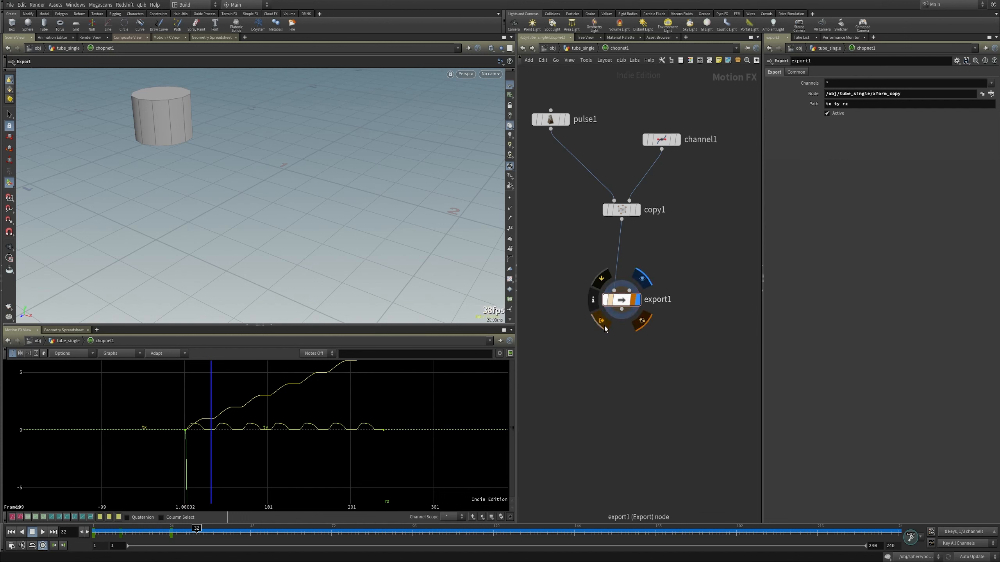
pyautogui.click(602, 322)
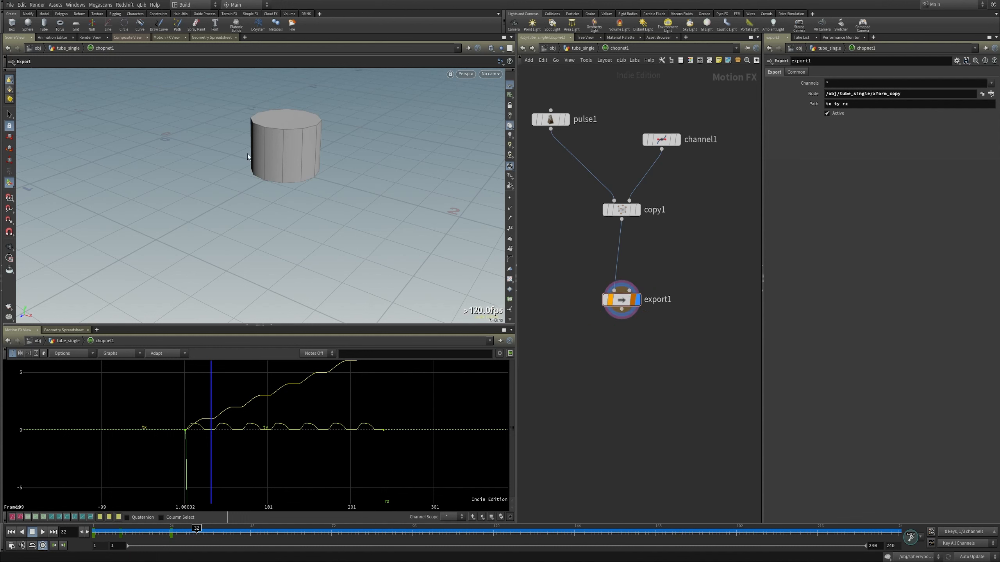
# Step: Scrub the timeline up to frame 89 to check the tube's repeated hopping motion in the viewport
pyautogui.moveTo(185, 535); pyautogui.dragTo(372, 538)
pyautogui.keyDown('alt'); pyautogui.moveTo(339, 195); pyautogui.dragTo(244, 295, button='right'); pyautogui.keyUp('alt')
pyautogui.moveTo(209, 534); pyautogui.dragTo(401, 510)
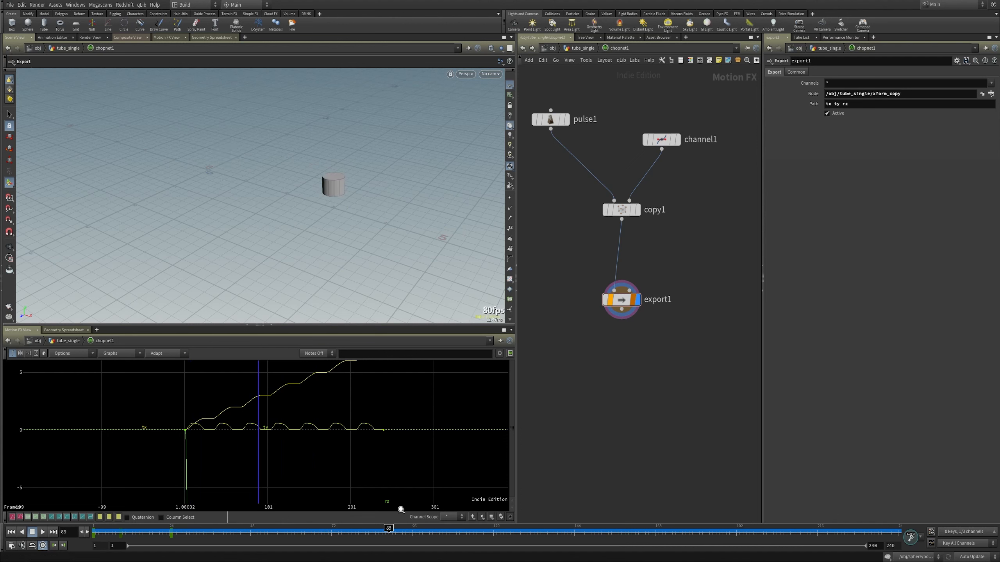
# Step: Inspect xform_copy's exported Translate and Rotate parameters and check them against export1's settings in chopnet1
pyautogui.click(579, 48)
pyautogui.scroll(4, 606, 315)
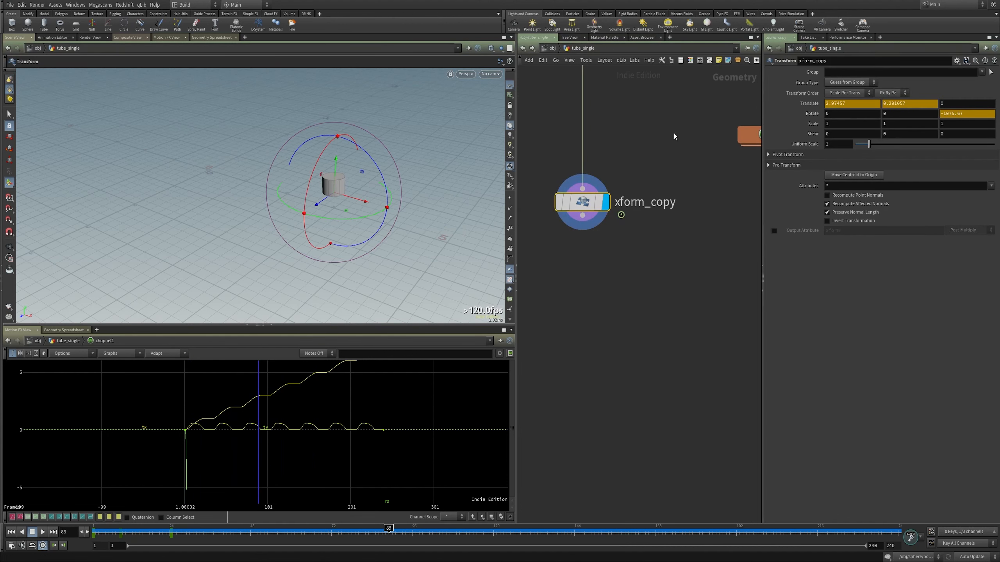
pyautogui.moveTo(708, 183); pyautogui.dragTo(713, 235, button='middle')
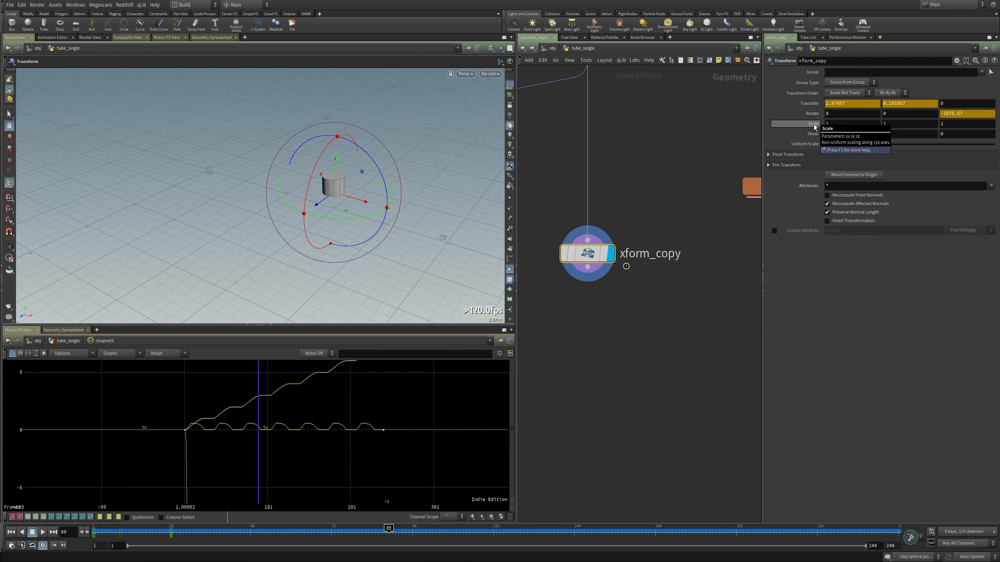
pyautogui.moveTo(583, 244)
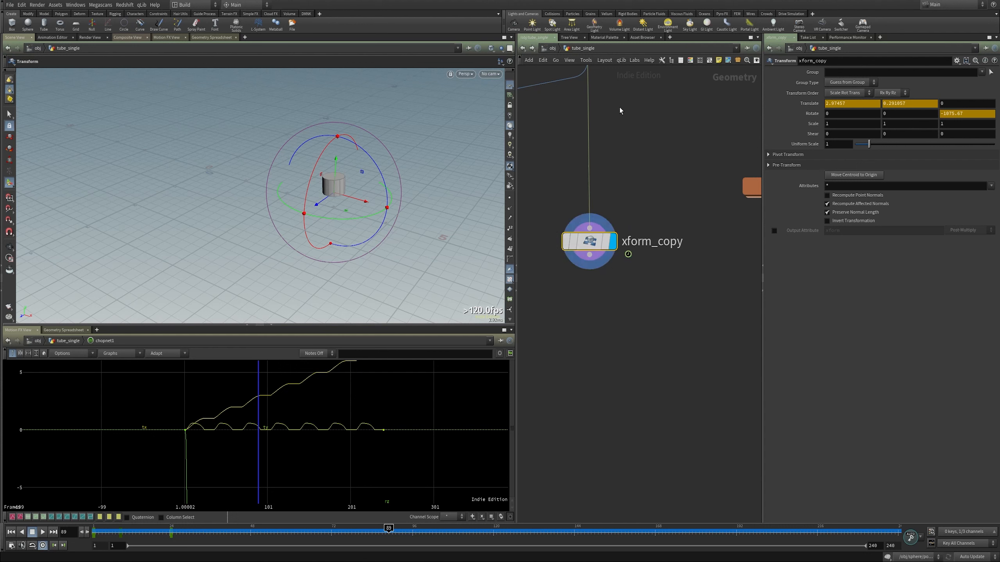
pyautogui.doubleClick(718, 193)
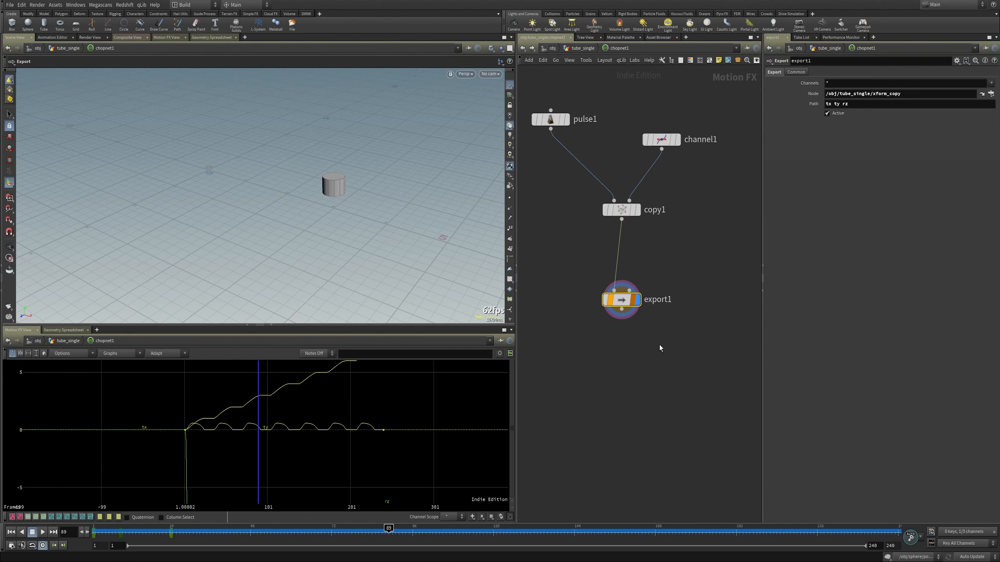
pyautogui.moveTo(627, 307)
pyautogui.click(582, 48)
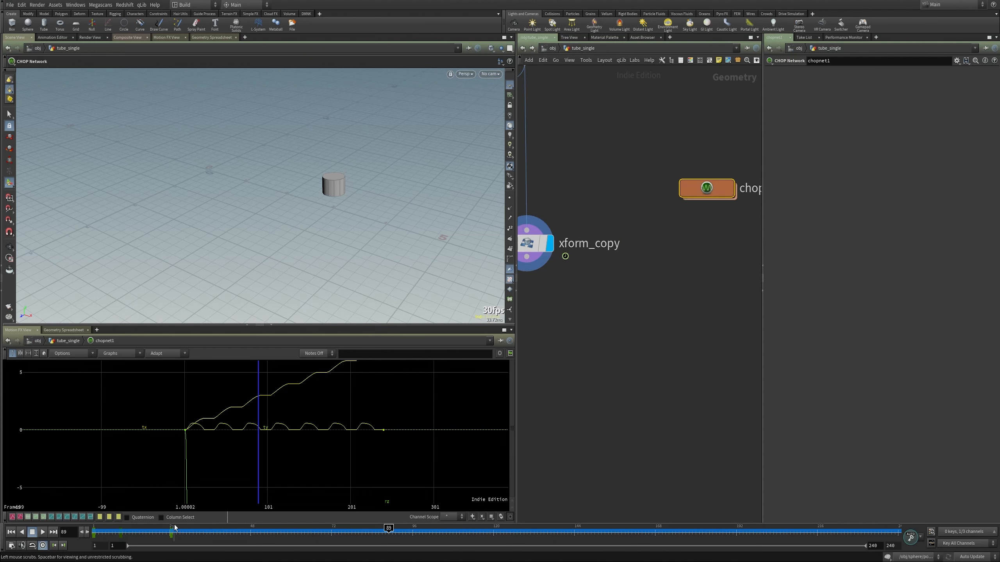
# Step: Scrub through the animation, return to frame 1 and frame the whole tube in the viewport to review its motion
pyautogui.moveTo(173, 531); pyautogui.dragTo(324, 531)
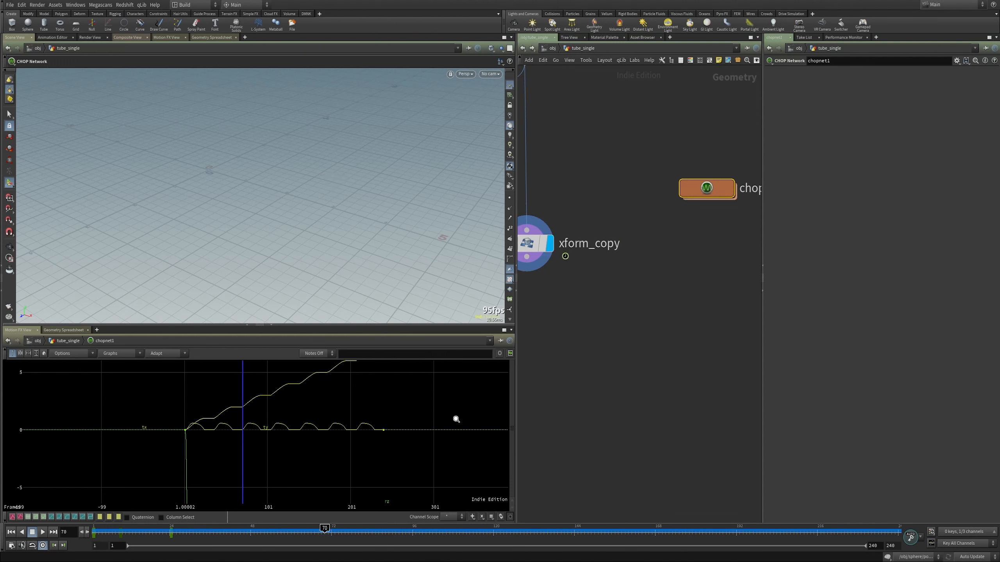
pyautogui.scroll(-3, 669, 287)
pyautogui.press('Escape')
pyautogui.moveTo(353, 224); pyautogui.dragTo(236, 291)
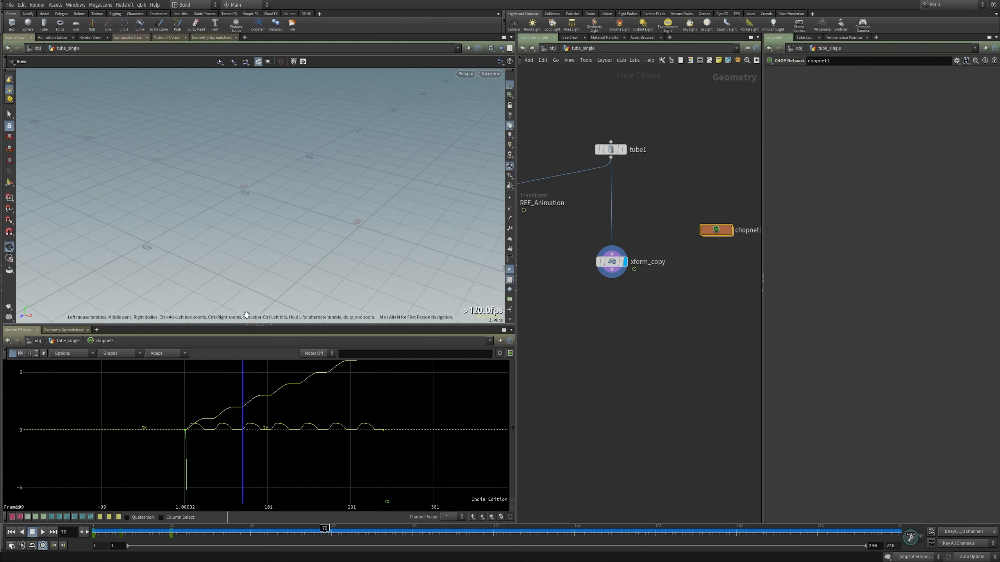
pyautogui.press('Return')
pyautogui.moveTo(182, 533); pyautogui.dragTo(94, 531)
pyautogui.moveTo(271, 236); pyautogui.dragTo(257, 233)
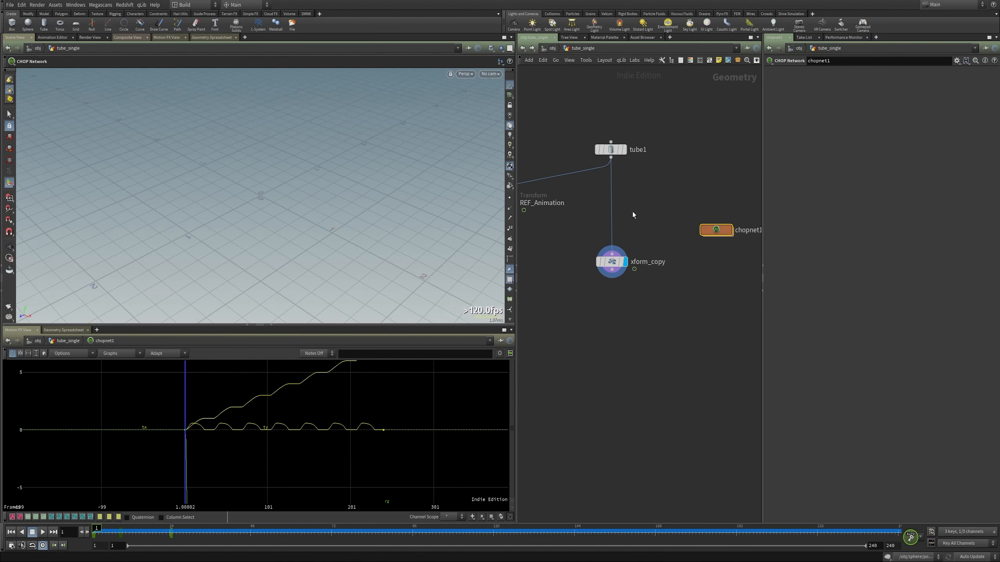
pyautogui.moveTo(633, 214); pyautogui.dragTo(646, 218, button='middle')
pyautogui.scroll(-5, 266, 231)
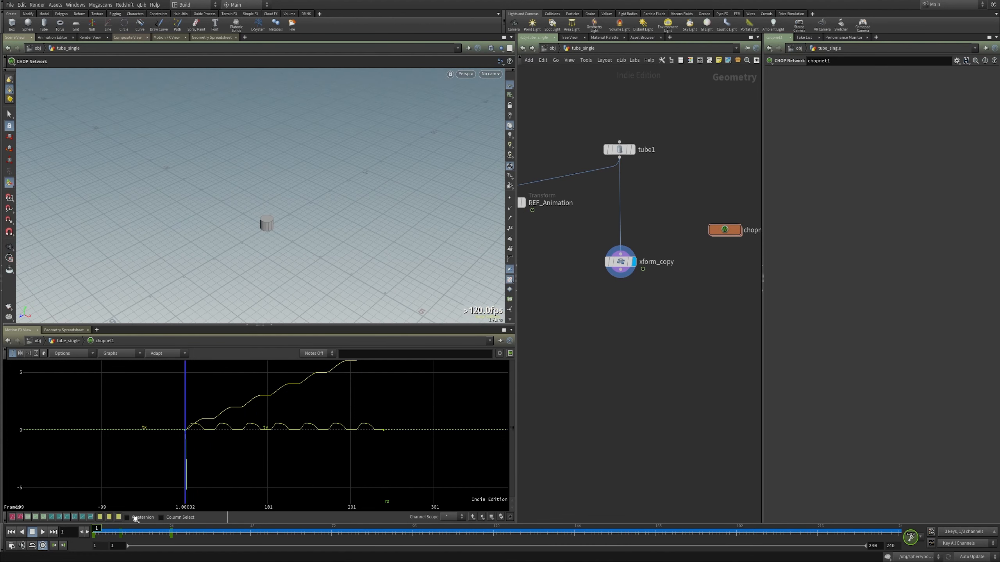
pyautogui.moveTo(98, 531)
pyautogui.mouseDown()
pyautogui.moveTo(472, 531)
pyautogui.moveTo(115, 531)
pyautogui.mouseUp()
pyautogui.moveTo(268, 219); pyautogui.dragTo(237, 170, button='middle')
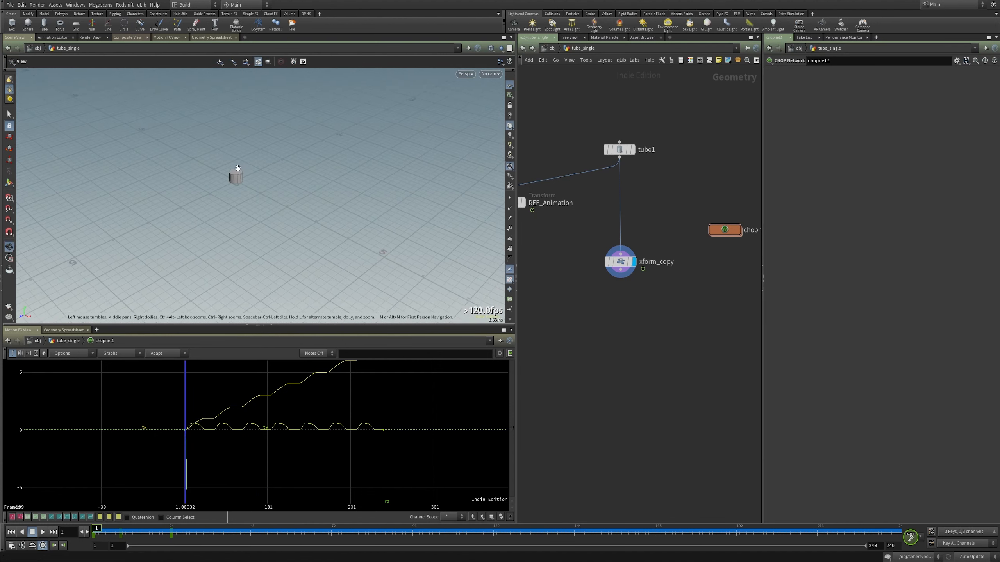
# Step: Play the animation and scrub to frame 127 to review the tube's repeated hops in the viewport from several angles
pyautogui.scroll(4, 237, 170)
pyautogui.moveTo(236, 173); pyautogui.dragTo(236, 205)
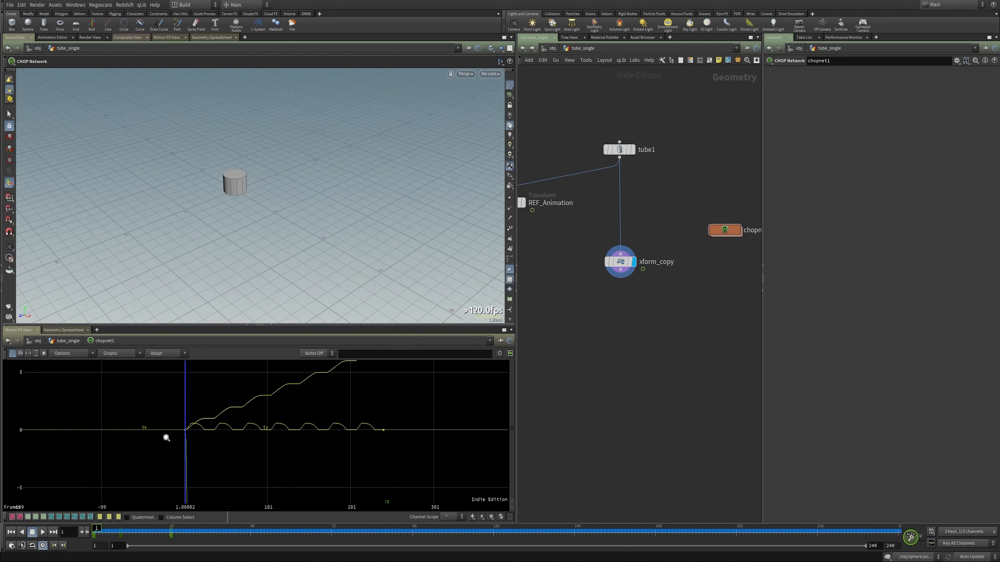
pyautogui.click(47, 533)
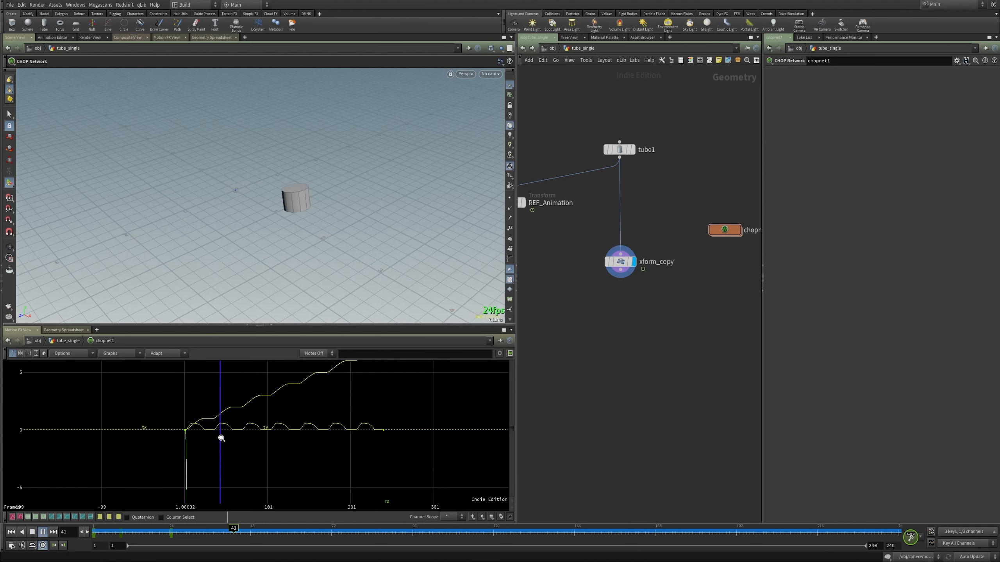
pyautogui.keyDown('alt'); pyautogui.moveTo(319, 236); pyautogui.dragTo(339, 161); pyautogui.keyUp('alt')
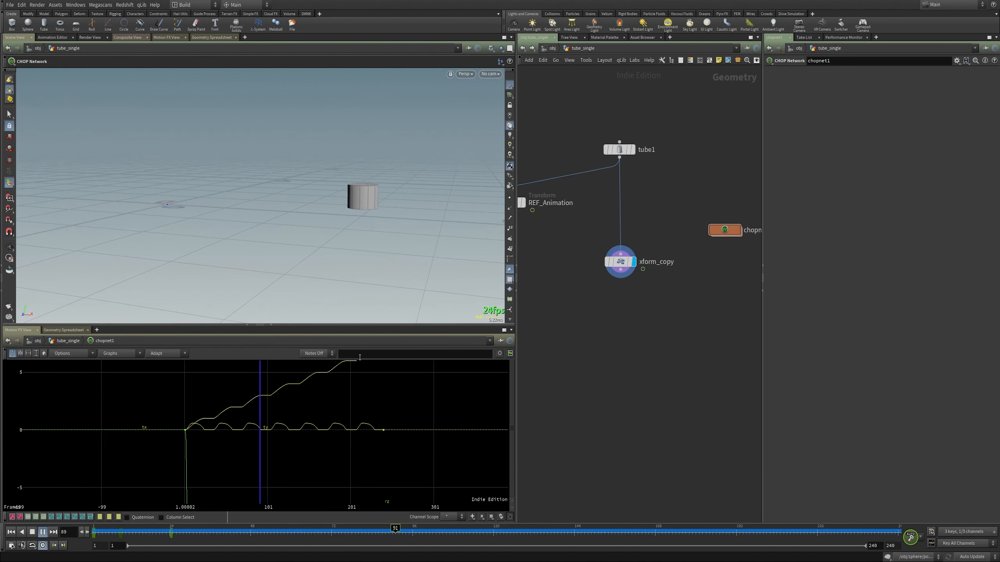
pyautogui.keyDown('alt'); pyautogui.moveTo(389, 228); pyautogui.dragTo(304, 224, button='middle'); pyautogui.keyUp('alt')
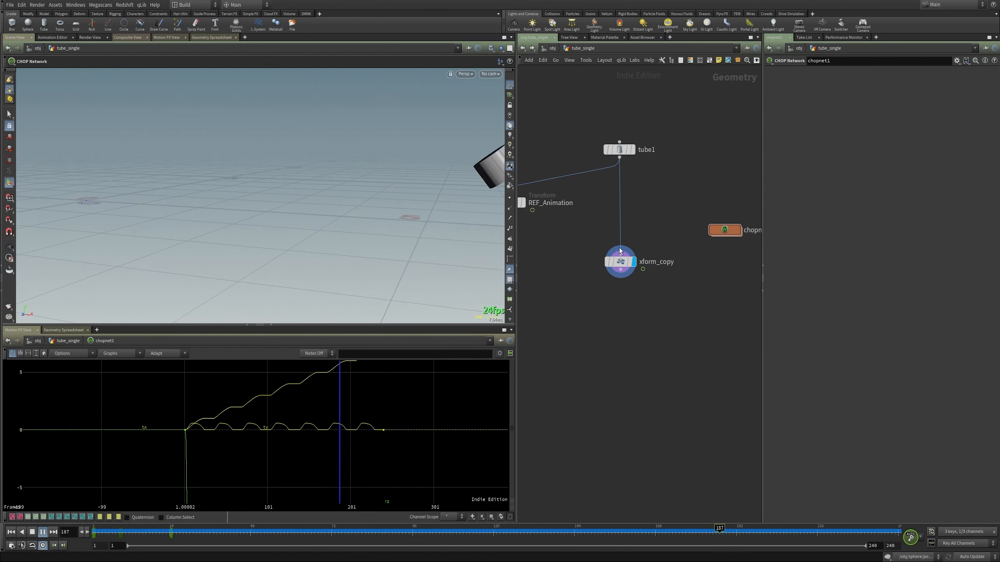
pyautogui.moveTo(97, 530); pyautogui.dragTo(518, 502)
pyautogui.keyDown('alt'); pyautogui.moveTo(369, 249); pyautogui.dragTo(344, 223, button='middle'); pyautogui.keyUp('alt')
pyautogui.keyDown('alt'); pyautogui.moveTo(344, 223); pyautogui.dragTo(313, 237, button='right'); pyautogui.keyUp('alt')
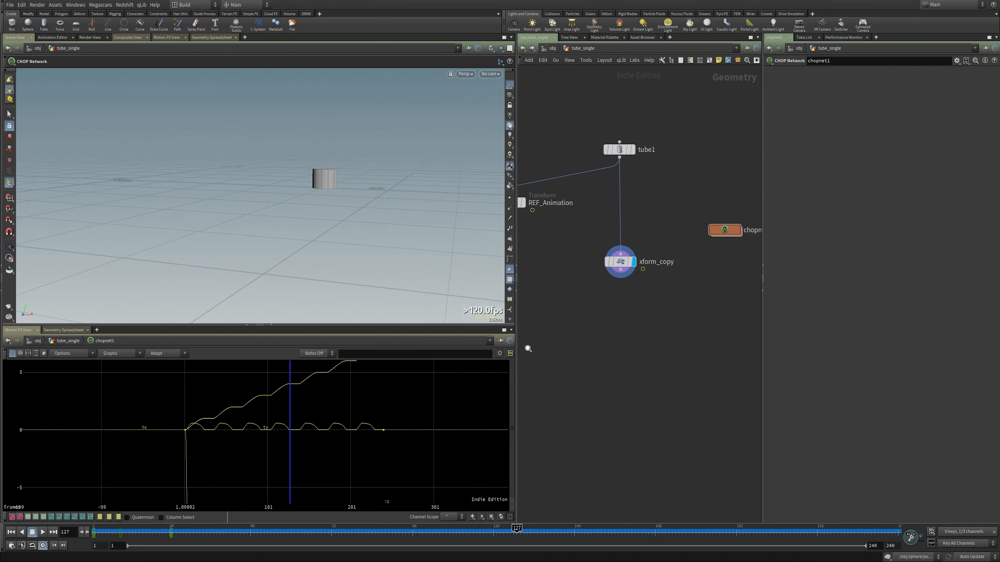
# Step: Open chopnet1 and add a Keyboard CHOP beside pulse1
pyautogui.moveTo(645, 309); pyautogui.dragTo(627, 302, button='middle')
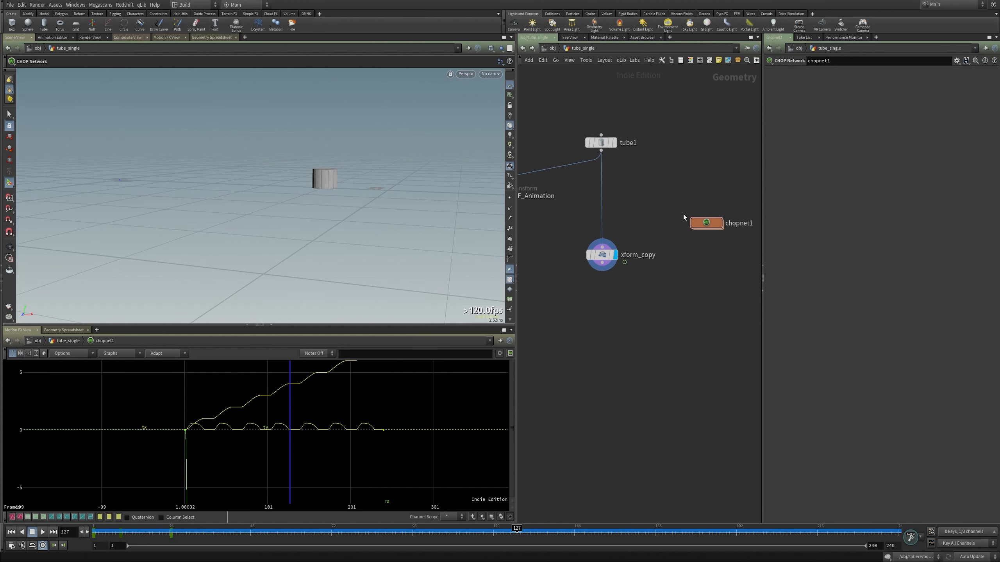
pyautogui.doubleClick(706, 223)
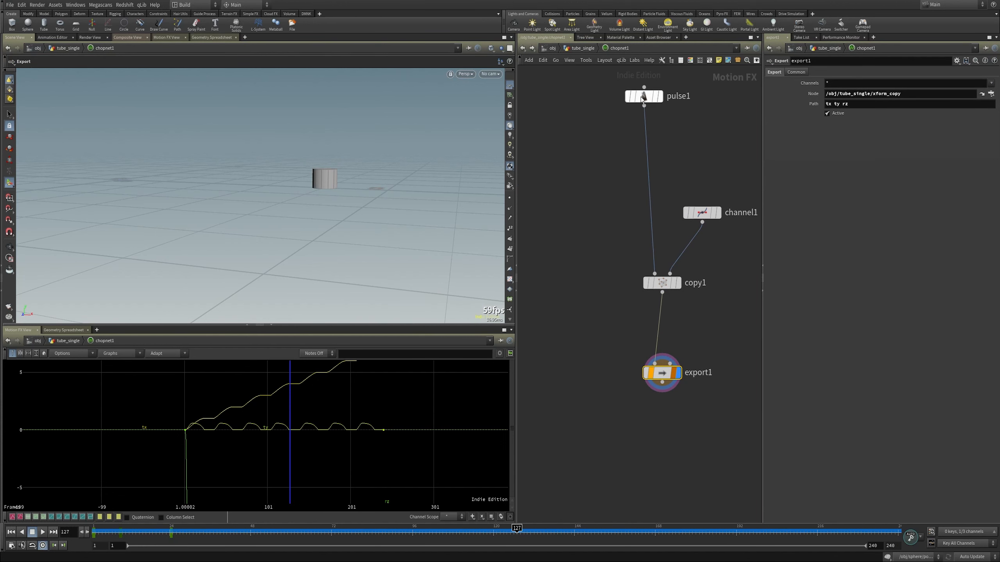
pyautogui.moveTo(595, 247); pyautogui.dragTo(580, 277, button='middle')
pyautogui.moveTo(648, 404); pyautogui.dragTo(648, 397)
pyautogui.moveTo(586, 202); pyautogui.dragTo(575, 272, button='middle')
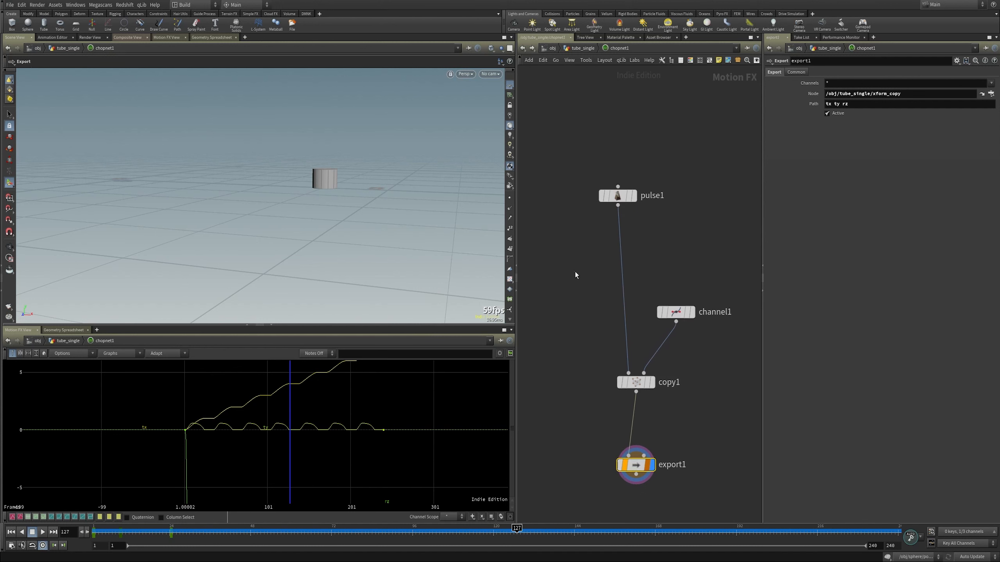
pyautogui.press('Tab')
pyautogui.write('key')
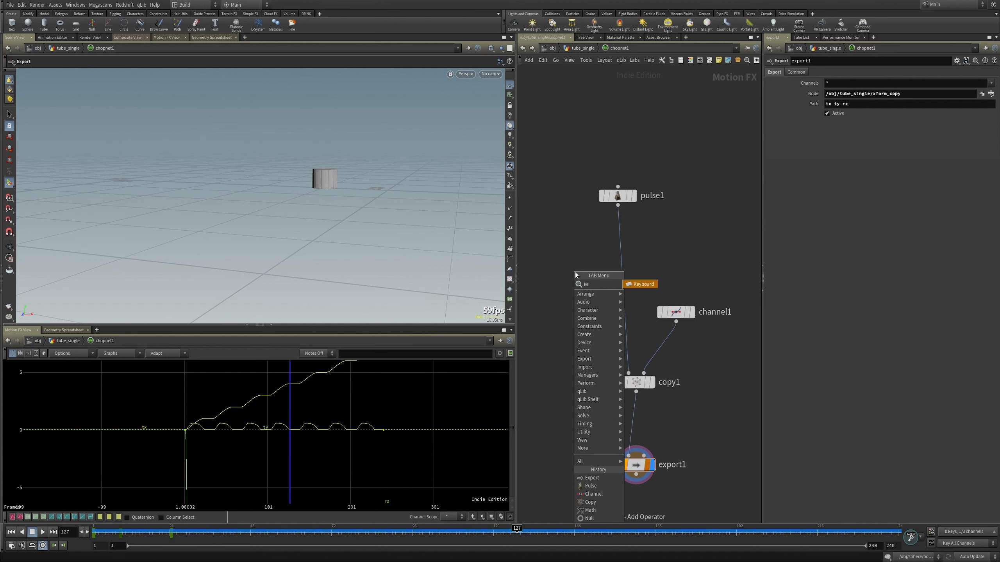
pyautogui.press('Return')
pyautogui.click(575, 275)
pyautogui.moveTo(575, 275); pyautogui.dragTo(560, 210)
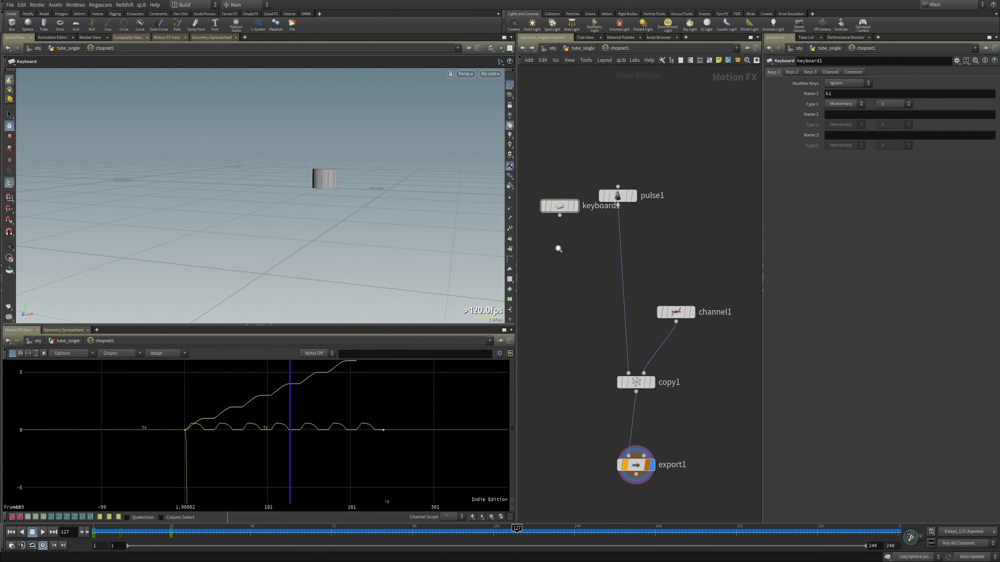
# Step: Add a Record CHOP fed by keyboard1, wire it into copy1's first input in place of pulse1, and move pulse1 aside
pyautogui.press('Tab')
pyautogui.write('re')
pyautogui.press('Return')
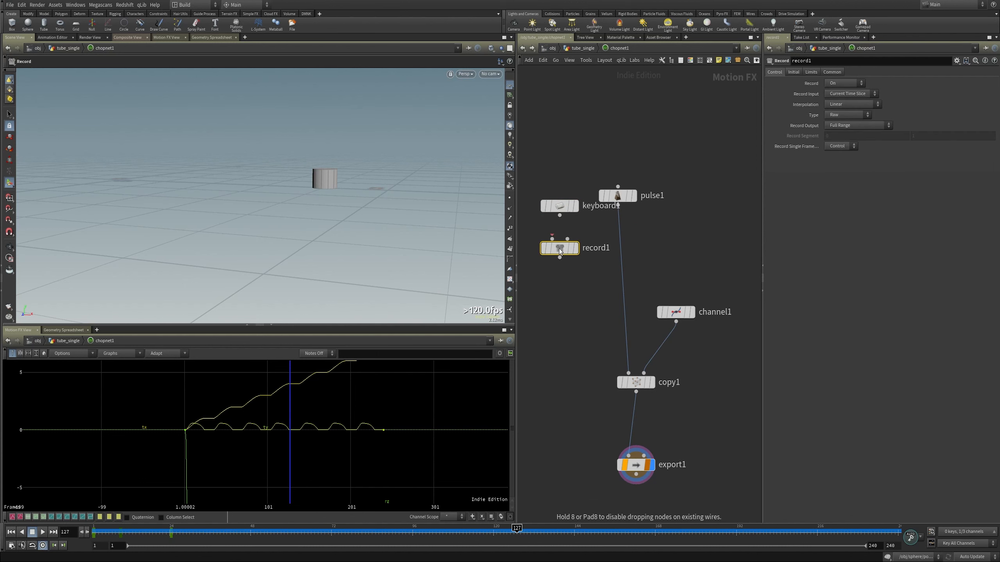
pyautogui.click(559, 249)
pyautogui.moveTo(560, 216); pyautogui.dragTo(616, 357)
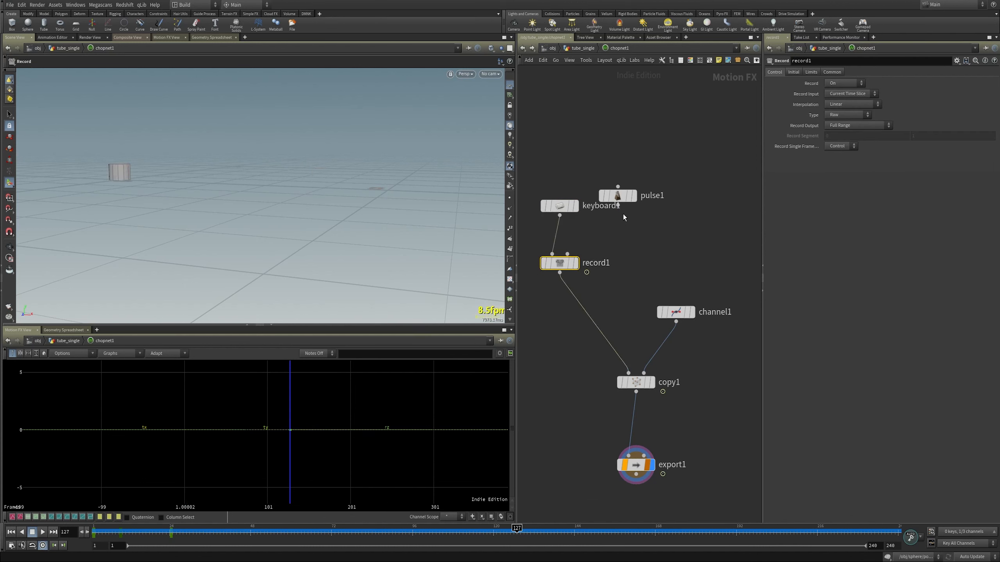
pyautogui.moveTo(618, 205); pyautogui.dragTo(670, 254)
pyautogui.moveTo(625, 197); pyautogui.dragTo(625, 129)
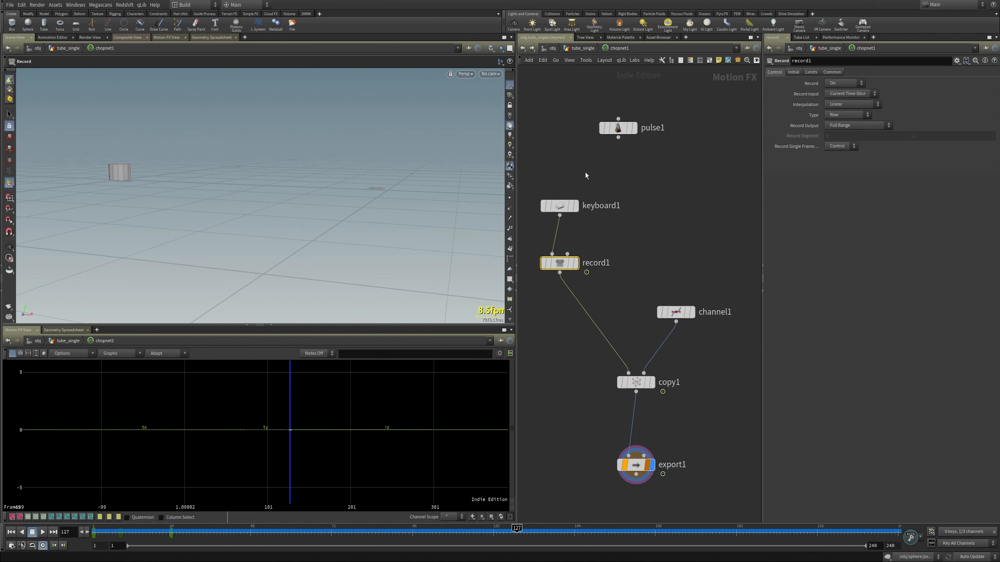
# Step: Display pulse1's channel in the motion graph and turn on Intercept Mode for the keyboard input
pyautogui.click(571, 206)
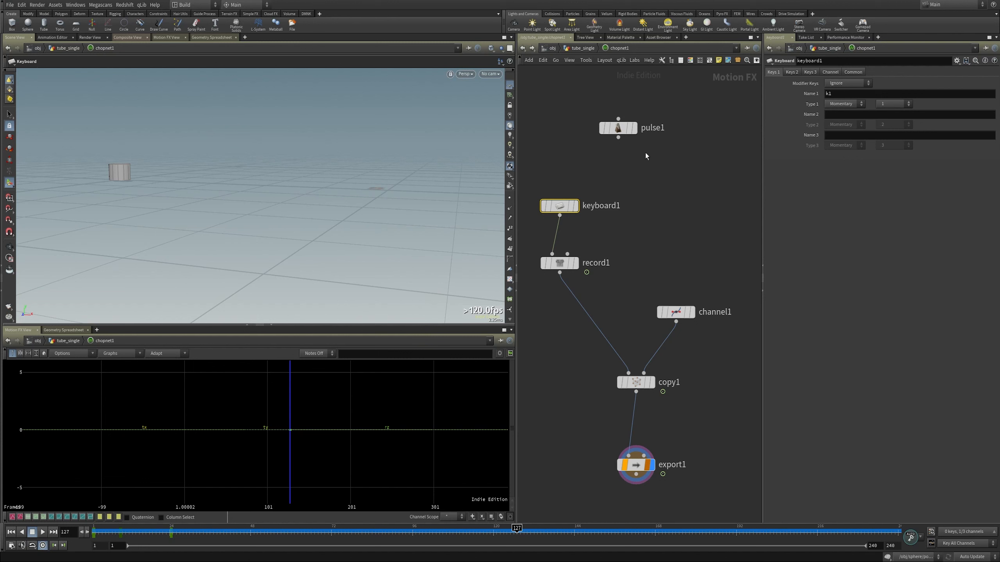
pyautogui.click(633, 128)
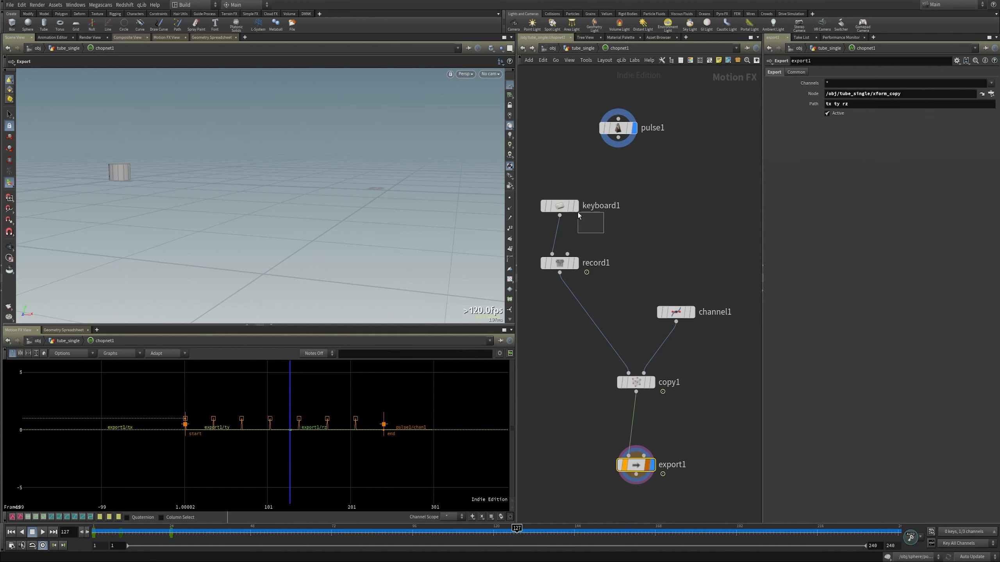
pyautogui.click(21, 5)
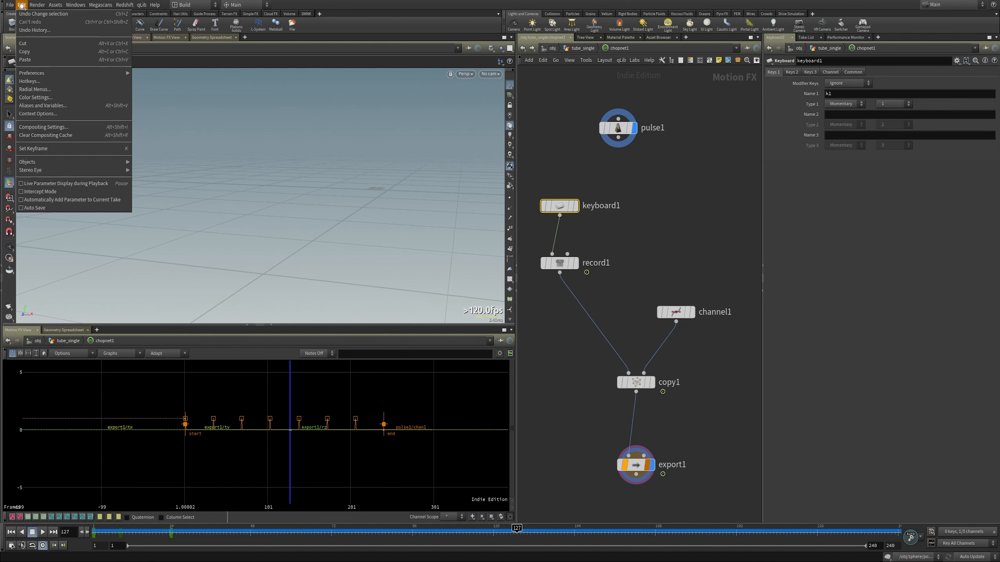
pyautogui.click(66, 192)
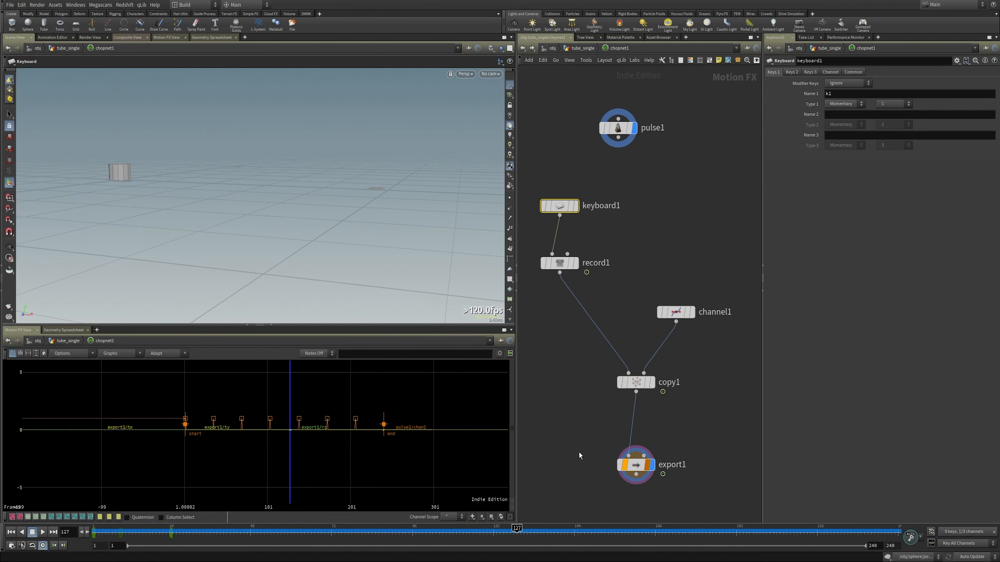
# Step: Play the timeline to record keyboard-triggered hops with the 1 key, stop playback and return to frame 1
pyautogui.moveTo(579, 452); pyautogui.dragTo(693, 493)
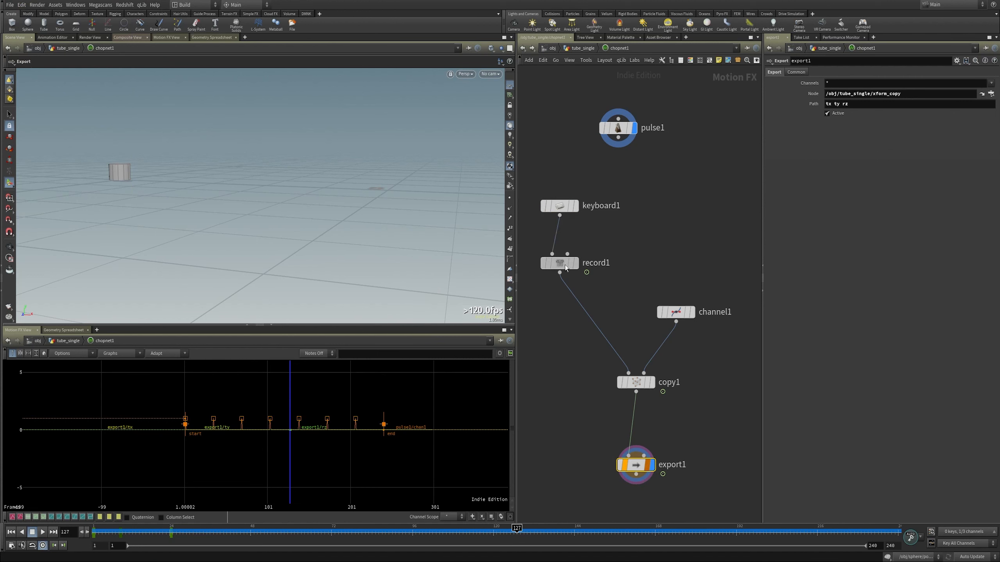
pyautogui.moveTo(566, 268); pyautogui.dragTo(566, 260)
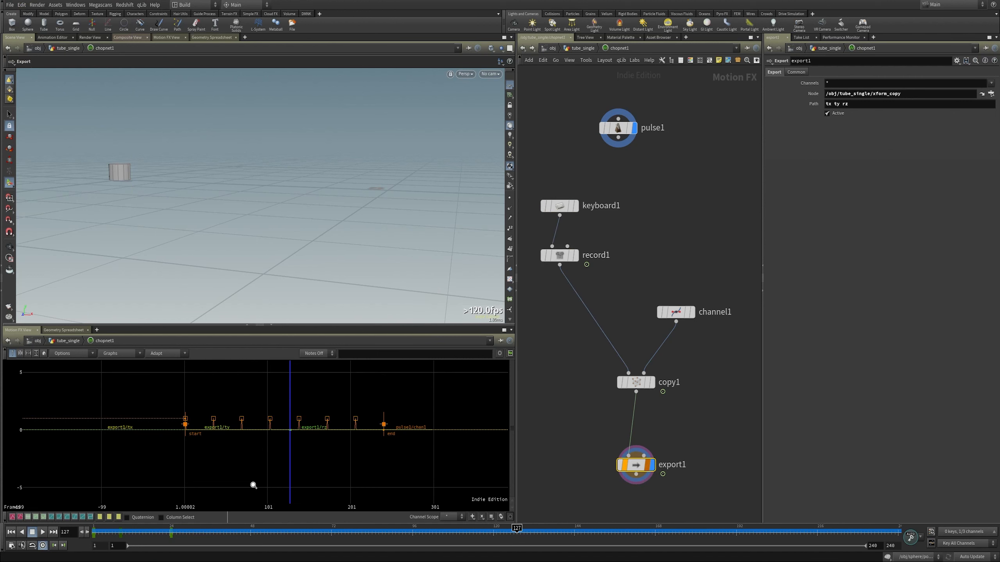
pyautogui.click(43, 532)
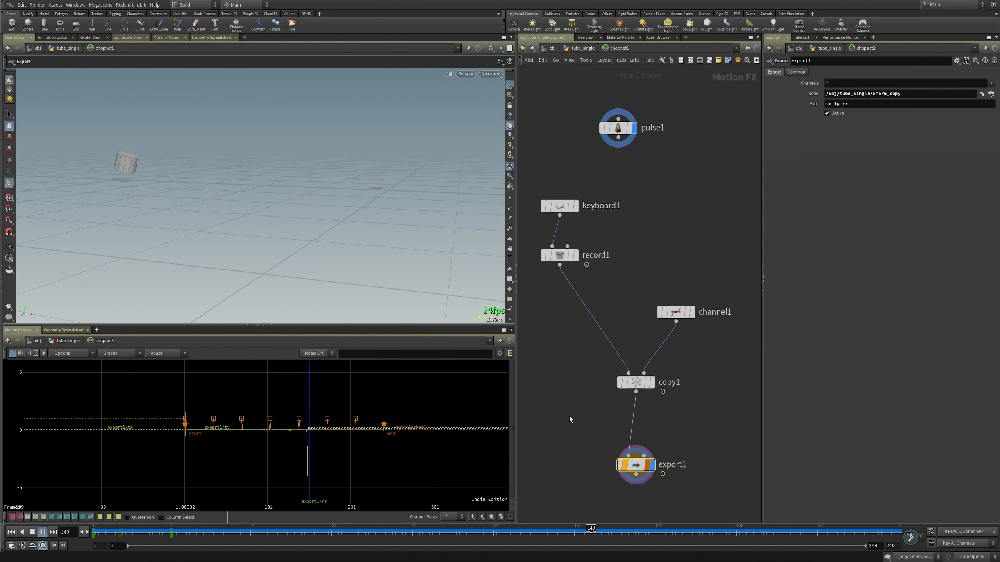
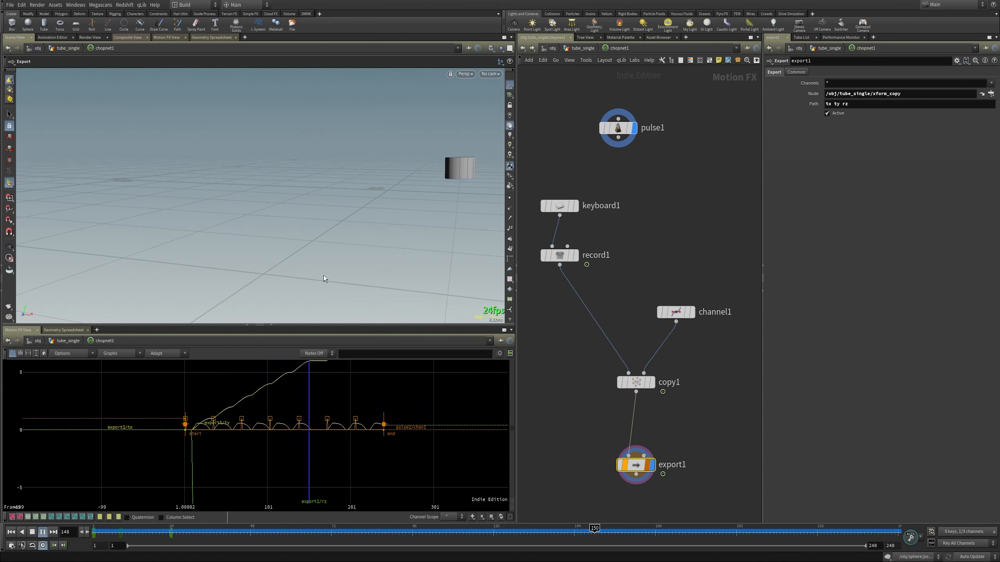
pyautogui.click(31, 533)
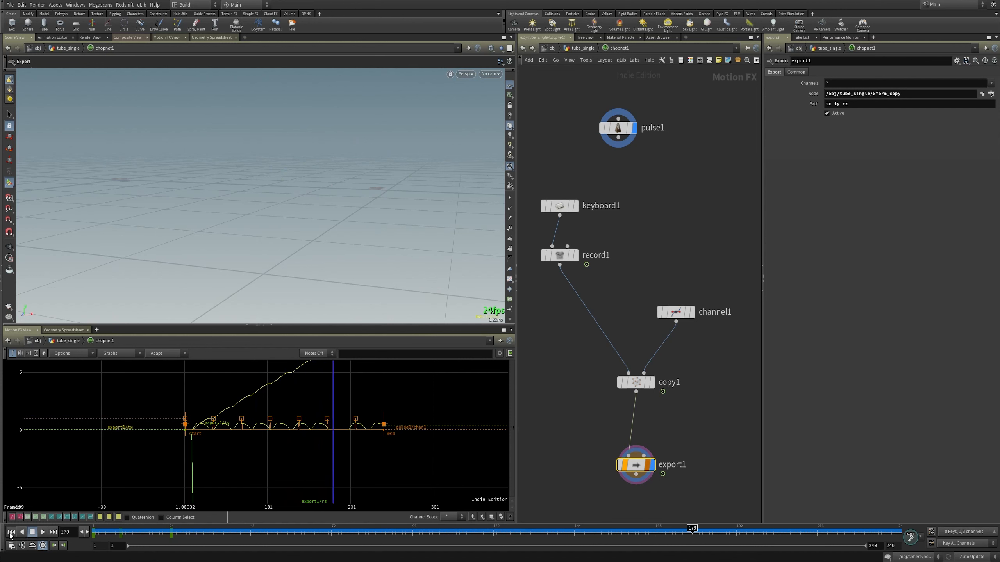
pyautogui.click(10, 532)
# Step: Wire pulse1 back into copy1's first input in place of record1, and move keyboard1 and record1 above it
pyautogui.moveTo(539, 191); pyautogui.dragTo(577, 306)
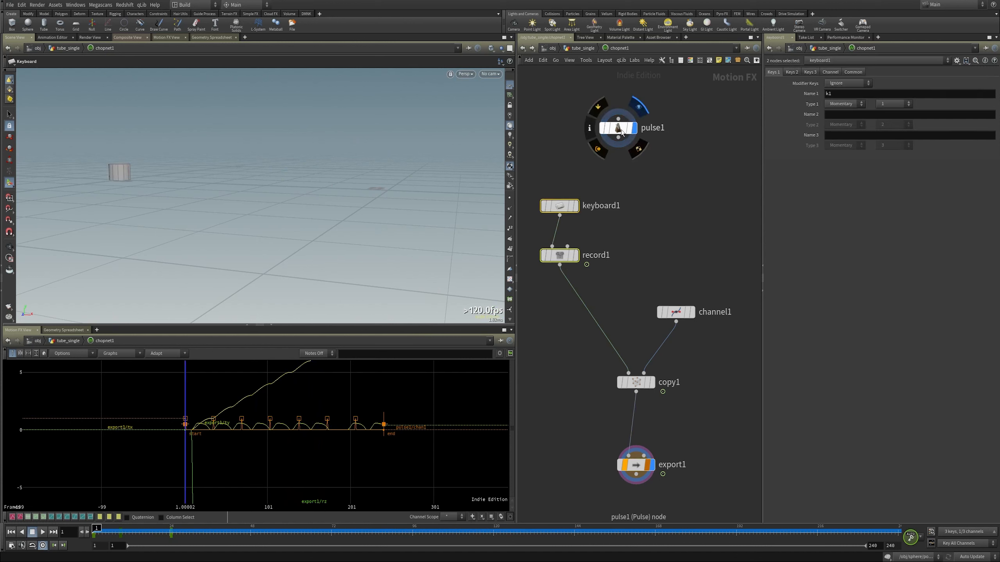
pyautogui.moveTo(621, 133); pyautogui.dragTo(622, 233)
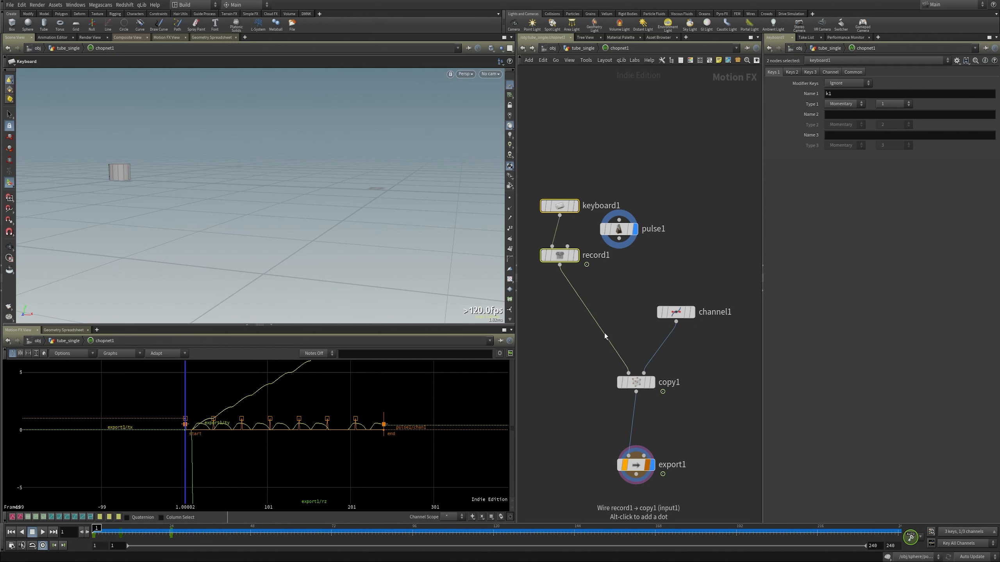
pyautogui.moveTo(618, 233); pyautogui.dragTo(558, 295)
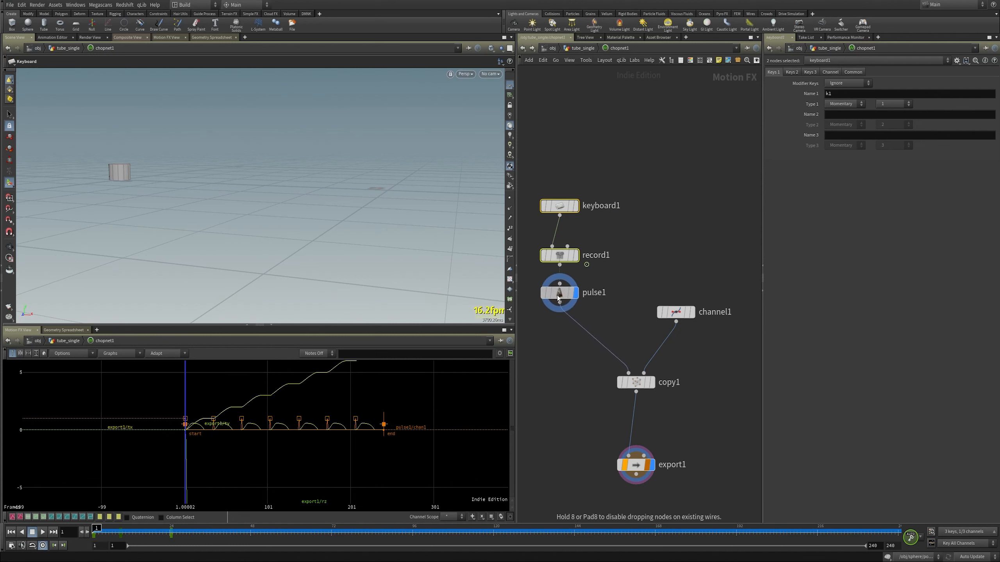
pyautogui.moveTo(585, 142); pyautogui.dragTo(560, 250)
pyautogui.click(614, 465)
pyautogui.click(529, 204)
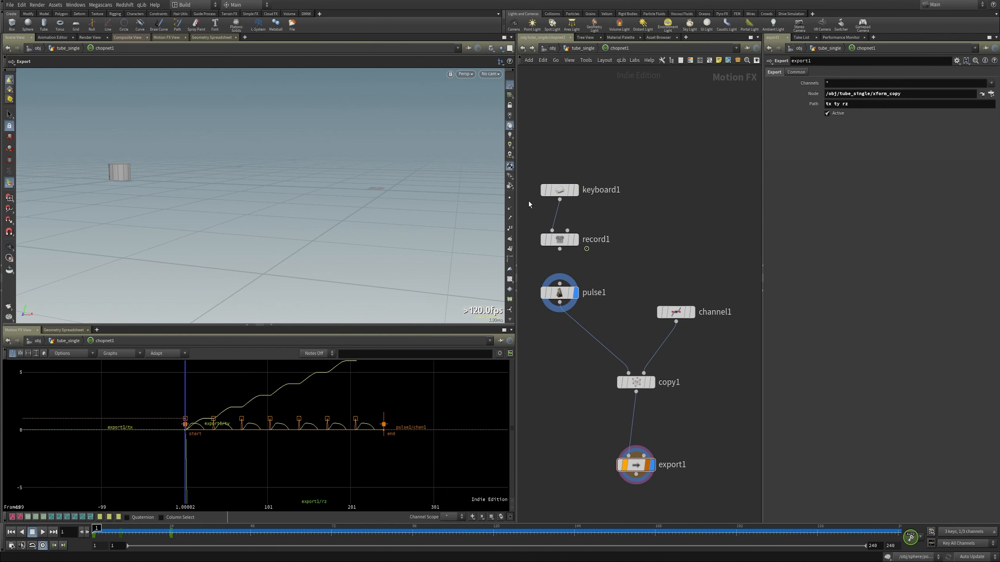
# Step: Return to the obj level and turn off Intercept Mode
pyautogui.click(580, 48)
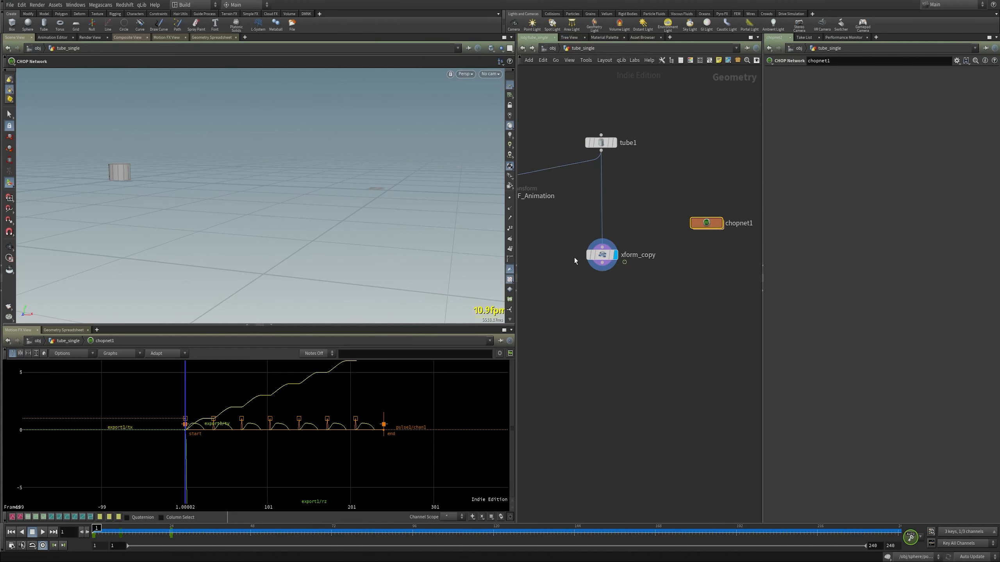
pyautogui.click(604, 321)
pyautogui.moveTo(608, 331); pyautogui.dragTo(660, 299, button='middle')
pyautogui.scroll(-2, 624, 248)
pyautogui.click(550, 48)
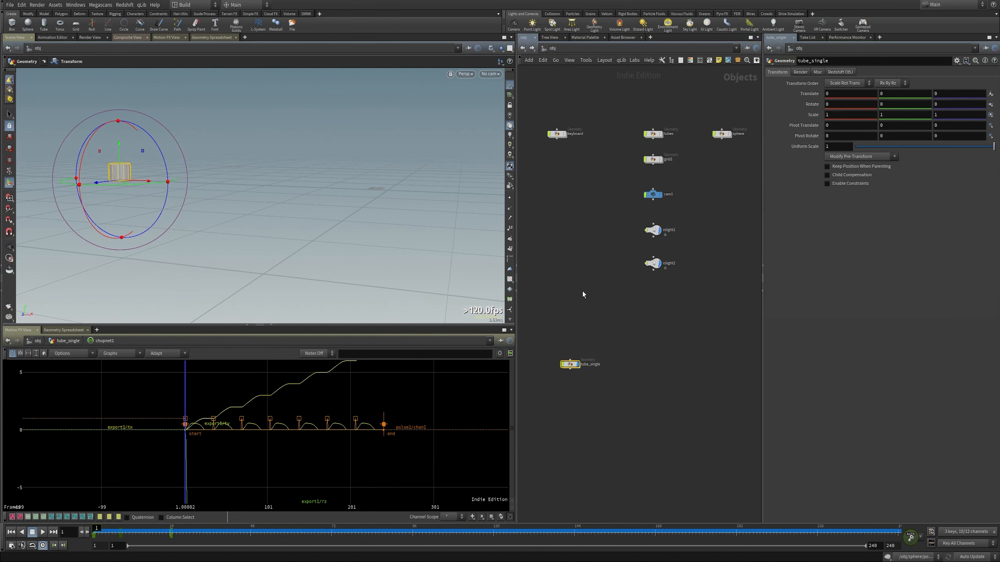
pyautogui.click(652, 360)
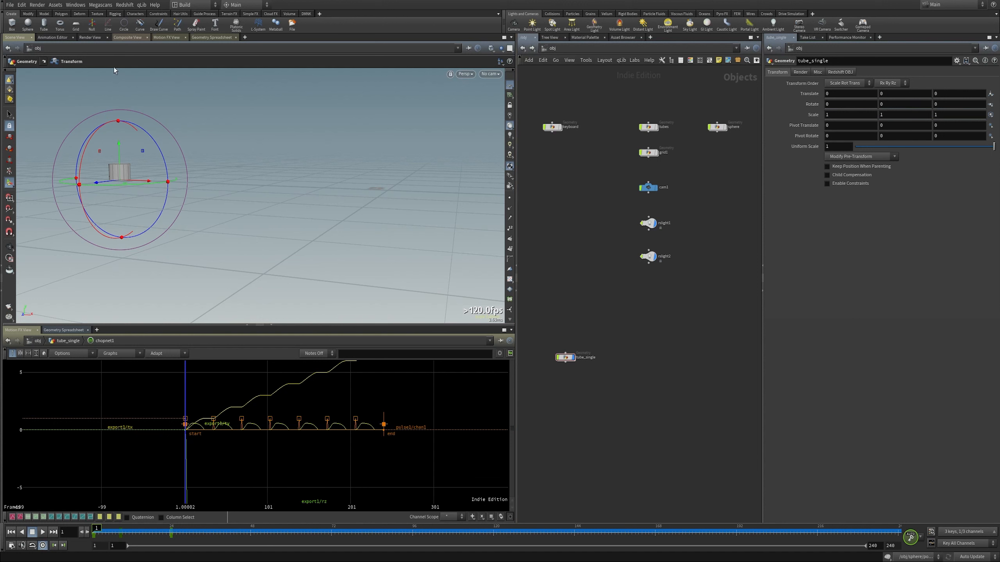
pyautogui.click(21, 5)
pyautogui.click(47, 193)
# Step: Hide the tube_single object in the viewport
pyautogui.keyDown('alt'); pyautogui.moveTo(135, 171); pyautogui.dragTo(127, 185); pyautogui.keyUp('alt')
pyautogui.keyDown('alt'); pyautogui.moveTo(125, 178); pyautogui.dragTo(133, 187, button='middle'); pyautogui.keyUp('alt')
pyautogui.keyDown('alt'); pyautogui.moveTo(133, 186); pyautogui.dragTo(159, 178, button='right'); pyautogui.keyUp('alt')
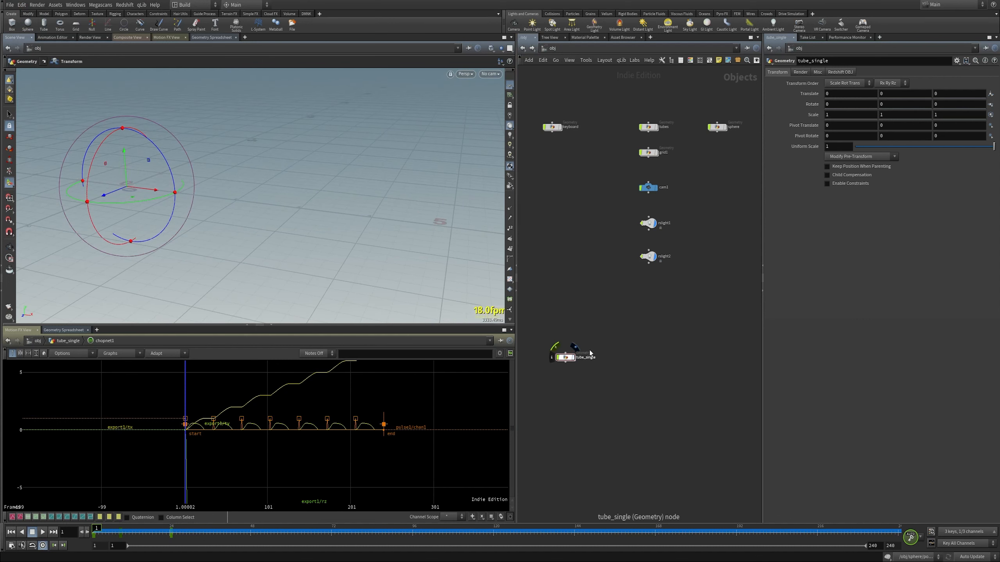
pyautogui.click(563, 357)
pyautogui.click(615, 373)
# Step: Add a Geometry object beside tube_single and rename it tube_copies1
pyautogui.moveTo(634, 367); pyautogui.dragTo(604, 366, button='middle')
pyautogui.press('Tab')
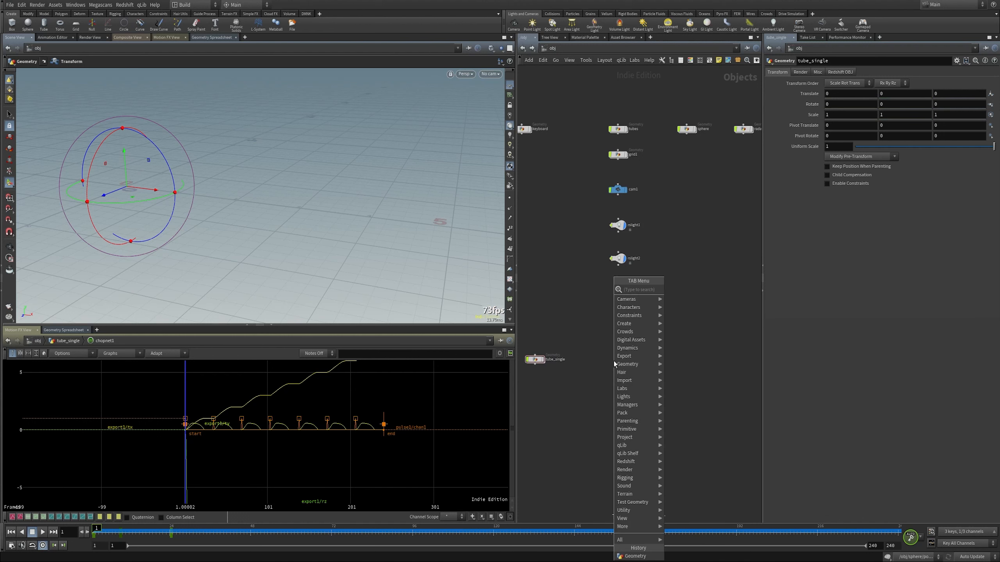
pyautogui.moveTo(614, 362)
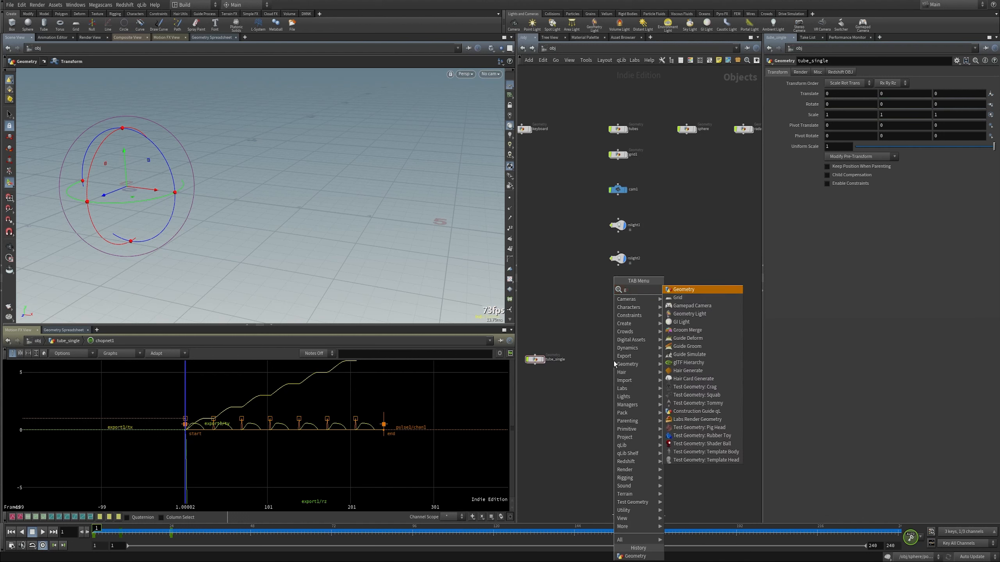
pyautogui.press('Return')
pyautogui.click(614, 362)
pyautogui.doubleClick(629, 360)
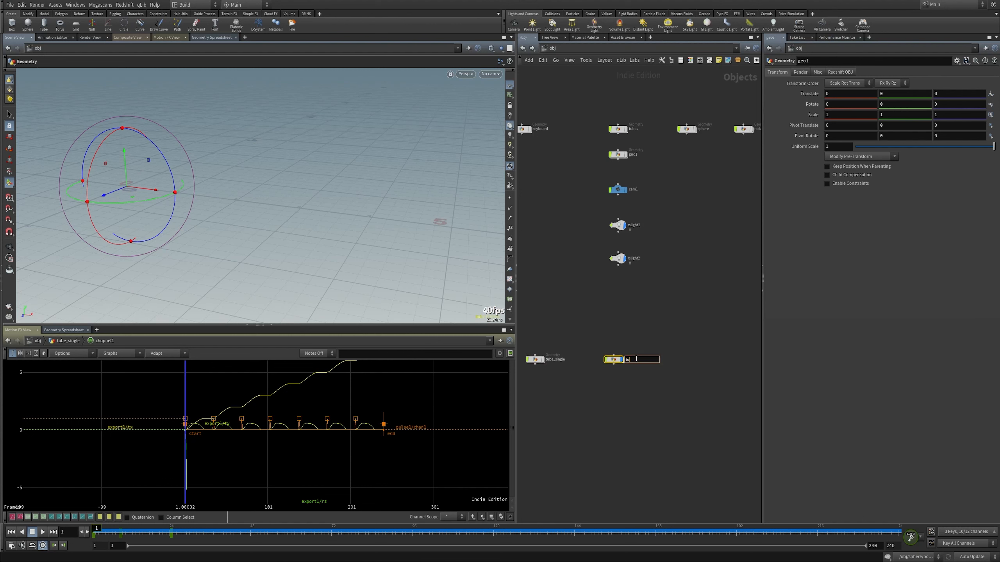
pyautogui.write('tube_copies1')
pyautogui.press('Return')
pyautogui.scroll(2, 631, 390)
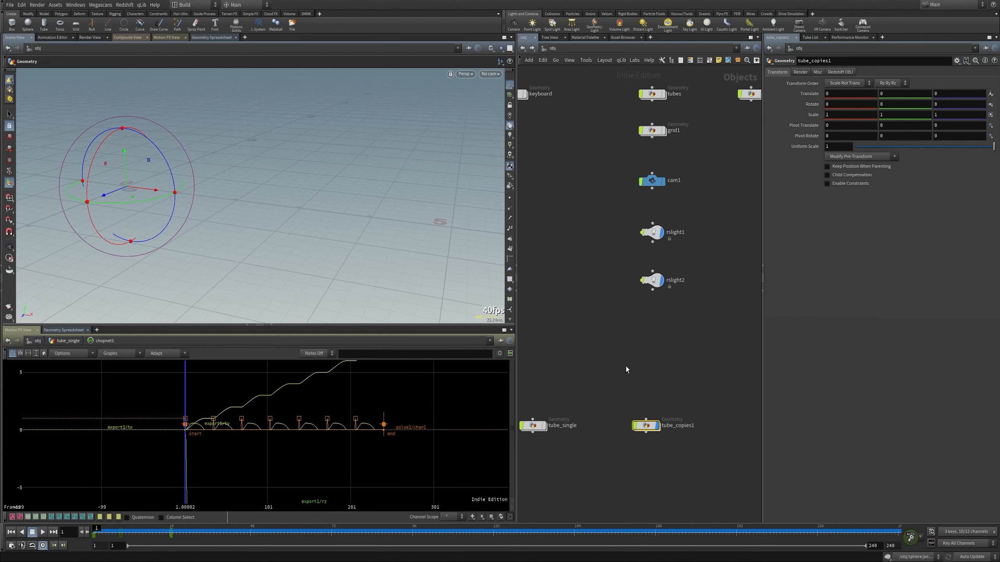
pyautogui.moveTo(665, 380); pyautogui.dragTo(669, 375, button='middle')
pyautogui.moveTo(613, 242); pyautogui.dragTo(622, 279, button='middle')
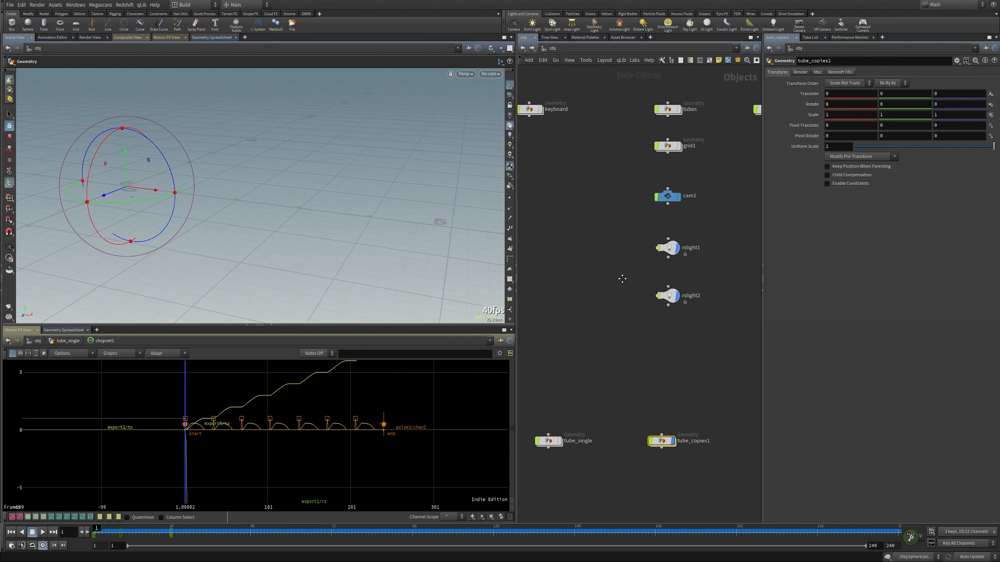
# Step: Copy the tube1 and REF_Animation nodes from inside the tube_single object
pyautogui.moveTo(590, 322); pyautogui.dragTo(595, 176, button='middle')
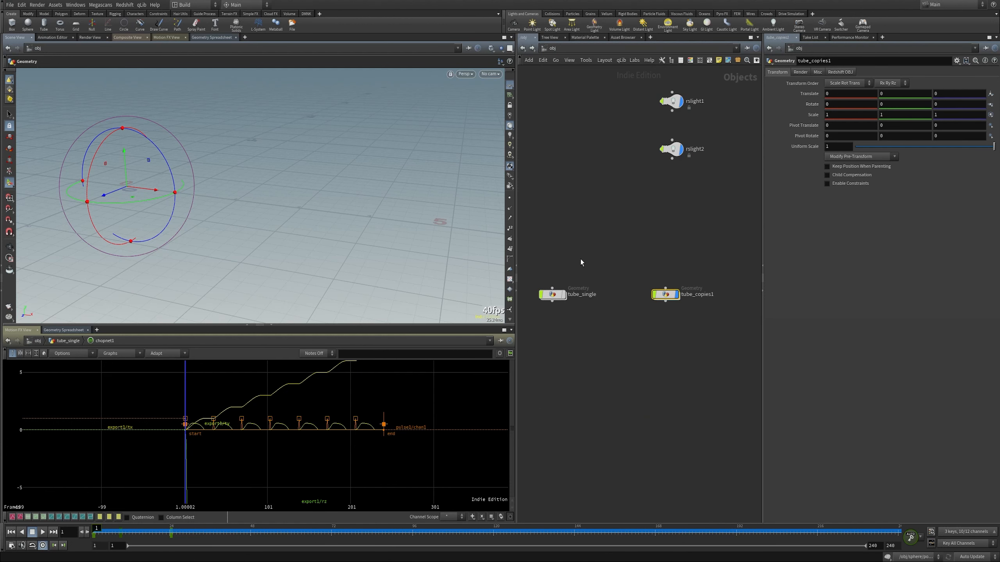
pyautogui.doubleClick(556, 295)
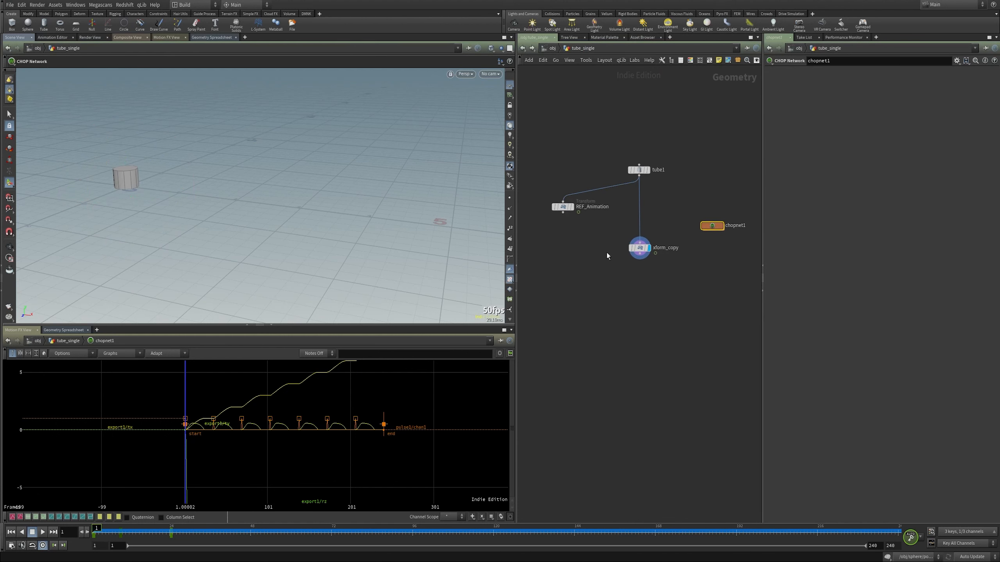
pyautogui.moveTo(553, 158); pyautogui.dragTo(586, 273)
pyautogui.moveTo(526, 127); pyautogui.dragTo(663, 223)
pyautogui.hotkey('ctrl', 'c')
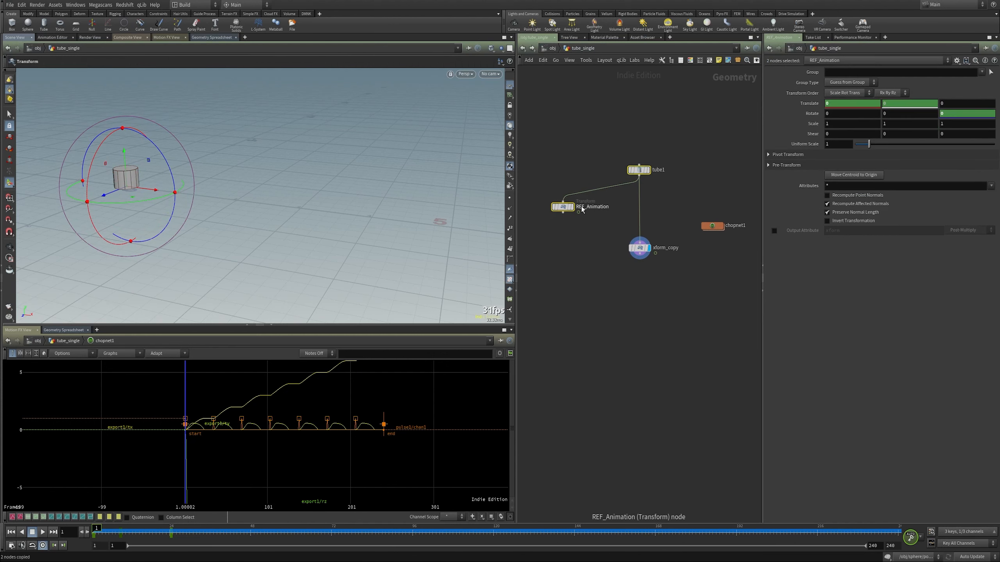
# Step: Paste the copied tube1 and REF_Animation nodes inside the tube_copies1 object and display REF_Animation
pyautogui.click(550, 49)
pyautogui.click(658, 294)
pyautogui.doubleClick(658, 293)
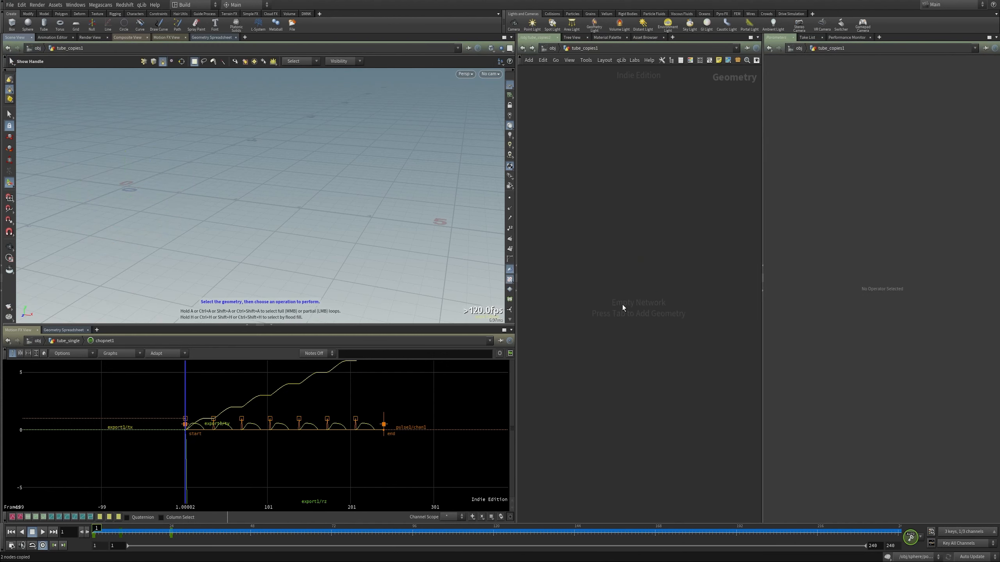
pyautogui.press('Tab')
pyautogui.press('Escape')
pyautogui.hotkey('ctrl', 'v')
pyautogui.moveTo(542, 292)
pyautogui.mouseDown()
pyautogui.moveTo(543, 276)
pyautogui.moveTo(547, 301)
pyautogui.mouseUp()
pyautogui.click(546, 301)
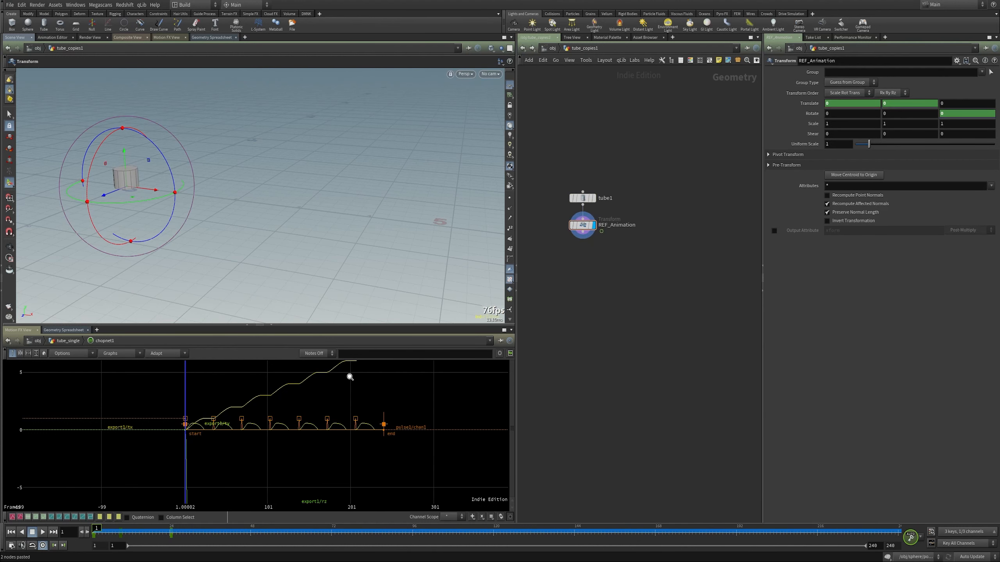
# Step: Scrub the timeline to preview the pasted tube's animation and enlarge the scene viewport
pyautogui.moveTo(139, 532); pyautogui.dragTo(95, 531)
pyautogui.press('Escape')
pyautogui.moveTo(134, 167); pyautogui.dragTo(362, 134)
pyautogui.press('t')
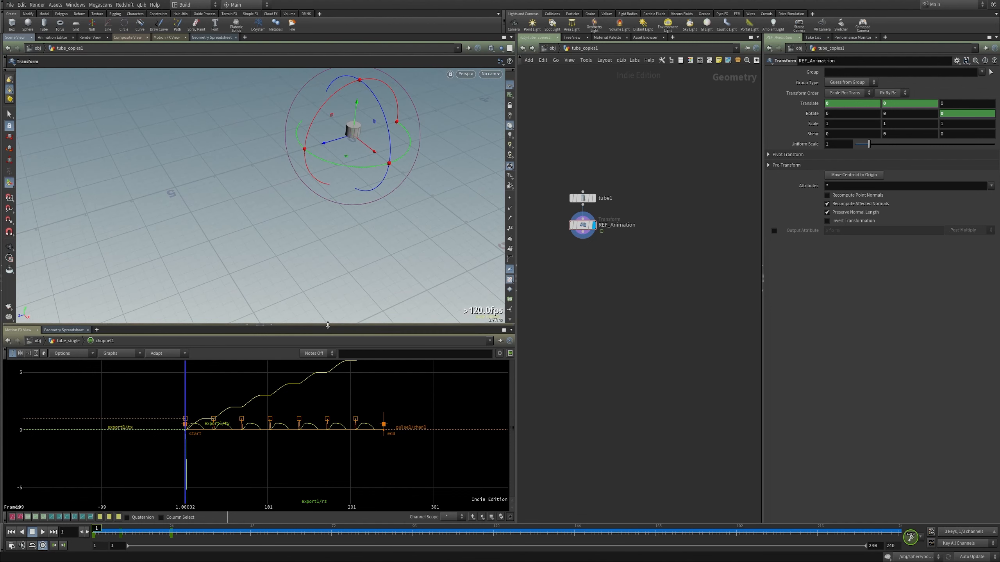
pyautogui.moveTo(327, 326); pyautogui.dragTo(327, 374)
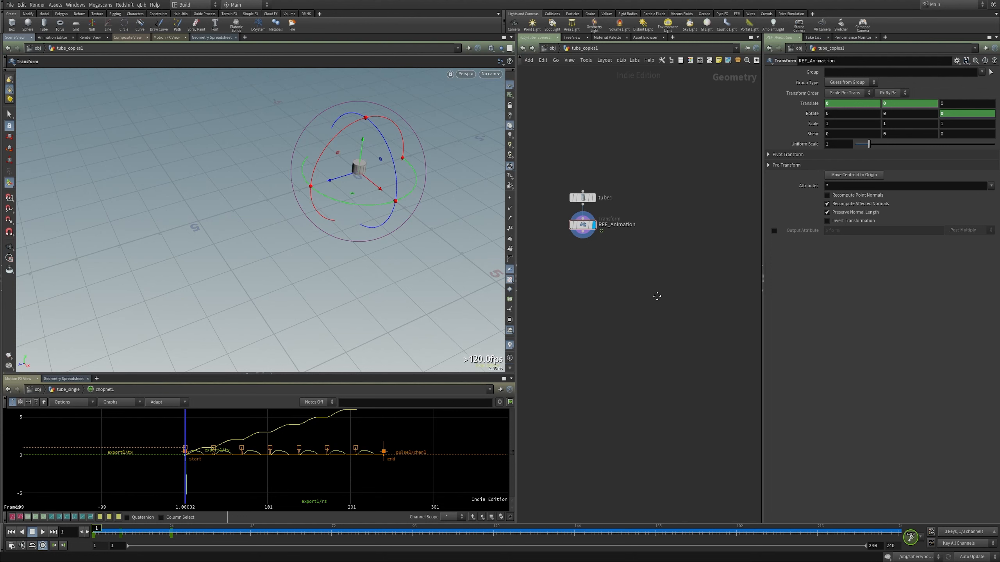
# Step: Create an Add node beside tube1, display it, and enable its single point at the origin
pyautogui.press('Tab')
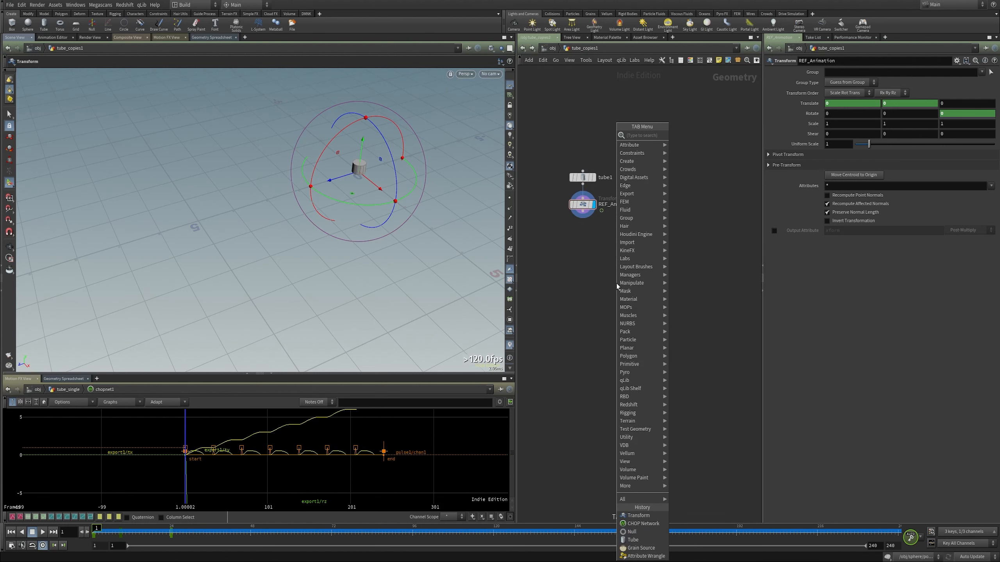
pyautogui.write('ad')
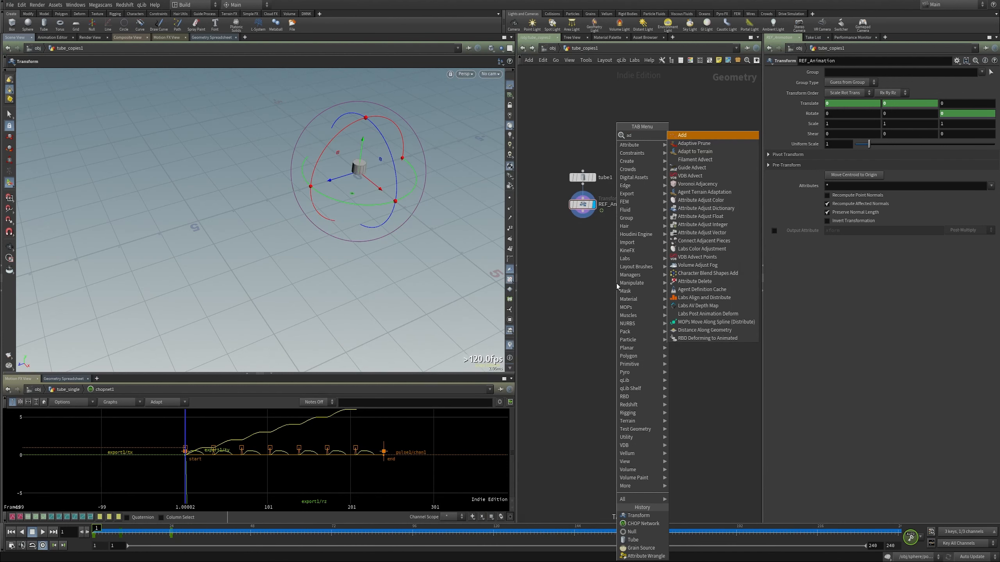
pyautogui.press('Return')
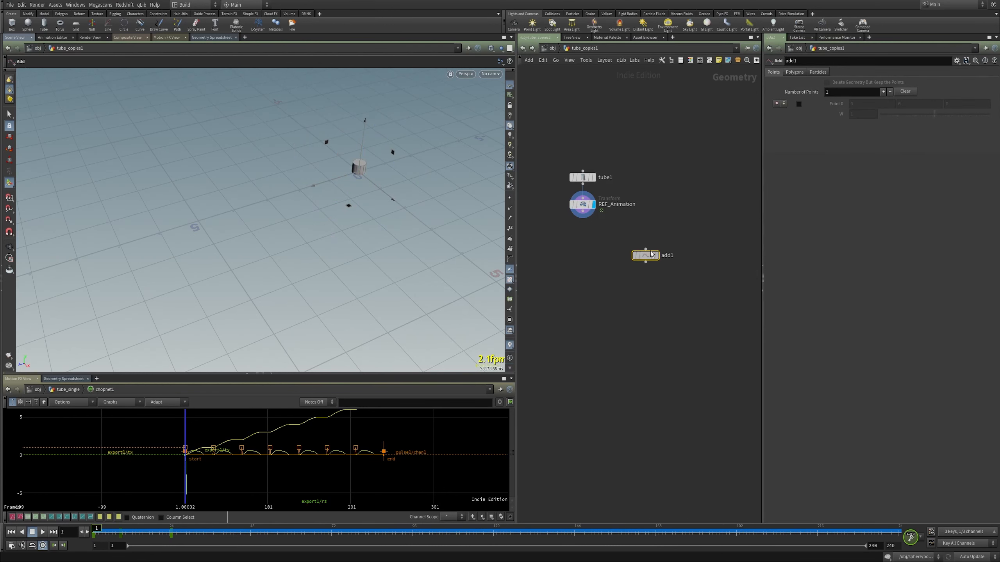
pyautogui.click(677, 178)
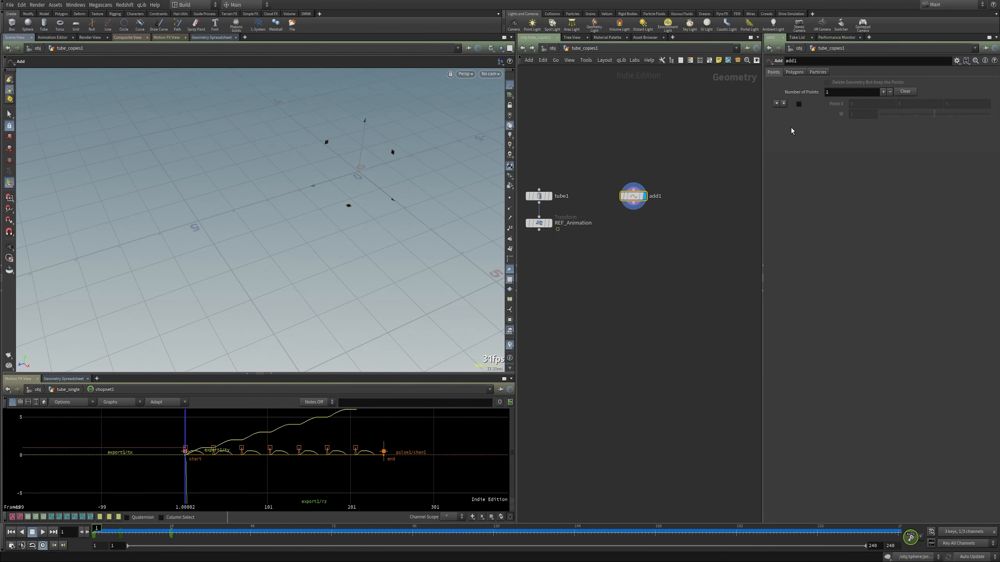
pyautogui.click(799, 104)
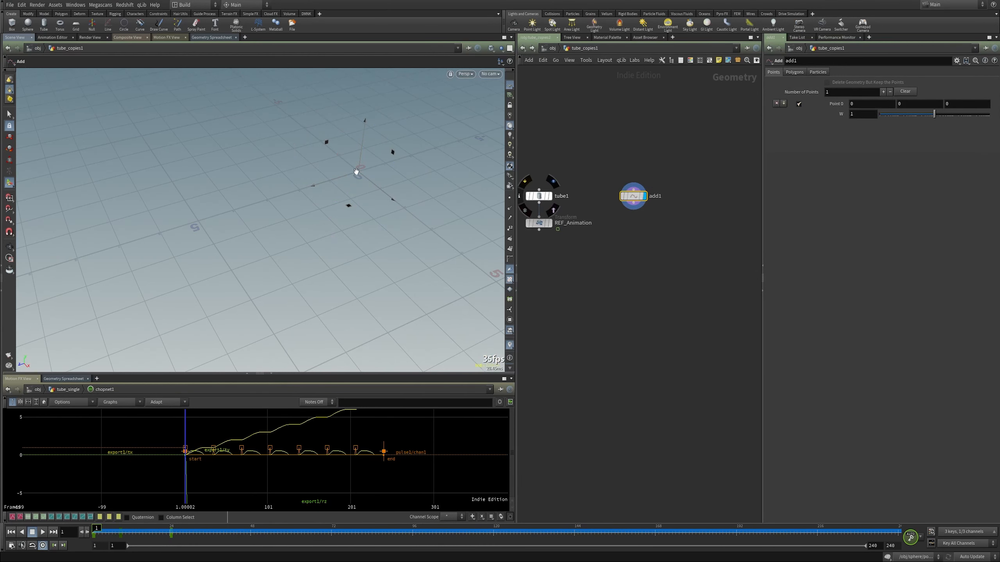
# Step: Place a Copy and Transform node below add1, wire add1 into it, and display it
pyautogui.press('Escape')
pyautogui.moveTo(341, 174); pyautogui.dragTo(327, 183, button='middle')
pyautogui.moveTo(380, 160); pyautogui.dragTo(366, 157, button='middle')
pyautogui.press('Return')
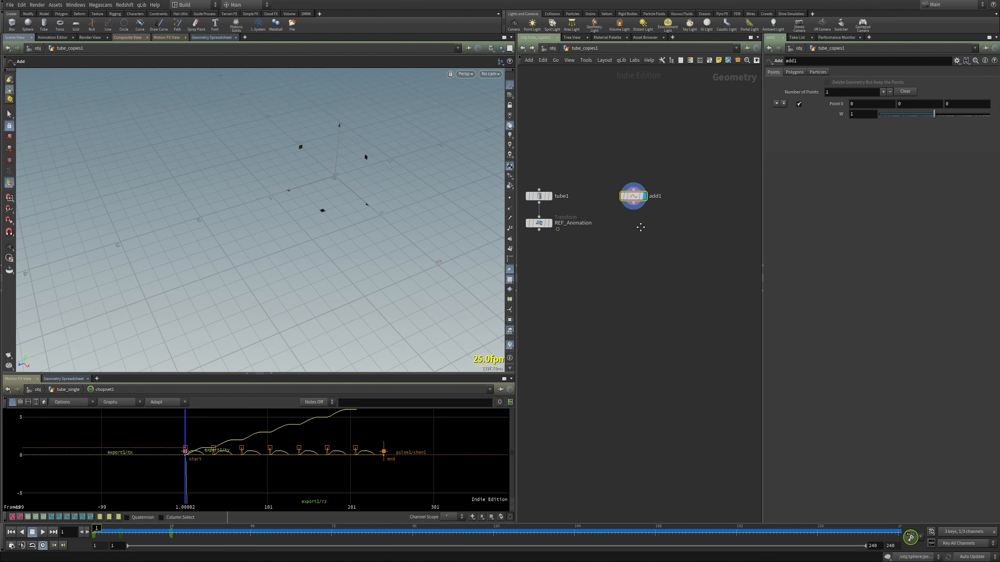
pyautogui.scroll(1, 630, 240)
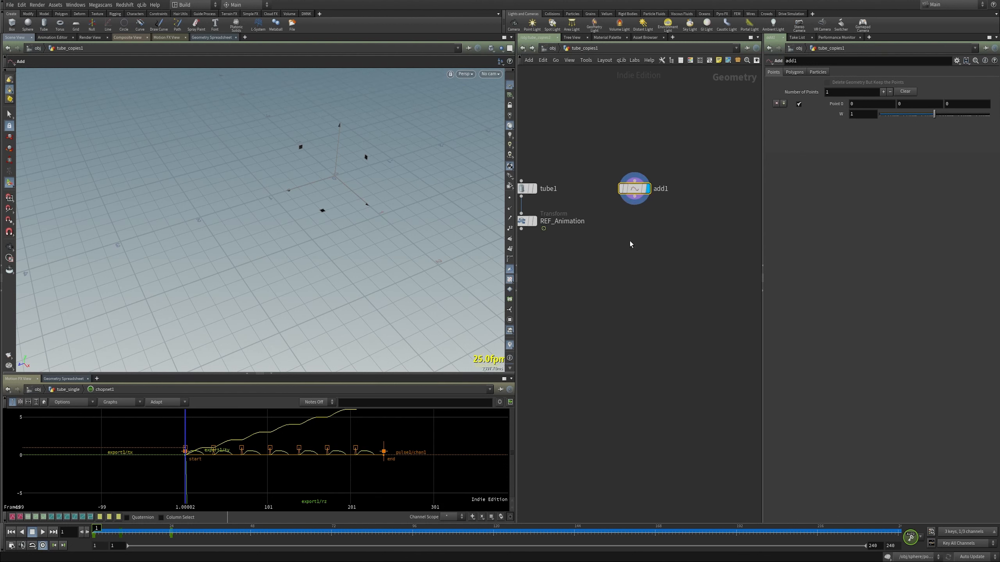
pyautogui.press('Tab')
pyautogui.write('copy')
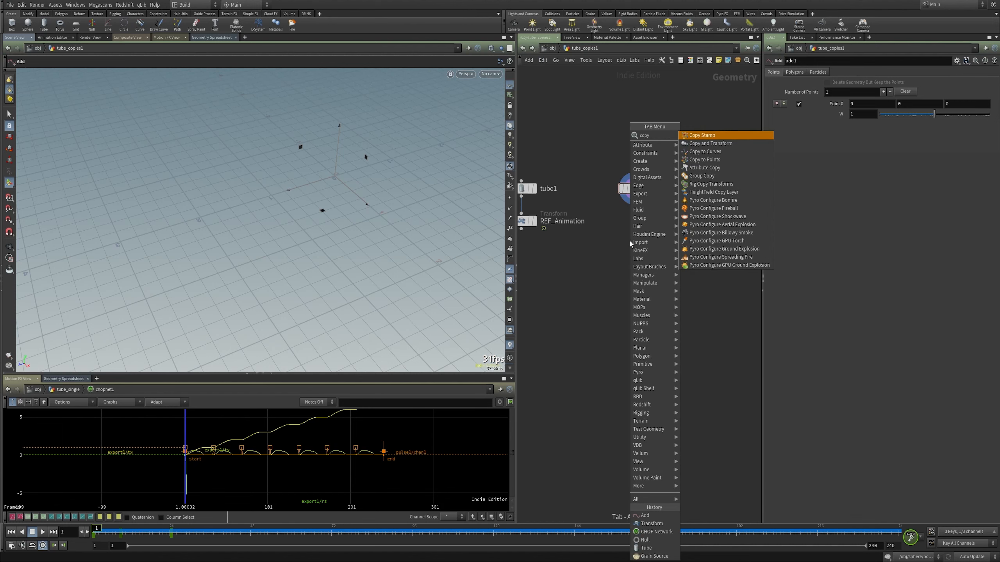
pyautogui.press('Down')
pyautogui.press('Return')
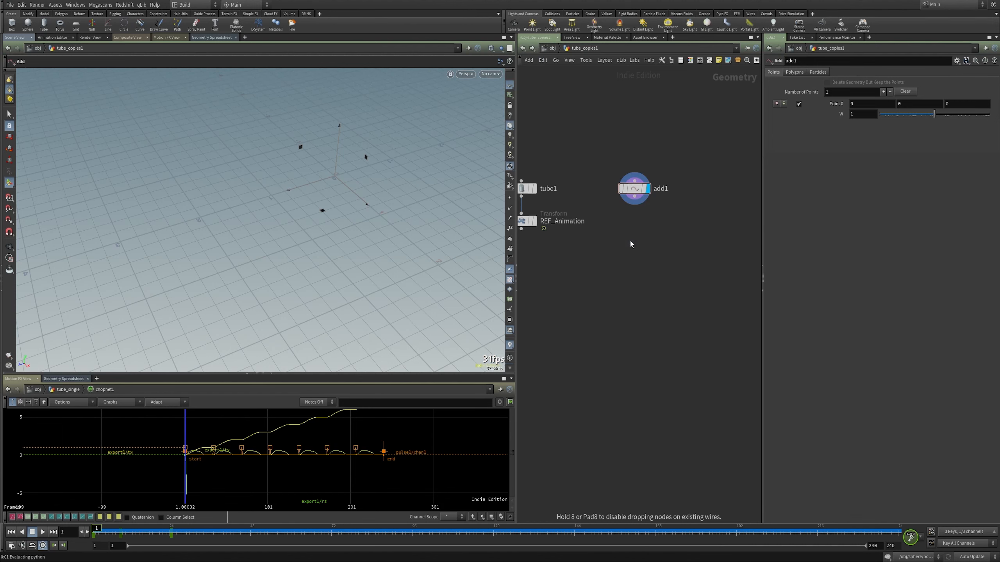
pyautogui.click(630, 241)
pyautogui.click(645, 241)
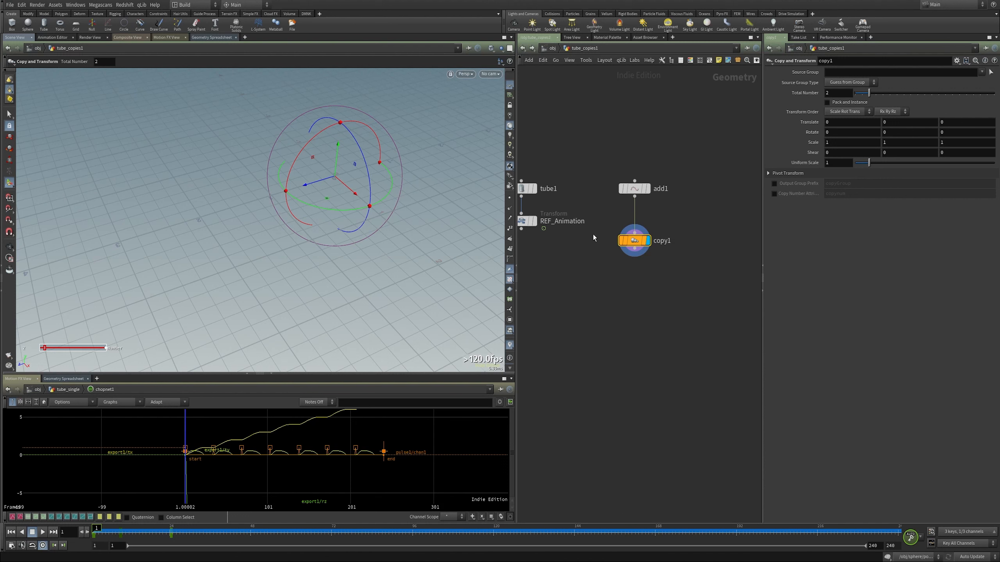
pyautogui.moveTo(639, 252); pyautogui.dragTo(639, 247)
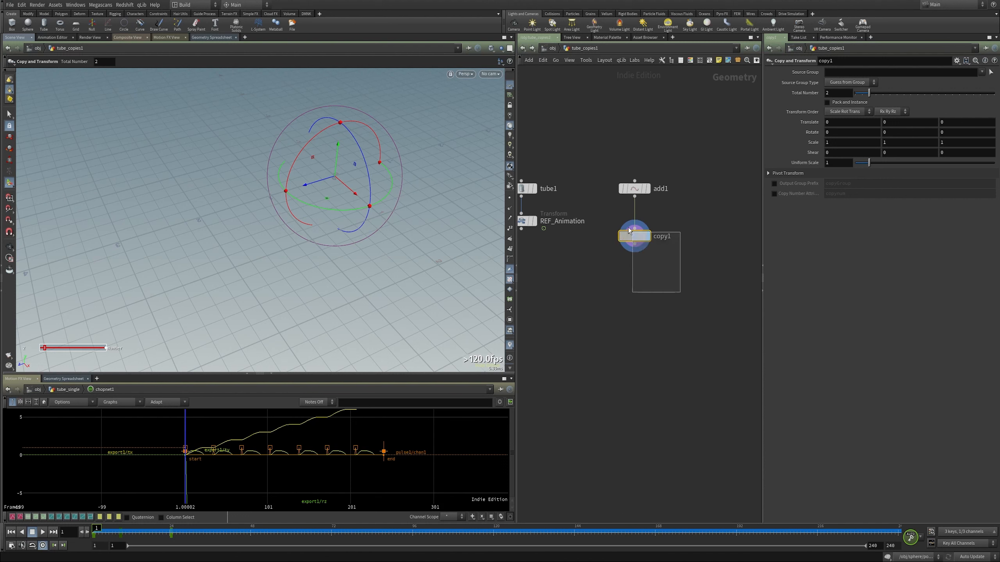
# Step: Set the Copy and Transform node's total number to 10 and its Z translation to 0.25
pyautogui.moveTo(870, 94); pyautogui.dragTo(923, 91)
pyautogui.moveTo(310, 184); pyautogui.dragTo(287, 197)
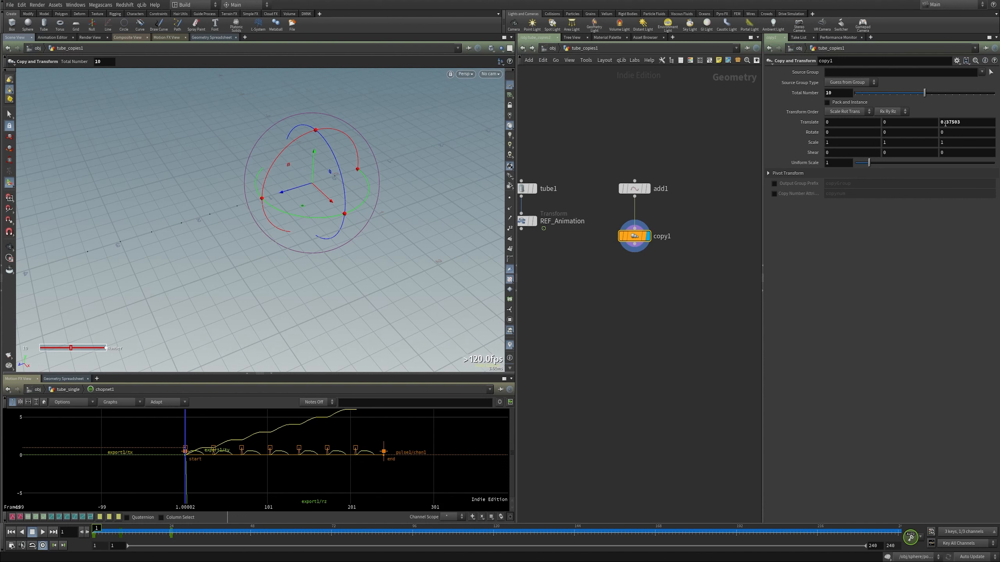
pyautogui.moveTo(945, 124); pyautogui.dragTo(993, 123)
pyautogui.write('35')
pyautogui.press('Return')
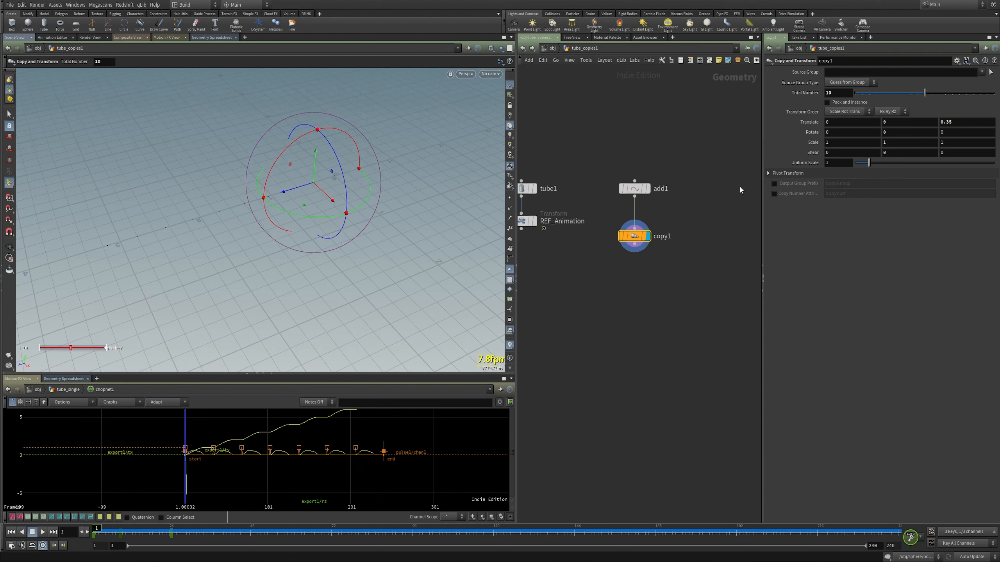
pyautogui.moveTo(946, 125); pyautogui.dragTo(948, 124)
pyautogui.write('2')
pyautogui.press('Return')
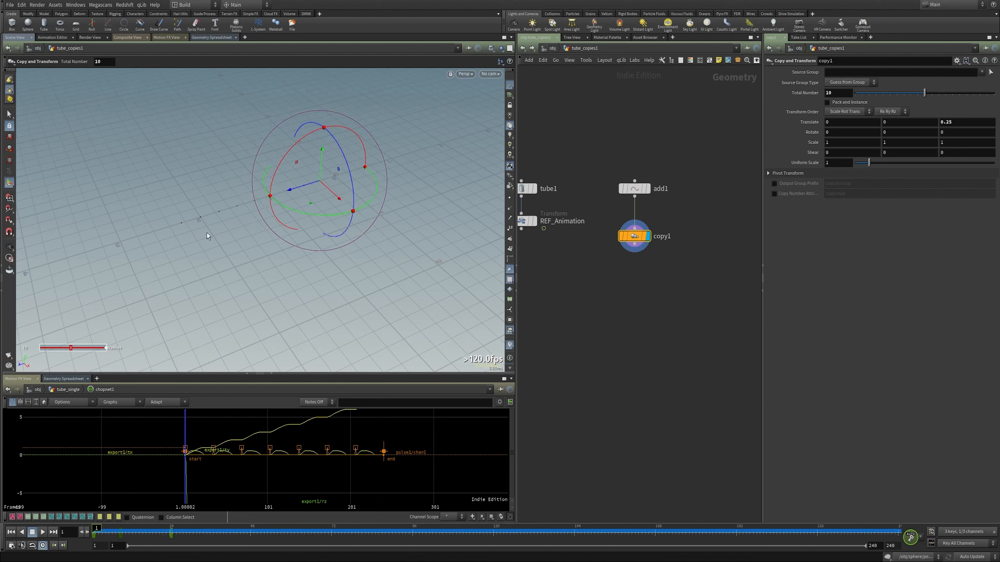
# Step: Add a Copy to Points node, wire REF_Animation into its first input and copy1 into its second, and display it
pyautogui.moveTo(659, 298); pyautogui.dragTo(660, 283, button='middle')
pyautogui.moveTo(637, 224); pyautogui.dragTo(637, 216)
pyautogui.press('Escape')
pyautogui.moveTo(326, 215); pyautogui.dragTo(341, 165)
pyautogui.press('Return')
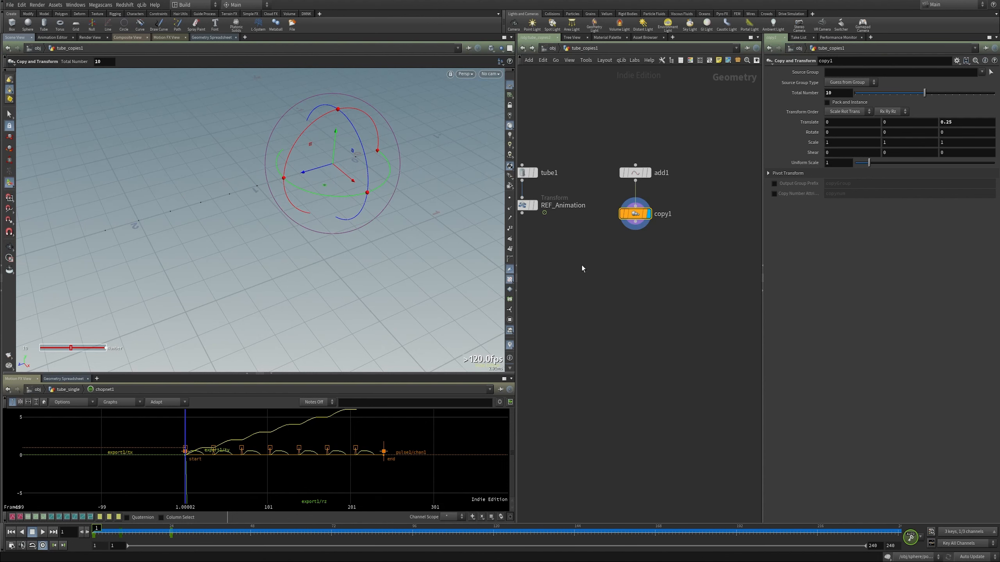
pyautogui.press('Tab')
pyautogui.write('cop')
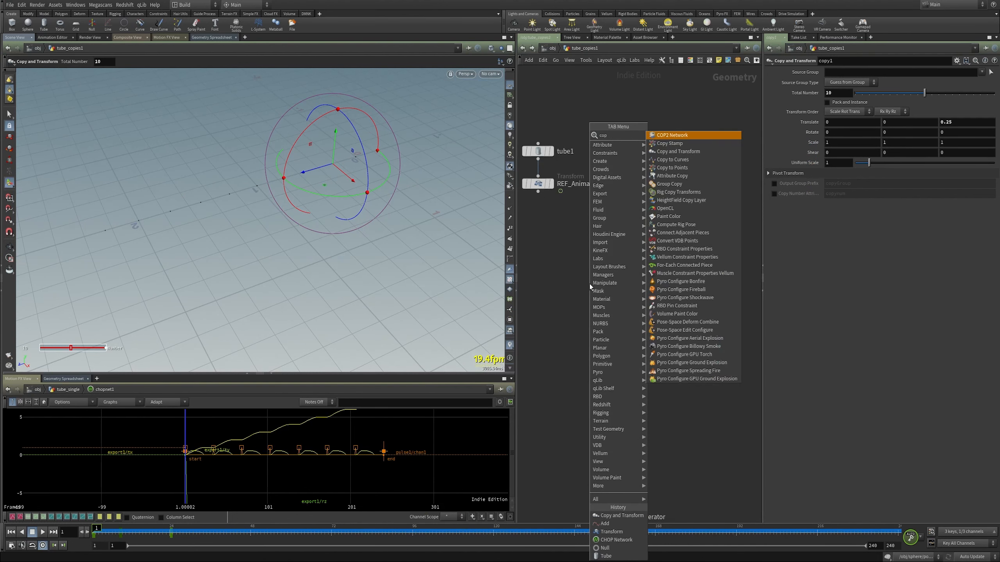
pyautogui.write('yt')
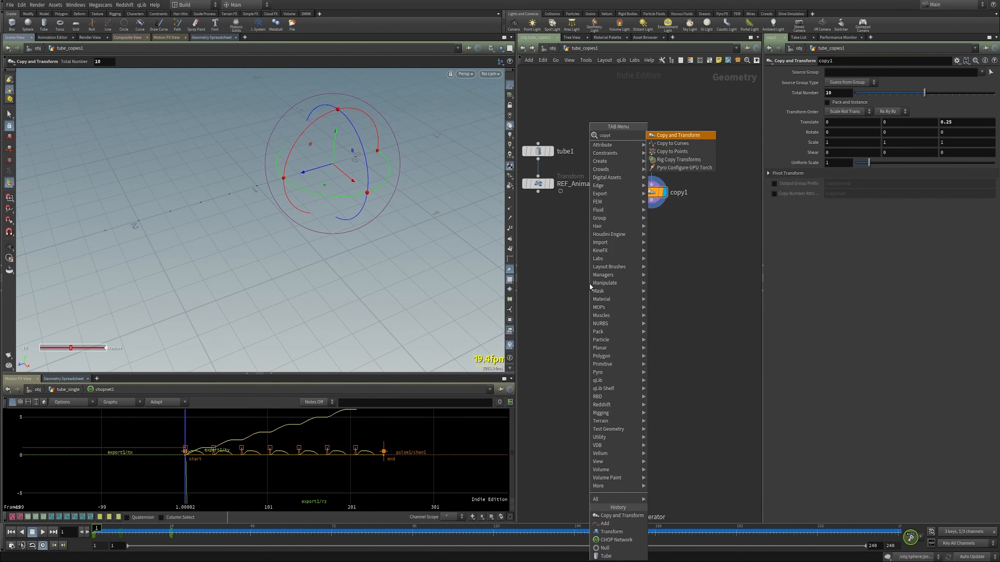
pyautogui.press('Down')
pyautogui.press('Down')
pyautogui.press('Return')
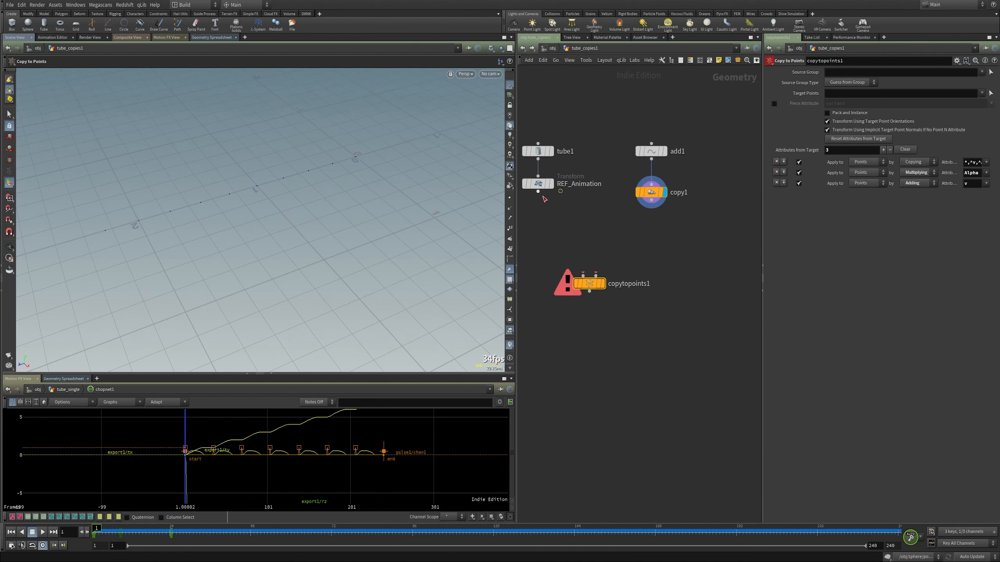
pyautogui.moveTo(538, 192); pyautogui.dragTo(657, 205)
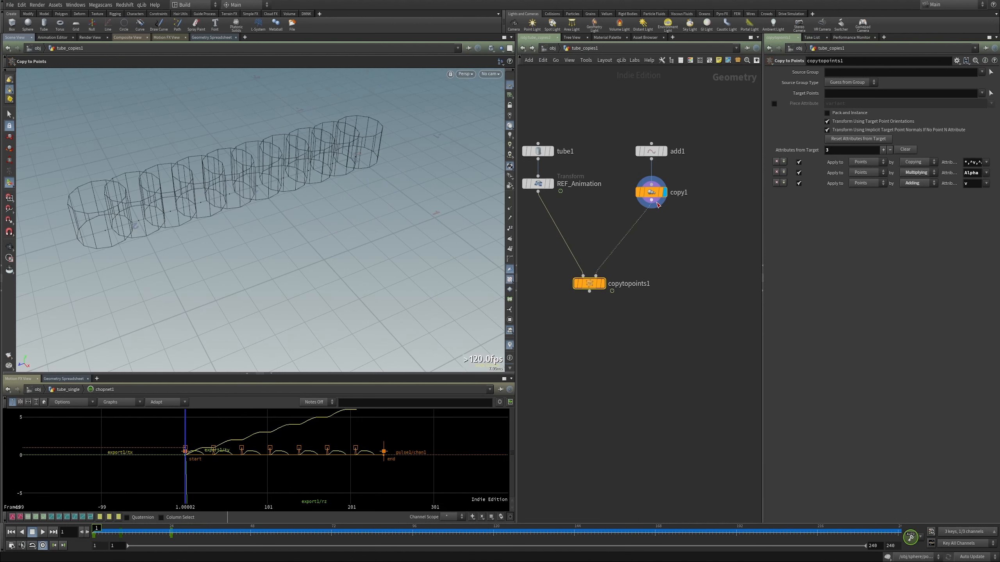
pyautogui.click(602, 283)
# Step: Space the tubes apart by setting copy1's Z translation to 1, and scrub the timeline to check the motion
pyautogui.click(651, 192)
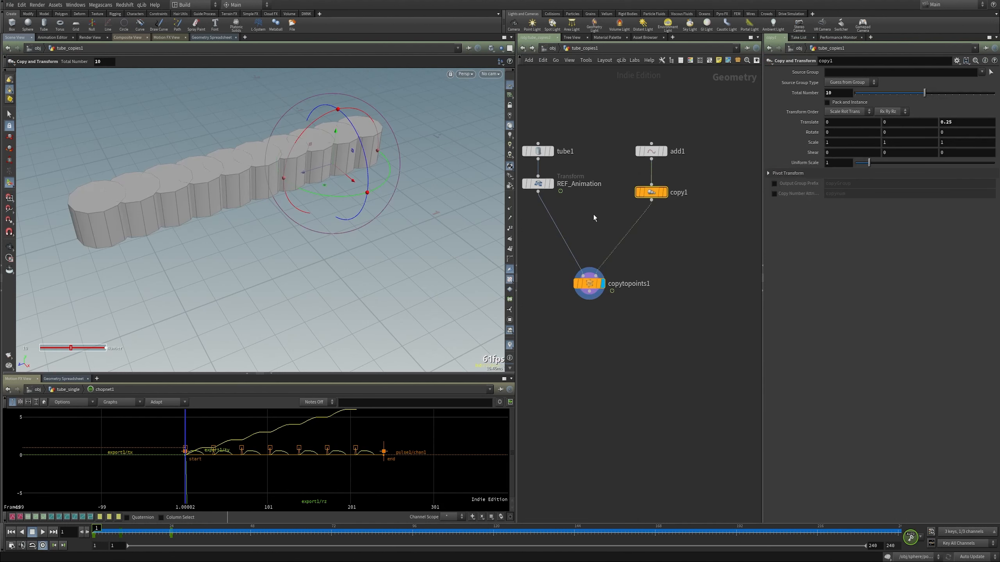
pyautogui.moveTo(308, 173); pyautogui.dragTo(246, 203)
pyautogui.keyDown('alt'); pyautogui.moveTo(268, 175); pyautogui.dragTo(322, 153, button='middle'); pyautogui.keyUp('alt')
pyautogui.scroll(-4, 321, 163)
pyautogui.scroll(-1, 322, 153)
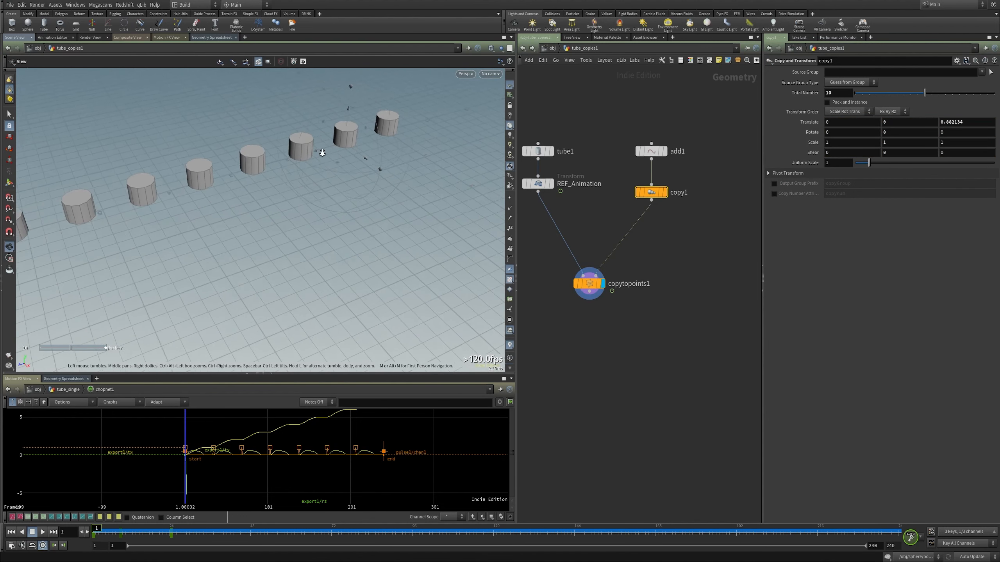
pyautogui.keyDown('alt'); pyautogui.moveTo(322, 153); pyautogui.dragTo(323, 142, button='right'); pyautogui.keyUp('alt')
pyautogui.doubleClick(953, 122)
pyautogui.write('1')
pyautogui.press('Return')
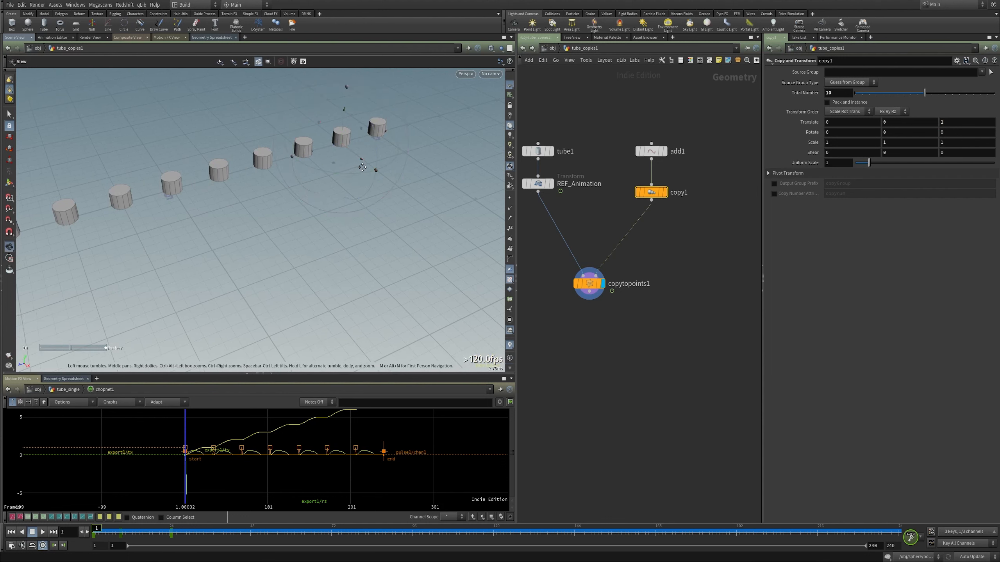
pyautogui.scroll(-5, 324, 167)
pyautogui.press('Return')
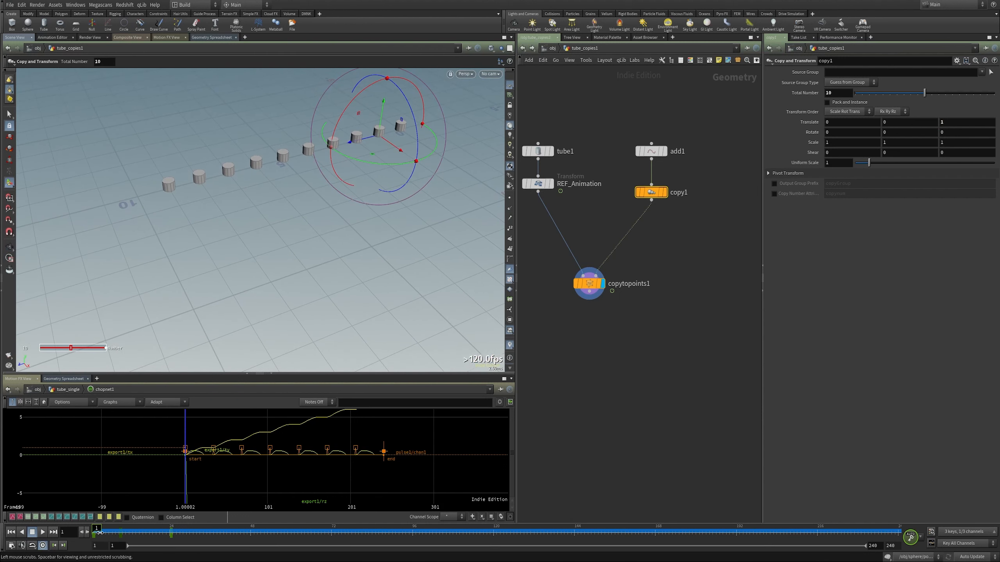
pyautogui.moveTo(100, 532)
pyautogui.mouseDown()
pyautogui.moveTo(207, 541)
pyautogui.moveTo(85, 540)
pyautogui.moveTo(176, 541)
pyautogui.moveTo(99, 541)
pyautogui.mouseUp()
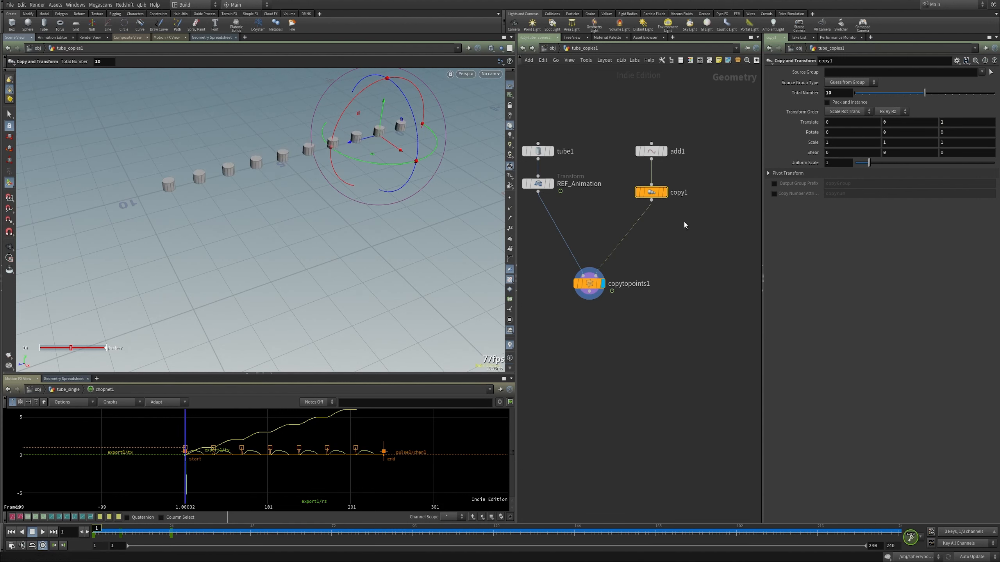
# Step: Move the copytopoints1 node further down to make room below REF_Animation and copy1
pyautogui.moveTo(684, 222); pyautogui.dragTo(672, 233, button='middle')
pyautogui.scroll(-1, 651, 280)
pyautogui.moveTo(596, 295); pyautogui.dragTo(603, 347)
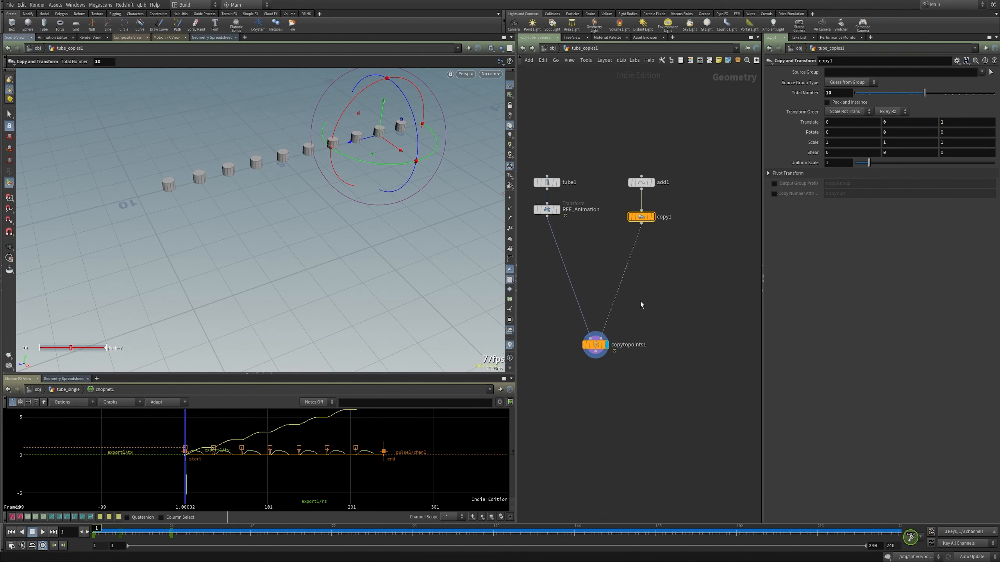
# Step: Add a Sphere node and place it beside add1
pyautogui.moveTo(640, 302); pyautogui.dragTo(607, 307, button='middle')
pyautogui.moveTo(662, 238); pyautogui.dragTo(622, 251, button='middle')
pyautogui.press('Tab')
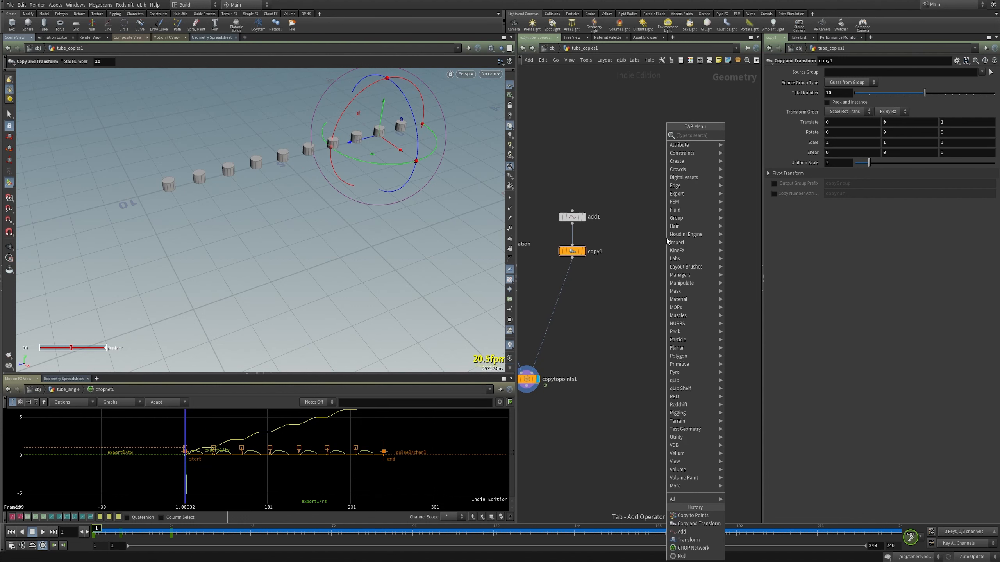
pyautogui.write('sph')
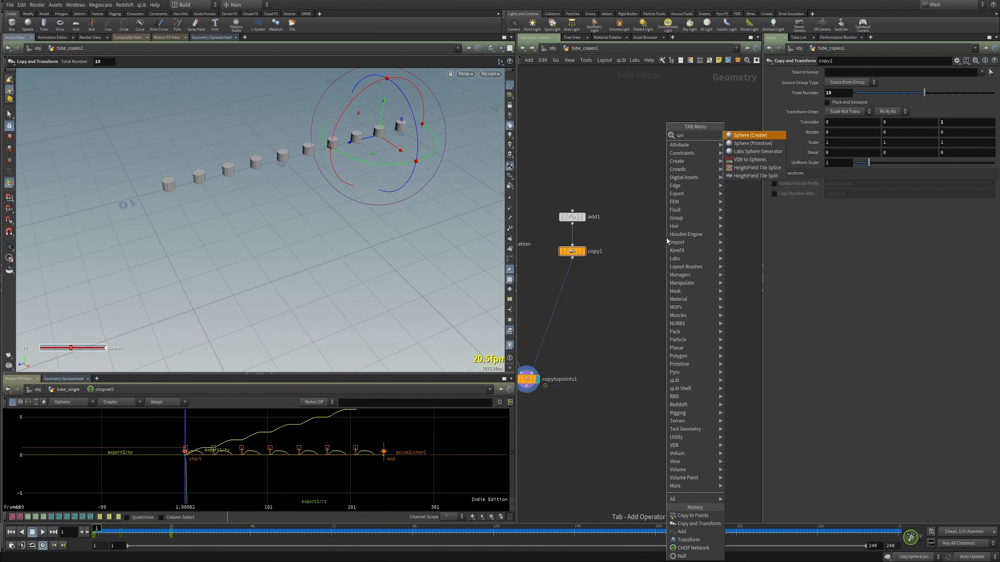
pyautogui.press('Return')
pyautogui.click(666, 237)
pyautogui.moveTo(667, 241); pyautogui.dragTo(659, 214)
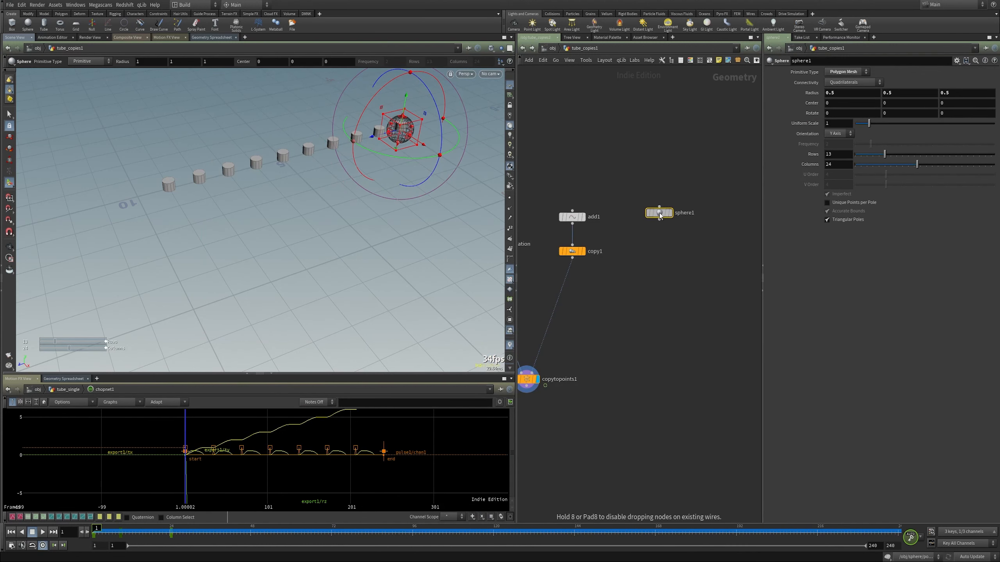
# Step: Raise sphere1 to a center Y of about 0.26 and display the points of copy1
pyautogui.press('Escape')
pyautogui.moveTo(397, 165); pyautogui.dragTo(352, 146)
pyautogui.press('Return')
pyautogui.keyDown('alt'); pyautogui.moveTo(340, 172); pyautogui.dragTo(349, 180, button='right'); pyautogui.keyUp('alt')
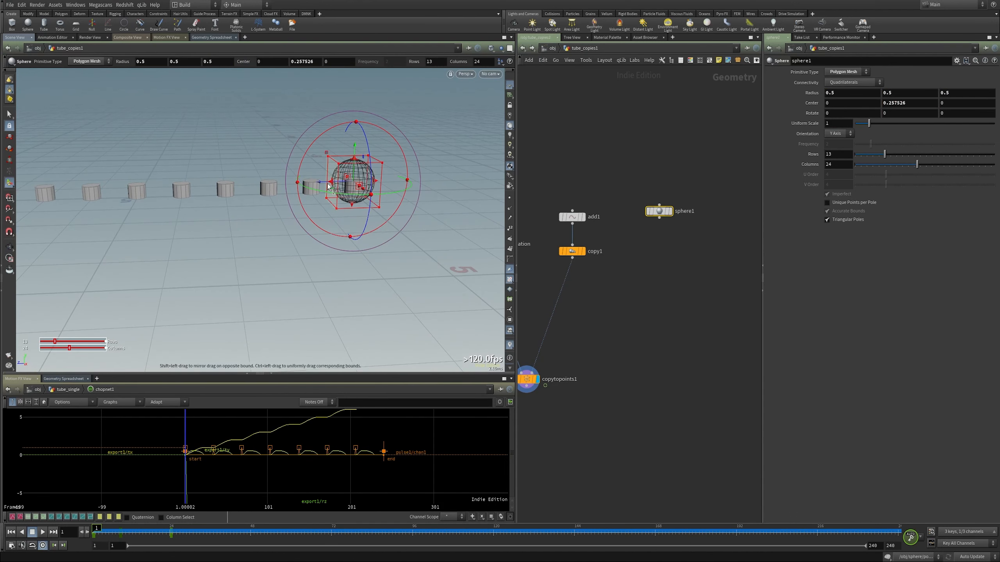
pyautogui.click(583, 251)
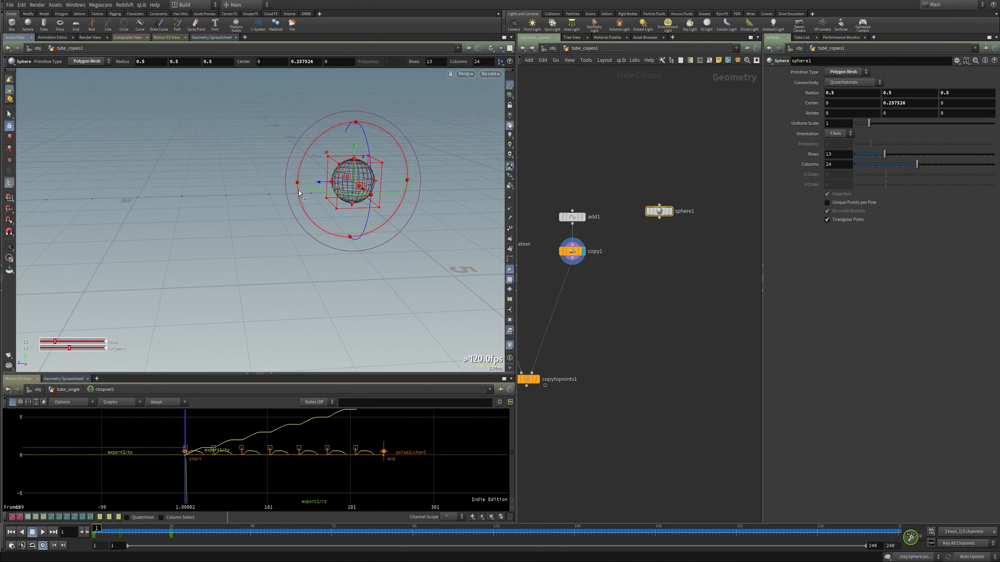
pyautogui.keyDown('alt'); pyautogui.moveTo(268, 188); pyautogui.dragTo(262, 200); pyautogui.keyUp('alt')
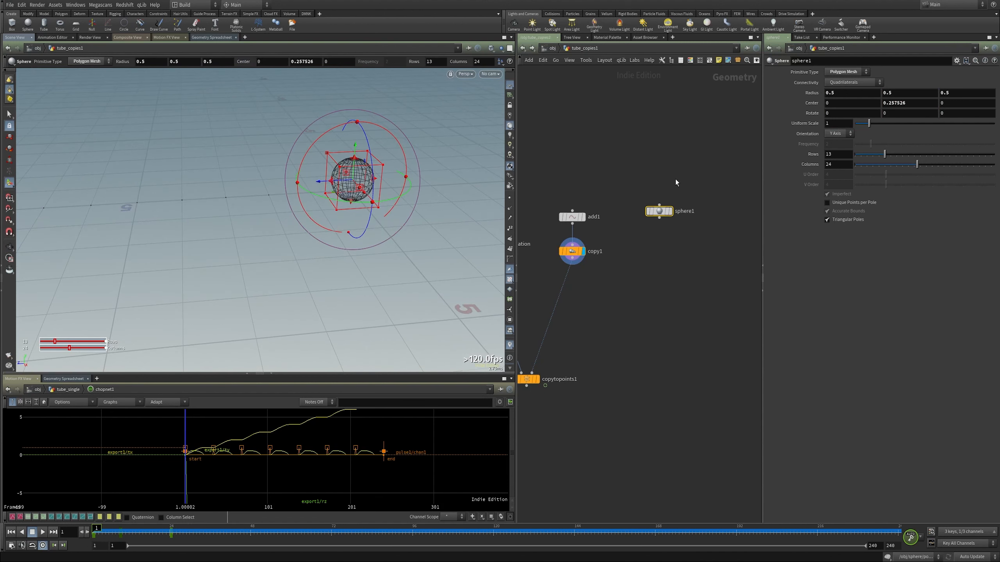
# Step: Set sphere1's uniform scale to 0.7 and append a Transform node below it as the displayed node
pyautogui.press('Tab')
pyautogui.write('tra')
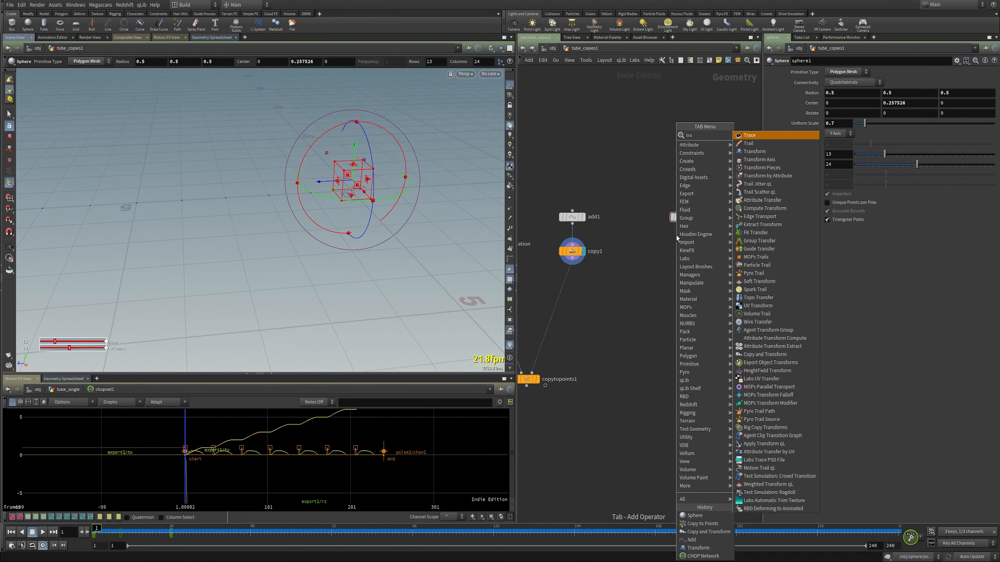
pyautogui.press('Down')
pyautogui.press('Return')
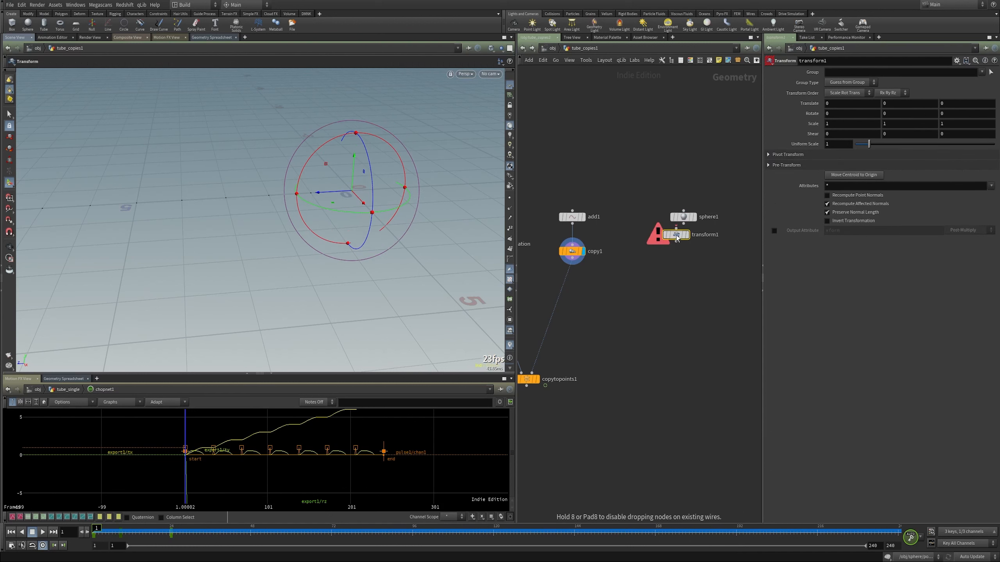
pyautogui.click(683, 252)
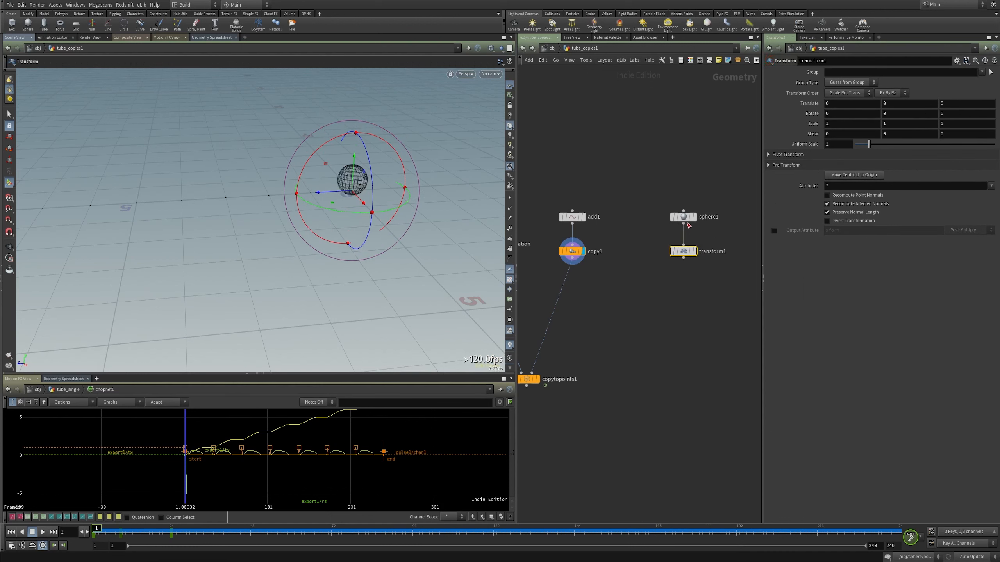
pyautogui.click(696, 252)
pyautogui.moveTo(620, 284); pyautogui.dragTo(628, 262, button='middle')
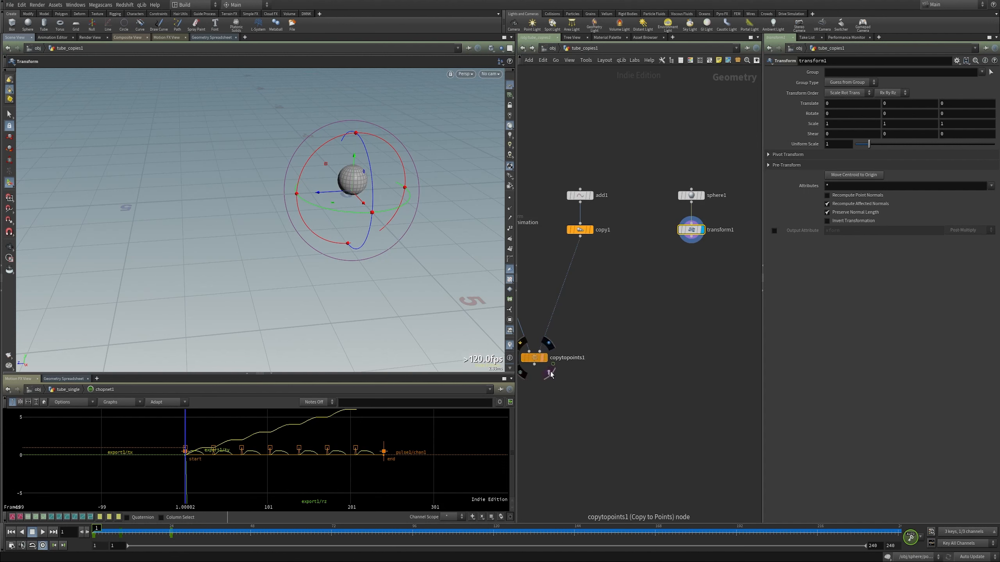
# Step: Template copytopoints1 so the row of tubes shows alongside the sphere
pyautogui.click(549, 372)
pyautogui.keyDown('alt'); pyautogui.moveTo(310, 219); pyautogui.dragTo(368, 170, button='middle'); pyautogui.keyUp('alt')
pyautogui.keyDown('alt'); pyautogui.moveTo(368, 170); pyautogui.dragTo(328, 165, button='right'); pyautogui.keyUp('alt')
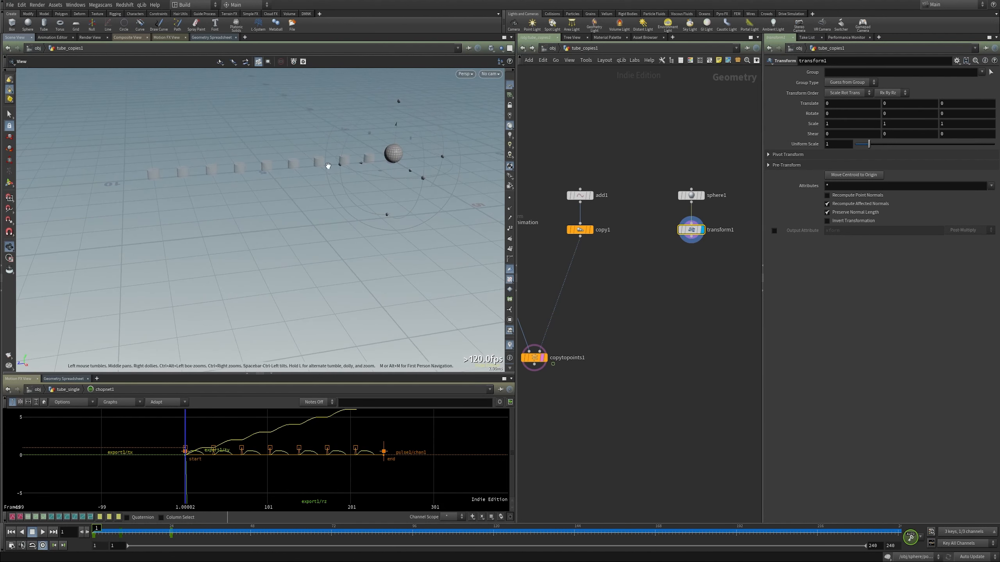
pyautogui.keyDown('alt'); pyautogui.moveTo(328, 165); pyautogui.dragTo(322, 230, button='middle'); pyautogui.keyUp('alt')
# Step: Switch the viewport's color scheme to Dark and hide the reference grid
pyautogui.press('d')
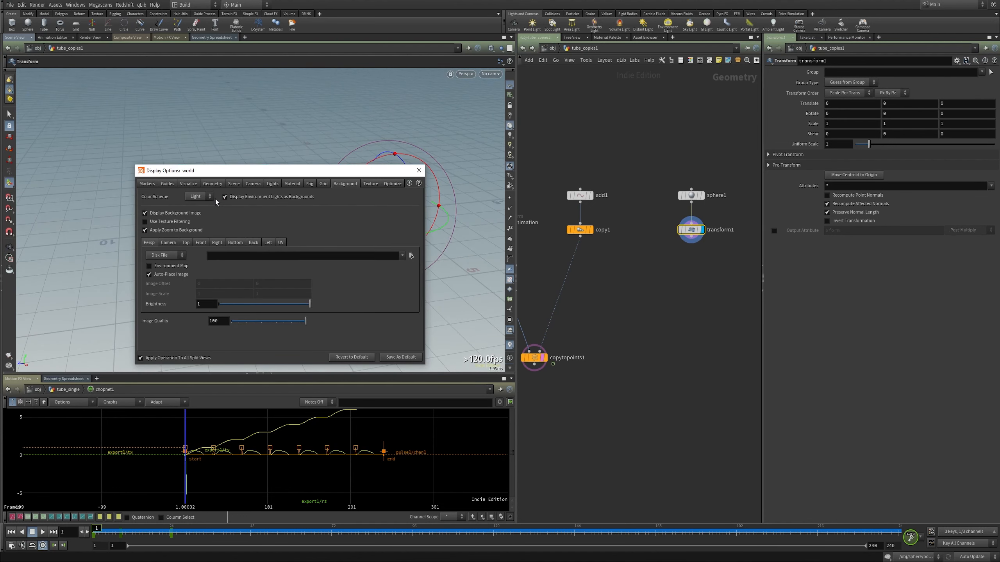
pyautogui.click(211, 196)
pyautogui.click(202, 214)
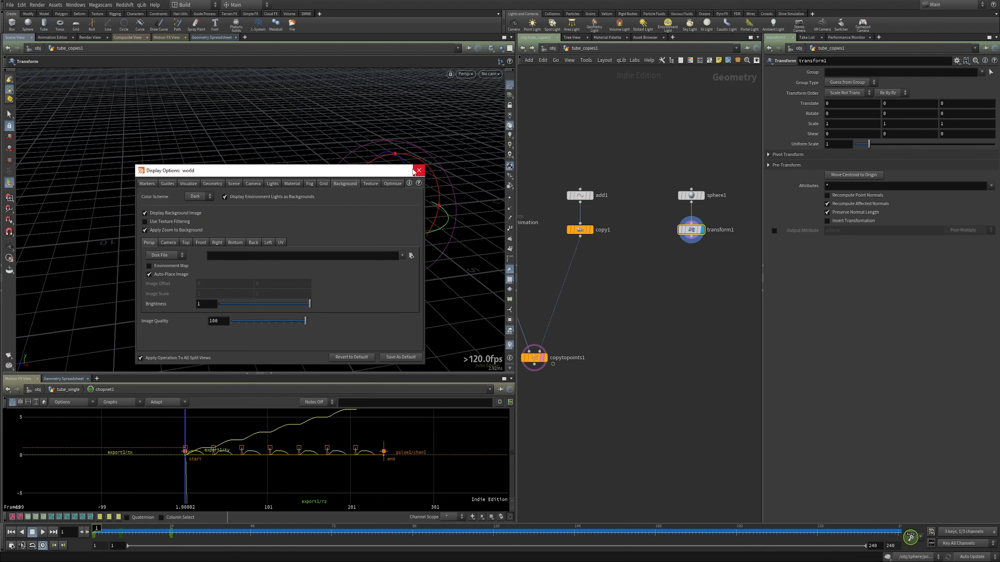
pyautogui.click(419, 170)
pyautogui.click(508, 87)
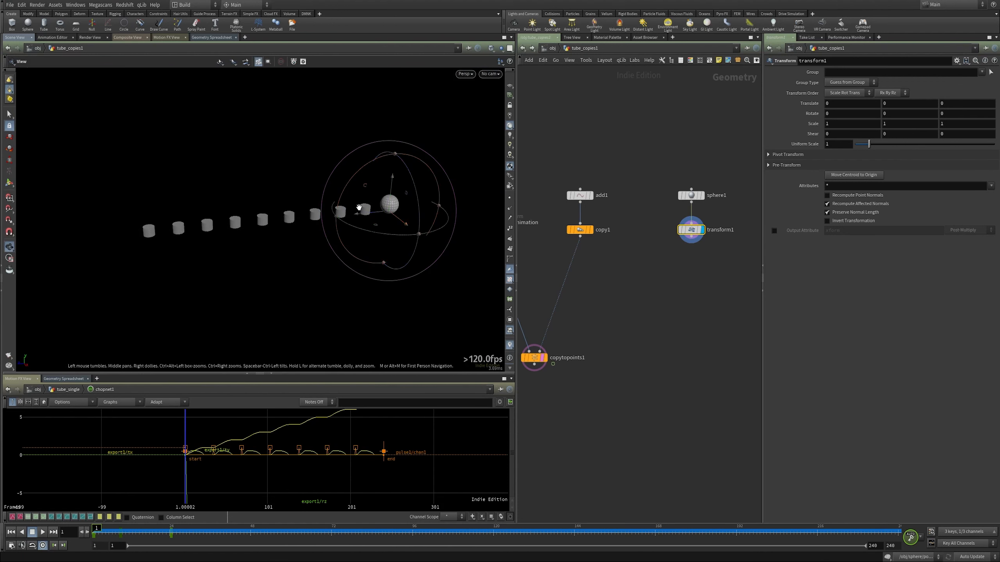
# Step: Use transform1 to move the sphere along Z to about -0.92, beyond the near end of the tube row
pyautogui.keyDown('alt'); pyautogui.moveTo(360, 208); pyautogui.dragTo(384, 196, button='right'); pyautogui.keyUp('alt')
pyautogui.keyDown('alt'); pyautogui.moveTo(384, 197); pyautogui.dragTo(370, 186); pyautogui.keyUp('alt')
pyautogui.press('Return')
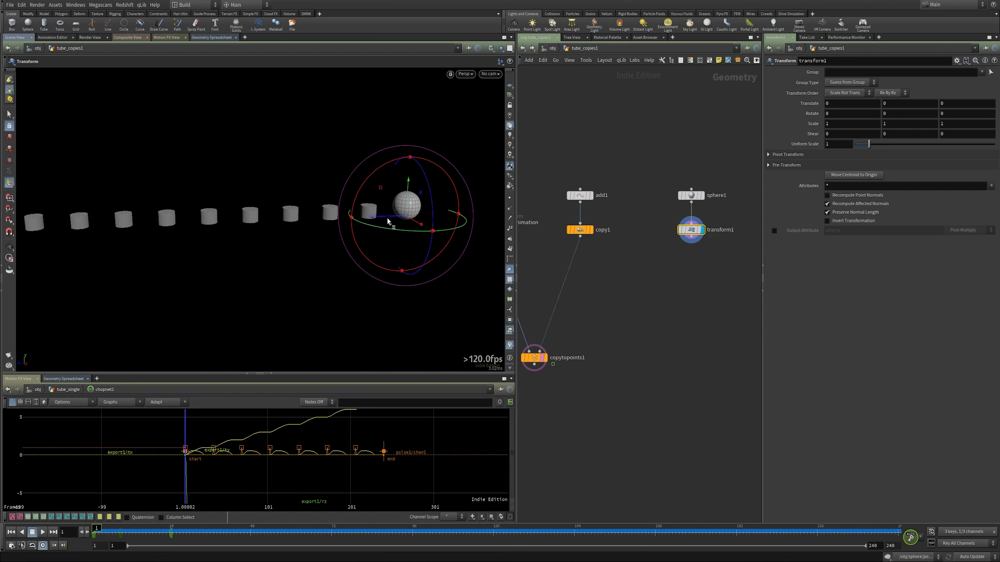
pyautogui.moveTo(388, 221); pyautogui.dragTo(422, 216)
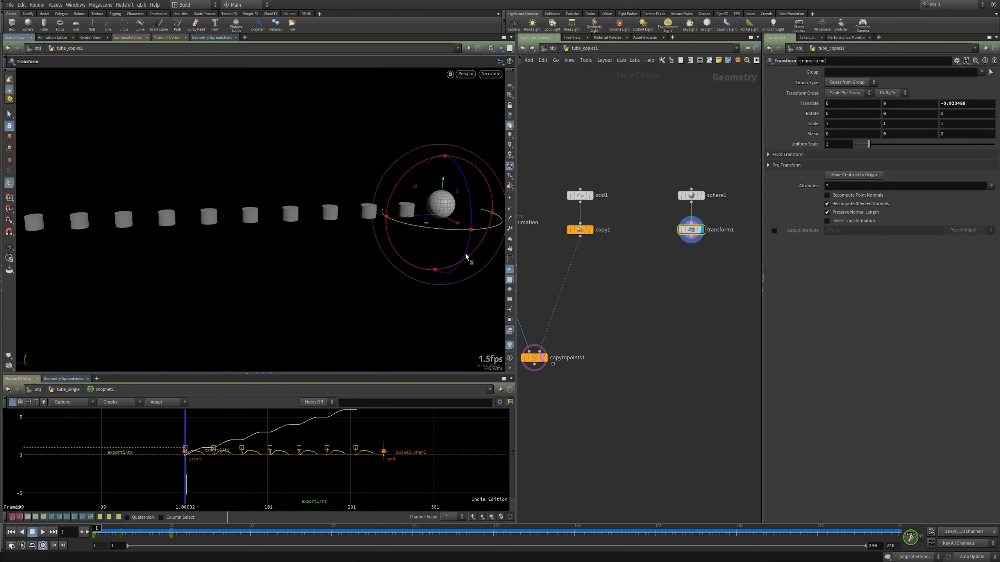
# Step: Keyframe transform1's Z translation at frame 1 and go to frame 240
pyautogui.keyDown('alt'); pyautogui.moveTo(399, 199); pyautogui.dragTo(420, 187, button='middle'); pyautogui.keyUp('alt')
pyautogui.keyDown('alt'); pyautogui.moveTo(420, 188); pyautogui.dragTo(379, 194, button='right'); pyautogui.keyUp('alt')
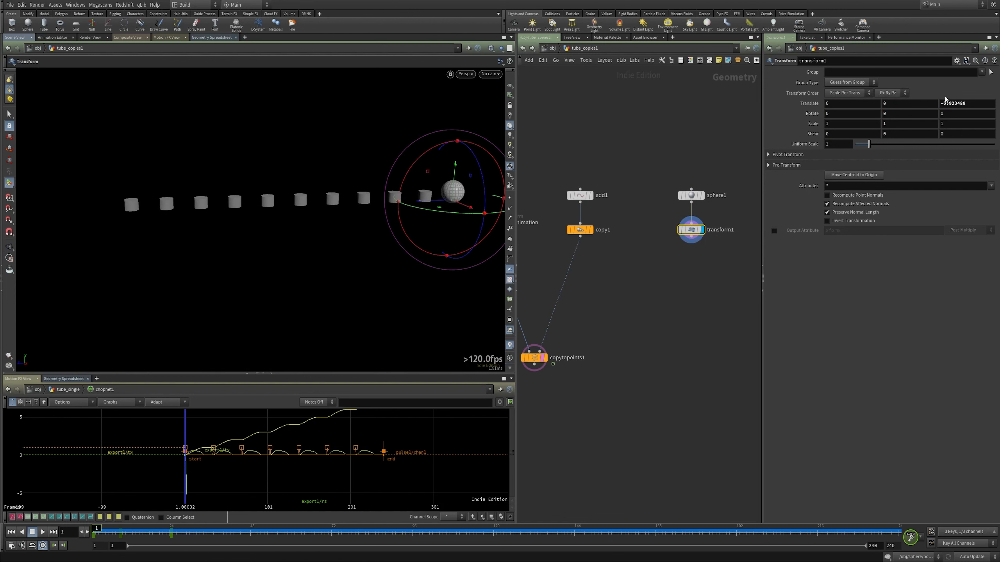
pyautogui.keyDown('alt'); pyautogui.click(978, 103); pyautogui.keyUp('alt')
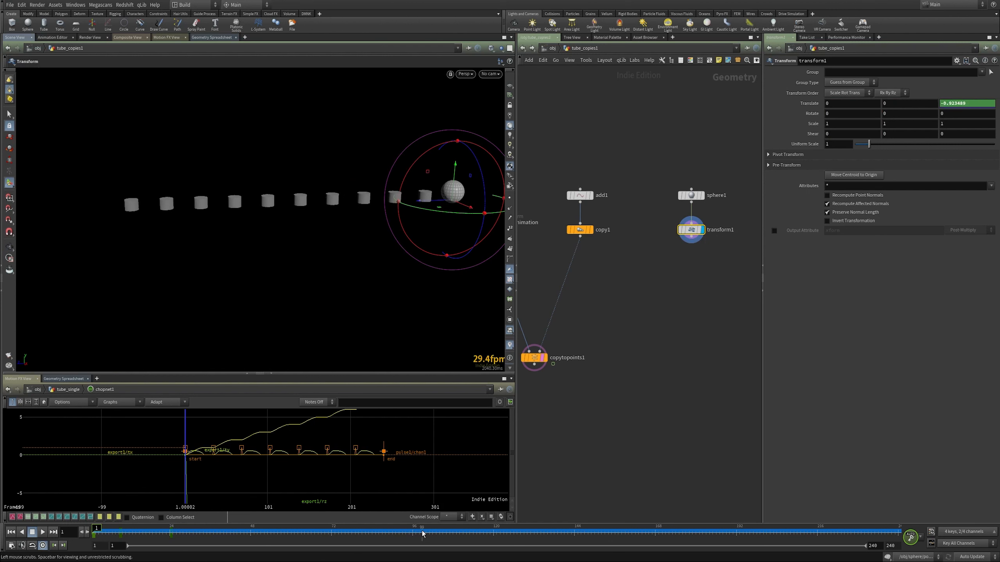
pyautogui.moveTo(413, 532); pyautogui.dragTo(945, 543)
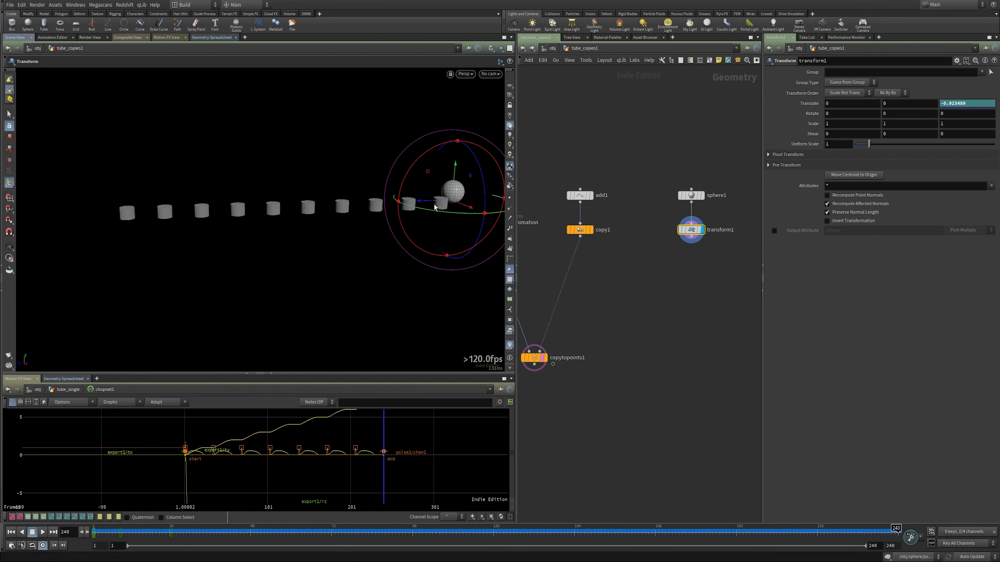
# Step: Try moving the sphere along Z past the far end of the tube row, and undo the move
pyautogui.moveTo(429, 204); pyautogui.dragTo(3, 241)
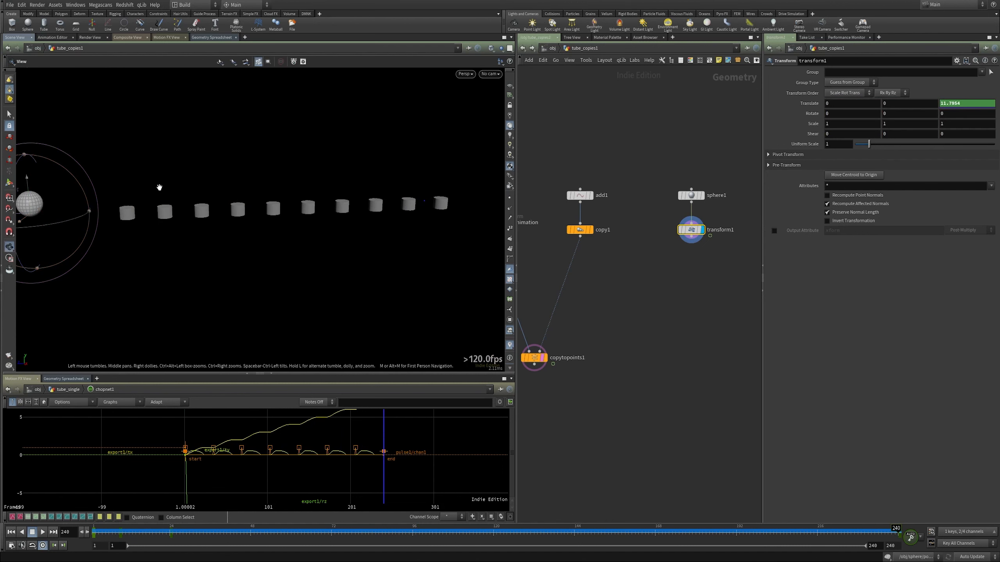
pyautogui.keyDown('alt'); pyautogui.moveTo(158, 187); pyautogui.dragTo(290, 191, button='middle'); pyautogui.keyUp('alt')
pyautogui.keyDown('alt'); pyautogui.moveTo(291, 190); pyautogui.dragTo(306, 286); pyautogui.keyUp('alt')
pyautogui.hotkey('ctrl', 'z')
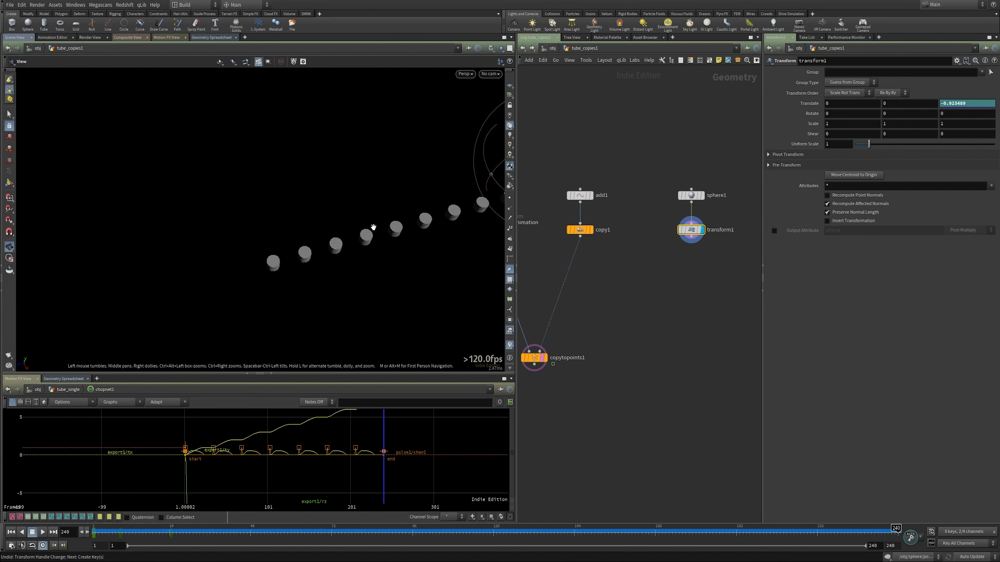
# Step: Move the sphere along Z to about 12.54 at frame 240, and scrub back through the timeline to check its travel
pyautogui.keyDown('alt'); pyautogui.moveTo(370, 229); pyautogui.dragTo(235, 226, button='middle'); pyautogui.keyUp('alt')
pyautogui.keyDown('alt'); pyautogui.moveTo(235, 226); pyautogui.dragTo(213, 243, button='right'); pyautogui.keyUp('alt')
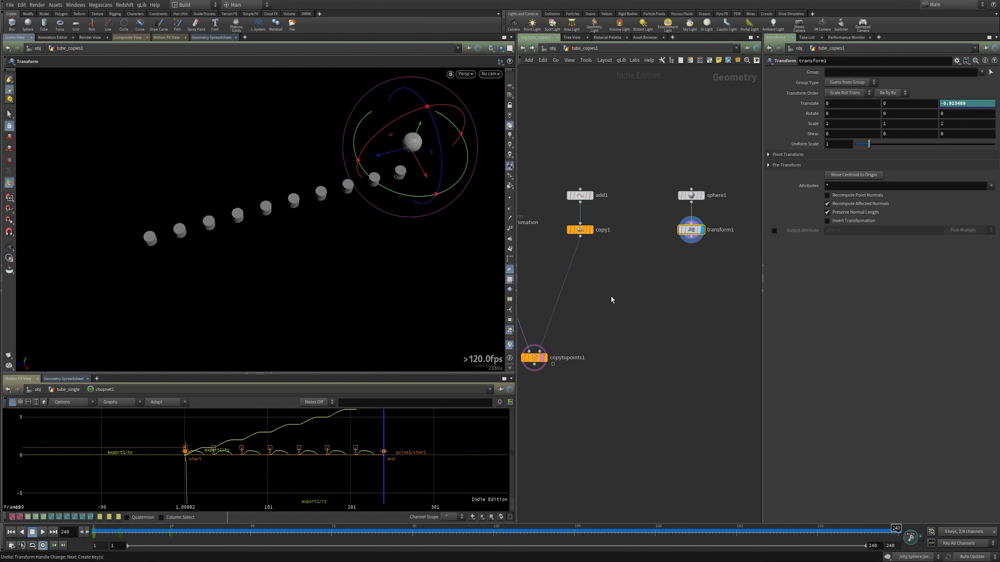
pyautogui.moveTo(579, 274); pyautogui.dragTo(645, 275, button='middle')
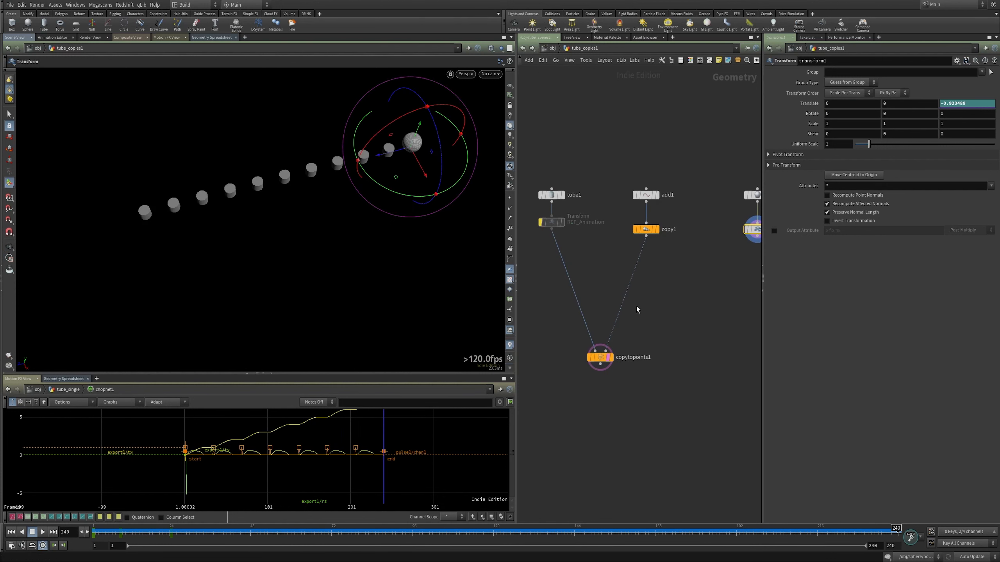
pyautogui.moveTo(636, 308); pyautogui.dragTo(526, 257, button='middle')
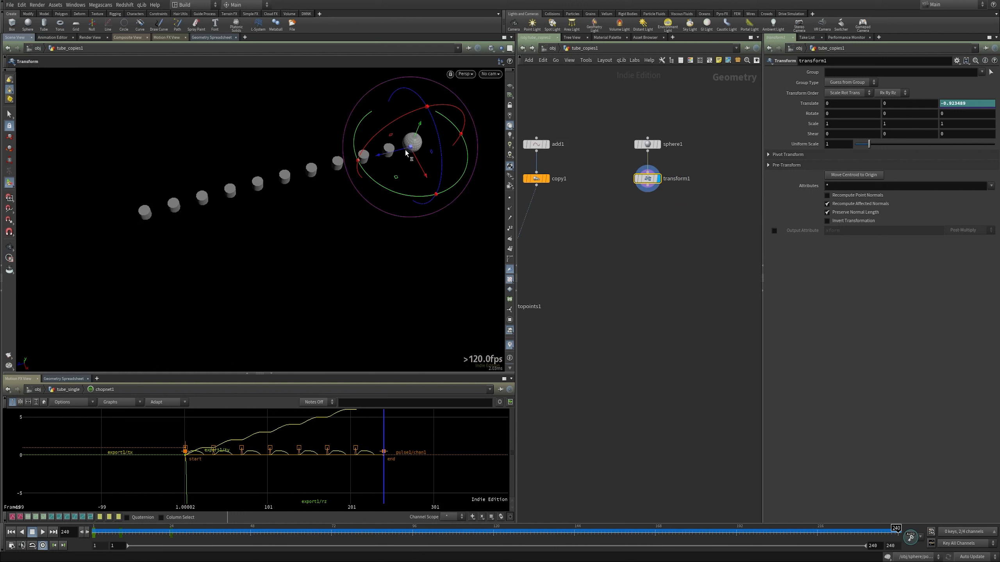
pyautogui.moveTo(382, 155); pyautogui.dragTo(30, 279)
pyautogui.press('Escape')
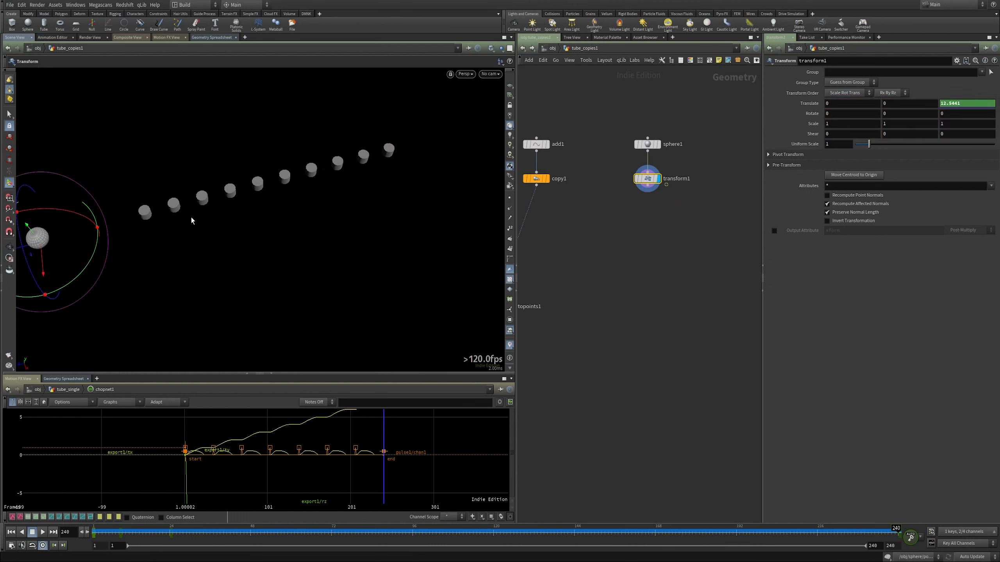
pyautogui.moveTo(190, 217); pyautogui.dragTo(166, 165)
pyautogui.moveTo(247, 190); pyautogui.dragTo(313, 184, button='middle')
pyautogui.press('t')
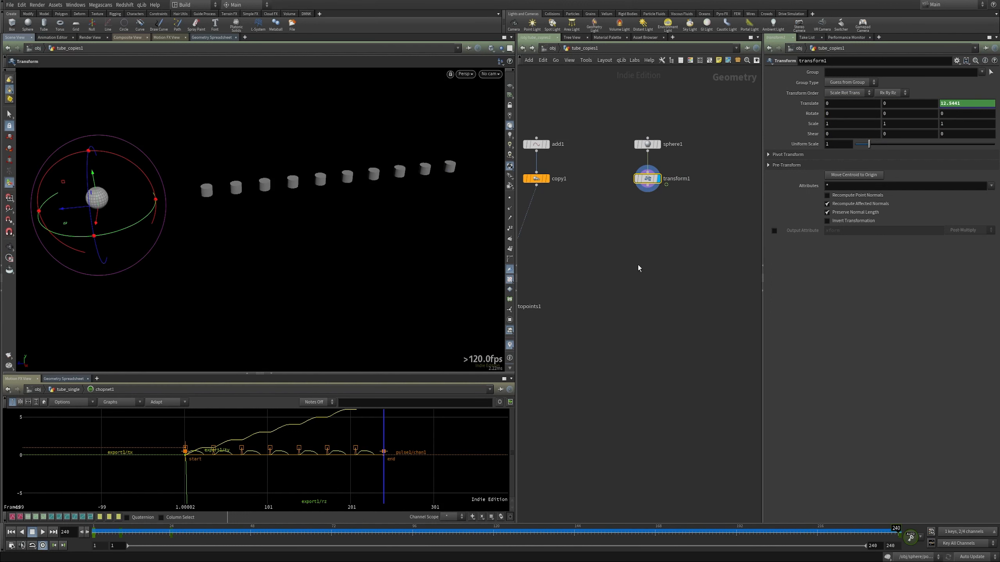
pyautogui.moveTo(680, 330); pyautogui.dragTo(718, 312, button='middle')
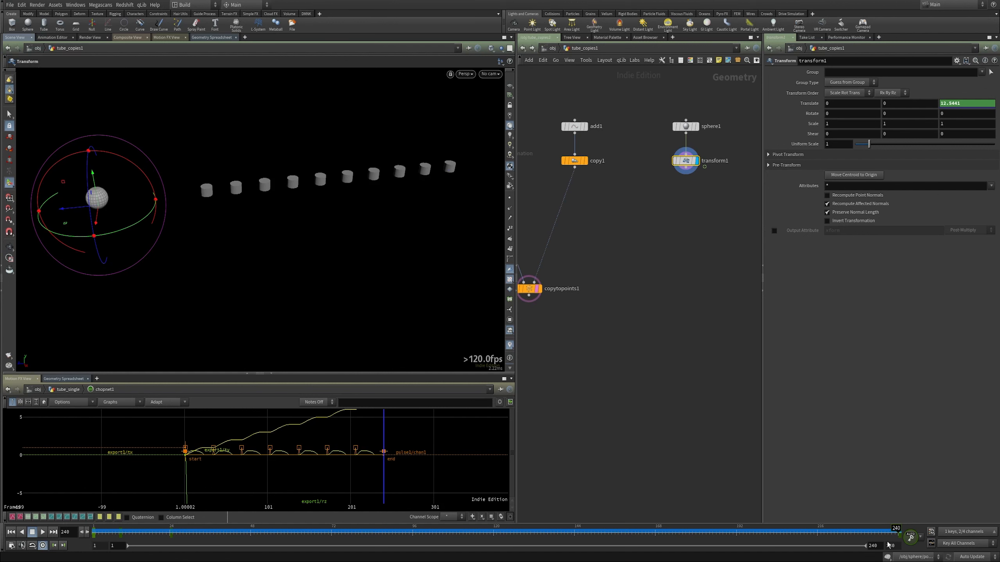
pyautogui.moveTo(897, 536); pyautogui.dragTo(620, 514)
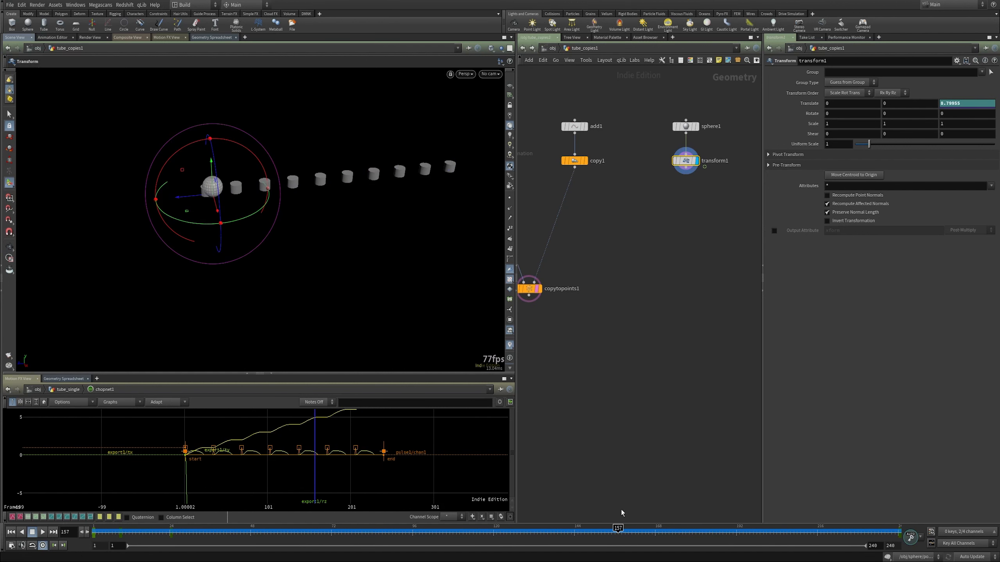
# Step: Template copy1 instead of copytopoints1, and scrub to frame 78 to watch the sphere pass over the points
pyautogui.moveTo(630, 234); pyautogui.dragTo(639, 257, button='middle')
pyautogui.click(598, 196)
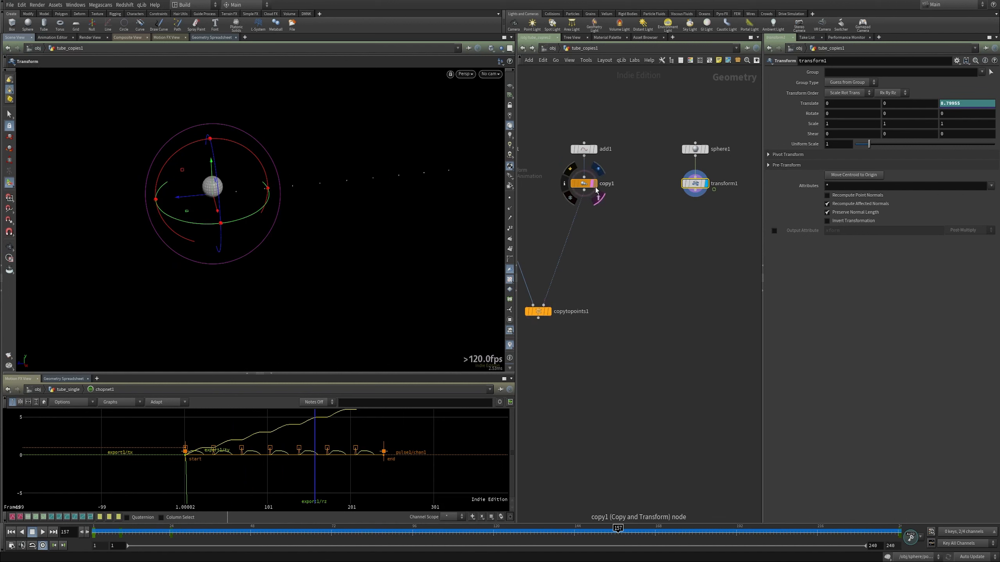
pyautogui.keyDown('alt'); pyautogui.moveTo(348, 189); pyautogui.dragTo(319, 223, button='middle'); pyautogui.keyUp('alt')
pyautogui.keyDown('alt'); pyautogui.moveTo(319, 224); pyautogui.dragTo(370, 196, button='right'); pyautogui.keyUp('alt')
pyautogui.moveTo(371, 196); pyautogui.dragTo(326, 199, button='middle')
pyautogui.press('Return')
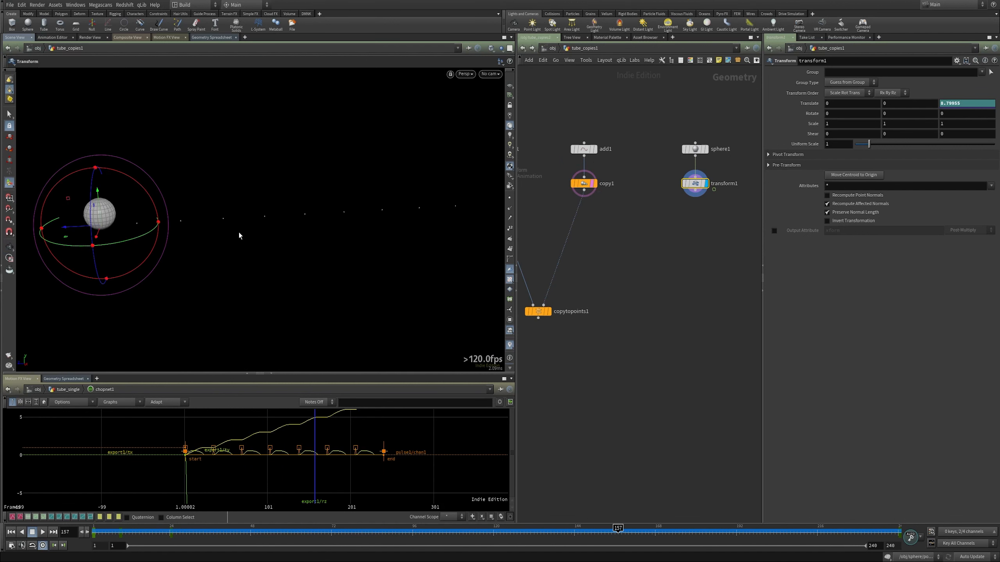
pyautogui.moveTo(462, 529); pyautogui.dragTo(352, 545)
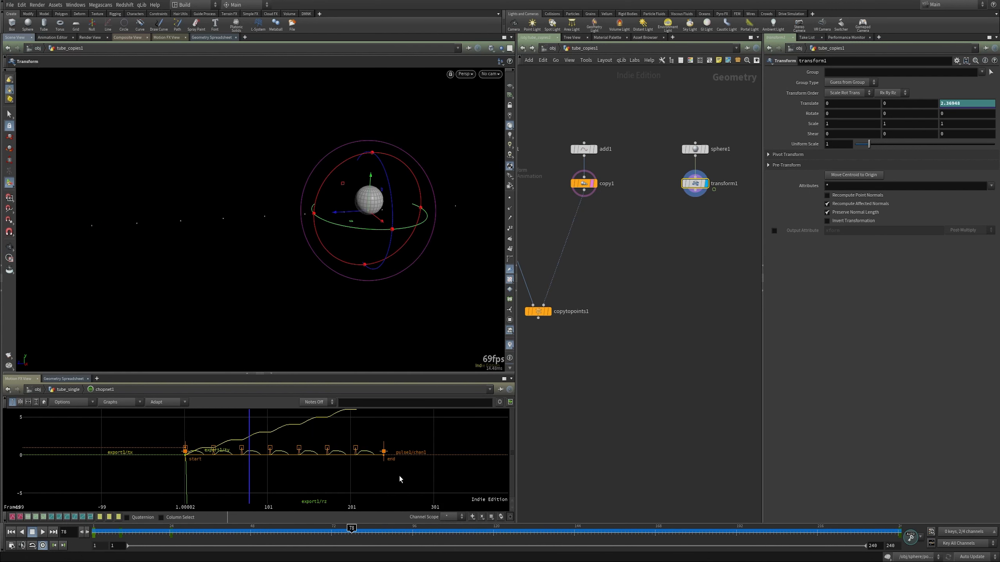
# Step: Insert a Group node between copy1 and copytopoints1 and set its group type to Points
pyautogui.press('Tab')
pyautogui.write('gro')
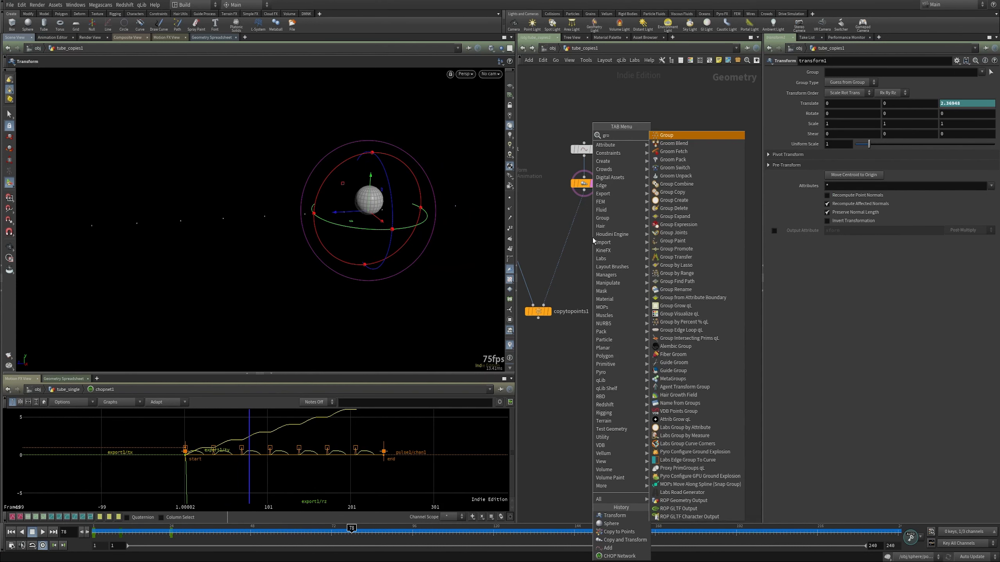
pyautogui.press('Return')
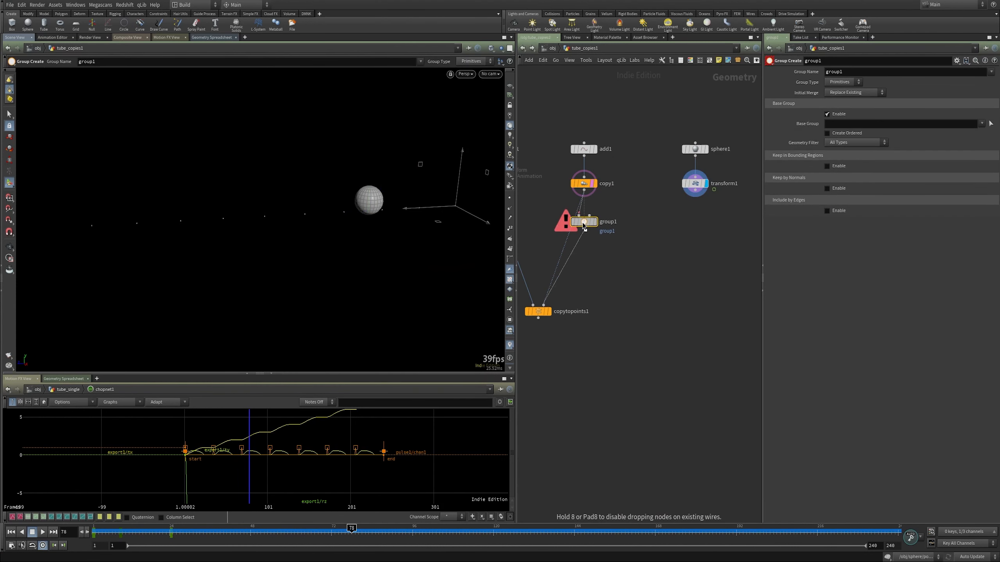
pyautogui.click(584, 224)
pyautogui.click(842, 82)
pyautogui.click(843, 100)
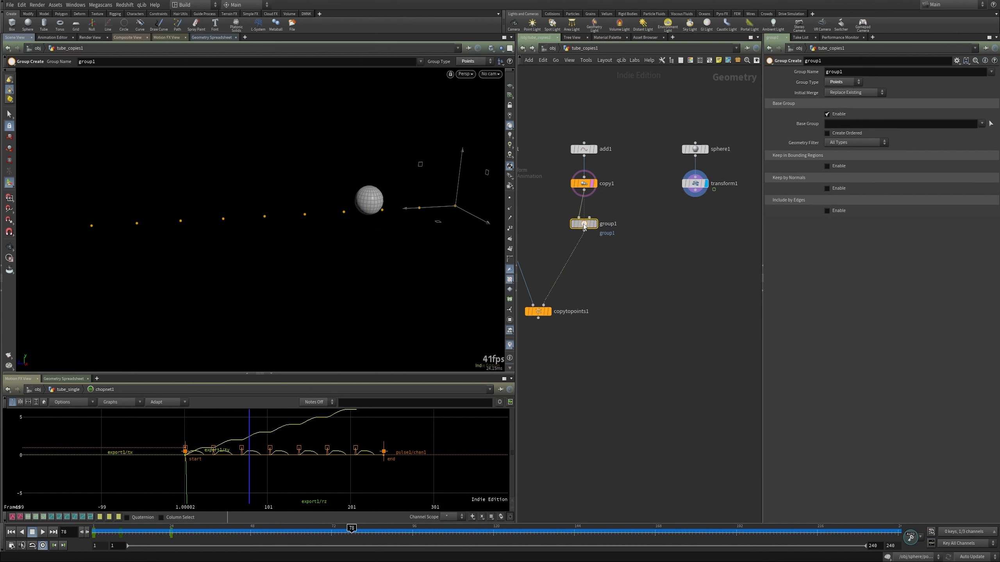
# Step: Wire transform1 into group1's second input and display group1
pyautogui.moveTo(583, 224); pyautogui.dragTo(693, 200)
pyautogui.click(694, 200)
pyautogui.click(595, 226)
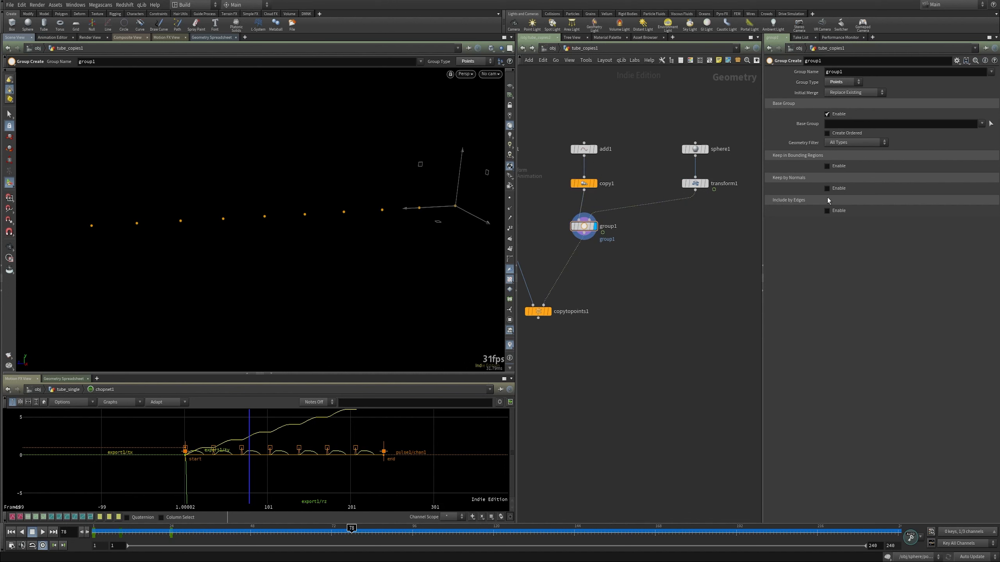
# Step: Keep group1's points by bounding region using Bounding Object (points or vertices only), and scrub the timeline to check the grouping
pyautogui.click(839, 166)
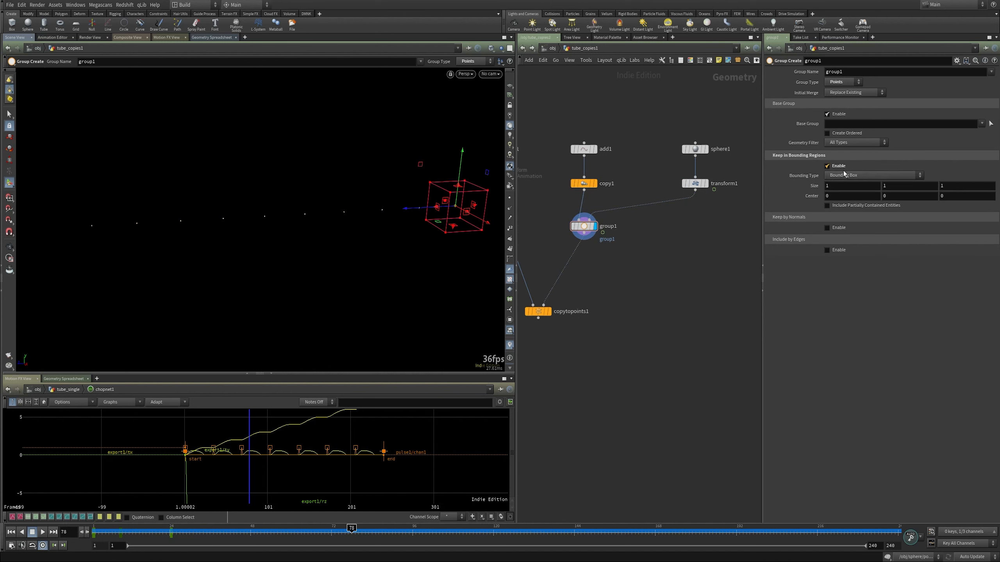
pyautogui.click(845, 175)
pyautogui.click(853, 201)
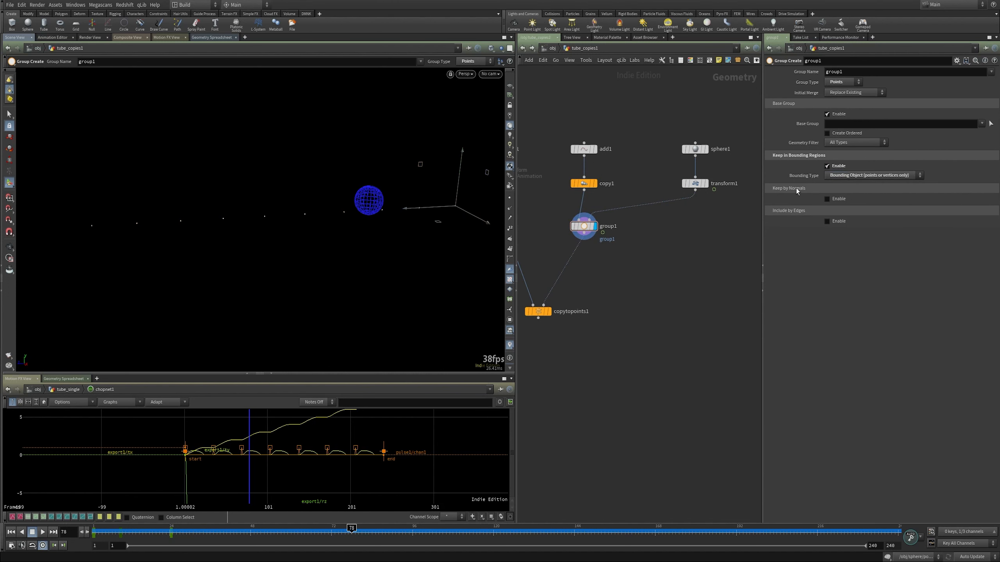
pyautogui.moveTo(166, 532); pyautogui.dragTo(443, 530)
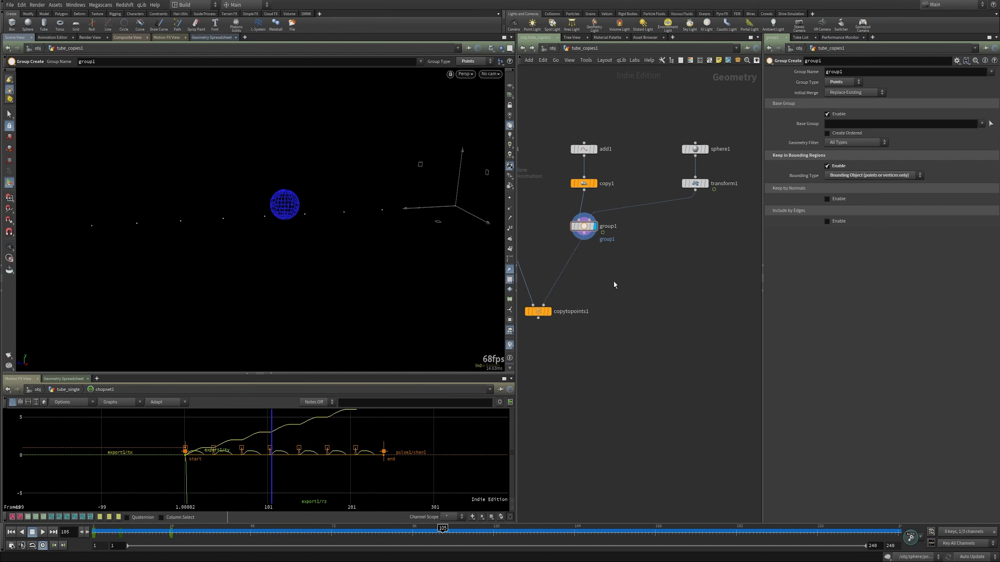
# Step: Make room below group1 and insert an Attribute Create node between group1 and copytopoints1
pyautogui.moveTo(590, 354); pyautogui.dragTo(630, 352, button='middle')
pyautogui.moveTo(630, 226); pyautogui.dragTo(630, 221)
pyautogui.moveTo(590, 311); pyautogui.dragTo(583, 334)
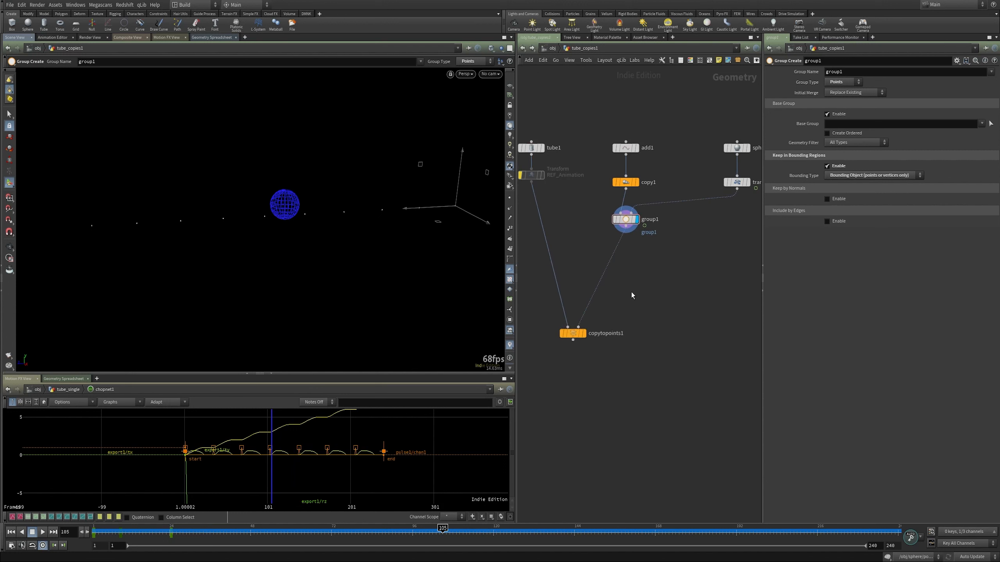
pyautogui.press('Tab')
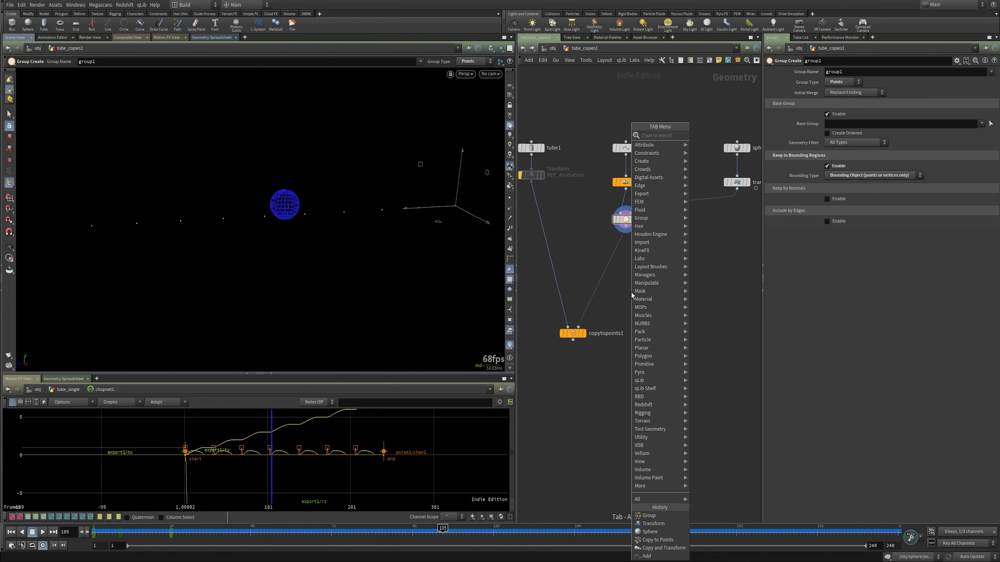
pyautogui.press('Escape')
pyautogui.press('Tab')
pyautogui.write('attribcreate')
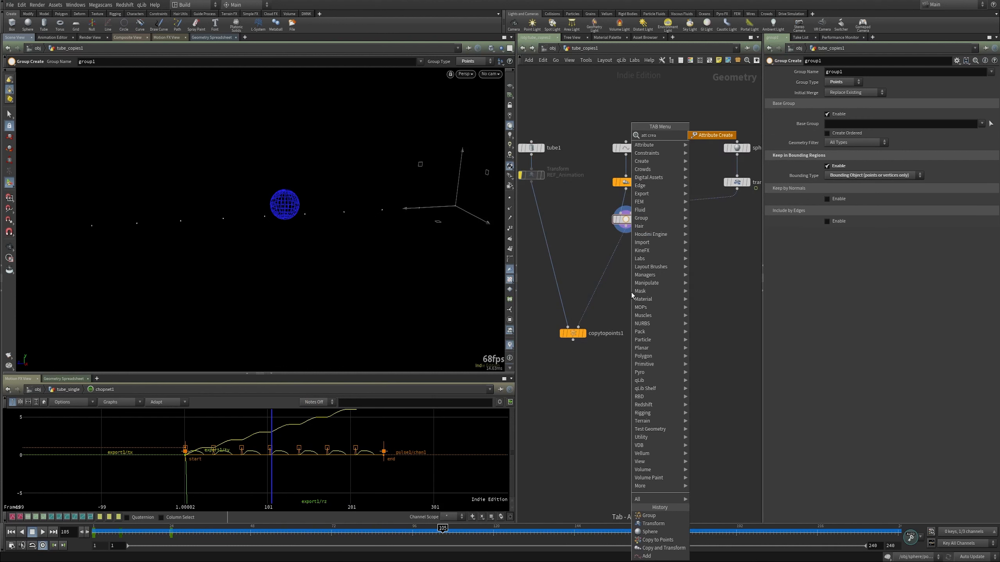
pyautogui.press('Return')
pyautogui.click(626, 251)
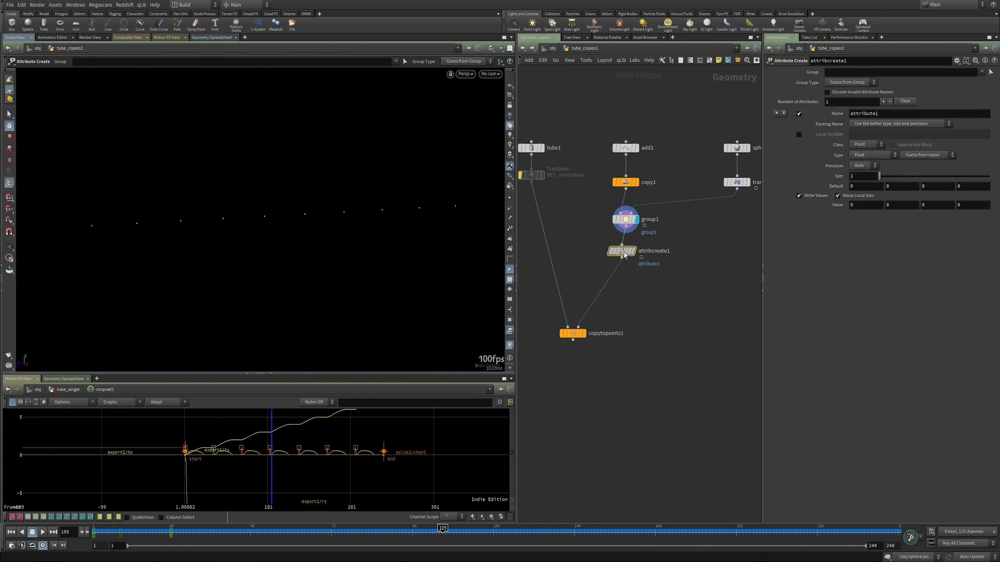
# Step: Rename the Attribute Create node to trigger_attribute and name its attribute trigger
pyautogui.doubleClick(665, 251)
pyautogui.write('tr')
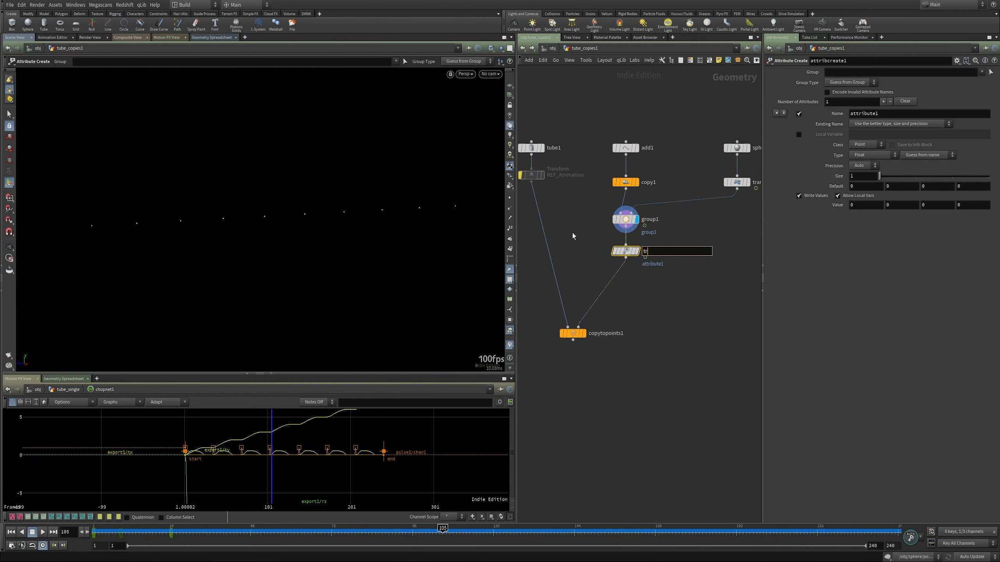
pyautogui.write('igger_attribute')
pyautogui.press('Return')
pyautogui.click(896, 113)
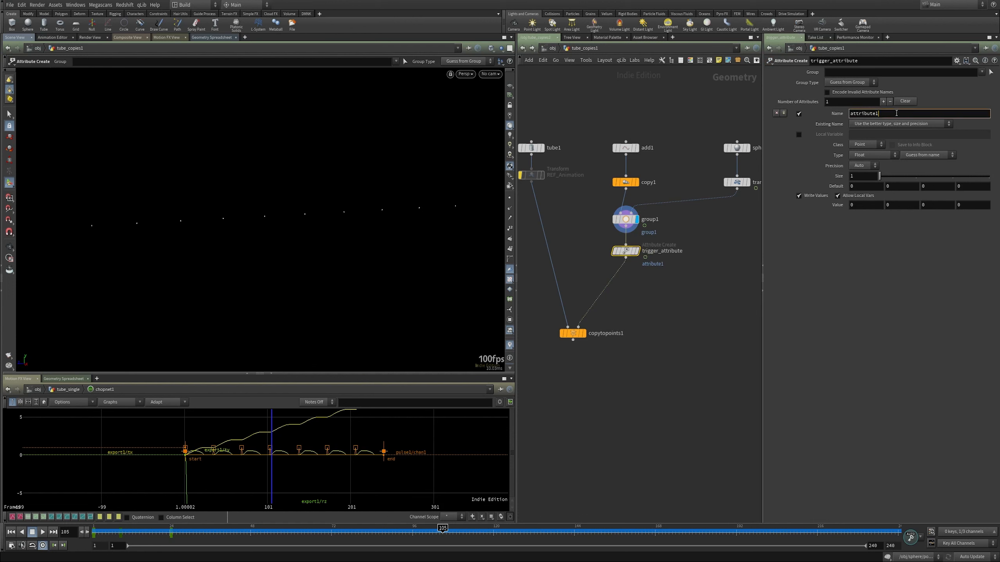
pyautogui.write('trigger')
pyautogui.press('Return')
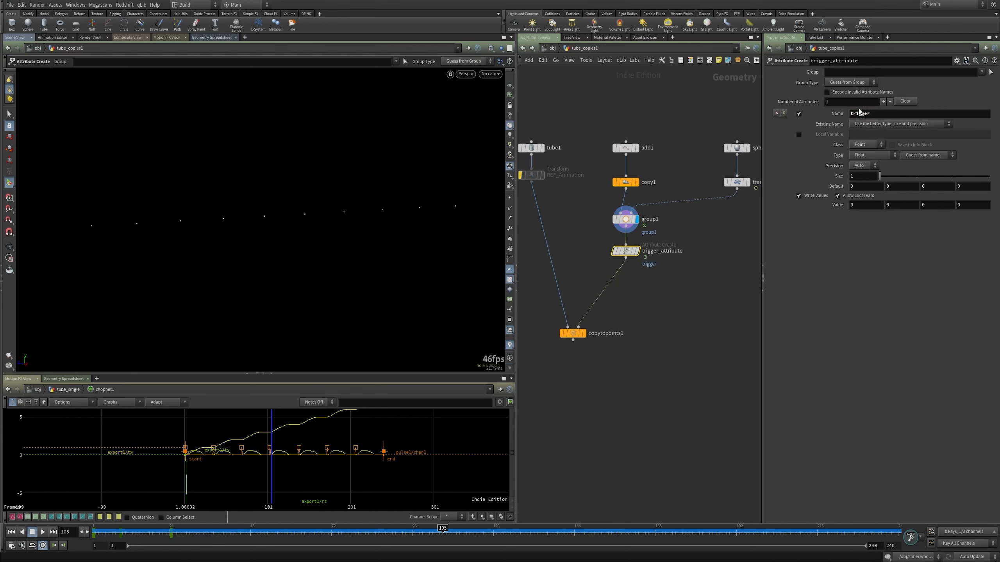
# Step: Set the trigger attribute's first value to 1 and restrict the node to group1
pyautogui.click(867, 204)
pyautogui.write('1')
pyautogui.press('Return')
pyautogui.click(982, 71)
pyautogui.click(974, 81)
# Step: Display trigger_attribute and scrub to frame 59 while checking the trigger values in an enlarged Geometry Spreadsheet
pyautogui.click(636, 251)
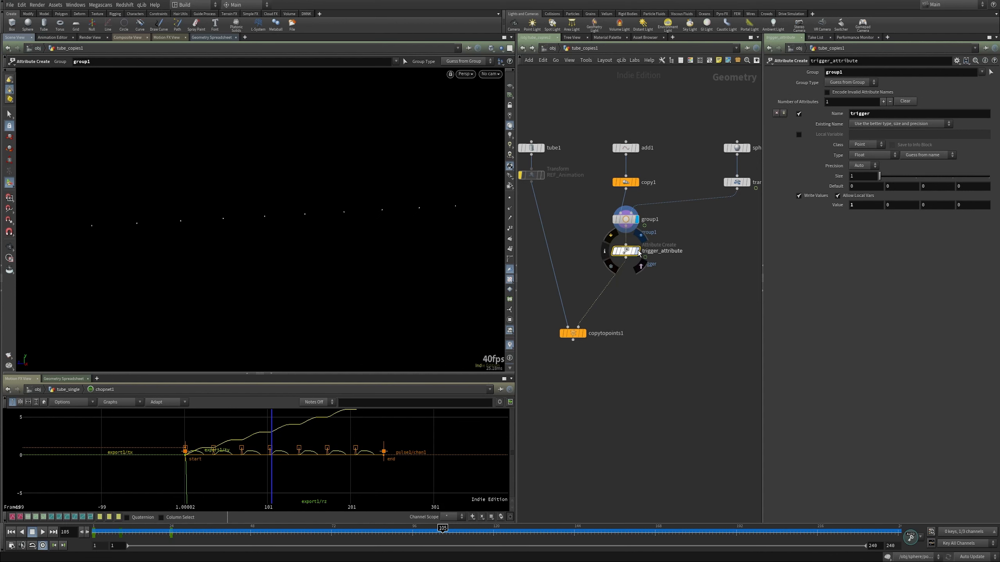
pyautogui.click(72, 378)
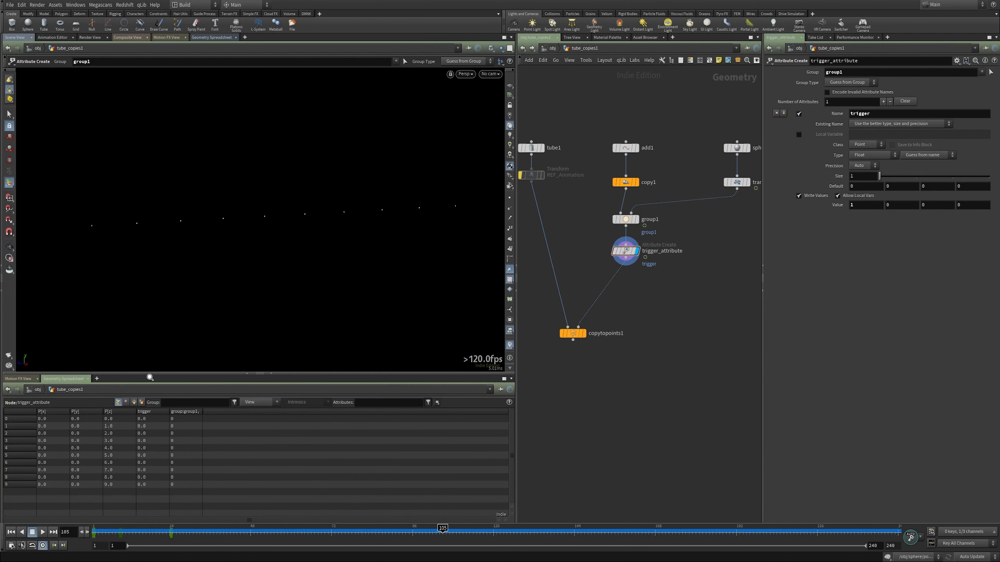
pyautogui.moveTo(151, 374); pyautogui.dragTo(150, 329)
pyautogui.moveTo(120, 528); pyautogui.dragTo(232, 528)
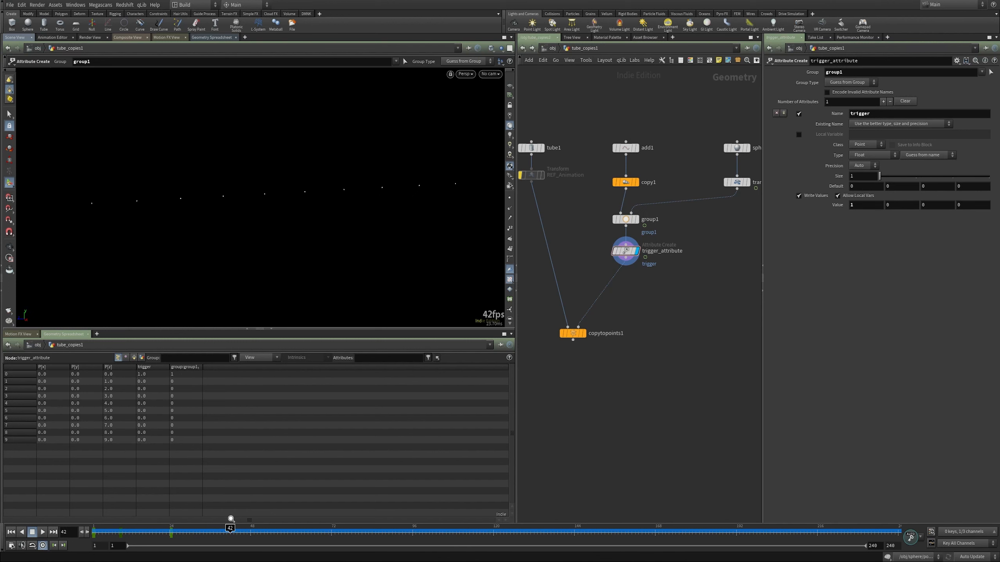
pyautogui.moveTo(230, 528); pyautogui.dragTo(288, 529)
# Step: Insert a Null node between trigger_attribute and copytopoints1 and start renaming it
pyautogui.press('Tab')
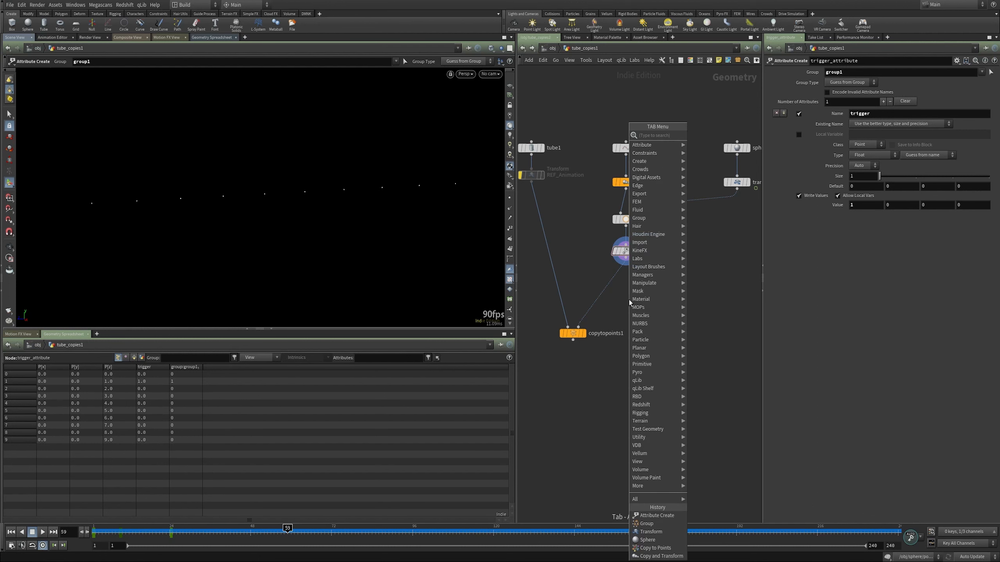
pyautogui.write('n')
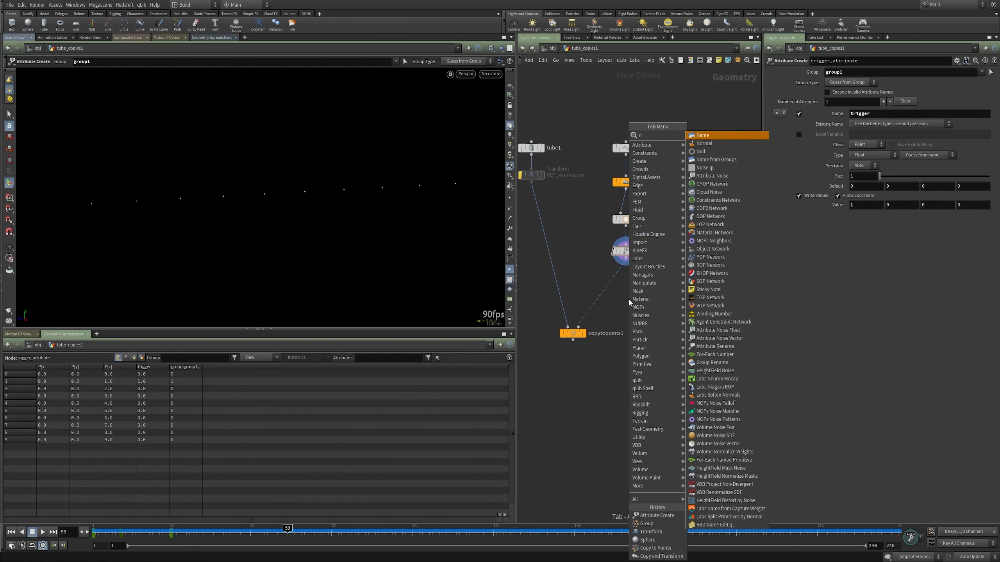
pyautogui.write('ull')
pyautogui.press('Return')
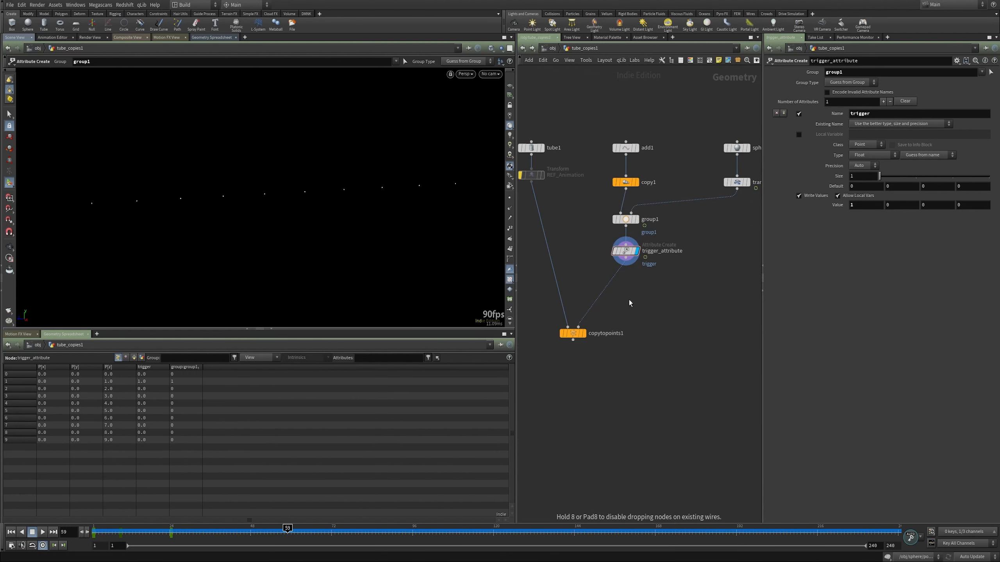
pyautogui.moveTo(628, 300)
pyautogui.mouseDown()
pyautogui.moveTo(609, 267)
pyautogui.moveTo(625, 281)
pyautogui.mouseUp()
pyautogui.doubleClick(641, 282)
pyautogui.write('T')
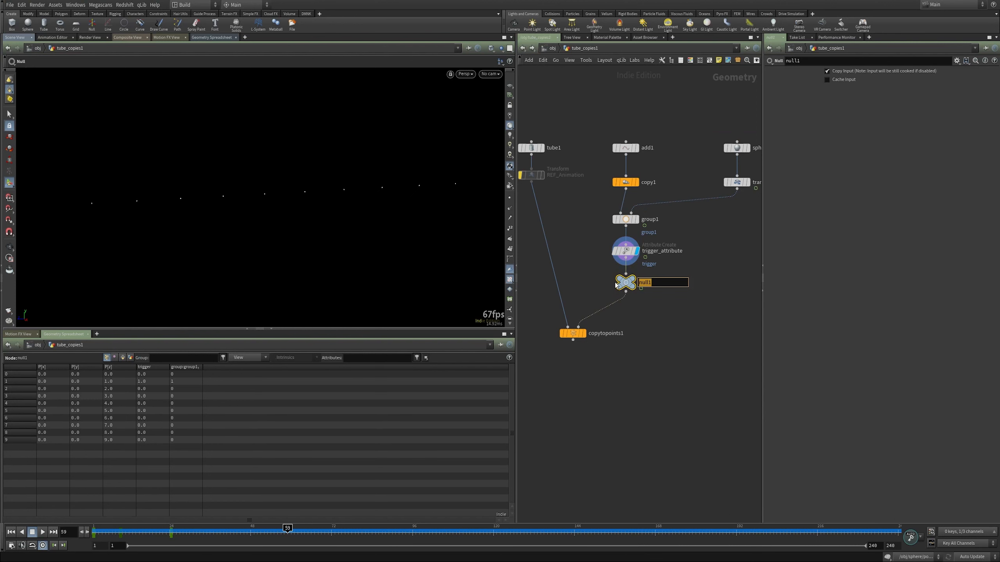
# Step: Rename the null below the trigger_attribute node to TO_CHOPS
pyautogui.write('O_CHOPS')
pyautogui.press('Return')
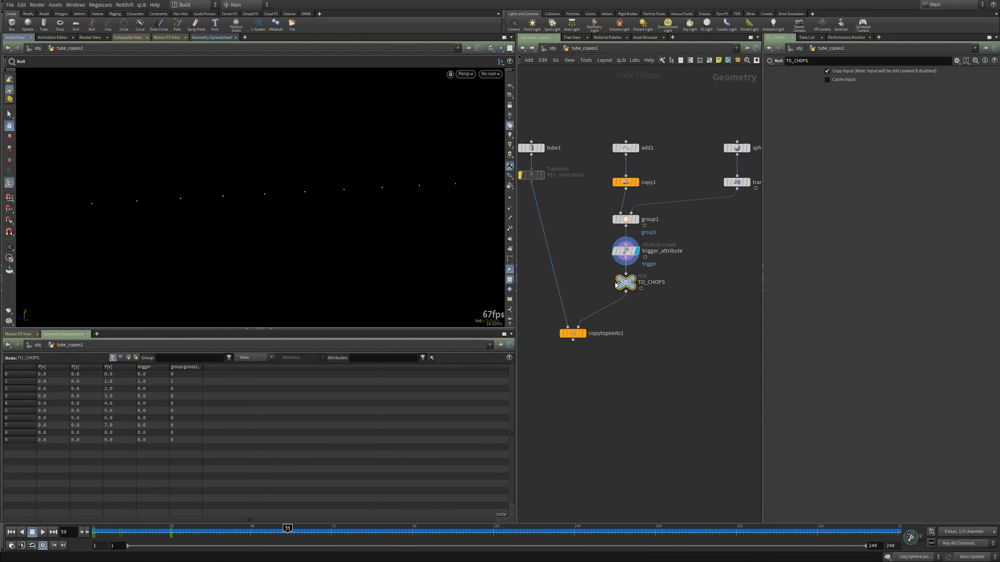
# Step: Add a CHOP Network node beside TO_CHOPS and go inside it with the Motion FX view showing
pyautogui.moveTo(700, 287); pyautogui.dragTo(659, 285, button='middle')
pyautogui.press('Tab')
pyautogui.write('chop')
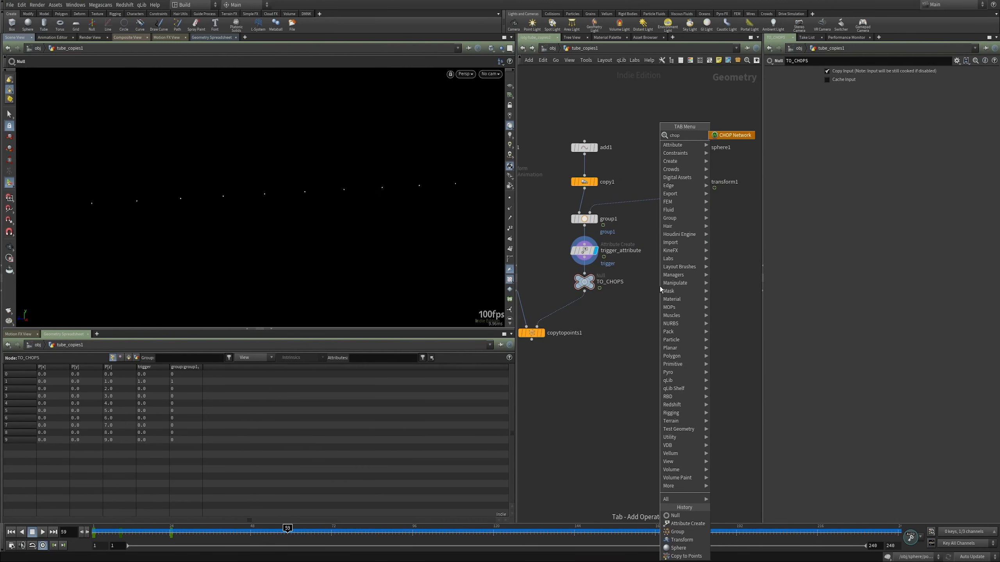
pyautogui.press('Return')
pyautogui.doubleClick(660, 286)
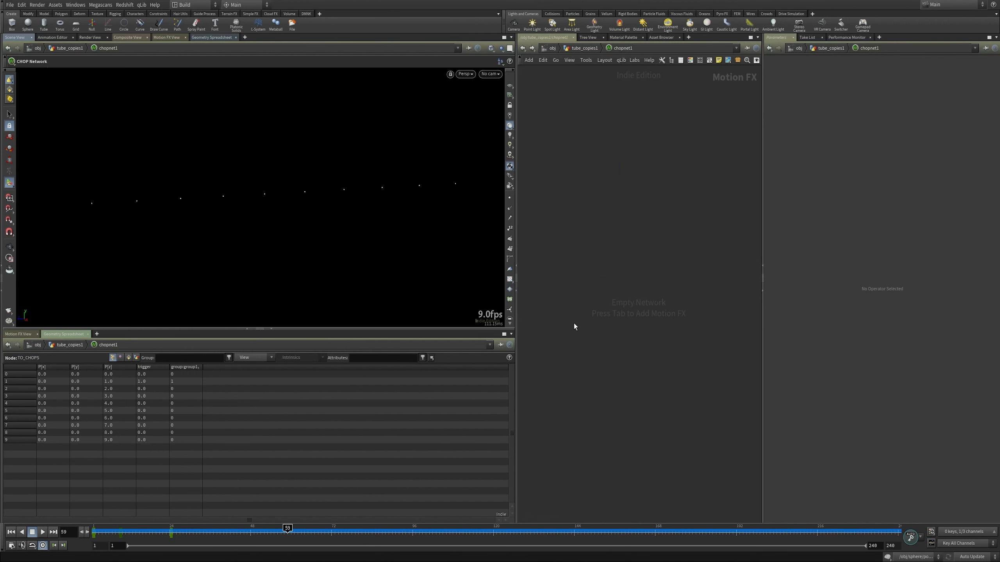
pyautogui.click(19, 334)
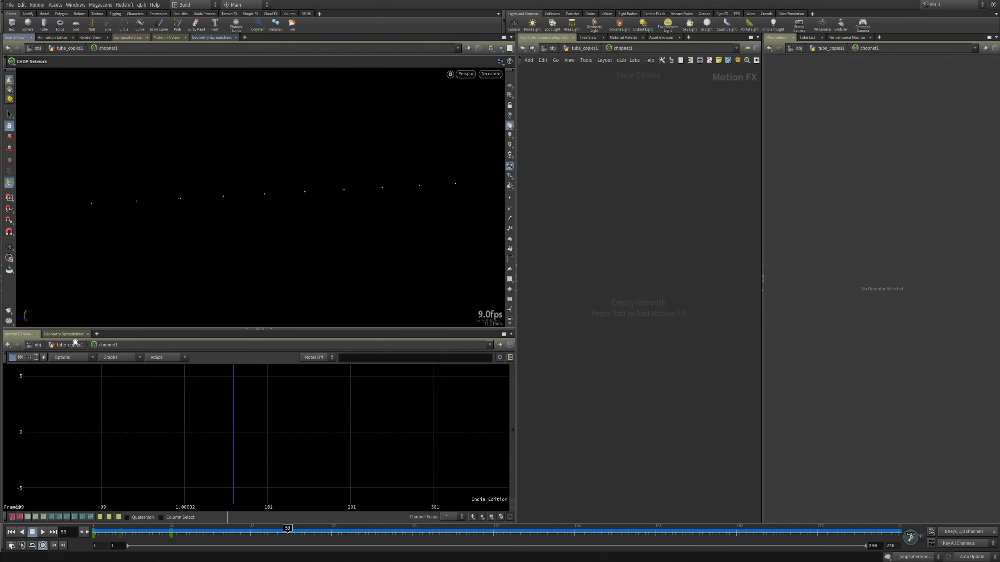
# Step: Add a Copy node to the empty CHOP network
pyautogui.press('Tab')
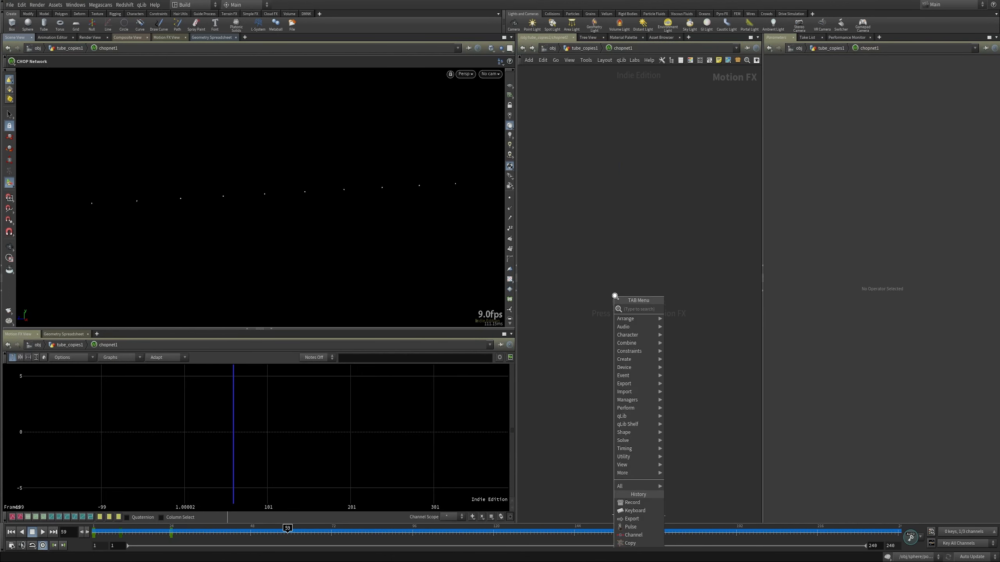
pyautogui.write('copy')
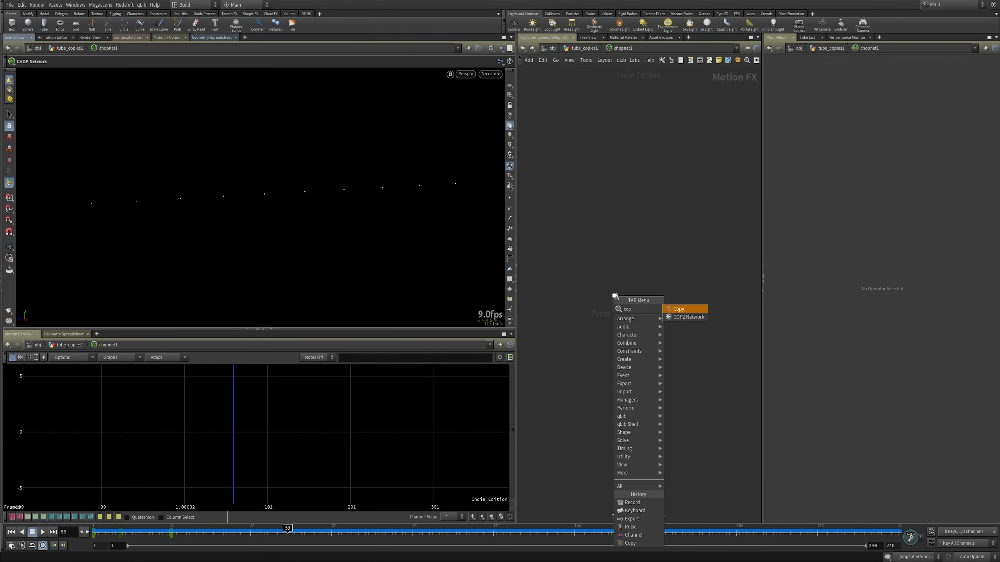
pyautogui.press('Return')
pyautogui.click(615, 311)
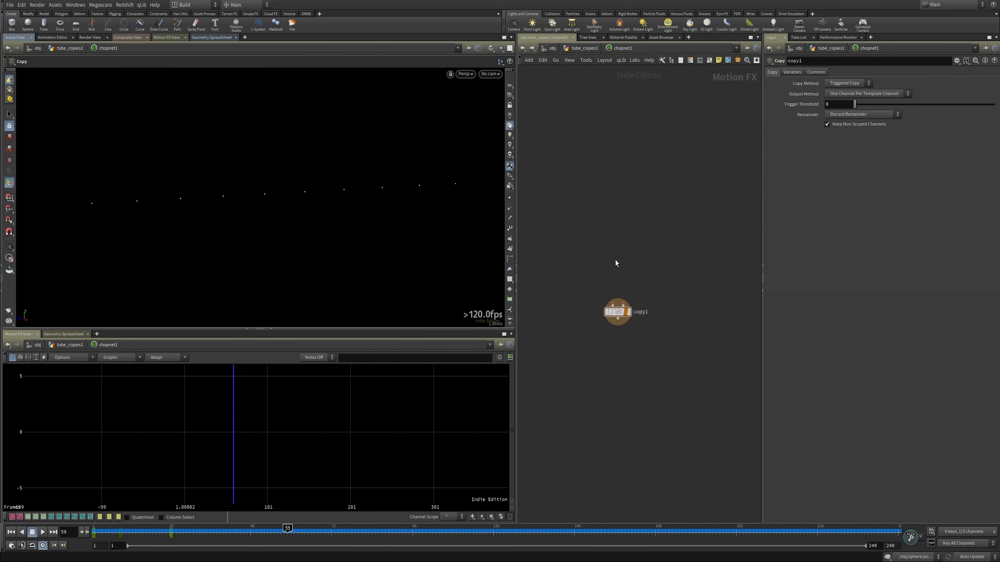
# Step: Add a Channel node and place it to the upper right of the Copy node
pyautogui.press('Tab')
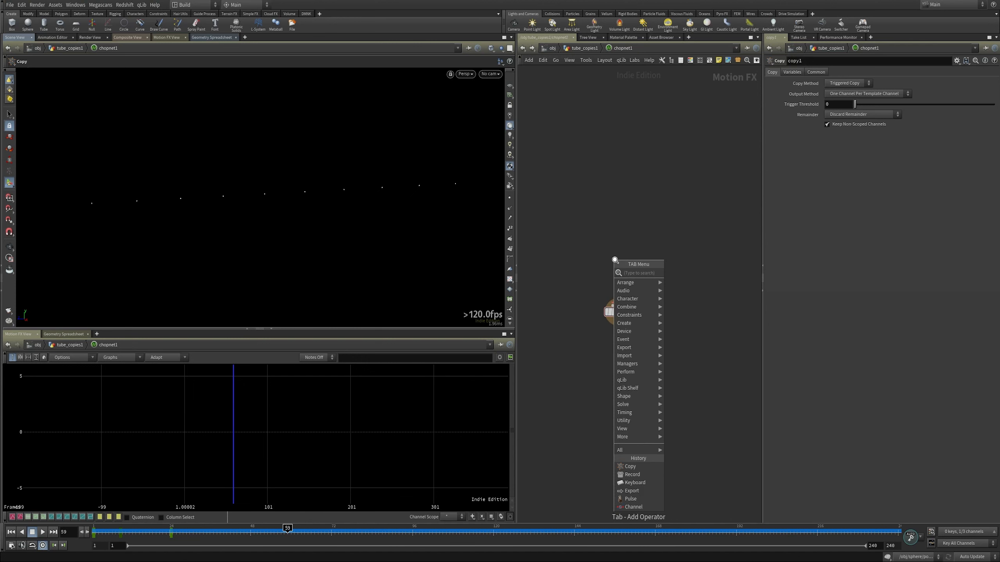
pyautogui.write('channel')
pyautogui.press('Return')
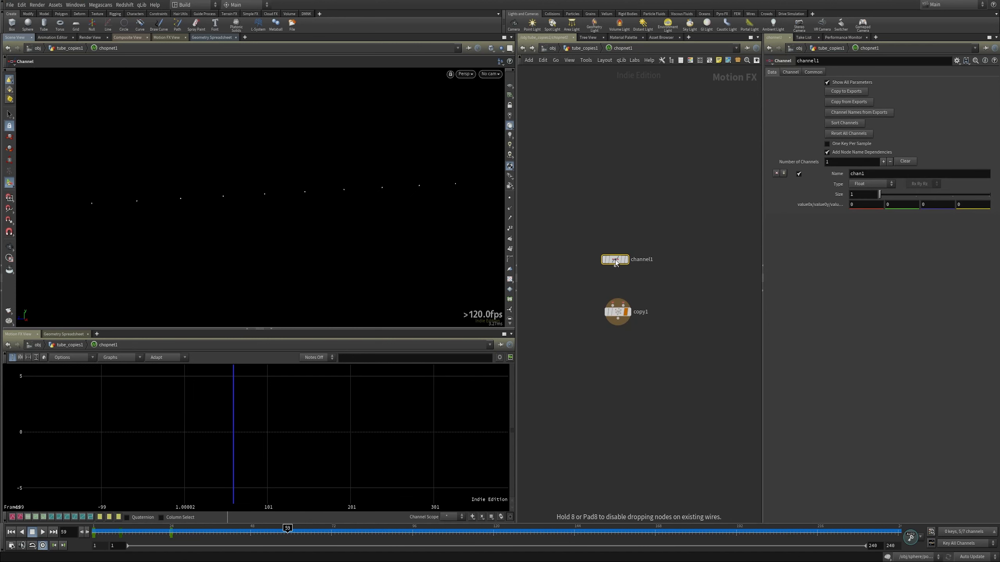
pyautogui.click(687, 279)
# Step: Add a Geometry node above the Copy node in the CHOP network
pyautogui.press('Tab')
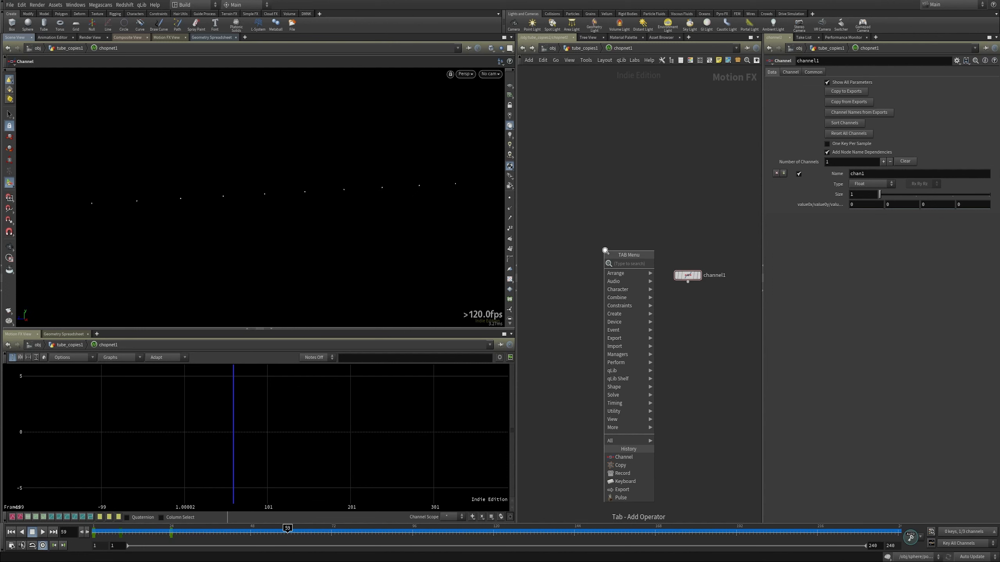
pyautogui.write('g')
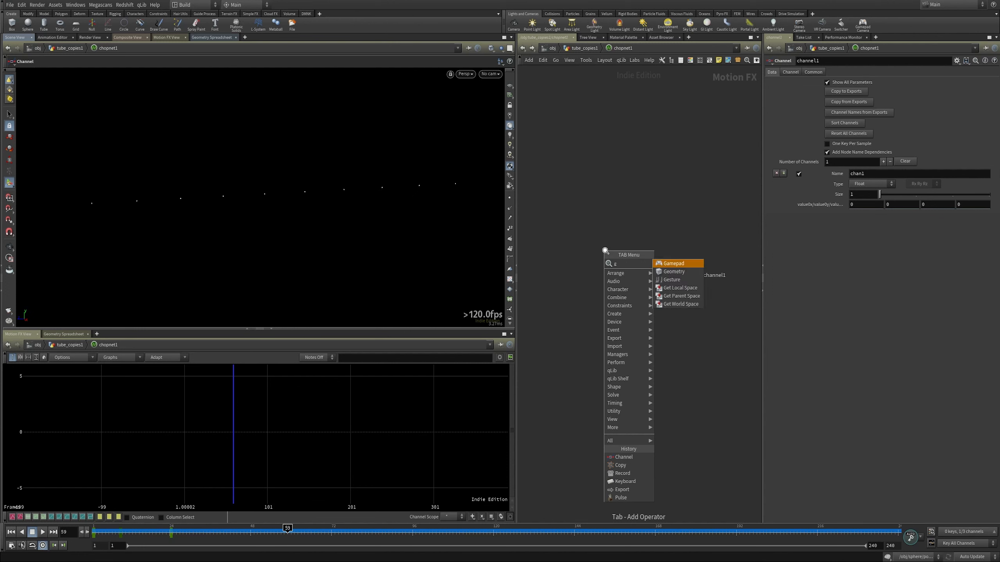
pyautogui.press('Down')
pyautogui.press('Return')
pyautogui.click(604, 251)
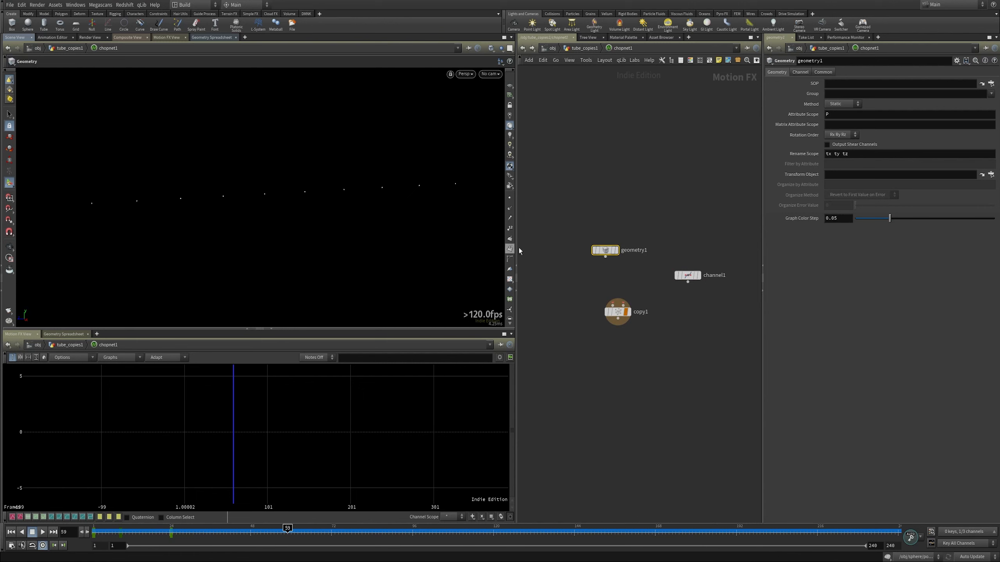
# Step: Set the Geometry node's SOP path to ../../TO_CHOPS/
pyautogui.click(877, 84)
pyautogui.write('..')
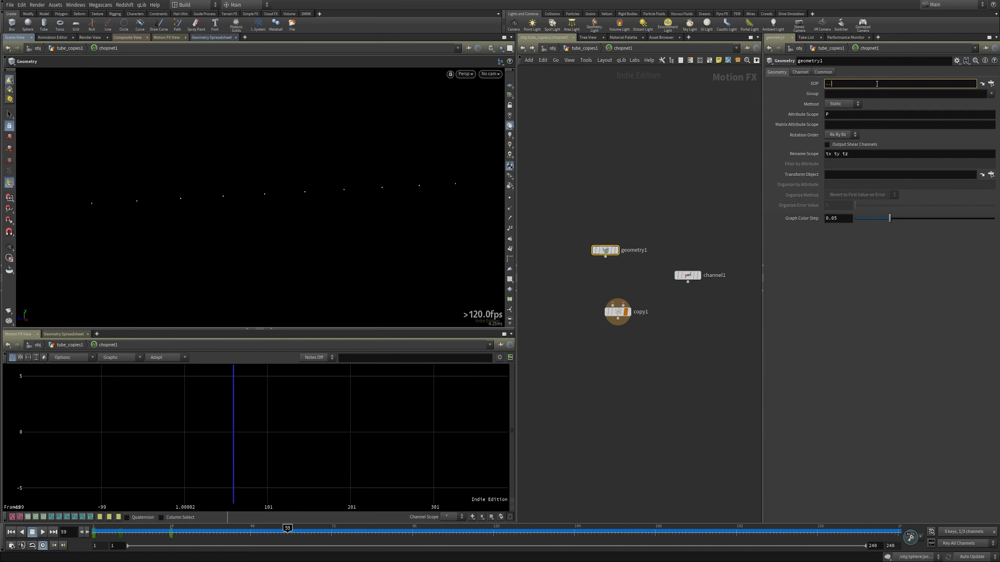
pyautogui.write('/../')
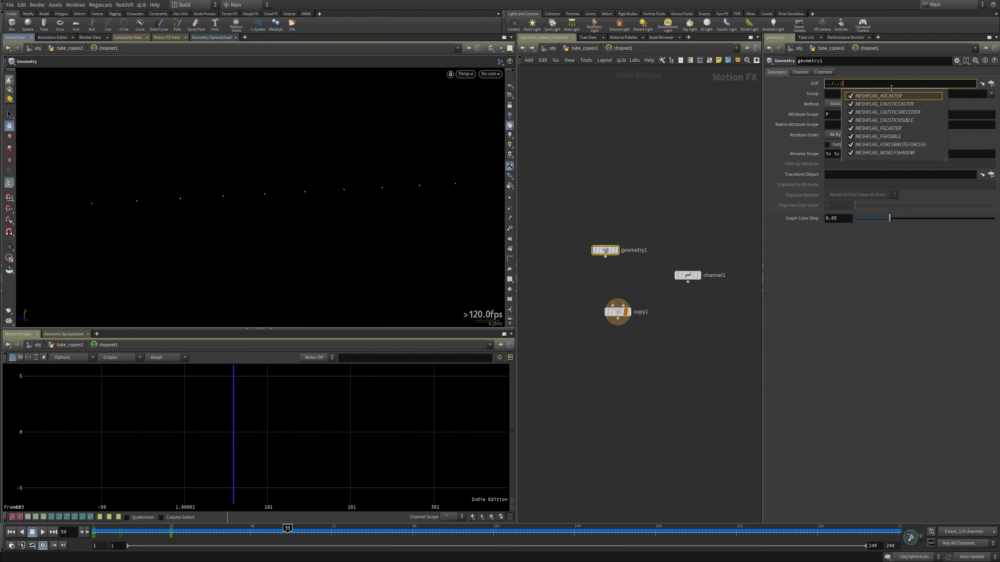
pyautogui.write('O')
pyautogui.press('Down')
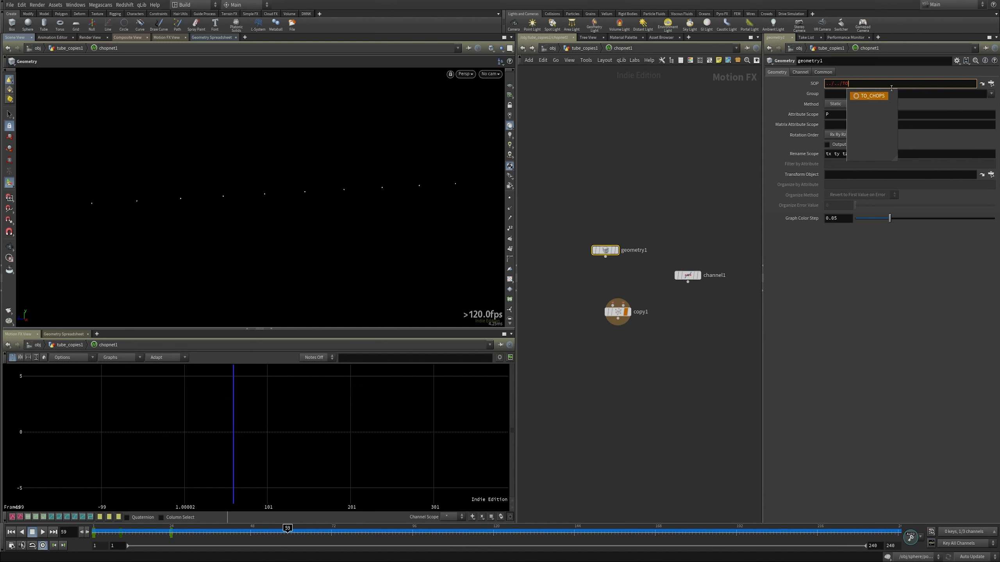
pyautogui.press('Return')
pyautogui.press('Return')
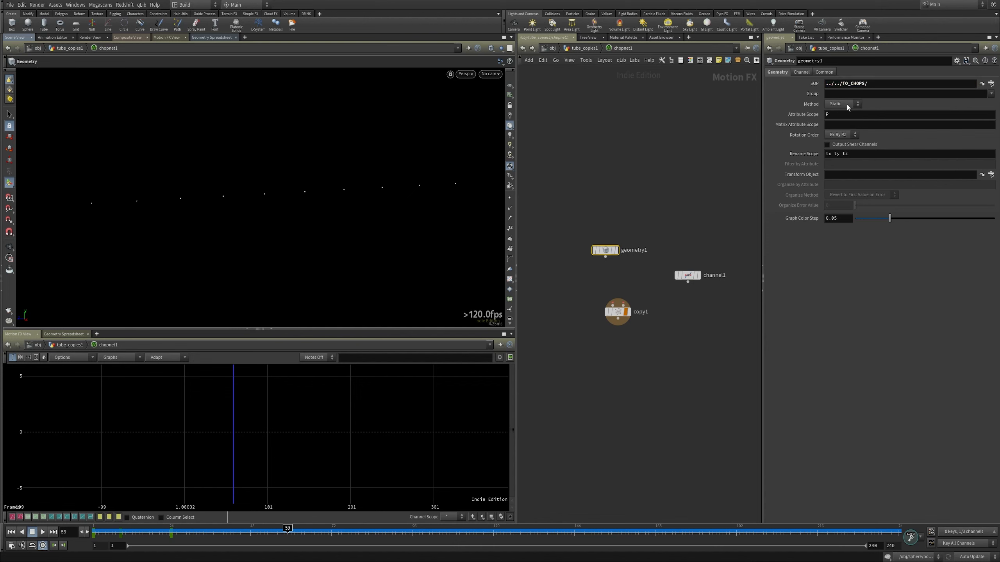
# Step: Set both the Attribute Scope and the Rename Scope of the Geometry node to trigger
pyautogui.click(852, 118)
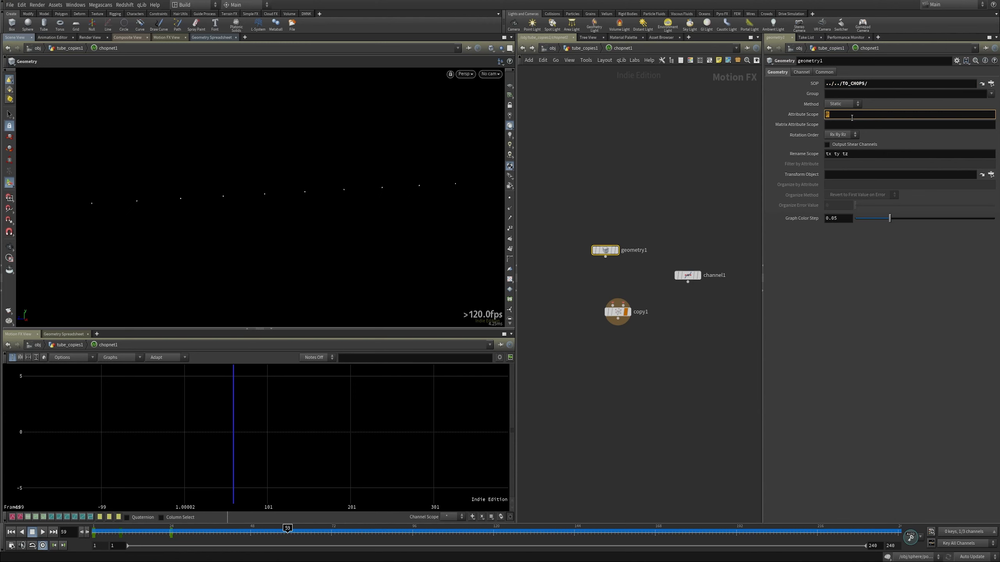
pyautogui.write('trigger')
pyautogui.press('Tab')
pyautogui.press('Tab')
pyautogui.press('Tab')
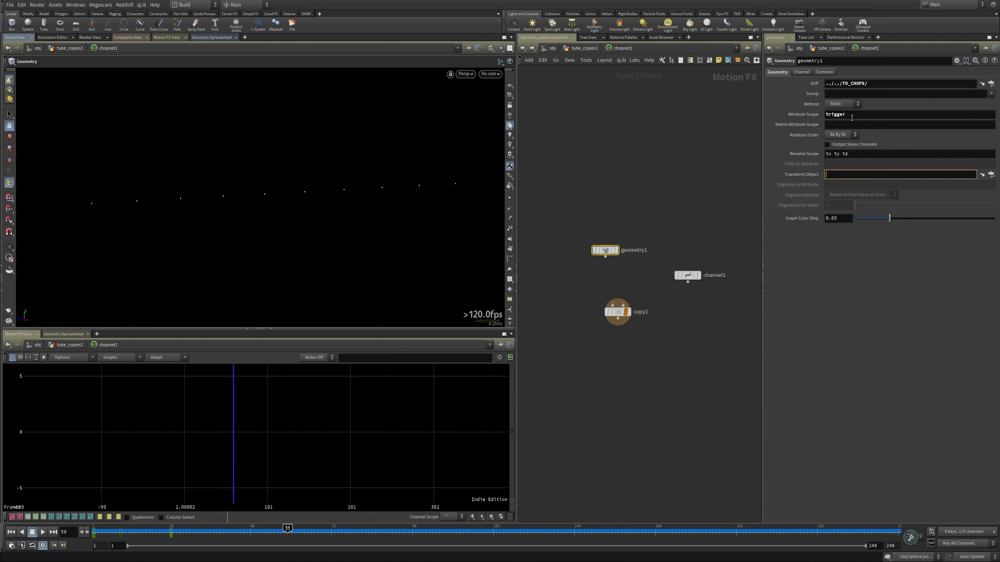
pyautogui.click(854, 153)
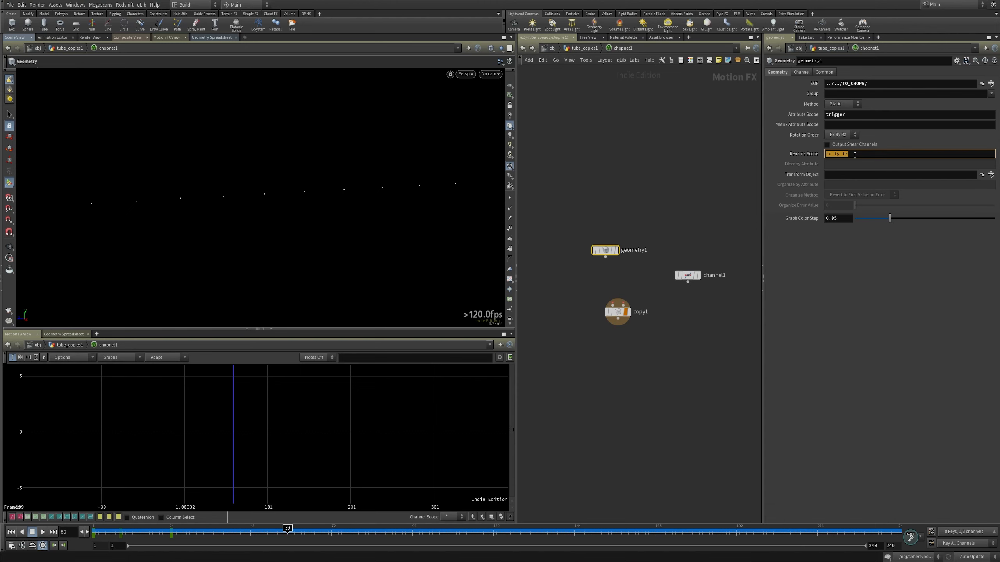
pyautogui.write('trigger')
pyautogui.press('Return')
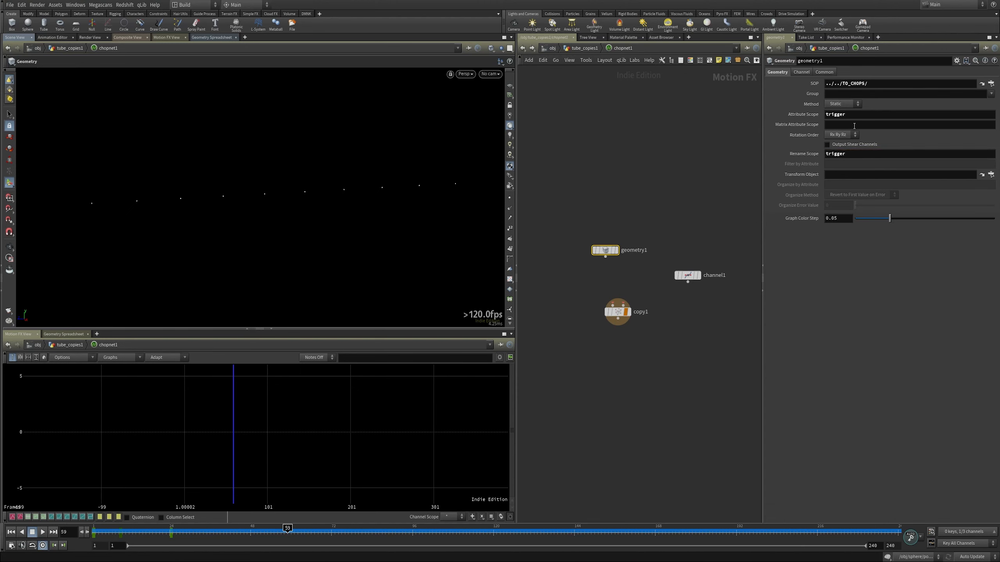
# Step: Shift the Geometry node slightly left and turn on its display so its curve is plotted in the Motion FX view
pyautogui.moveTo(618, 253); pyautogui.dragTo(608, 253)
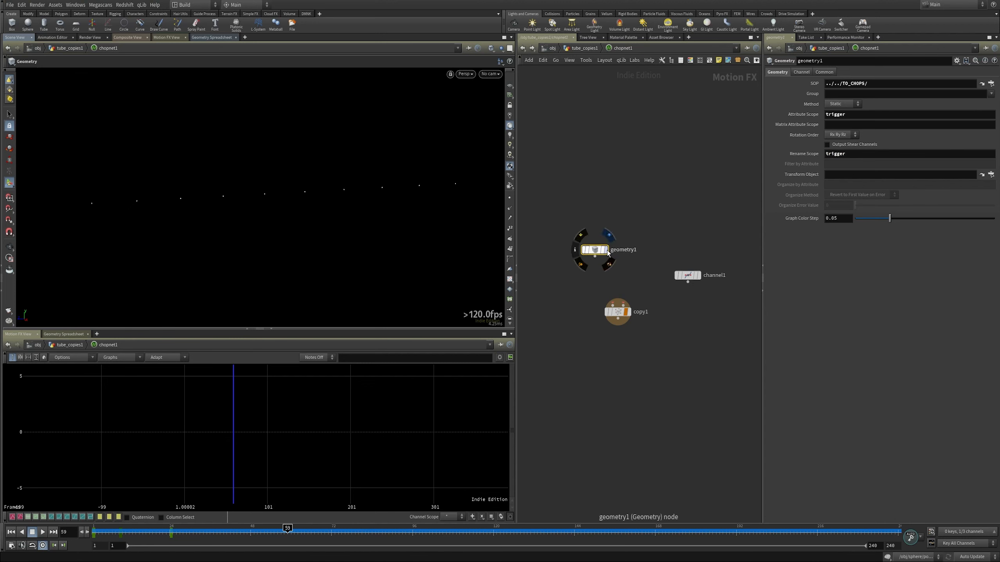
pyautogui.click(606, 251)
pyautogui.moveTo(184, 440); pyautogui.dragTo(198, 449, button='middle')
pyautogui.moveTo(198, 449); pyautogui.dragTo(195, 486, button='right')
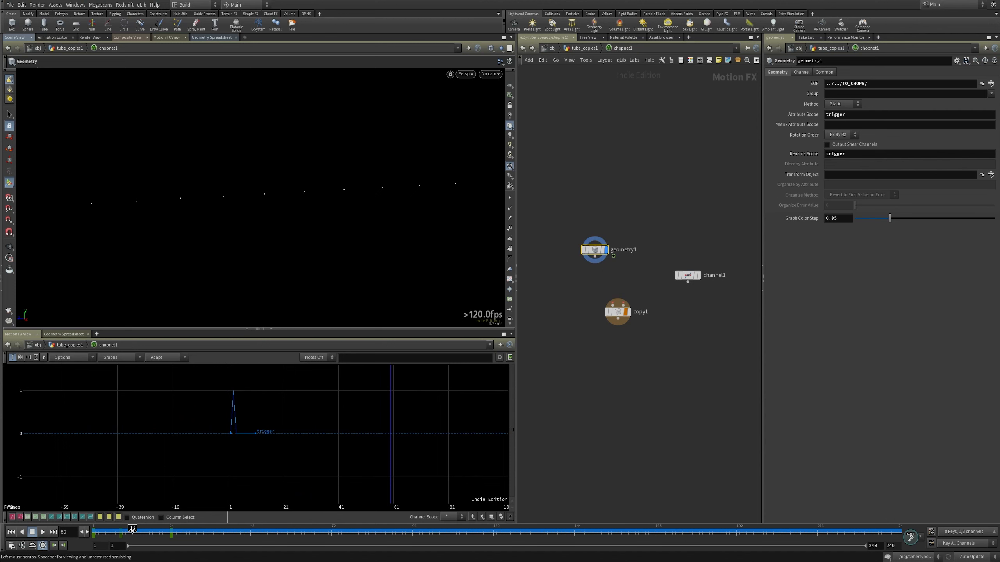
# Step: Scrub through the timeline to examine how the static trigger curve changes across the points
pyautogui.moveTo(132, 529); pyautogui.dragTo(519, 541)
pyautogui.moveTo(526, 538); pyautogui.dragTo(389, 532)
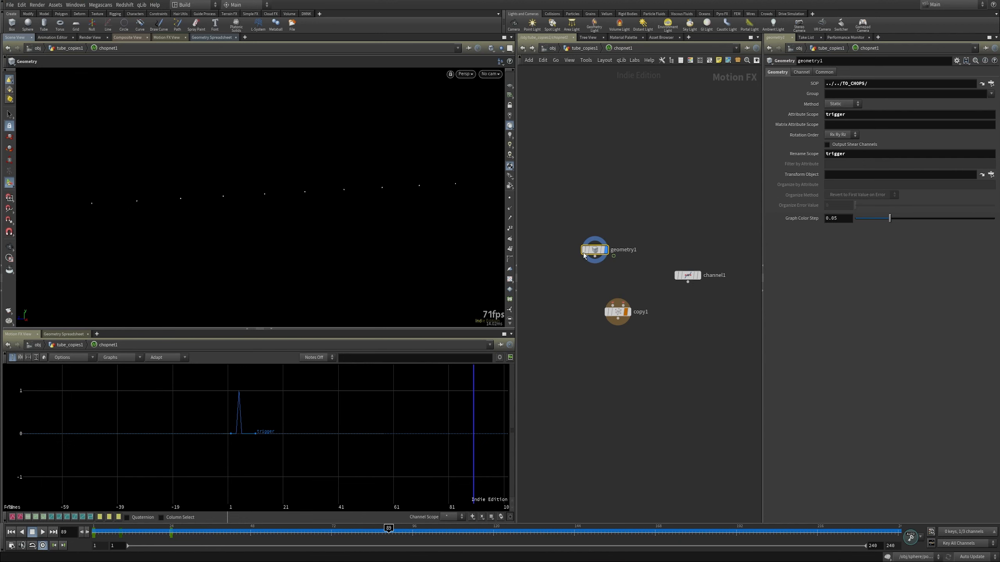
pyautogui.press('Escape')
pyautogui.moveTo(367, 178); pyautogui.dragTo(381, 192)
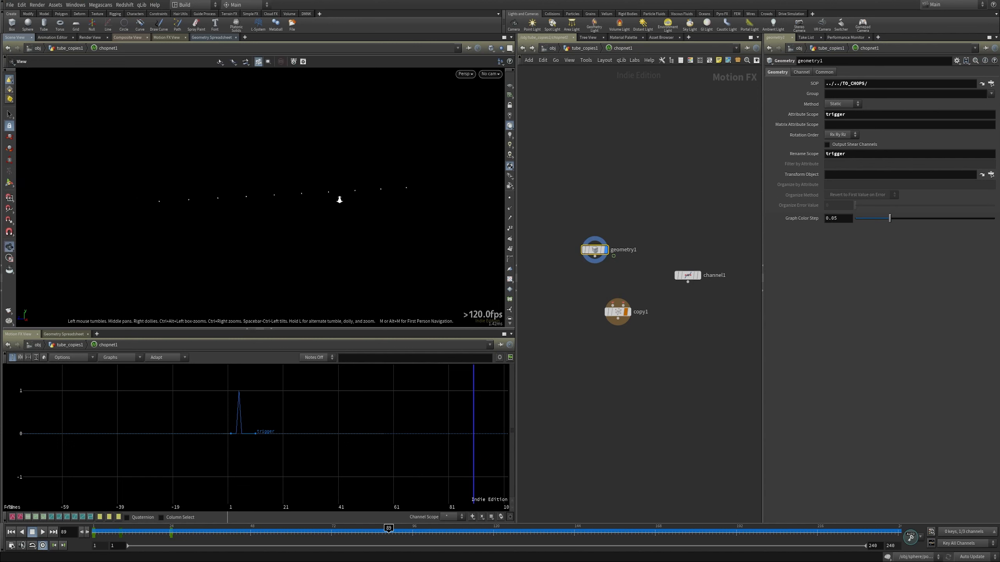
pyautogui.press('Escape')
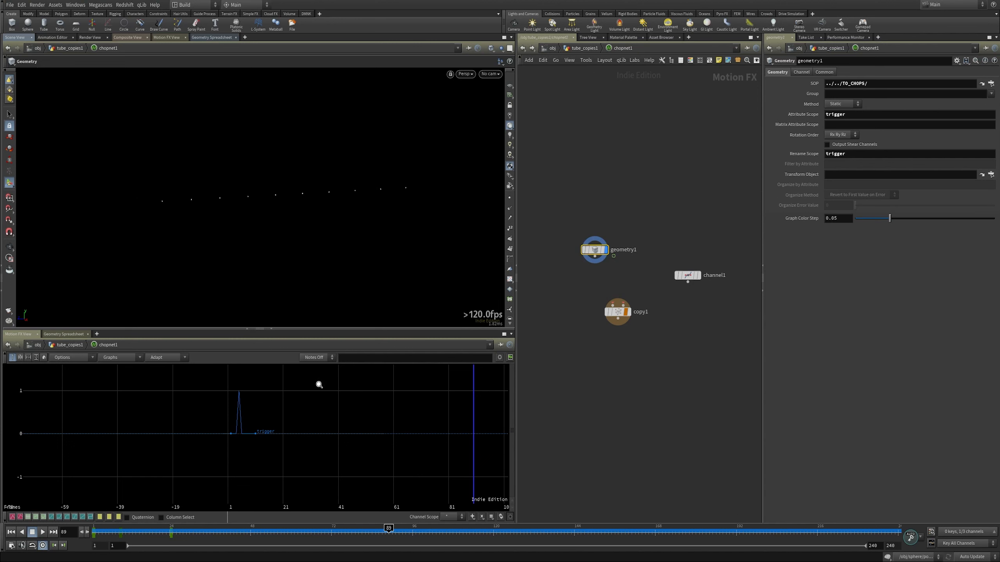
pyautogui.moveTo(228, 441); pyautogui.dragTo(257, 446)
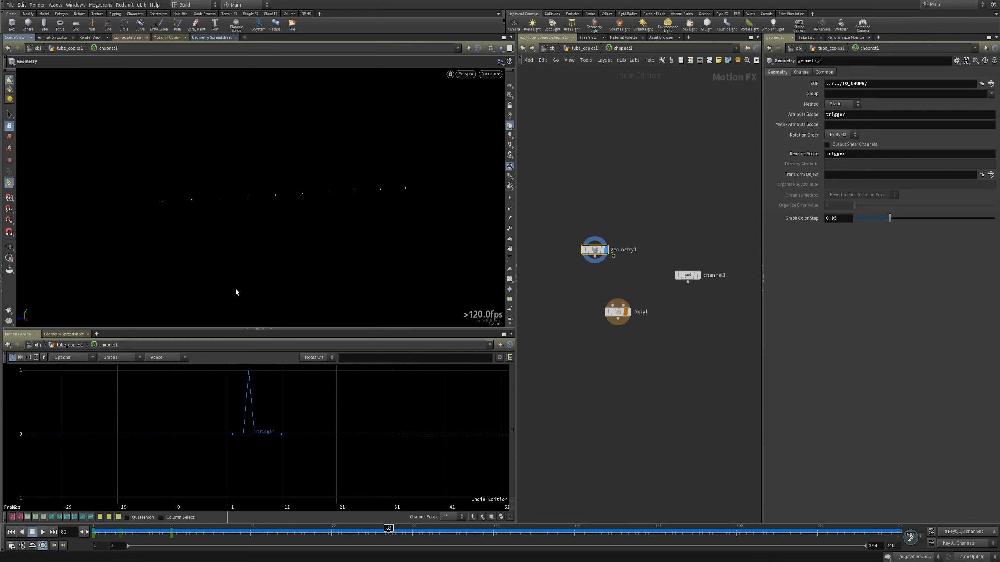
pyautogui.moveTo(342, 528); pyautogui.dragTo(308, 529)
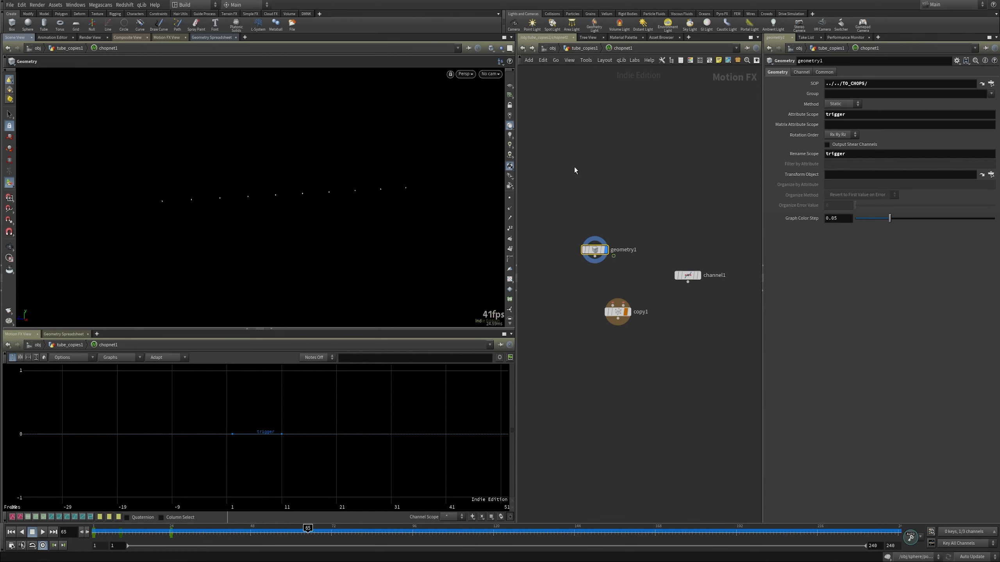
# Step: Set the Geometry node's method to Animated and move the Copy node lower in the network
pyautogui.click(842, 103)
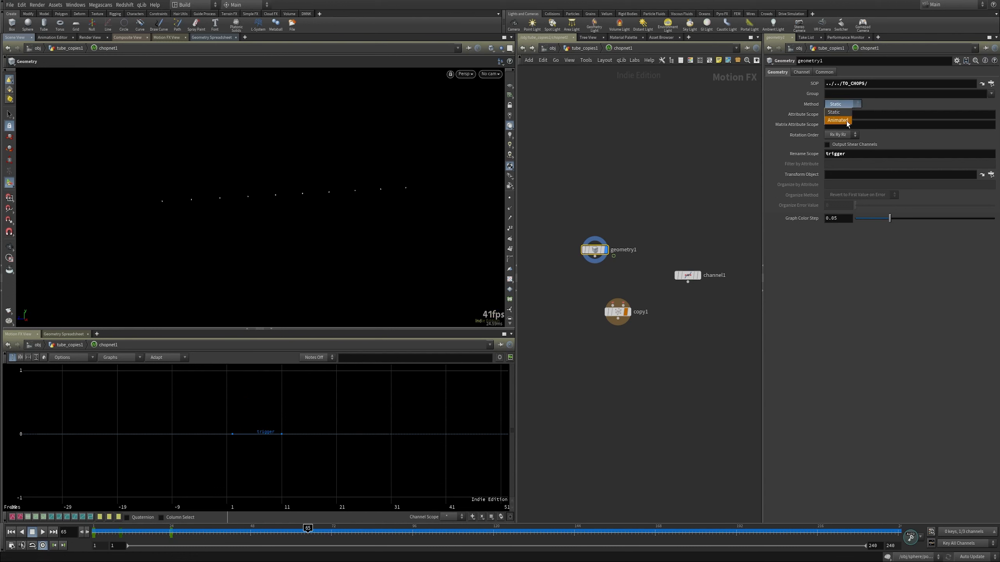
pyautogui.click(839, 115)
pyautogui.moveTo(390, 418); pyautogui.dragTo(253, 449, button='right')
pyautogui.moveTo(254, 449); pyautogui.dragTo(209, 450, button='middle')
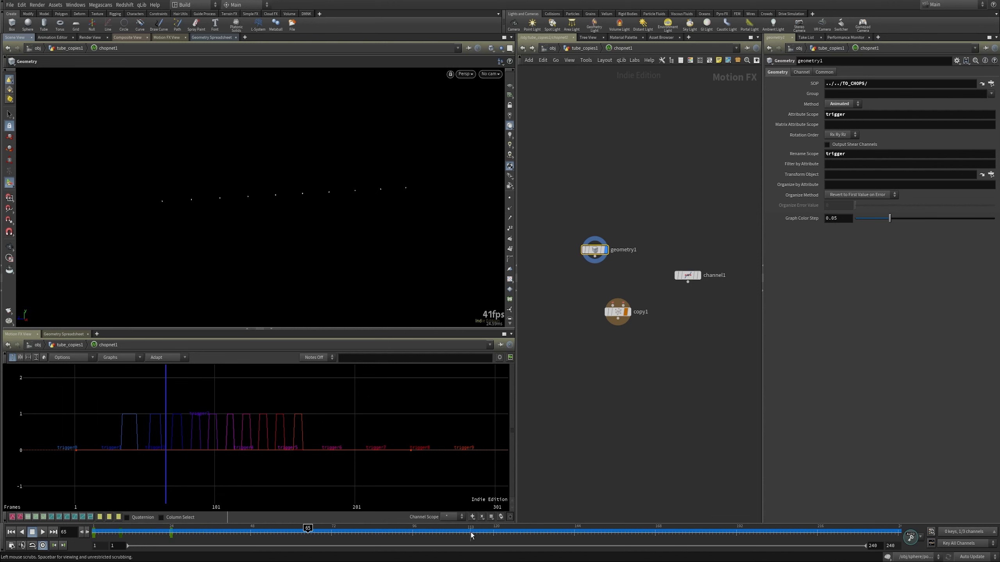
pyautogui.press('Up')
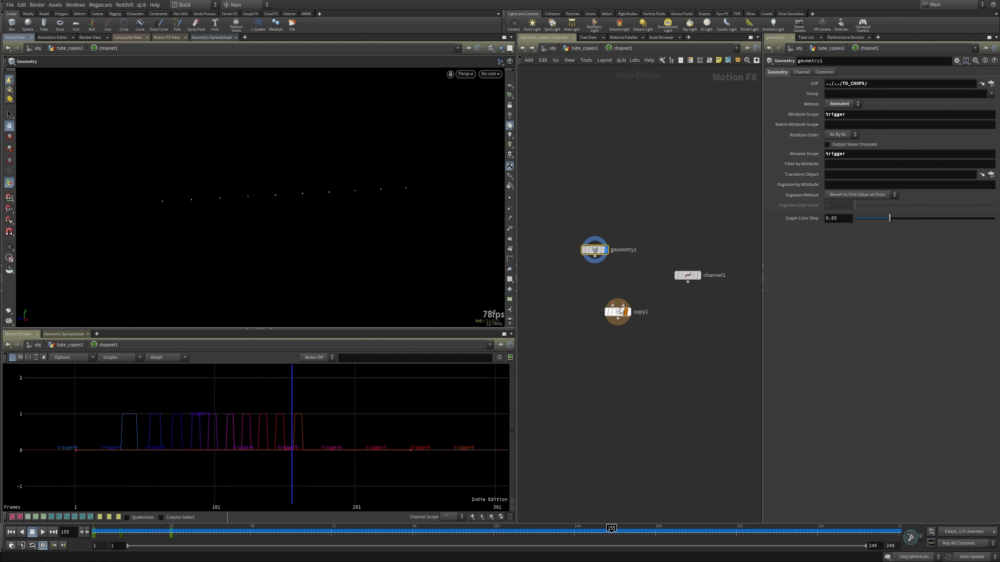
pyautogui.moveTo(616, 314); pyautogui.dragTo(617, 342)
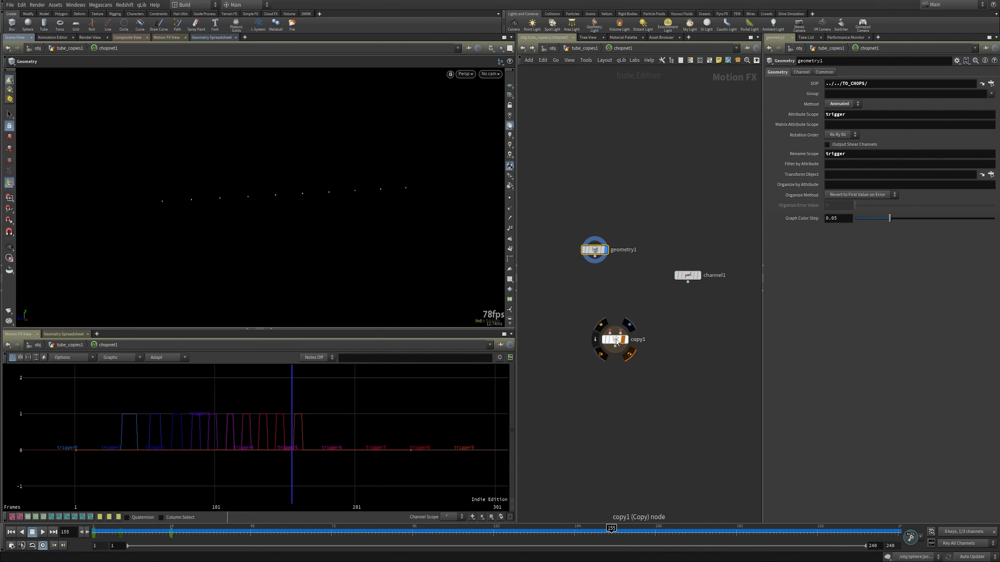
# Step: Switch the Geometry node's method to Static, scrub the timeline to compare the trigger curves, and set it back to Animated
pyautogui.click(836, 104)
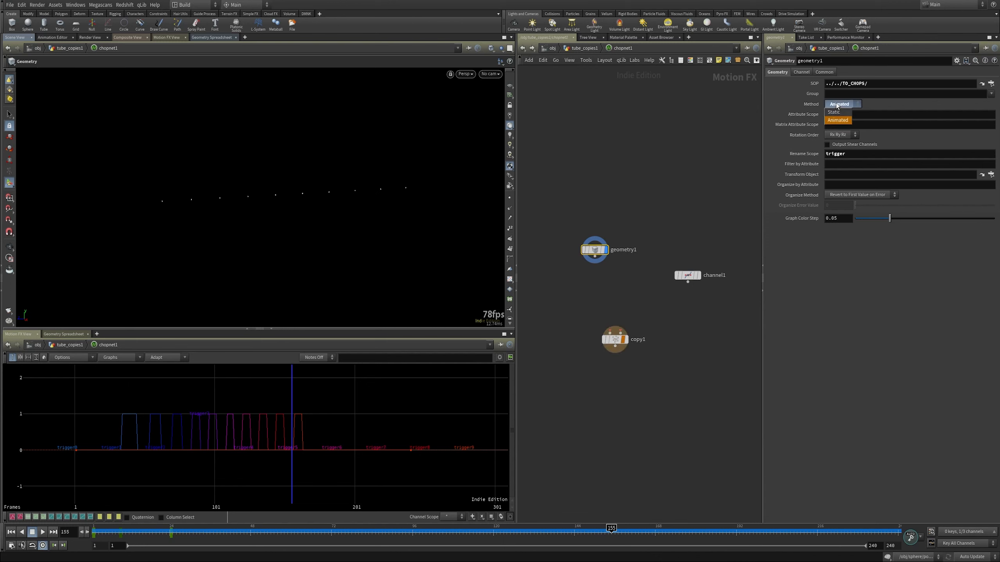
pyautogui.click(669, 120)
pyautogui.click(842, 104)
pyautogui.click(834, 112)
pyautogui.moveTo(203, 531); pyautogui.dragTo(436, 528)
pyautogui.moveTo(82, 452); pyautogui.dragTo(121, 456, button='middle')
pyautogui.moveTo(121, 456); pyautogui.dragTo(303, 421, button='right')
pyautogui.click(842, 107)
pyautogui.click(842, 117)
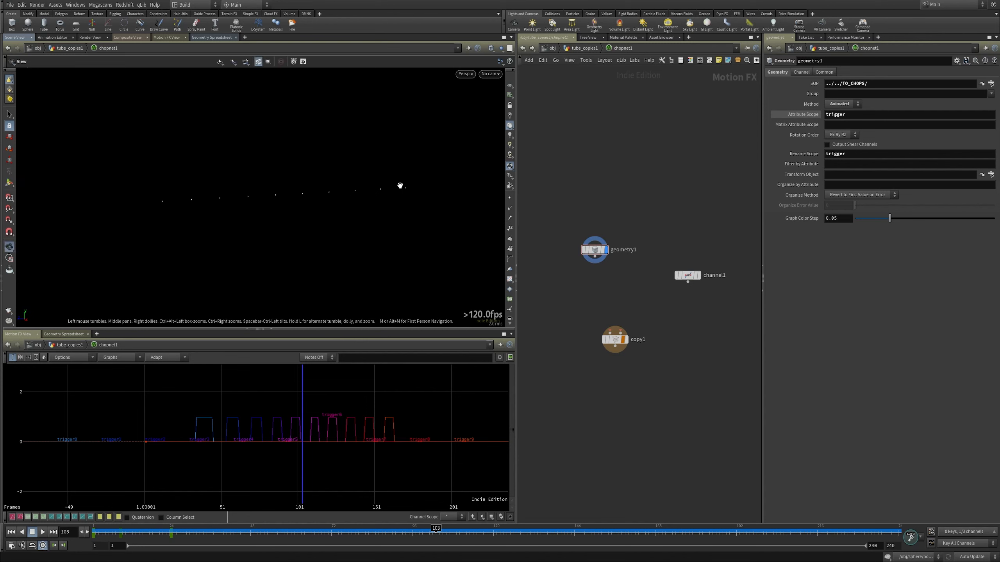
# Step: Arrange geometry1 and channel1 side by side, wire them into copy1's first and second inputs, and display copy1
pyautogui.keyDown('alt'); pyautogui.moveTo(400, 185); pyautogui.dragTo(378, 183); pyautogui.keyUp('alt')
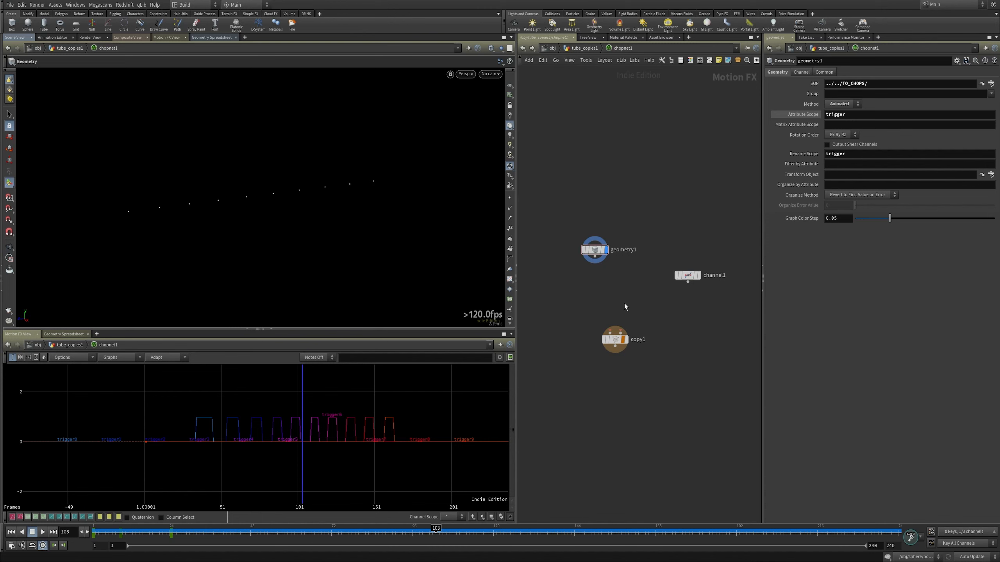
pyautogui.moveTo(687, 276); pyautogui.dragTo(679, 254)
pyautogui.click(595, 256)
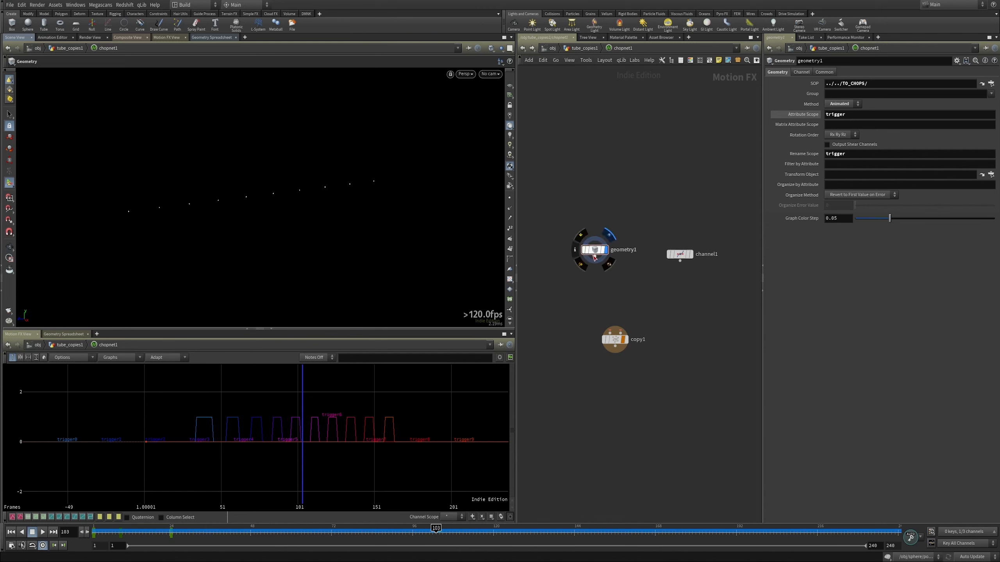
pyautogui.click(609, 338)
pyautogui.moveTo(595, 249); pyautogui.dragTo(573, 254)
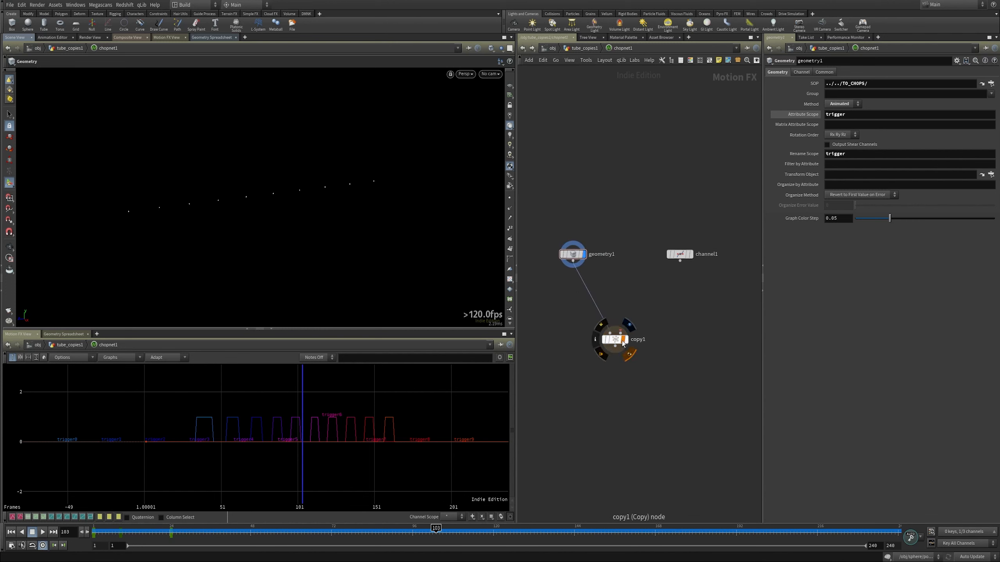
pyautogui.click(629, 325)
pyautogui.moveTo(680, 261); pyautogui.dragTo(573, 261)
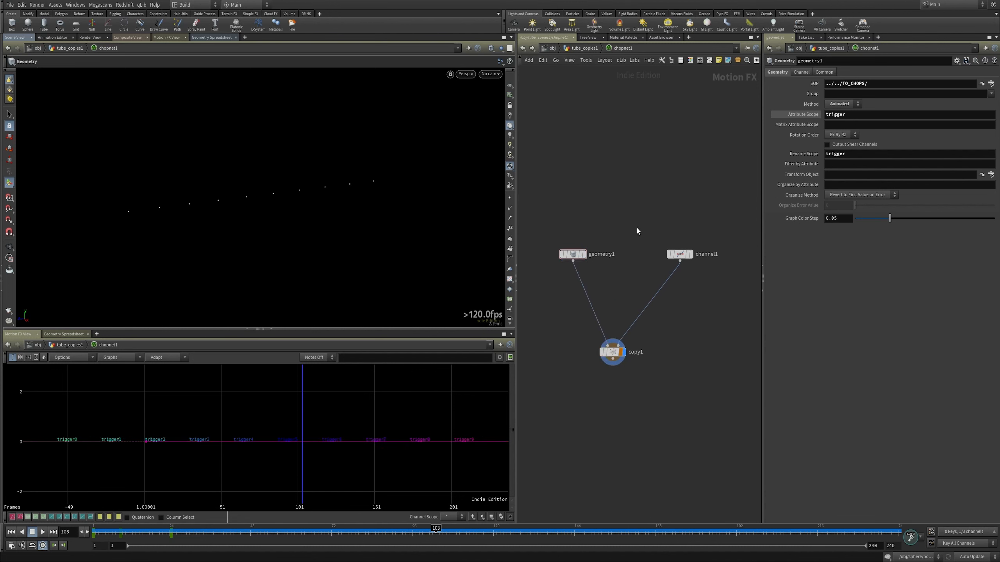
pyautogui.moveTo(680, 256)
pyautogui.mouseDown()
pyautogui.moveTo(671, 268)
pyautogui.moveTo(667, 256)
pyautogui.mouseUp()
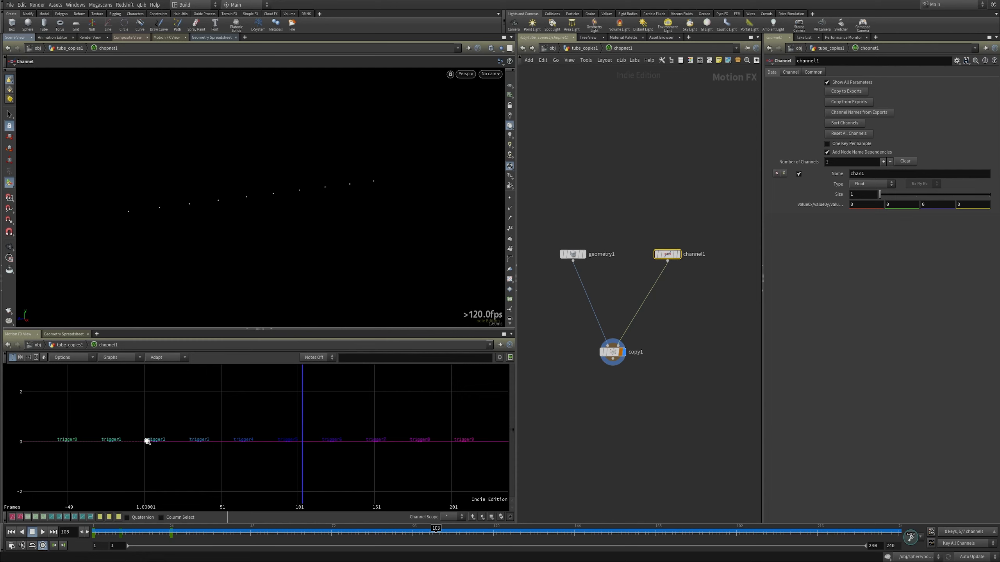
# Step: Keyframe chan1's first value on channel1 at 0 on frame 1 and 1 on frame 24
pyautogui.moveTo(678, 263)
pyautogui.click(15, 532)
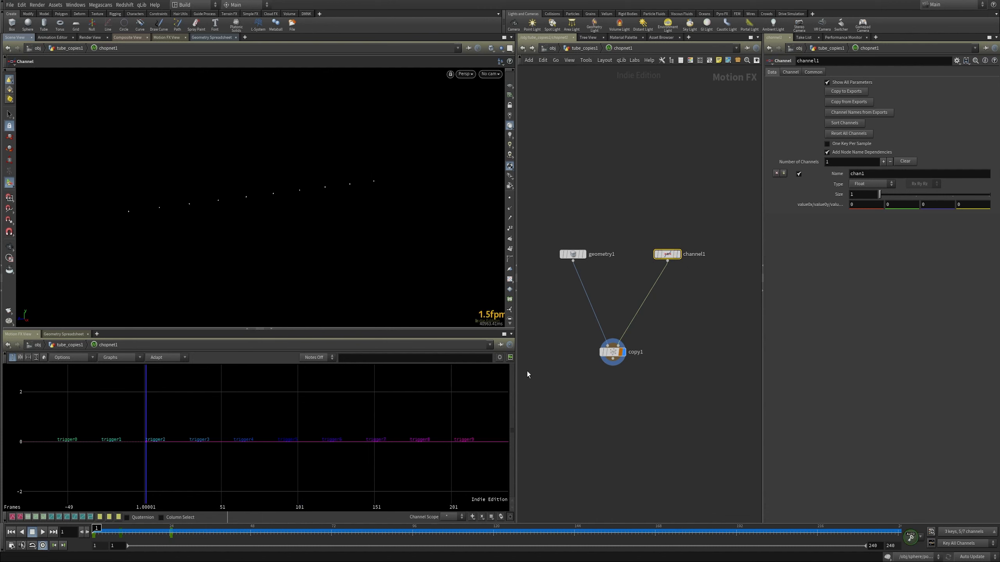
pyautogui.keyDown('alt'); pyautogui.click(866, 205); pyautogui.keyUp('alt')
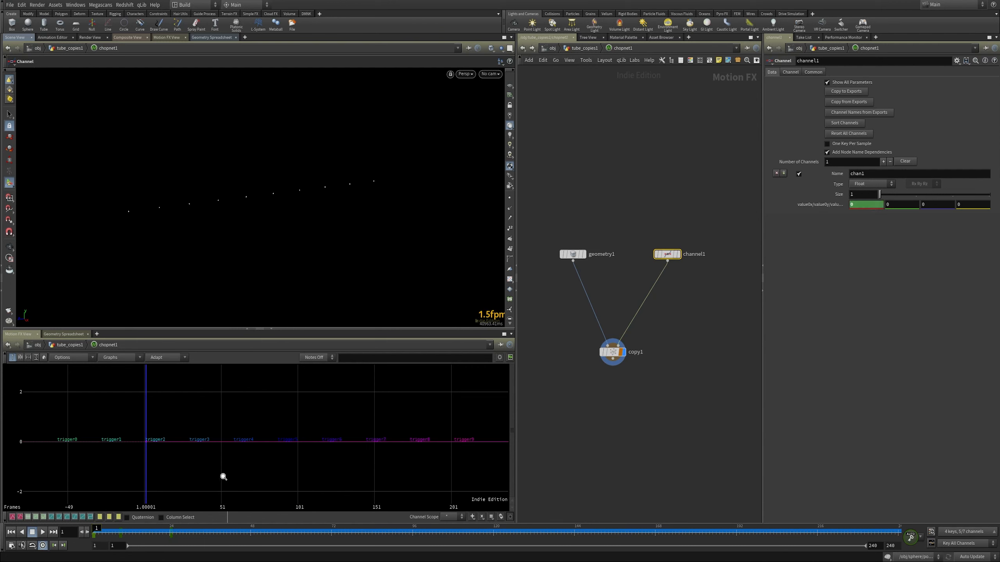
pyautogui.click(176, 530)
pyautogui.press('Left')
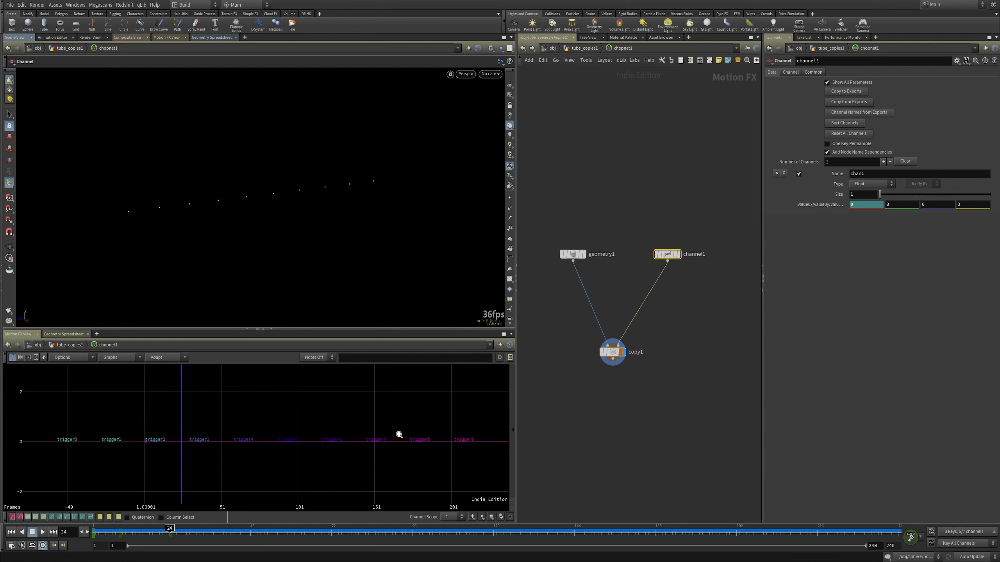
pyautogui.write('1')
pyautogui.press('Return')
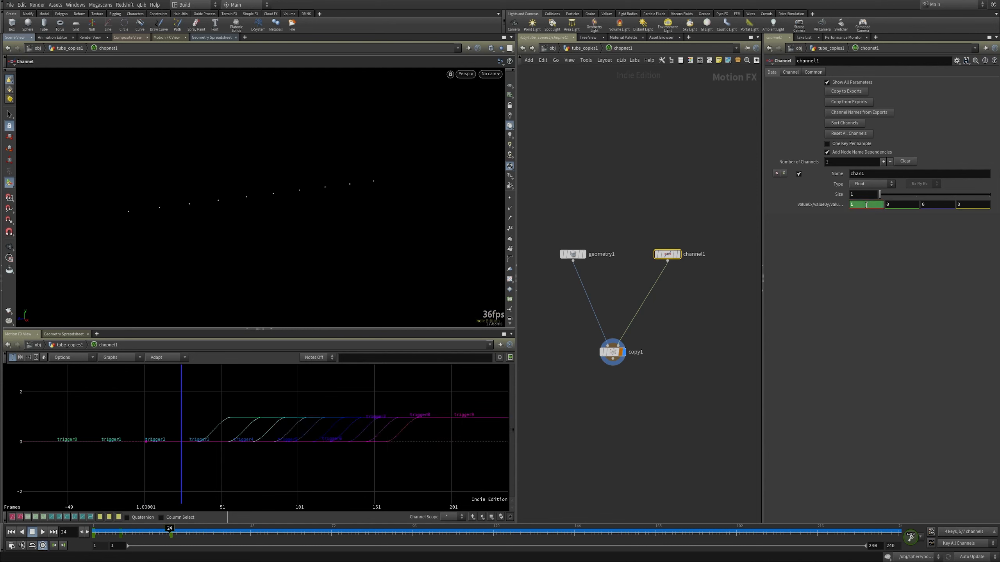
# Step: Toggle the display of channel1, copy1 and geometry1 to compare the source curve, its triggered copies and the trigger pulses
pyautogui.click(533, 423)
pyautogui.click(625, 352)
pyautogui.click(678, 254)
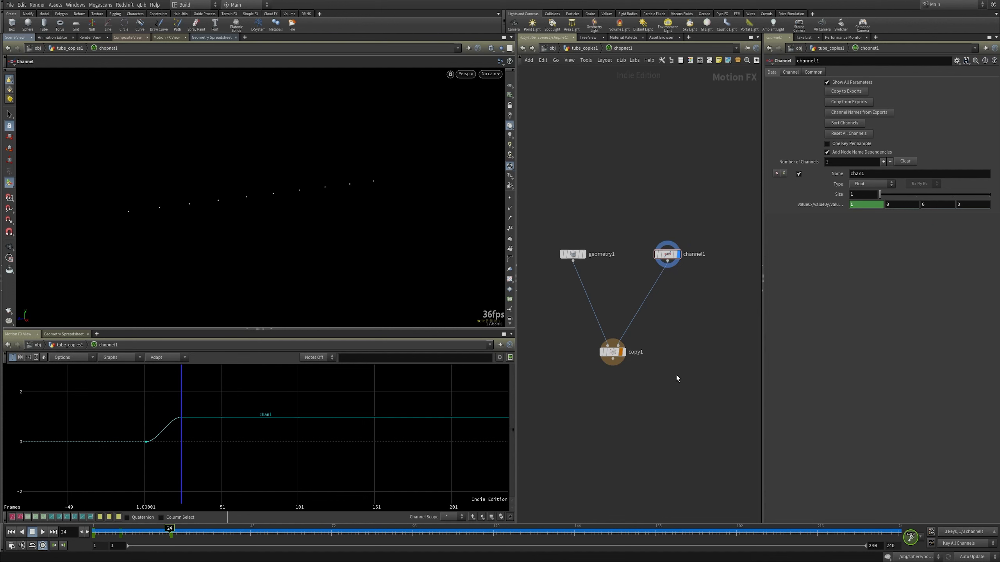
pyautogui.click(624, 352)
pyautogui.click(689, 261)
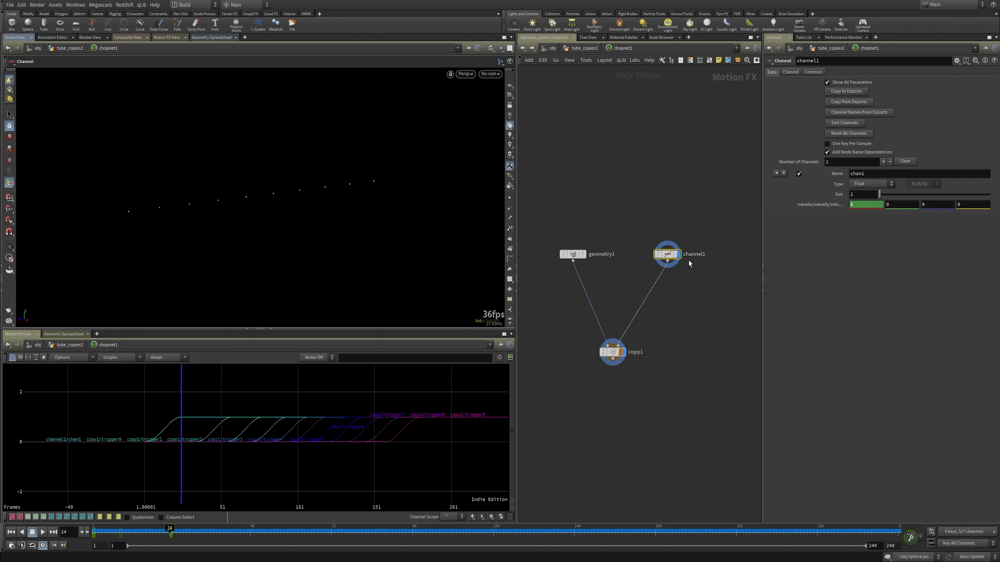
pyautogui.click(677, 254)
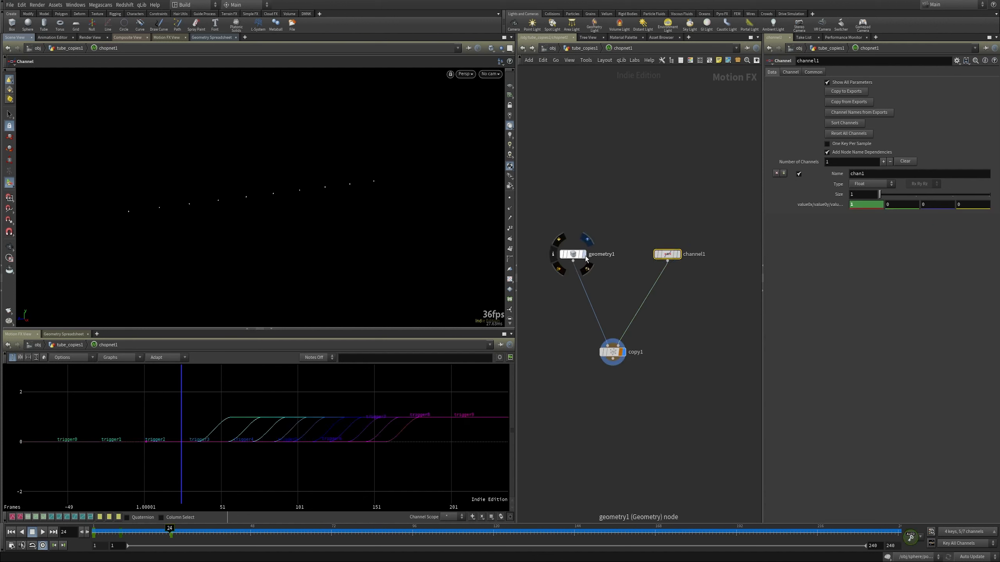
pyautogui.click(585, 255)
pyautogui.moveTo(260, 433); pyautogui.dragTo(173, 461, button='right')
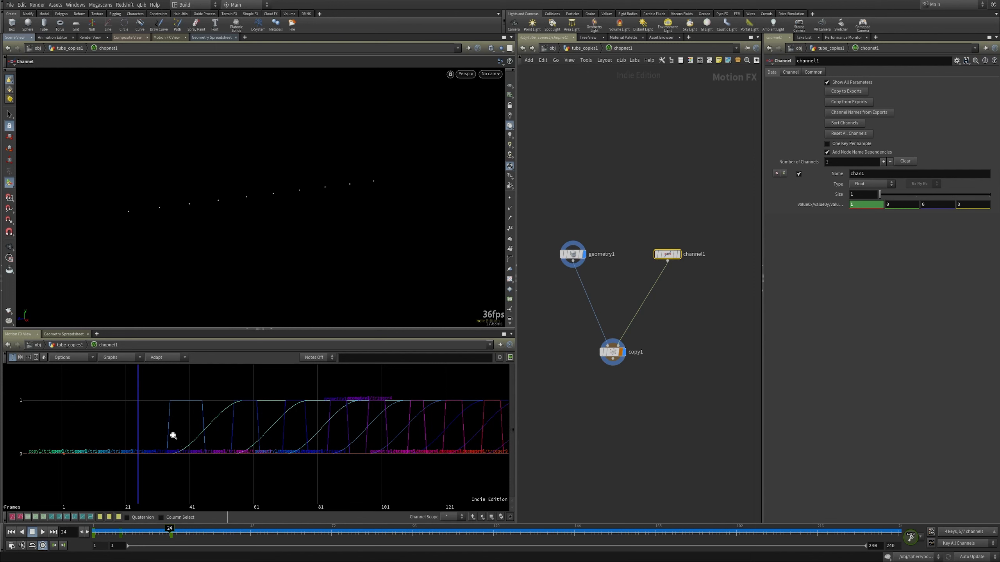
# Step: Template copytopoints1 and transform1 in tube_copies1 so tubes and sphere show in the viewport, and go back into chopnet1
pyautogui.click(569, 45)
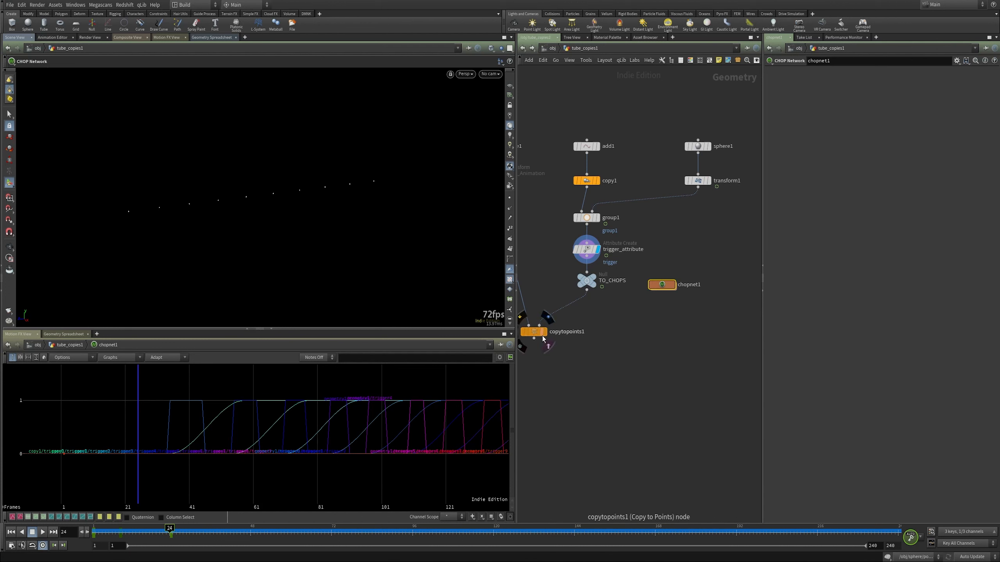
pyautogui.click(545, 331)
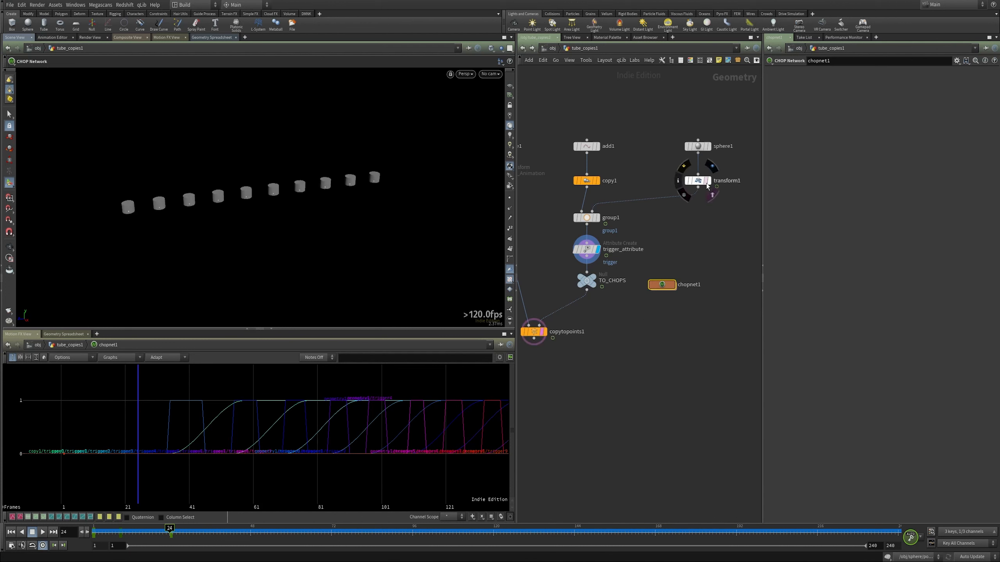
pyautogui.click(707, 180)
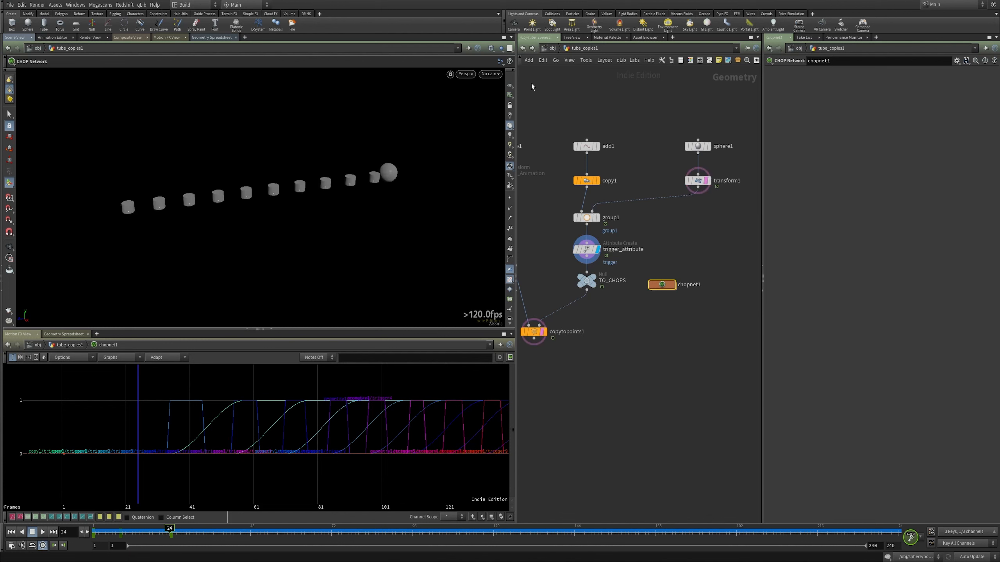
pyautogui.click(637, 332)
pyautogui.doubleClick(665, 284)
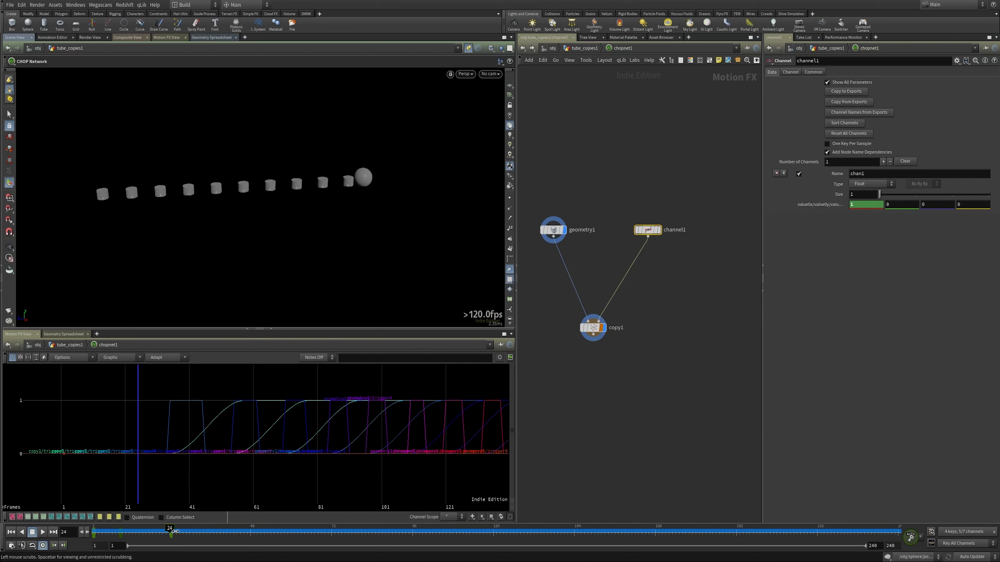
# Step: Scrub to frame 45 to compare the sphere's contact with the first tube against the curves, and turn off geometry1's display
pyautogui.moveTo(169, 531); pyautogui.dragTo(196, 530)
pyautogui.press('Escape')
pyautogui.scroll(4, 331, 174)
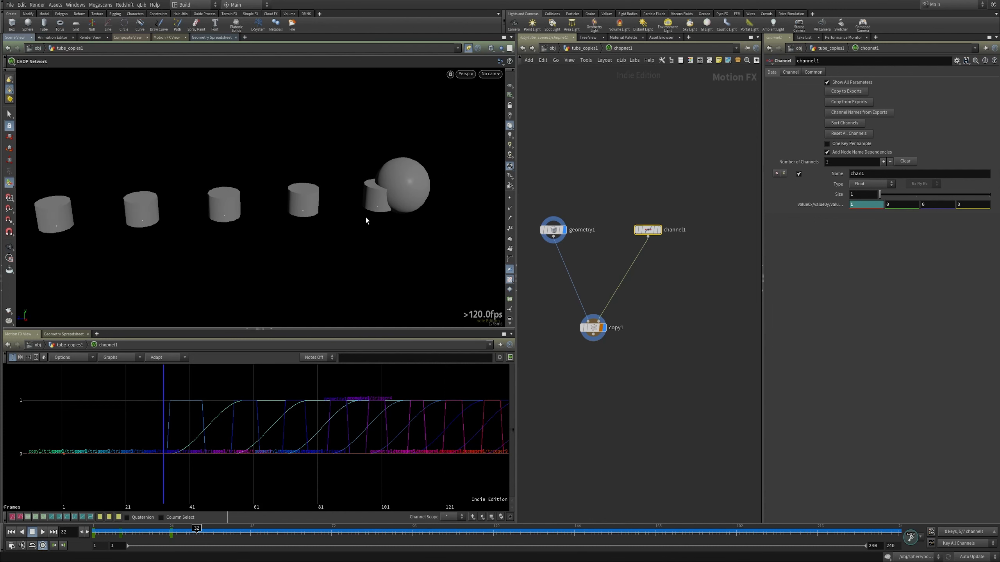
pyautogui.moveTo(197, 530); pyautogui.dragTo(240, 531)
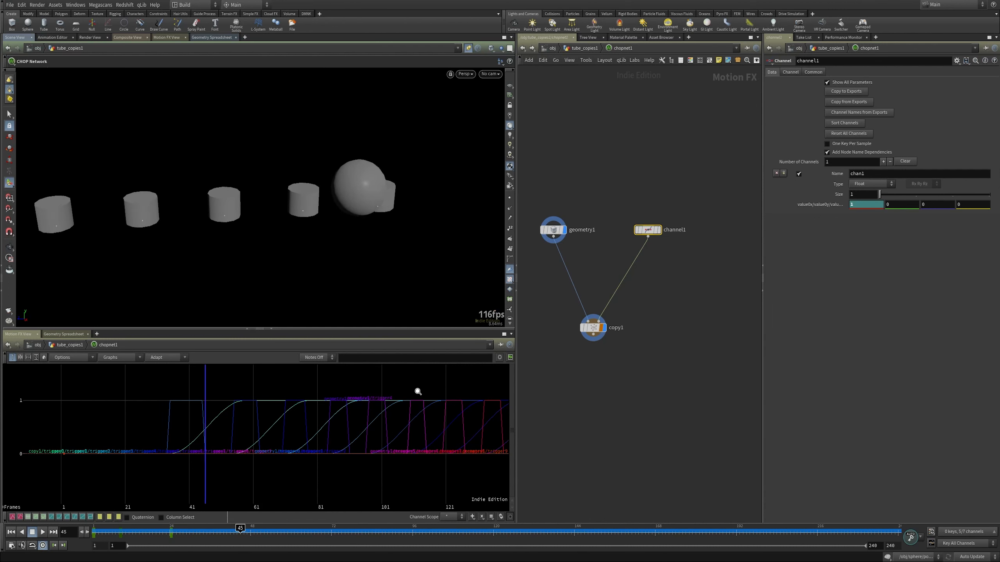
pyautogui.click(563, 229)
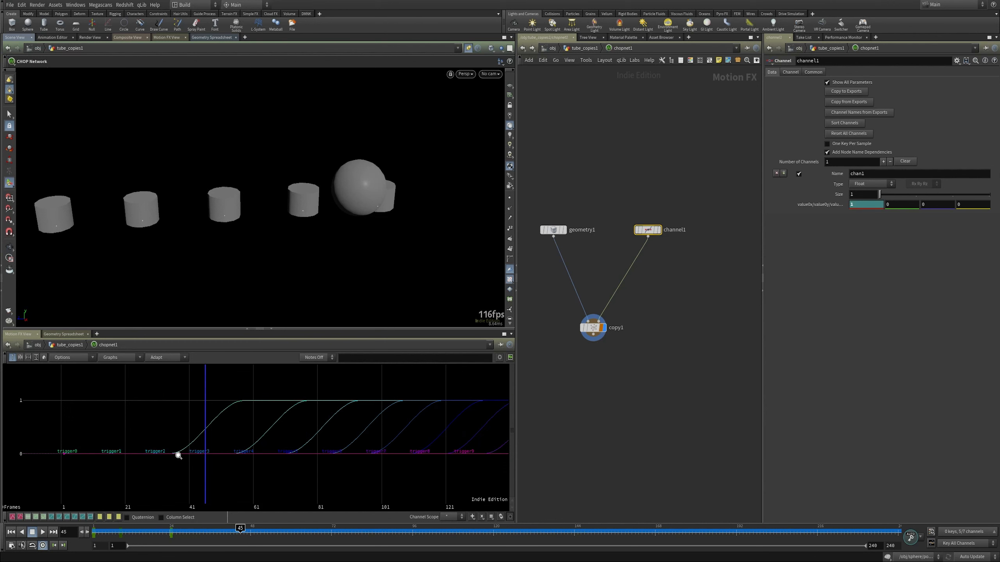
# Step: Scrub the timeline with all tubes and curves in view to check when each copied curve starts as the sphere passes
pyautogui.moveTo(237, 530); pyautogui.dragTo(196, 528)
pyautogui.keyDown('alt'); pyautogui.moveTo(382, 204); pyautogui.dragTo(367, 197, button='middle'); pyautogui.keyUp('alt')
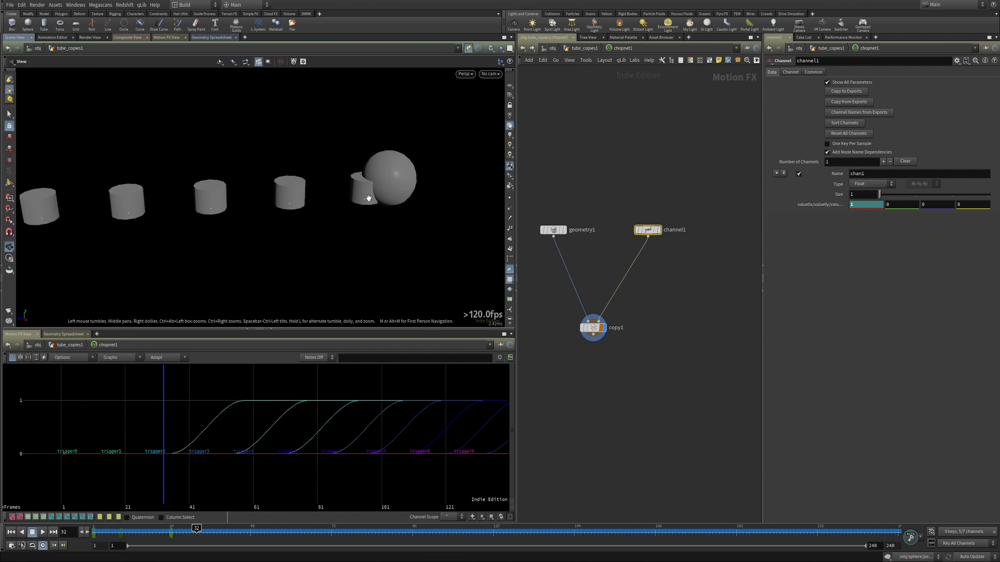
pyautogui.scroll(-5, 369, 196)
pyautogui.keyDown('alt'); pyautogui.moveTo(368, 198); pyautogui.dragTo(362, 195); pyautogui.keyUp('alt')
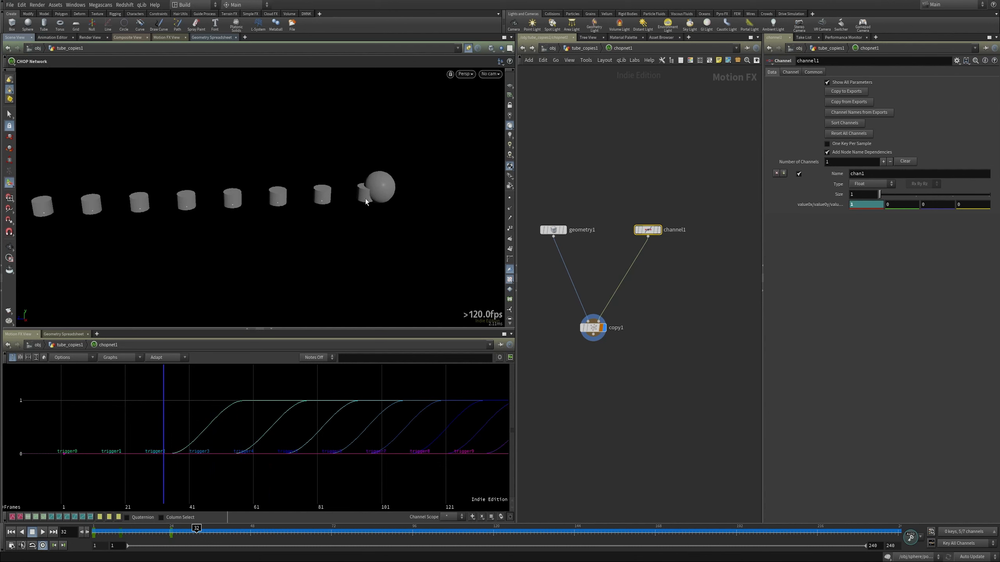
pyautogui.keyDown('alt'); pyautogui.moveTo(366, 199); pyautogui.dragTo(311, 219, button='right'); pyautogui.keyUp('alt')
pyautogui.moveTo(181, 534); pyautogui.dragTo(477, 530)
pyautogui.moveTo(406, 440); pyautogui.dragTo(252, 434, button='middle')
pyautogui.moveTo(252, 434); pyautogui.dragTo(152, 450, button='right')
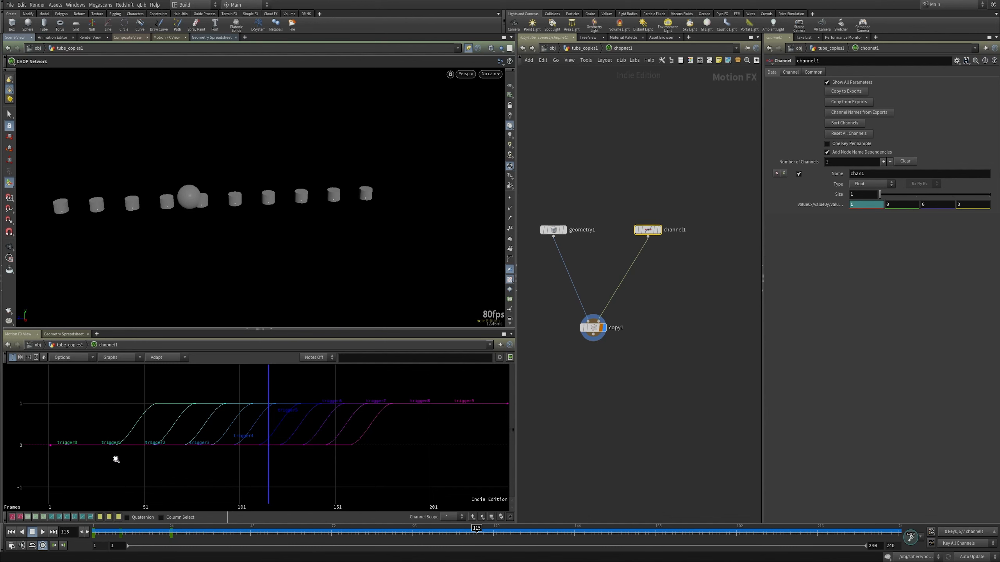
pyautogui.moveTo(258, 536); pyautogui.dragTo(223, 532)
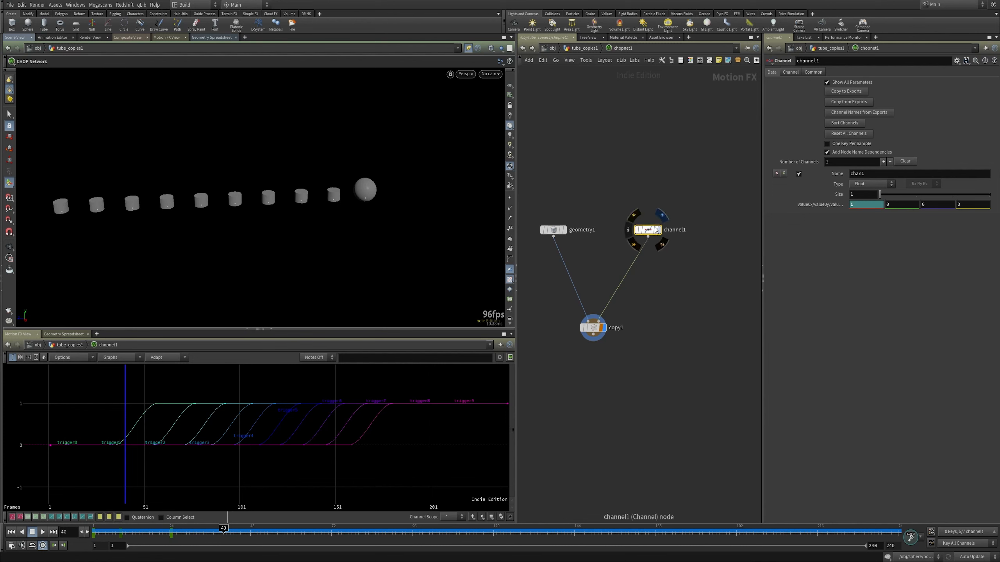
pyautogui.moveTo(647, 231); pyautogui.dragTo(642, 231)
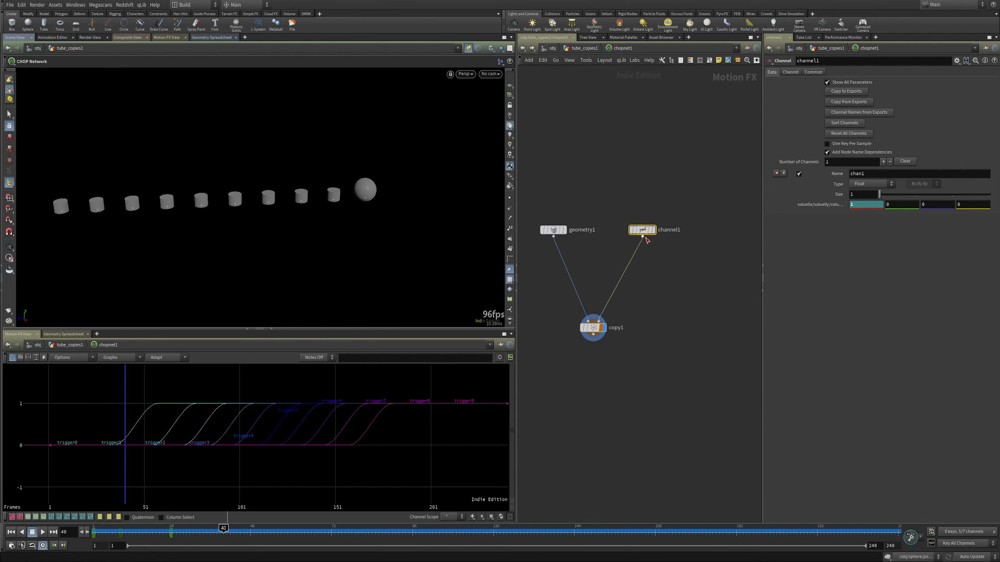
pyautogui.moveTo(173, 531); pyautogui.dragTo(260, 501)
# Step: Add a Null node below copy1 and wire copy1's output into it
pyautogui.click(598, 126)
pyautogui.moveTo(591, 419); pyautogui.dragTo(591, 367, button='middle')
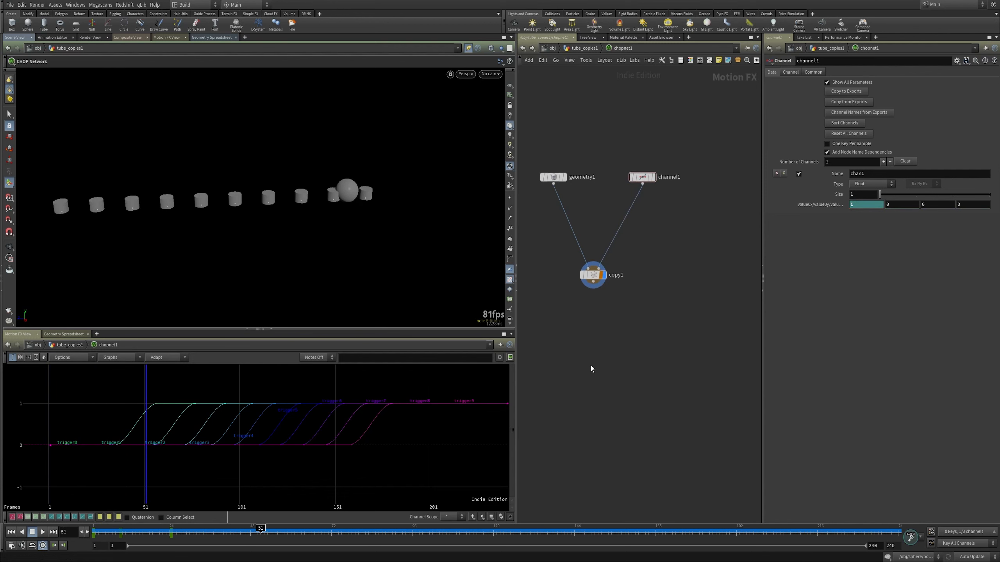
pyautogui.press('Tab')
pyautogui.write('n')
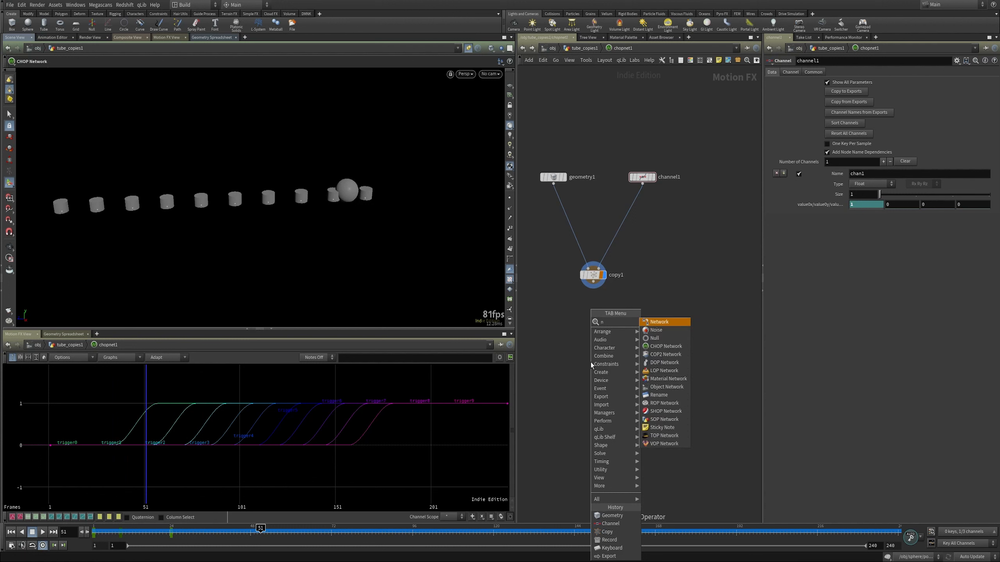
pyautogui.press('Down')
pyautogui.press('Down')
pyautogui.press('Return')
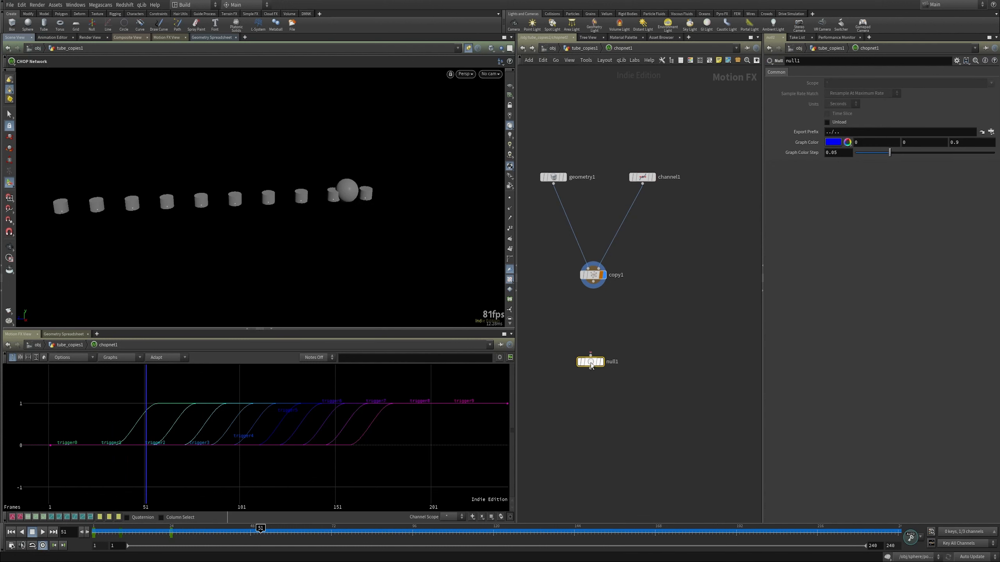
pyautogui.click(597, 362)
pyautogui.moveTo(593, 282); pyautogui.dragTo(594, 355)
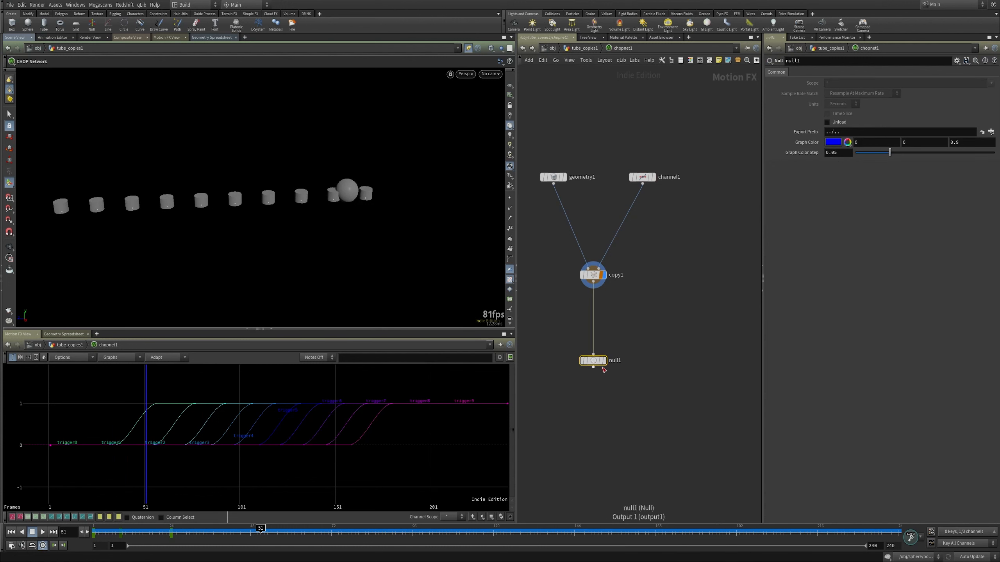
# Step: Rename the Null node OUT and make it the only displayed node in the CHOP network
pyautogui.doubleClick(614, 360)
pyautogui.write('OUT')
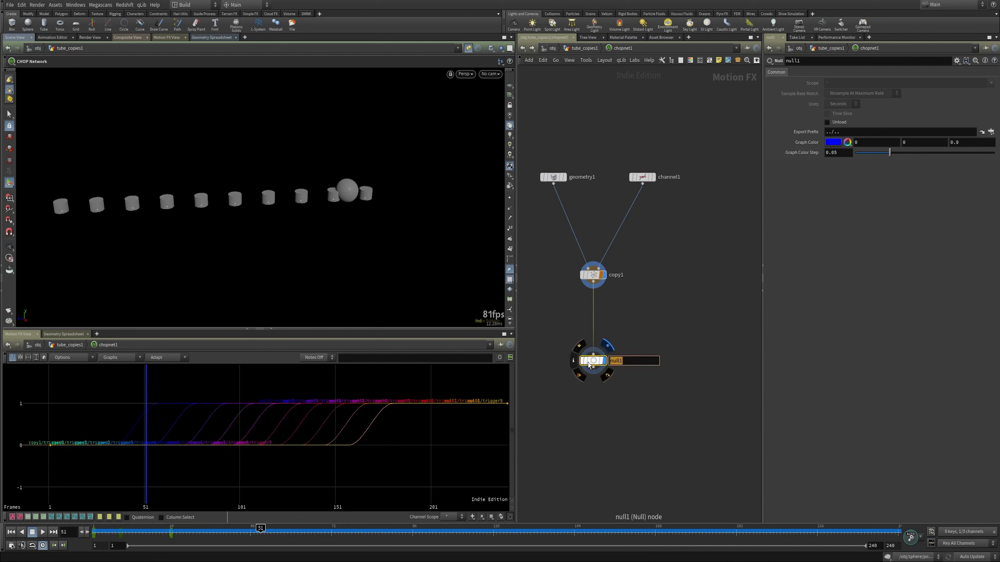
pyautogui.press('Return')
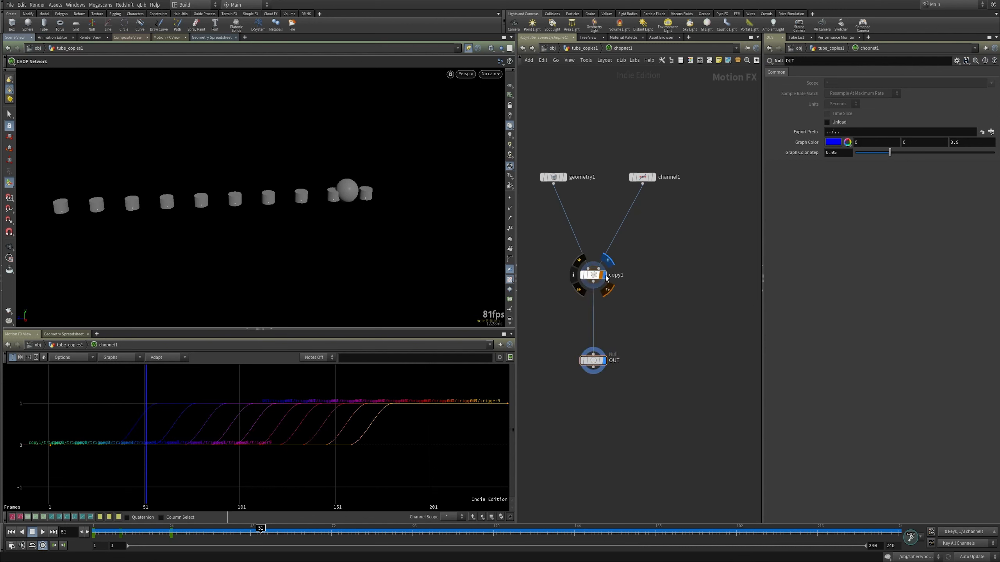
pyautogui.click(608, 260)
# Step: Return to the tube_copies1 network, set the display to transform1 and turn off copytopoints1's template
pyautogui.click(584, 48)
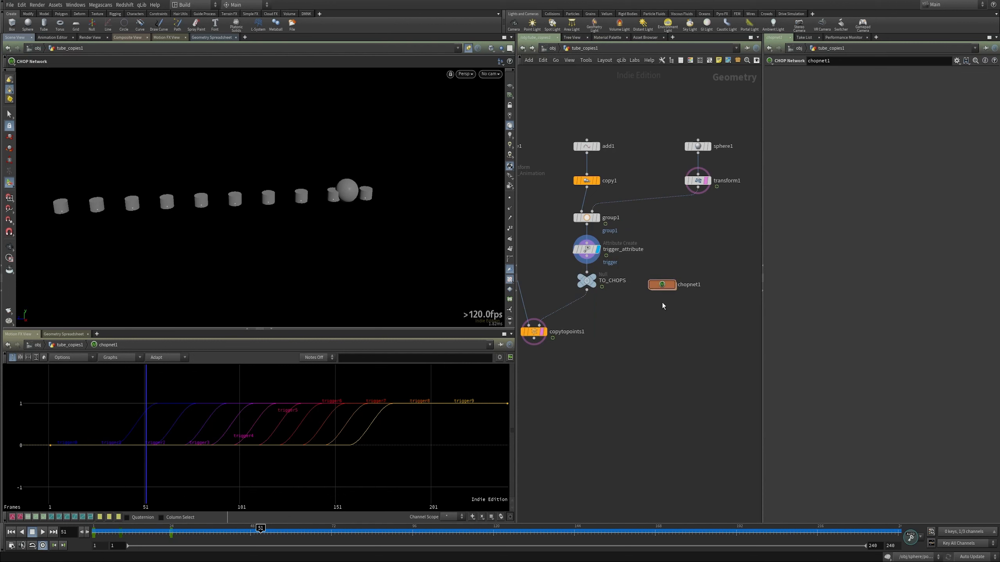
pyautogui.scroll(-2, 669, 299)
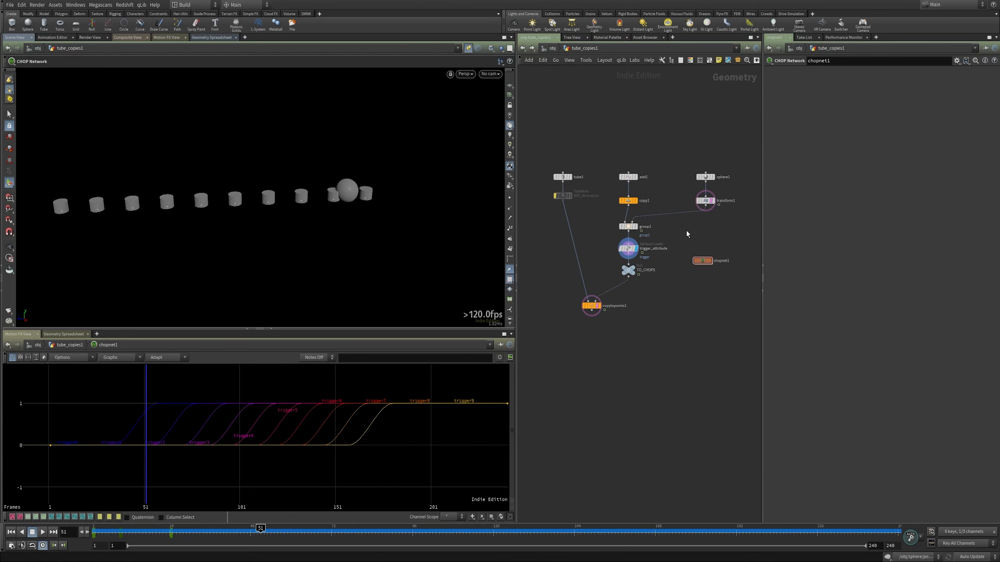
pyautogui.click(705, 200)
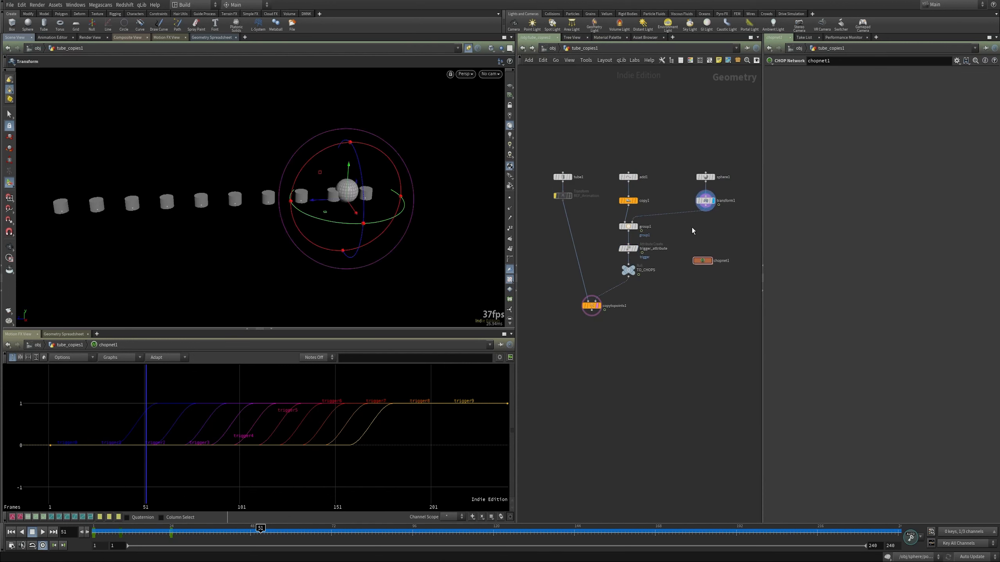
pyautogui.click(601, 316)
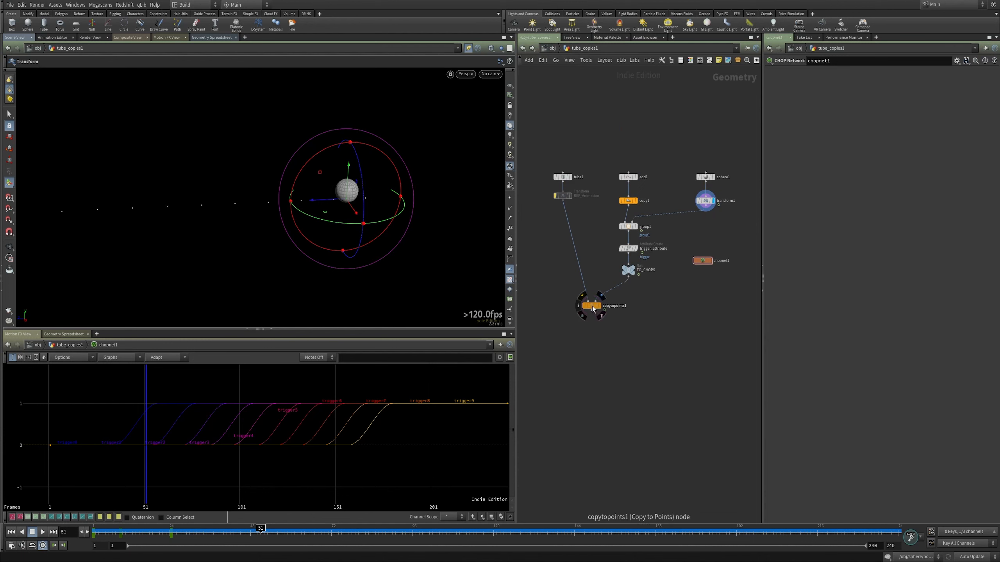
# Step: Make room above copytopoints1 and insert a displayed Channel node between TO_CHOPS and copytopoints1, lining TO_CHOPS up with the nodes above
pyautogui.moveTo(592, 307); pyautogui.dragTo(591, 362)
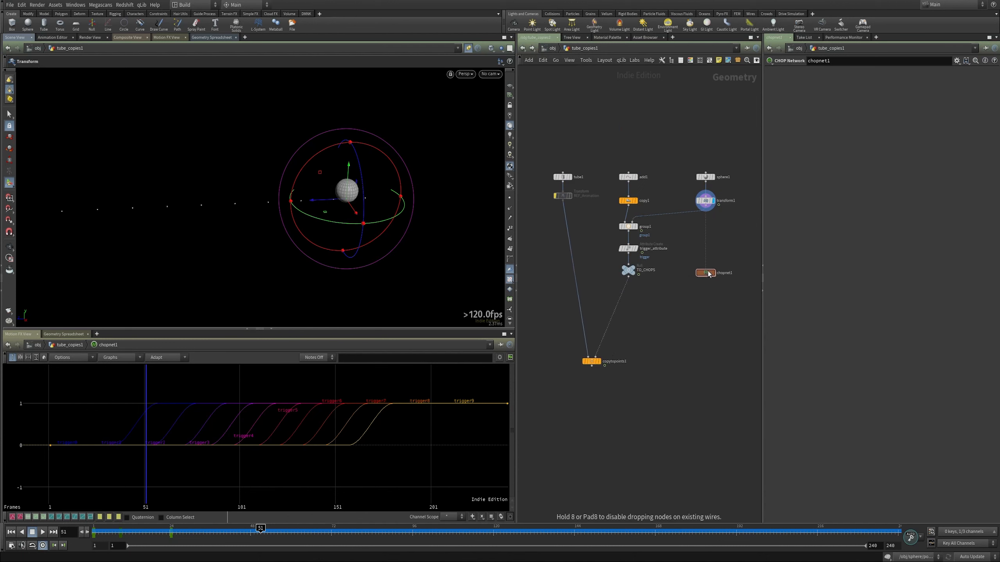
pyautogui.doubleClick(703, 259)
pyautogui.press('u')
pyautogui.click(613, 264)
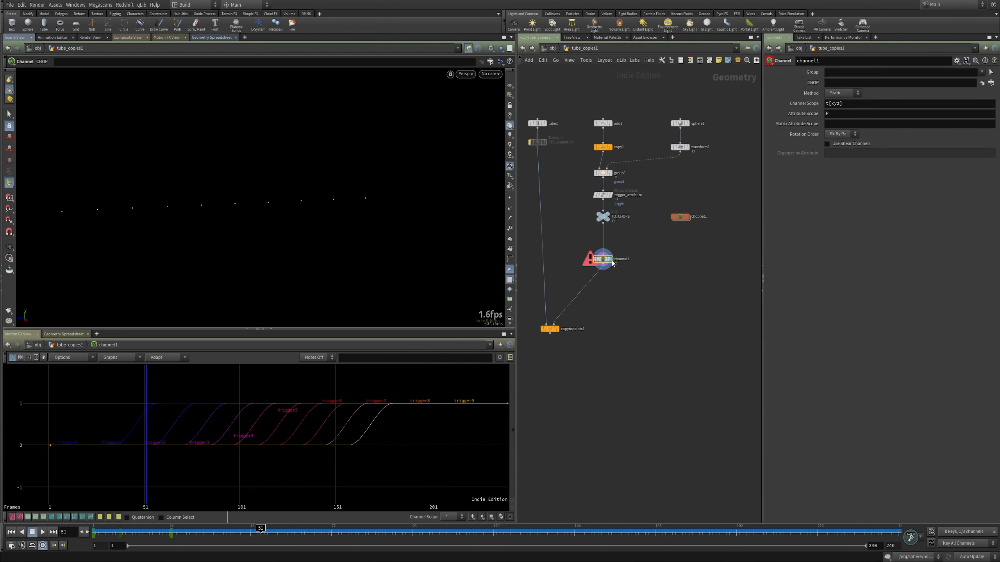
pyautogui.moveTo(602, 217); pyautogui.dragTo(605, 221)
pyautogui.moveTo(607, 96); pyautogui.dragTo(611, 231)
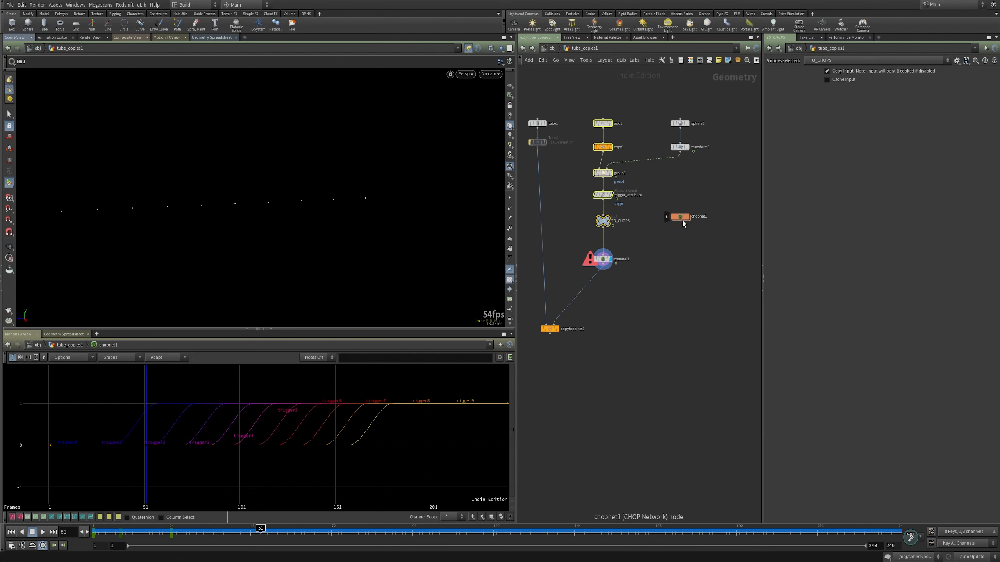
# Step: Pin channel1's parameters and place the path of chopnet1's OUT node in its Group parameter, then return to tube_copies1 and unpin
pyautogui.click(603, 258)
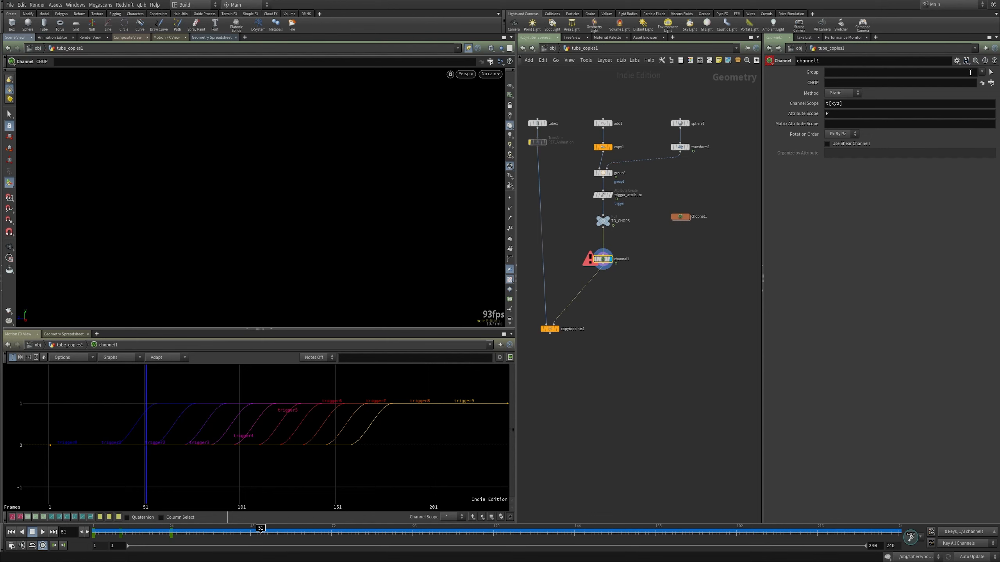
pyautogui.click(985, 48)
pyautogui.doubleClick(681, 218)
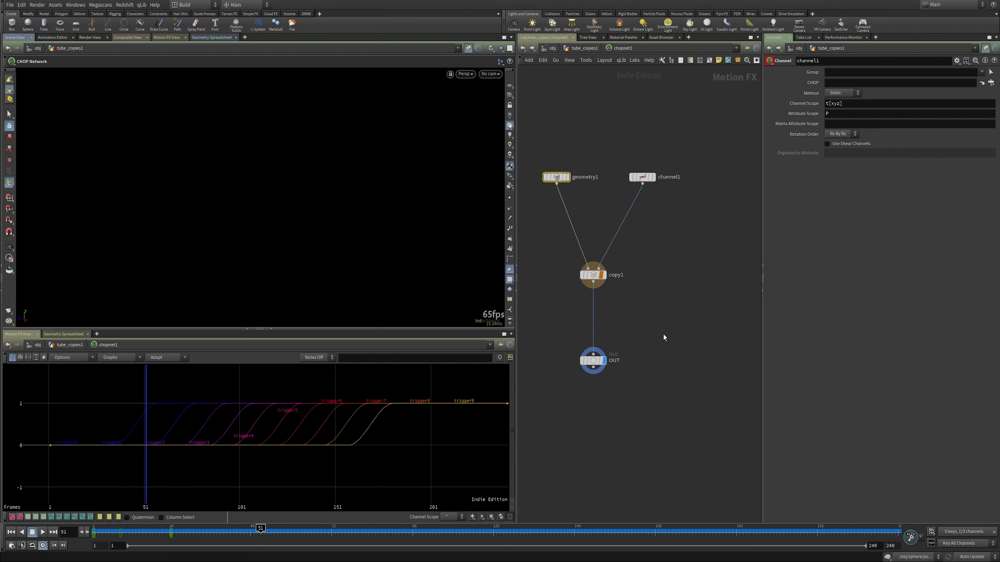
pyautogui.moveTo(663, 334); pyautogui.dragTo(556, 410)
pyautogui.moveTo(592, 364)
pyautogui.mouseDown()
pyautogui.moveTo(644, 297)
pyautogui.moveTo(592, 363)
pyautogui.mouseUp()
pyautogui.moveTo(852, 76); pyautogui.dragTo(853, 74)
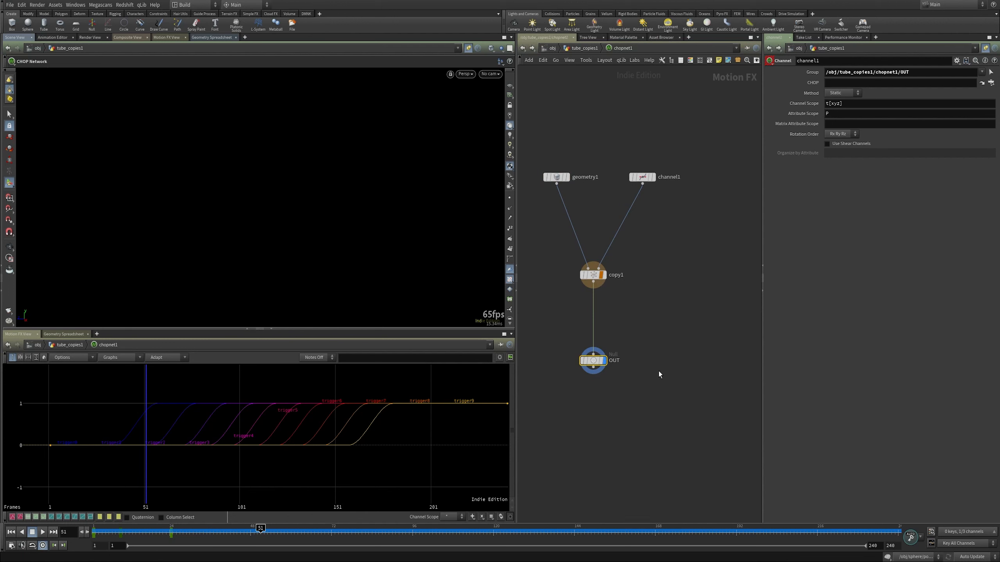
pyautogui.press('u')
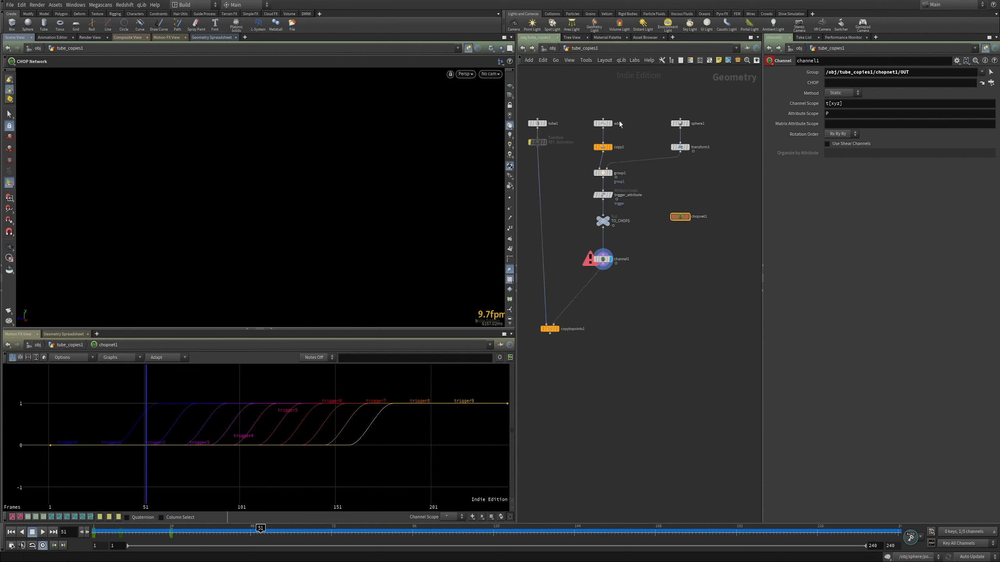
pyautogui.click(986, 48)
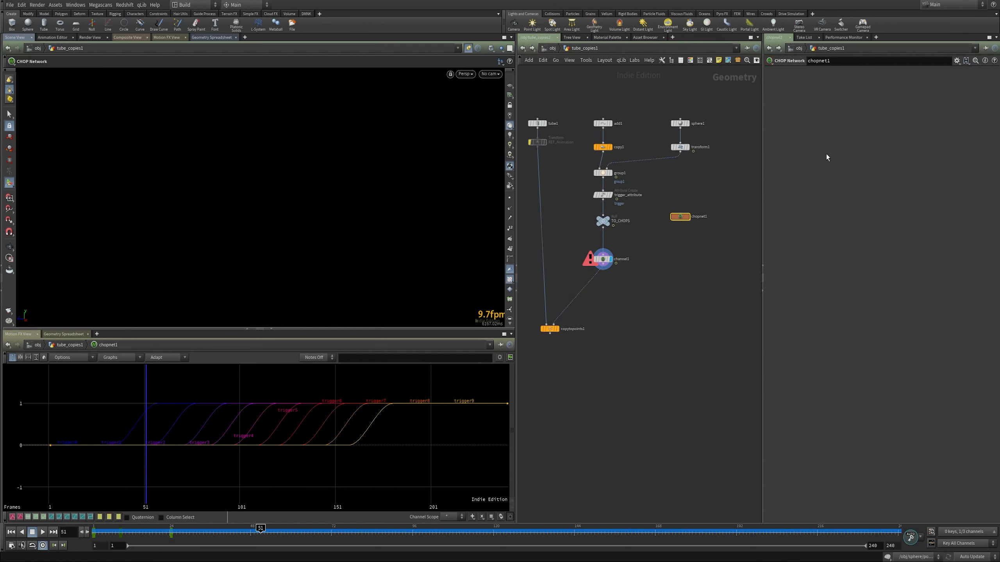
pyautogui.click(603, 259)
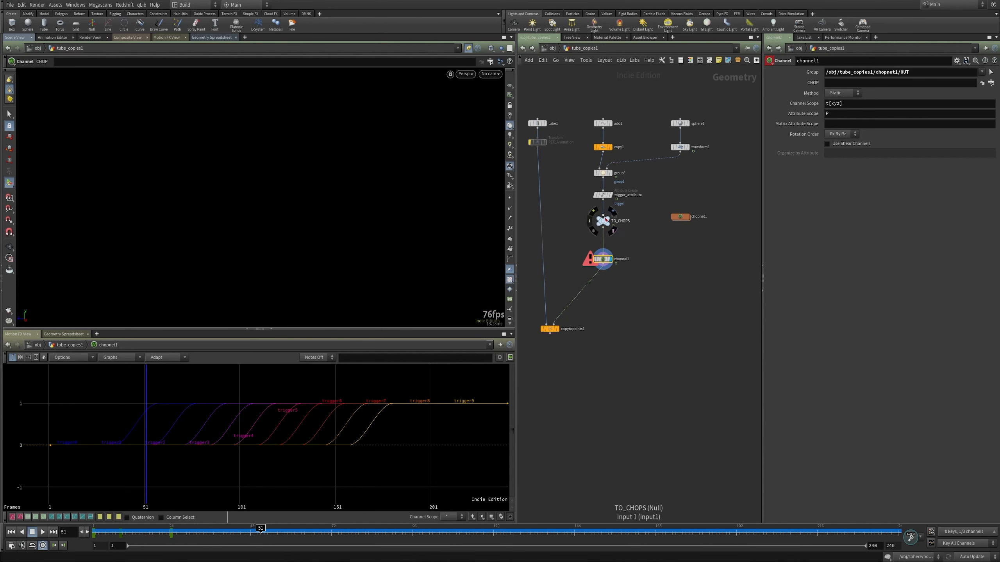
# Step: Set channel1's method to Animated, its channel scope to trigger and its attribute scope to pscale
pyautogui.click(838, 93)
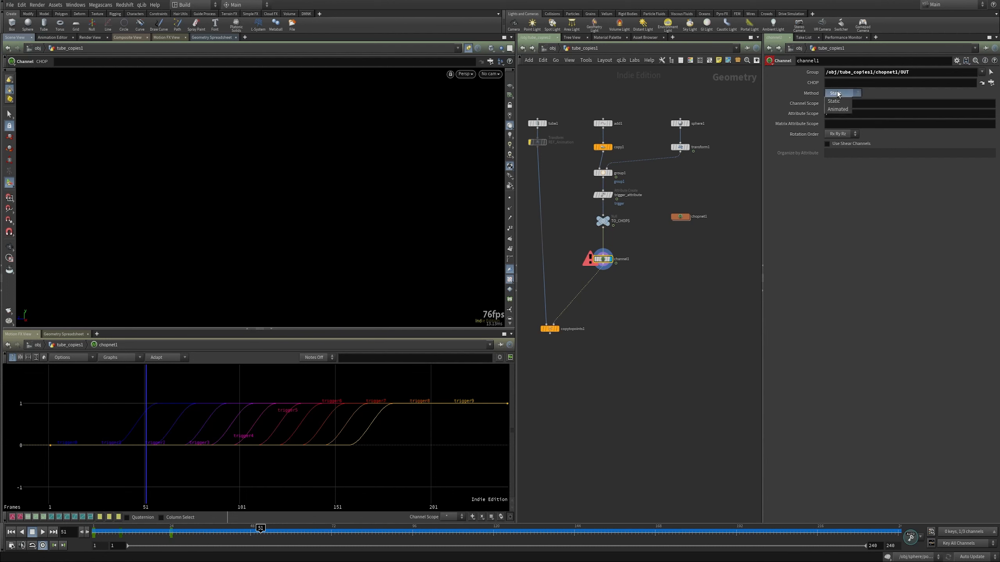
pyautogui.click(837, 109)
pyautogui.click(850, 104)
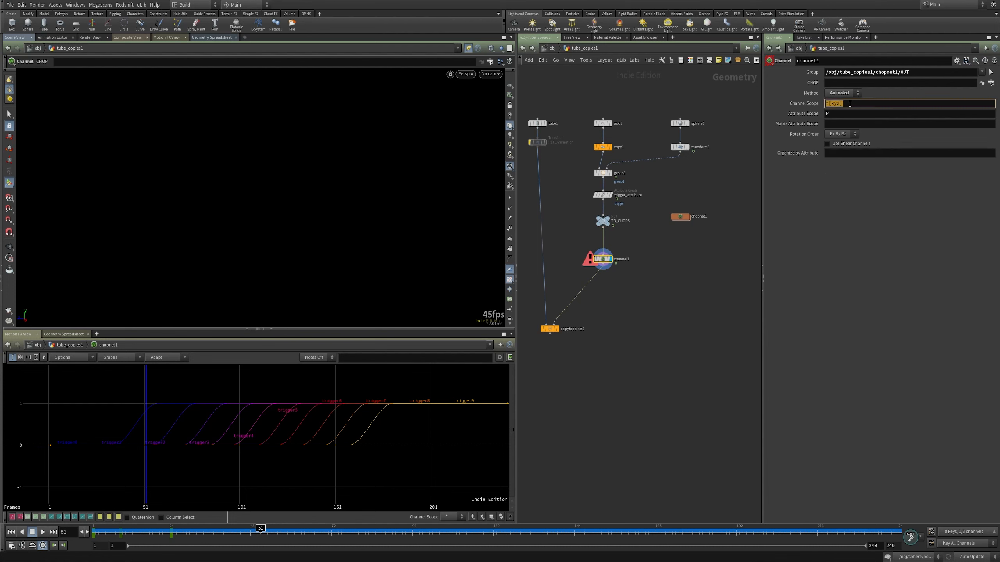
pyautogui.write('trigger')
pyautogui.press('Return')
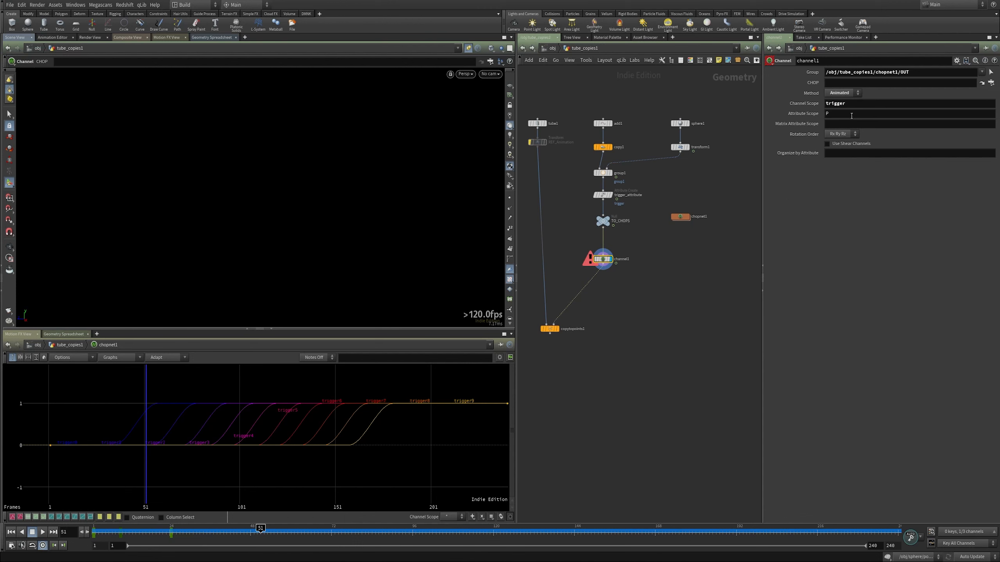
pyautogui.click(851, 114)
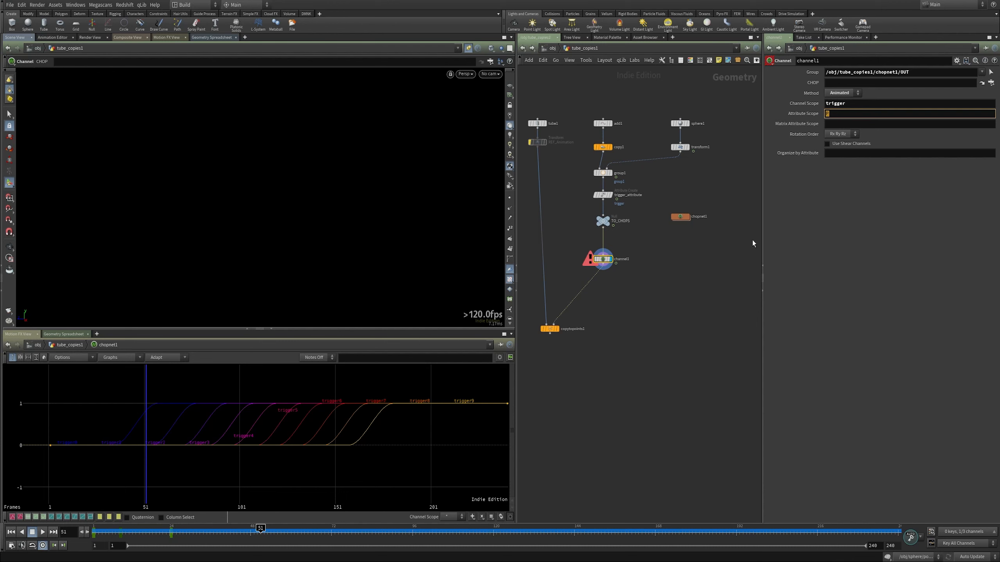
pyautogui.write('pscale')
pyautogui.press('Return')
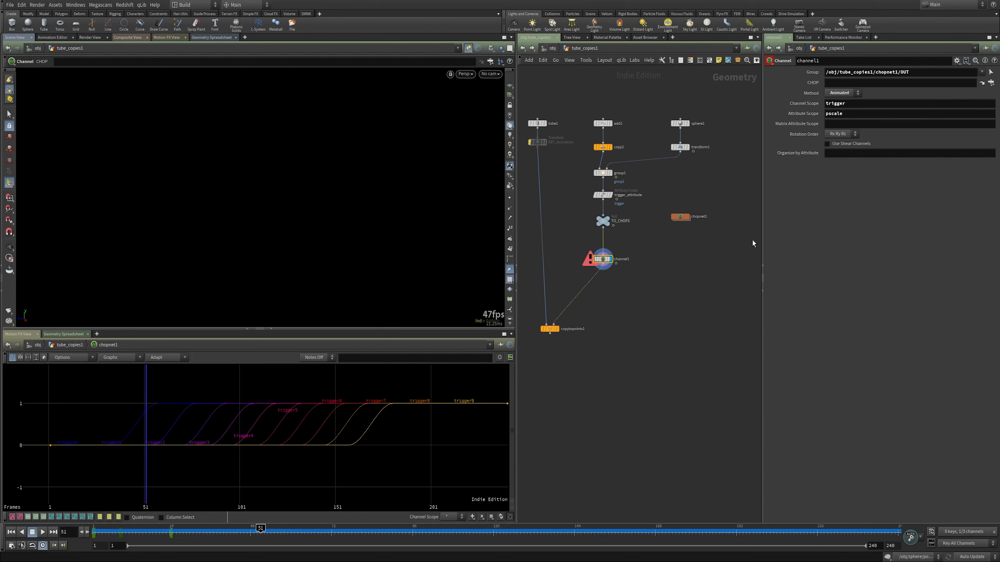
# Step: Move channel1 down and insert an Attribute Create node between TO_CHOPS and channel1
pyautogui.moveTo(597, 255); pyautogui.dragTo(596, 284)
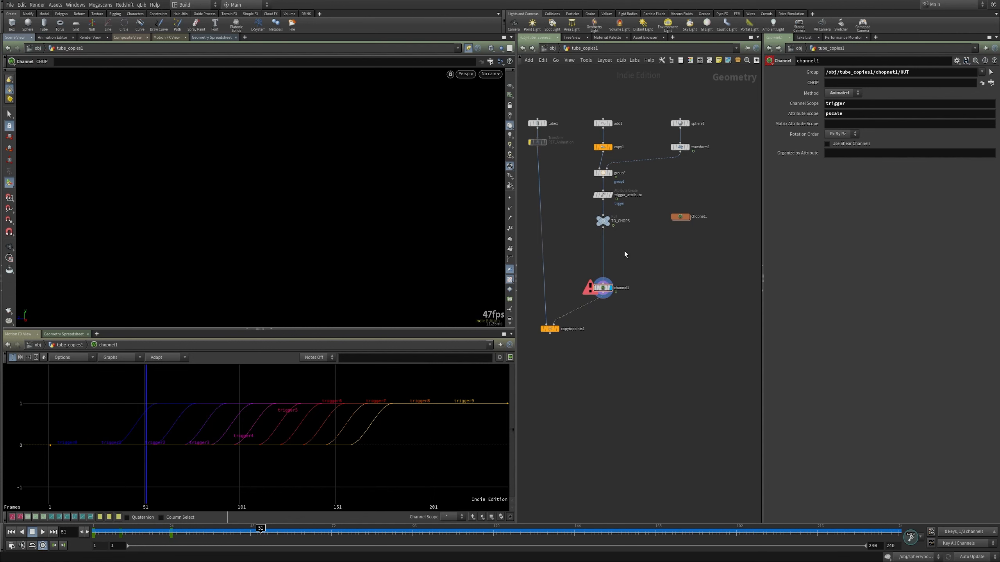
pyautogui.press('Tab')
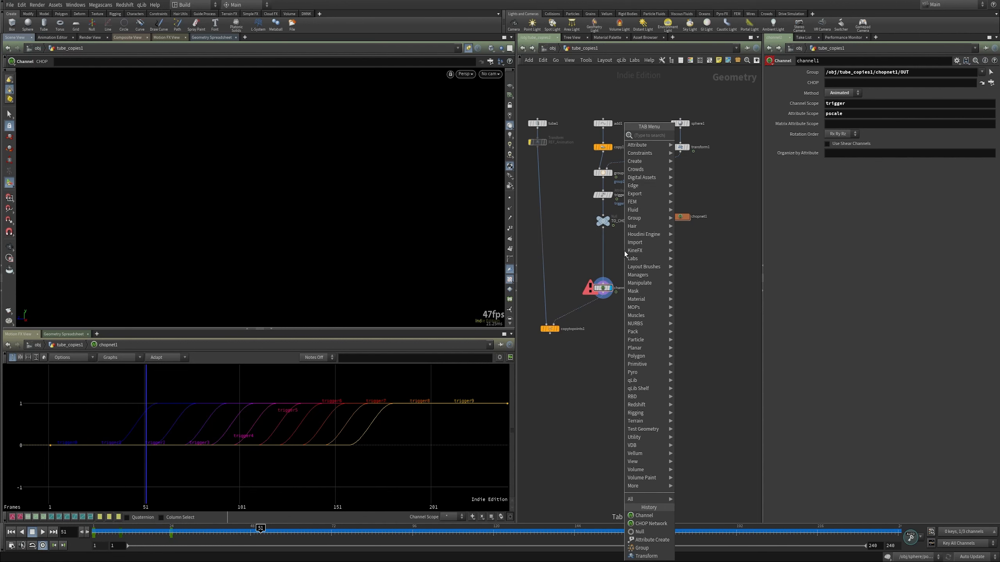
pyautogui.write('att')
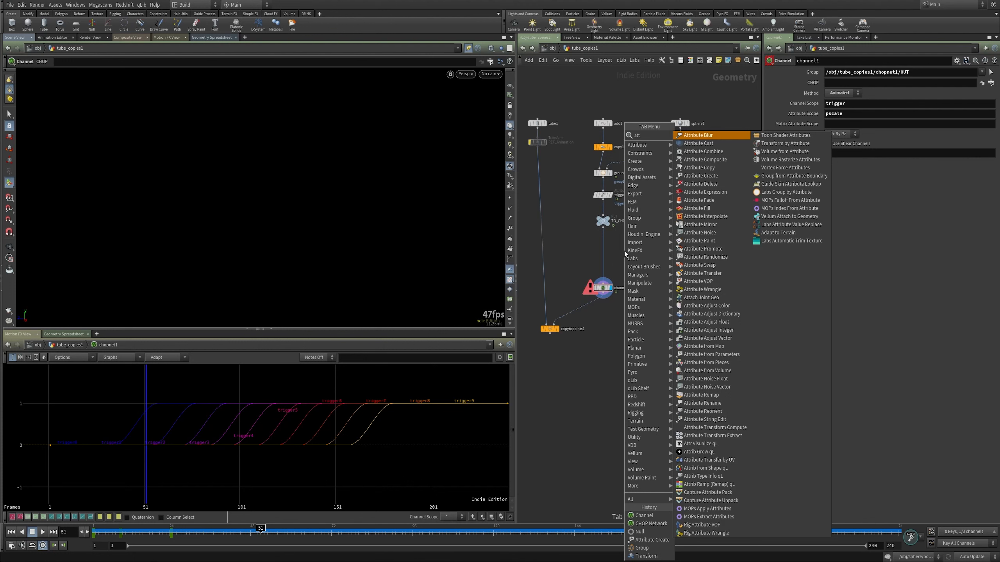
pyautogui.press('Down')
pyautogui.press('Down')
pyautogui.press('Down')
pyautogui.press('Down')
pyautogui.press('Down')
pyautogui.press('Return')
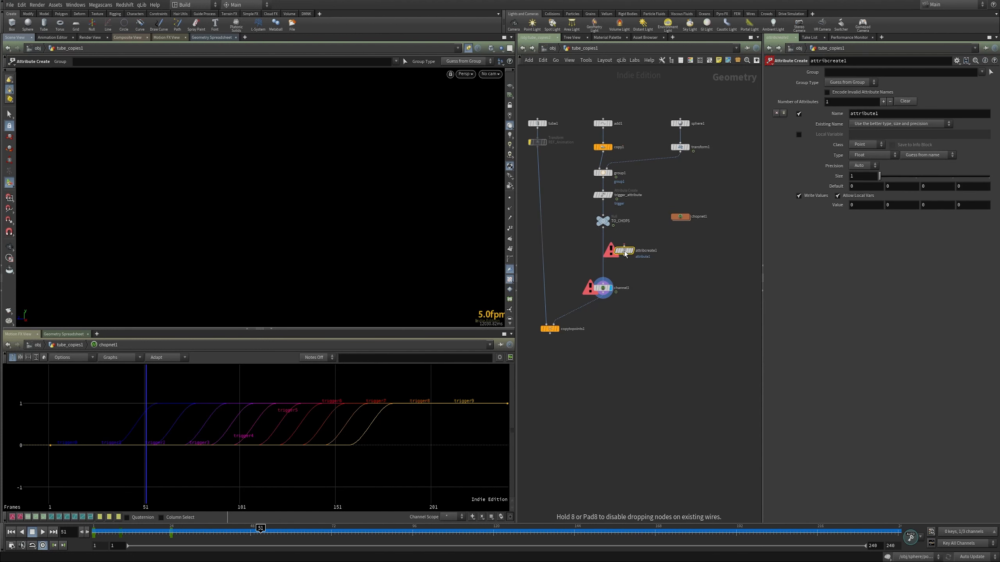
pyautogui.click(600, 256)
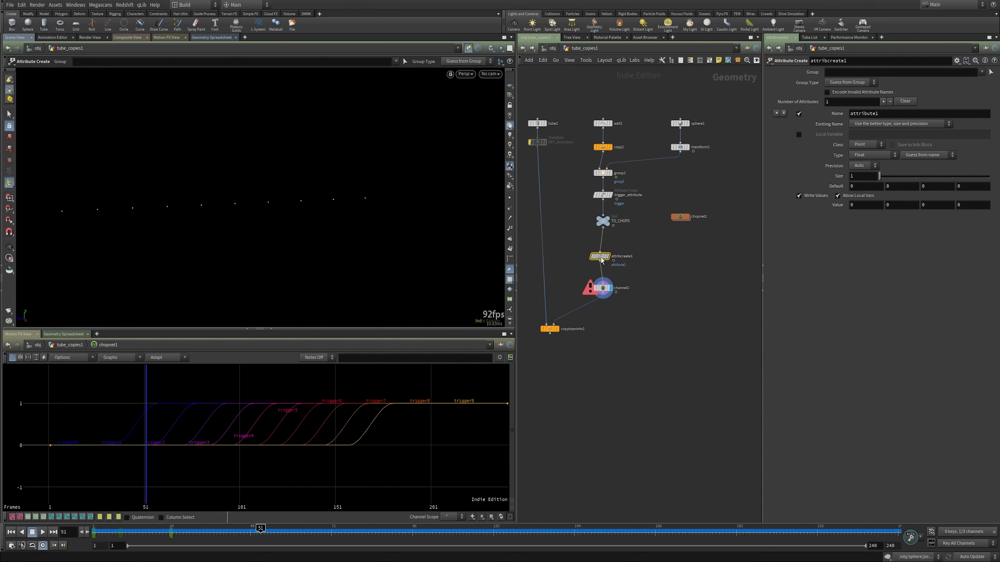
# Step: Name the attribute made by the new Attribute Create node pscale
pyautogui.click(886, 113)
pyautogui.doubleClick(886, 113)
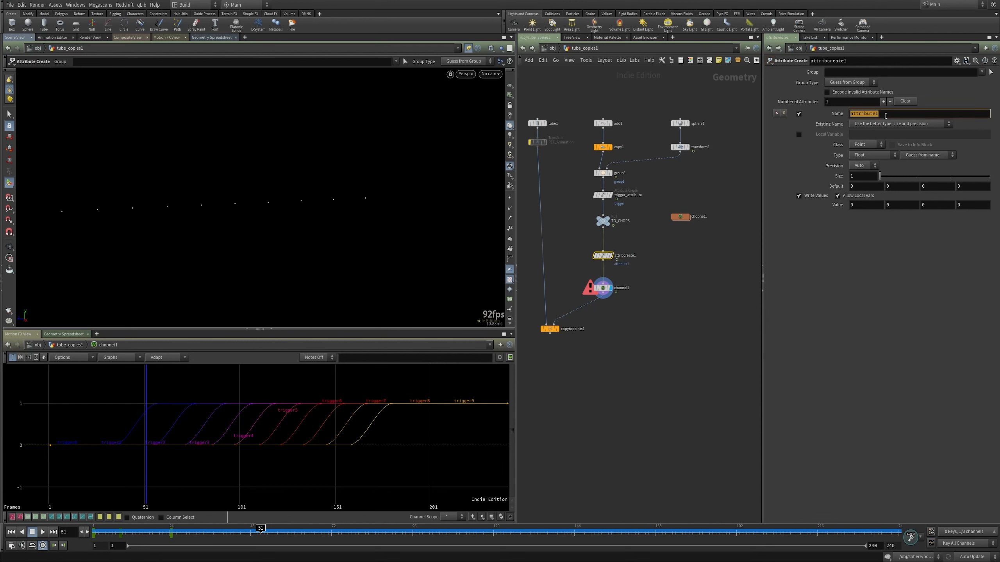
pyautogui.write('pscael')
pyautogui.press('Return')
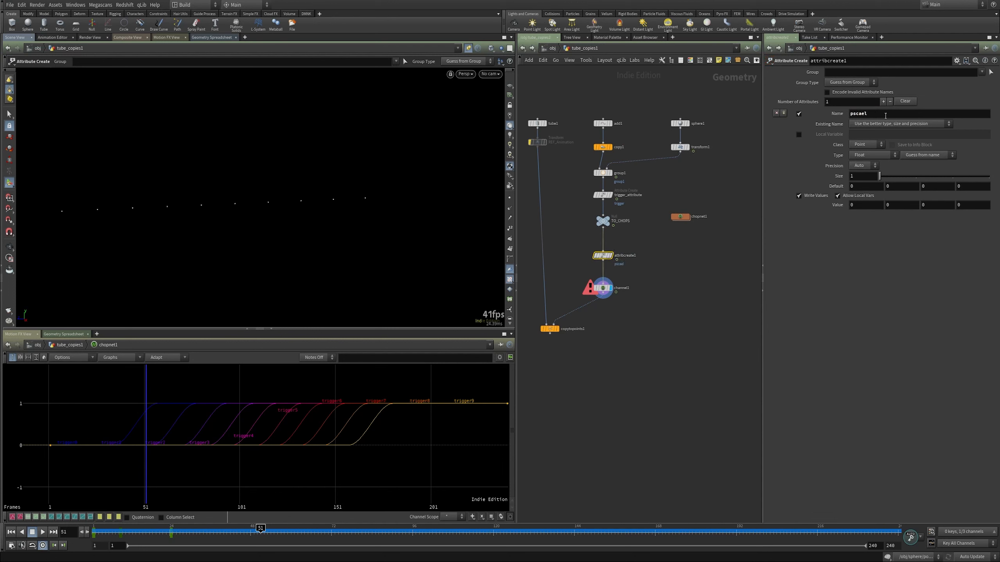
pyautogui.click(885, 113)
pyautogui.write('e')
pyautogui.press('Return')
# Step: Move the path /obj/tube_copies1/chopnet1/OUT from channel1's Group parameter to its CHOP parameter
pyautogui.moveTo(591, 289)
pyautogui.mouseDown()
pyautogui.moveTo(592, 277)
pyautogui.moveTo(602, 285)
pyautogui.mouseUp()
pyautogui.click(590, 287)
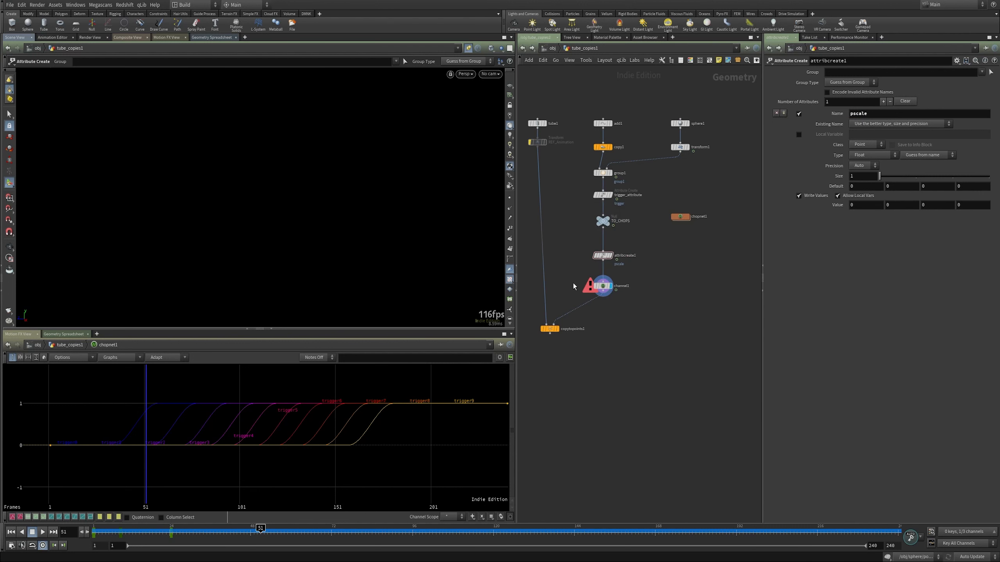
pyautogui.click(602, 287)
pyautogui.click(921, 73)
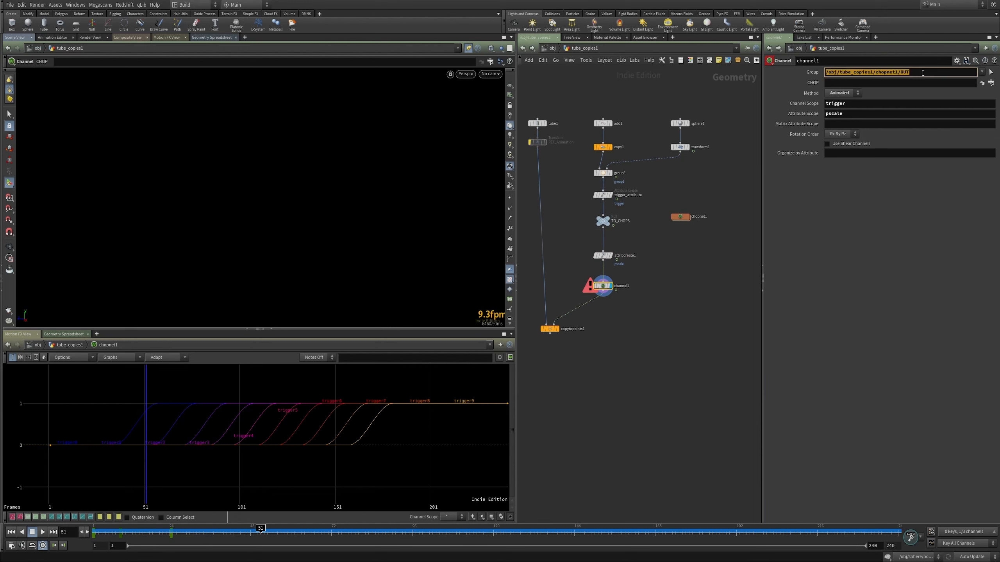
pyautogui.hotkey('ctrl', 'x')
pyautogui.click(901, 83)
pyautogui.hotkey('ctrl', 'v')
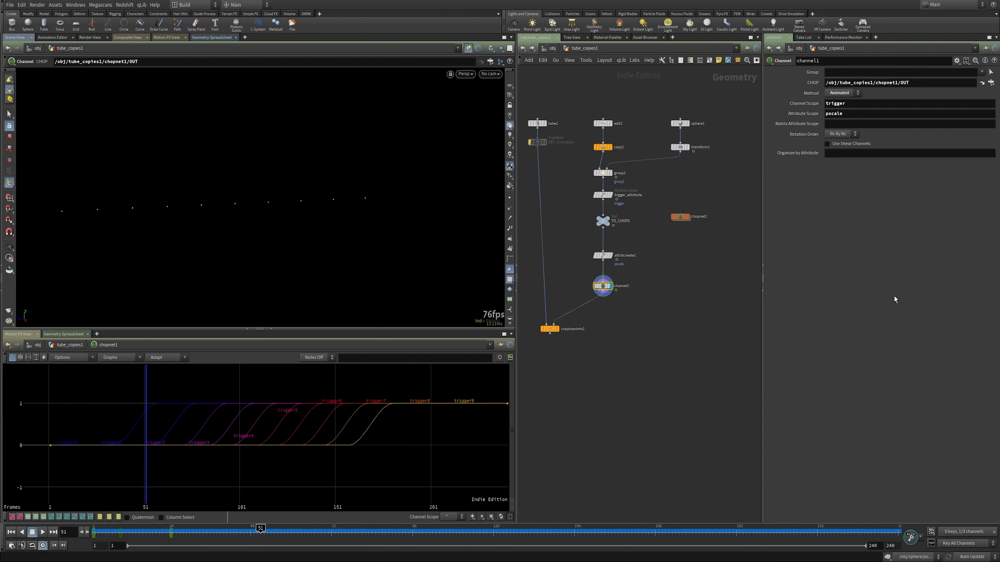
# Step: Reposition copytopoints1 lower in the network, display it and template transform1 so tubes and sphere show together
pyautogui.click(648, 357)
pyautogui.moveTo(589, 340); pyautogui.dragTo(596, 352, button='middle')
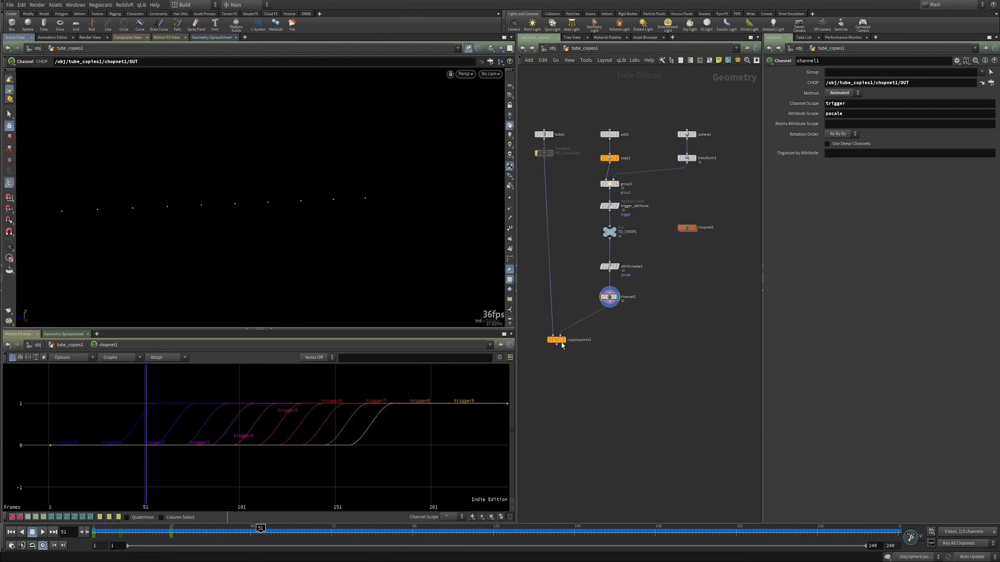
pyautogui.moveTo(562, 345); pyautogui.dragTo(559, 357)
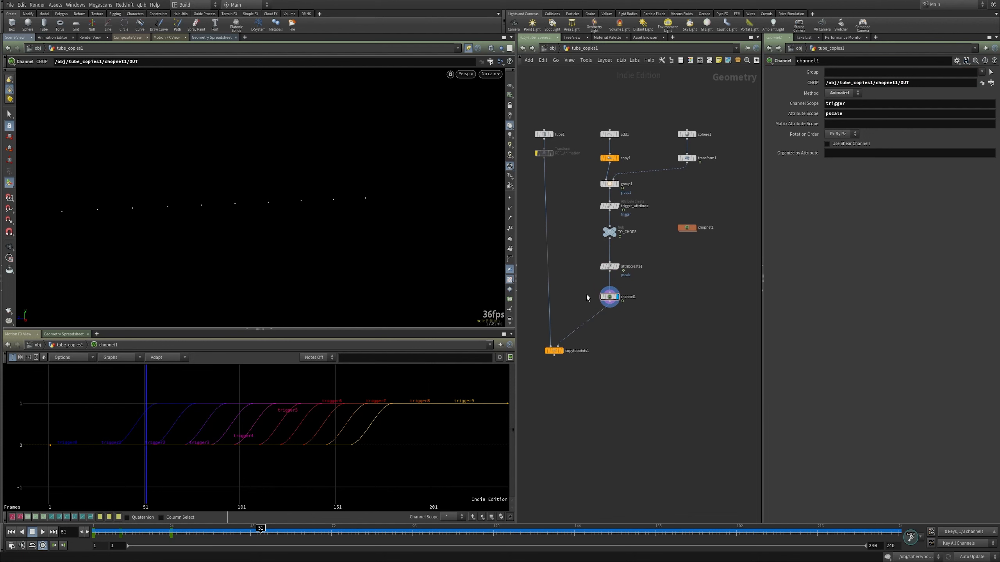
pyautogui.click(600, 266)
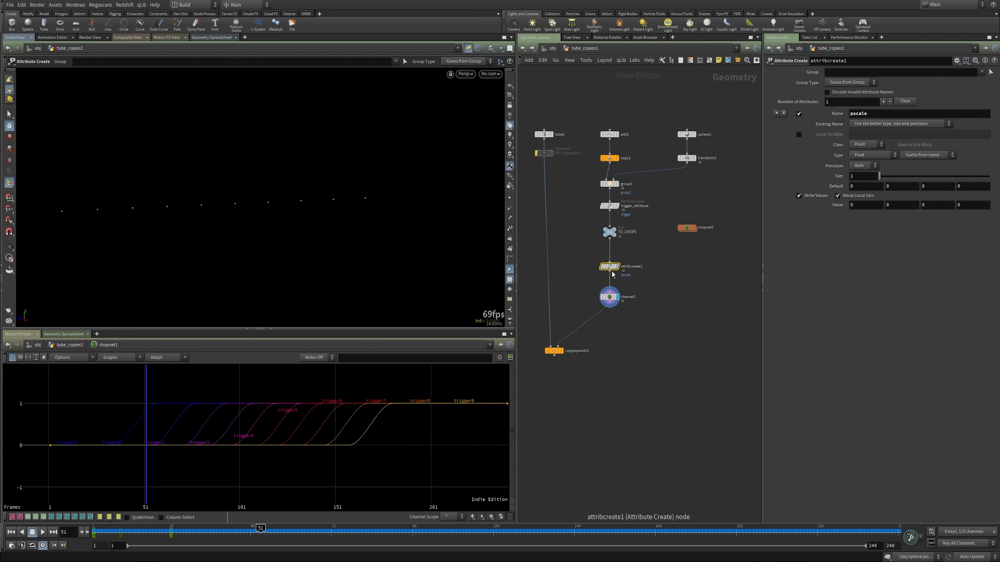
pyautogui.moveTo(585, 360); pyautogui.dragTo(612, 350, button='middle')
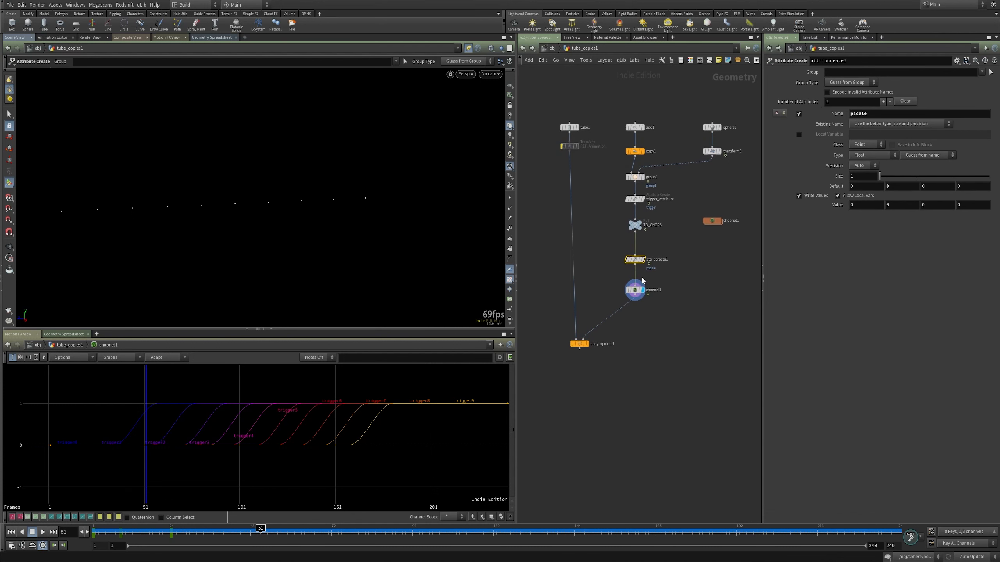
pyautogui.click(589, 348)
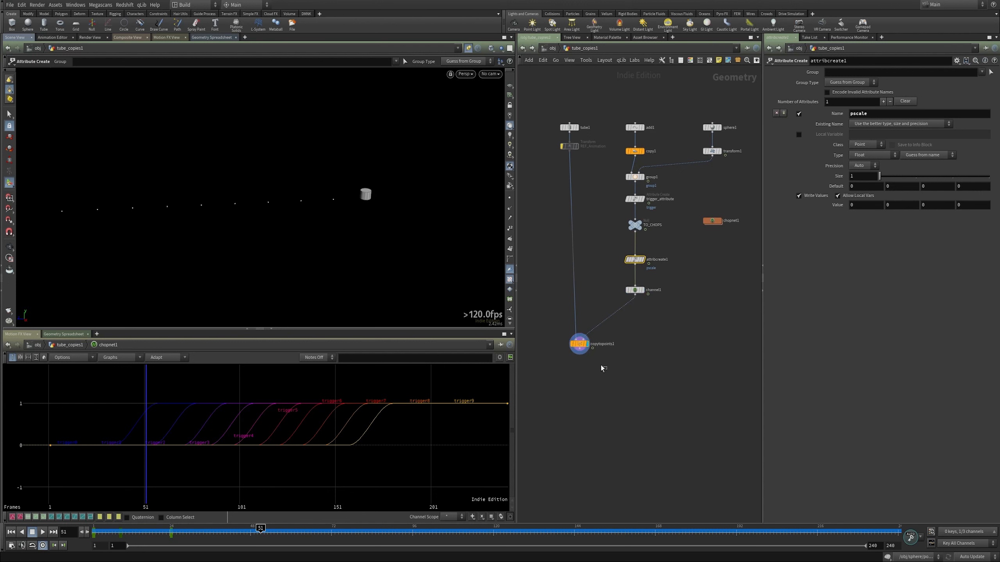
pyautogui.click(579, 345)
pyautogui.moveTo(579, 347); pyautogui.dragTo(576, 349)
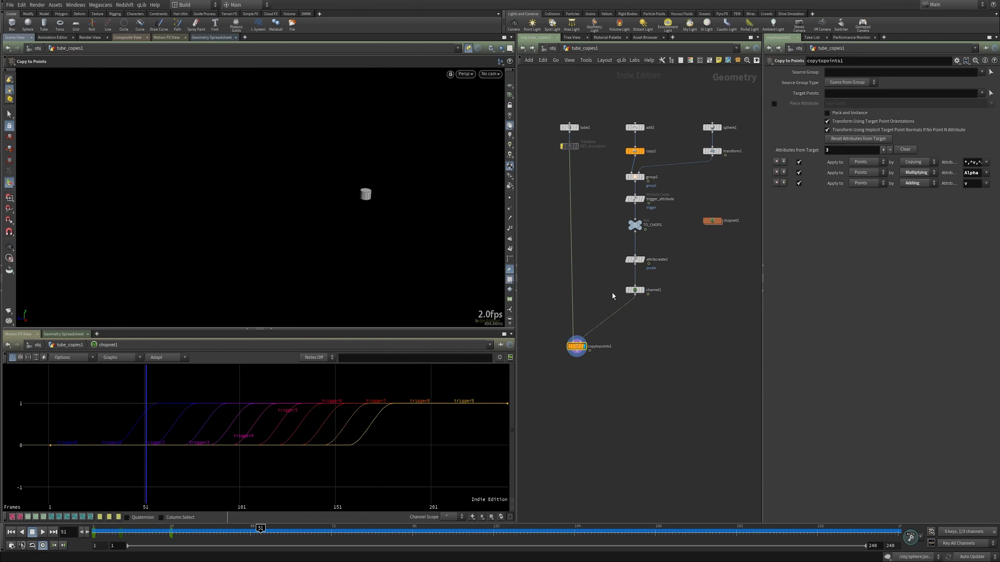
pyautogui.click(719, 151)
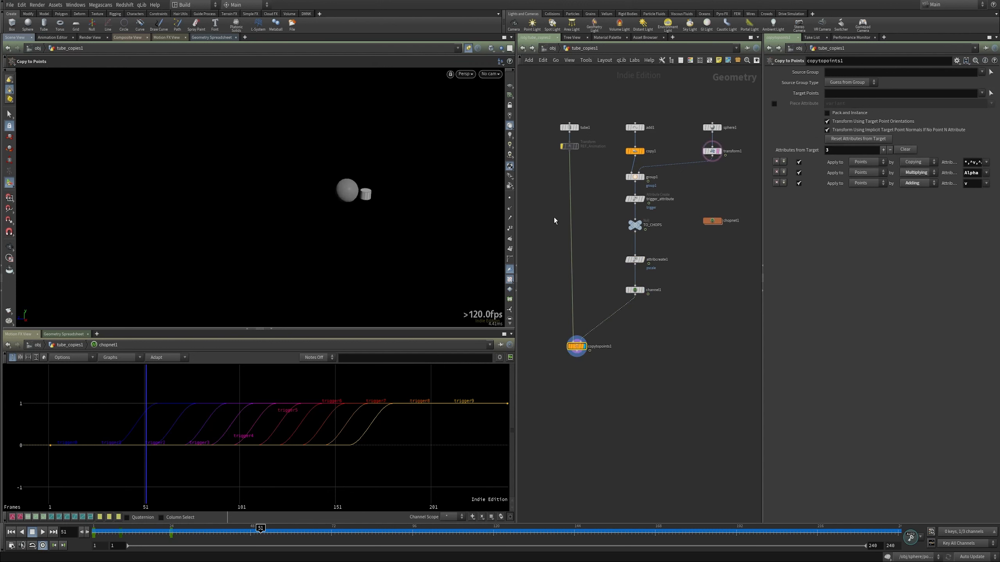
# Step: Turn on Pack and Instance for copytopoints1 and scrub the timeline to check how the tubes scale as the sphere passes
pyautogui.moveTo(176, 528); pyautogui.dragTo(604, 490)
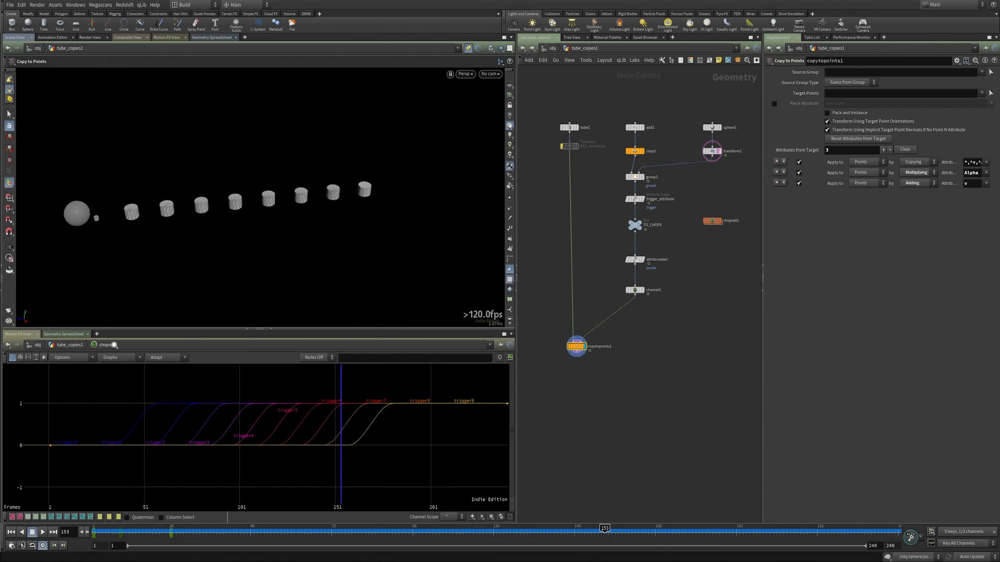
pyautogui.moveTo(312, 532); pyautogui.dragTo(521, 501)
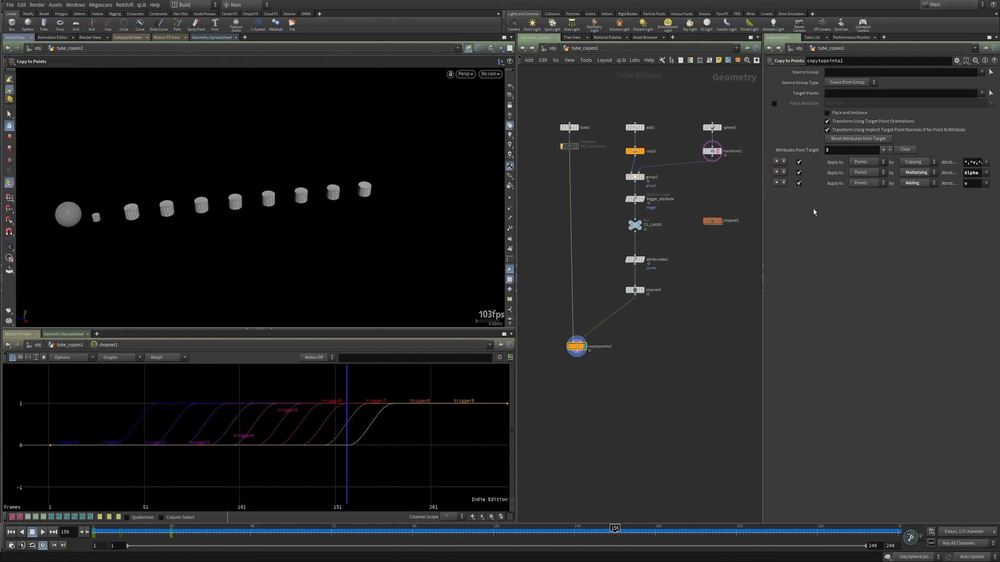
pyautogui.click(857, 113)
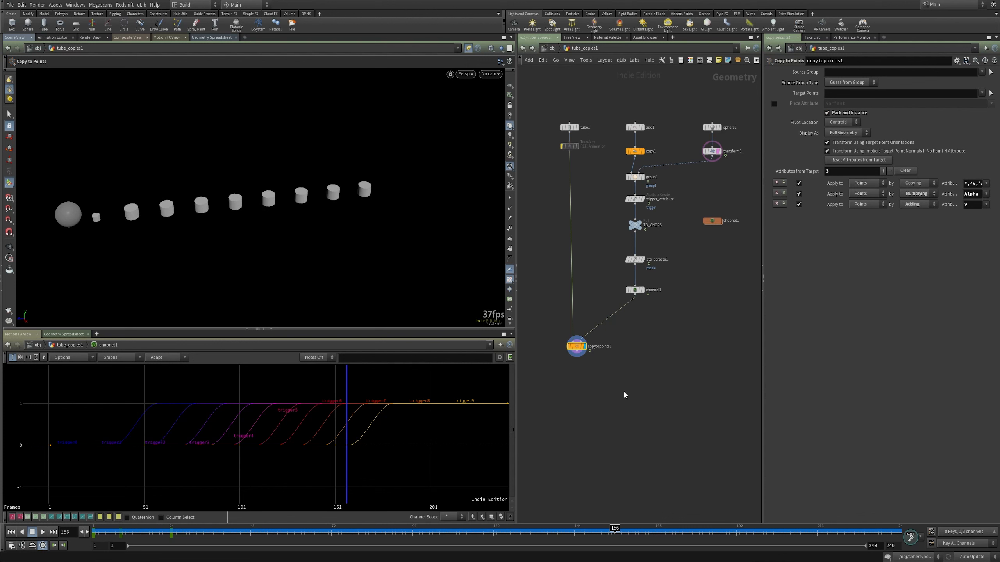
pyautogui.moveTo(366, 531); pyautogui.dragTo(518, 491)
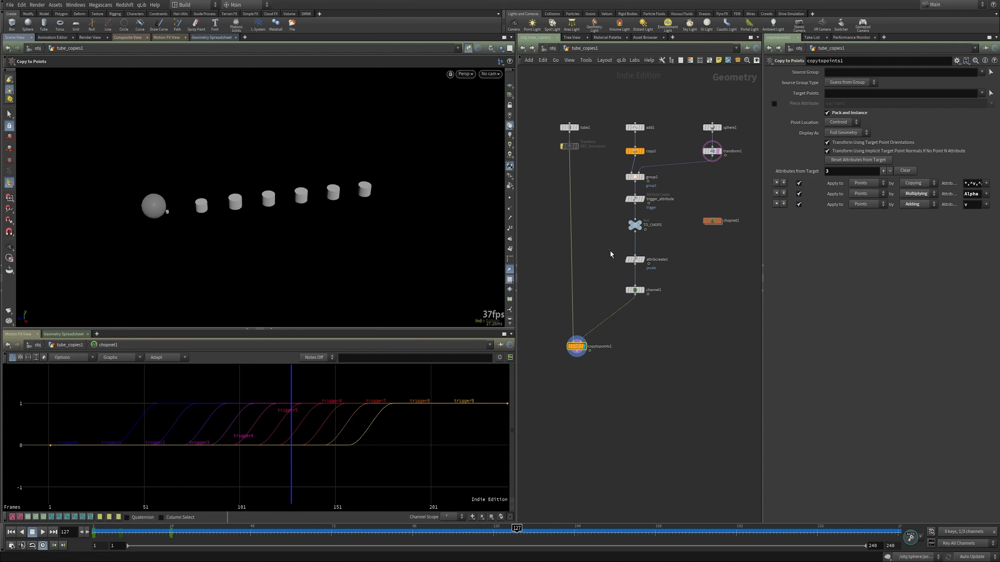
# Step: Rename the attribute made by attribcreate1 to play
pyautogui.click(635, 260)
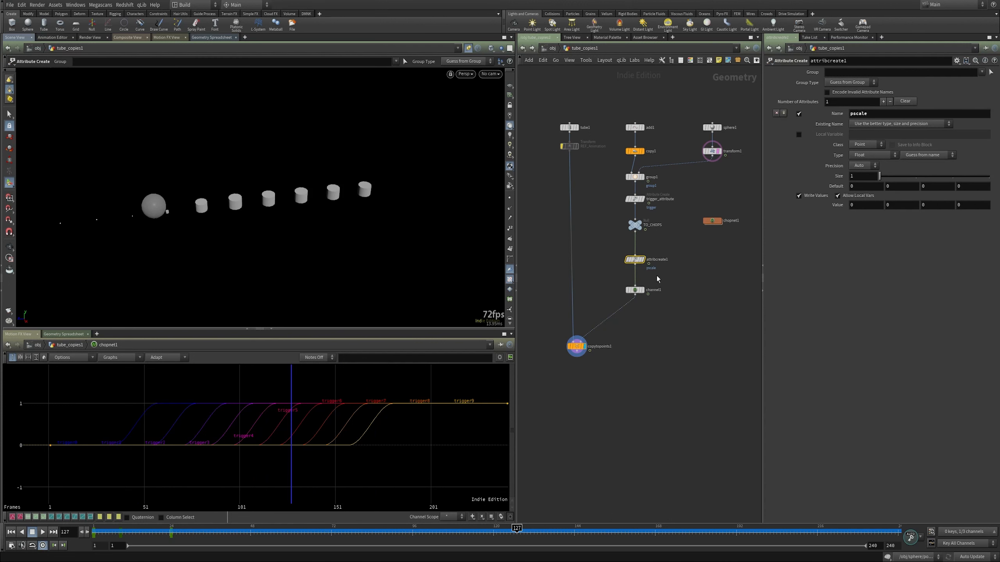
pyautogui.click(635, 290)
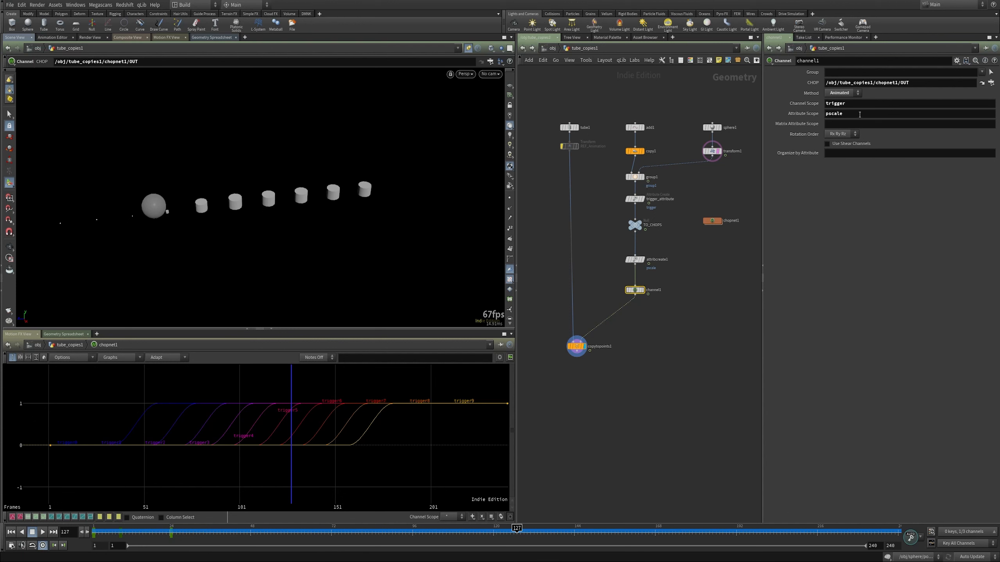
pyautogui.click(860, 114)
pyautogui.click(635, 260)
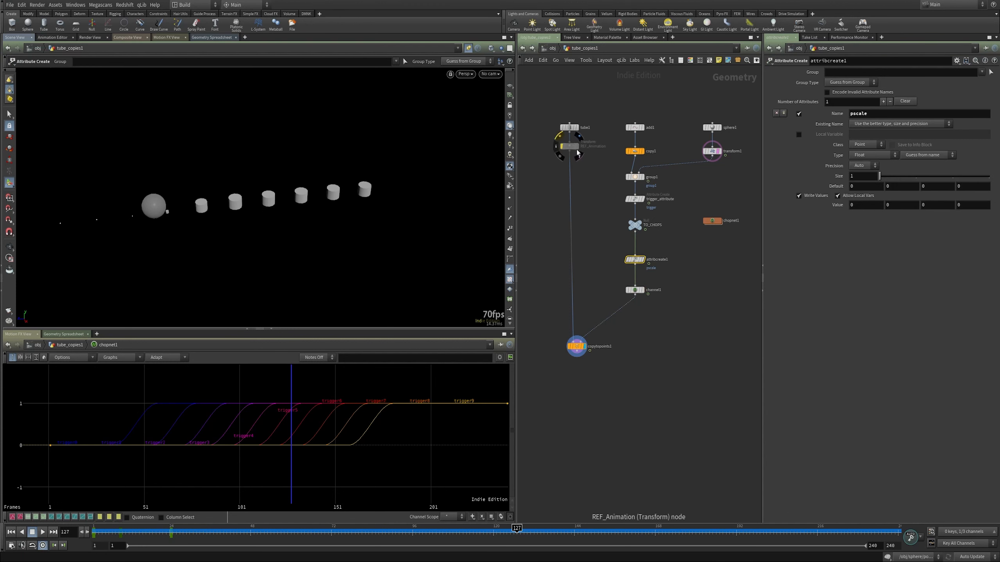
pyautogui.click(879, 114)
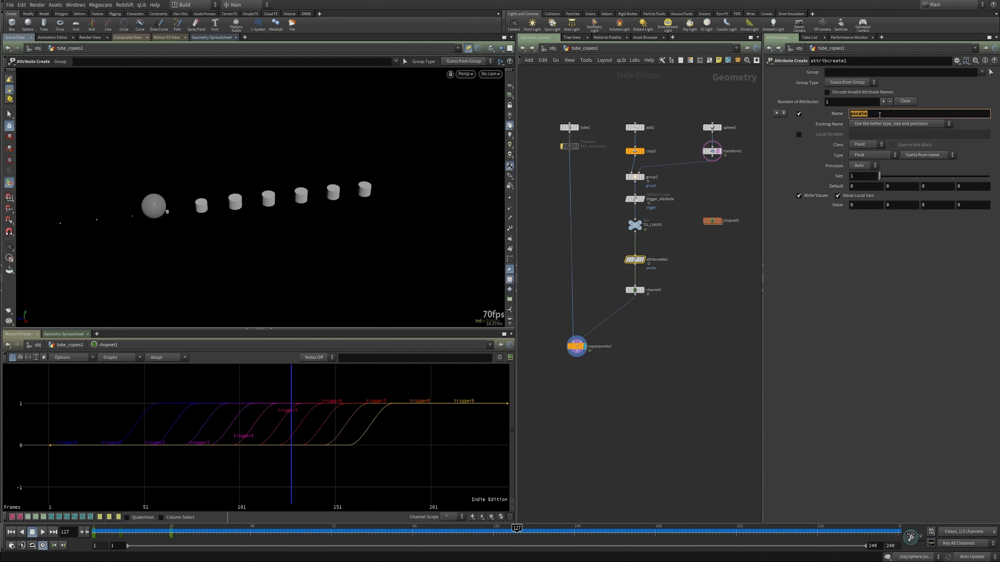
pyautogui.write('play')
pyautogui.press('Return')
# Step: Set channel1's Attribute Scope to play
pyautogui.moveTo(695, 334); pyautogui.dragTo(617, 277)
pyautogui.click(858, 114)
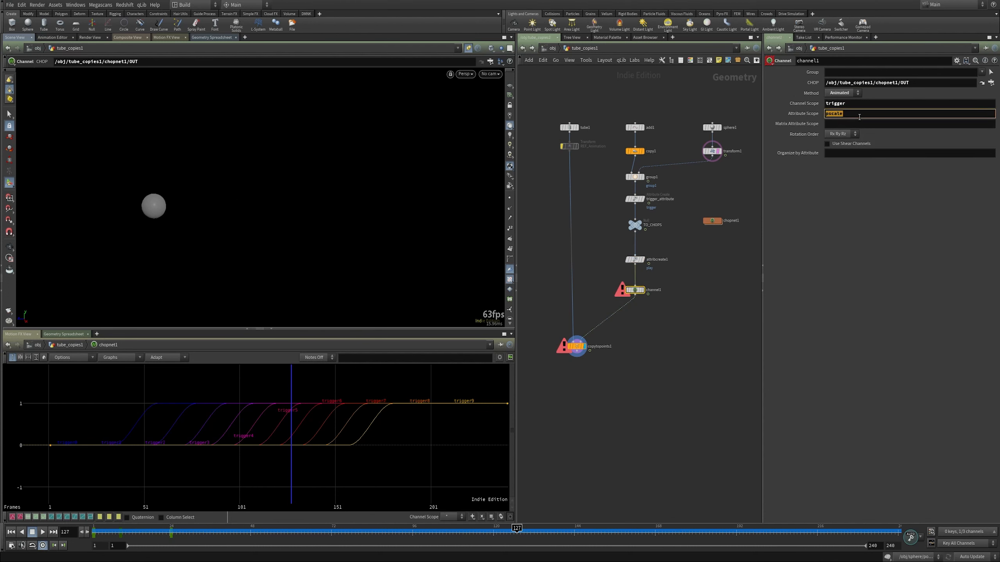
pyautogui.write('play')
pyautogui.press('Return')
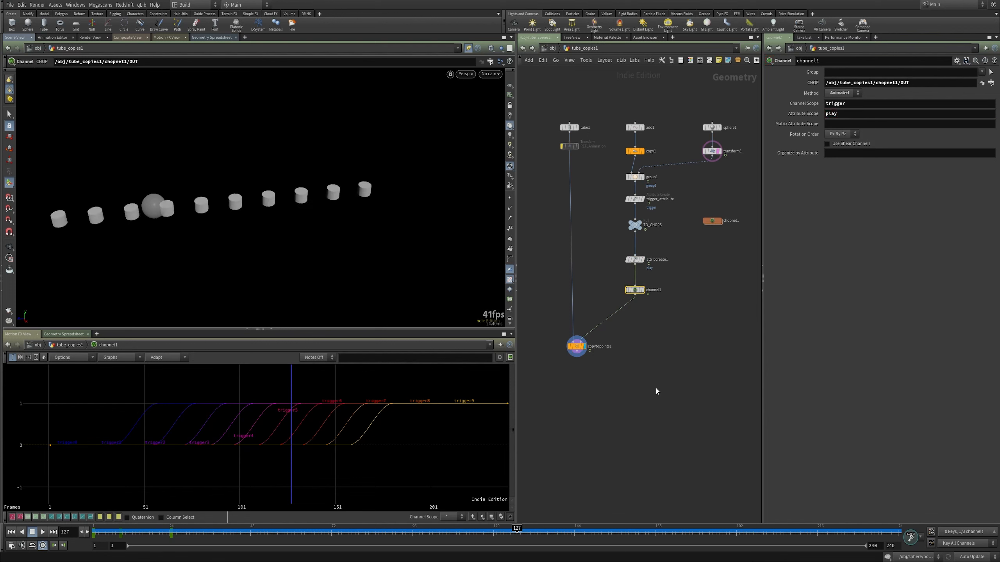
# Step: Take the REF_Animation transform out of bypass and scrub the timeline back to frame 1
pyautogui.moveTo(577, 348); pyautogui.dragTo(580, 364)
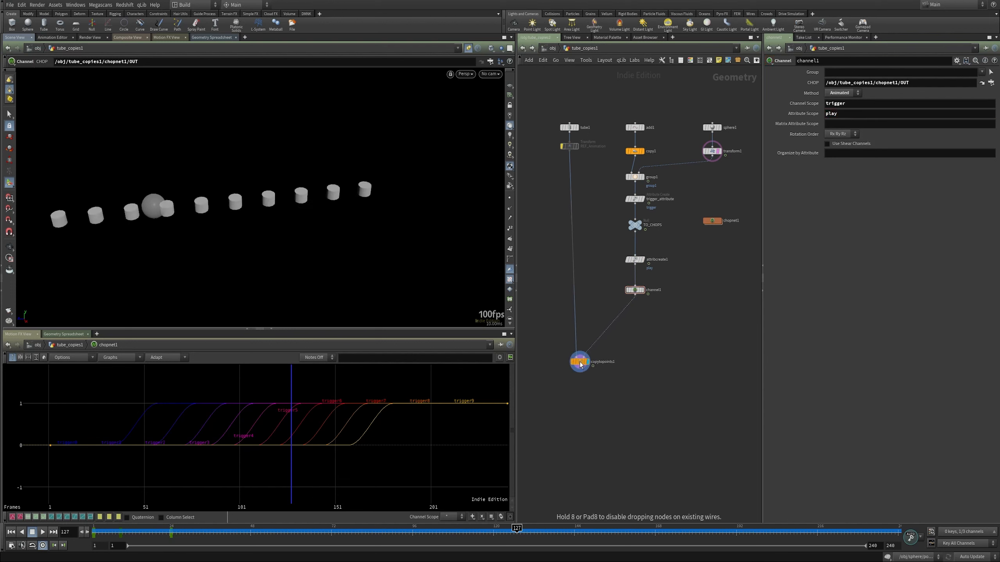
pyautogui.moveTo(629, 345); pyautogui.dragTo(642, 339, button='middle')
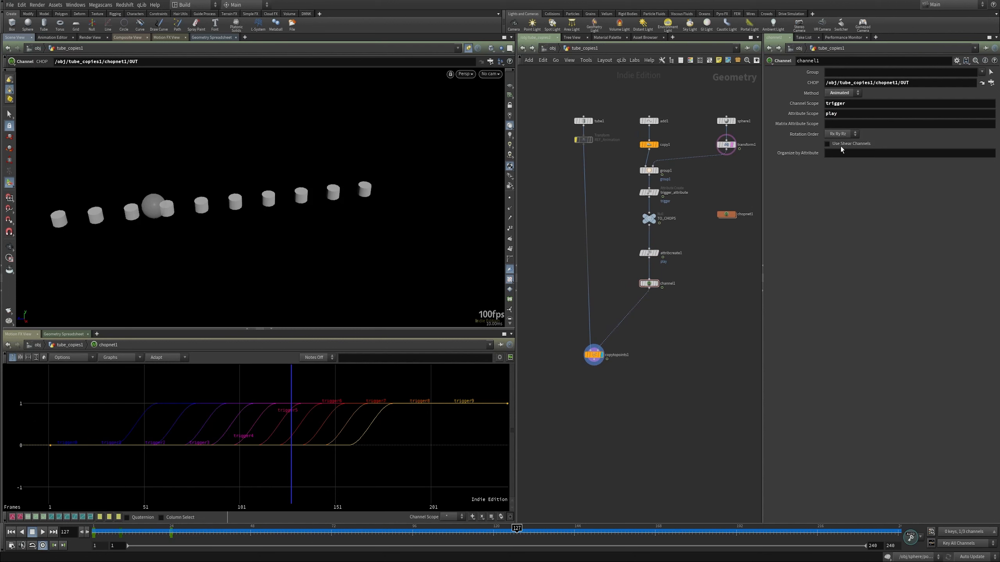
pyautogui.click(584, 140)
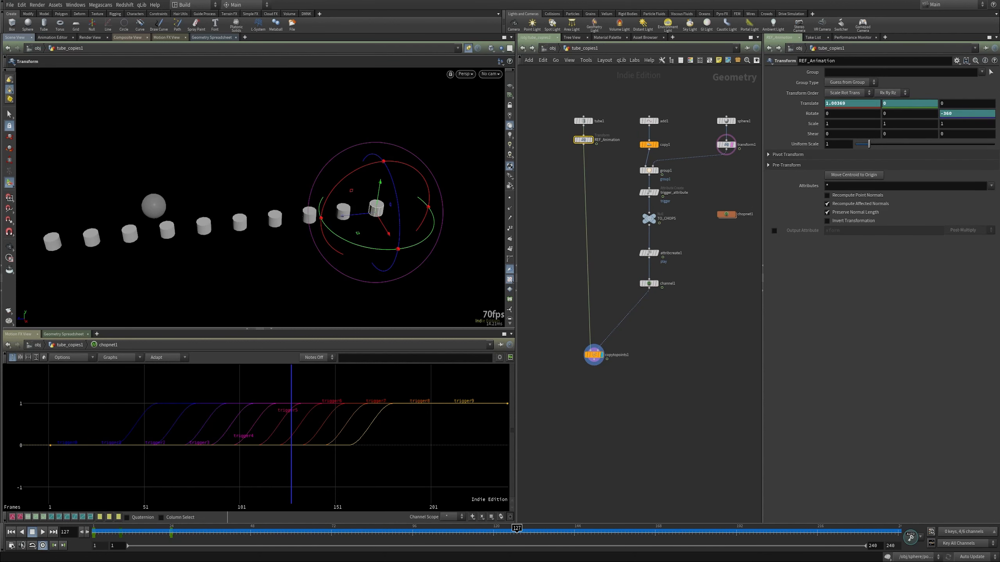
pyautogui.moveTo(211, 532); pyautogui.dragTo(94, 531)
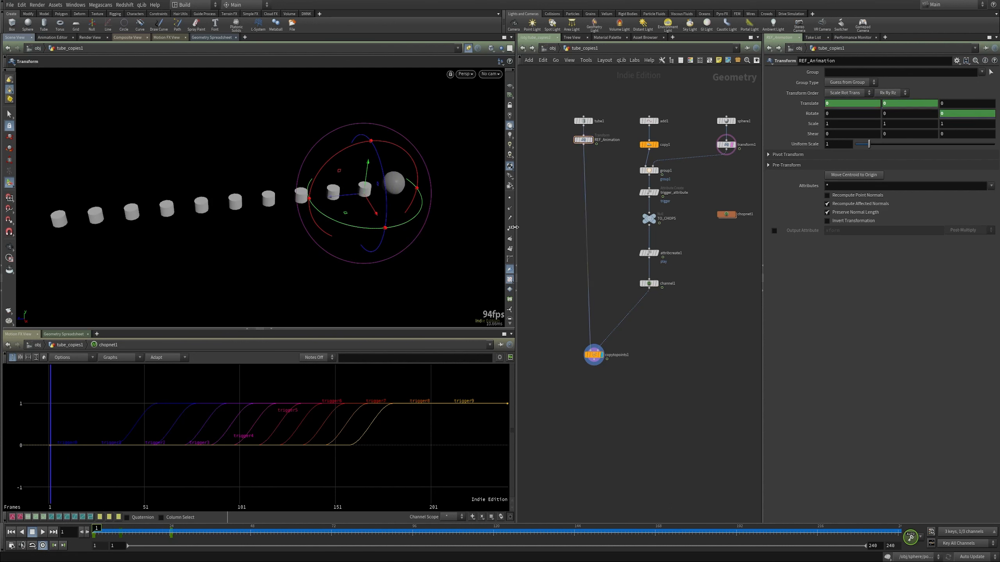
pyautogui.click(8, 247)
# Step: Add a Time Shift node and insert it on the wire between REF_Animation and copytopoints1
pyautogui.moveTo(555, 278); pyautogui.dragTo(564, 310, button='middle')
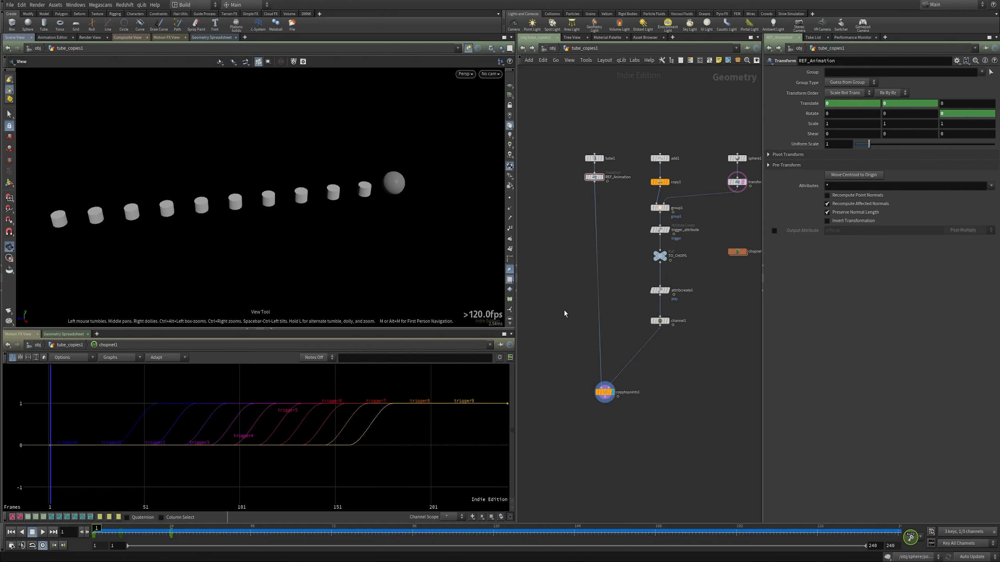
pyautogui.press('Tab')
pyautogui.write('tim')
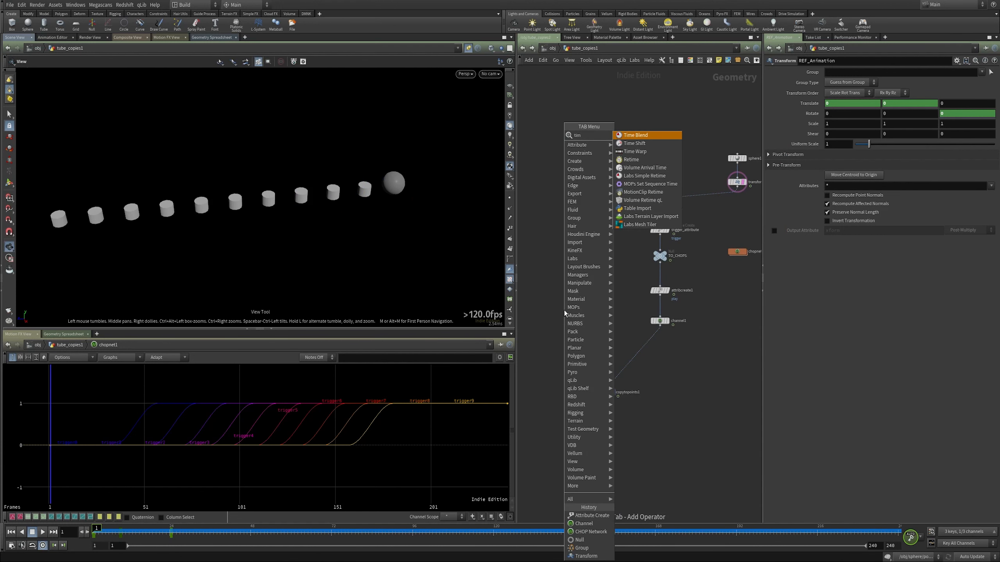
pyautogui.press('Down')
pyautogui.press('Return')
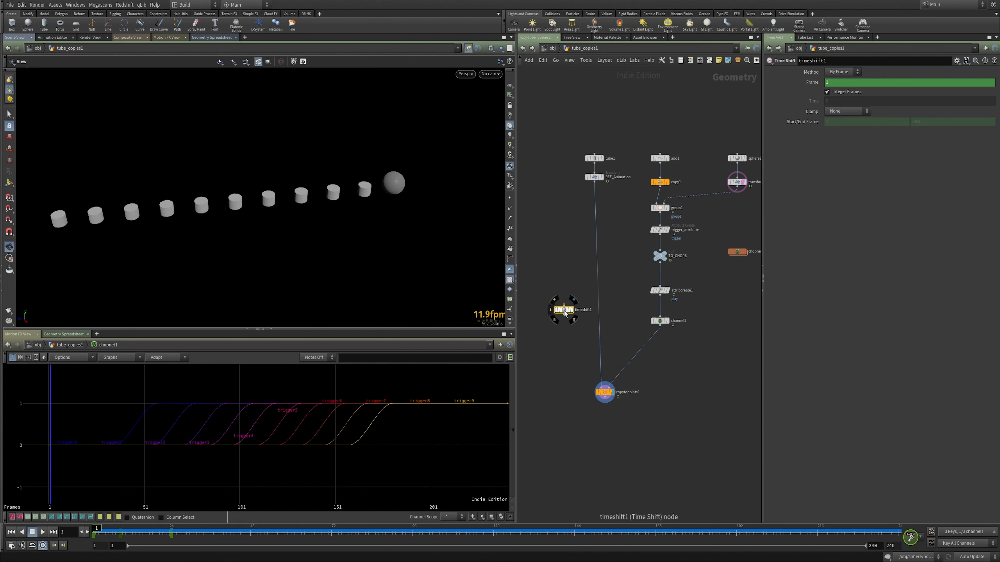
pyautogui.click(596, 309)
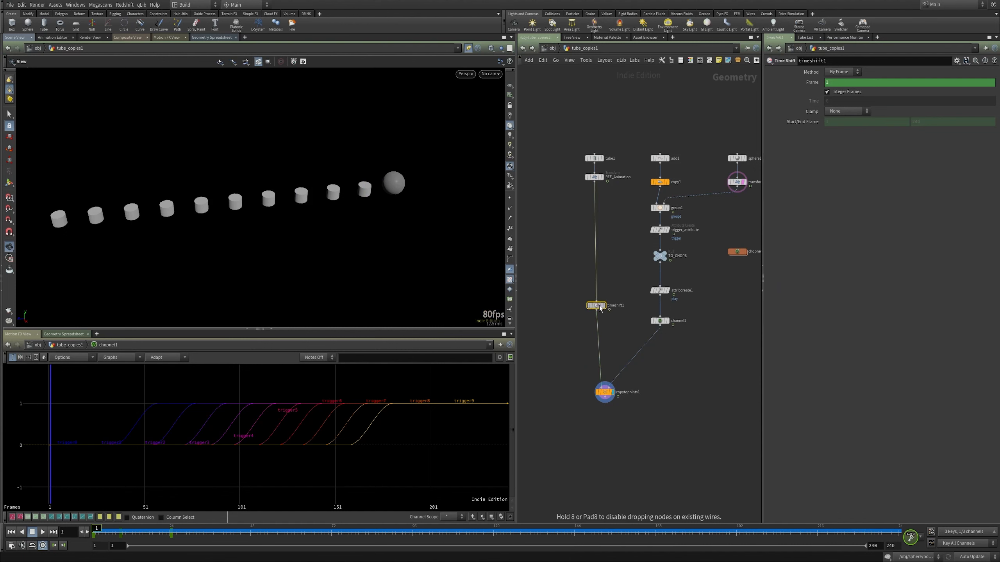
# Step: Move tube1, REF_Animation and timeshift1 together away from the point chain to make room in the network
pyautogui.moveTo(578, 386); pyautogui.dragTo(563, 354, button='middle')
pyautogui.click(597, 357)
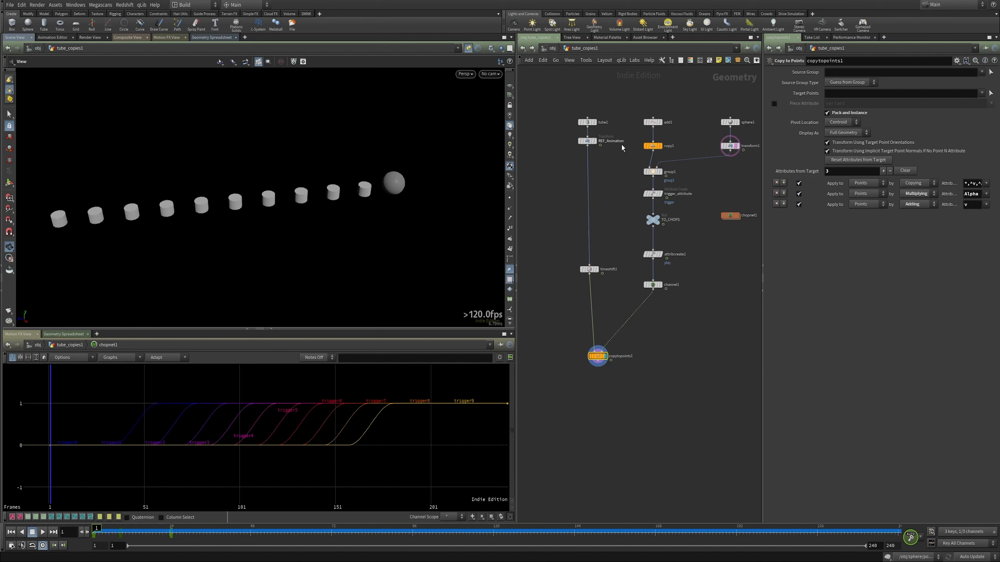
pyautogui.moveTo(600, 99); pyautogui.dragTo(580, 248)
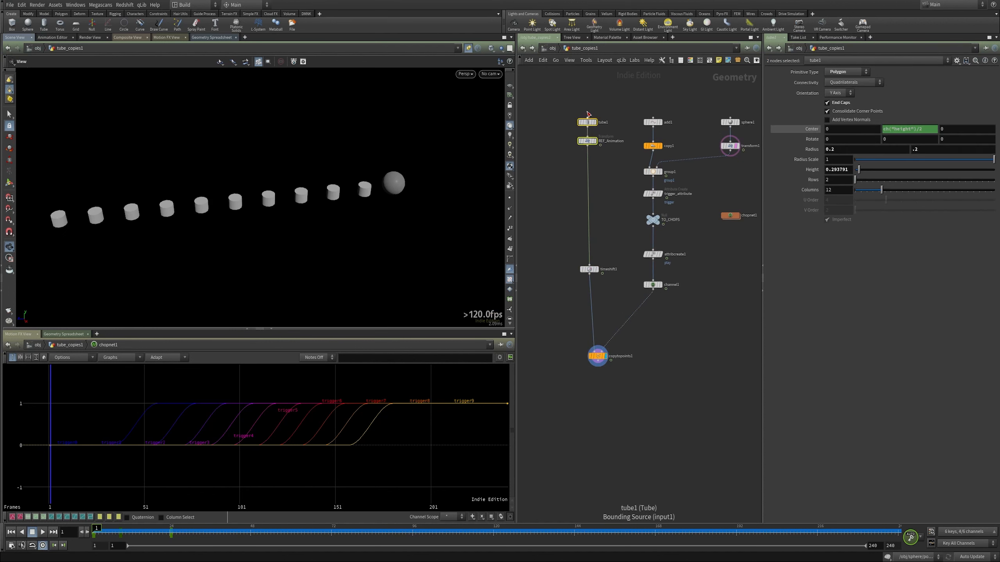
pyautogui.keyDown('shift'); pyautogui.click(598, 269); pyautogui.keyUp('shift')
pyautogui.moveTo(590, 269); pyautogui.dragTo(571, 276)
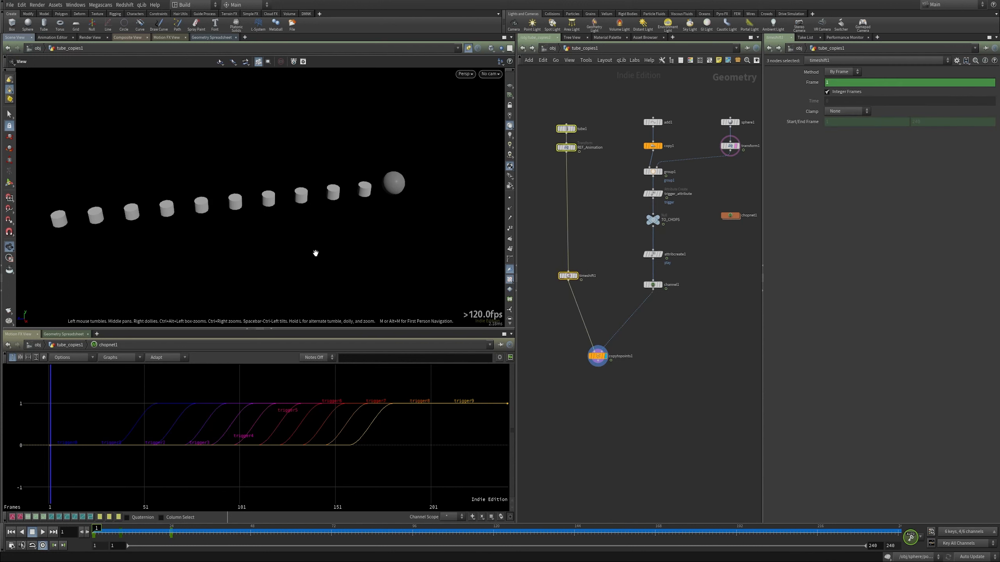
# Step: Display channel1 and add a For-Each loop over points below it
pyautogui.click(663, 275)
pyautogui.click(666, 288)
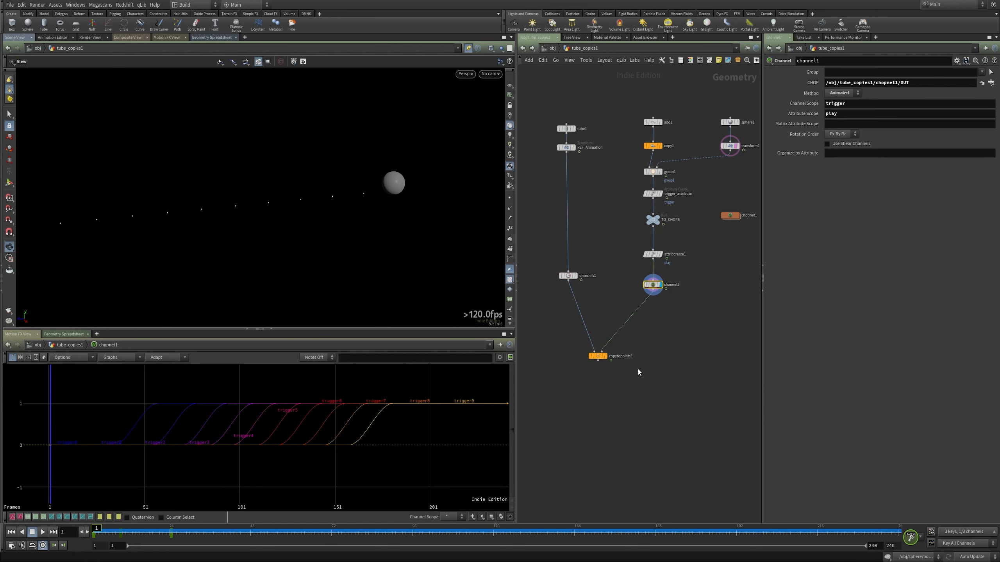
pyautogui.press('Tab')
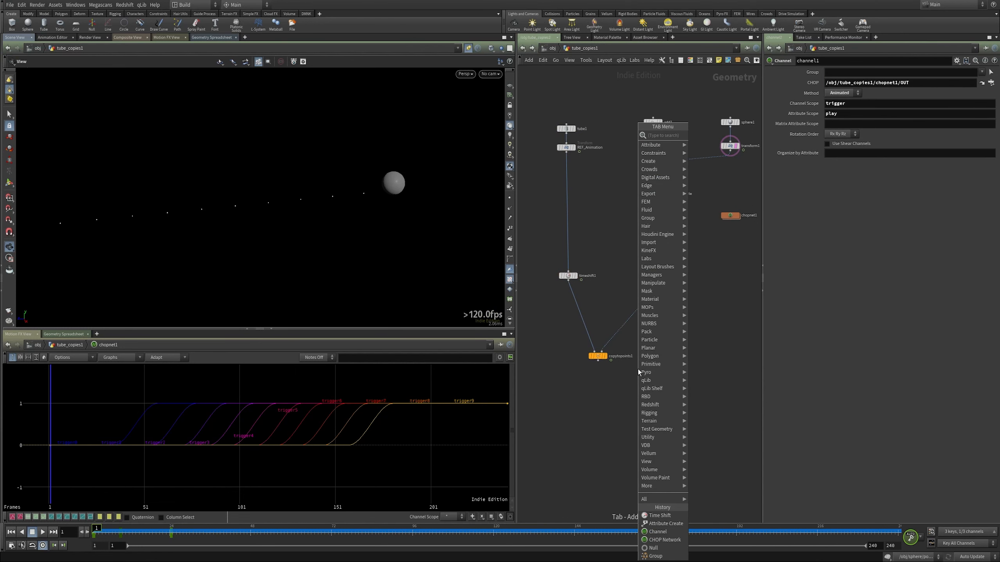
pyautogui.write('for e')
pyautogui.press('Down')
pyautogui.press('Return')
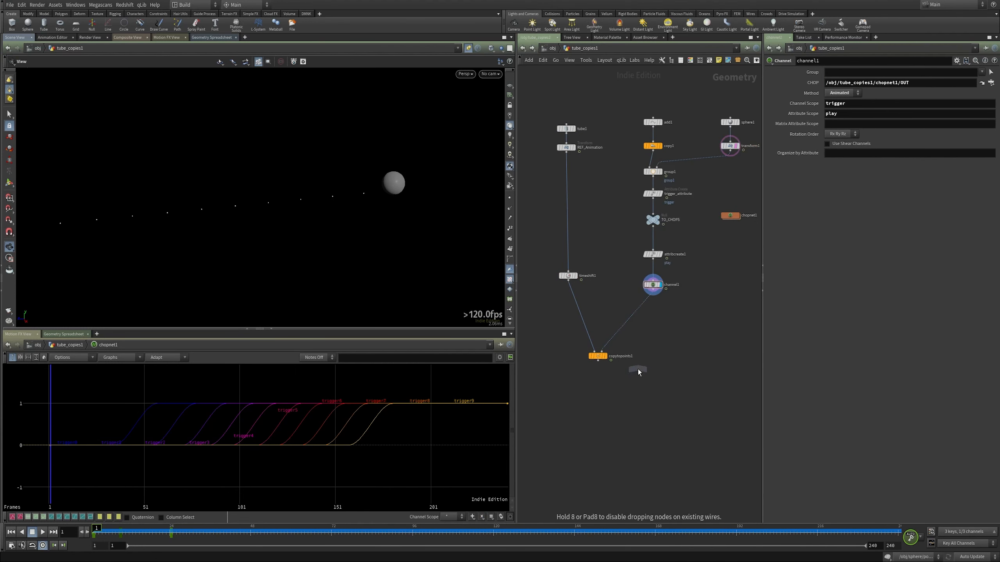
pyautogui.click(637, 369)
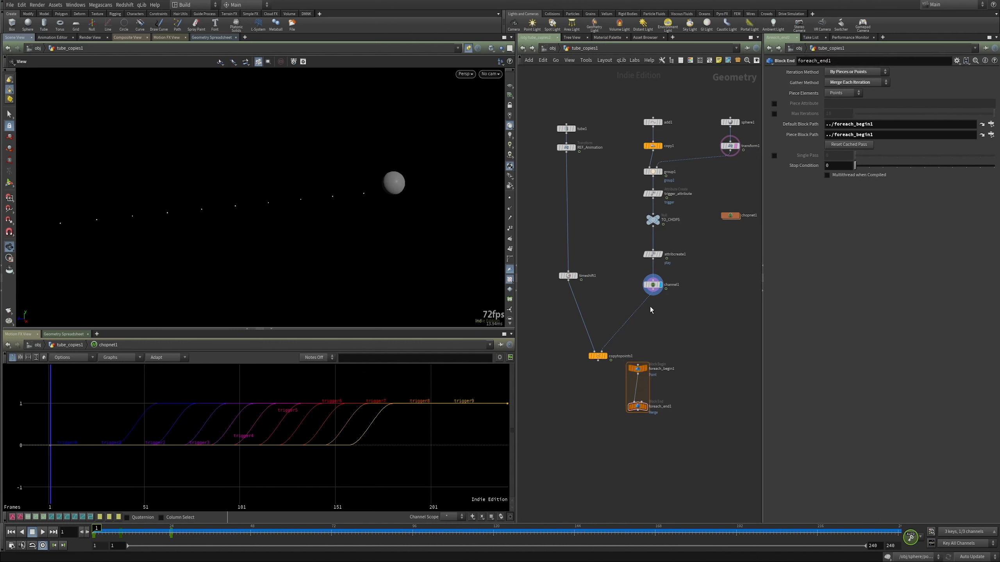
# Step: Wire channel1 into foreach_begin1, route copytopoints1 through the loop with timeshift1 as its source, and display foreach_end1
pyautogui.moveTo(653, 296)
pyautogui.mouseDown()
pyautogui.moveTo(638, 365)
pyautogui.moveTo(590, 343)
pyautogui.moveTo(605, 391)
pyautogui.mouseUp()
pyautogui.press('y')
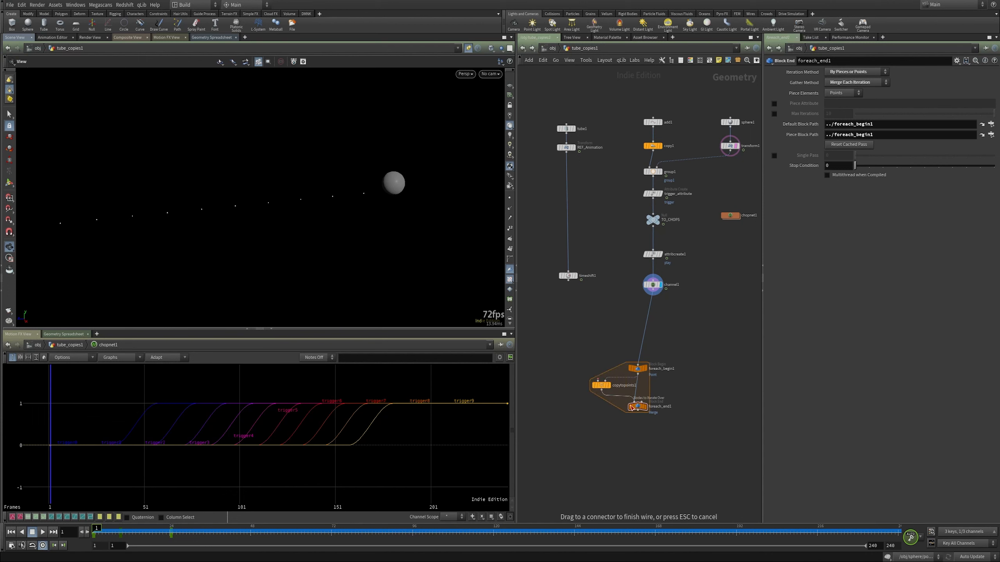
pyautogui.moveTo(601, 386); pyautogui.dragTo(568, 287)
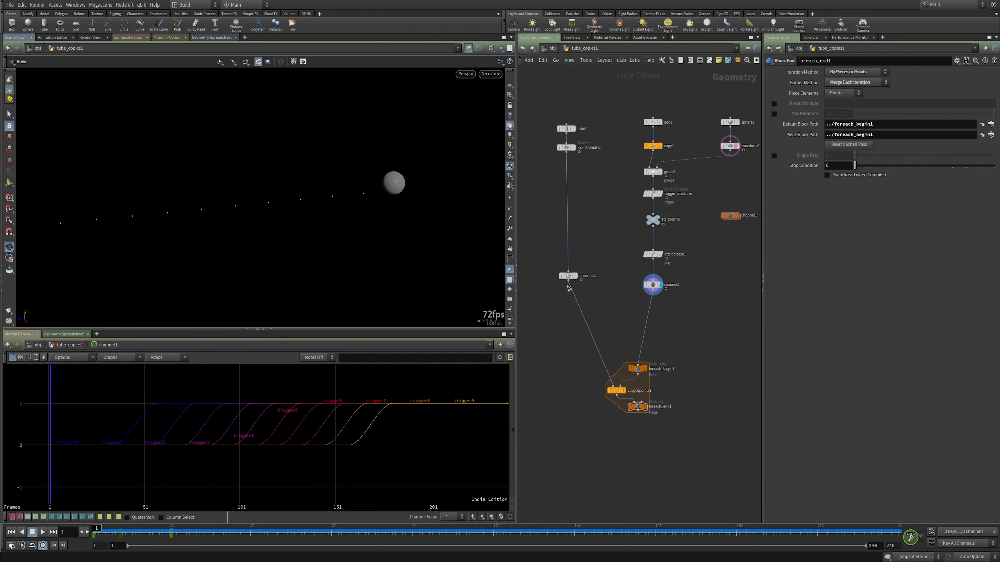
pyautogui.click(645, 407)
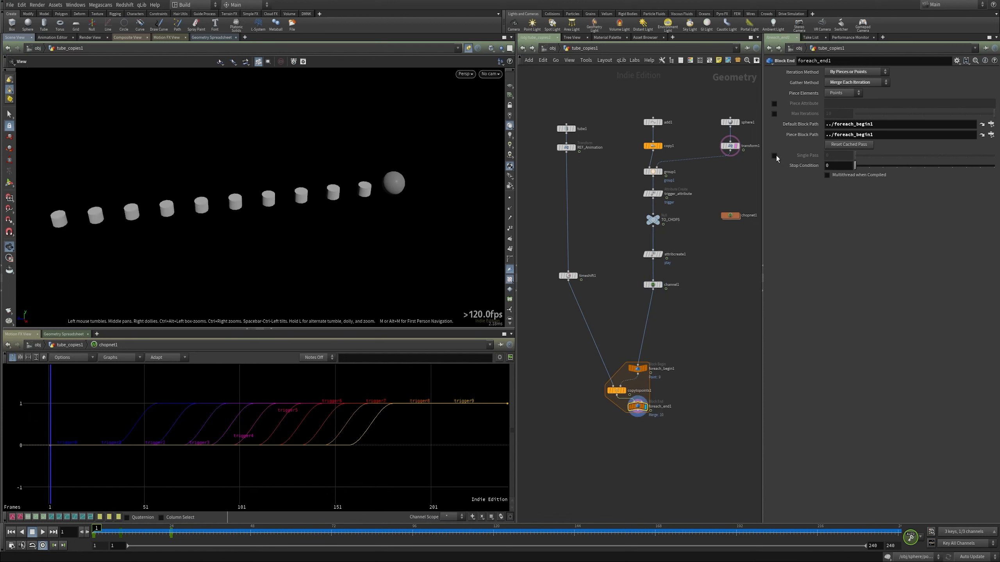
# Step: Turn on Single Pass for foreach_end1 with pass 0 and space out the nodes inside the loop
pyautogui.click(774, 156)
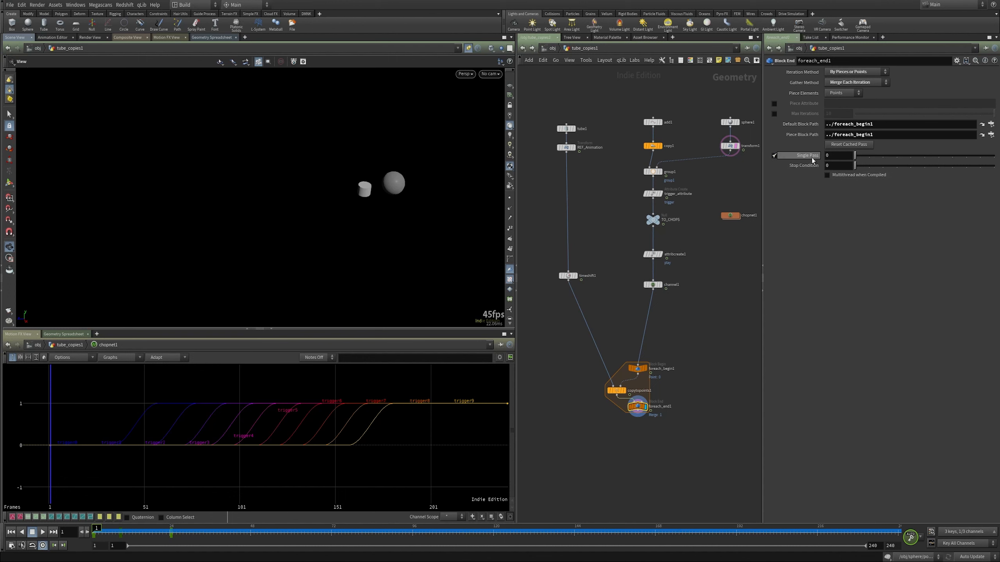
pyautogui.moveTo(861, 159); pyautogui.dragTo(837, 158)
pyautogui.moveTo(616, 390); pyautogui.dragTo(639, 415)
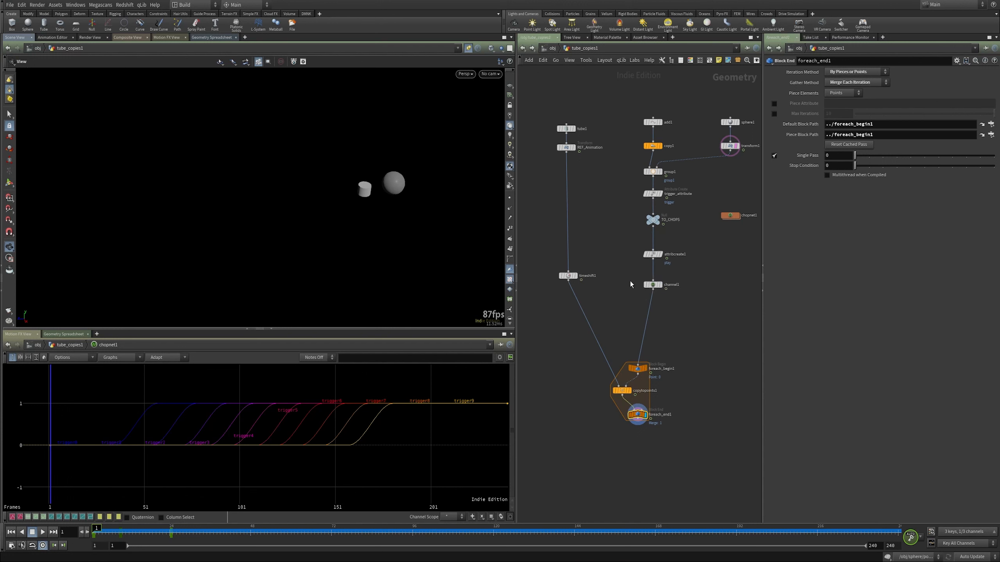
# Step: Show foreach_end1 in the Geometry Spreadsheet and scrub to frame 36 to check the play attribute
pyautogui.click(75, 335)
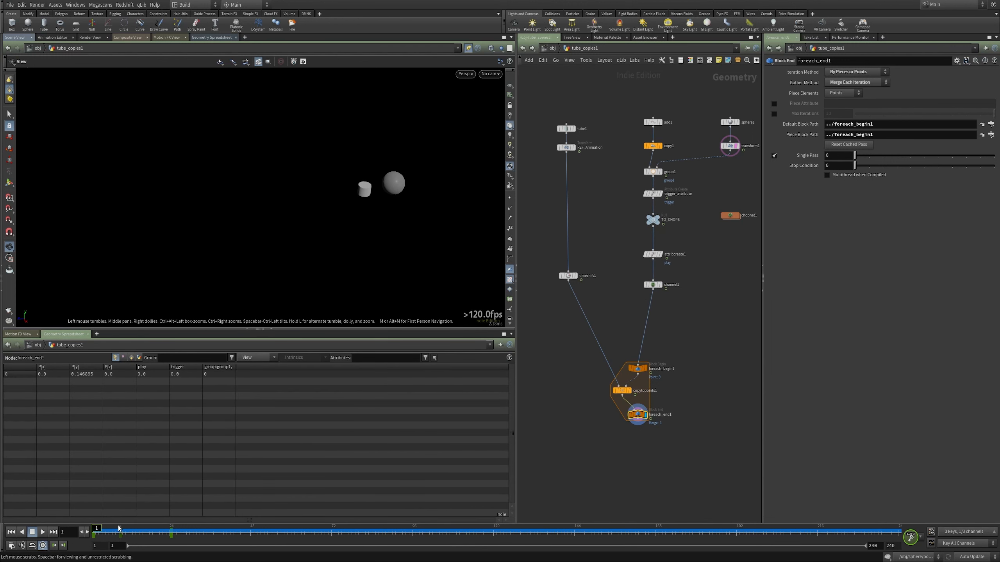
pyautogui.moveTo(120, 528); pyautogui.dragTo(210, 528)
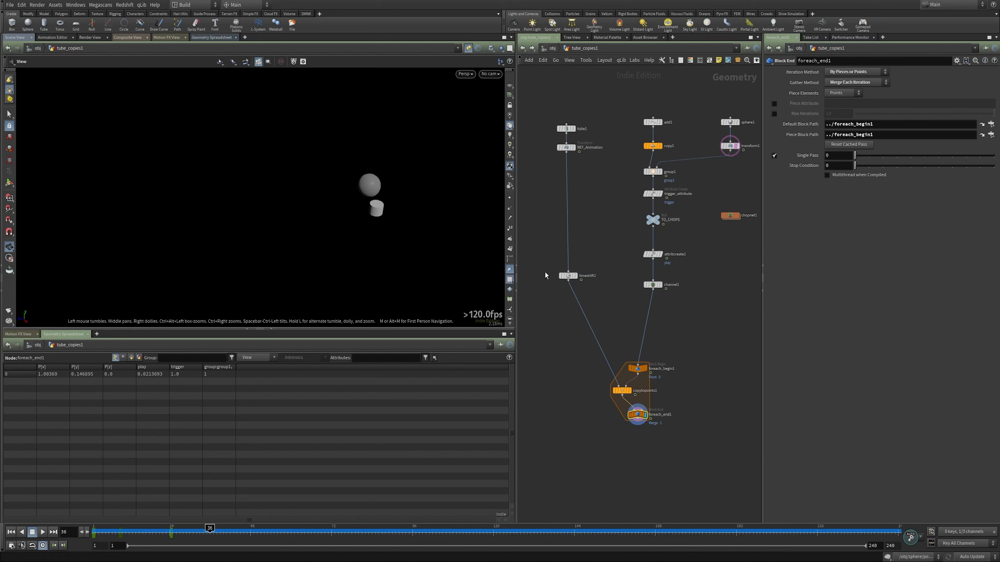
# Step: Align timeshift1 beneath REF_Animation and move copytopoints1 closer in line with foreach_begin1
pyautogui.click(568, 275)
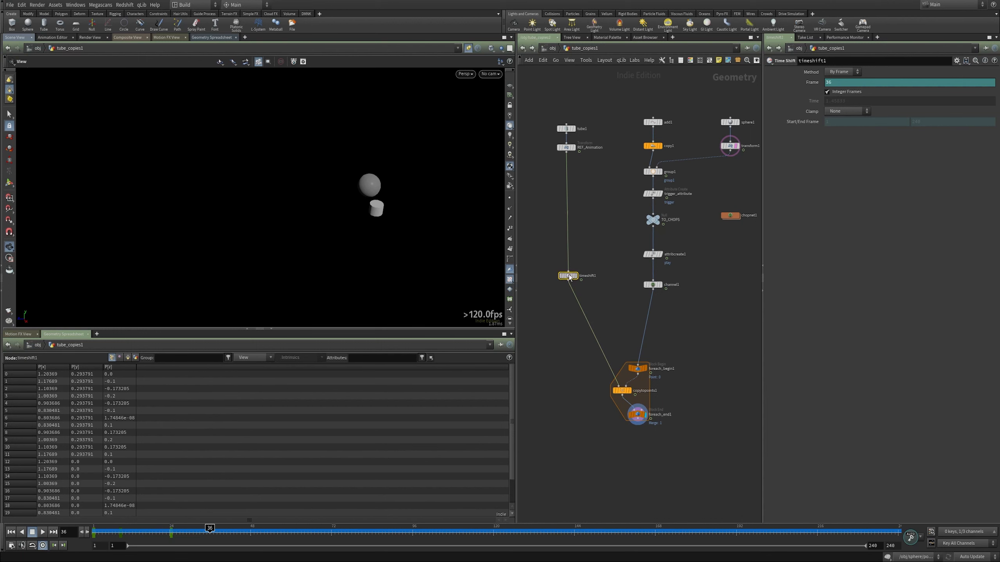
pyautogui.moveTo(569, 276); pyautogui.dragTo(568, 283)
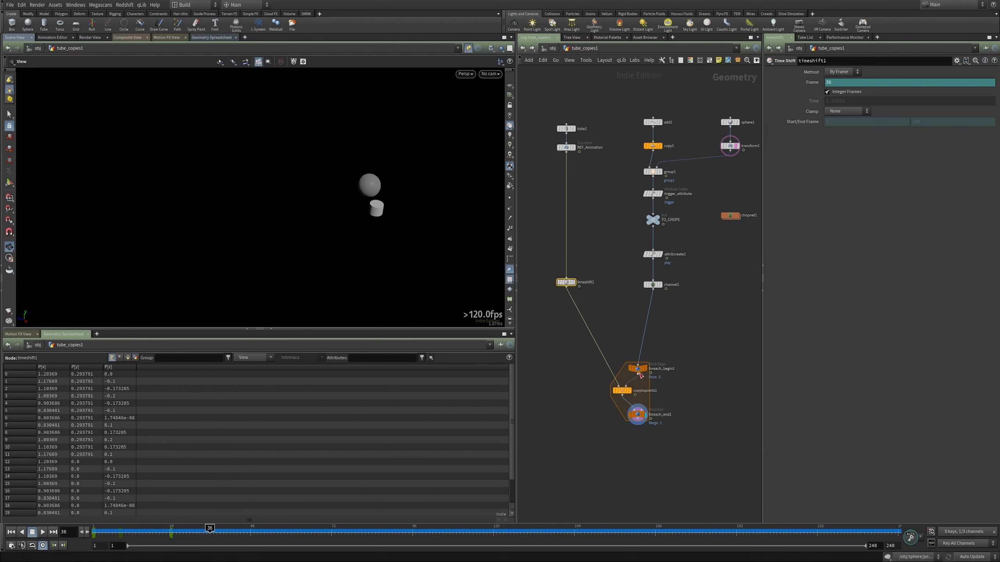
pyautogui.moveTo(621, 390); pyautogui.dragTo(628, 390)
pyautogui.moveTo(567, 286)
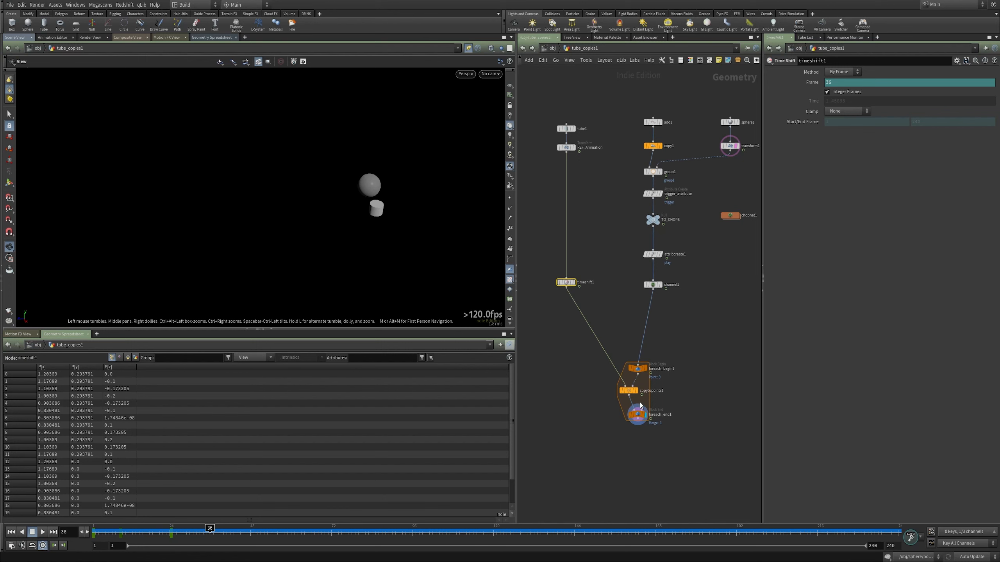
pyautogui.moveTo(639, 400)
pyautogui.moveTo(570, 261); pyautogui.dragTo(570, 262)
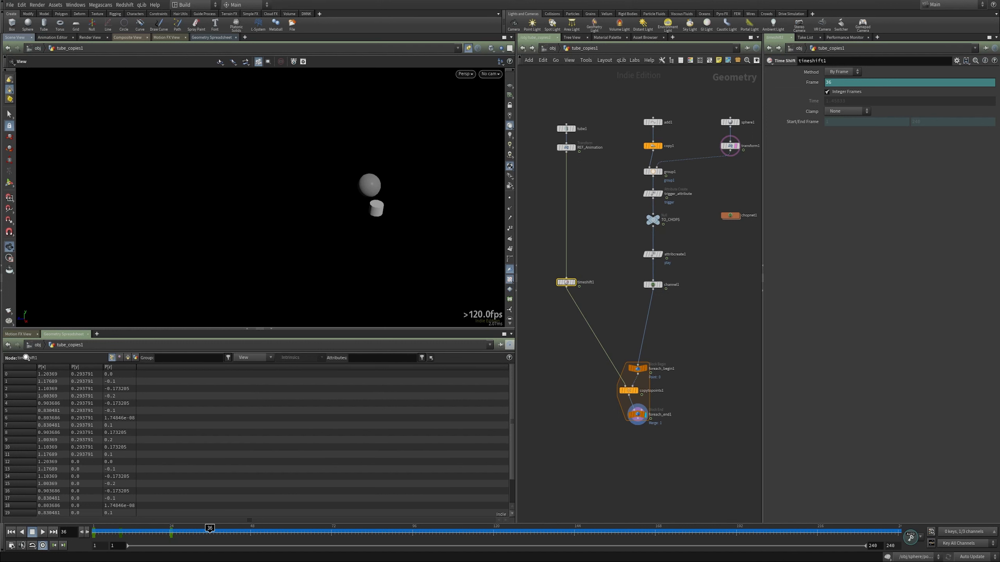
pyautogui.click(33, 345)
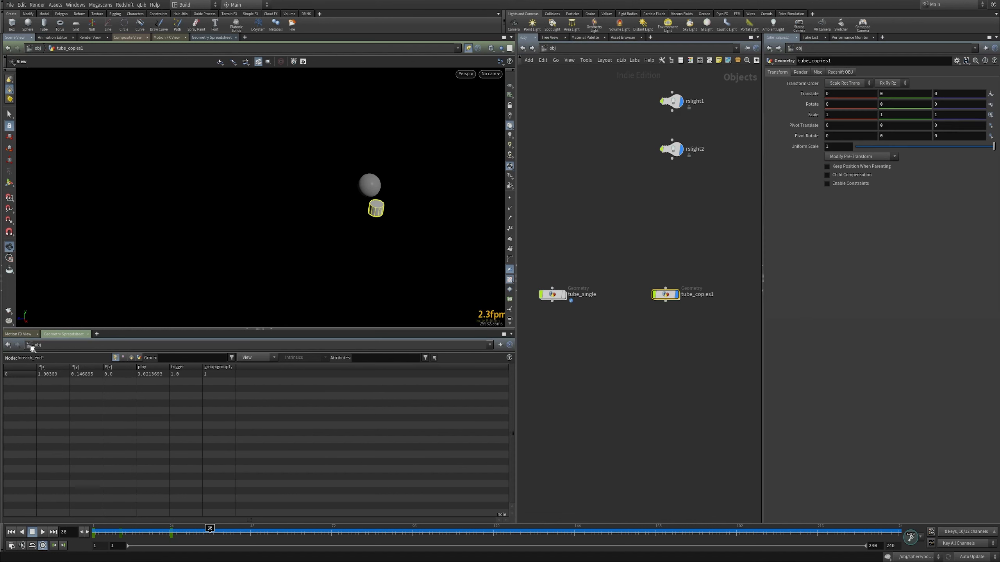
pyautogui.doubleClick(666, 293)
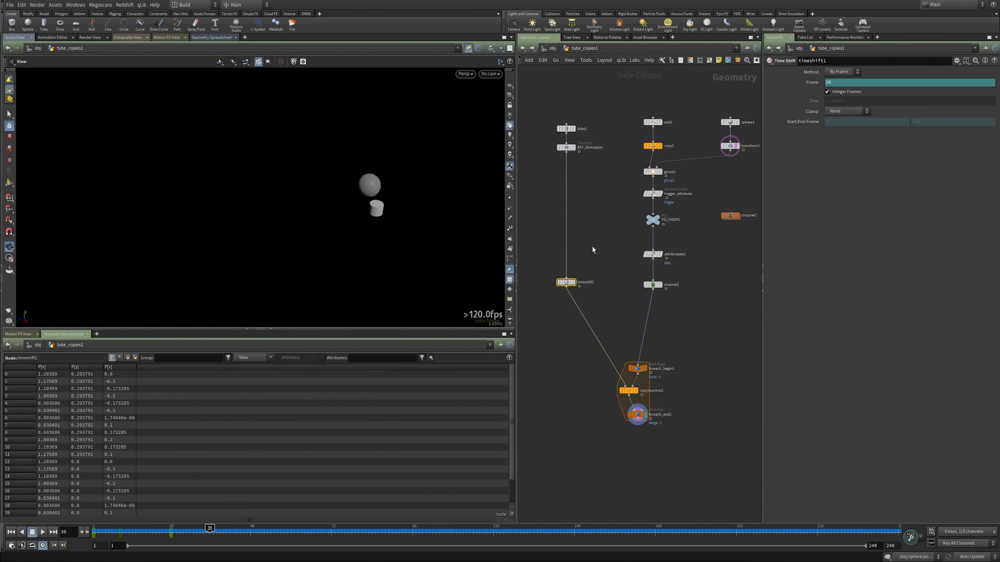
pyautogui.click(814, 83)
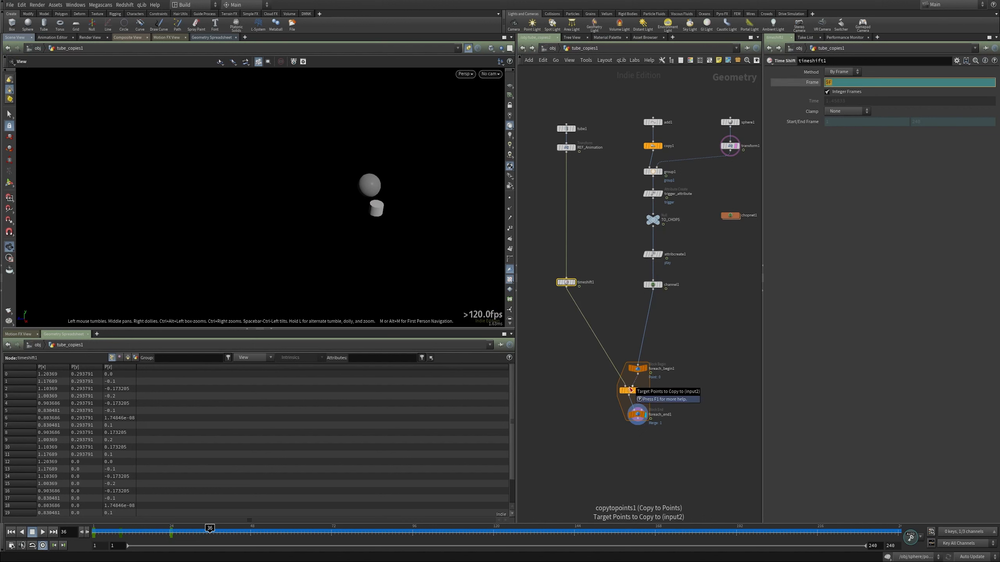
pyautogui.write('point("..')
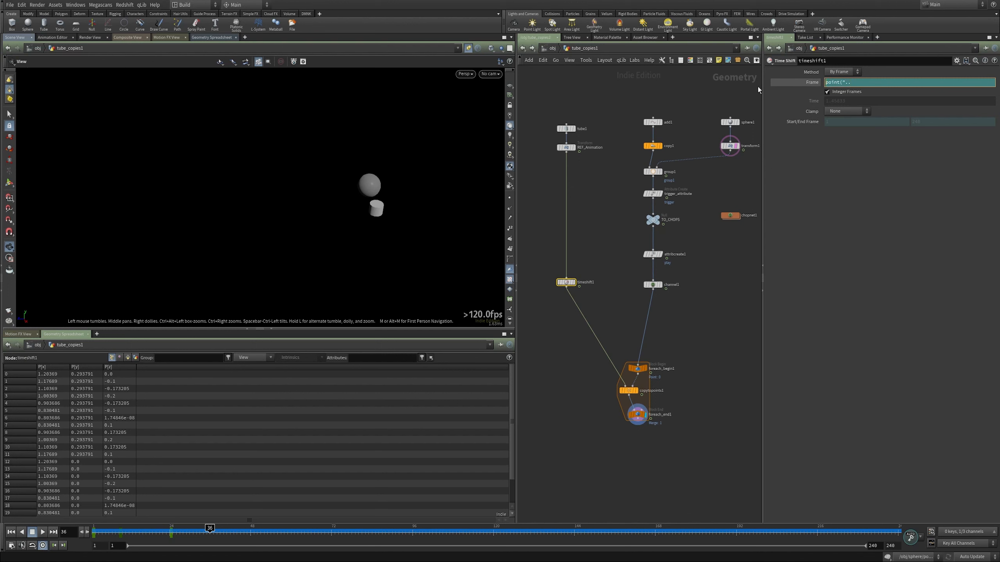
# Step: Start timeshift1's Frame expression as a point() function reading from "../foreach_begin1/"
pyautogui.hotkey('ctrl', 'a')
pyautogui.write('poi')
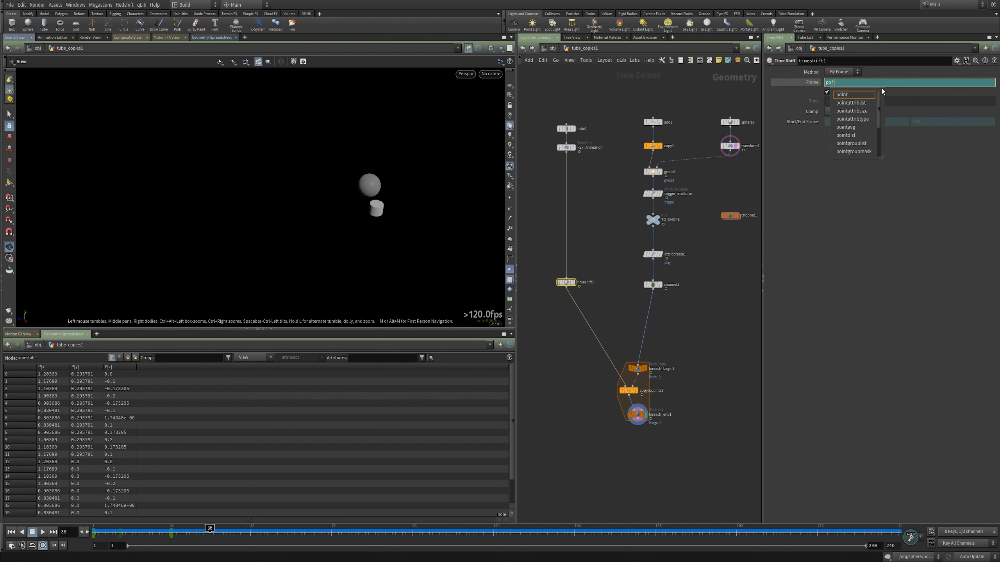
pyautogui.press('Return')
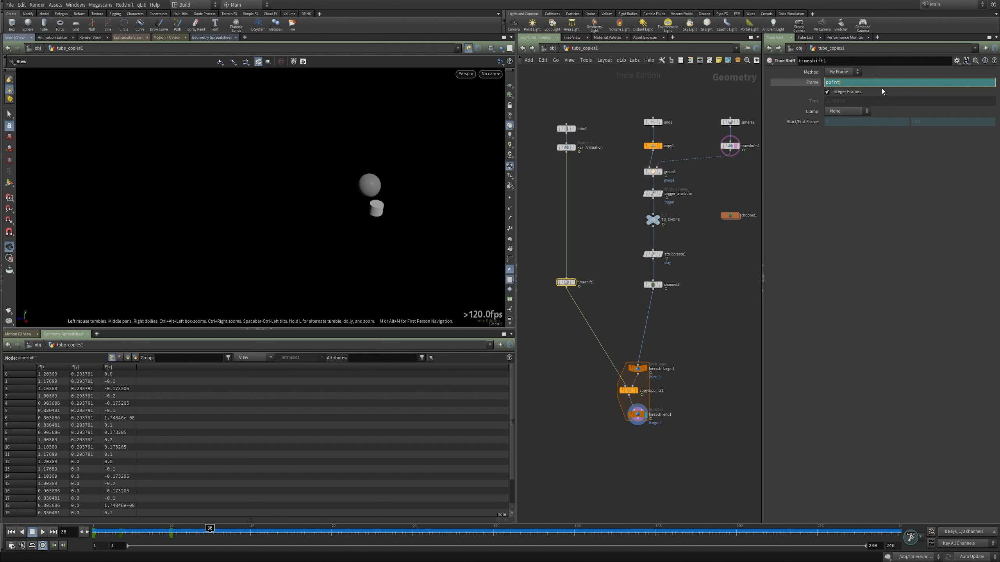
pyautogui.write('(')
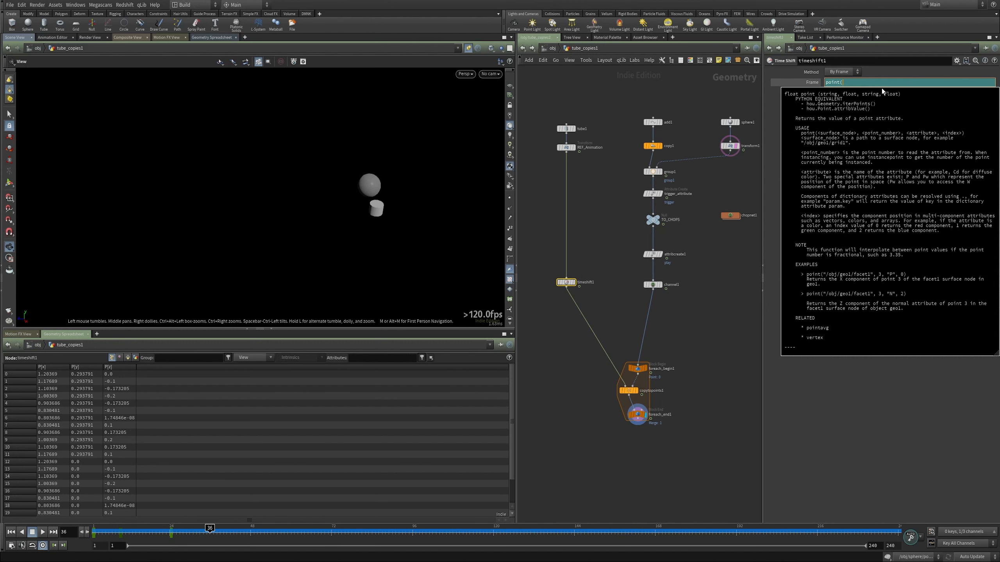
pyautogui.write('".')
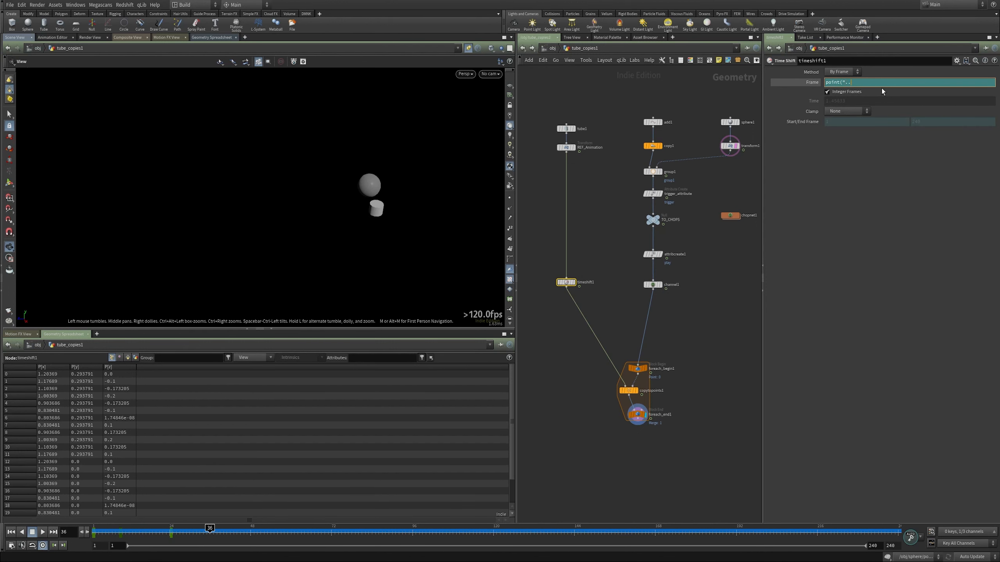
pyautogui.write('./')
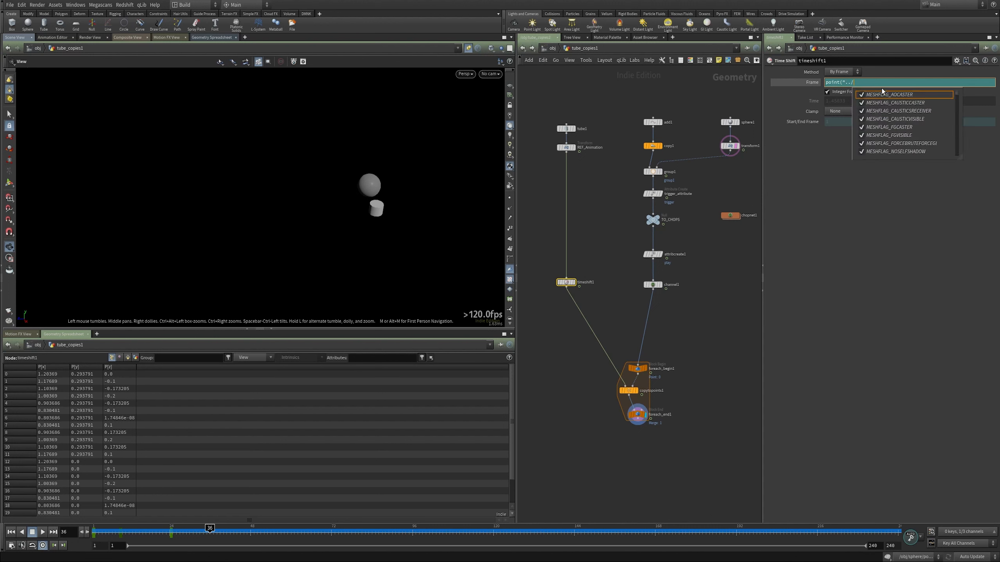
pyautogui.moveTo(638, 373)
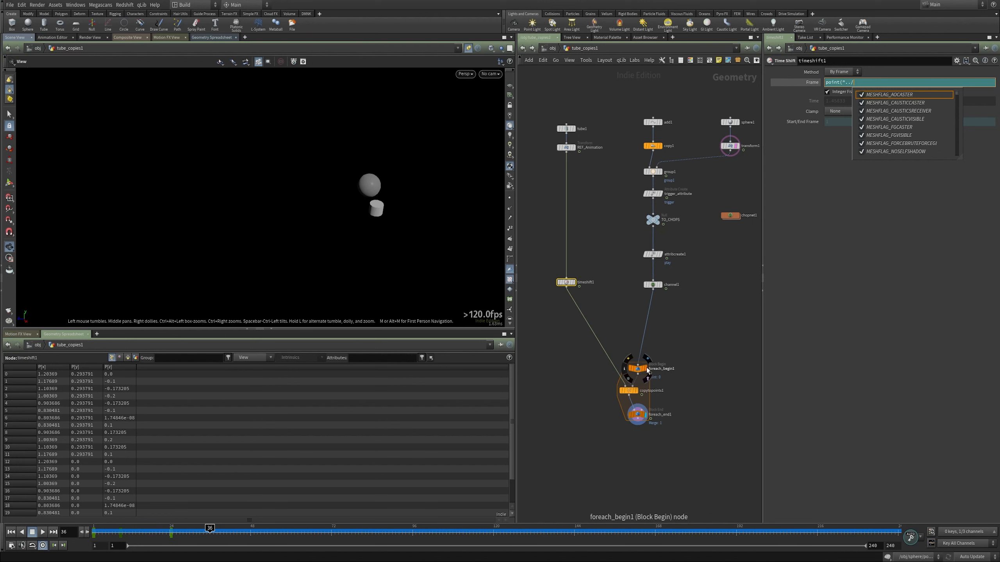
pyautogui.write('for')
pyautogui.click(889, 96)
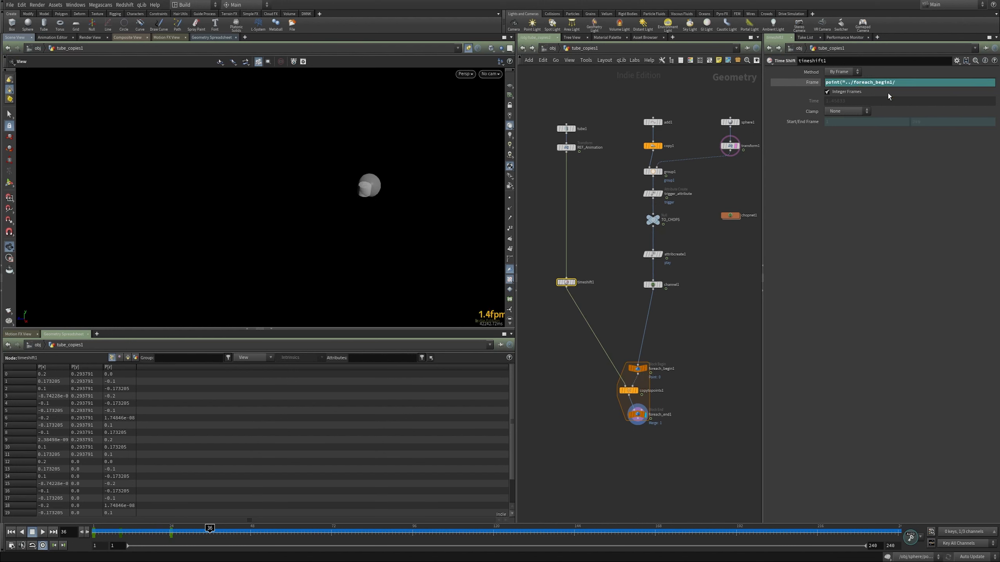
# Step: Complete timeshift1's Frame expression as point("../foreach_begin1/", 0, "play", 0)
pyautogui.click(903, 82)
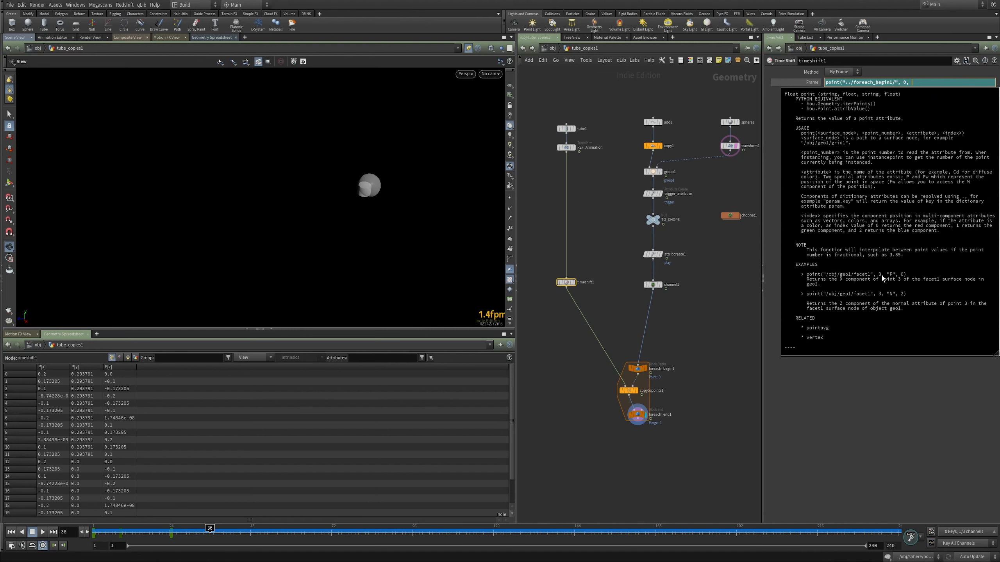
pyautogui.write('"play')
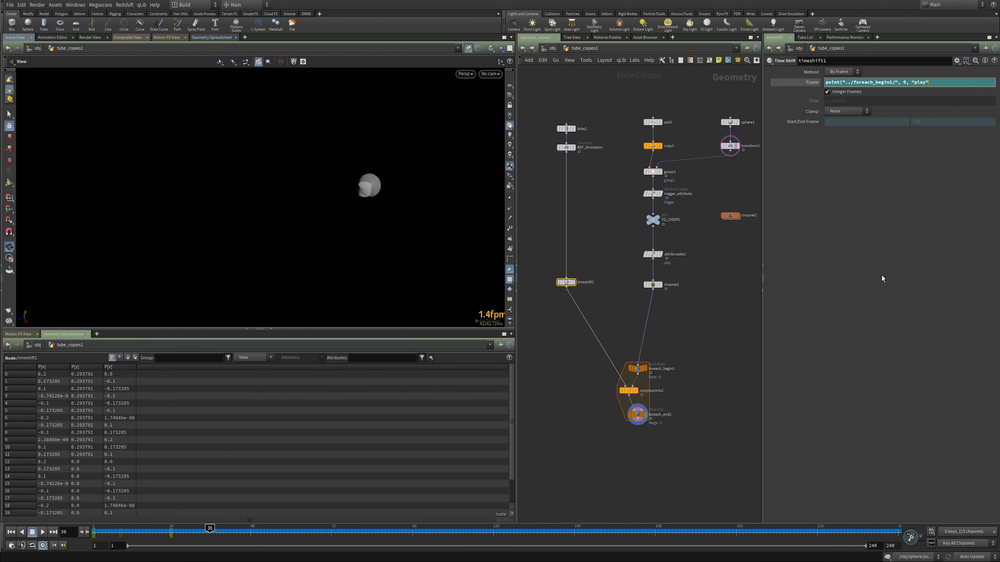
pyautogui.write('", 0')
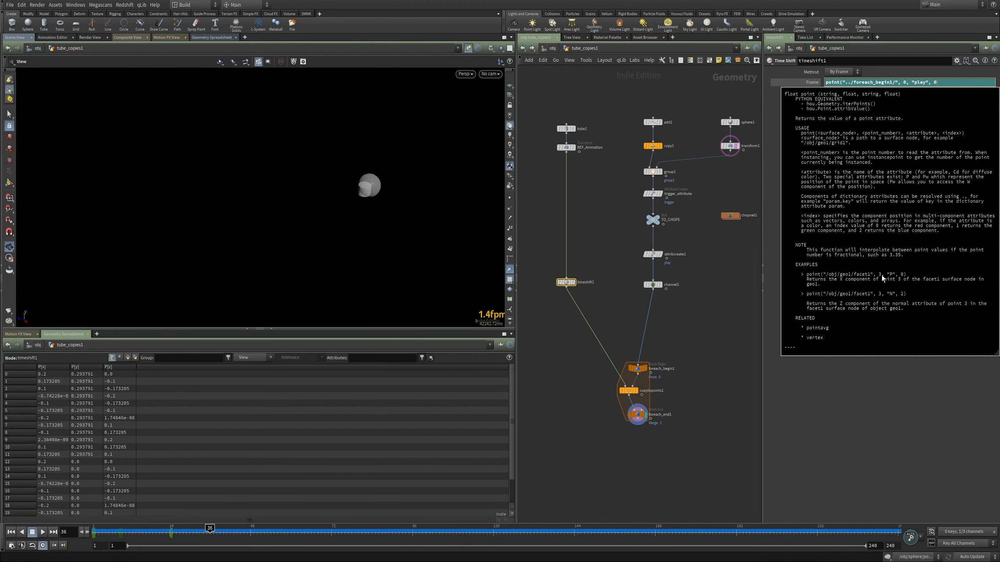
pyautogui.write(')')
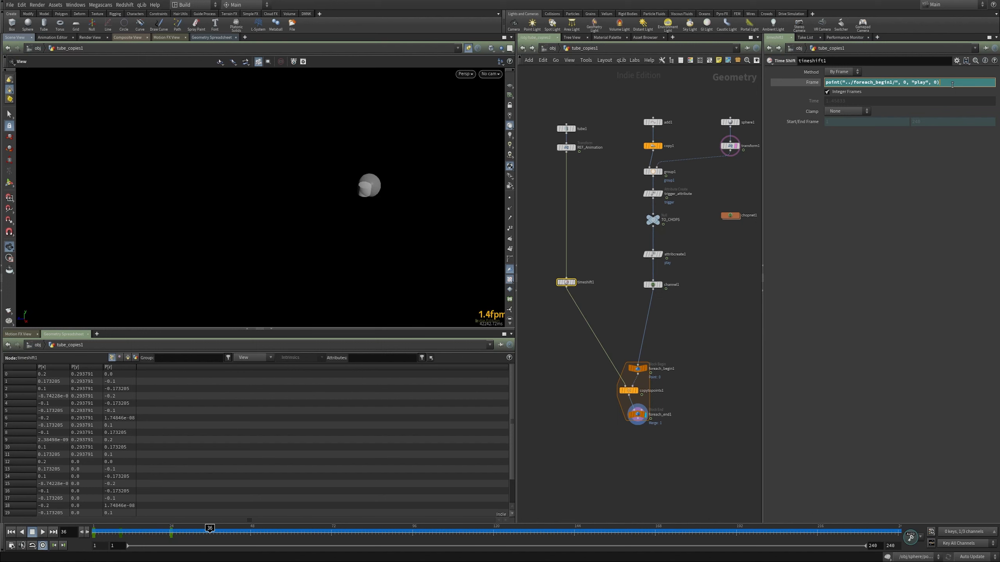
pyautogui.press('Return')
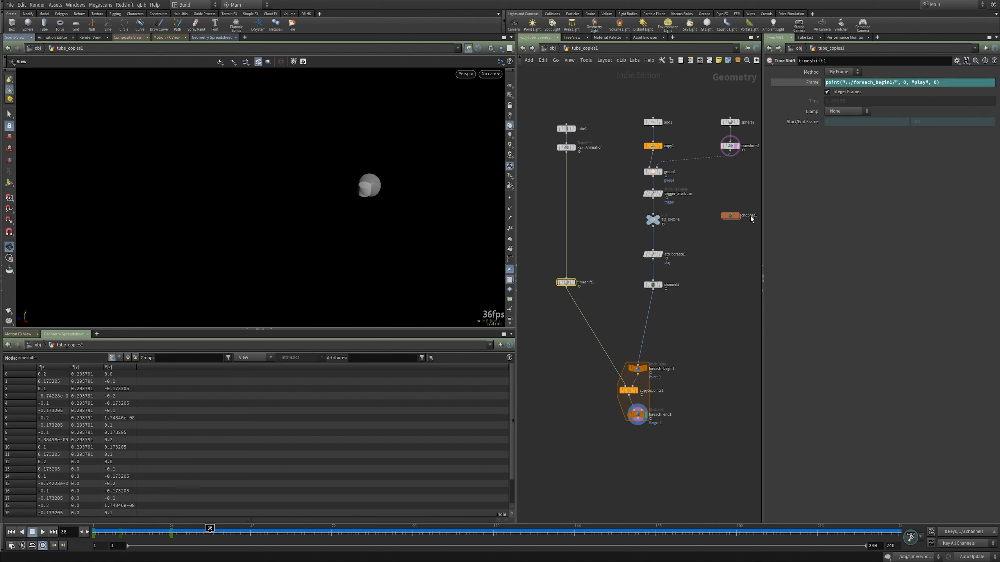
# Step: Show the evaluated value of timeshift1's Frame expression and scrub the timeline to frame 64
pyautogui.click(809, 82)
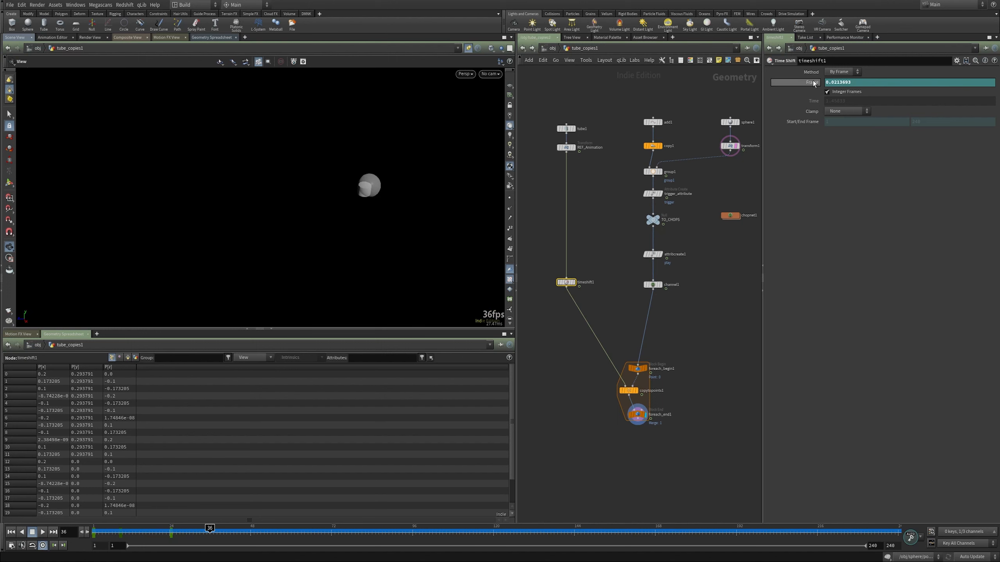
pyautogui.click(799, 82)
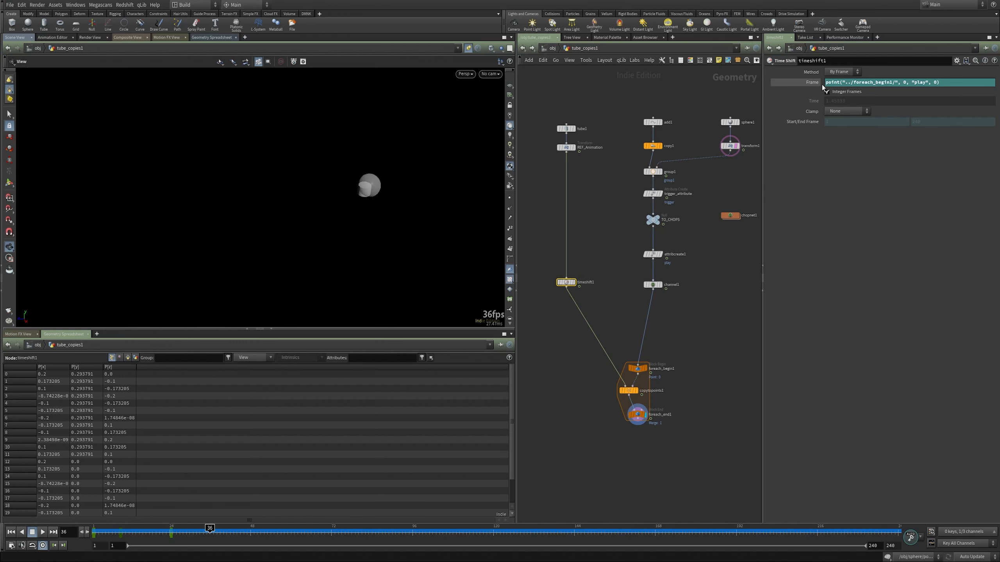
pyautogui.click(820, 84)
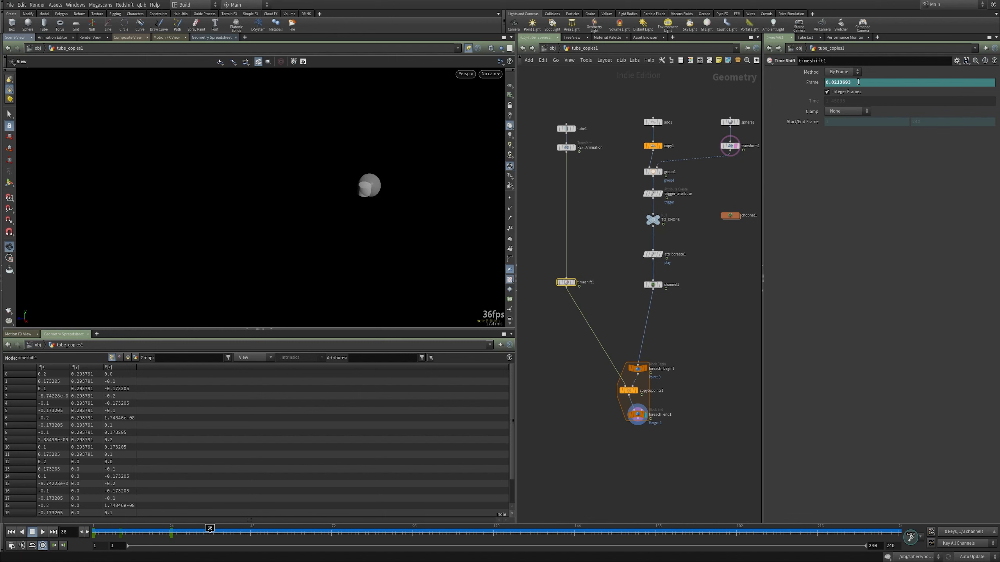
pyautogui.moveTo(208, 531); pyautogui.dragTo(304, 532)
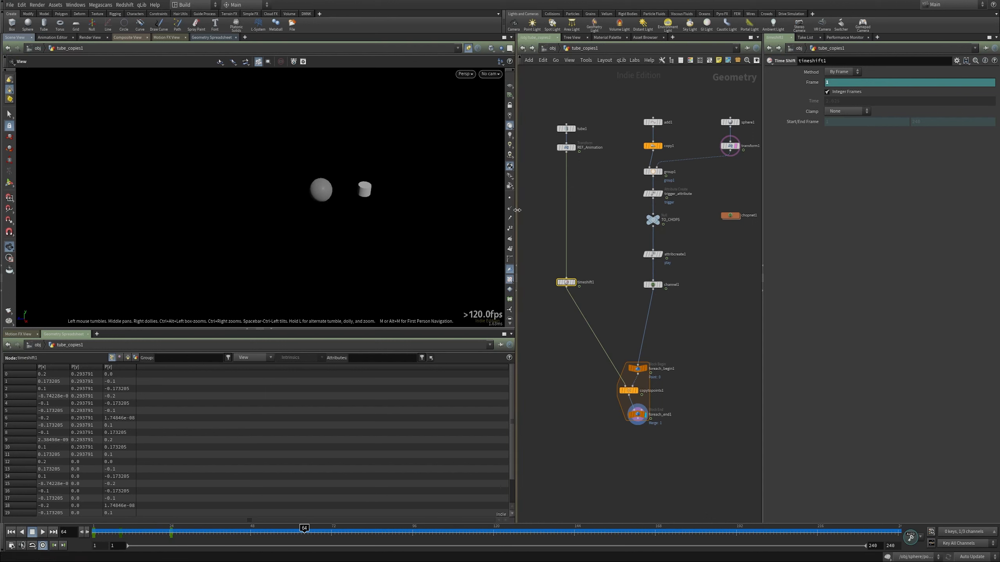
# Step: Inspect REF_Animation's transform parameters and return to timeshift1 to show its Frame expression
pyautogui.click(565, 147)
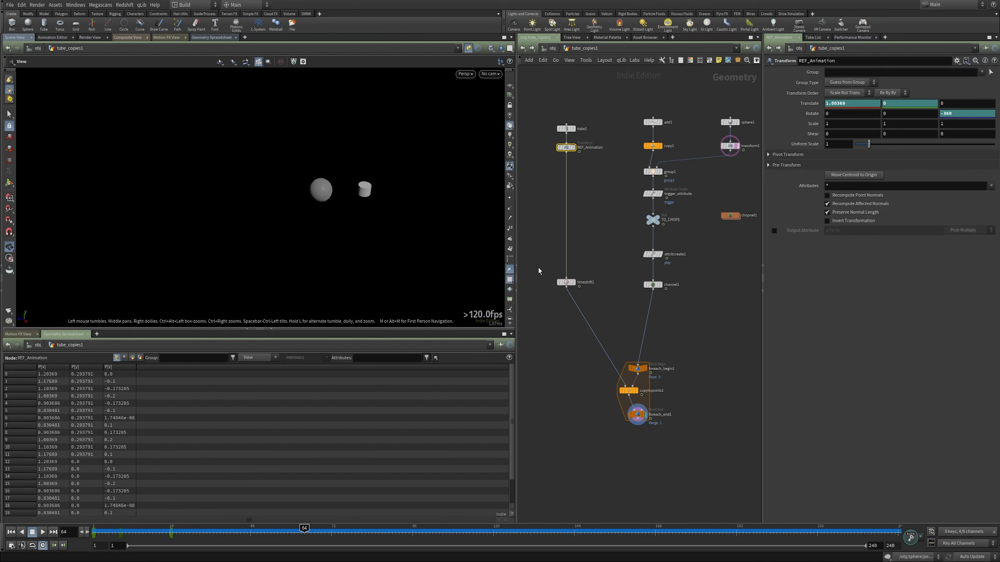
pyautogui.moveTo(539, 271); pyautogui.dragTo(581, 316)
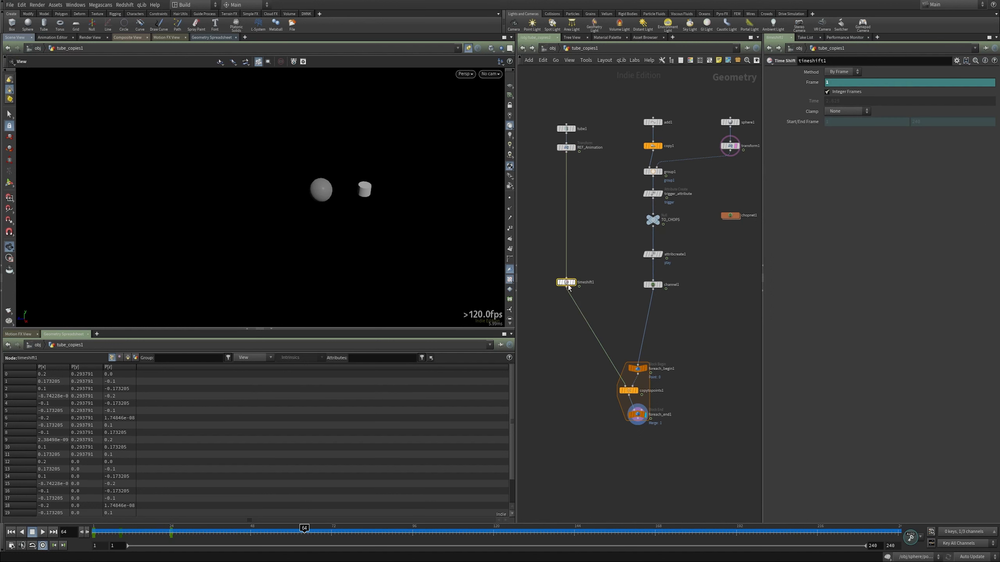
pyautogui.write('point("../foreach_begin1/", 0, "play", 0)')
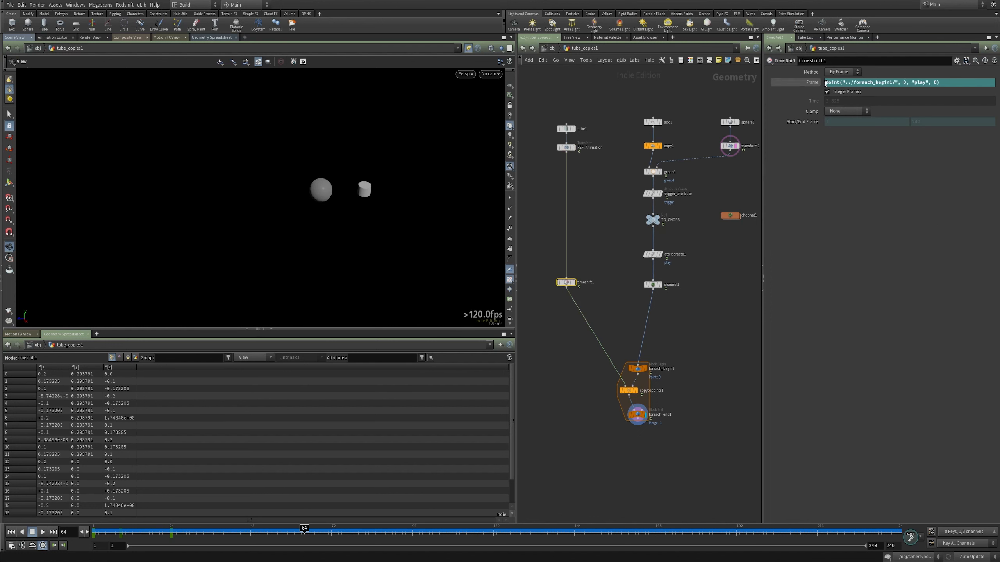
pyautogui.press('Return')
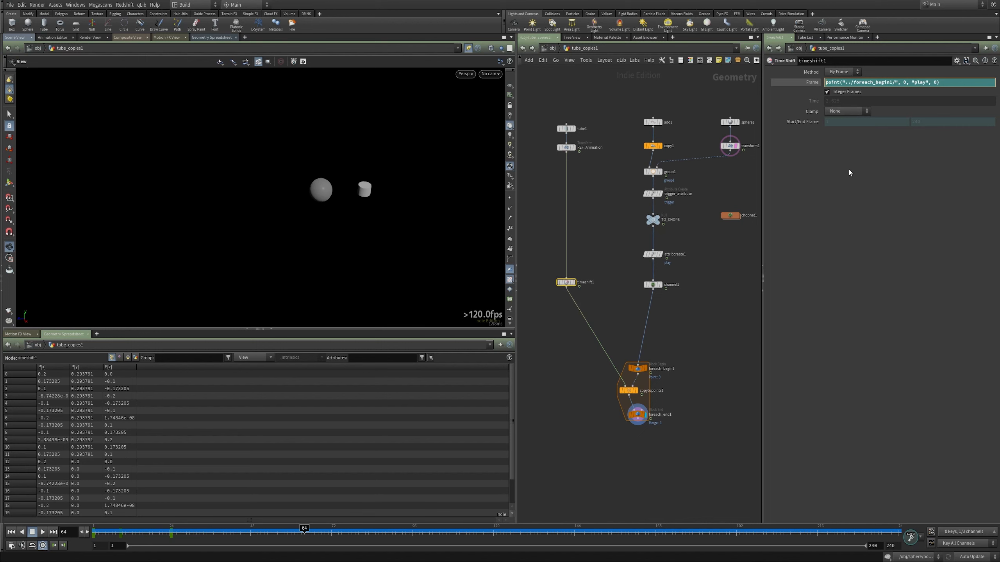
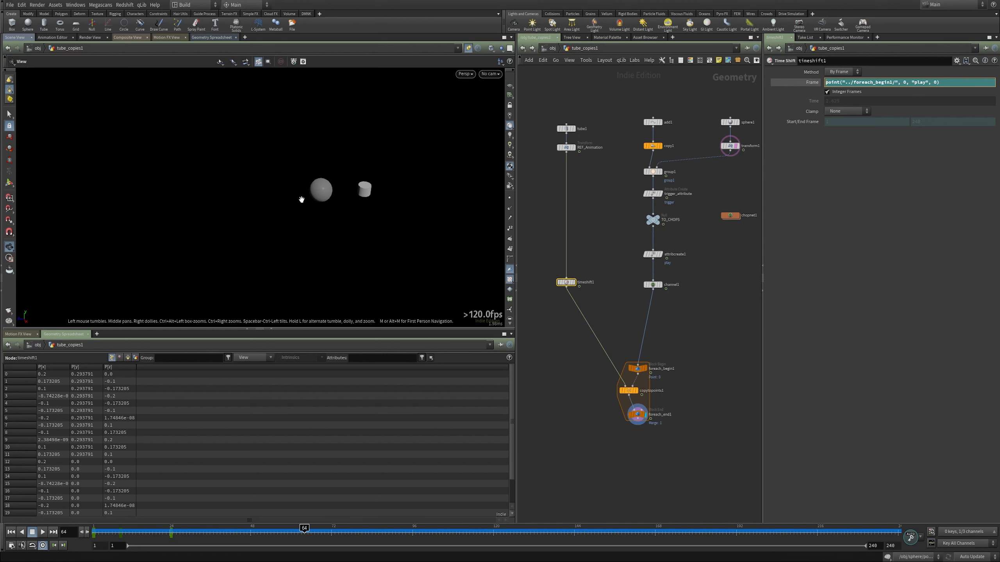
# Step: Open channel1 inside chopnet1 in the Animation Editor and show only its value0x curve
pyautogui.moveTo(745, 220); pyautogui.dragTo(714, 214, button='middle')
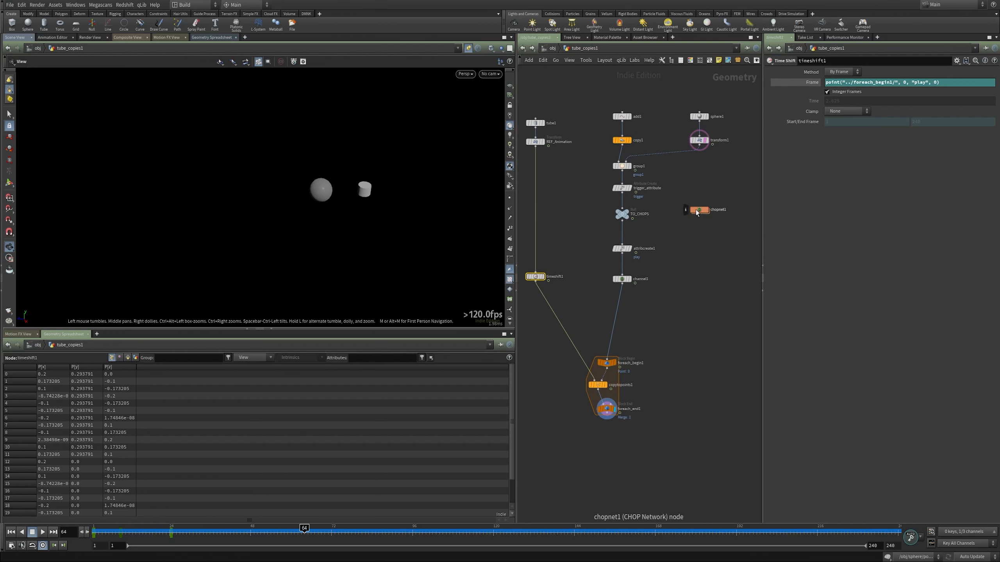
pyautogui.doubleClick(702, 210)
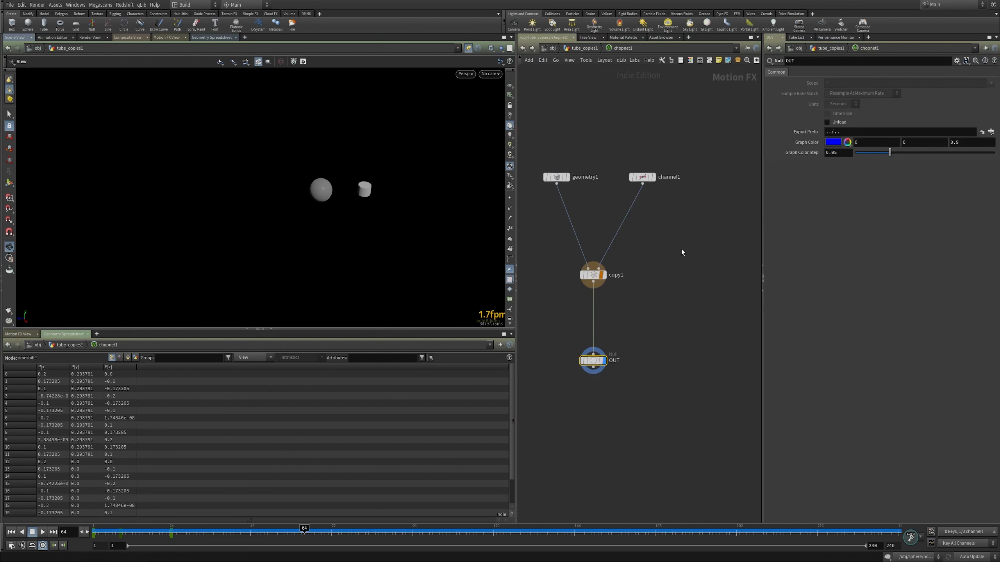
pyautogui.click(643, 213)
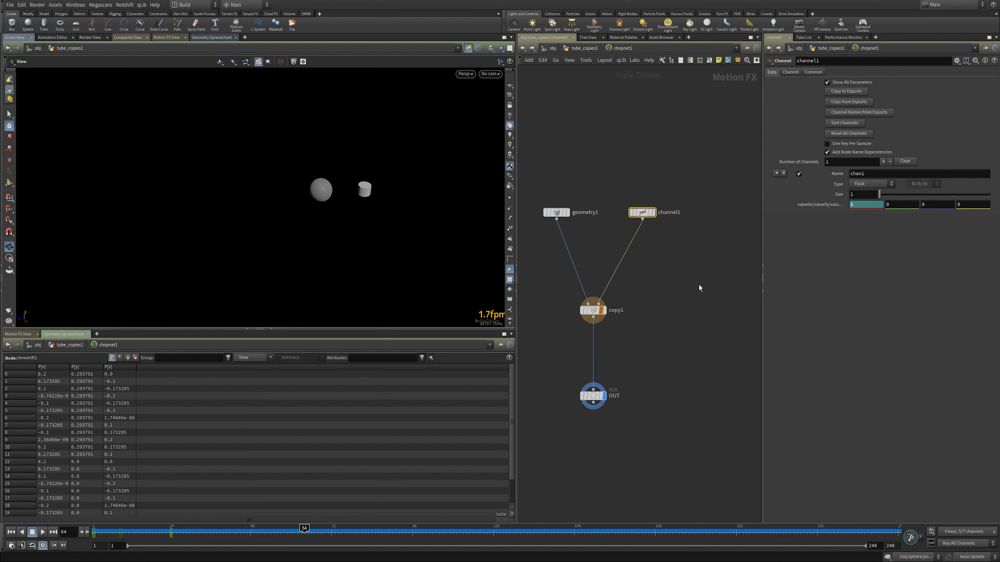
pyautogui.keyDown('shift'); pyautogui.click(823, 209); pyautogui.keyUp('shift')
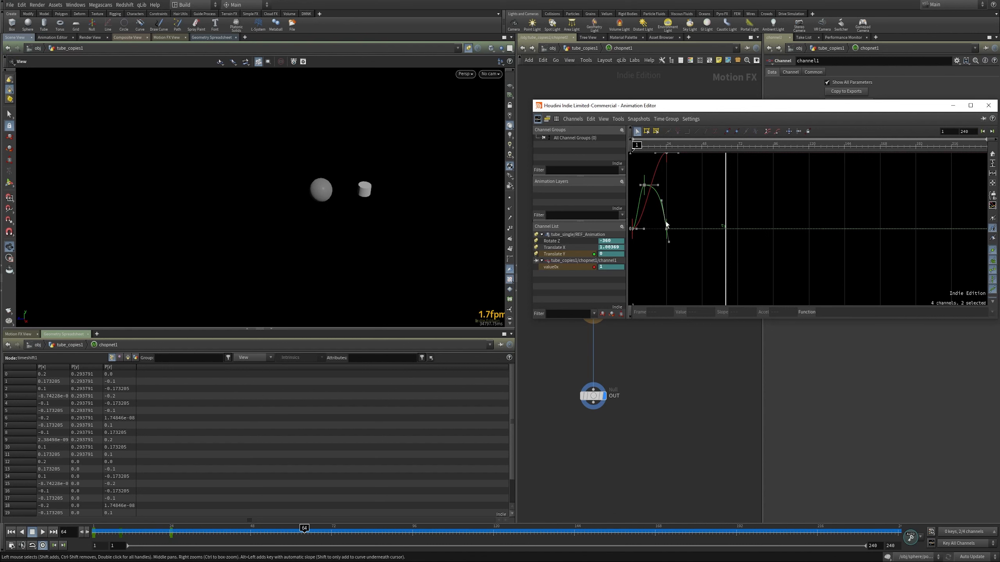
pyautogui.moveTo(799, 107); pyautogui.dragTo(680, 152)
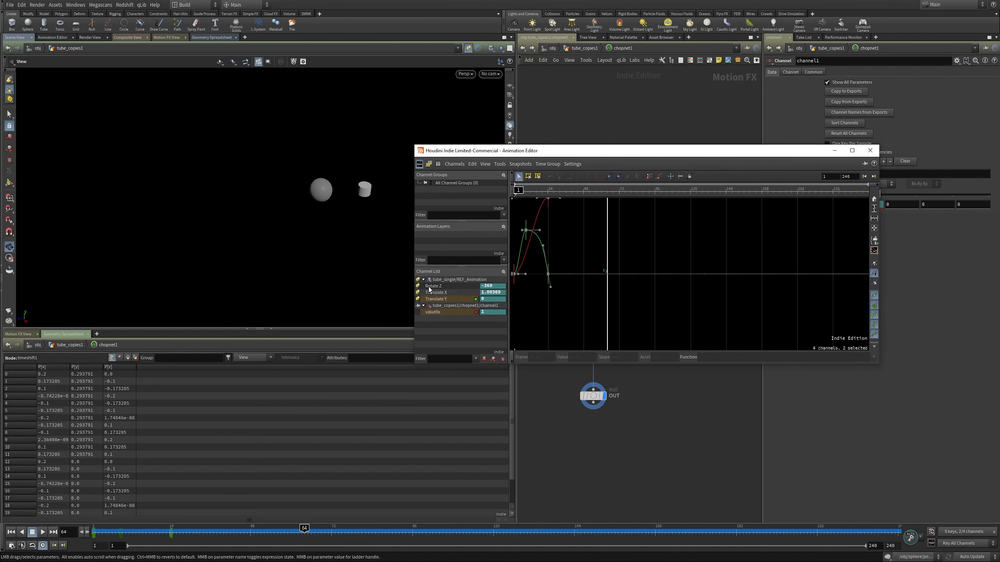
pyautogui.click(438, 313)
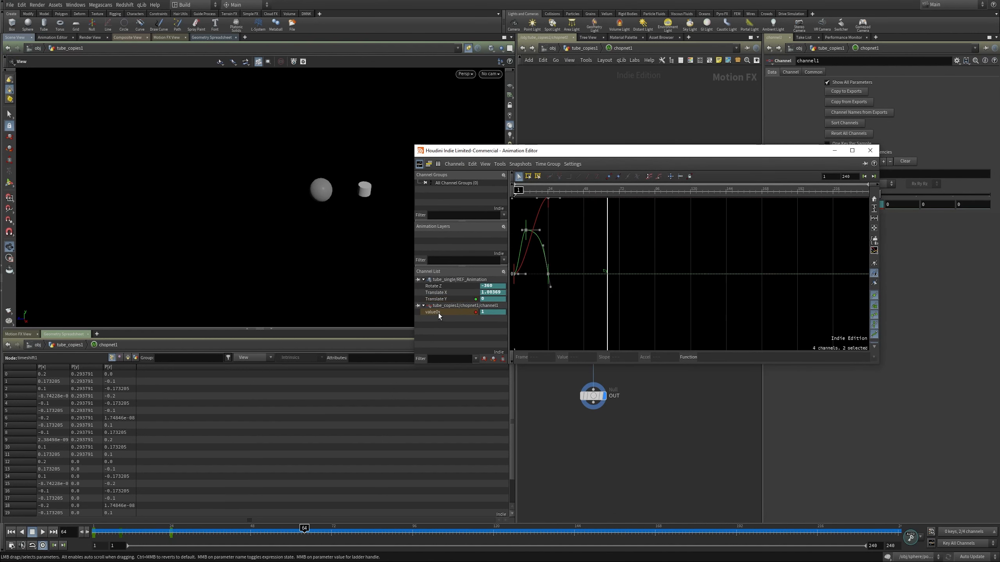
pyautogui.moveTo(570, 248); pyautogui.dragTo(585, 284, button='middle')
pyautogui.moveTo(590, 285); pyautogui.dragTo(571, 317, button='right')
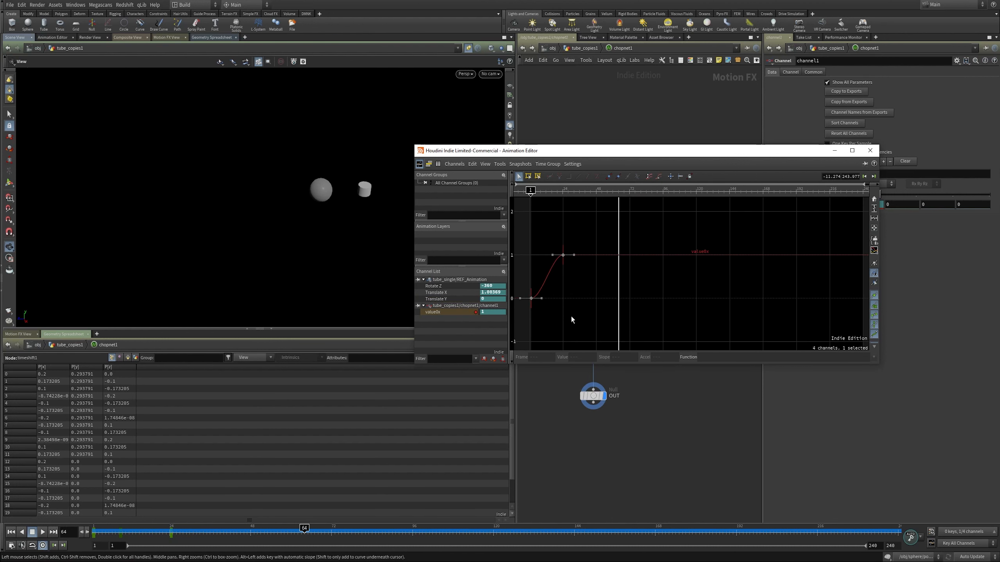
# Step: Set the value of the value0x key at frame 24 to 24
pyautogui.moveTo(555, 227); pyautogui.dragTo(580, 273)
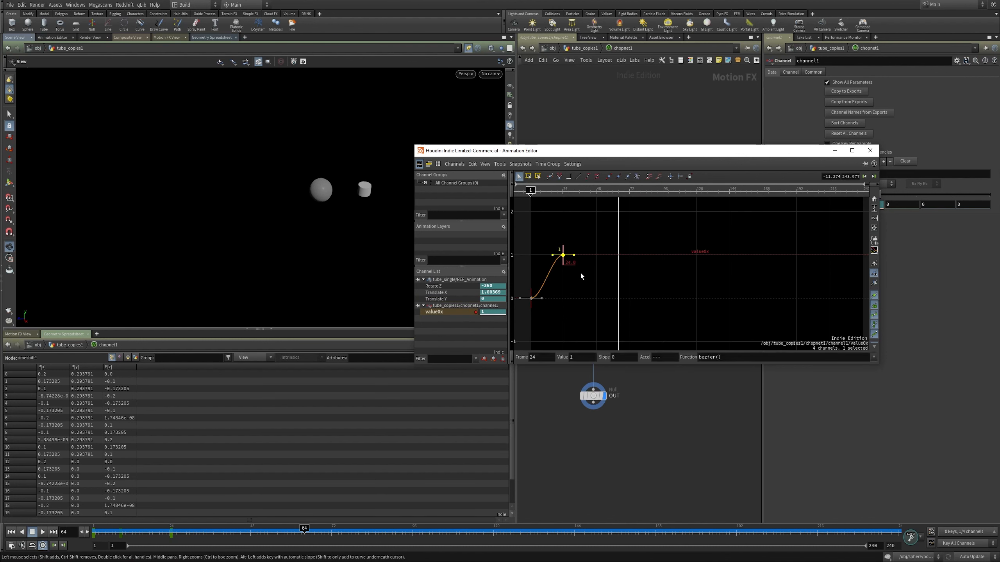
pyautogui.click(583, 358)
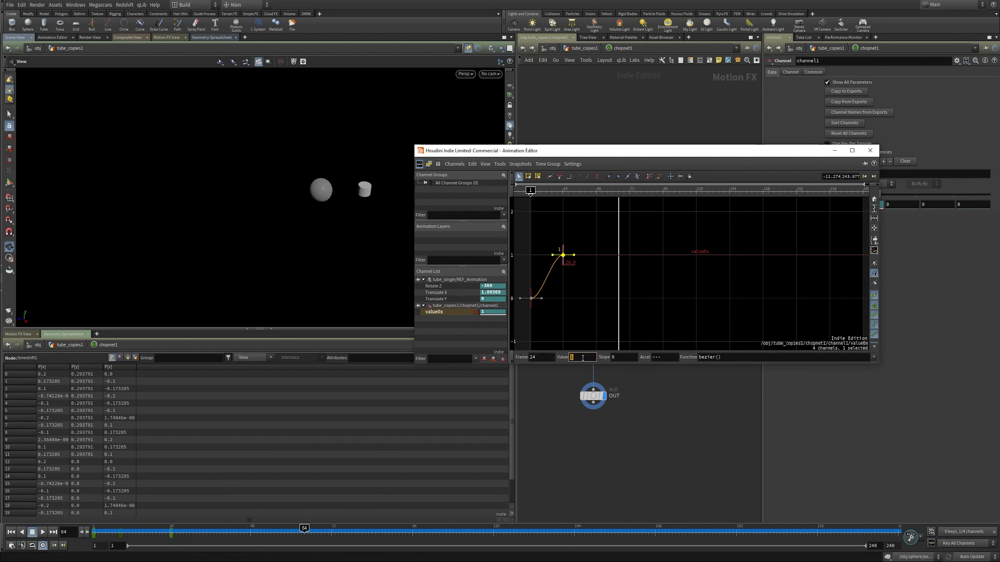
pyautogui.write('24')
pyautogui.press('Return')
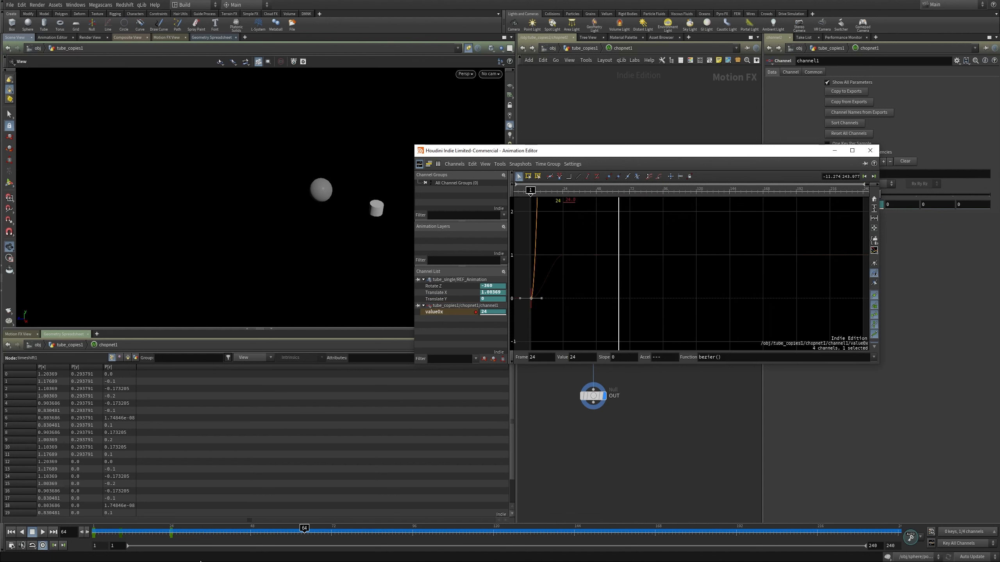
# Step: Scrub the timeline to frame 30, undo the last value0x key value change, and close the Animation Editor
pyautogui.moveTo(184, 530)
pyautogui.mouseDown()
pyautogui.moveTo(91, 537)
pyautogui.moveTo(317, 538)
pyautogui.moveTo(145, 538)
pyautogui.moveTo(308, 537)
pyautogui.moveTo(190, 538)
pyautogui.mouseUp()
pyautogui.hotkey('ctrl', 'z')
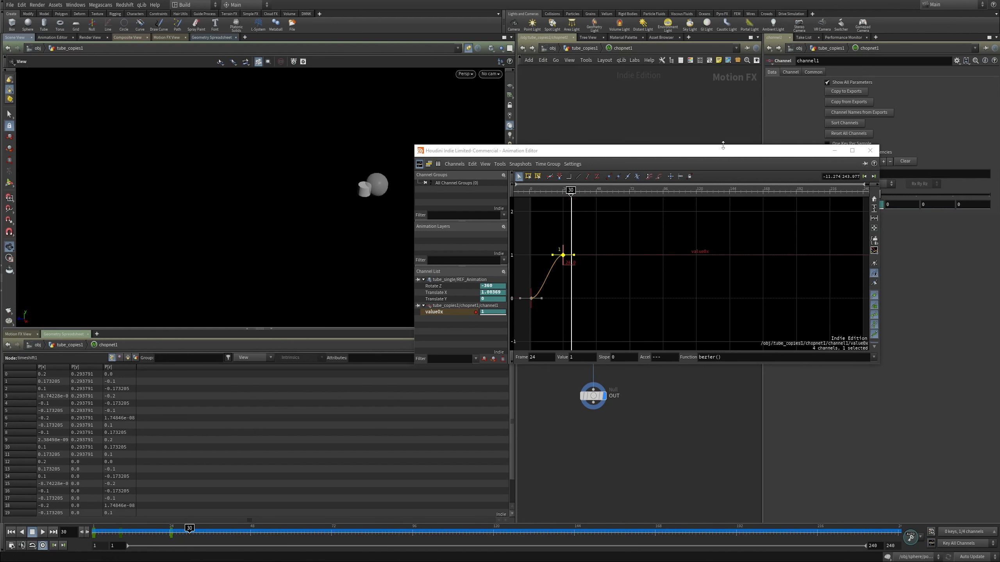
pyautogui.click(870, 150)
# Step: Insert a Math node on the wire between channel1 and copy1 and align it beneath channel1
pyautogui.rightClick(623, 258)
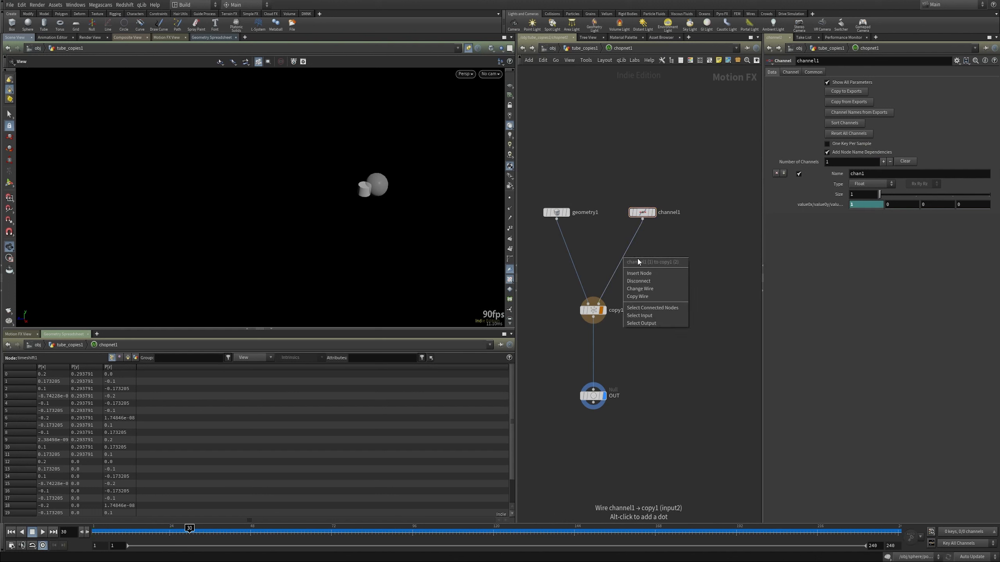
pyautogui.click(635, 274)
pyautogui.moveTo(648, 297)
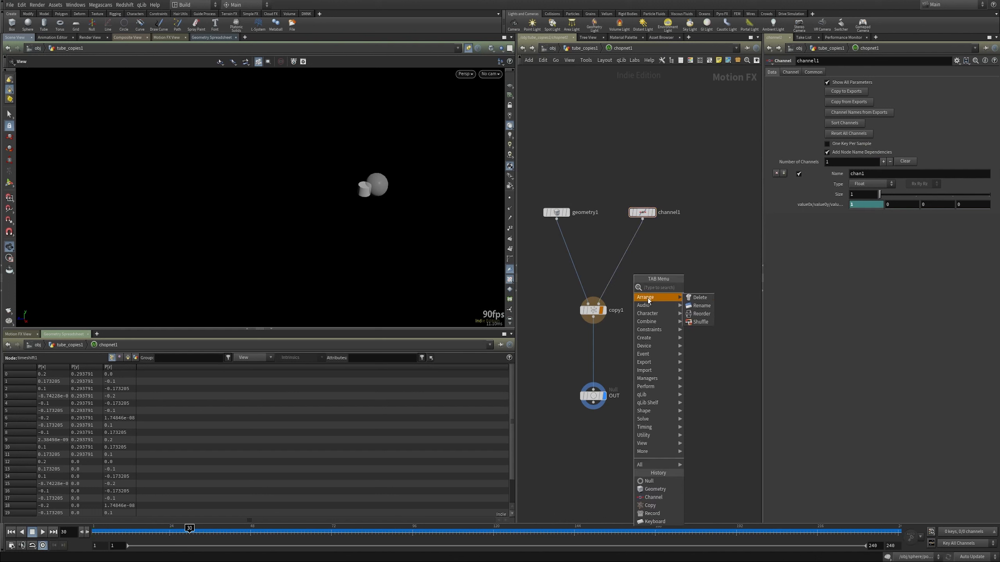
pyautogui.write('math')
pyautogui.press('Return')
pyautogui.click(648, 297)
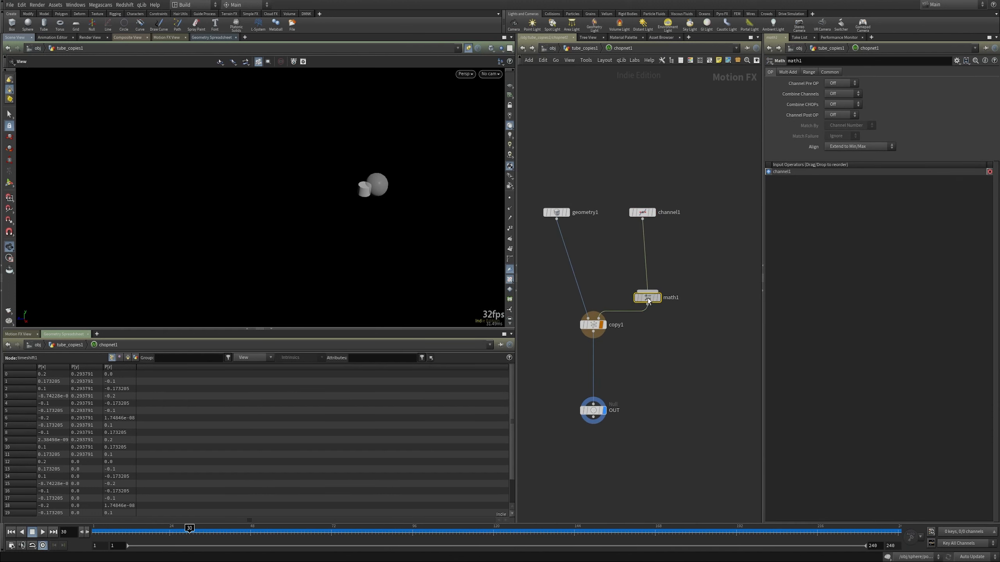
pyautogui.moveTo(649, 301); pyautogui.dragTo(643, 265)
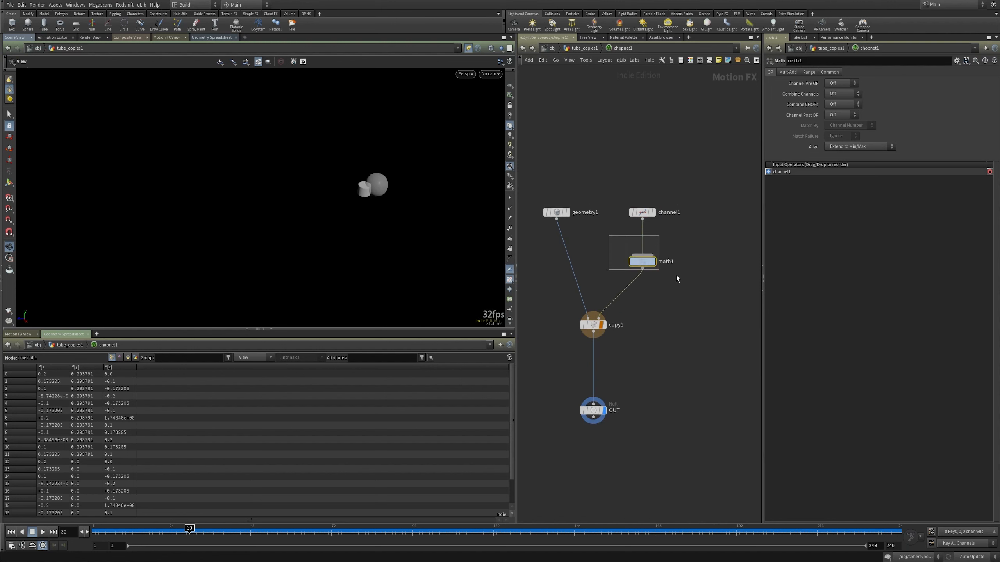
# Step: Set the upper To Range value of math1 to 24 and scrub the timeline to frame 62
pyautogui.click(808, 72)
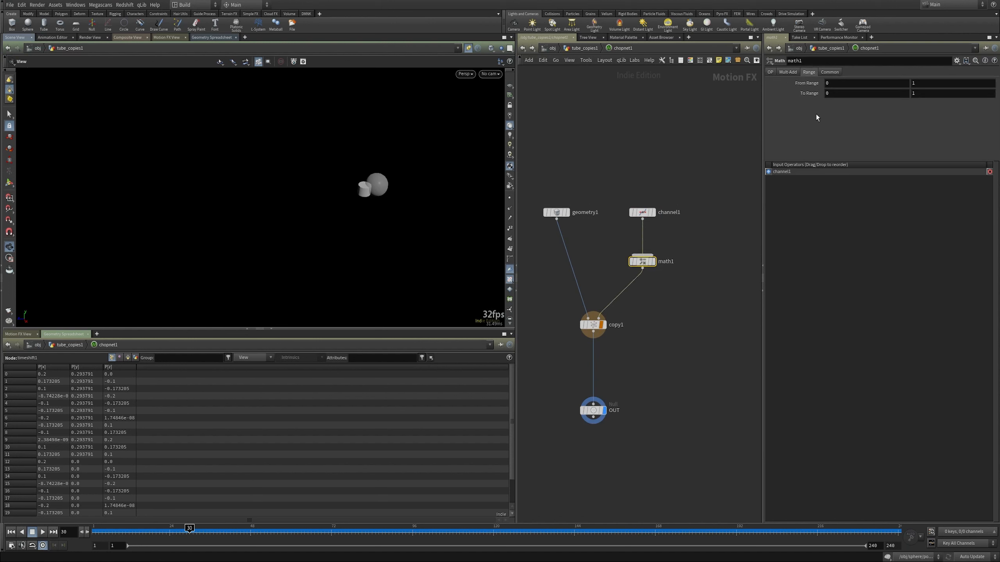
pyautogui.click(842, 94)
pyautogui.press('Tab')
pyautogui.write('24')
pyautogui.press('Return')
pyautogui.click(672, 429)
pyautogui.moveTo(173, 536)
pyautogui.mouseDown()
pyautogui.moveTo(97, 535)
pyautogui.moveTo(320, 538)
pyautogui.moveTo(173, 536)
pyautogui.moveTo(297, 520)
pyautogui.mouseUp()
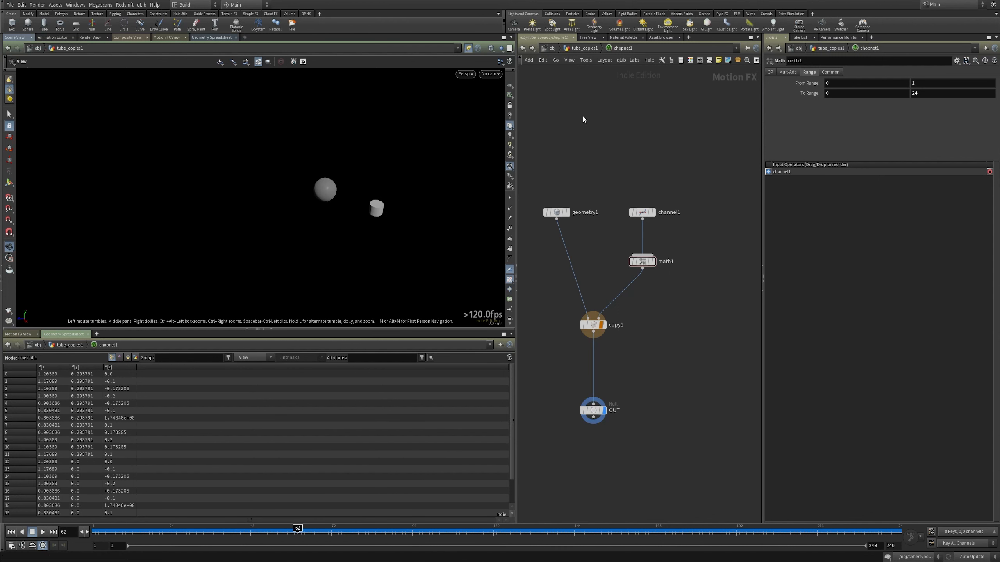
# Step: Return to the tube_copies1 network, turn off Single Pass on foreach_end1, and align that node beneath copytopoints1
pyautogui.click(582, 48)
pyautogui.moveTo(592, 301); pyautogui.dragTo(601, 162, button='middle')
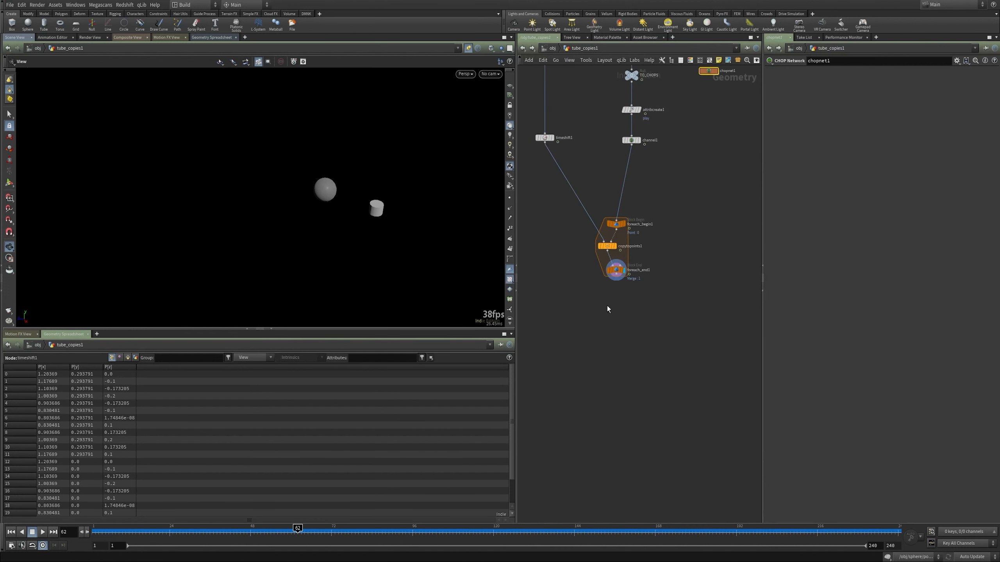
pyautogui.click(606, 246)
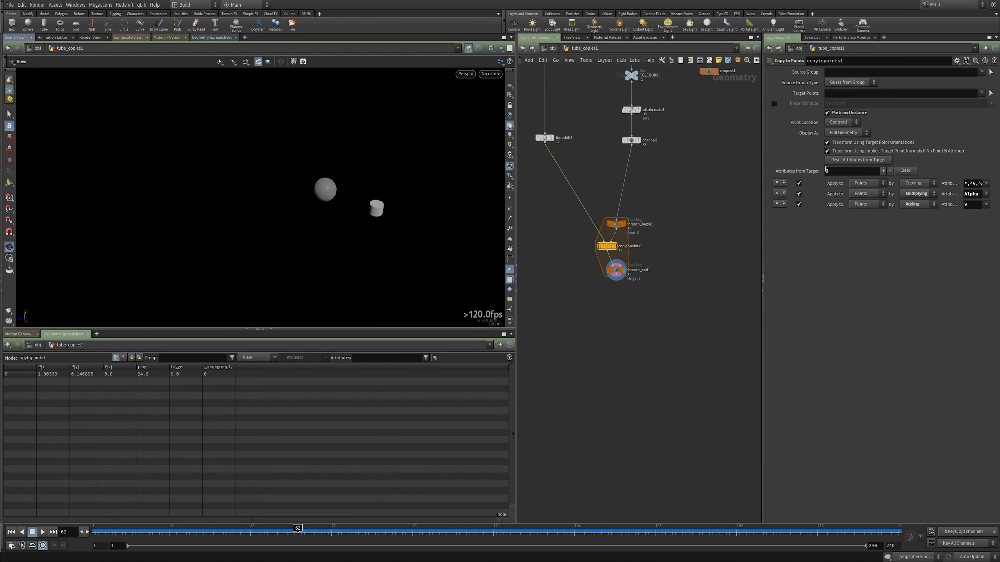
pyautogui.moveTo(693, 189); pyautogui.dragTo(688, 218, button='middle')
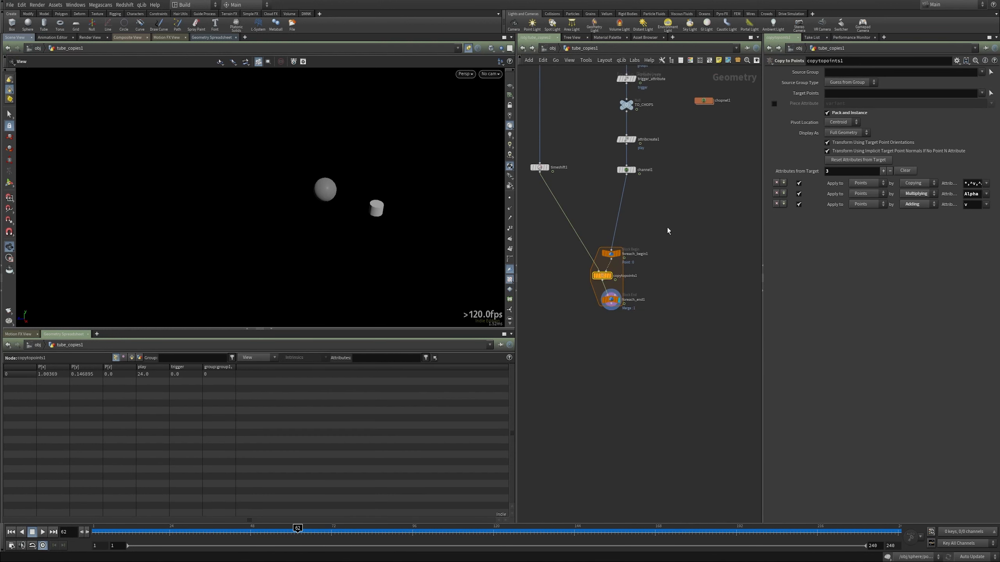
pyautogui.click(611, 299)
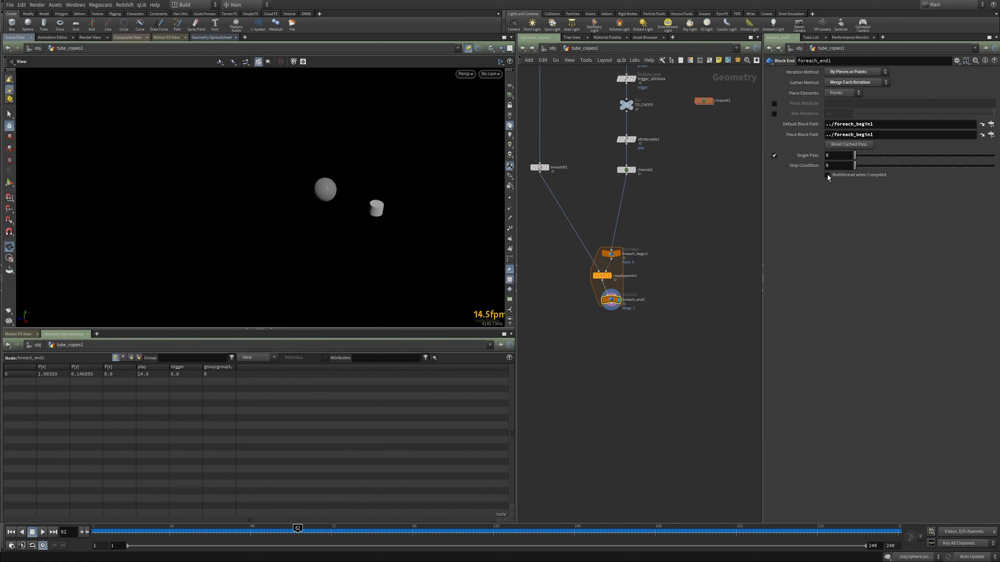
pyautogui.click(774, 155)
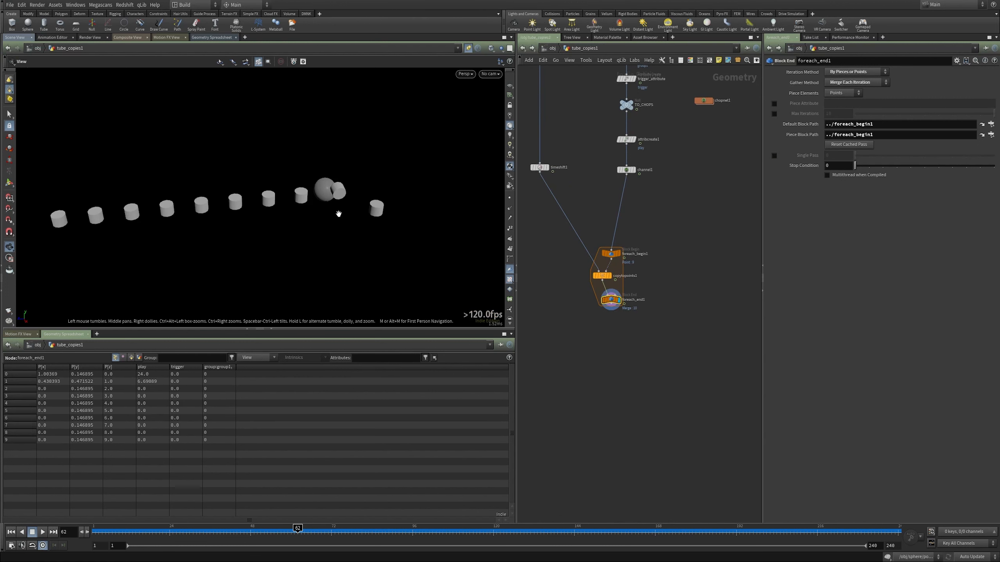
pyautogui.moveTo(339, 214); pyautogui.dragTo(321, 210)
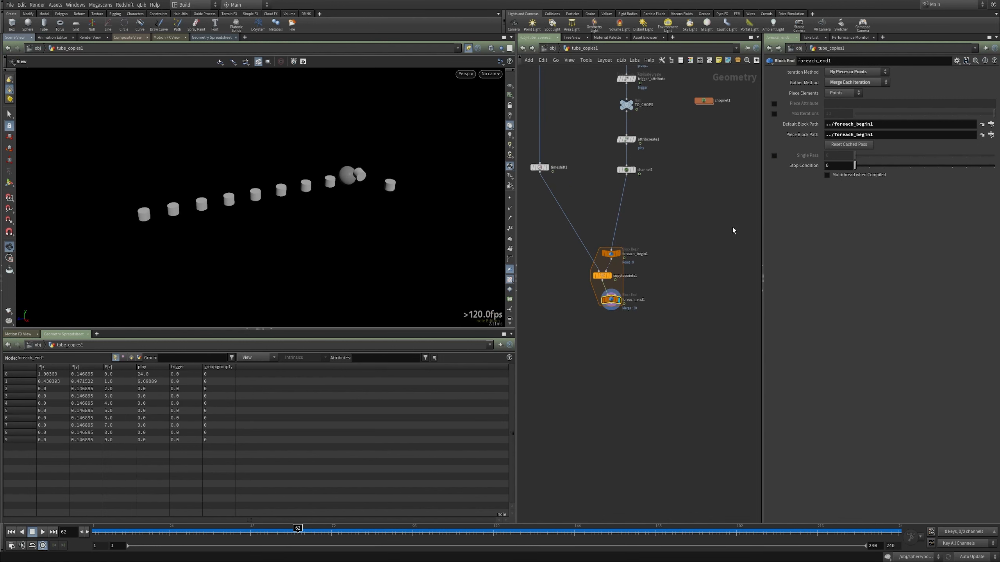
pyautogui.moveTo(610, 299); pyautogui.dragTo(605, 303)
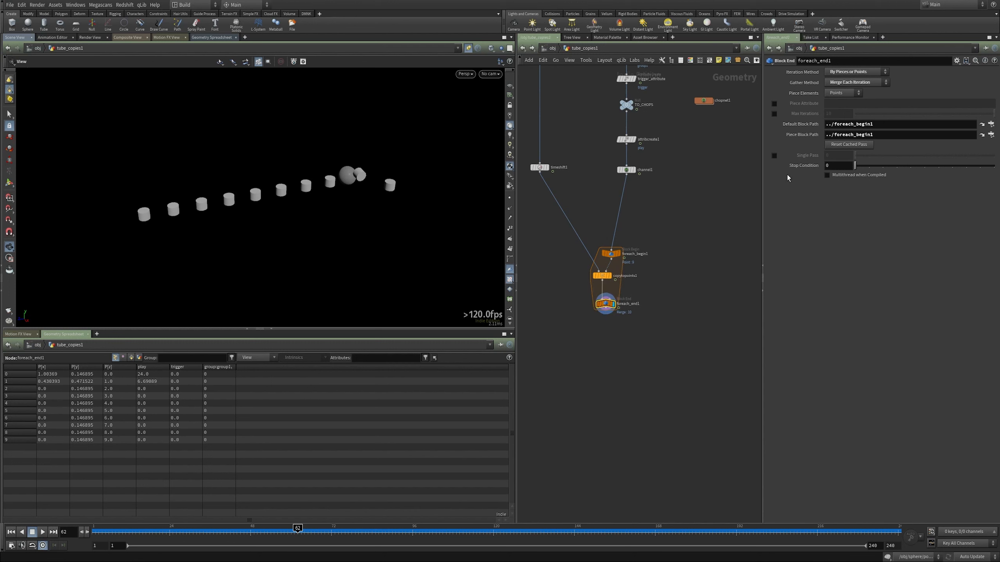
# Step: Scrub the timeline to frame 99 and check the tubes' animation as the sphere passes
pyautogui.moveTo(298, 530); pyautogui.dragTo(239, 532)
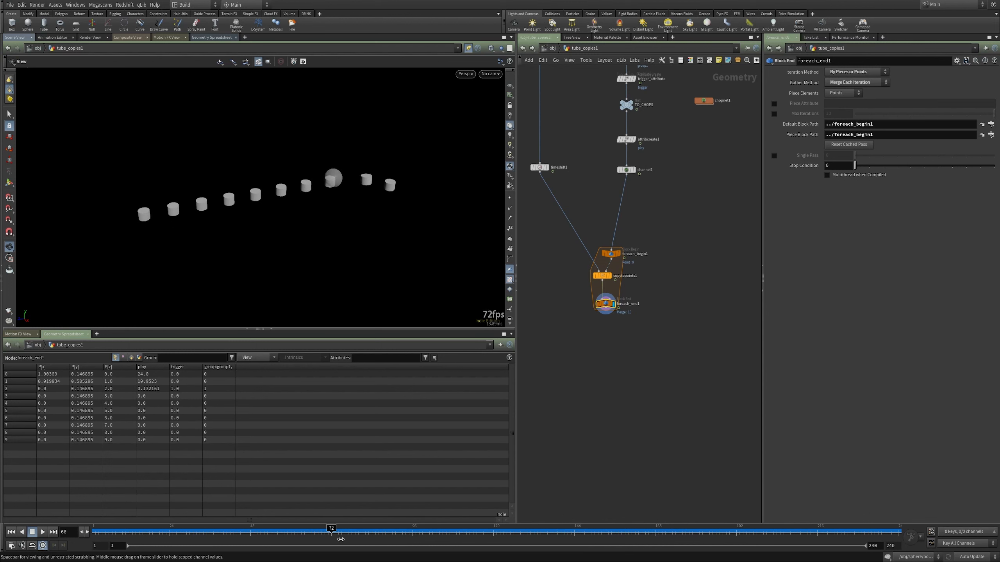
pyautogui.moveTo(292, 200); pyautogui.dragTo(353, 186)
pyautogui.scroll(4, 315, 167)
pyautogui.scroll(-5, 675, 318)
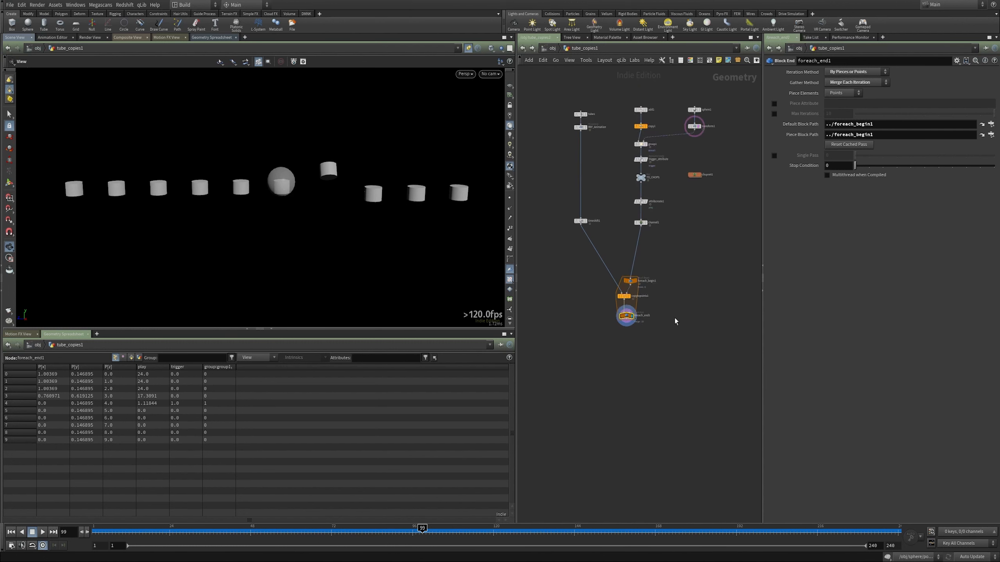
# Step: Move chopnet1 between the two node branches, then merge foreach_end1 and transform1 in a displayed Merge node
pyautogui.moveTo(692, 201); pyautogui.dragTo(620, 199)
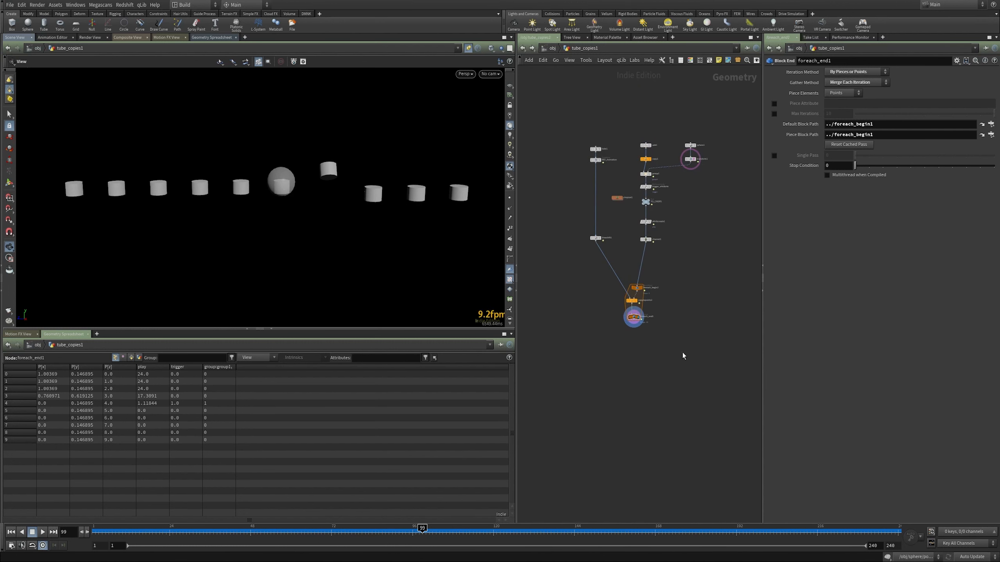
pyautogui.press('Tab')
pyautogui.write('merge')
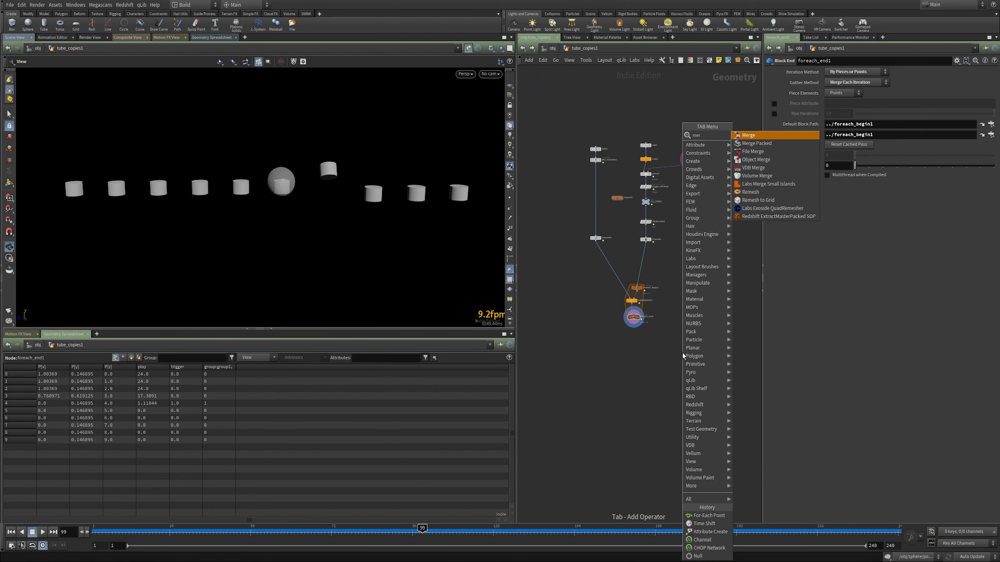
pyautogui.press('Return')
pyautogui.scroll(3, 682, 353)
pyautogui.moveTo(682, 344); pyautogui.dragTo(598, 301)
pyautogui.scroll(-2, 661, 206)
pyautogui.moveTo(690, 105); pyautogui.dragTo(676, 301)
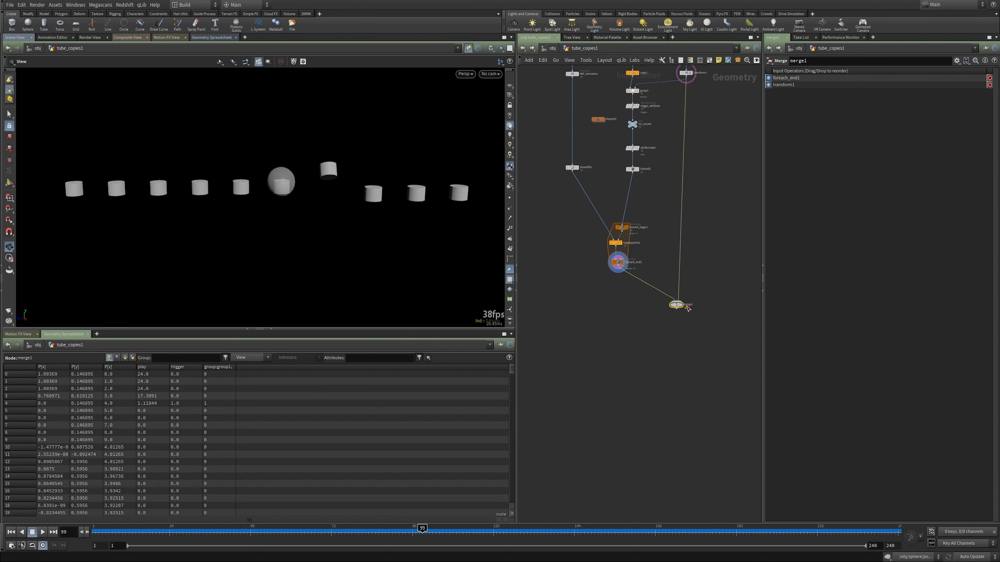
pyautogui.click(681, 305)
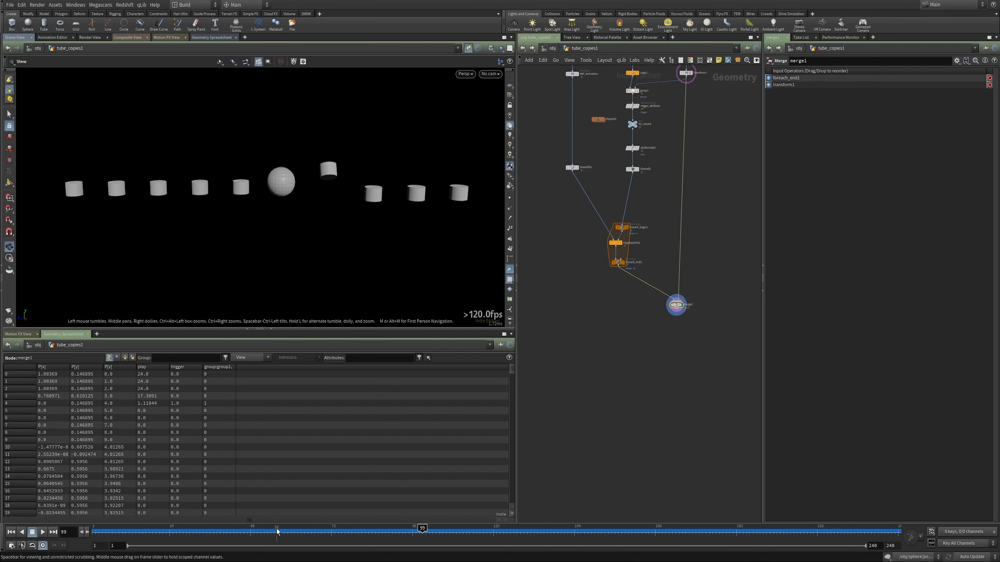
# Step: Scrub the timeline to frame 96 to check the merged sphere and tubes
pyautogui.moveTo(326, 174); pyautogui.dragTo(391, 185)
pyautogui.scroll(-2, 391, 185)
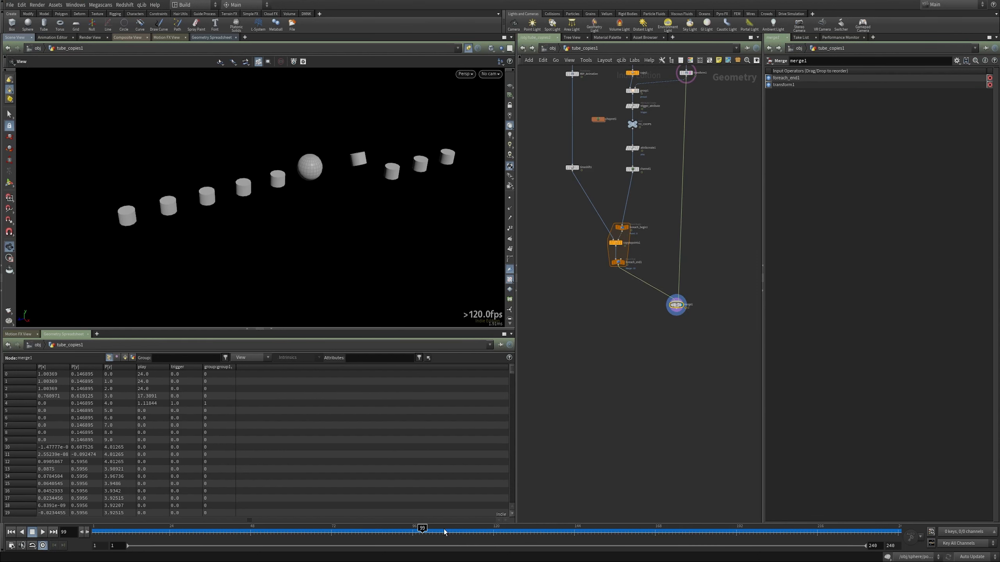
pyautogui.moveTo(410, 534)
pyautogui.mouseDown()
pyautogui.moveTo(323, 533)
pyautogui.moveTo(413, 532)
pyautogui.mouseUp()
# Step: Insert a Connectivity node between foreach_end1 and merge1
pyautogui.press('Tab')
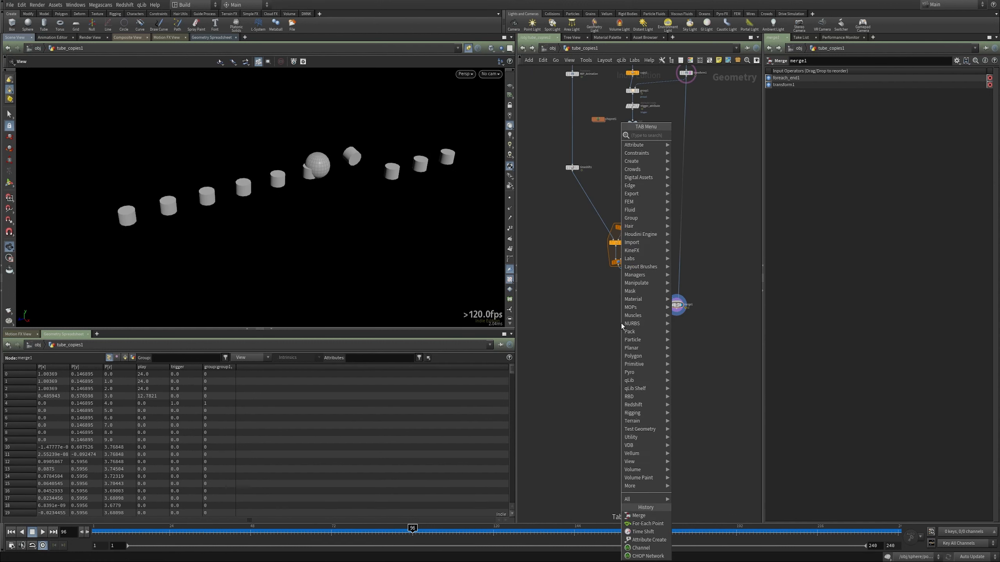
pyautogui.write('conn')
pyautogui.press('Return')
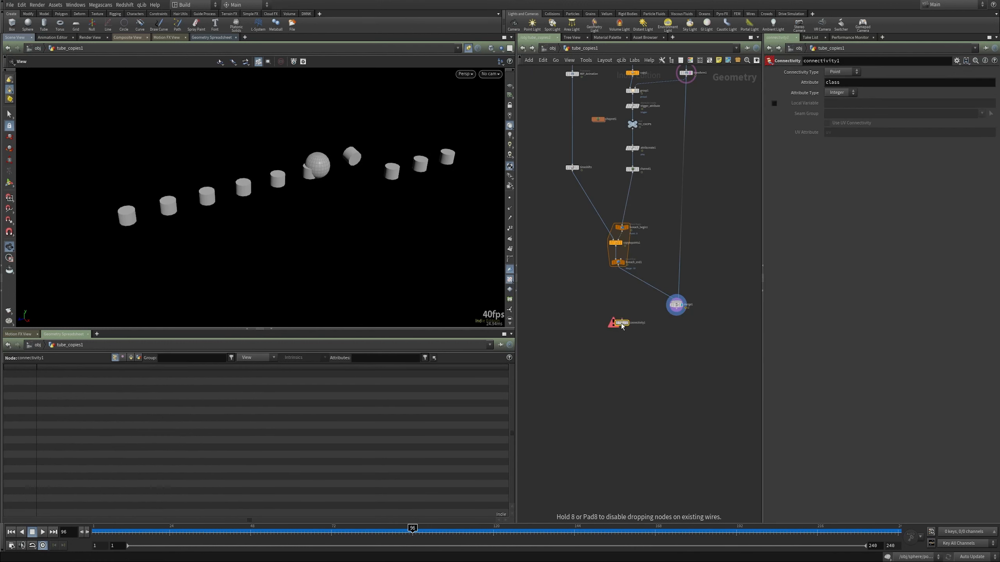
pyautogui.click(622, 283)
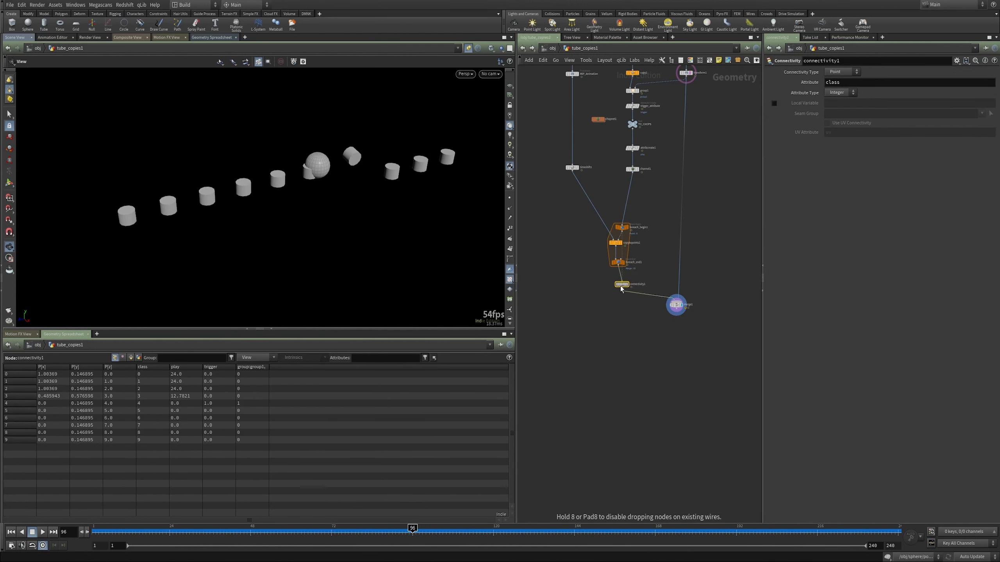
# Step: Insert a Color node between connectivity1 and merge1
pyautogui.press('Tab')
pyautogui.write('c')
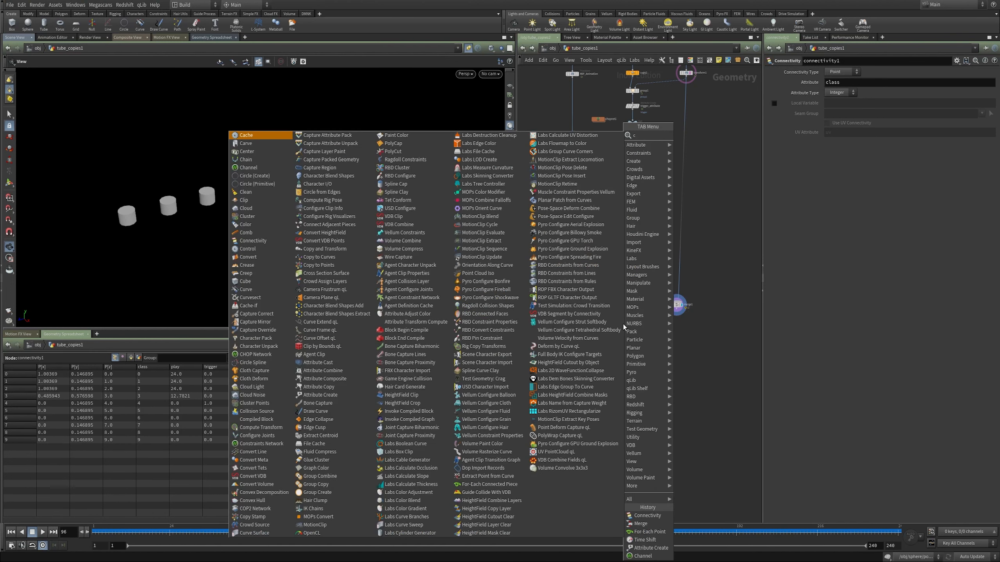
pyautogui.write('olor')
pyautogui.press('Return')
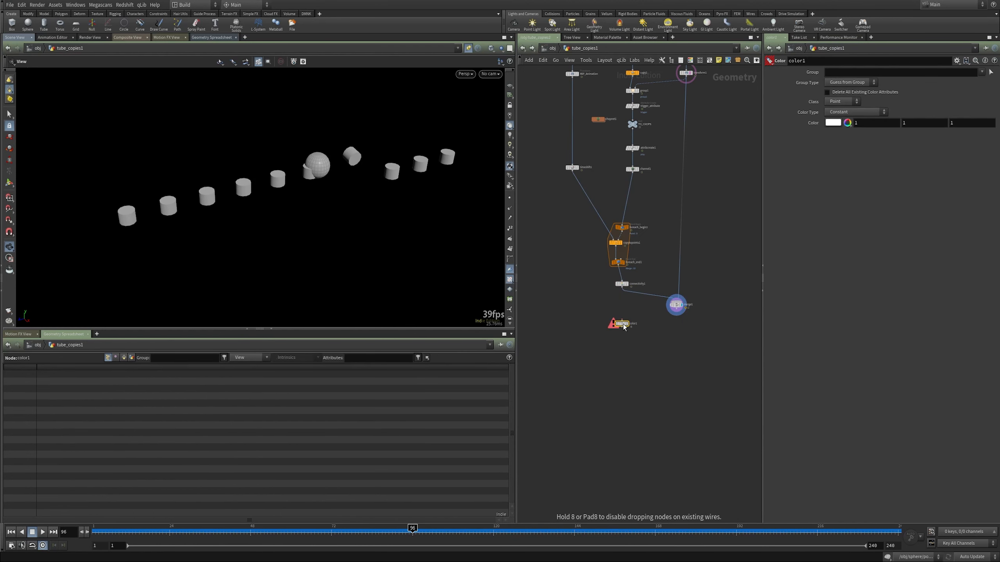
pyautogui.moveTo(623, 327); pyautogui.dragTo(624, 301)
# Step: Set color1's Color Type to Random from Attribute using the class attribute, and scrub the timeline to frame 57
pyautogui.click(867, 112)
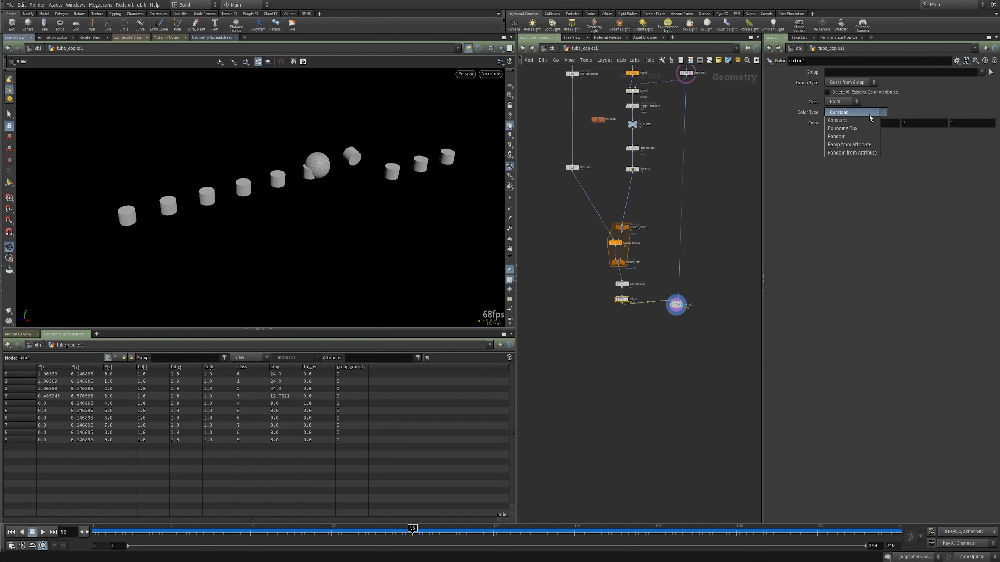
pyautogui.click(865, 153)
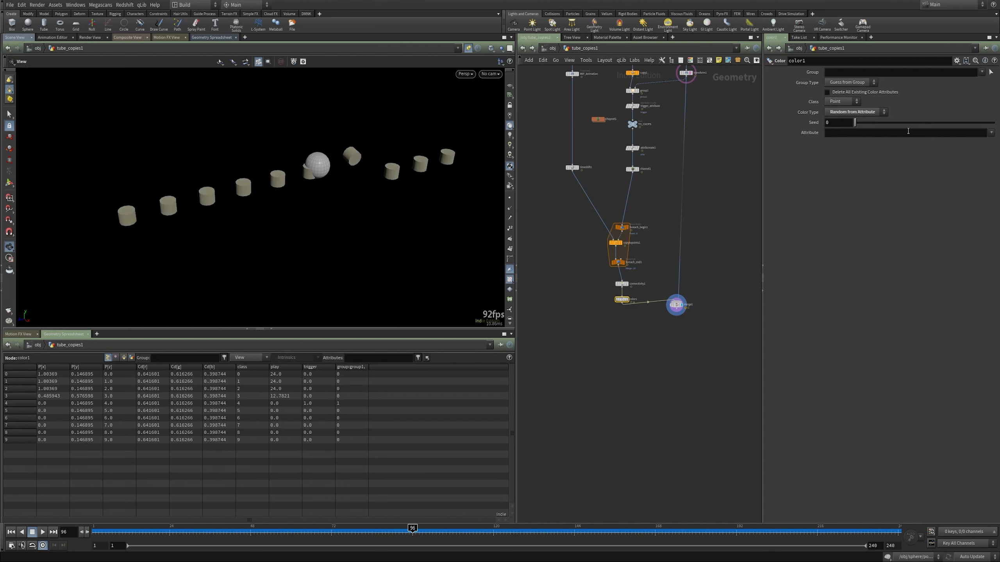
pyautogui.click(854, 112)
pyautogui.click(851, 152)
pyautogui.click(991, 133)
pyautogui.click(986, 151)
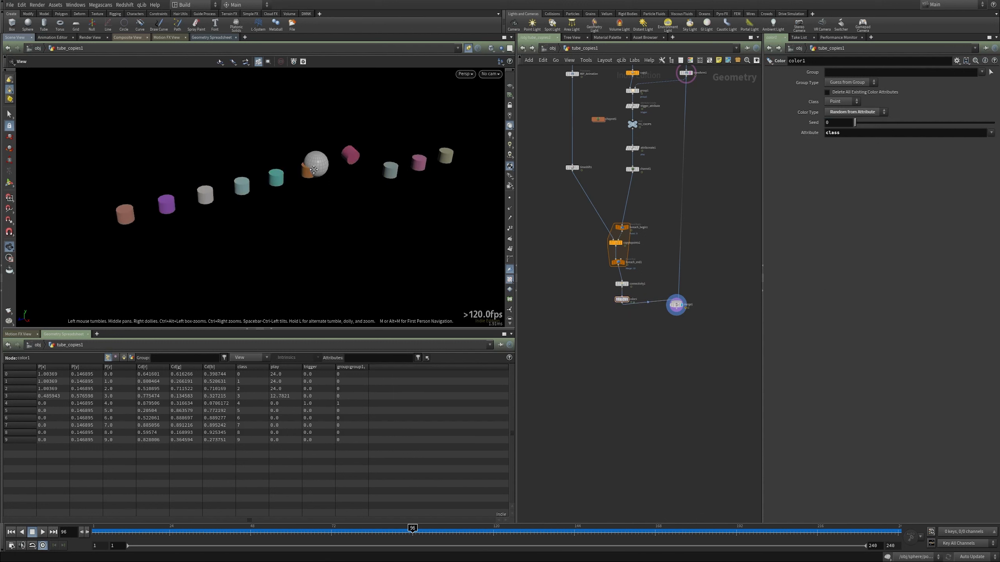
pyautogui.moveTo(300, 145); pyautogui.dragTo(310, 170)
pyautogui.moveTo(272, 528)
pyautogui.mouseDown()
pyautogui.moveTo(191, 530)
pyautogui.moveTo(647, 534)
pyautogui.moveTo(229, 551)
pyautogui.moveTo(487, 535)
pyautogui.moveTo(281, 536)
pyautogui.mouseUp()
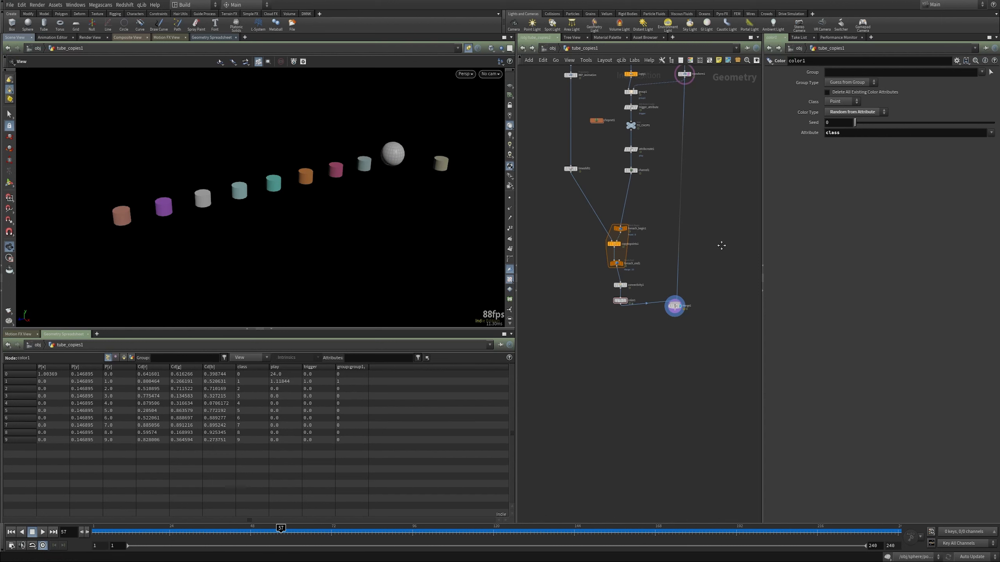
# Step: Move merge1 lower in the network and insert a Time Shift node between transform1 and merge1
pyautogui.moveTo(674, 308); pyautogui.dragTo(652, 341, button='middle')
pyautogui.moveTo(652, 340); pyautogui.dragTo(650, 368)
pyautogui.press('Tab')
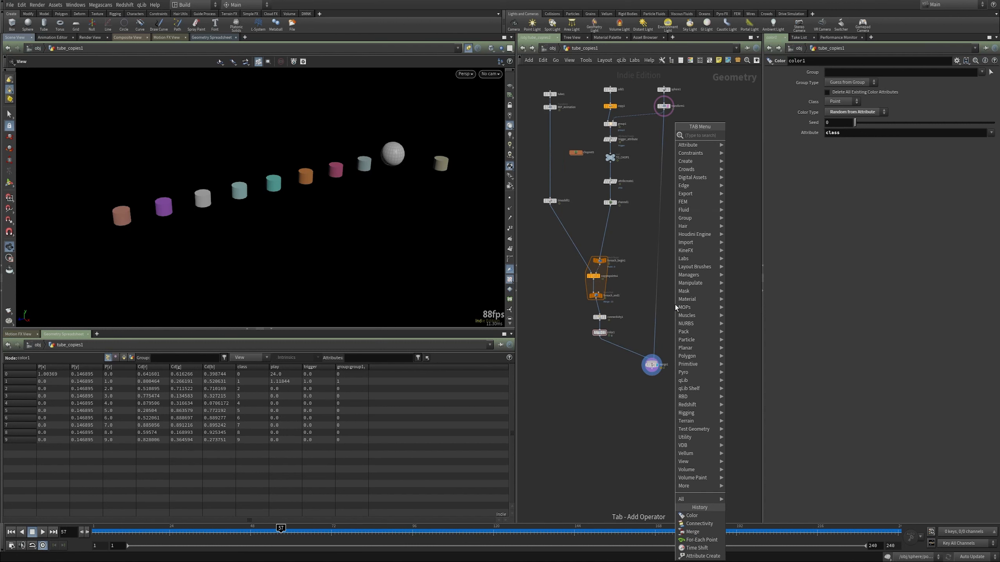
pyautogui.write('ti')
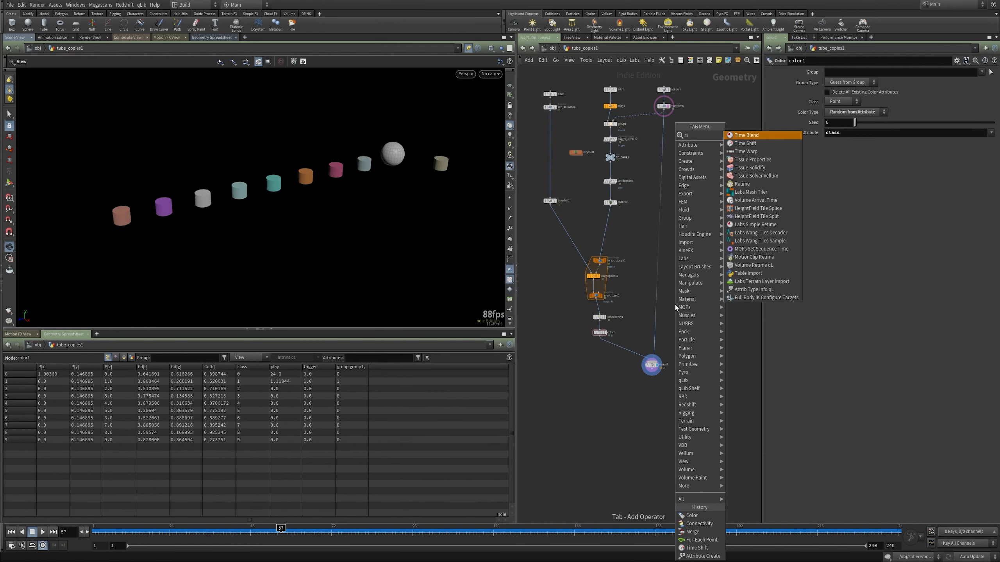
pyautogui.press('Down')
pyautogui.press('Return')
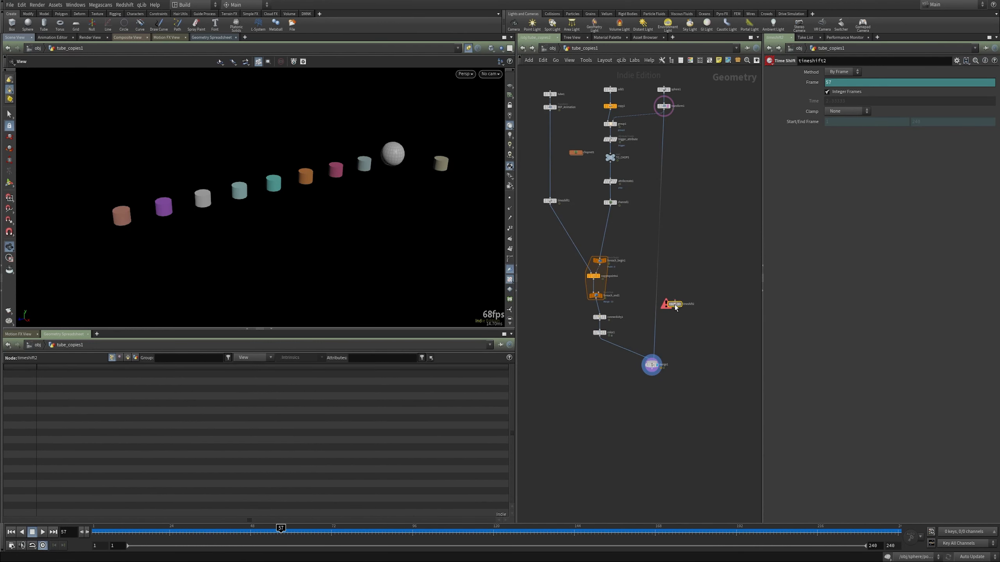
pyautogui.click(664, 302)
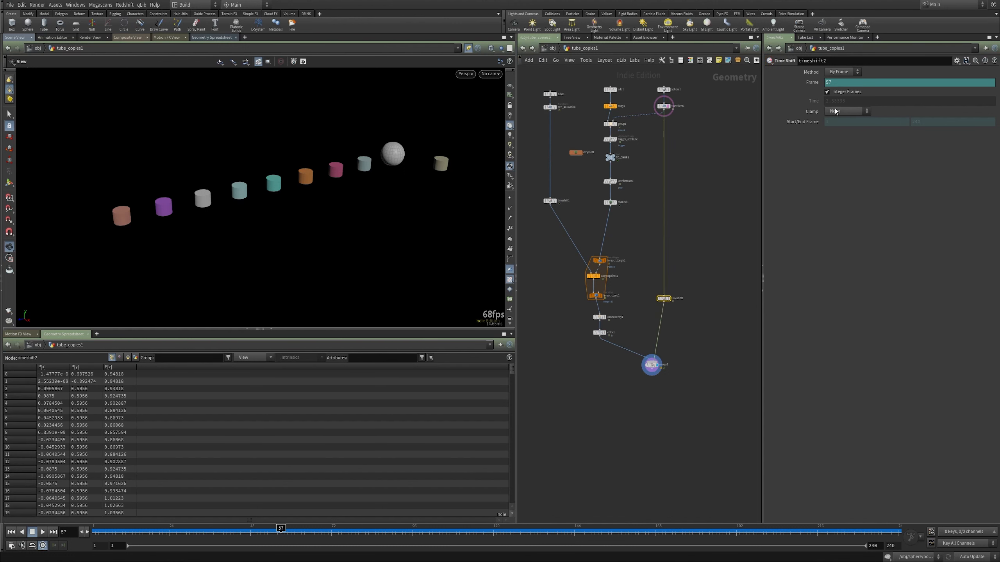
# Step: Set timeshift2's Frame expression to $F-12 and scrub the timeline to frame 65 to check the sphere against the tubes
pyautogui.click(813, 83)
pyautogui.click(845, 81)
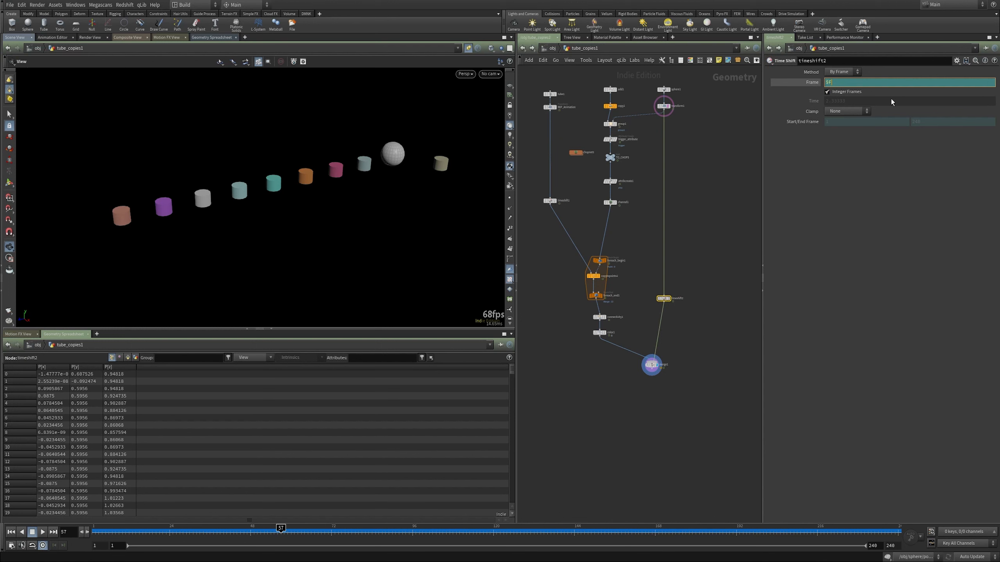
pyautogui.write('-12')
pyautogui.press('Return')
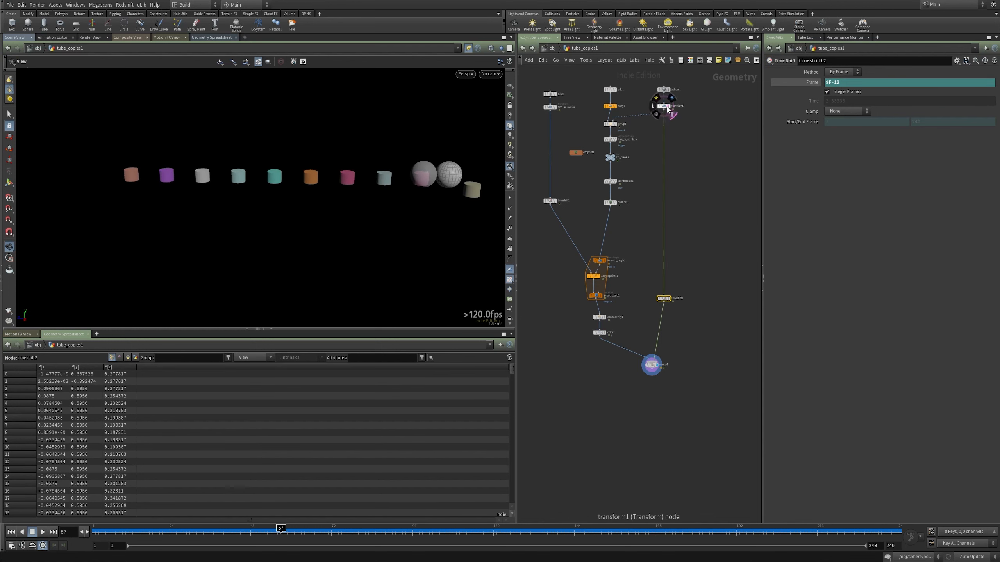
pyautogui.moveTo(153, 529); pyautogui.dragTo(310, 512)
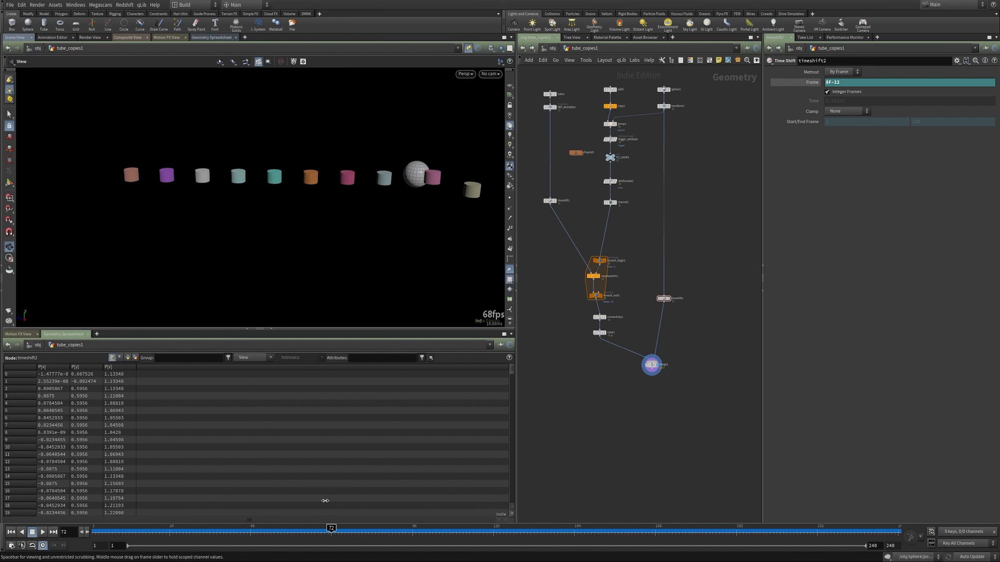
pyautogui.moveTo(406, 239); pyautogui.dragTo(427, 185)
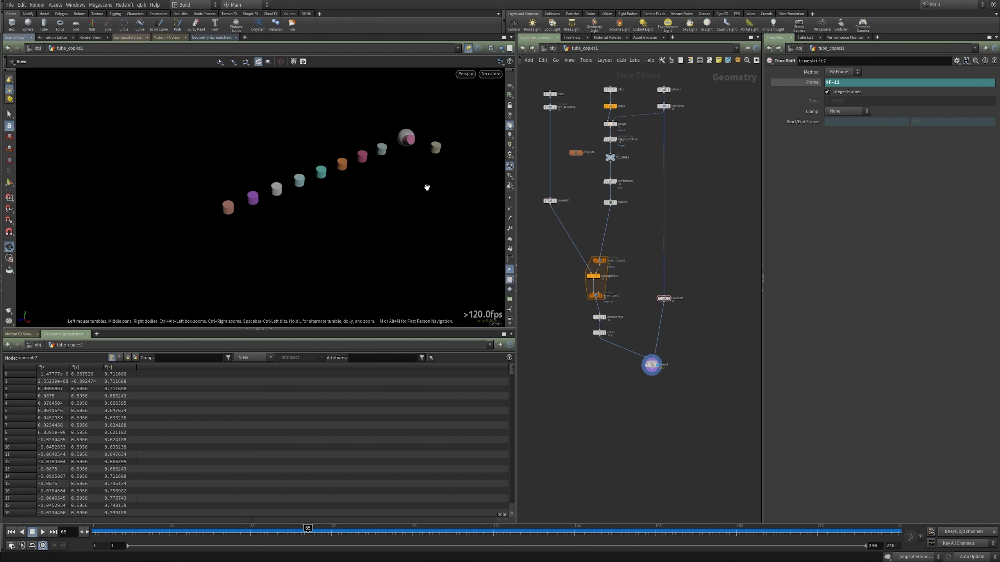
# Step: Set copy1's Total Number to 20 and scrub the timeline to frame 240
pyautogui.moveTo(619, 296); pyautogui.dragTo(619, 339, button='middle')
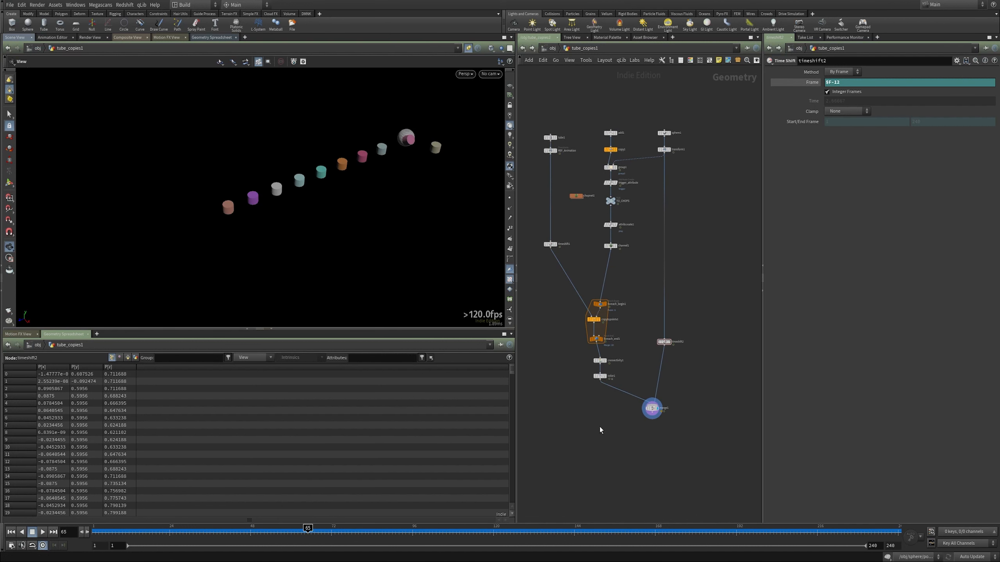
pyautogui.moveTo(637, 276); pyautogui.dragTo(637, 307, button='middle')
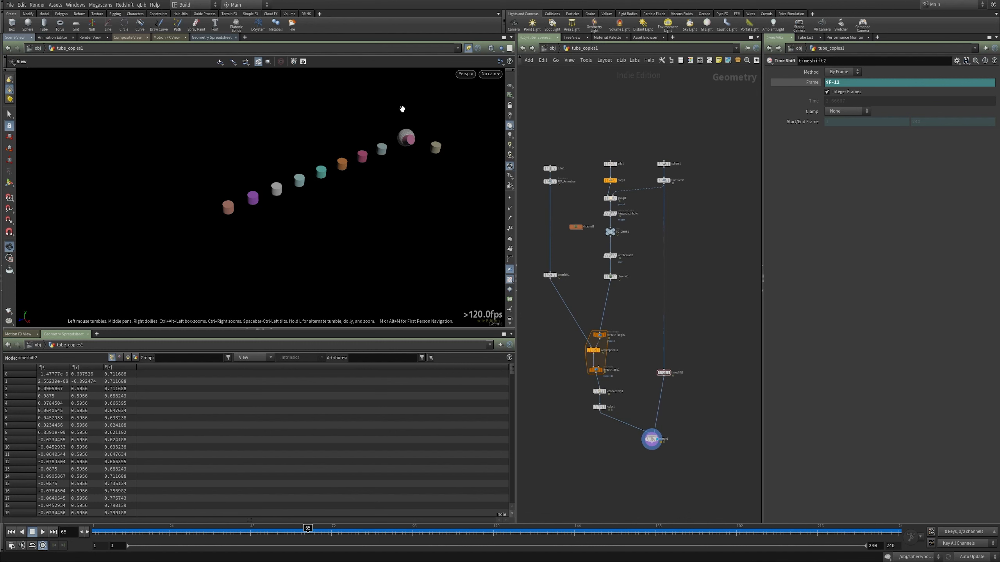
pyautogui.moveTo(352, 160)
pyautogui.mouseDown()
pyautogui.moveTo(380, 152)
pyautogui.moveTo(358, 162)
pyautogui.mouseUp()
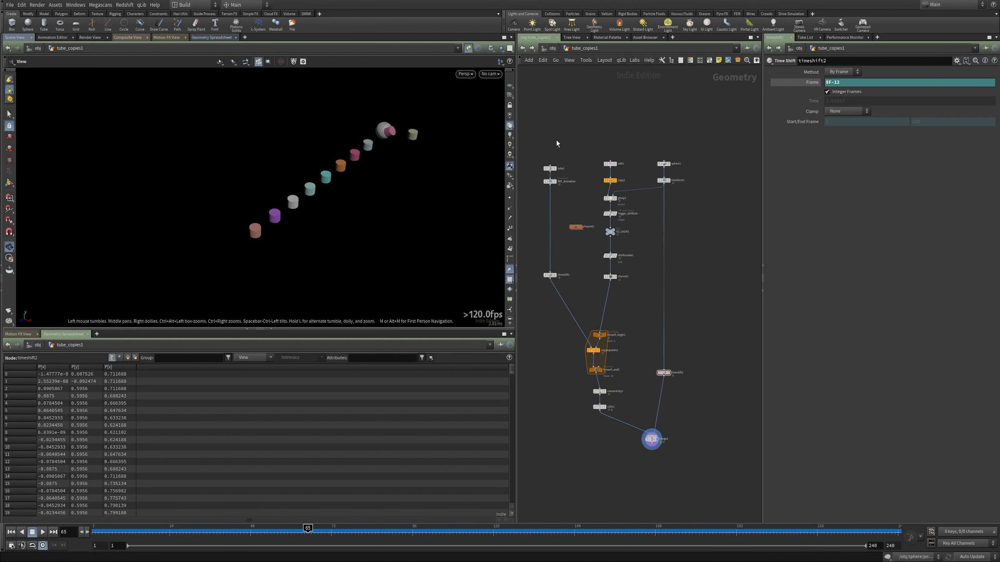
pyautogui.scroll(4, 544, 205)
pyautogui.moveTo(611, 157); pyautogui.dragTo(661, 182)
pyautogui.moveTo(924, 93); pyautogui.dragTo(993, 93)
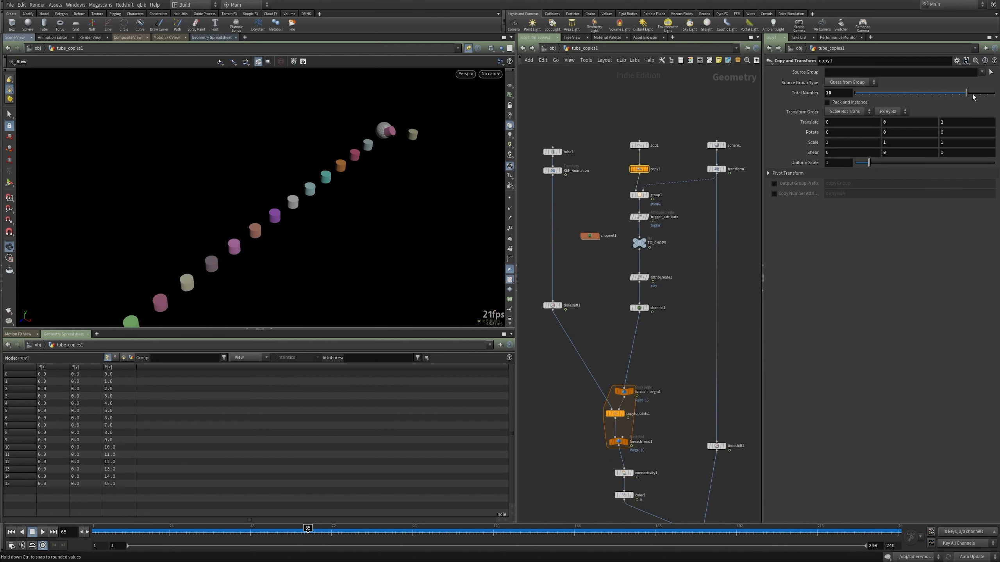
pyautogui.scroll(-3, 259, 198)
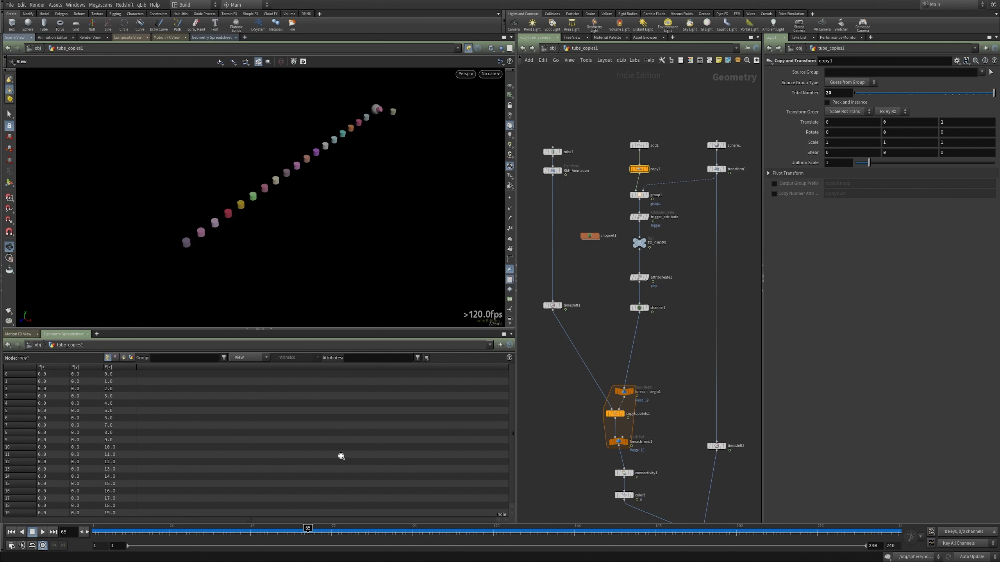
pyautogui.moveTo(198, 531); pyautogui.dragTo(928, 516)
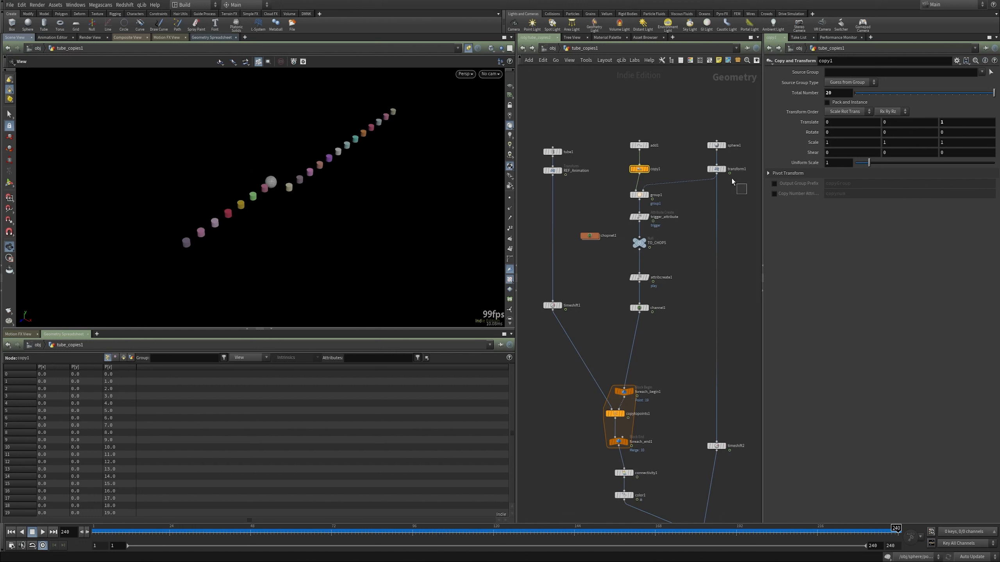
# Step: Open transform1's Translate Z animation curve and raise its end key at frame 240 to about 20.71
pyautogui.click(716, 169)
pyautogui.keyDown('shift'); pyautogui.click(809, 103); pyautogui.keyUp('shift')
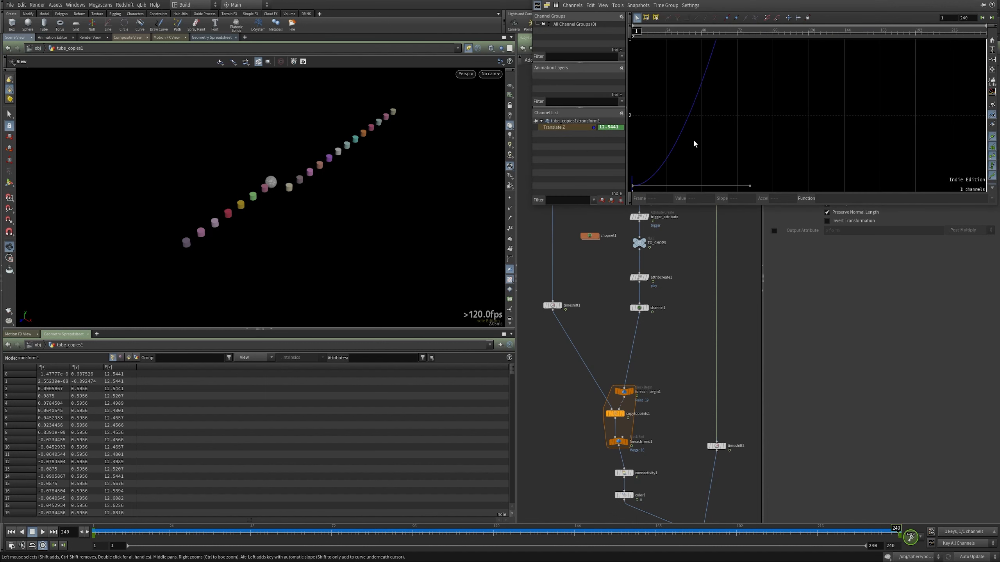
pyautogui.press('h')
pyautogui.moveTo(873, 147); pyautogui.dragTo(875, 154, button='middle')
pyautogui.moveTo(875, 154); pyautogui.dragTo(685, 190, button='right')
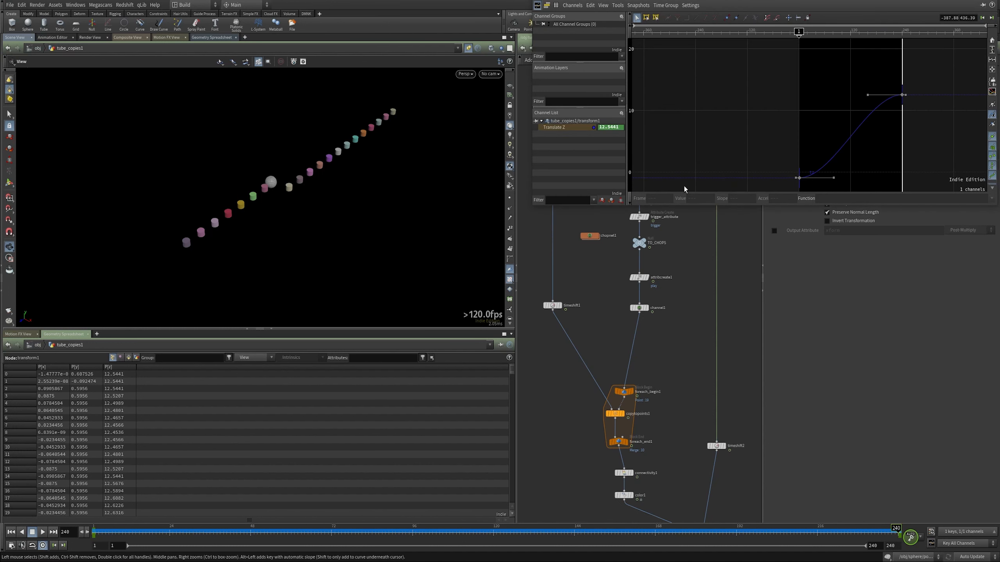
pyautogui.moveTo(866, 72); pyautogui.dragTo(863, 127, button='right')
pyautogui.moveTo(874, 107); pyautogui.dragTo(860, 164, button='middle')
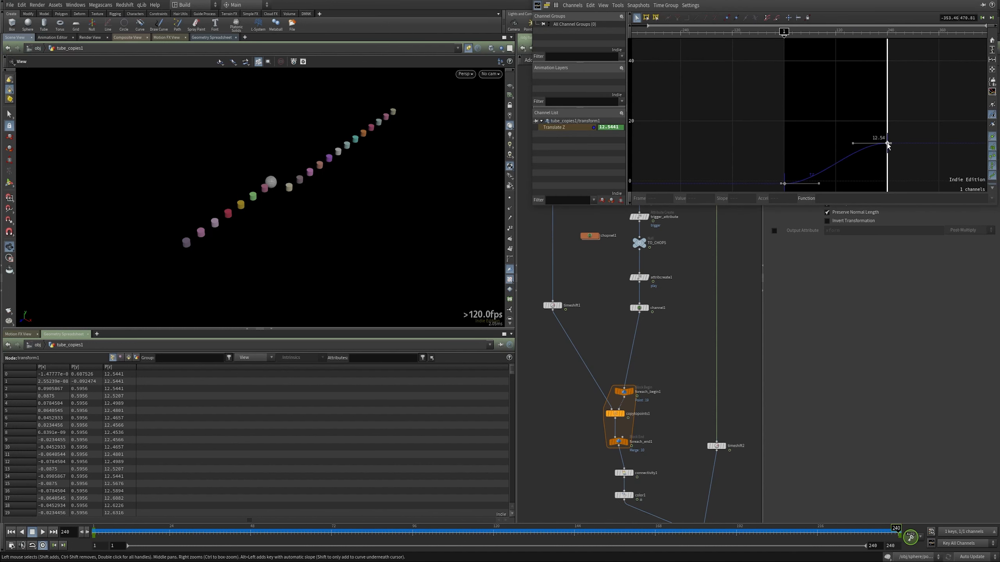
pyautogui.moveTo(887, 142); pyautogui.dragTo(887, 119)
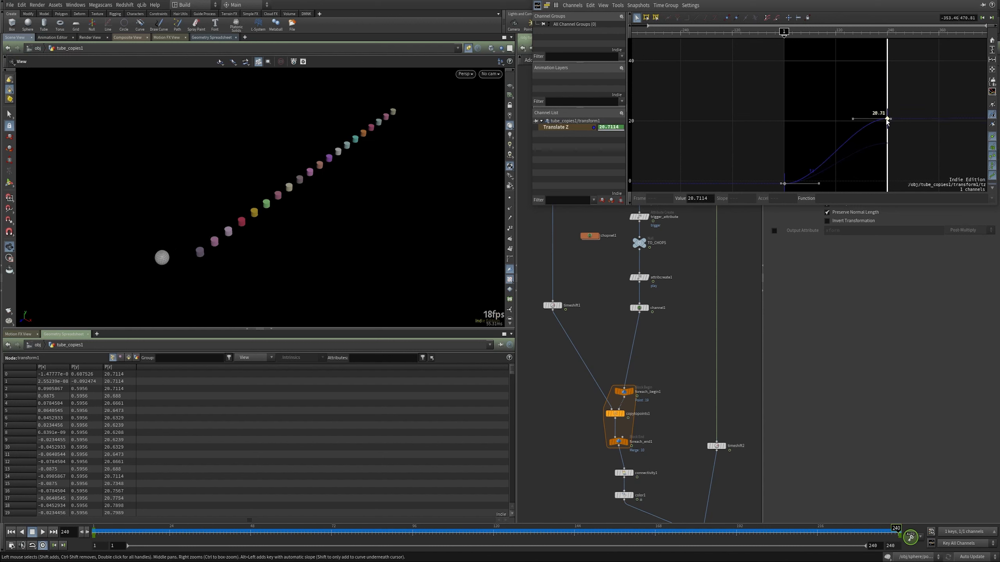
# Step: Play the animation in an enlarged viewport to review the tubes, close the Animation Editor, and stop playback at frame 64
pyautogui.moveTo(566, 531); pyautogui.dragTo(343, 531)
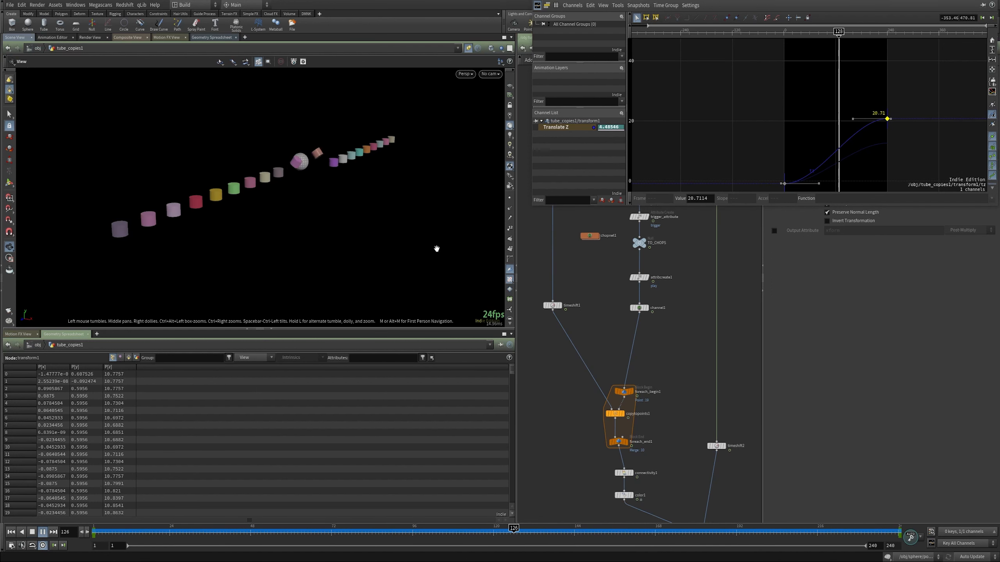
pyautogui.moveTo(402, 329); pyautogui.dragTo(399, 382)
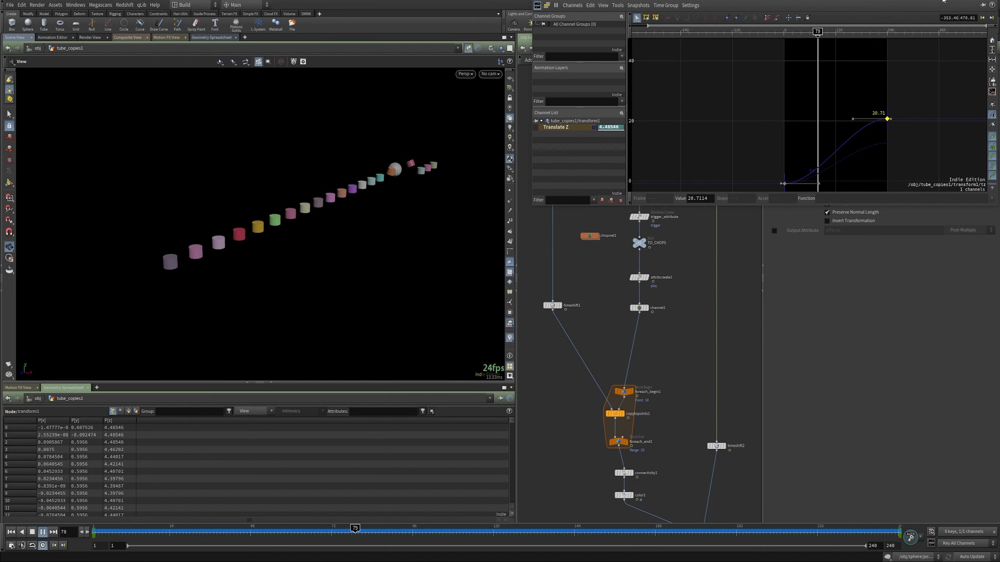
pyautogui.moveTo(871, 0); pyautogui.dragTo(848, 57)
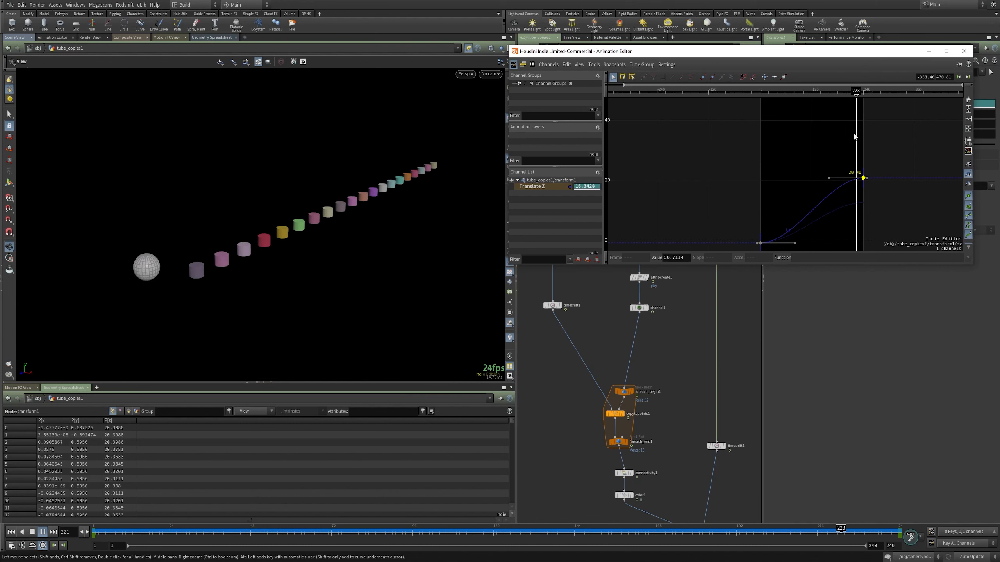
pyautogui.click(964, 51)
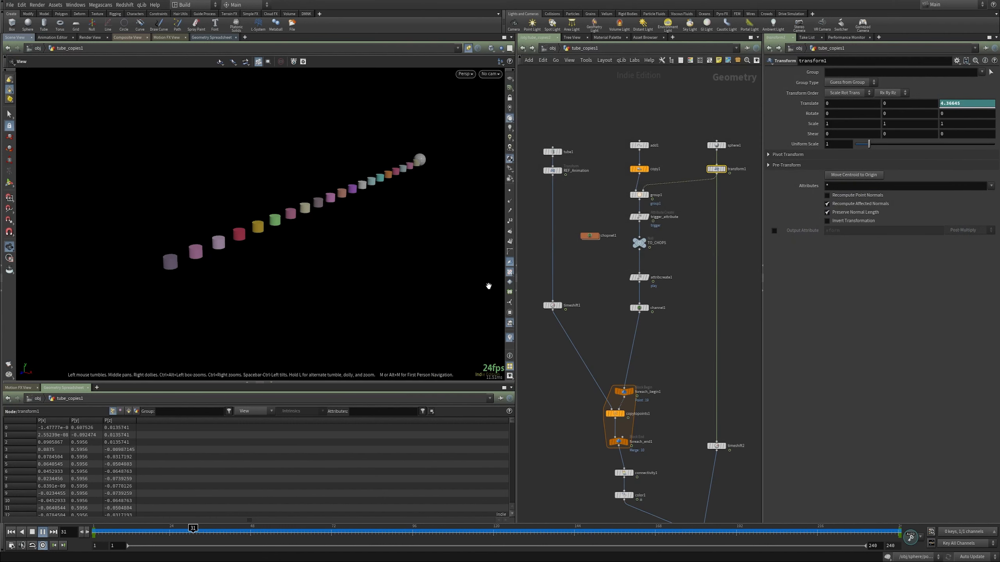
pyautogui.click(42, 532)
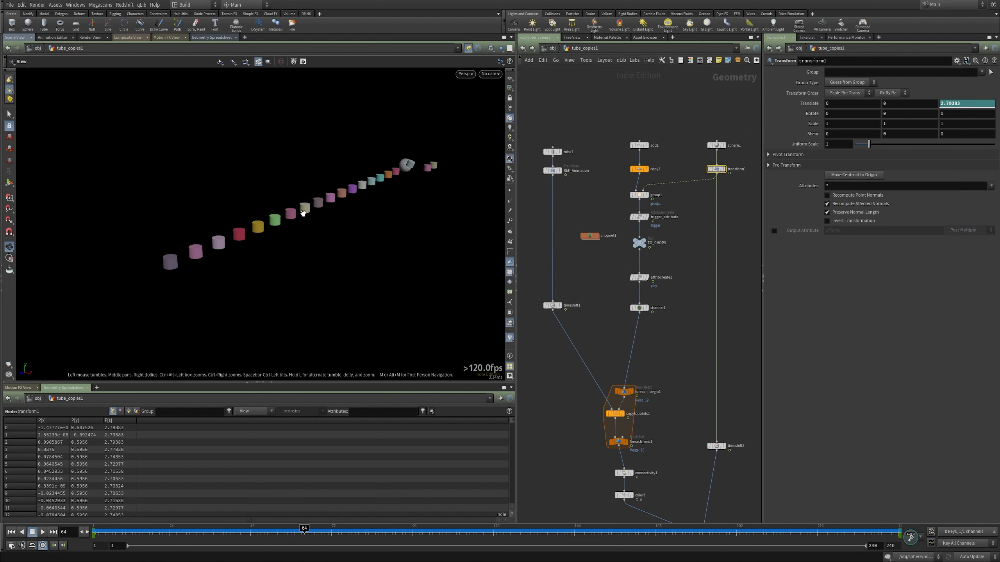
# Step: Move add1 higher in the network to leave room above copy1, and make add1 the displayed node
pyautogui.moveTo(328, 197); pyautogui.dragTo(293, 213, button='middle')
pyautogui.scroll(5, 293, 213)
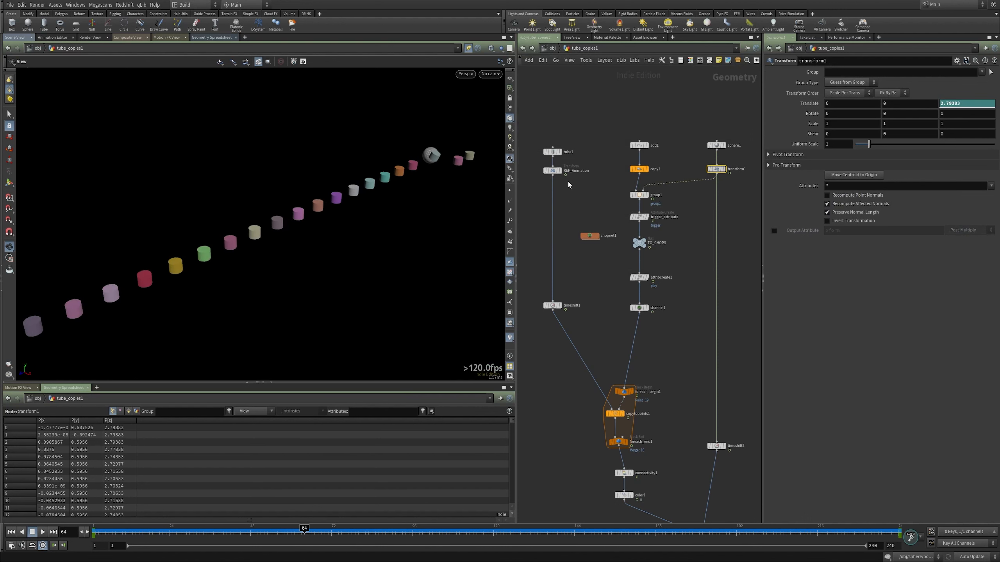
pyautogui.moveTo(571, 185); pyautogui.dragTo(535, 143, button='middle')
pyautogui.scroll(-2, 536, 143)
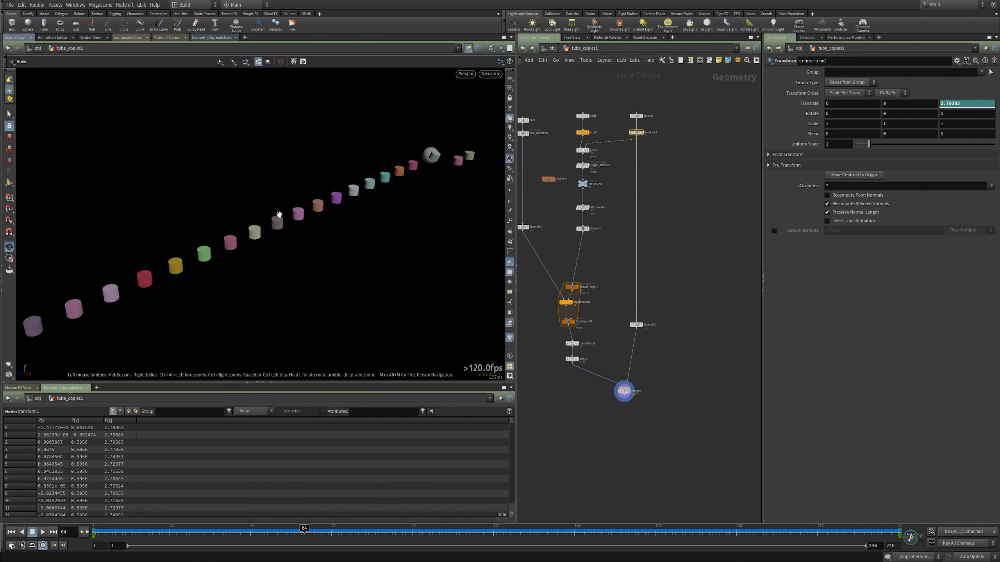
pyautogui.moveTo(277, 221); pyautogui.dragTo(308, 204, button='middle')
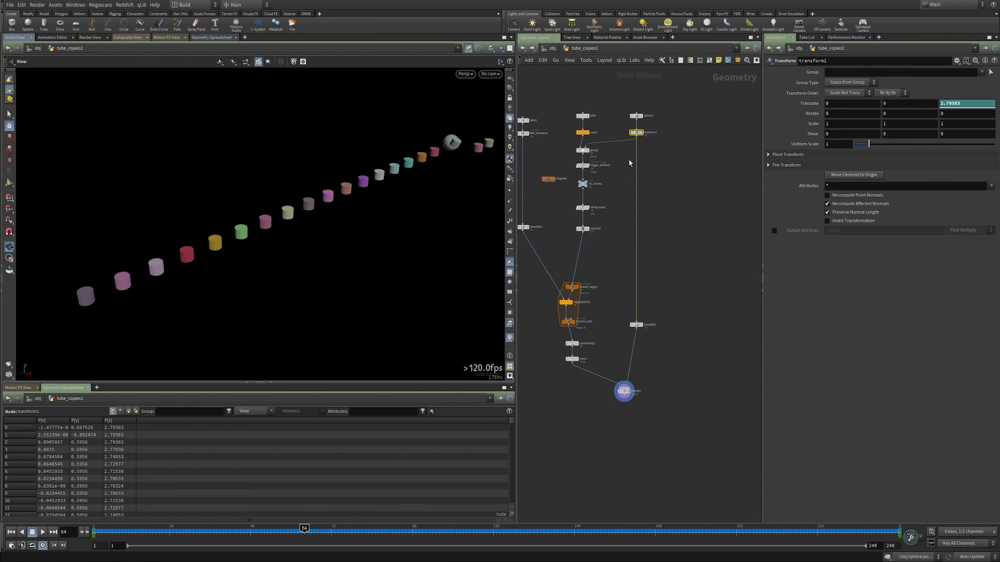
pyautogui.scroll(3, 573, 114)
pyautogui.moveTo(555, 93); pyautogui.dragTo(549, 196, button='middle')
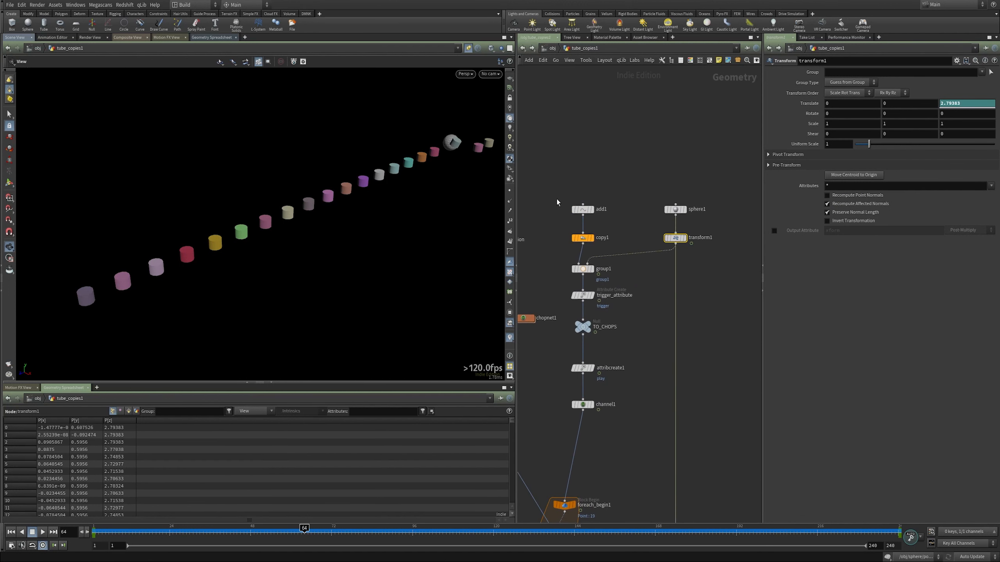
pyautogui.moveTo(583, 209); pyautogui.dragTo(582, 157)
pyautogui.moveTo(366, 160)
pyautogui.mouseDown()
pyautogui.moveTo(371, 180)
pyautogui.moveTo(361, 174)
pyautogui.mouseUp()
pyautogui.moveTo(361, 174); pyautogui.dragTo(300, 153, button='middle')
pyautogui.scroll(2, 593, 197)
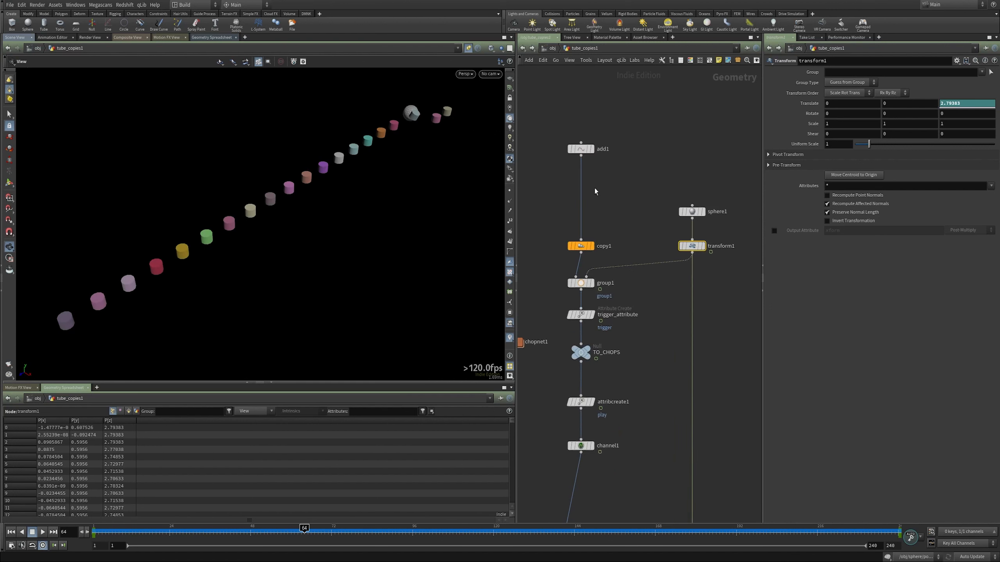
pyautogui.click(593, 150)
# Step: Insert a Normal node between add1 and copy1
pyautogui.press('Tab')
pyautogui.moveTo(604, 188)
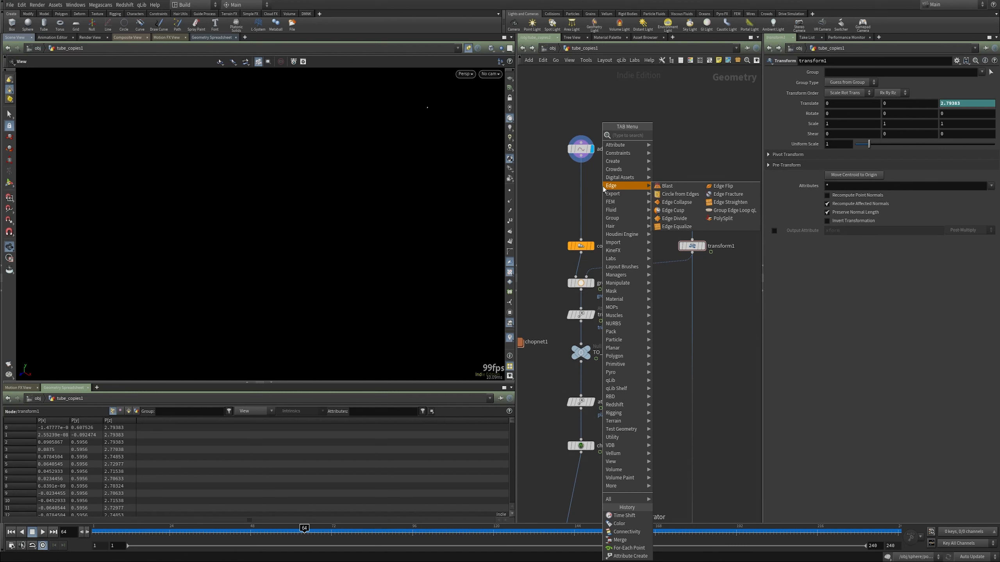
pyautogui.write('normal')
pyautogui.press('Return')
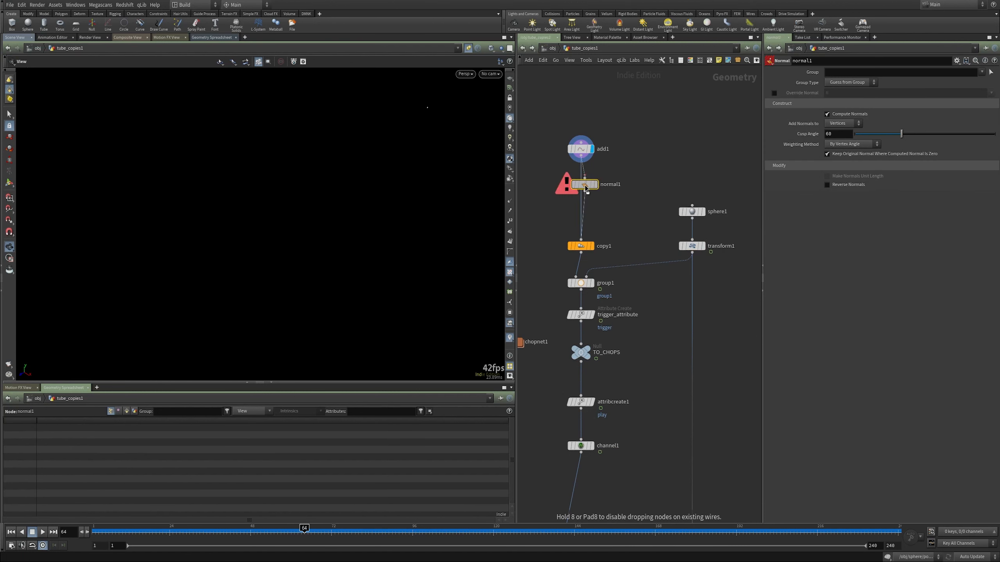
pyautogui.click(581, 187)
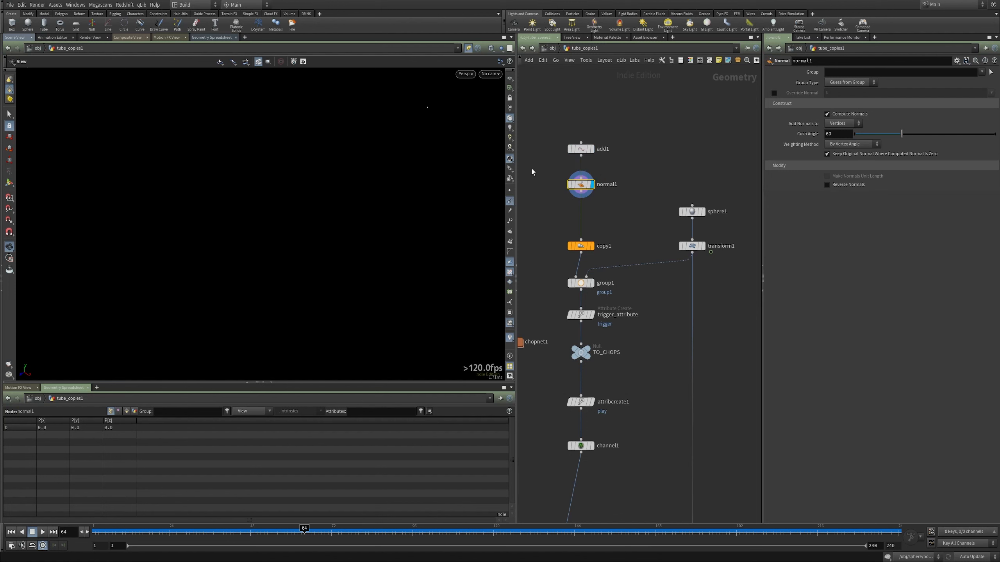
# Step: Try adding normals to Points with By Face Area weighting in normal1, and delete the node
pyautogui.click(842, 124)
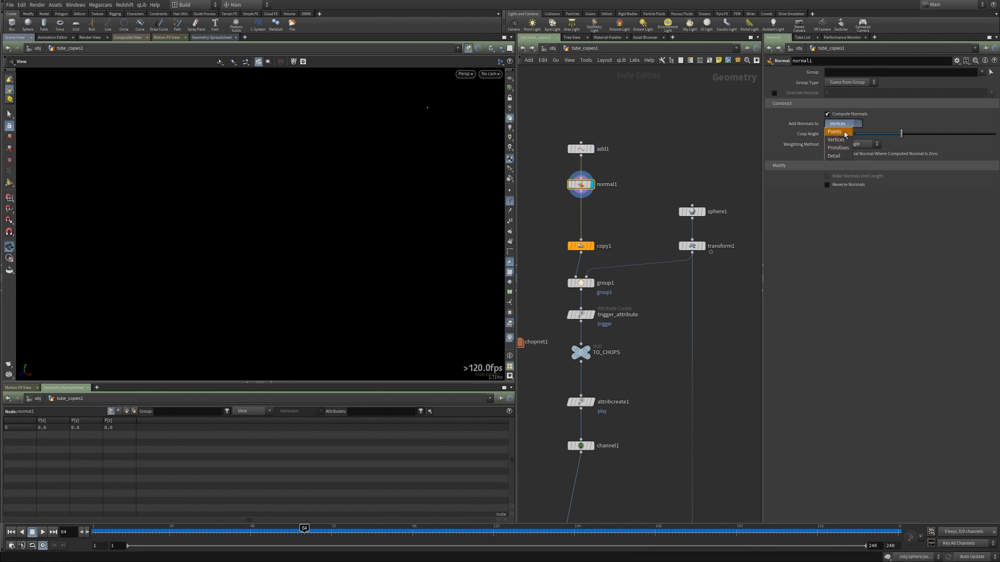
pyautogui.click(835, 132)
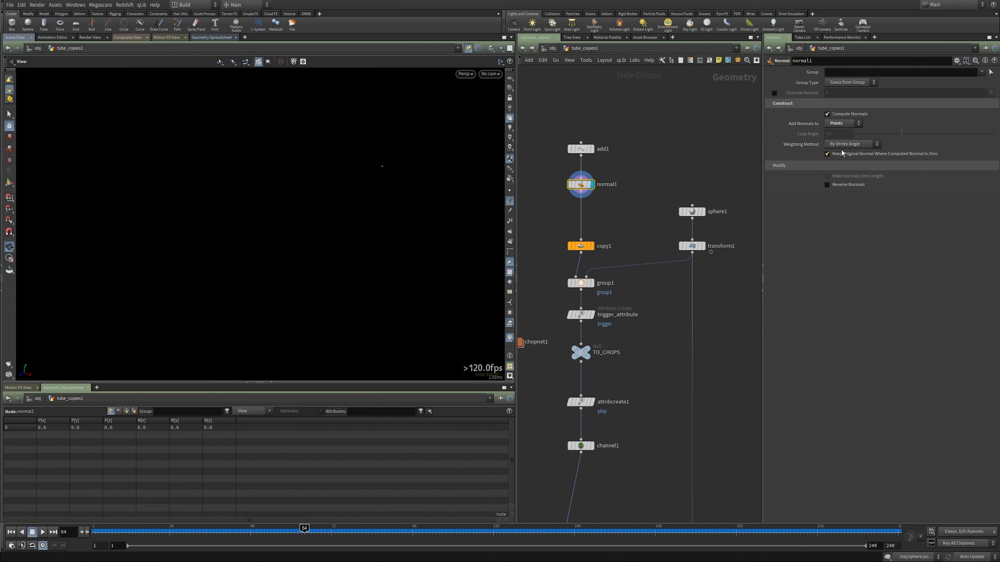
pyautogui.click(872, 144)
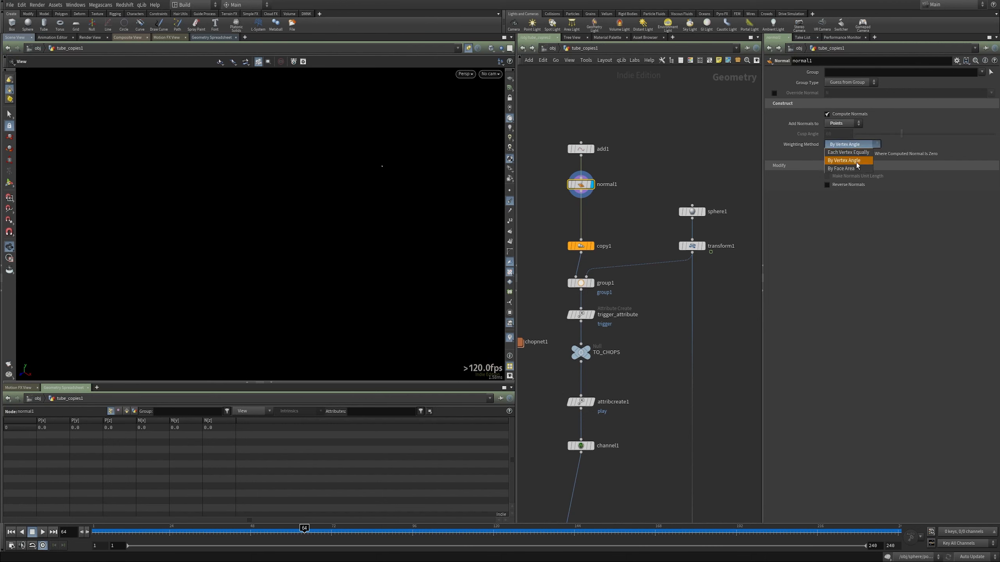
pyautogui.click(846, 169)
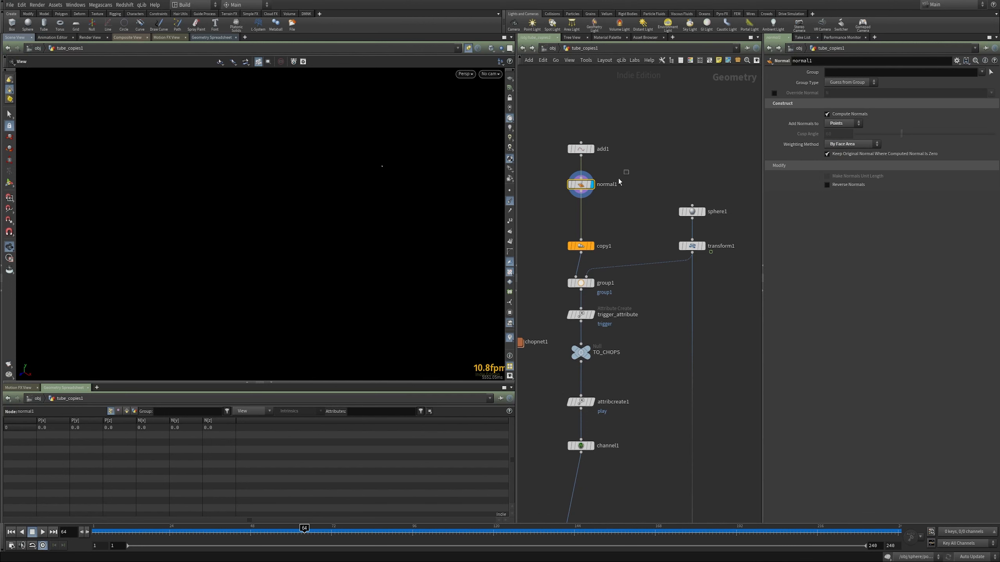
pyautogui.moveTo(583, 188)
pyautogui.press('Delete')
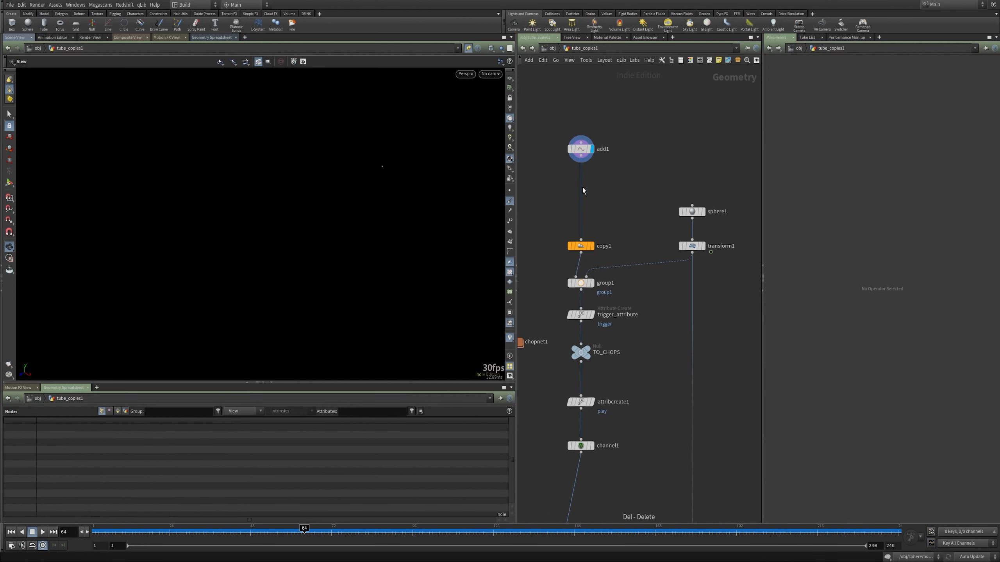
# Step: Insert an Attribute Wrangle node between add1 and copy1, and make it the displayed node
pyautogui.press('Tab')
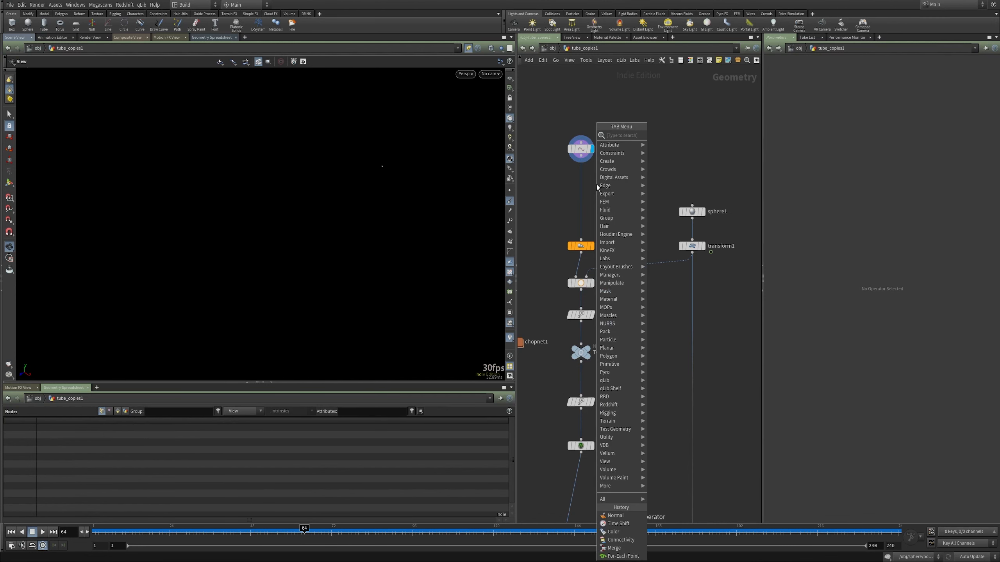
pyautogui.write('w')
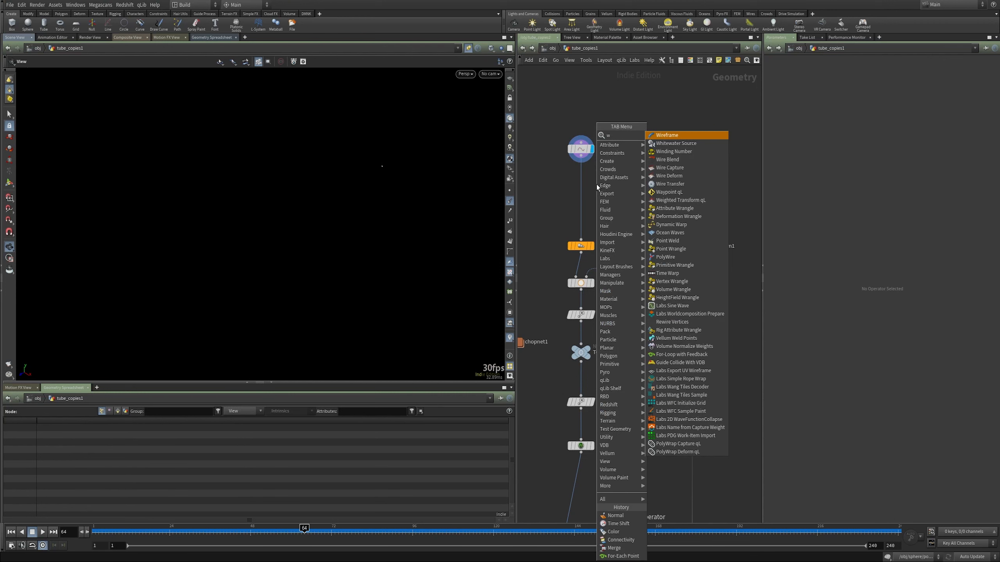
pyautogui.write('ro')
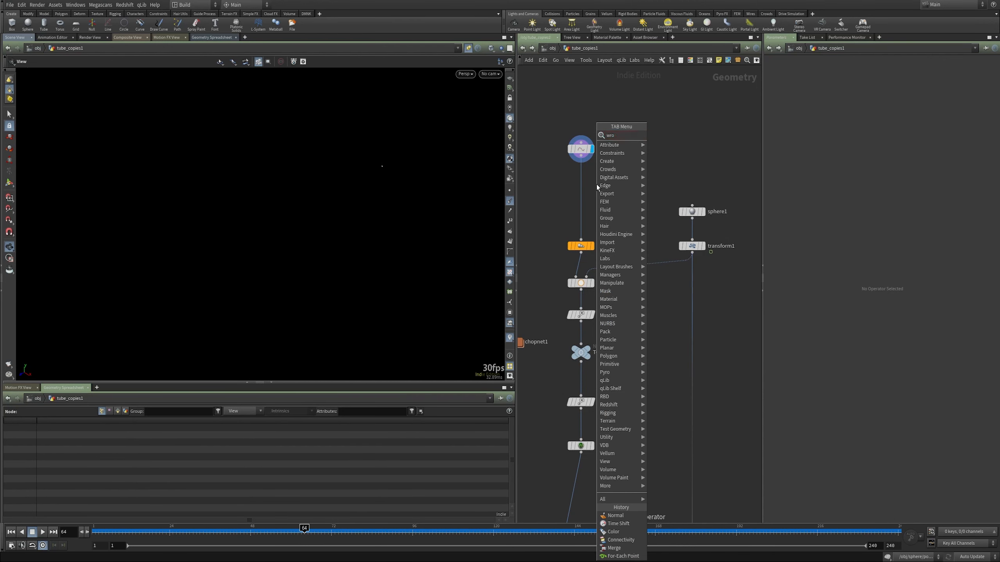
pyautogui.press('Return')
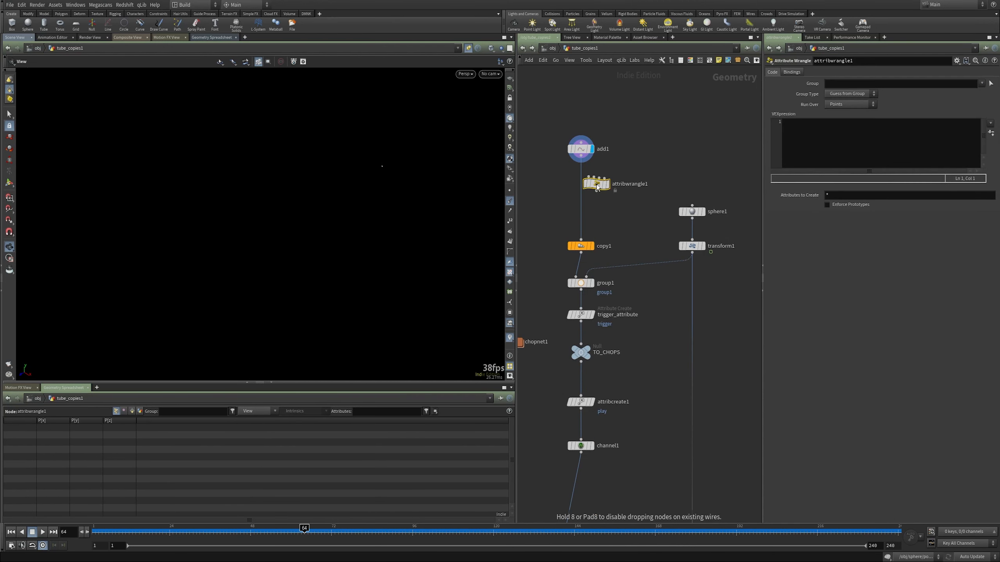
pyautogui.click(582, 190)
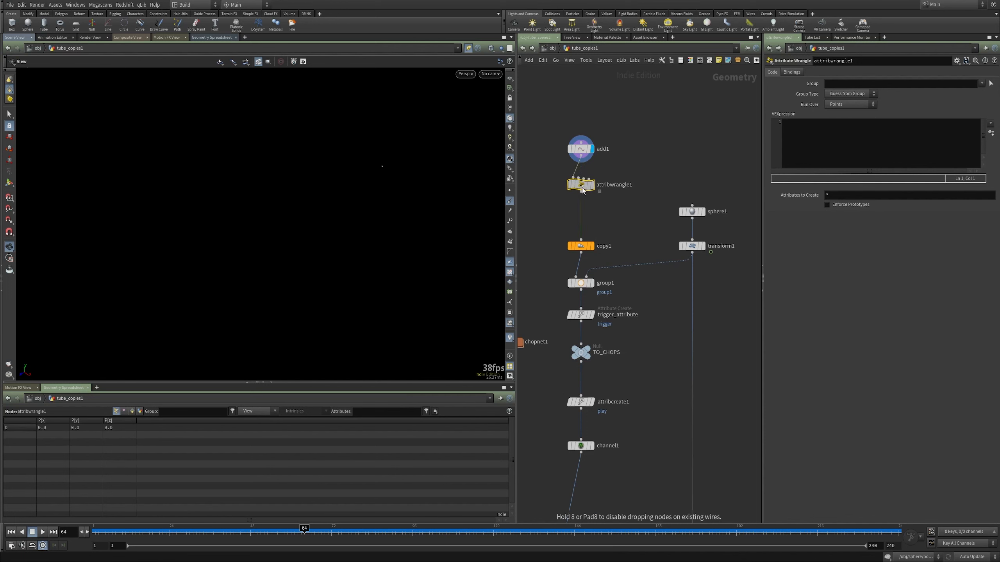
pyautogui.click(592, 184)
pyautogui.click(580, 149)
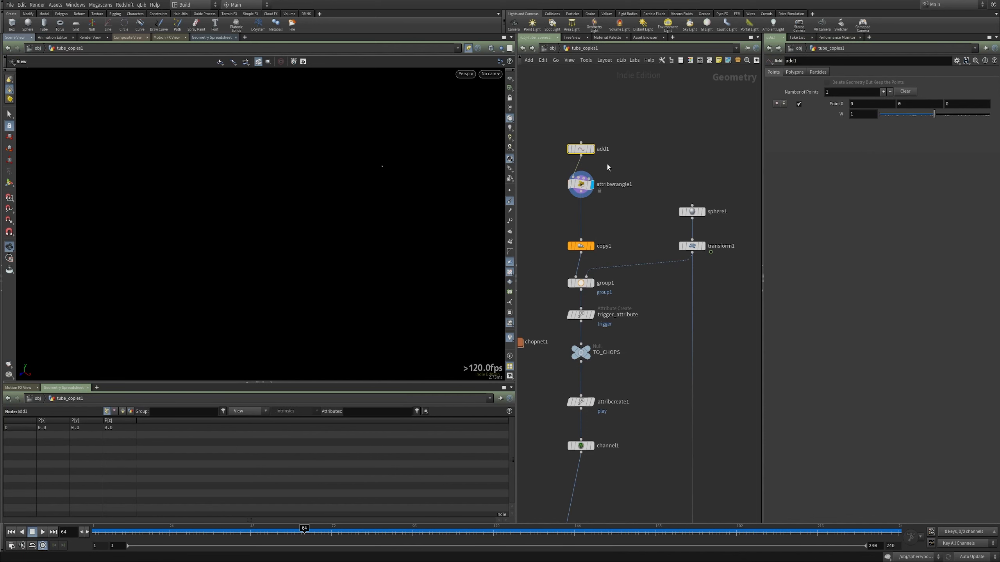
pyautogui.click(581, 184)
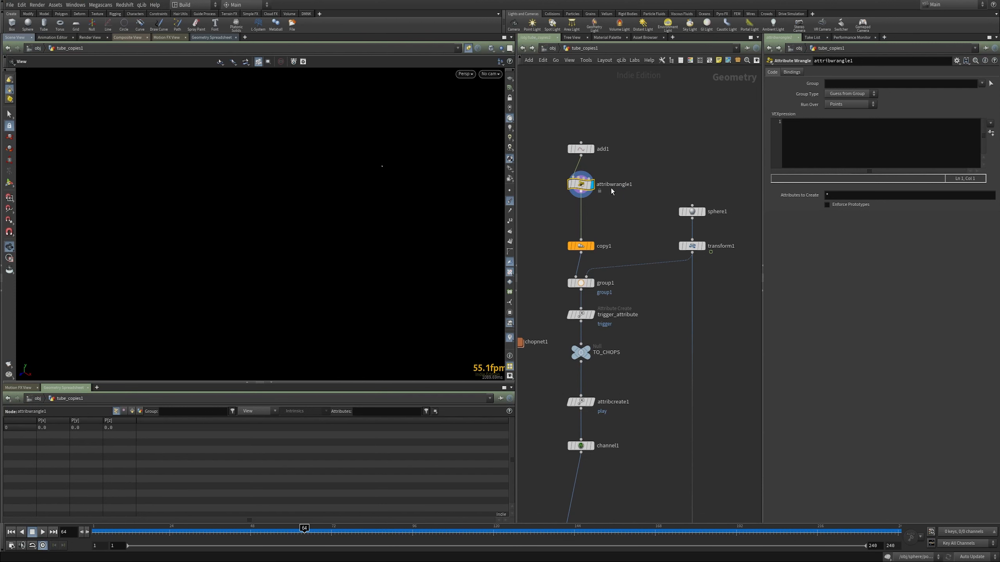
# Step: Define the point's normal in attribwrangle1 with the VEX expression v@N = {0,0,1};
pyautogui.click(813, 147)
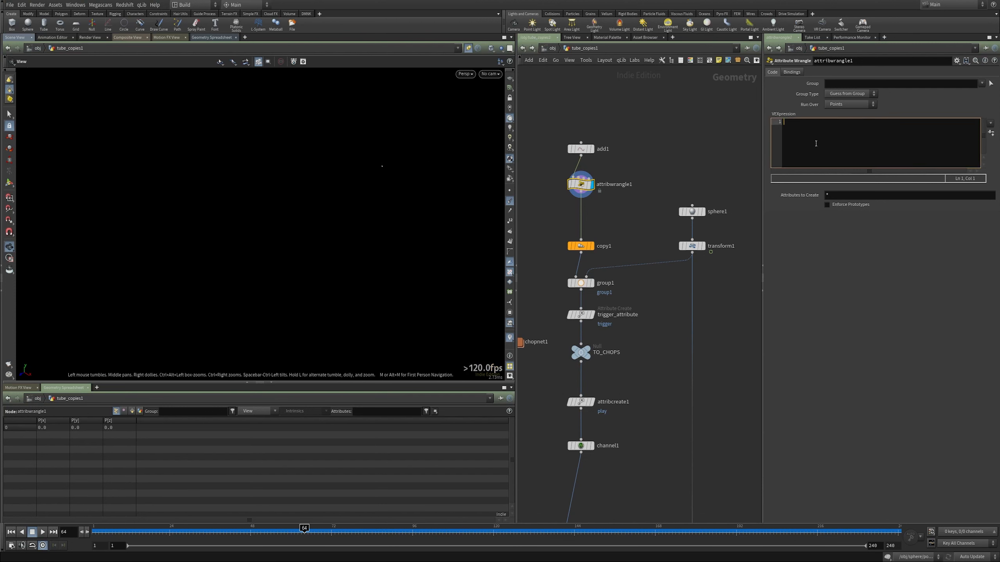
pyautogui.write('v')
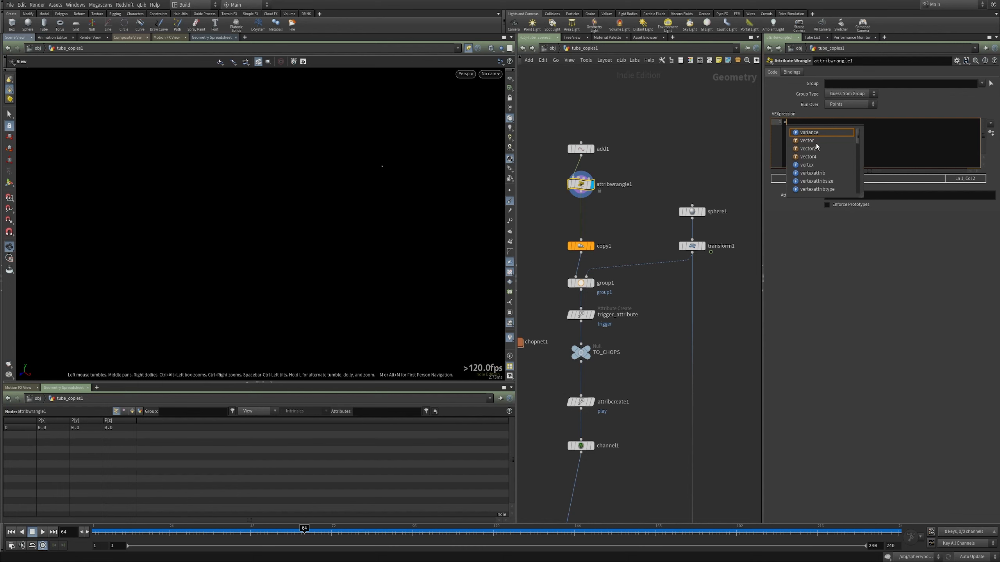
pyautogui.write('@N = {0,0,1};')
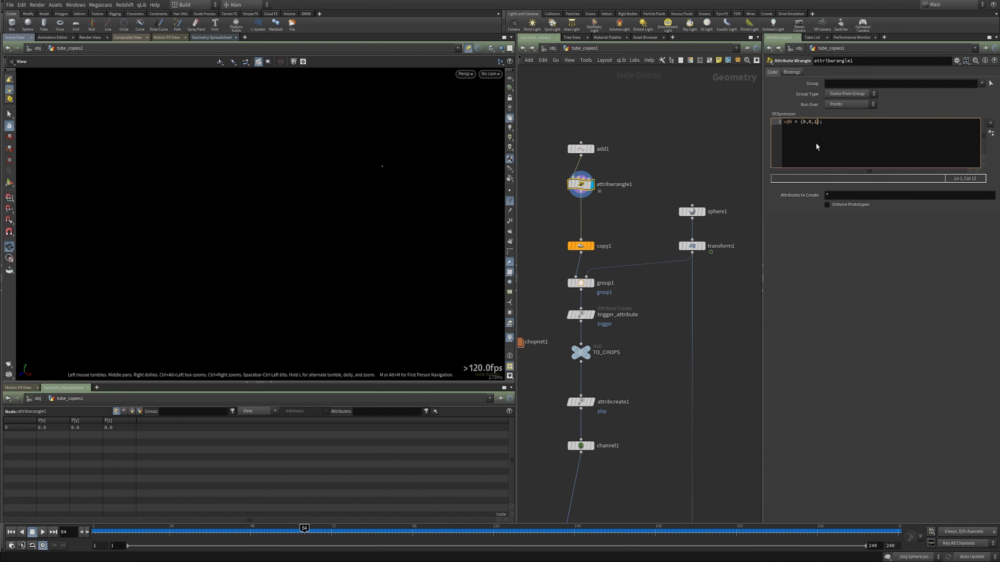
pyautogui.click(834, 334)
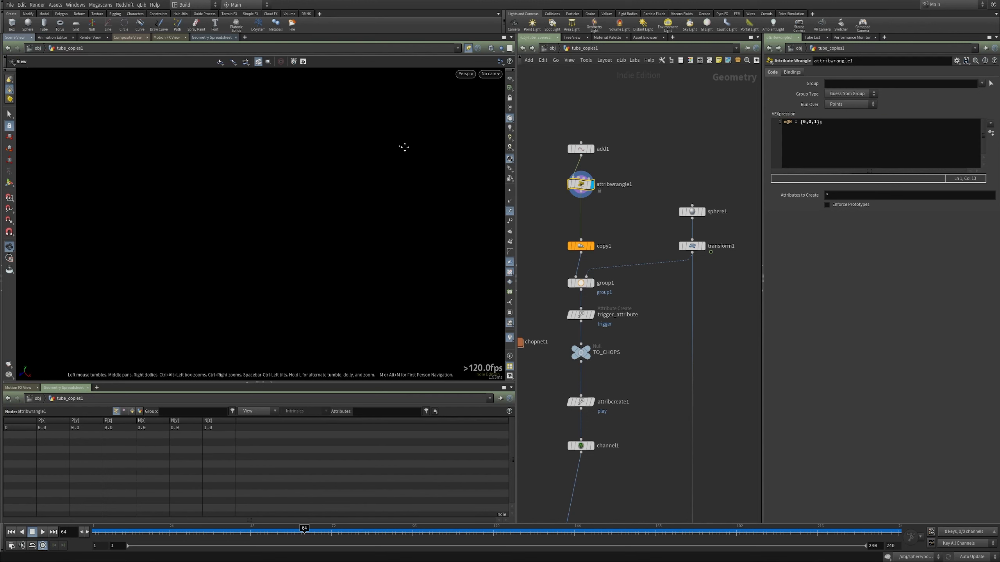
# Step: Show point normals in the viewport, and make copy1 the displayed node
pyautogui.click(509, 201)
pyautogui.click(509, 211)
pyautogui.moveTo(596, 202); pyautogui.dragTo(591, 139, button='middle')
pyautogui.click(588, 184)
pyautogui.click(576, 184)
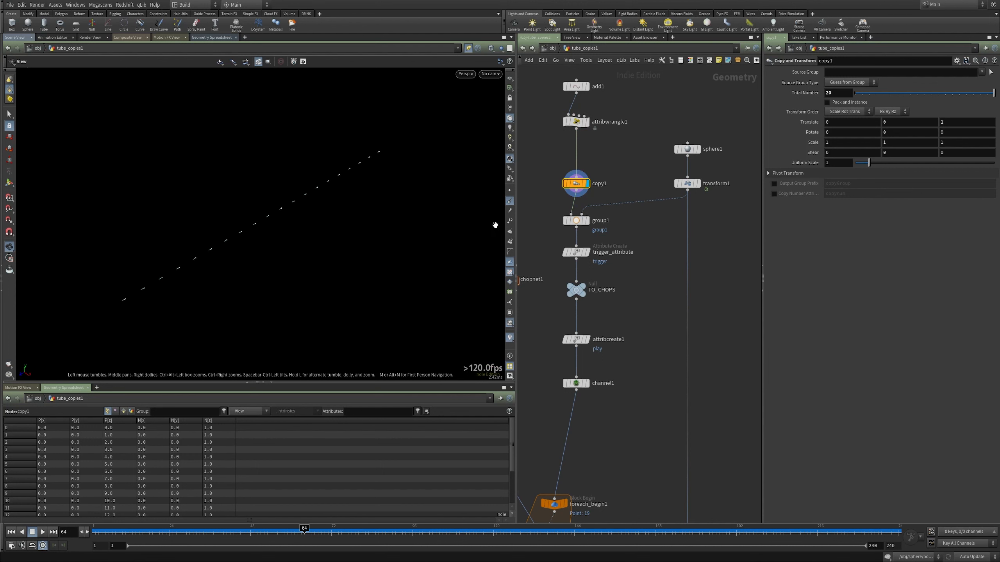
# Step: Make color1 the displayed node and scrub the timeline to frame 225
pyautogui.moveTo(606, 406); pyautogui.dragTo(694, 343, button='middle')
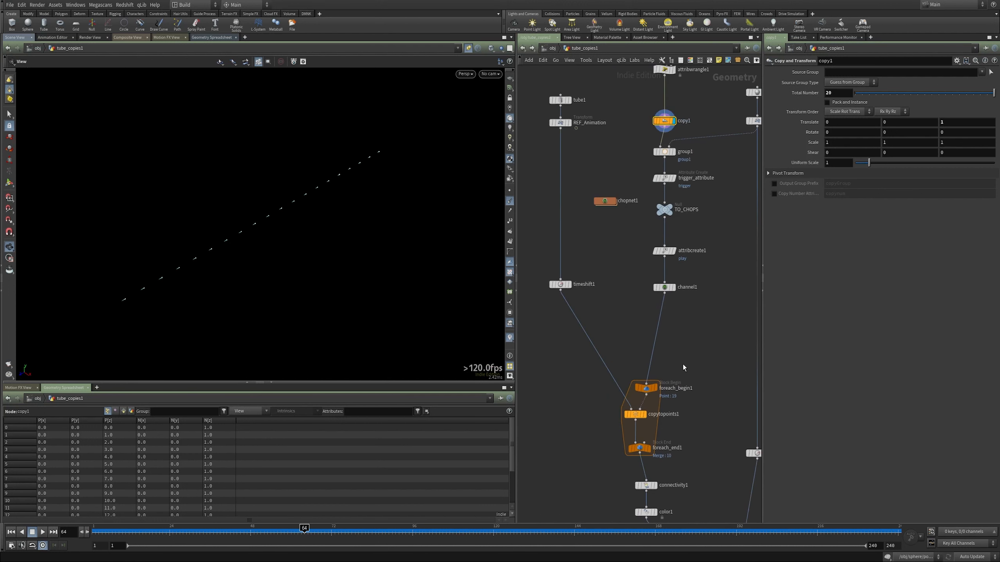
pyautogui.moveTo(672, 476); pyautogui.dragTo(655, 394, button='middle')
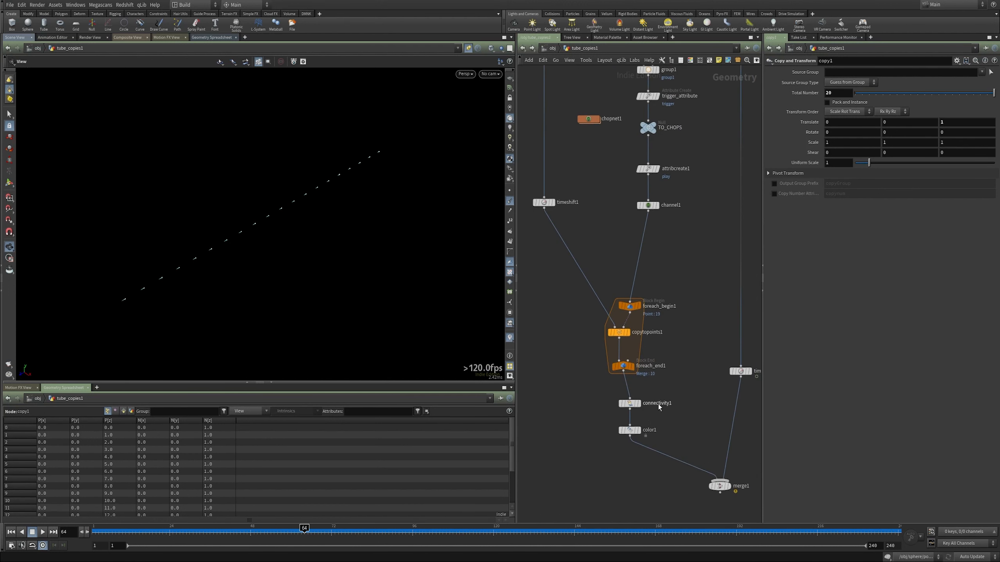
pyautogui.click(638, 430)
pyautogui.moveTo(283, 530); pyautogui.dragTo(847, 532)
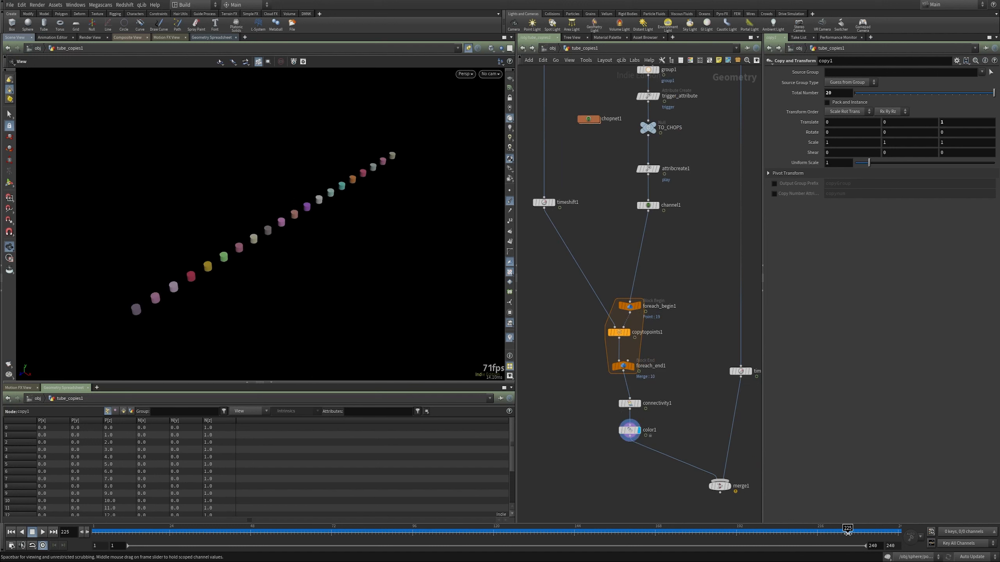
# Step: Move copy1 slightly closer to attribwrangle1 in the network, and activate its transform handle in the viewport
pyautogui.moveTo(602, 180); pyautogui.dragTo(604, 278, button='middle')
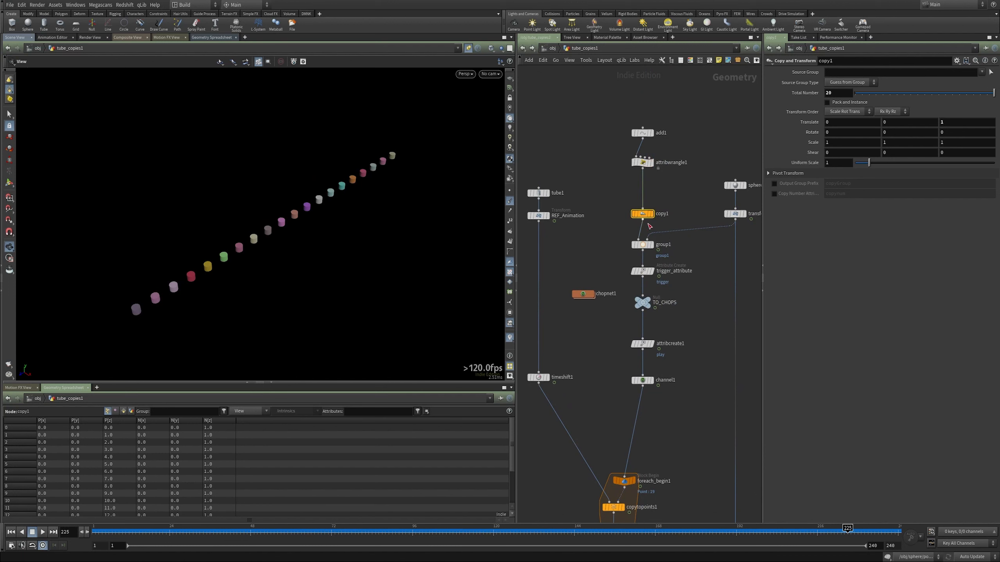
pyautogui.moveTo(650, 214); pyautogui.dragTo(685, 224)
pyautogui.click(11, 184)
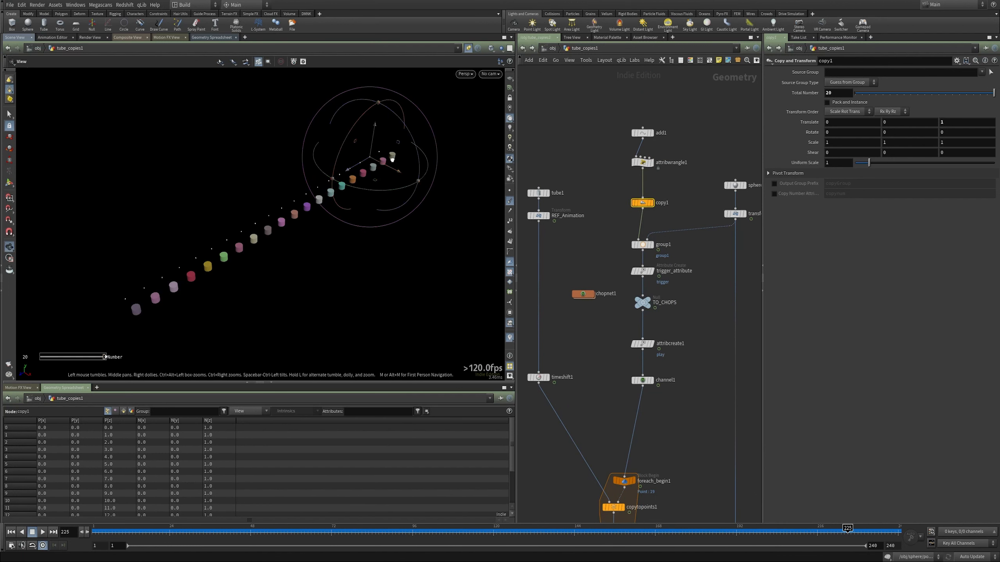
pyautogui.keyDown('alt'); pyautogui.moveTo(393, 158); pyautogui.dragTo(397, 152); pyautogui.keyUp('alt')
pyautogui.keyDown('alt'); pyautogui.moveTo(397, 152); pyautogui.dragTo(502, 126, button='right'); pyautogui.keyUp('alt')
pyautogui.press('Return')
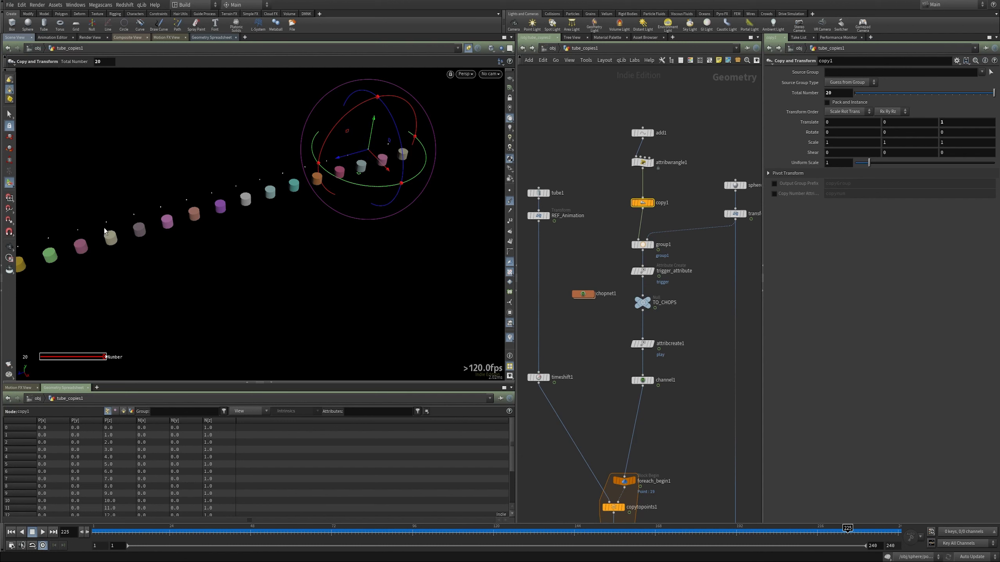
pyautogui.press('Escape')
pyautogui.scroll(-4, 100, 247)
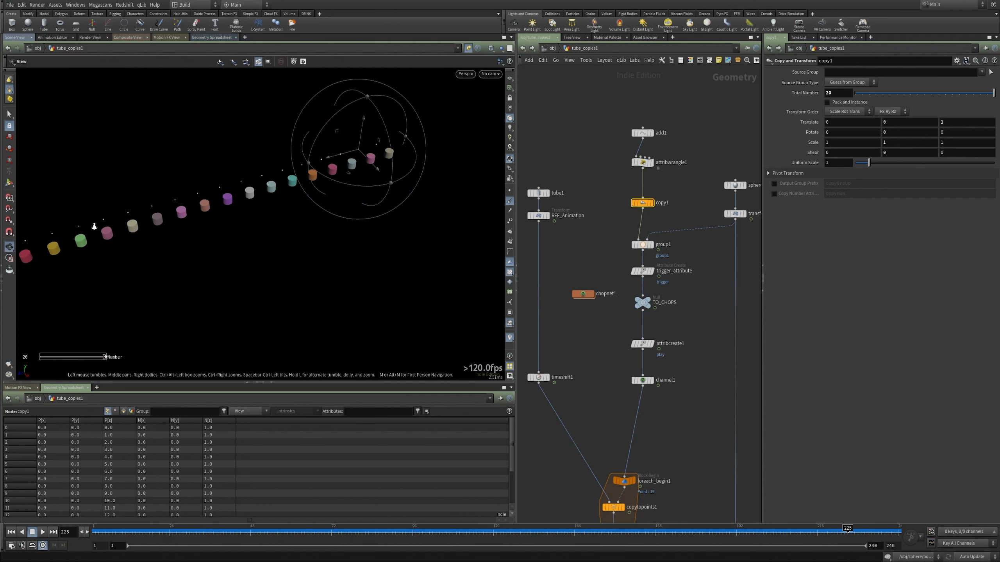
pyautogui.press('Return')
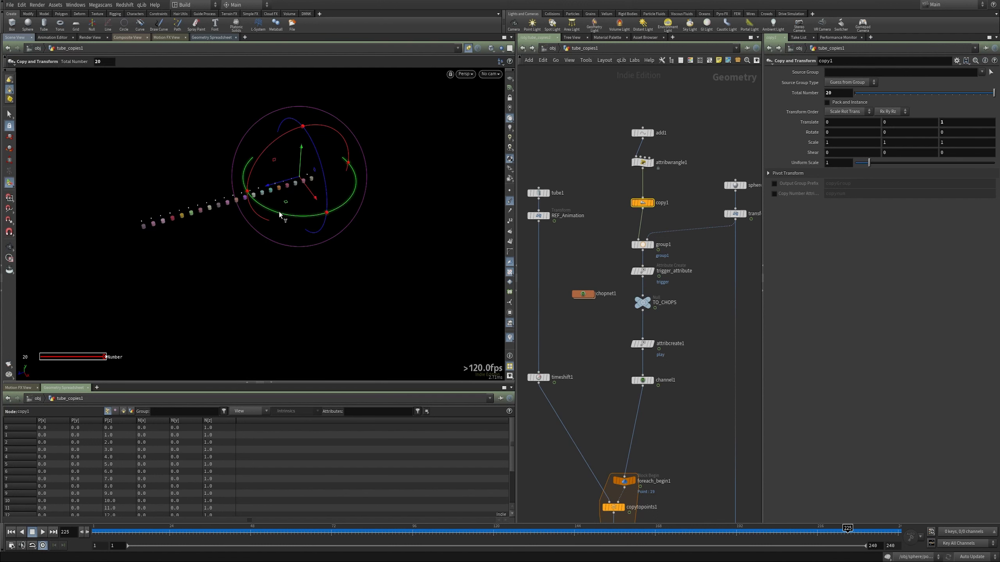
# Step: Rotate the copies in copy1 around Y to about -42.26 degrees with the viewport handle
pyautogui.moveTo(276, 215); pyautogui.dragTo(281, 178)
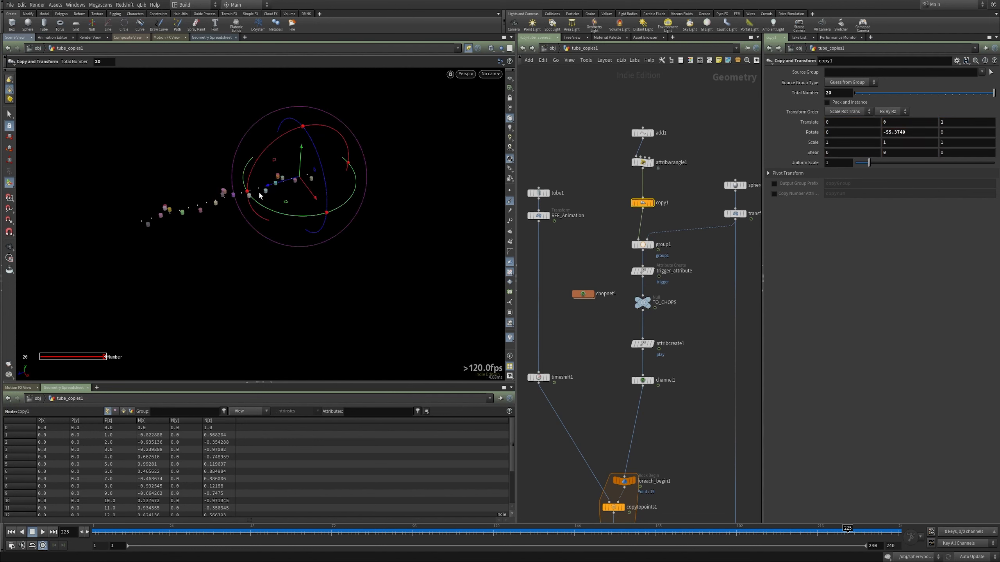
pyautogui.press('Escape')
pyautogui.moveTo(275, 183); pyautogui.dragTo(321, 195)
pyautogui.press('Return')
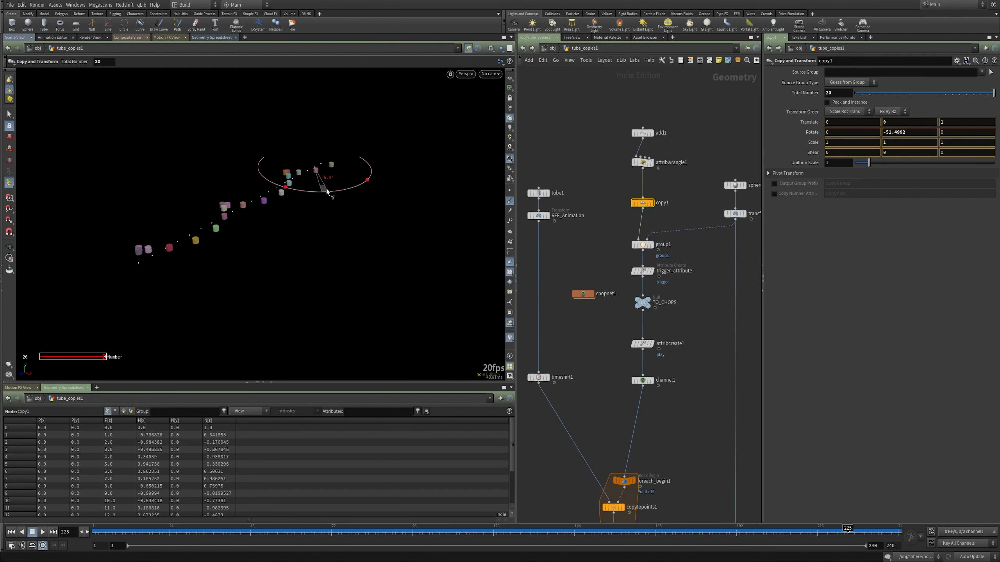
pyautogui.moveTo(327, 192); pyautogui.dragTo(331, 190)
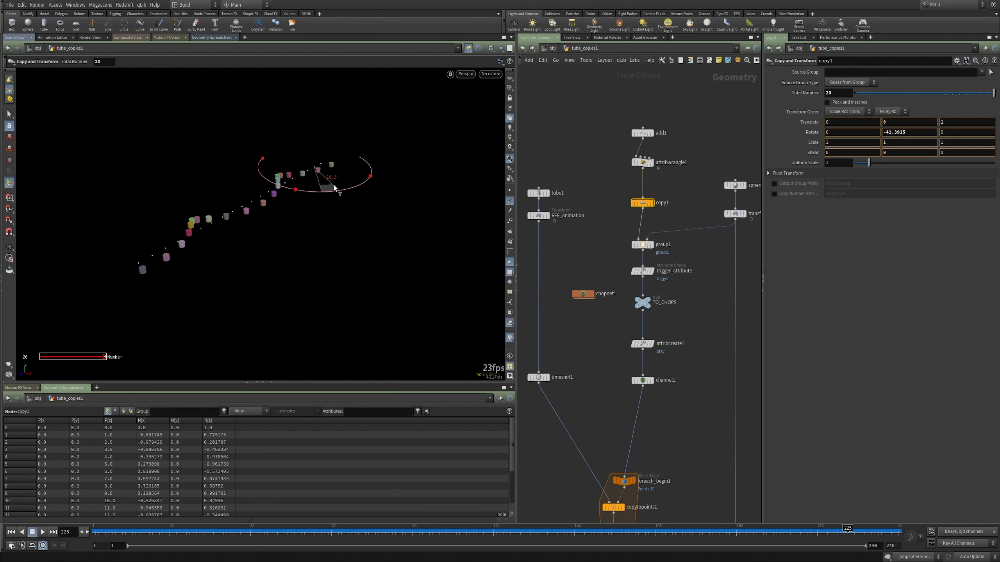
pyautogui.moveTo(332, 189); pyautogui.dragTo(332, 190)
pyautogui.press('Escape')
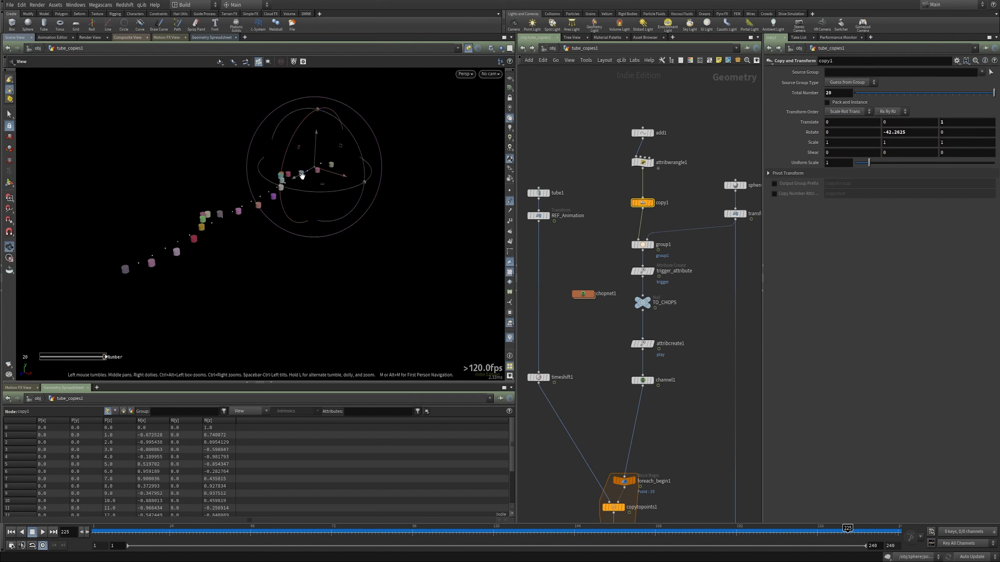
# Step: Scrub the timeline to review how the tubes move with the rotated copies
pyautogui.scroll(-1, 274, 203)
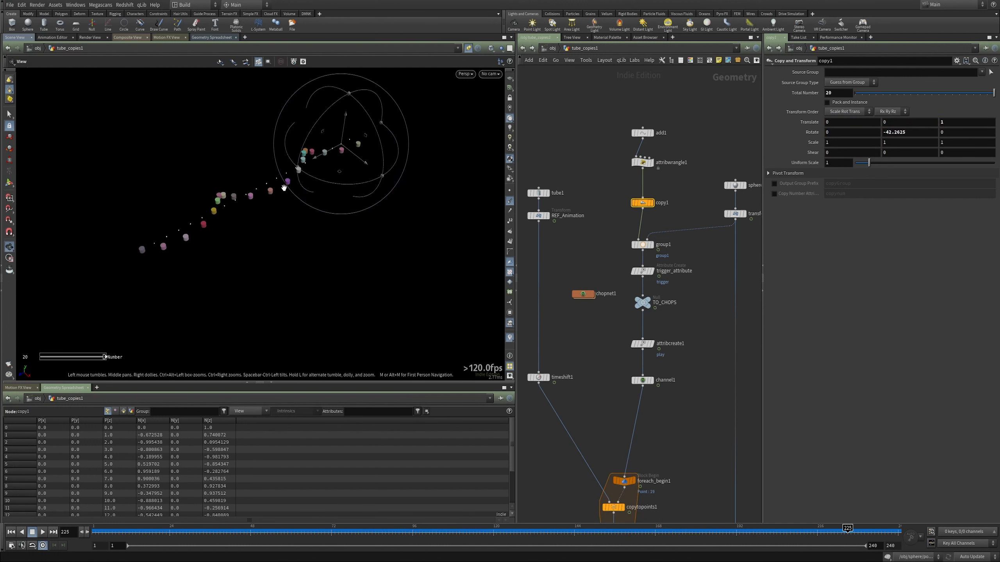
pyautogui.press('Return')
pyautogui.moveTo(295, 535); pyautogui.dragTo(250, 532)
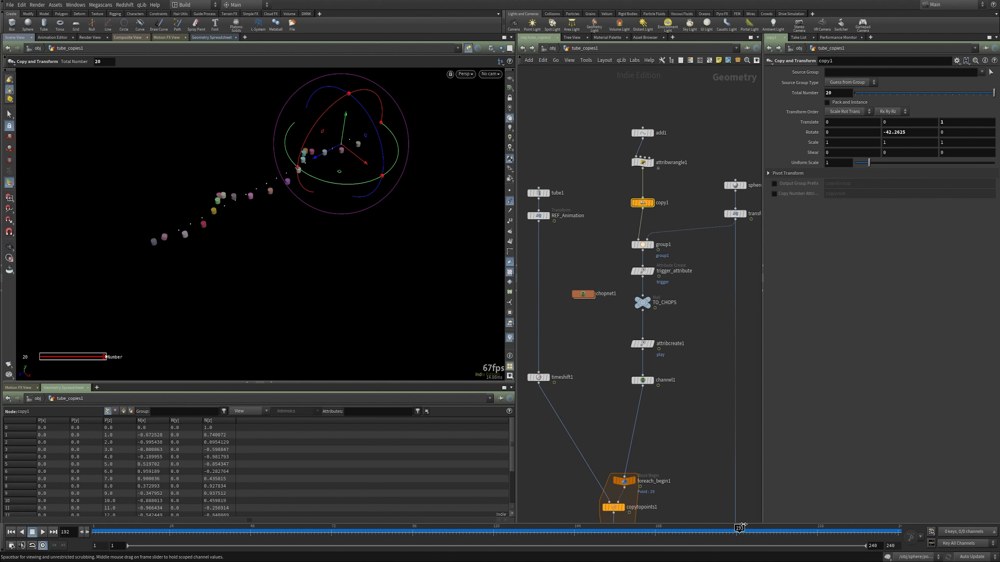
# Step: Make merge1 the displayed node, turn off the point overlay in the viewport, and switch back to the View tool
pyautogui.moveTo(715, 418); pyautogui.dragTo(648, 226, button='middle')
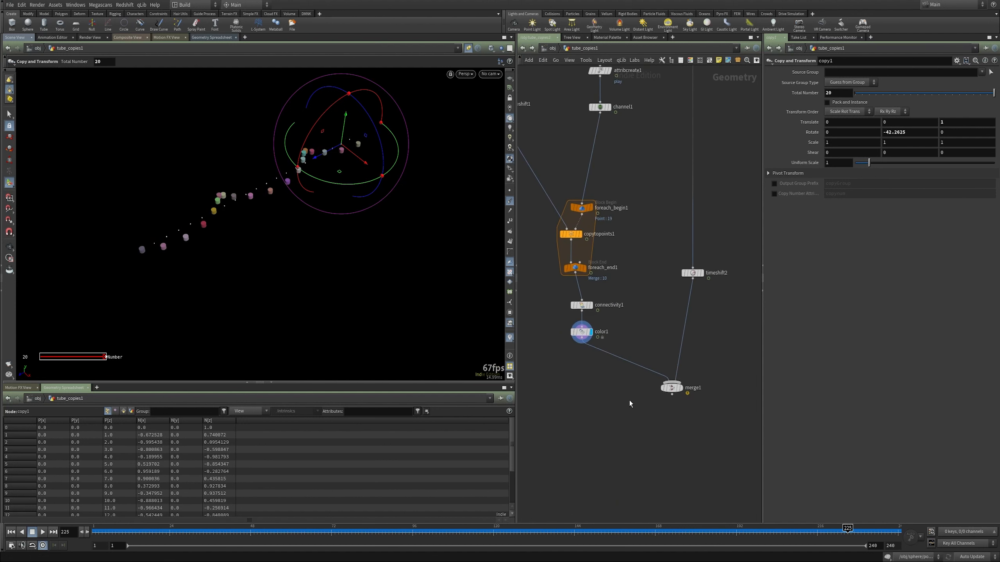
pyautogui.click(681, 388)
pyautogui.keyDown('alt'); pyautogui.moveTo(248, 172); pyautogui.dragTo(232, 241, button='middle'); pyautogui.keyUp('alt')
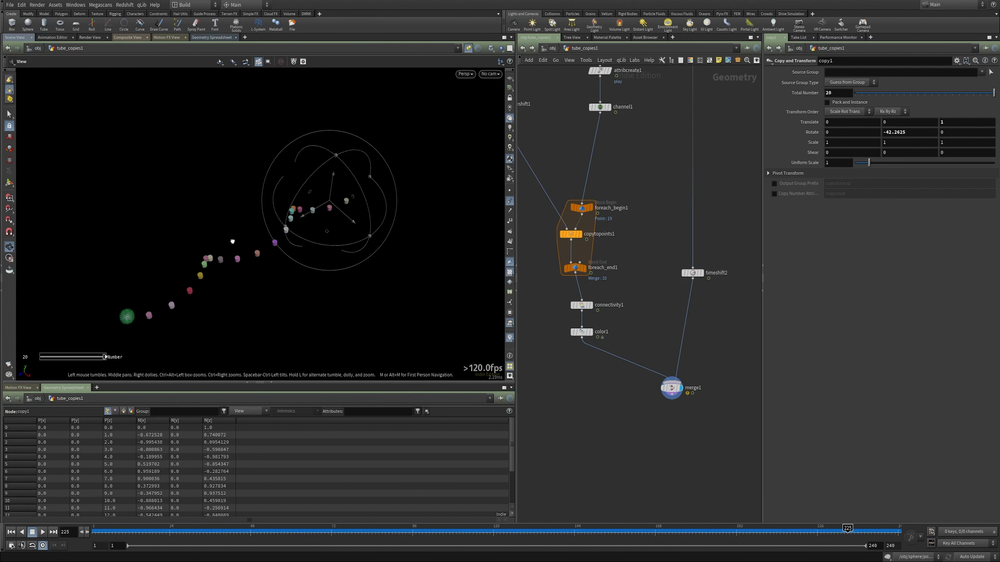
pyautogui.keyDown('alt'); pyautogui.moveTo(233, 240); pyautogui.dragTo(237, 200); pyautogui.keyUp('alt')
pyautogui.click(509, 204)
pyautogui.keyDown('alt'); pyautogui.moveTo(230, 226); pyautogui.dragTo(296, 205, button='right'); pyautogui.keyUp('alt')
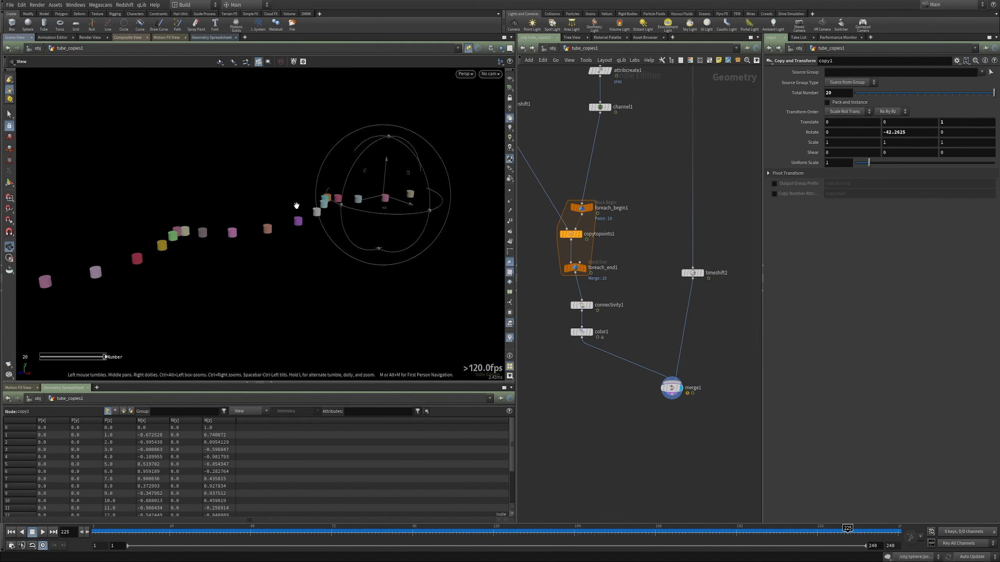
pyautogui.keyDown('alt'); pyautogui.moveTo(293, 217); pyautogui.dragTo(390, 192, button='middle'); pyautogui.keyUp('alt')
pyautogui.keyDown('alt'); pyautogui.moveTo(391, 192); pyautogui.dragTo(375, 200, button='right'); pyautogui.keyUp('alt')
pyautogui.keyDown('alt'); pyautogui.moveTo(374, 199); pyautogui.dragTo(337, 219, button='middle'); pyautogui.keyUp('alt')
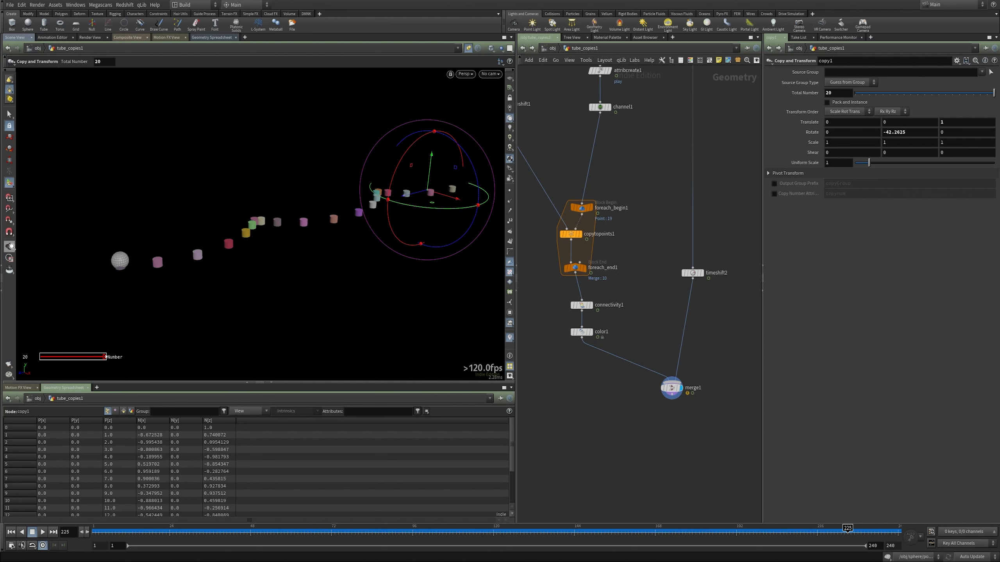
pyautogui.click(9, 246)
# Step: Play and scrub the animation through to frame 221, and examine the tubes' directions of travel as the sphere passes
pyautogui.moveTo(96, 529); pyautogui.dragTo(123, 528)
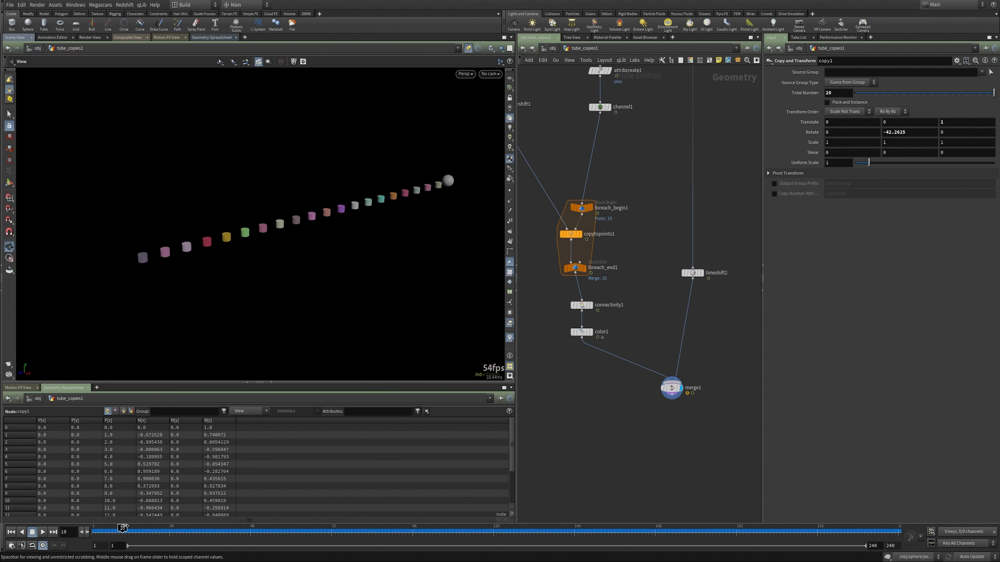
pyautogui.moveTo(340, 526); pyautogui.dragTo(311, 531)
pyautogui.press('Up')
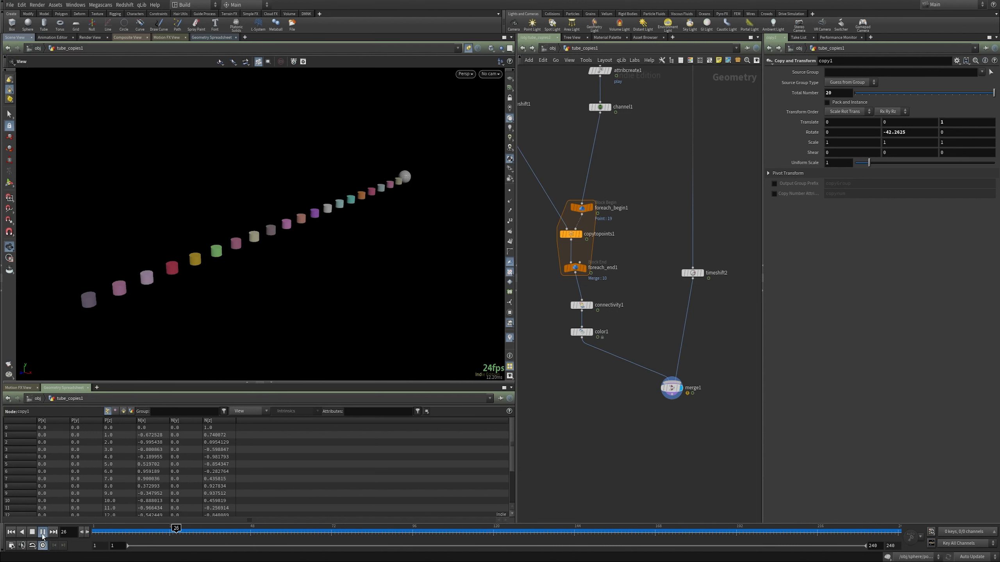
pyautogui.press('Up')
pyautogui.moveTo(217, 535); pyautogui.dragTo(834, 502)
pyautogui.moveTo(219, 244); pyautogui.dragTo(376, 151)
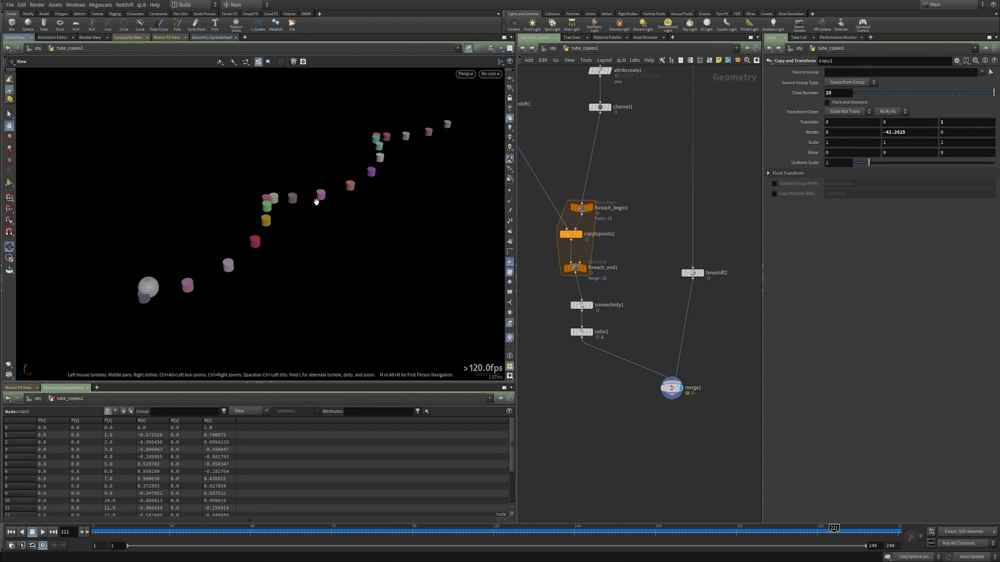
pyautogui.moveTo(316, 202); pyautogui.dragTo(310, 192)
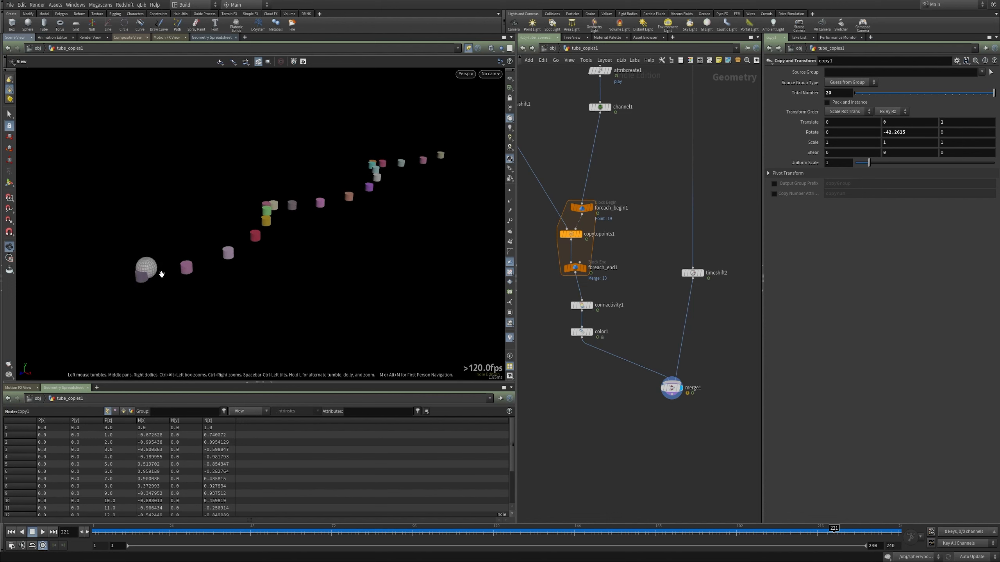
pyautogui.scroll(4, 161, 274)
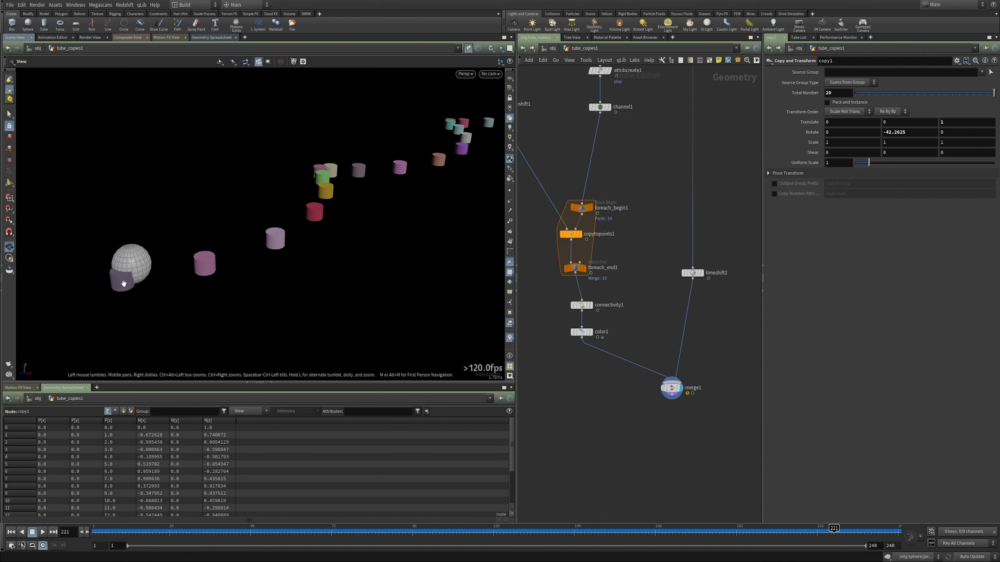
# Step: Return to the first frame, select the tube at the near end of the row, and add a Transform for it after merge1
pyautogui.scroll(-3, 158, 265)
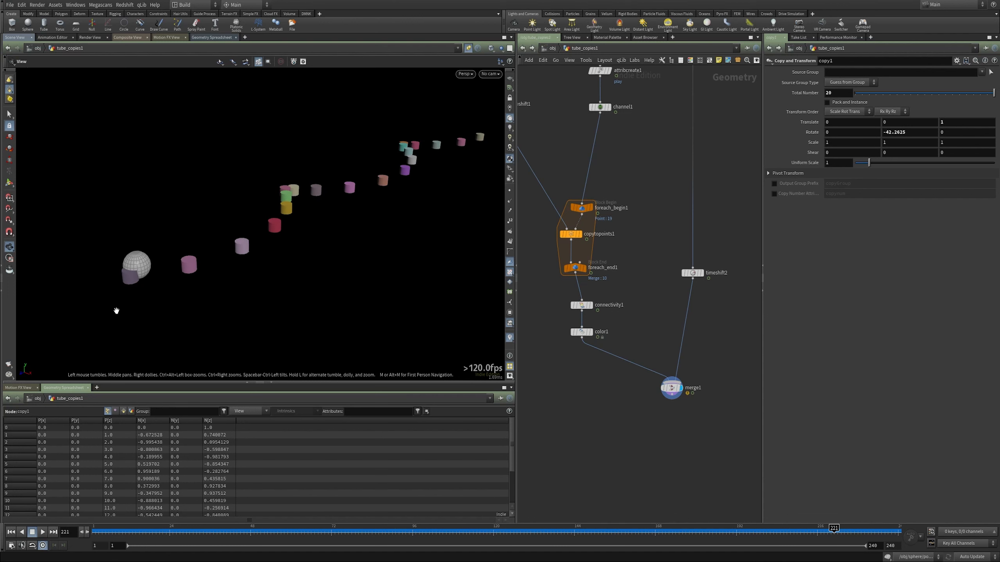
pyautogui.hotkey('ctrl', 'Up')
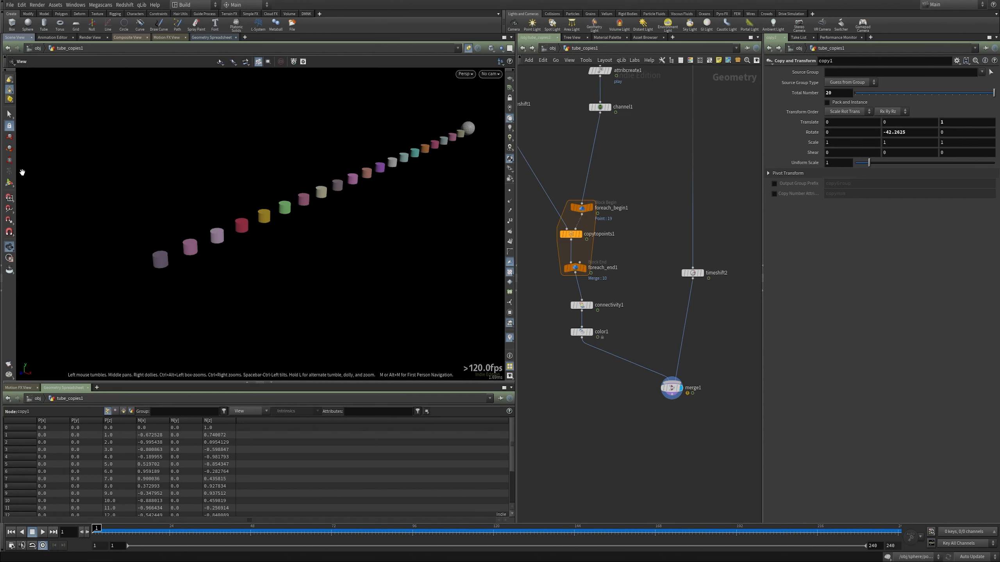
pyautogui.press('s')
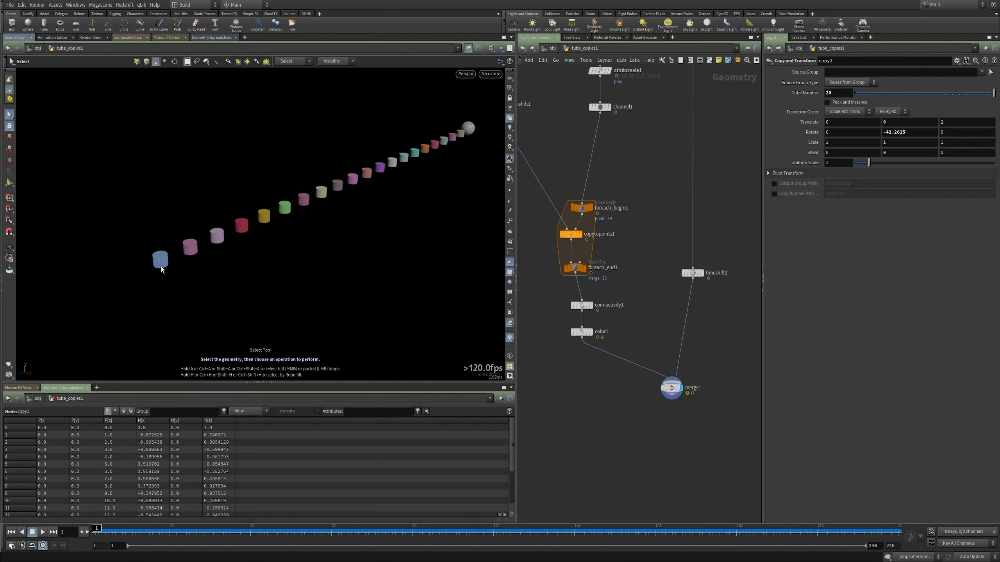
pyautogui.press('Tab')
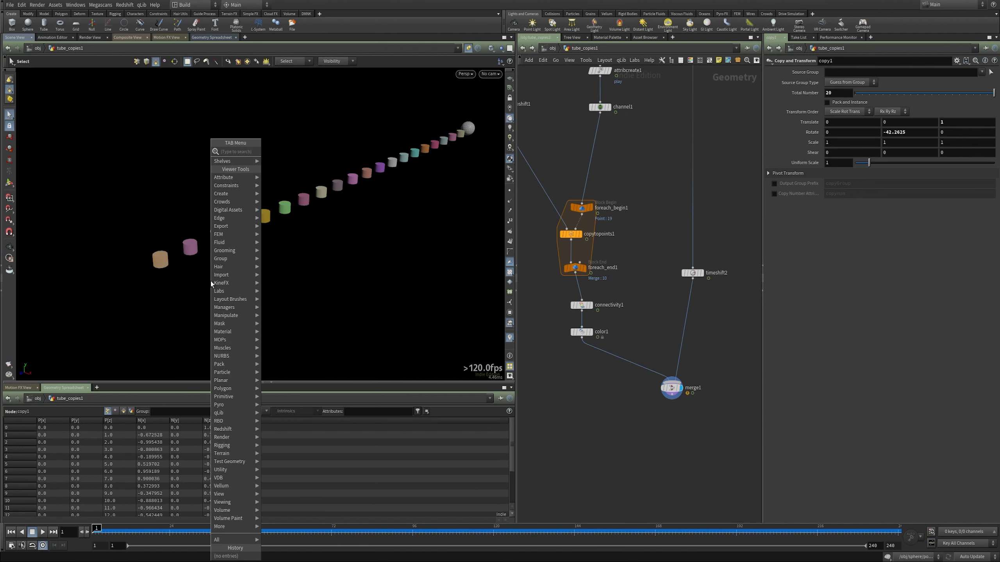
pyautogui.write('transform')
pyautogui.press('Return')
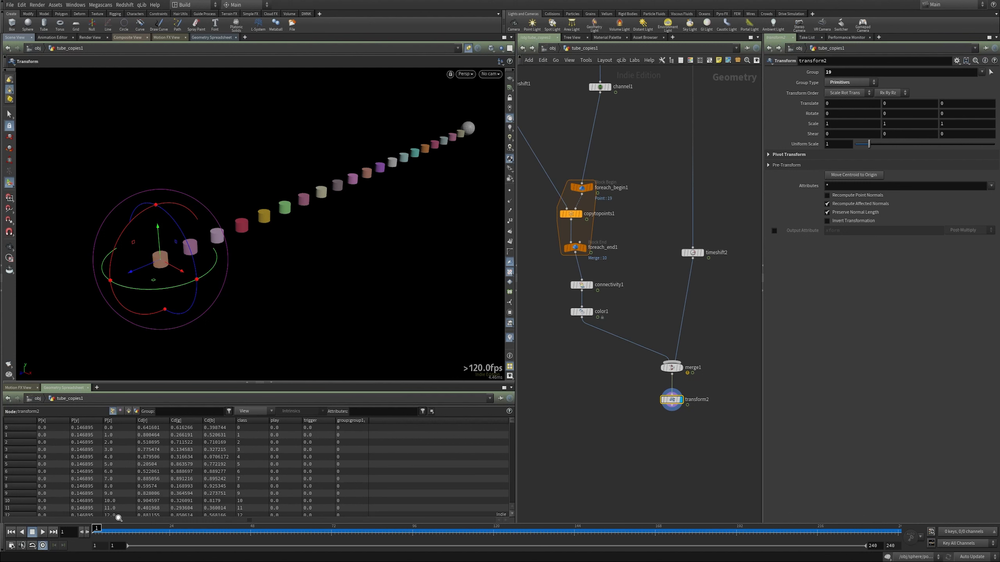
# Step: At frame 225, rotate the selected tube about 37.23 degrees around Y with the viewport handle, and scrub to check its changed direction
pyautogui.moveTo(98, 532); pyautogui.dragTo(848, 541)
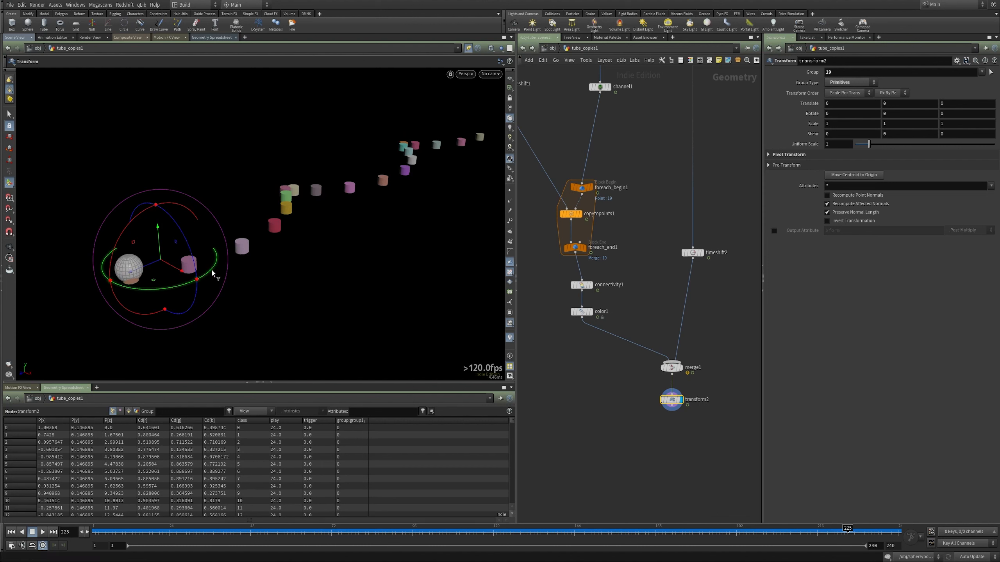
pyautogui.moveTo(212, 272); pyautogui.dragTo(232, 254)
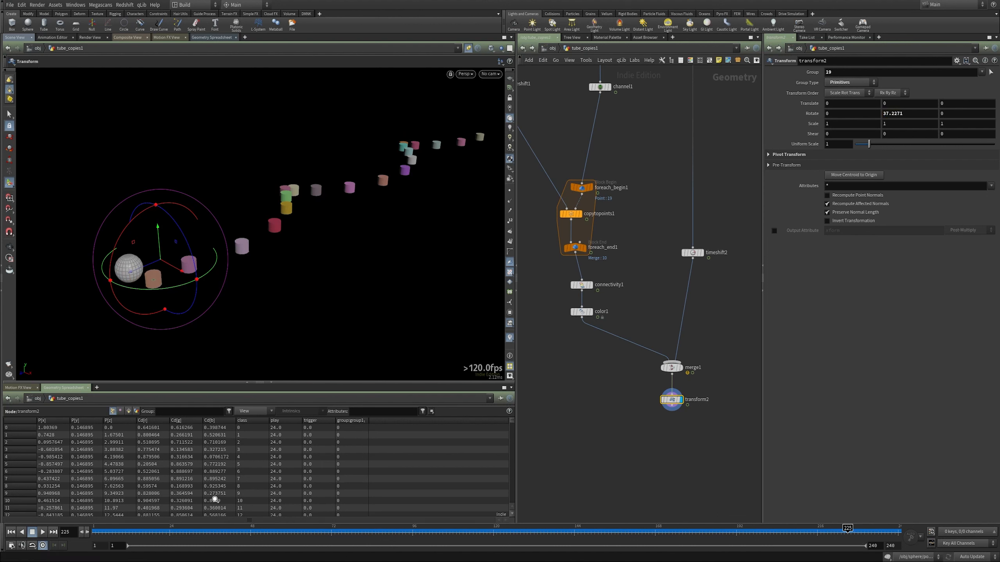
pyautogui.moveTo(192, 533); pyautogui.dragTo(813, 559)
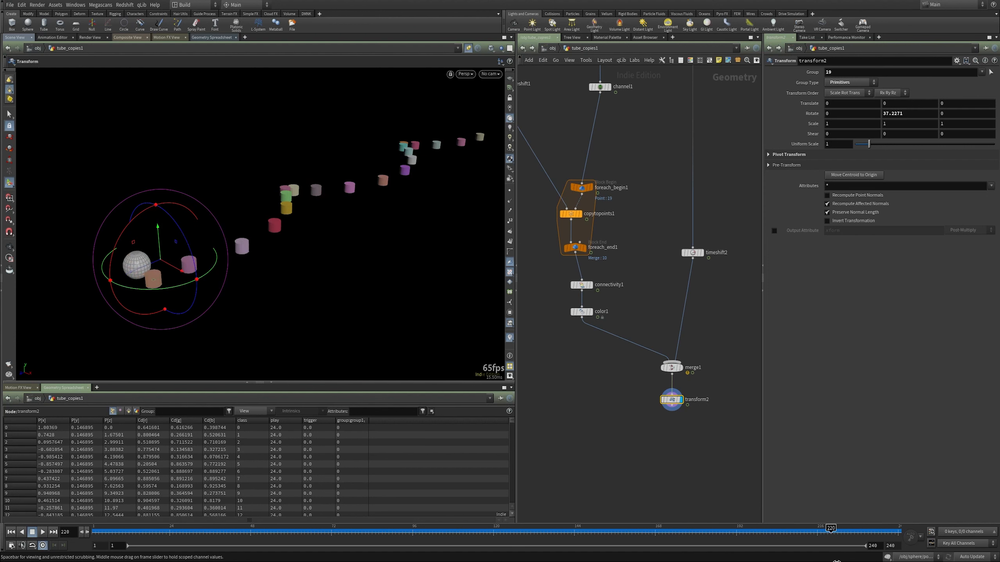
# Step: Switch to the View tool and scrub the timeline to review the tubes' movement with the rotated end tube
pyautogui.click(10, 247)
pyautogui.moveTo(123, 239); pyautogui.dragTo(208, 247)
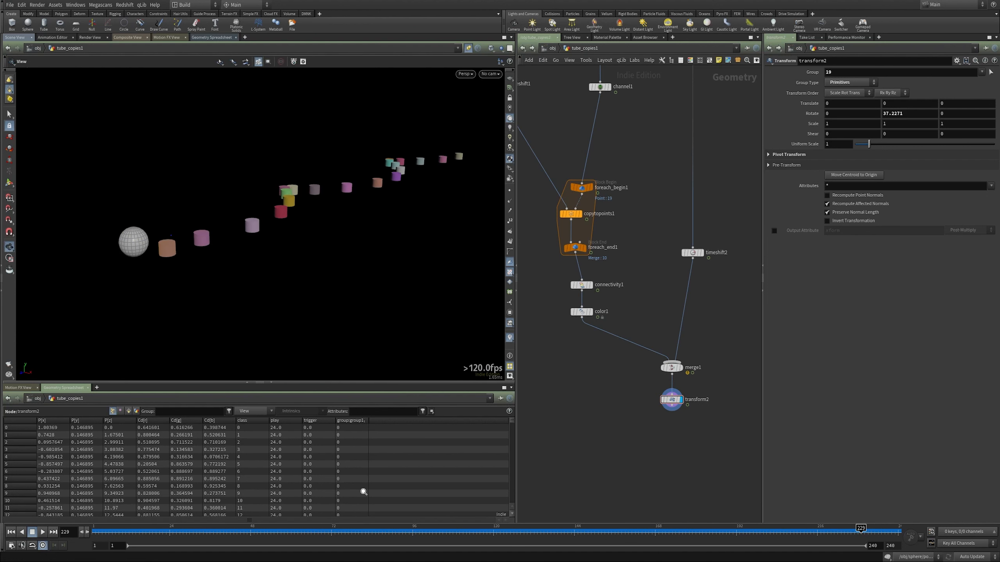
pyautogui.moveTo(197, 533); pyautogui.dragTo(585, 557)
pyautogui.moveTo(324, 206); pyautogui.dragTo(311, 195)
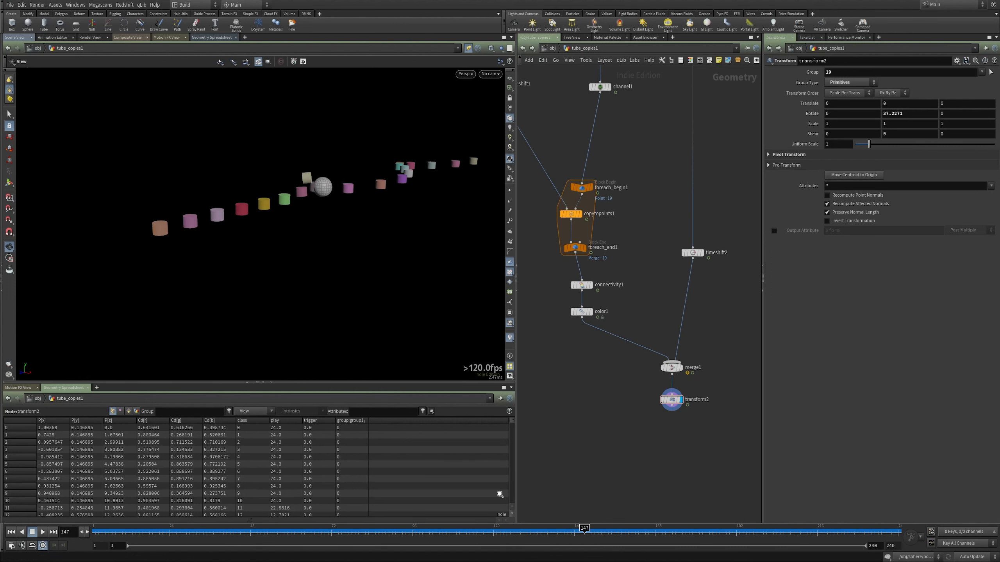
pyautogui.moveTo(497, 528); pyautogui.dragTo(573, 534)
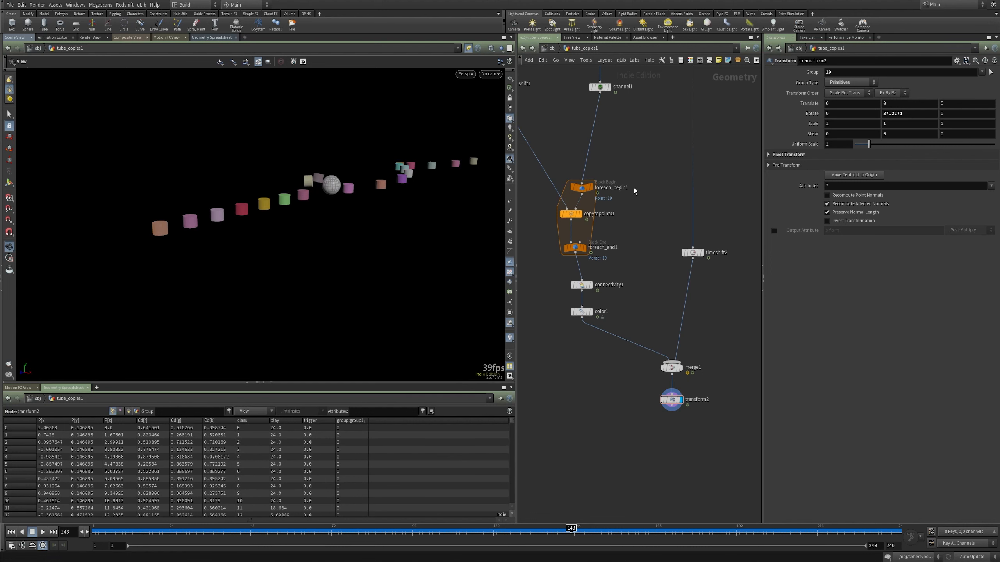
# Step: Select the REF_Animation transform and open its animated channels in the Animation Editor with the curves framed
pyautogui.moveTo(611, 135); pyautogui.dragTo(647, 366, button='middle')
pyautogui.scroll(-3, 586, 289)
pyautogui.moveTo(565, 283); pyautogui.dragTo(584, 339, button='middle')
pyautogui.click(567, 253)
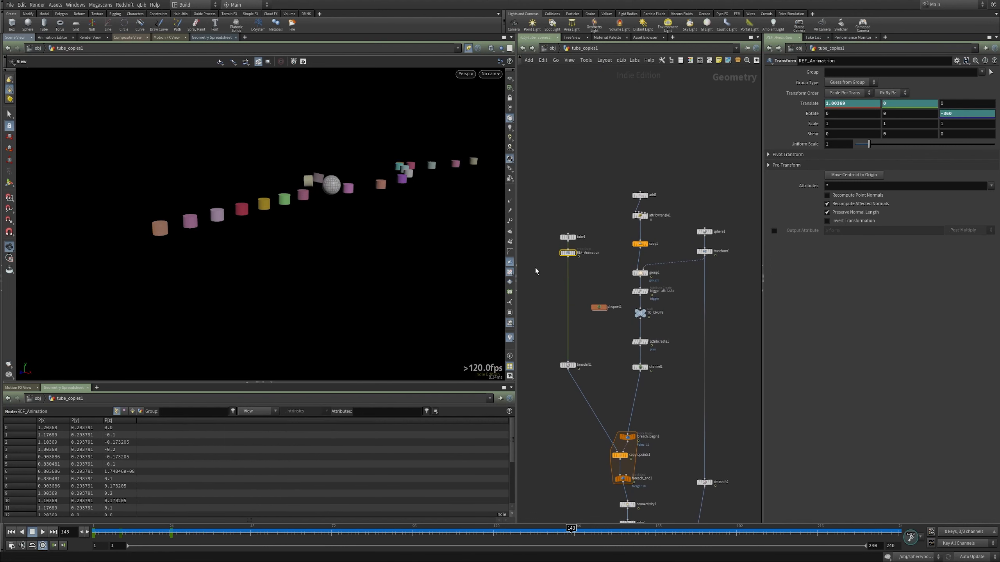
pyautogui.keyDown('shift'); pyautogui.click(809, 117); pyautogui.keyUp('shift')
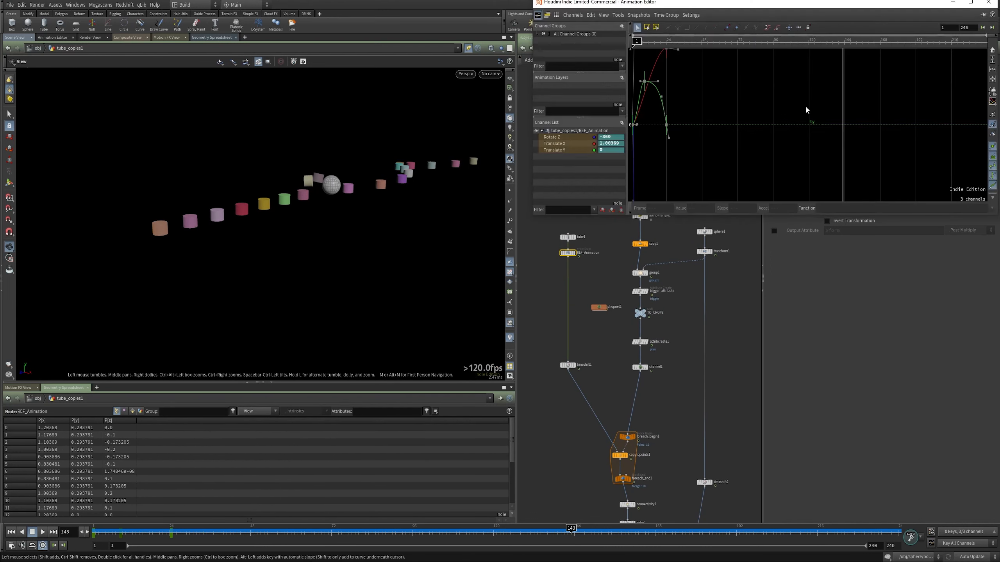
pyautogui.moveTo(698, 97); pyautogui.dragTo(748, 143, button='middle')
pyautogui.scroll(1, 747, 139)
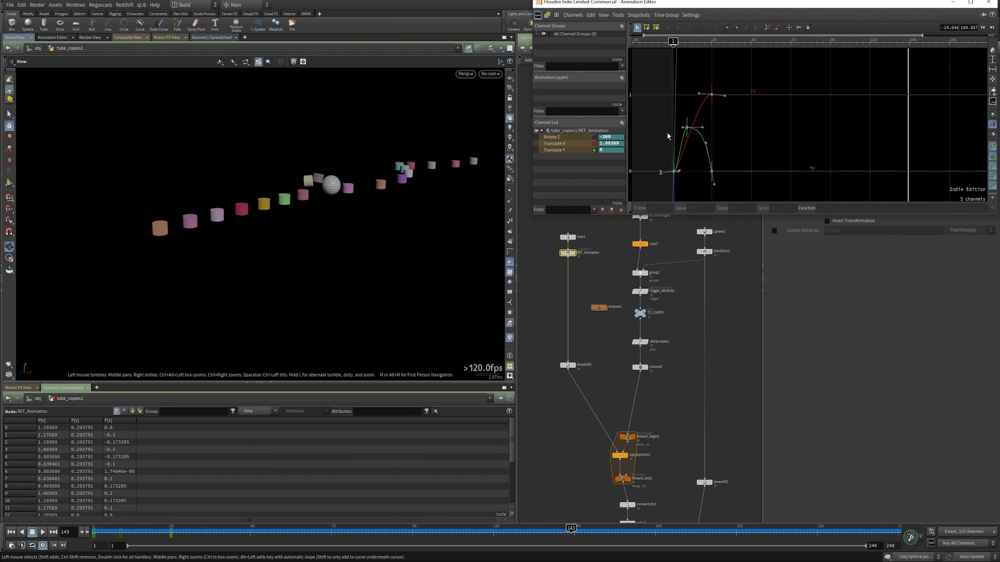
# Step: Raise the peak key of REF_Animation's Translate Y curve to about 0.889, scrubbing the timeline to check the tubes' jump height
pyautogui.moveTo(687, 131); pyautogui.dragTo(682, 109)
pyautogui.moveTo(484, 532); pyautogui.dragTo(513, 547)
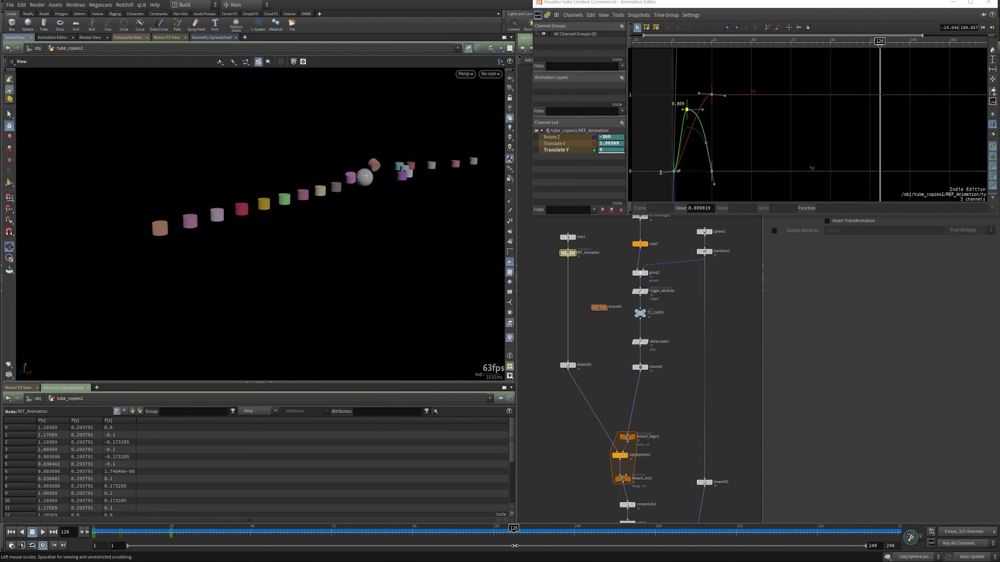
pyautogui.moveTo(363, 212); pyautogui.dragTo(379, 181)
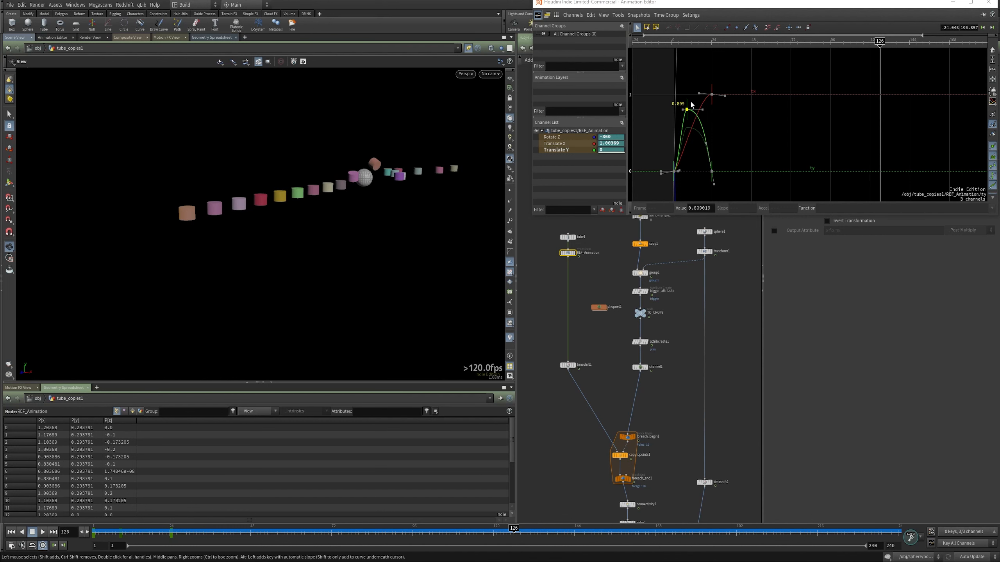
pyautogui.moveTo(688, 113)
pyautogui.mouseDown()
pyautogui.moveTo(687, 132)
pyautogui.moveTo(688, 106)
pyautogui.mouseUp()
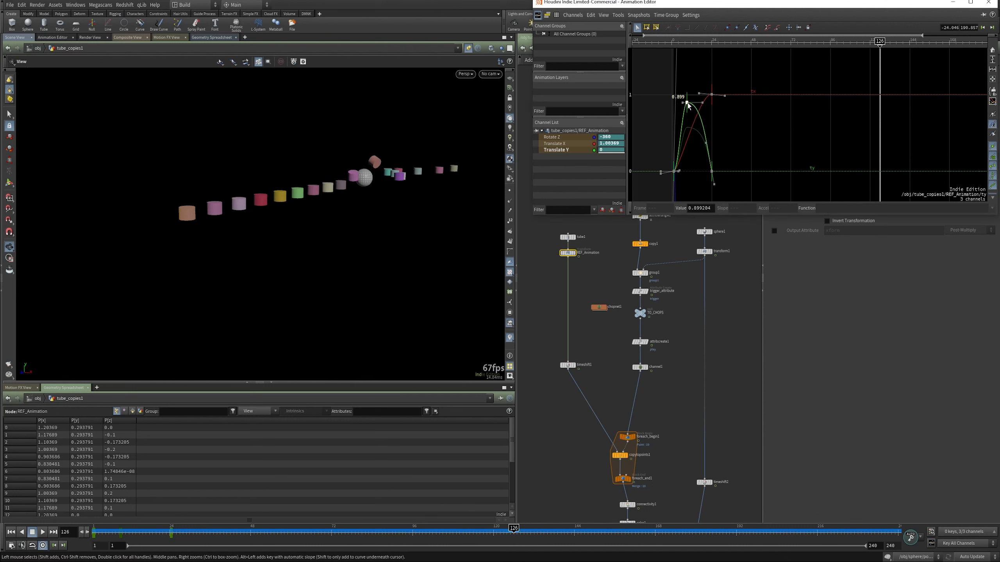
pyautogui.moveTo(510, 524); pyautogui.dragTo(547, 529)
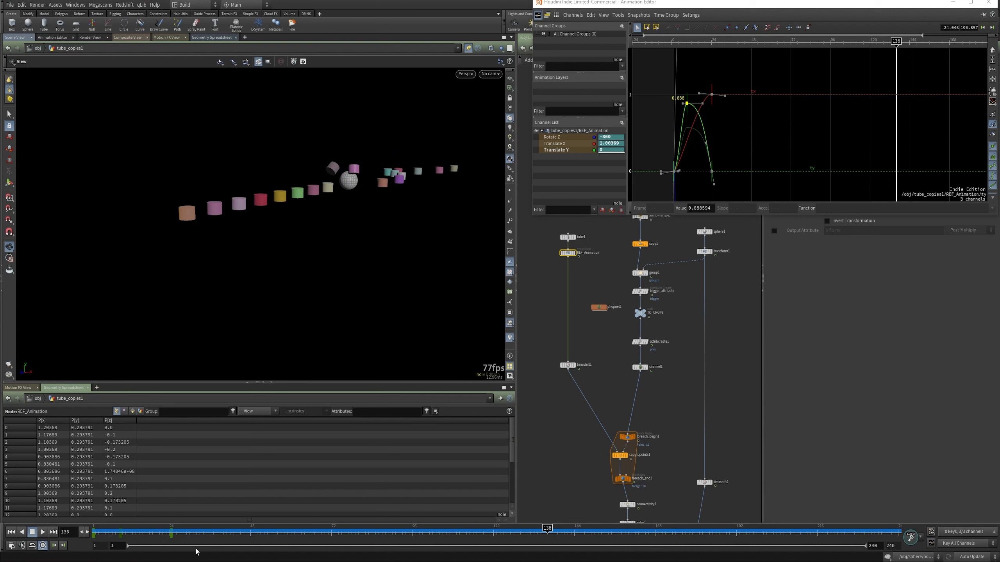
# Step: Play the animation through to frame 207 to review the higher jumps, and close the Animation Editor
pyautogui.click(43, 532)
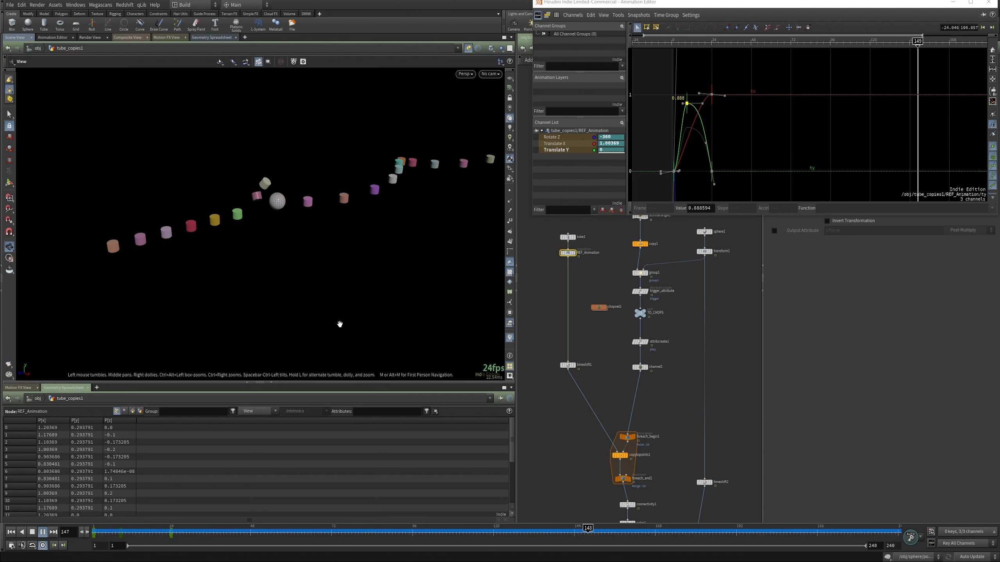
pyautogui.click(43, 532)
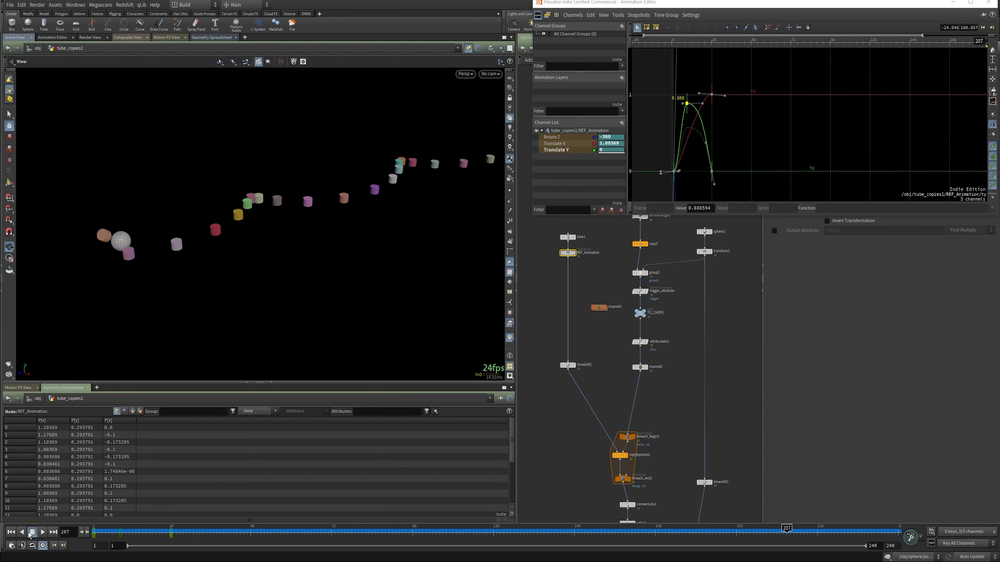
pyautogui.click(988, 2)
# Step: Go up to the object level and display the sphere object in the viewport
pyautogui.click(547, 48)
pyautogui.scroll(-3, 595, 196)
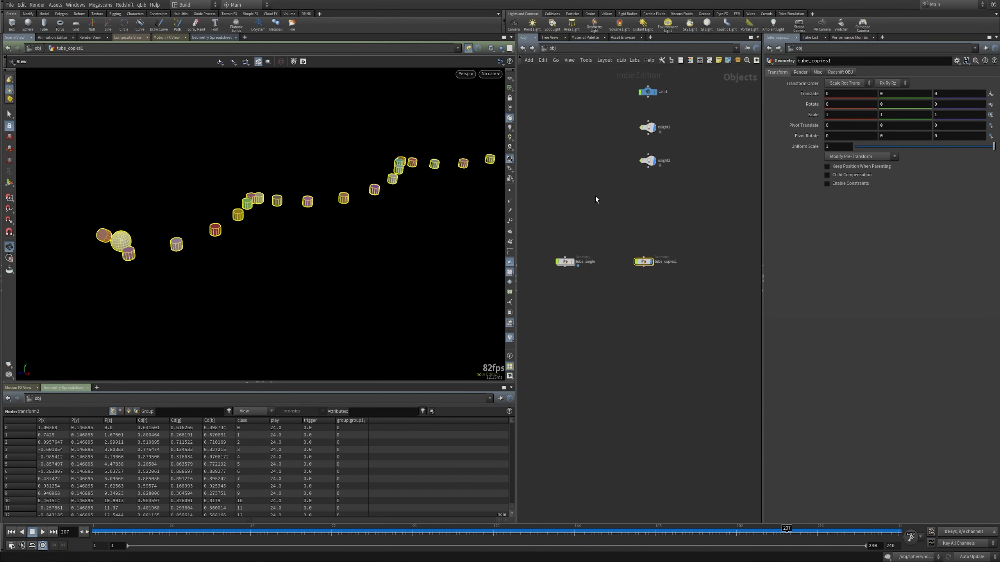
pyautogui.moveTo(643, 215); pyautogui.dragTo(576, 204, button='middle')
pyautogui.scroll(-3, 648, 251)
pyautogui.moveTo(677, 239); pyautogui.dragTo(659, 295, button='middle')
pyautogui.scroll(2, 622, 296)
pyautogui.moveTo(659, 295); pyautogui.dragTo(595, 340)
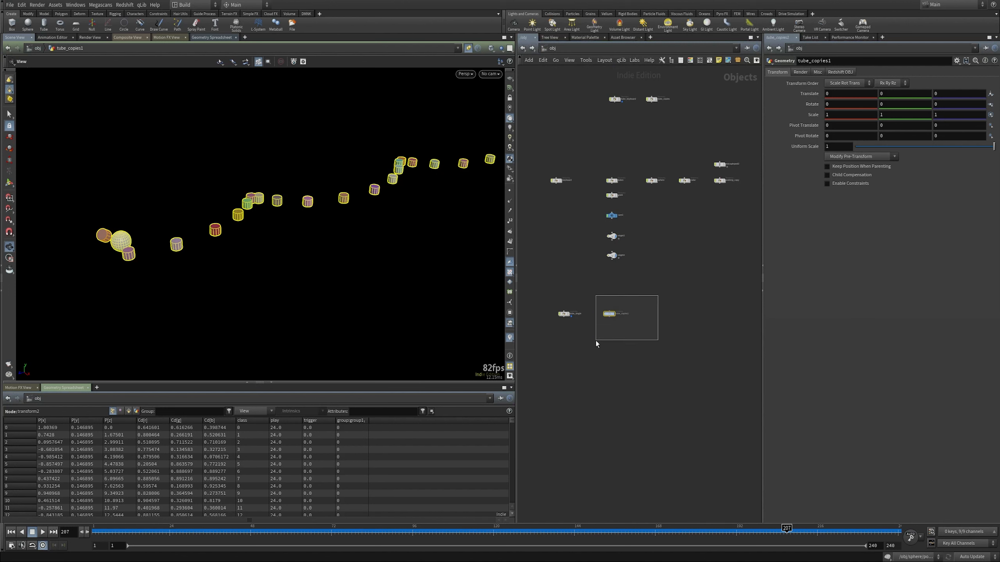
pyautogui.scroll(3, 630, 224)
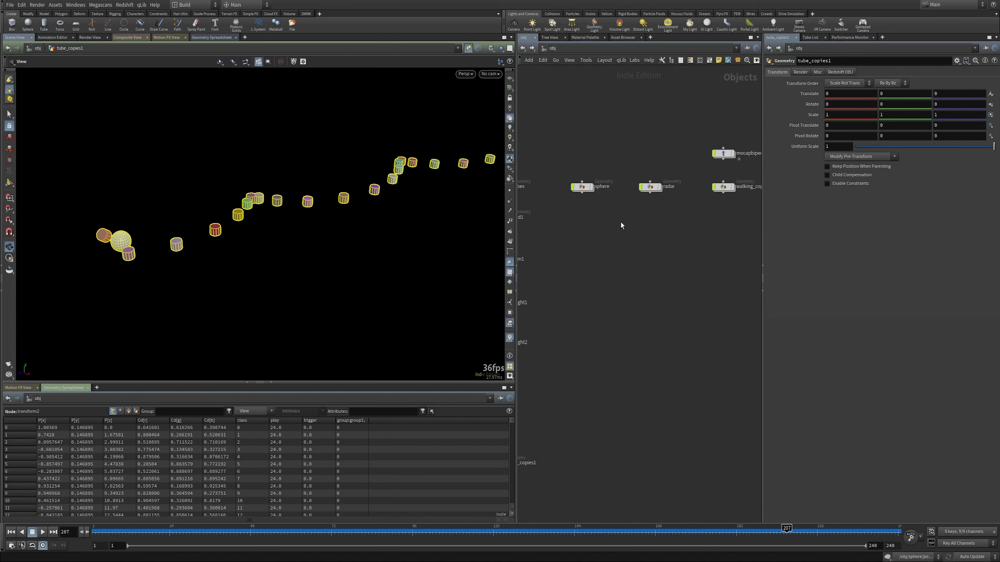
pyautogui.click(629, 182)
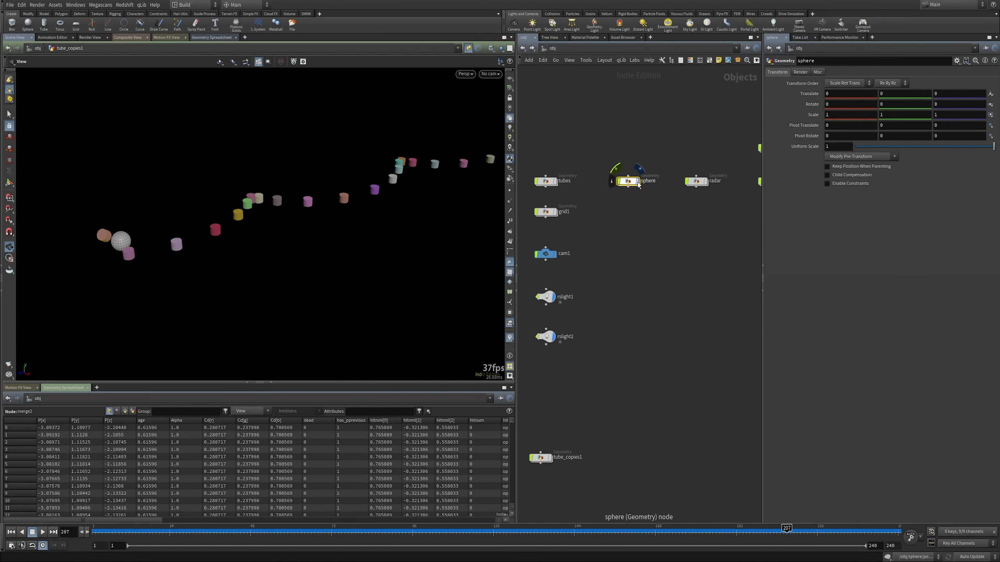
pyautogui.scroll(-2, 662, 266)
pyautogui.click(700, 258)
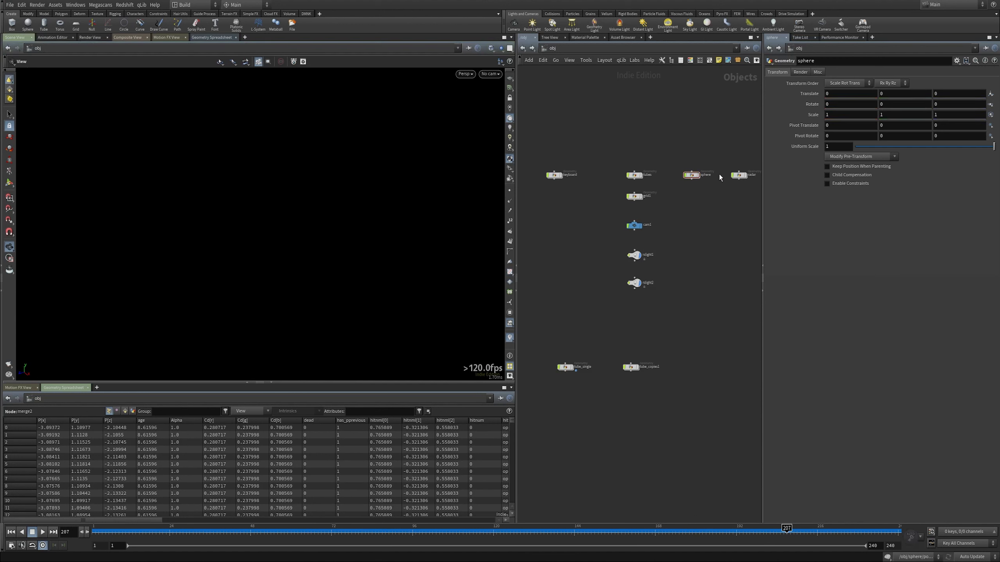
pyautogui.click(698, 176)
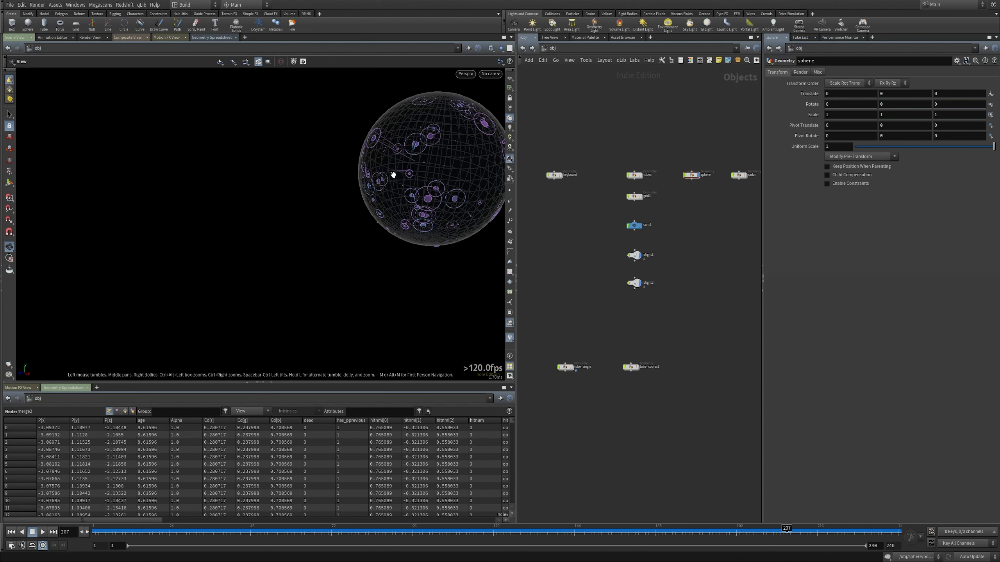
# Step: Turn off the wireframe overlay and scrub through to frame 202, examining from several angles how the circles animate on the sphere's surface
pyautogui.hotkey('shift', 'w')
pyautogui.moveTo(442, 176); pyautogui.dragTo(346, 156)
pyautogui.click(172, 532)
pyautogui.moveTo(170, 532); pyautogui.dragTo(325, 537)
pyautogui.moveTo(381, 238); pyautogui.dragTo(340, 196)
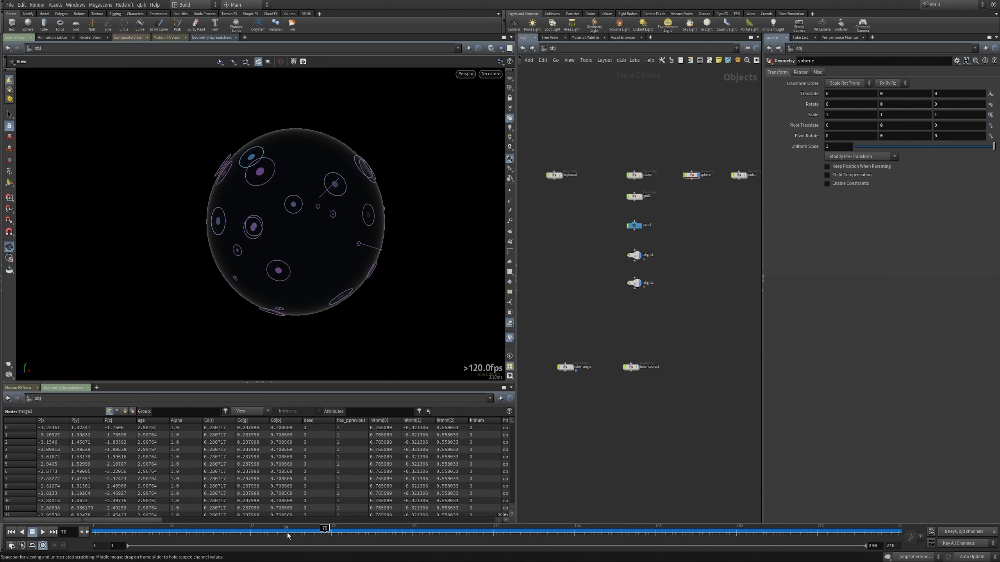
pyautogui.moveTo(324, 528); pyautogui.dragTo(385, 528)
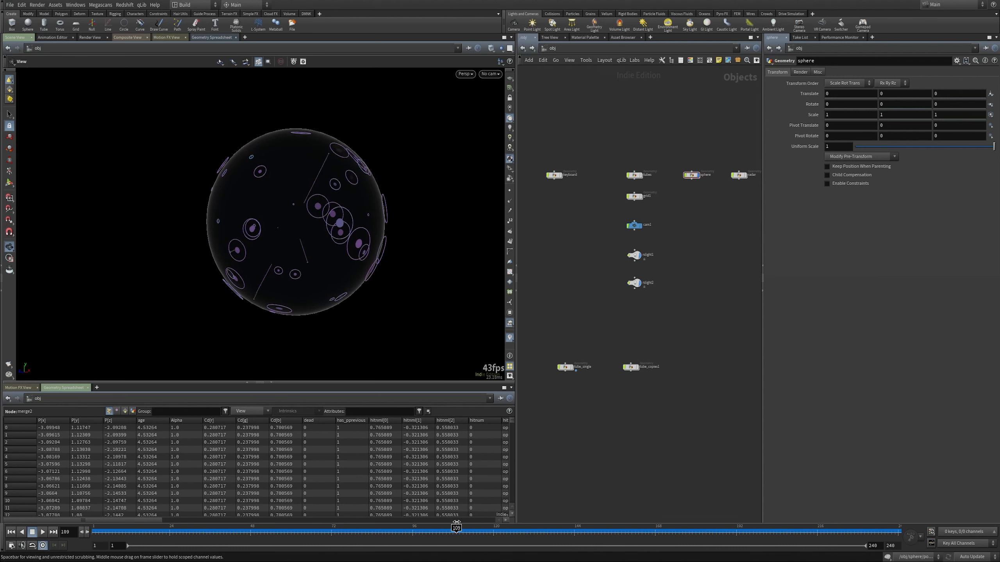
pyautogui.moveTo(456, 528); pyautogui.dragTo(473, 528)
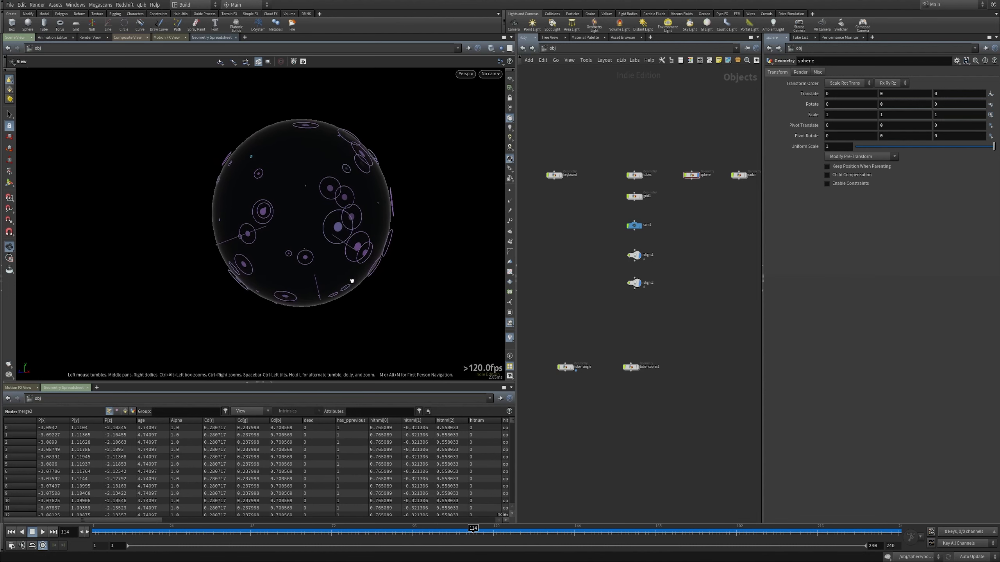
pyautogui.moveTo(392, 276); pyautogui.dragTo(363, 261)
pyautogui.moveTo(473, 528); pyautogui.dragTo(679, 527)
pyautogui.moveTo(291, 236); pyautogui.dragTo(272, 217)
pyautogui.scroll(5, 272, 215)
pyautogui.moveTo(272, 212); pyautogui.dragTo(269, 211, button='middle')
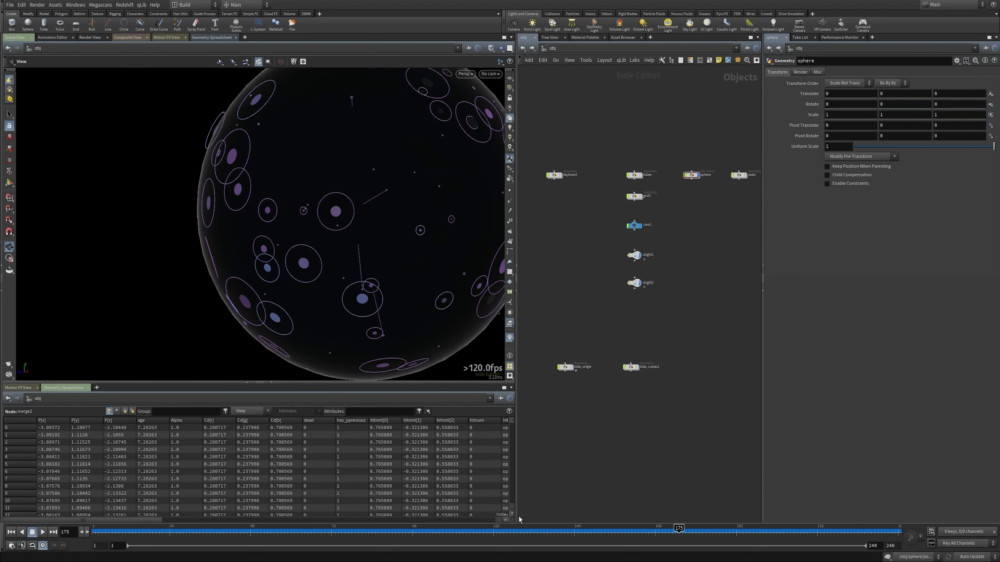
pyautogui.moveTo(679, 528); pyautogui.dragTo(769, 529)
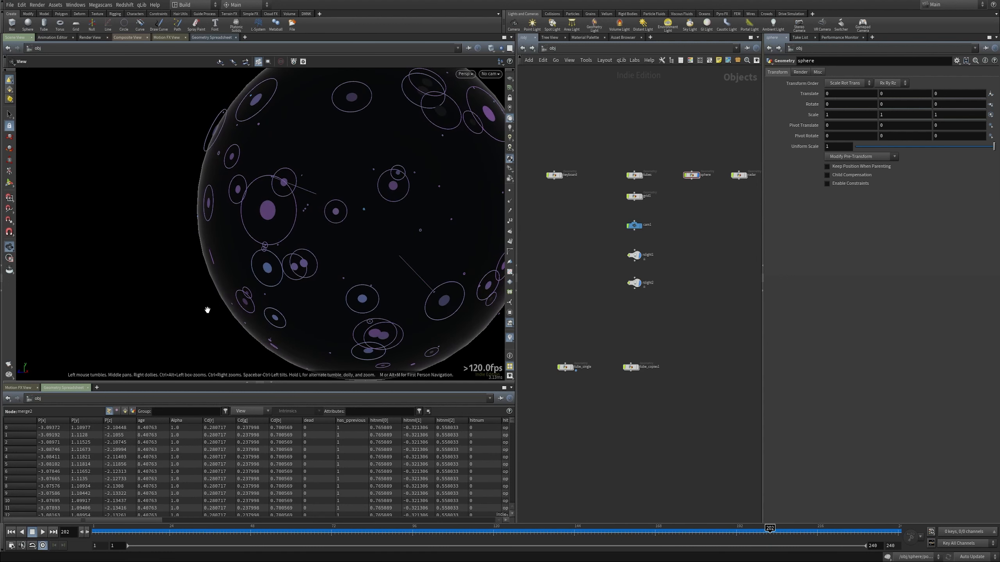
# Step: Open chopnet1 inside the sphere object and examine the animation curve of channel1 in the motion graph
pyautogui.doubleClick(691, 174)
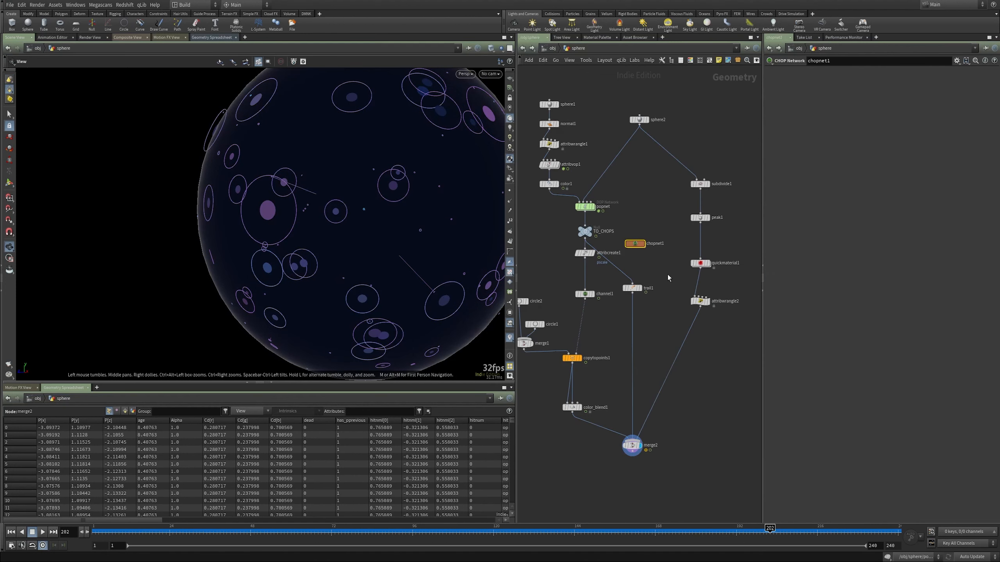
pyautogui.doubleClick(635, 243)
pyautogui.moveTo(655, 150); pyautogui.dragTo(638, 236)
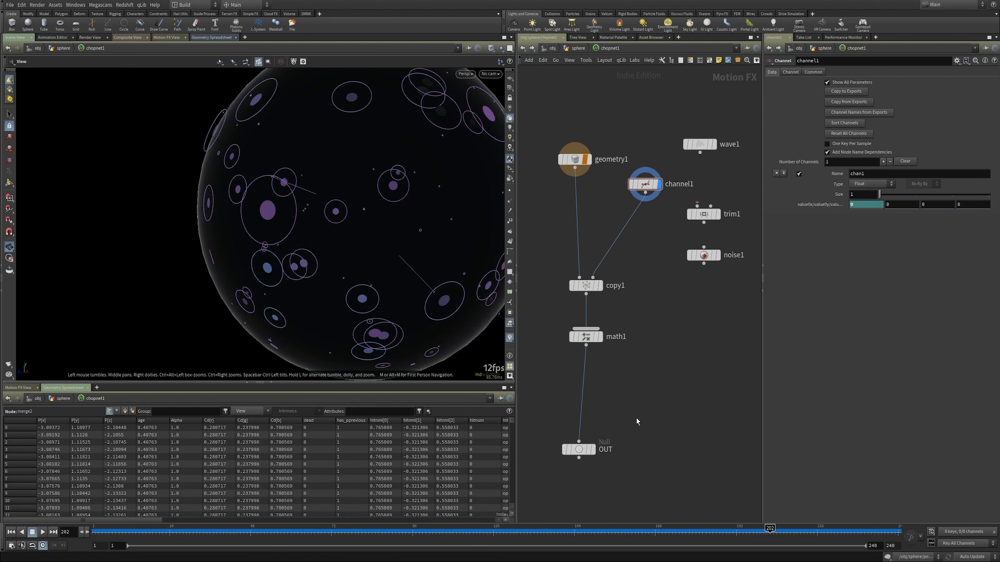
pyautogui.click(40, 389)
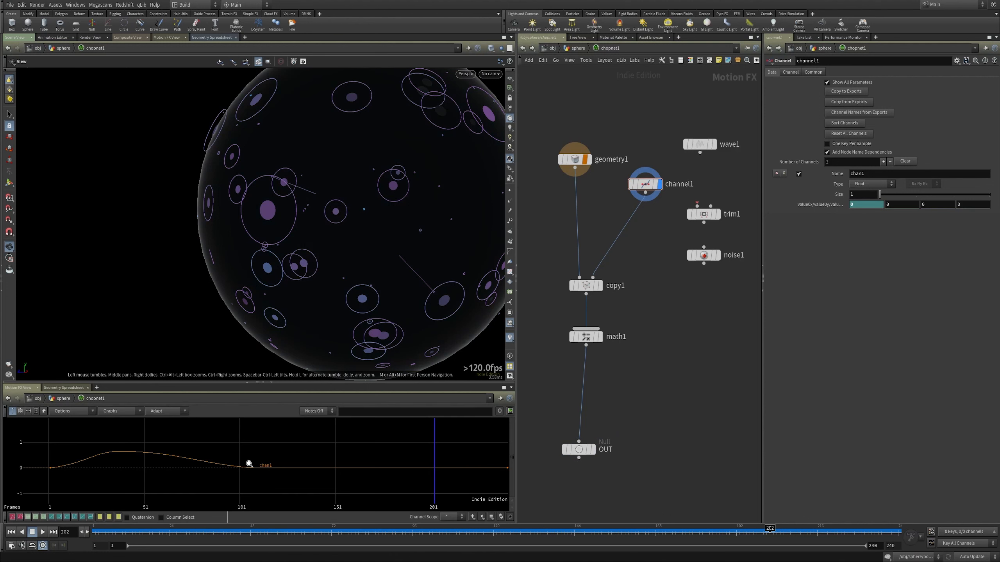
pyautogui.scroll(-5, 250, 464)
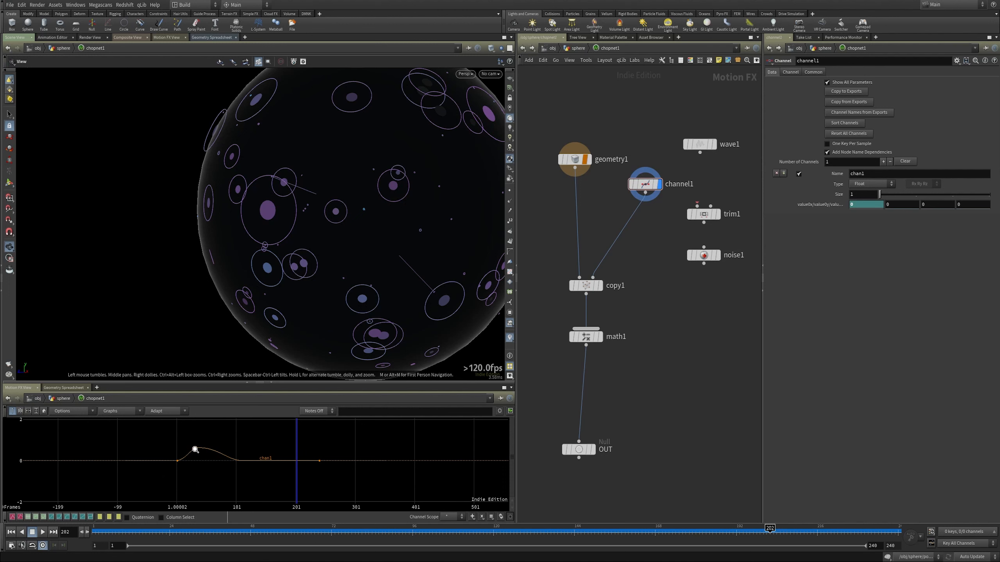
# Step: Scrub to frame 120, display the OUT null in chopnet1, and examine its combined channel curves in the motion graph
pyautogui.moveTo(255, 530); pyautogui.dragTo(493, 525)
pyautogui.click(592, 449)
pyautogui.scroll(5, 374, 461)
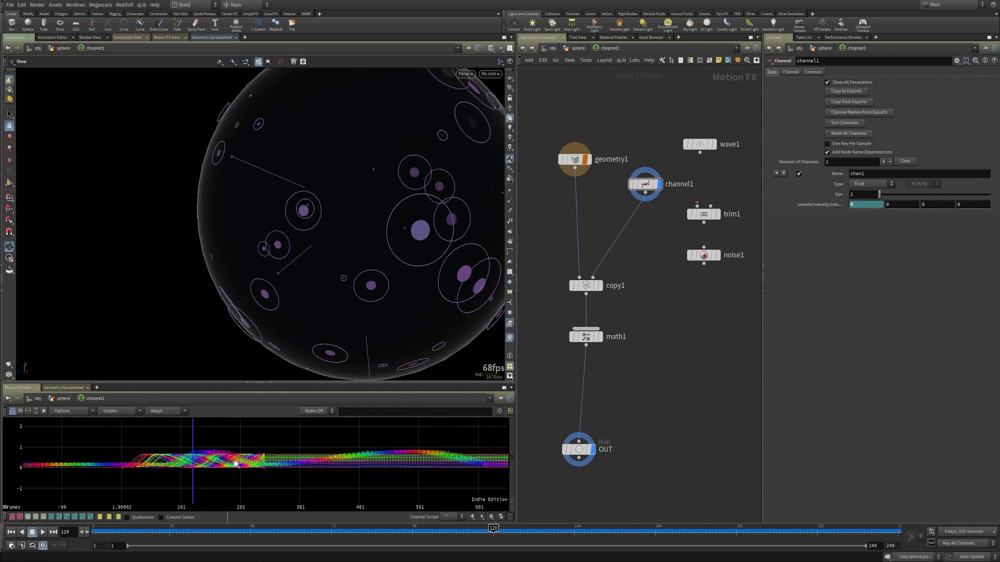
pyautogui.moveTo(308, 474); pyautogui.dragTo(319, 436, button='right')
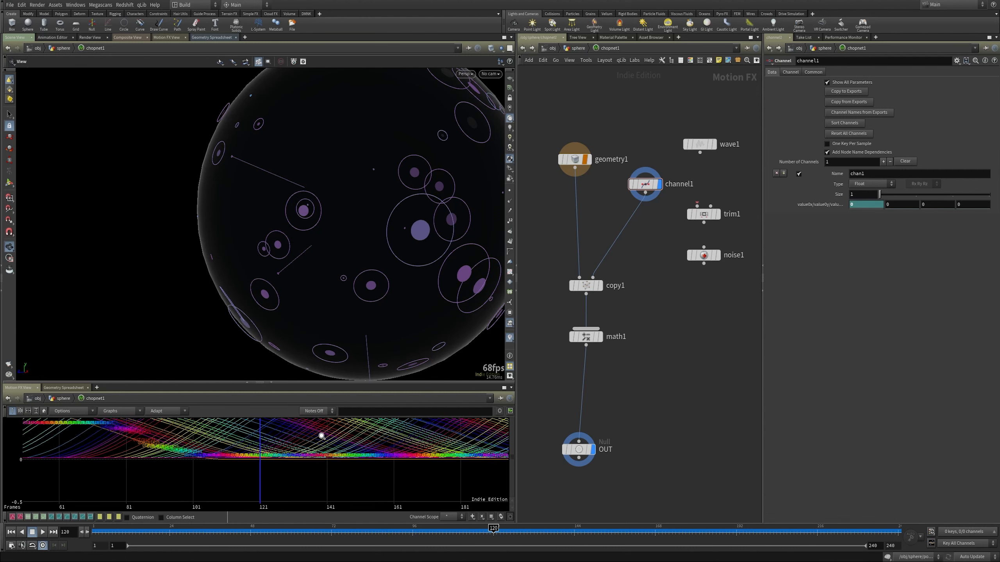
pyautogui.moveTo(319, 435); pyautogui.dragTo(330, 471, button='middle')
pyautogui.moveTo(330, 471); pyautogui.dragTo(237, 470, button='right')
pyautogui.press('h')
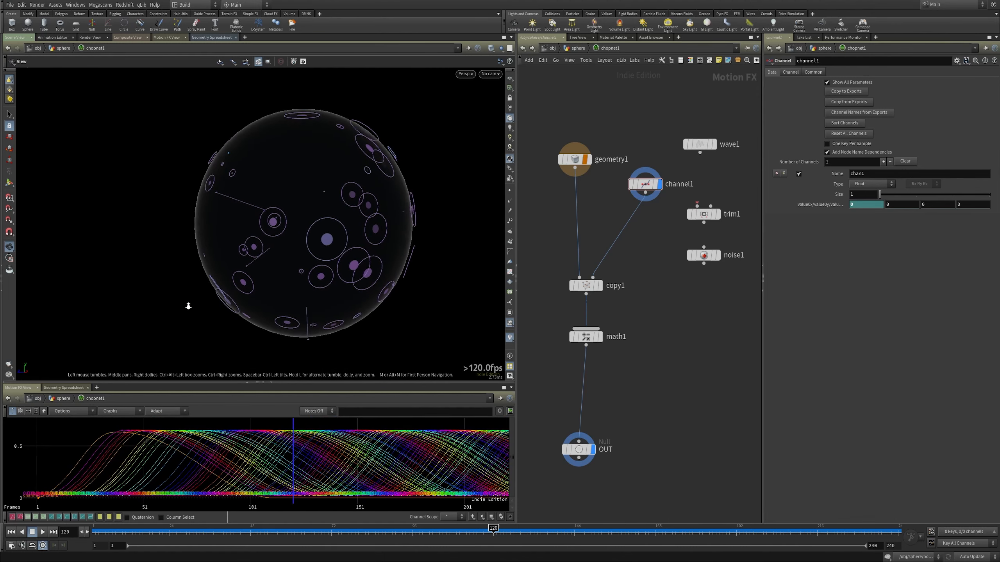
# Step: Play the sphere animation and go up from chopnet1 to the object level
pyautogui.click(42, 532)
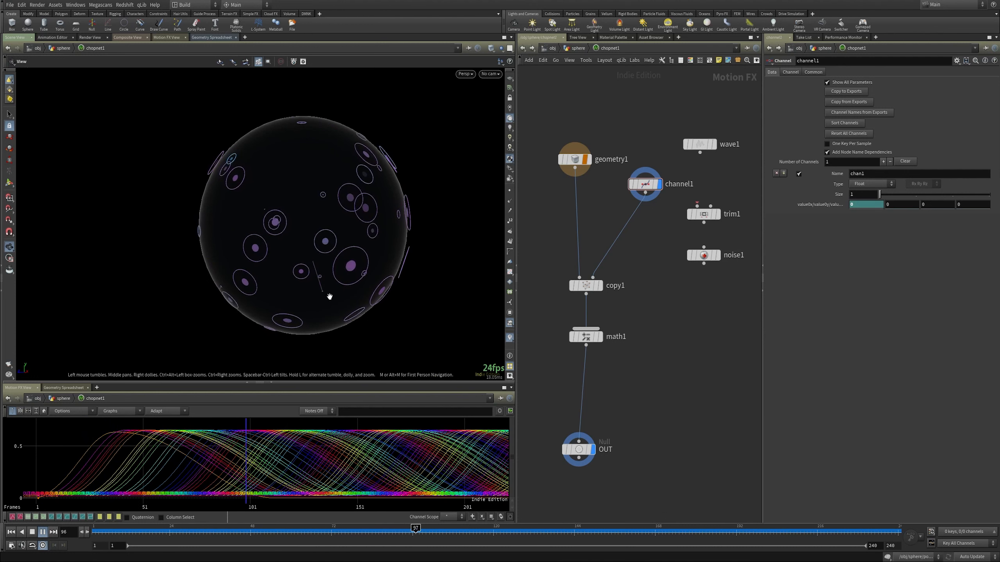
pyautogui.press('u')
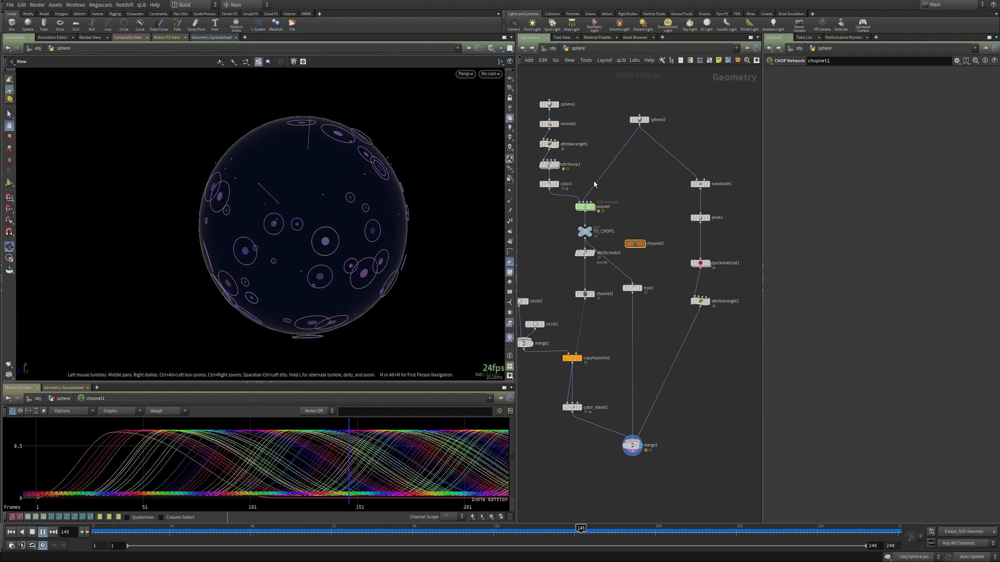
pyautogui.click(552, 48)
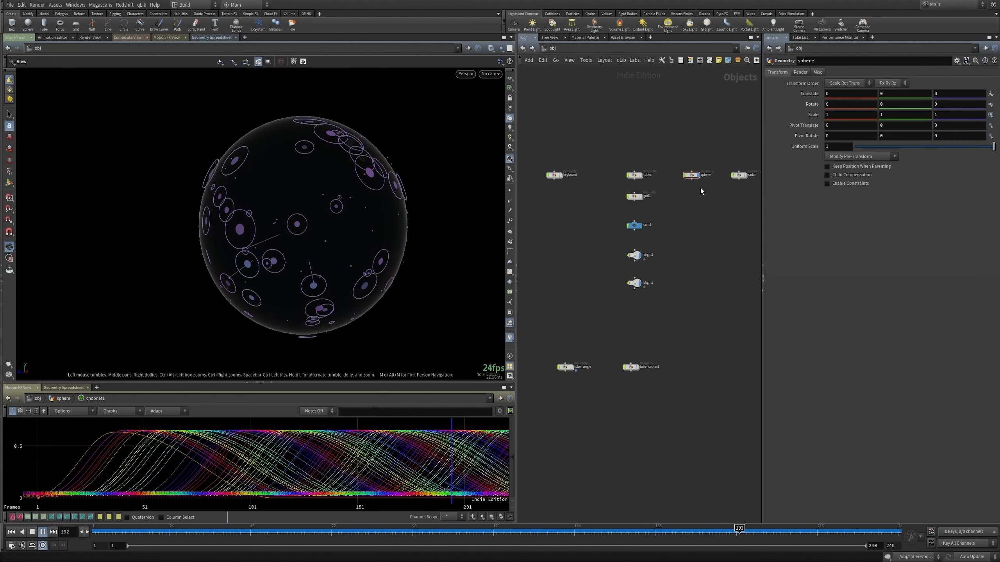
# Step: Hide the sphere object, display the radar object, stop playback, and scrub the radar animation through to frame 232
pyautogui.moveTo(703, 223); pyautogui.dragTo(660, 236, button='middle')
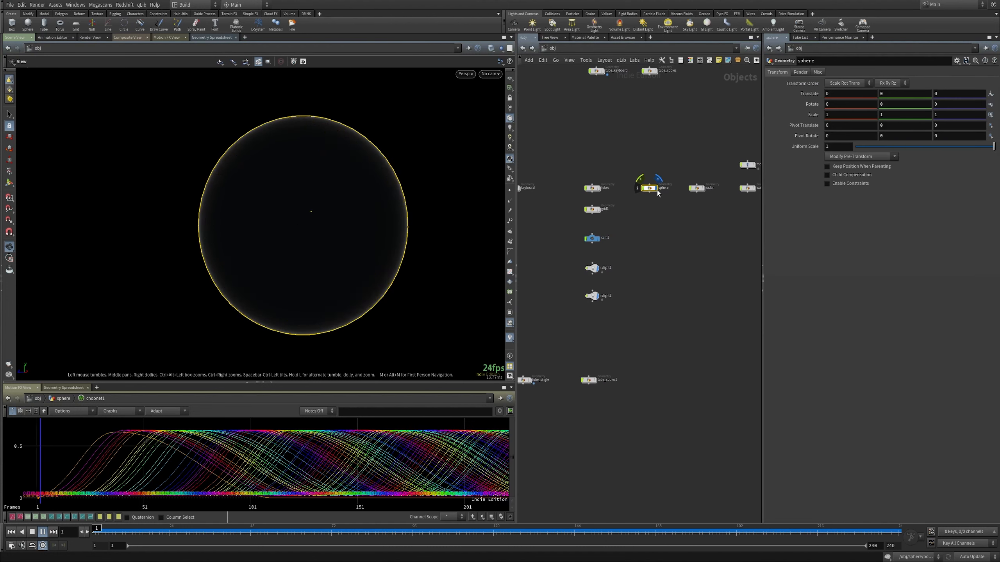
pyautogui.click(656, 189)
pyautogui.click(703, 189)
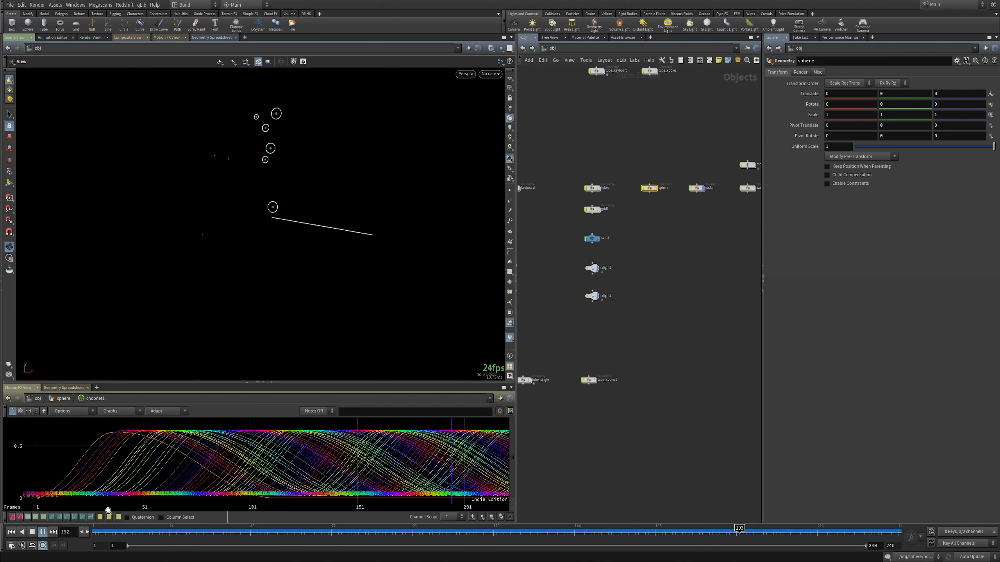
pyautogui.click(41, 533)
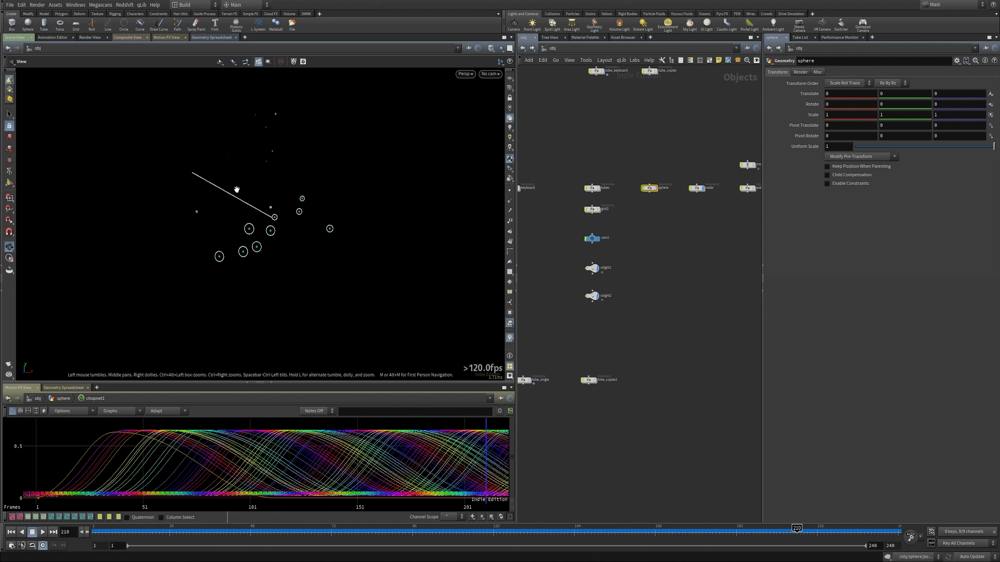
pyautogui.moveTo(226, 531); pyautogui.dragTo(870, 529)
# Step: Display walking_copy and mocapbiped2 in place of radar, and scrub the walking figure's animation back to frame 61
pyautogui.moveTo(737, 227); pyautogui.dragTo(694, 229, button='middle')
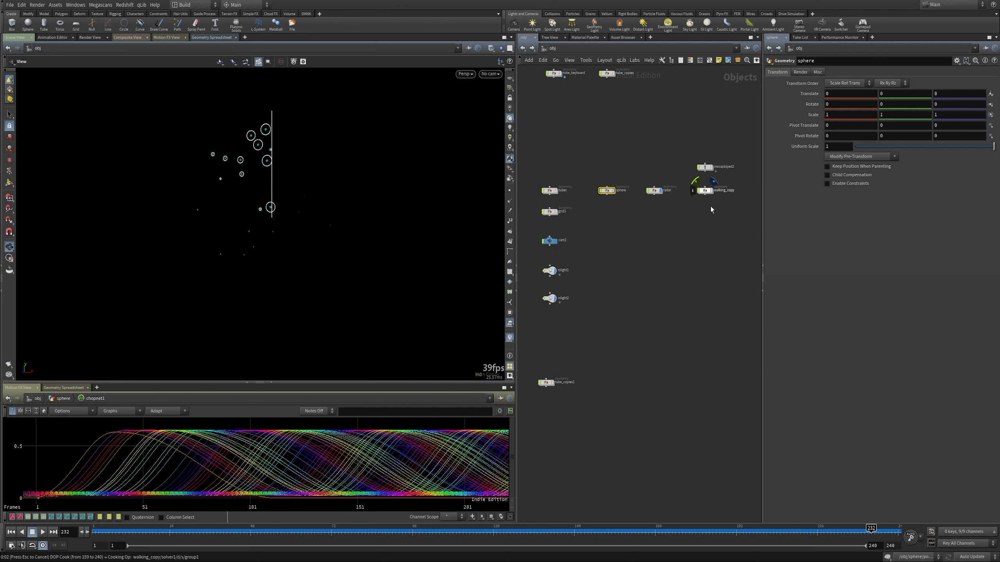
pyautogui.moveTo(663, 248); pyautogui.dragTo(706, 249, button='middle')
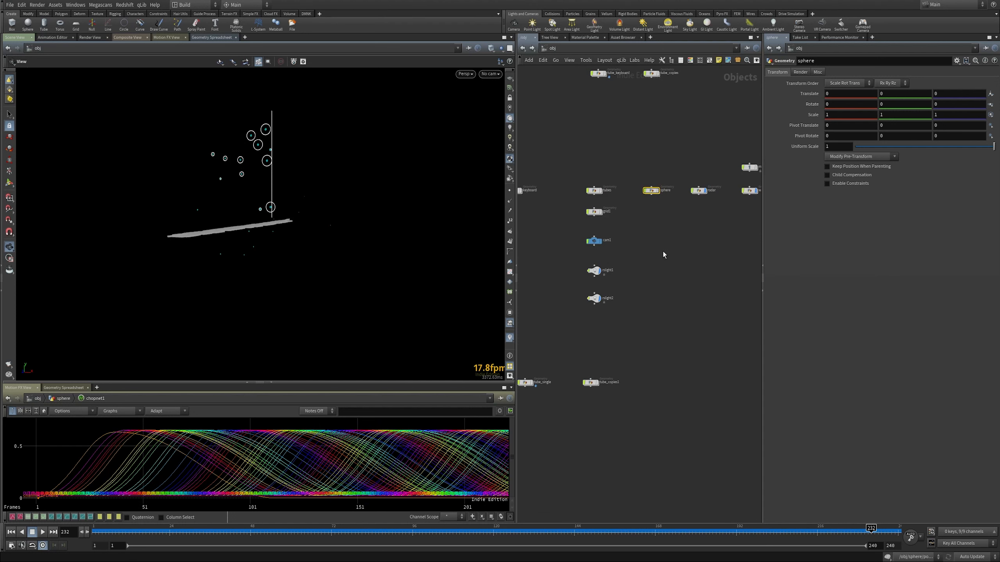
pyautogui.click(703, 191)
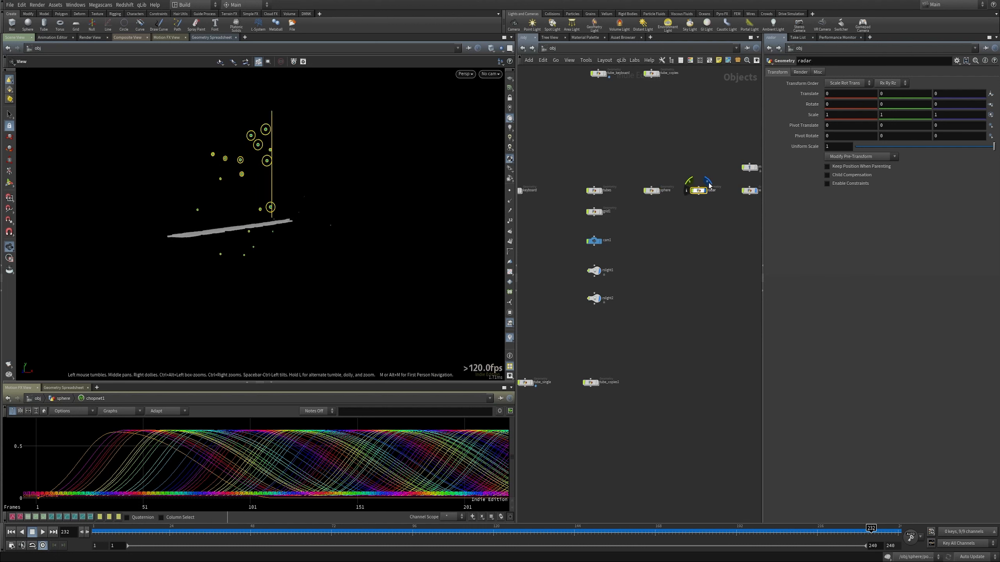
pyautogui.click(698, 223)
pyautogui.moveTo(707, 237); pyautogui.dragTo(633, 235, button='middle')
pyautogui.click(682, 169)
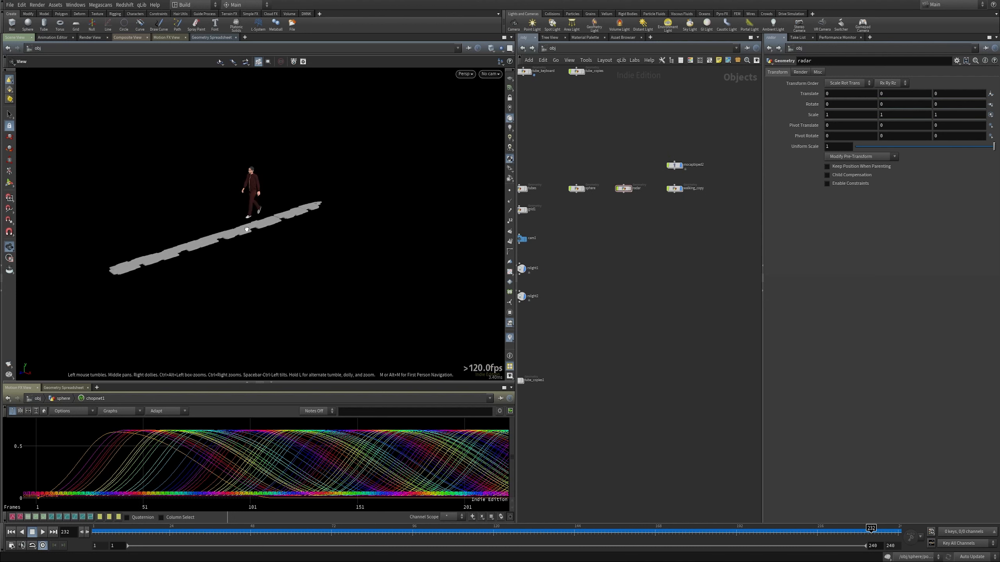
pyautogui.click(231, 529)
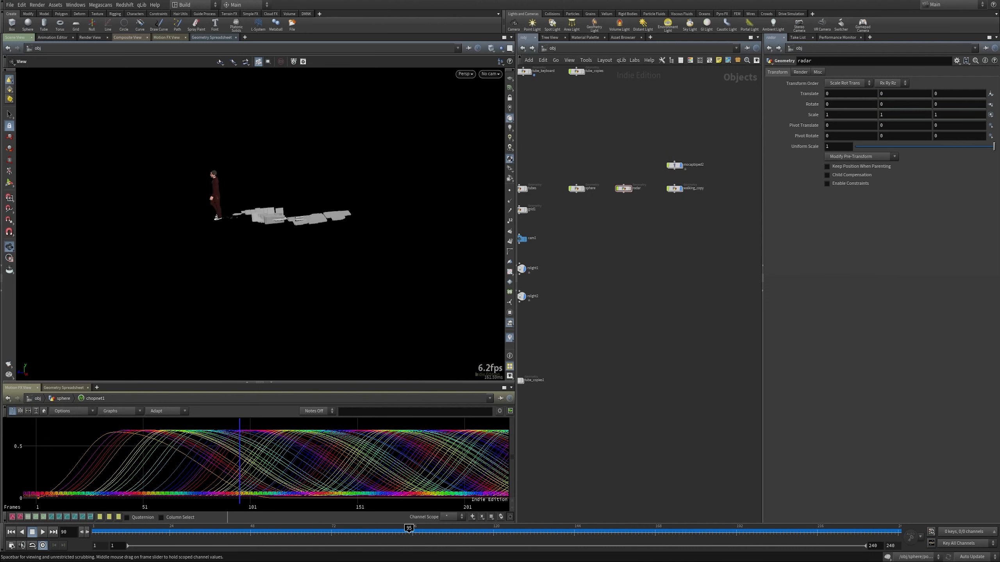
pyautogui.moveTo(557, 531); pyautogui.dragTo(294, 534)
# Step: Select mocapbiped2 and walking_copy, hide both, and display the tubes object
pyautogui.moveTo(700, 157); pyautogui.dragTo(669, 192)
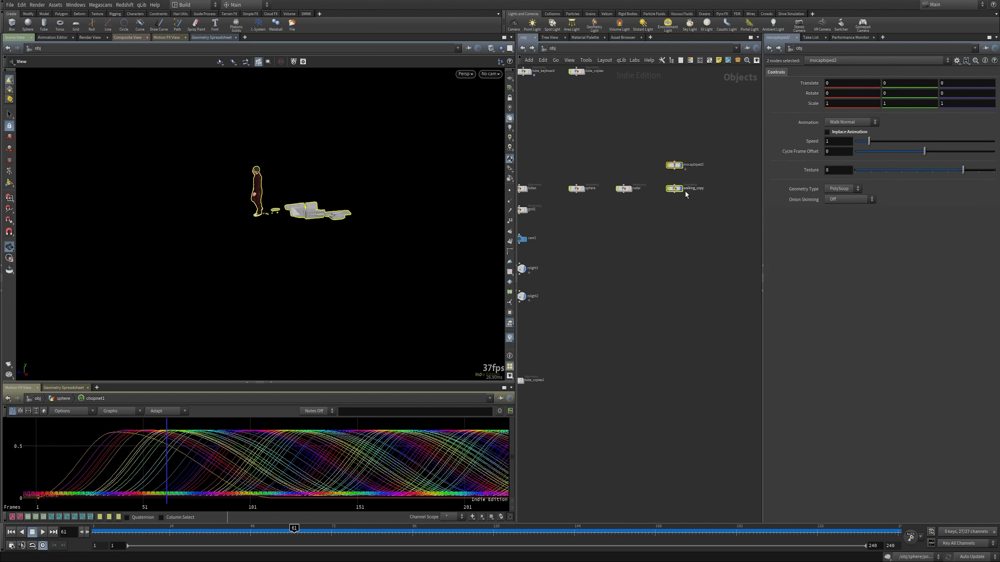
pyautogui.click(682, 188)
pyautogui.moveTo(643, 245); pyautogui.dragTo(698, 237, button='middle')
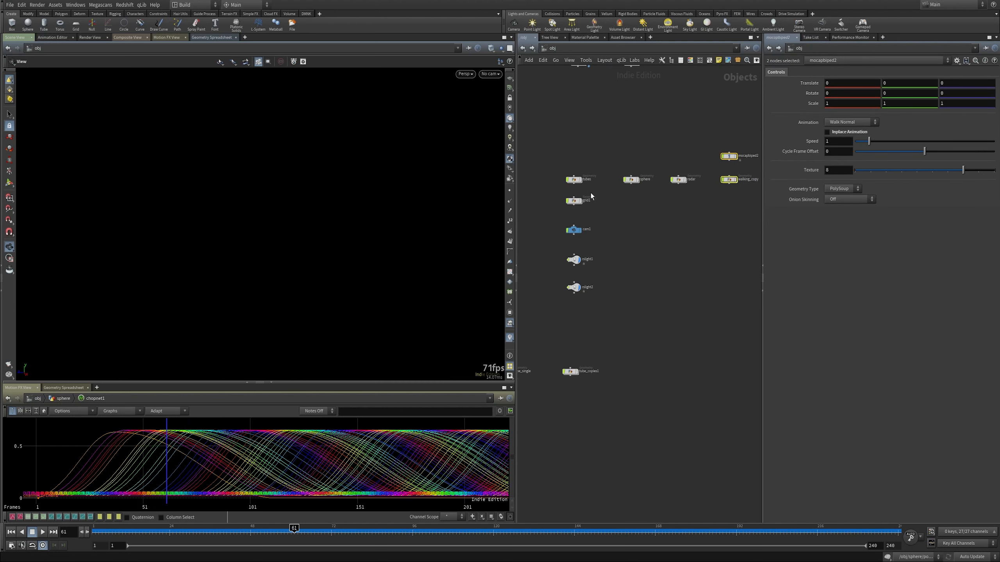
pyautogui.moveTo(619, 244); pyautogui.dragTo(635, 236, button='middle')
# Step: Scrub the tubes animation through to frame 153 to examine the tube jumps, and widen the network editor pane slightly
pyautogui.moveTo(335, 212); pyautogui.dragTo(495, 167, button='right')
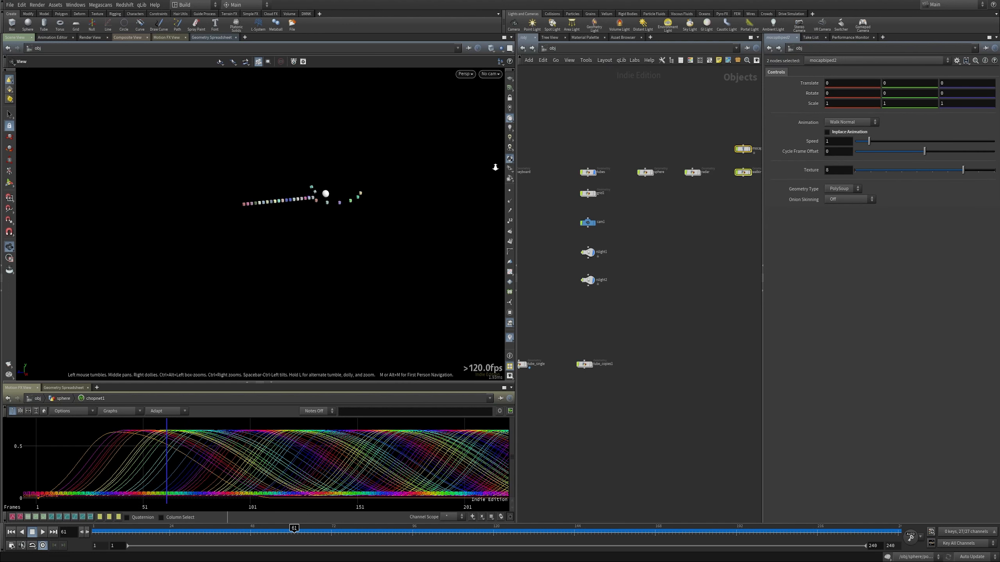
pyautogui.moveTo(315, 187); pyautogui.dragTo(360, 193)
pyautogui.moveTo(360, 193); pyautogui.dragTo(402, 173, button='right')
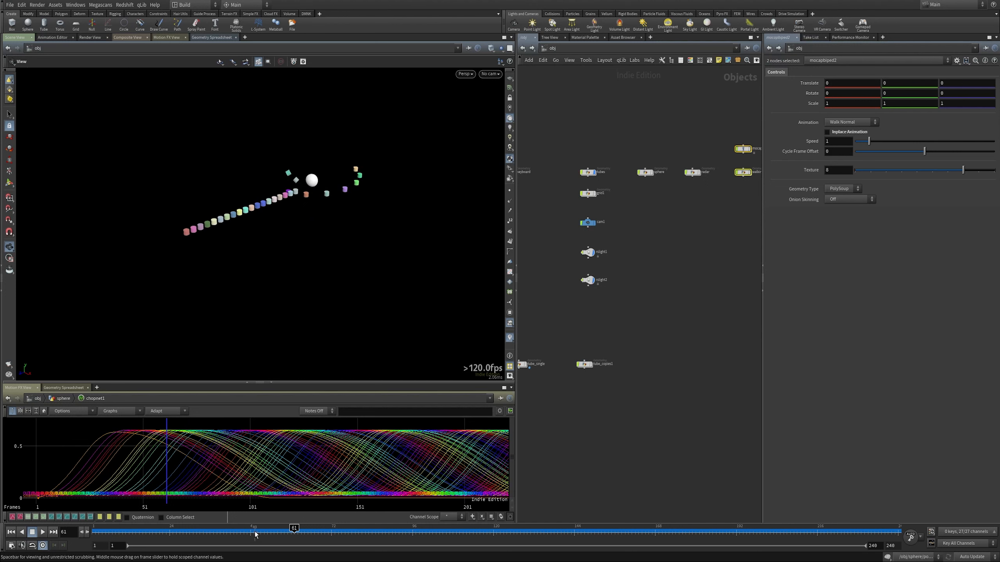
pyautogui.moveTo(256, 533); pyautogui.dragTo(604, 532)
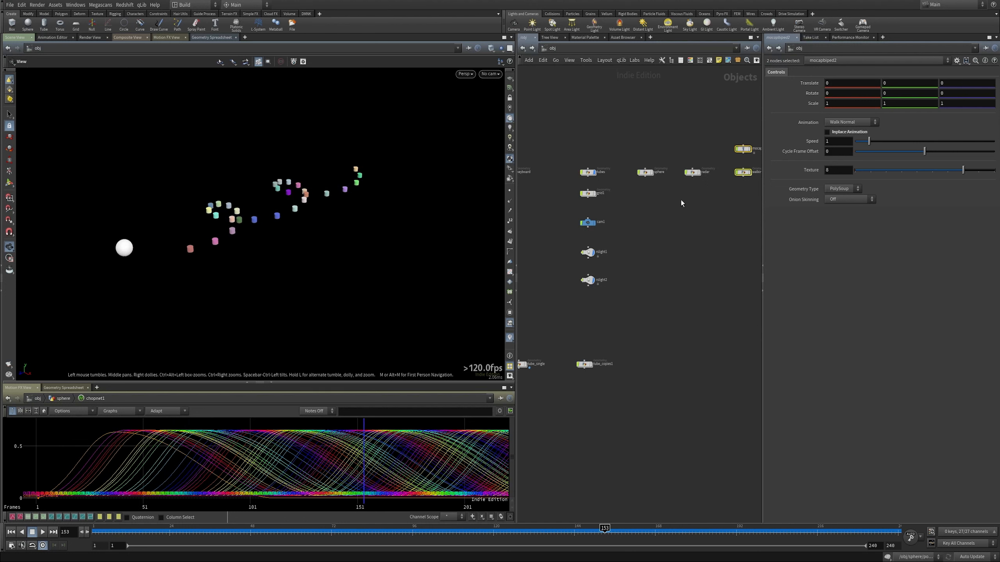
pyautogui.moveTo(296, 225); pyautogui.dragTo(268, 214, button='middle')
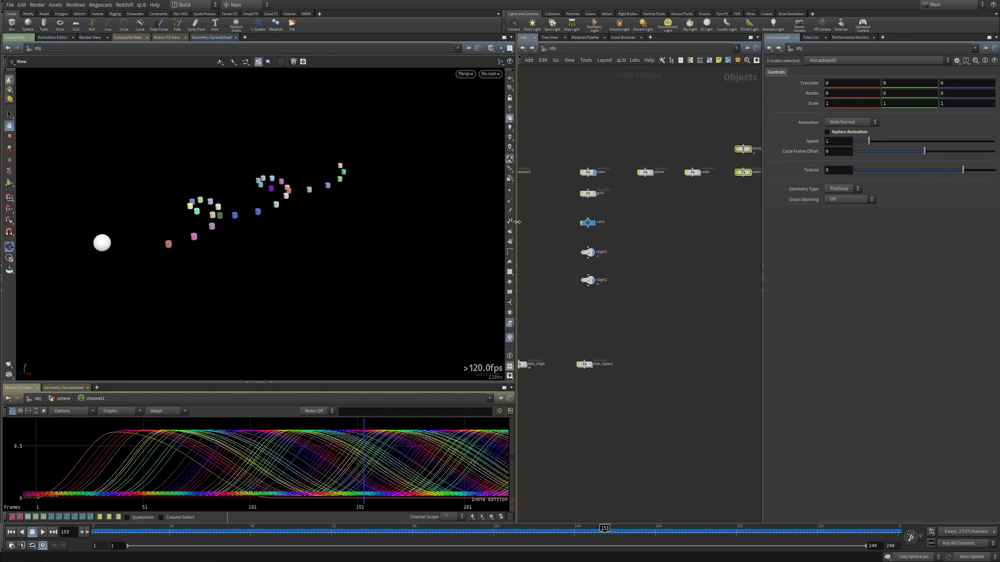
pyautogui.moveTo(517, 222); pyautogui.dragTo(501, 222)
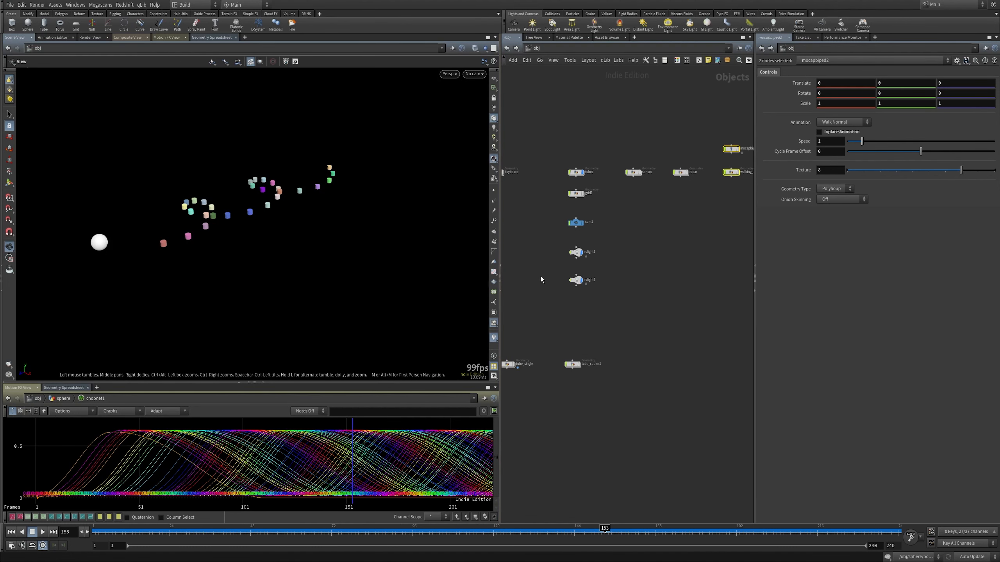